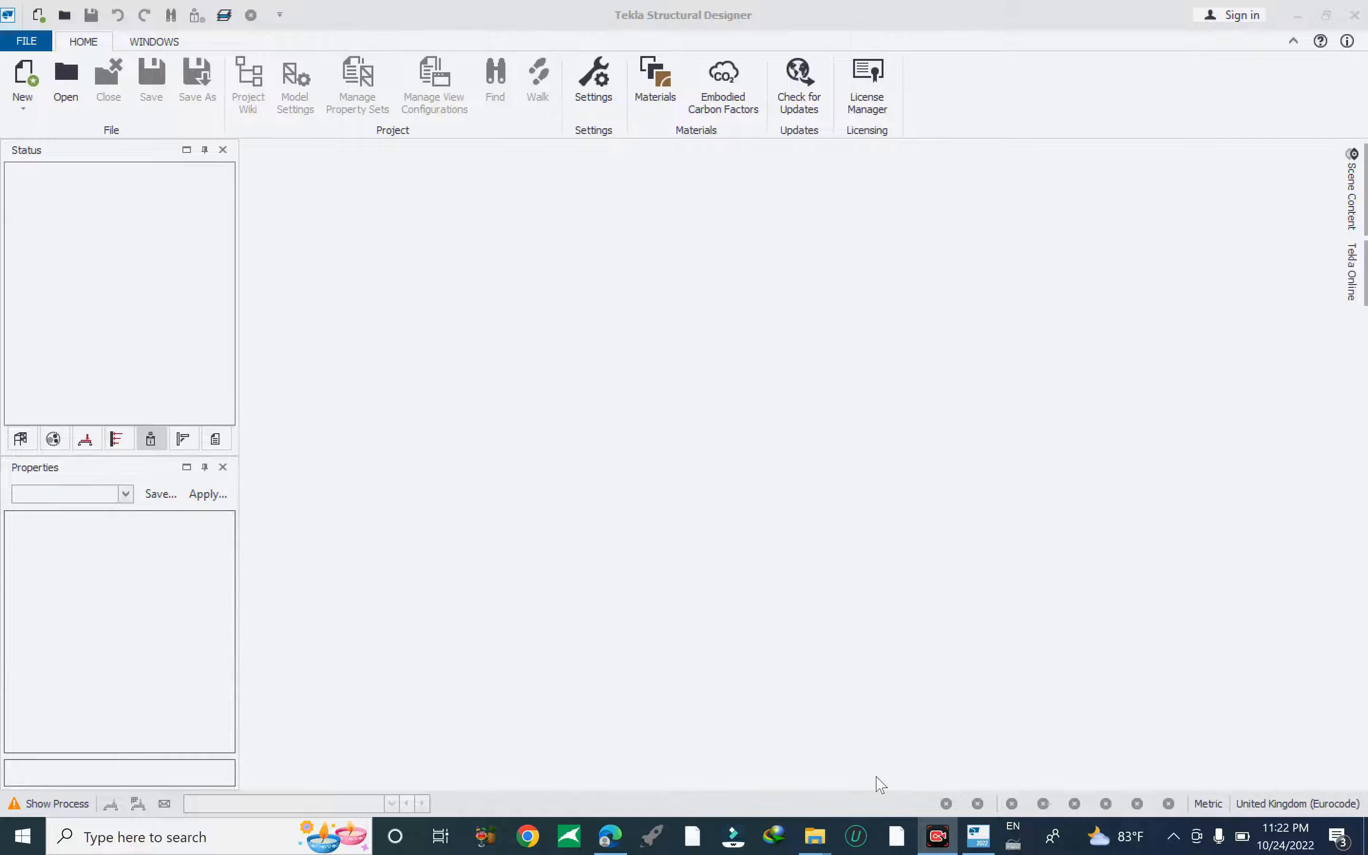
Switch to YouTube Studio in the browser and look through the channel's list of published videos.
{"action": "left_click", "coordinate": [609, 836]}
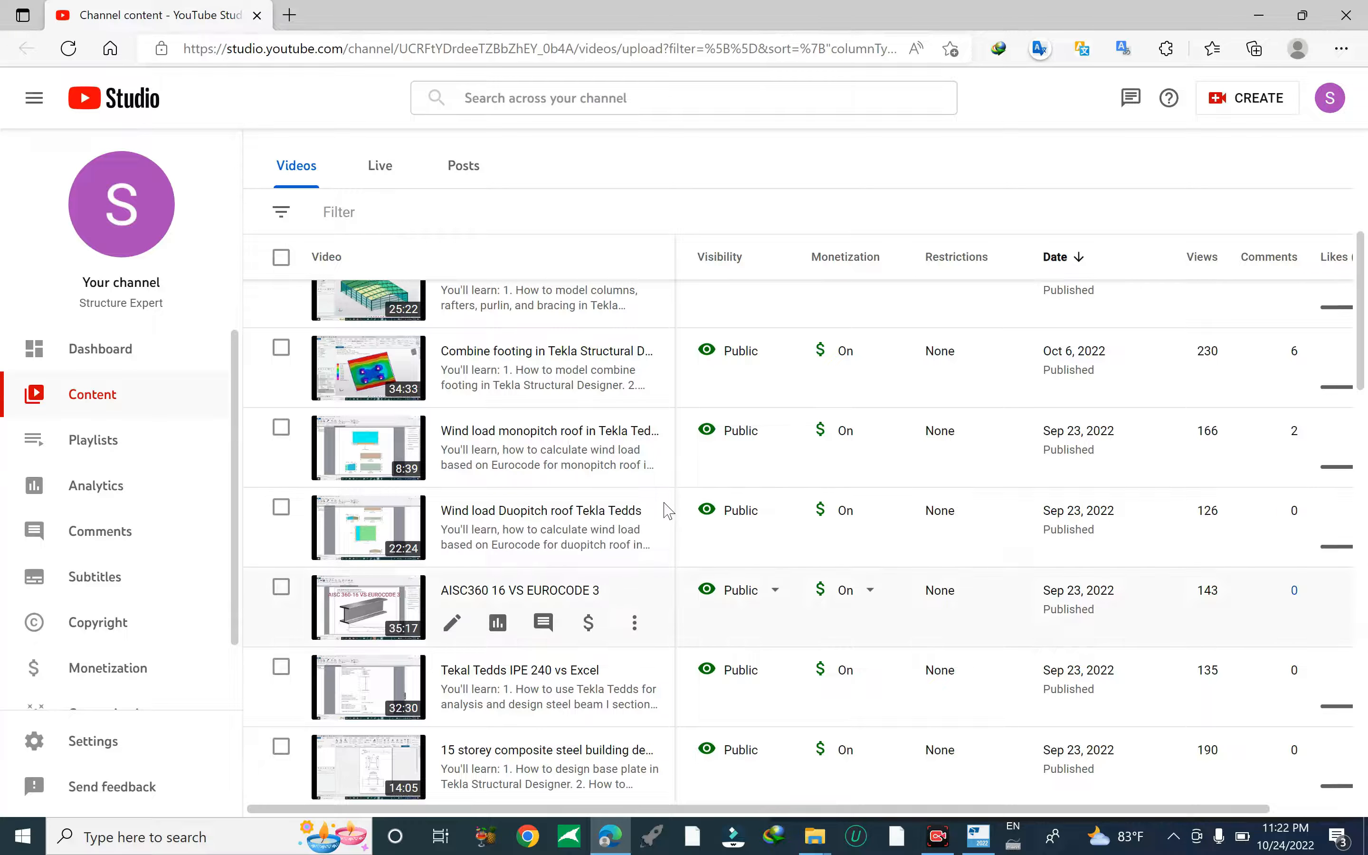
{"action": "scroll", "coordinate": [779, 471], "scroll_direction": "up", "scroll_amount": 3}
{"action": "scroll", "coordinate": [779, 471], "scroll_direction": "up", "scroll_amount": 3}
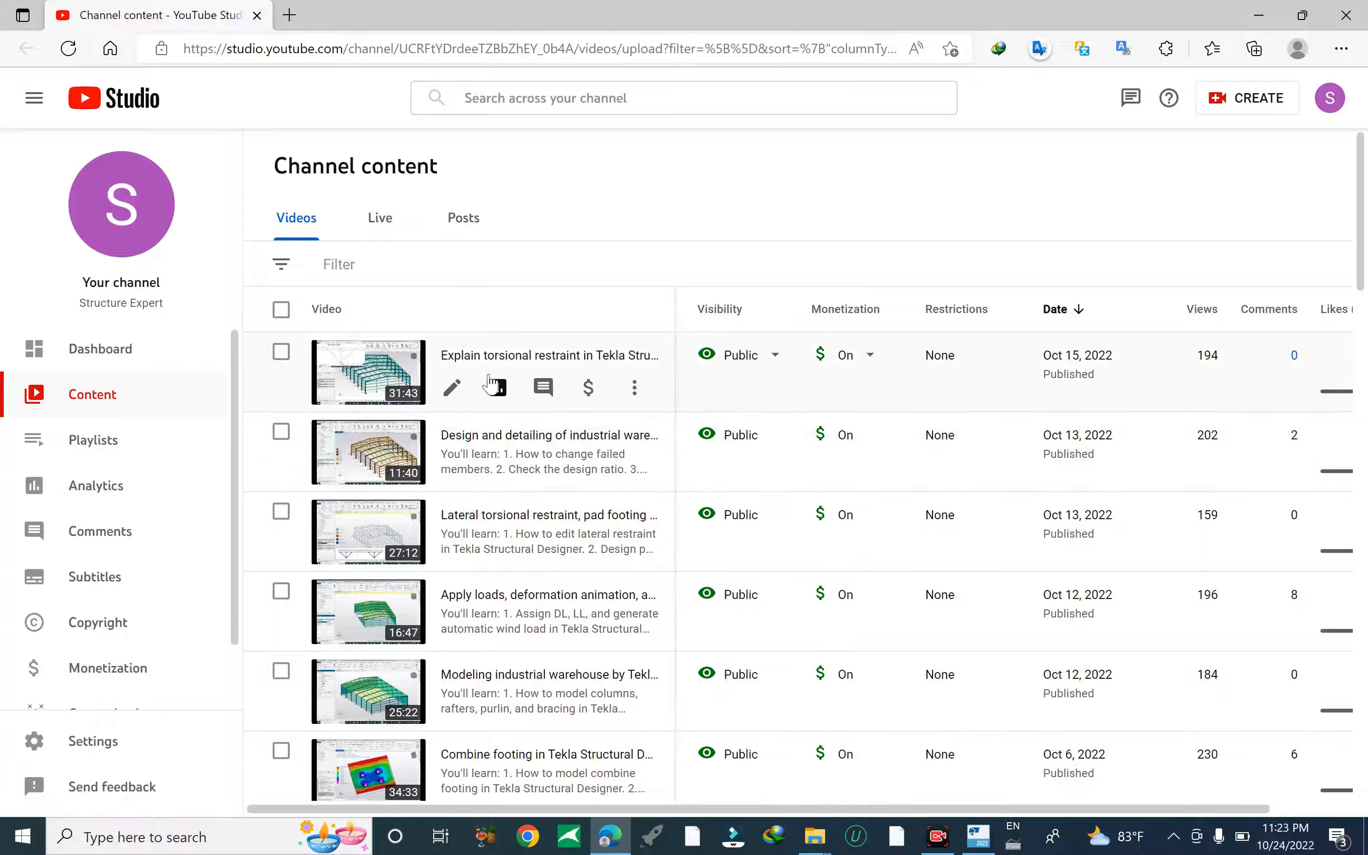
{"action": "scroll", "coordinate": [511, 596], "scroll_direction": "down", "scroll_amount": 1}
{"action": "scroll", "coordinate": [517, 577], "scroll_direction": "up", "scroll_amount": 1}
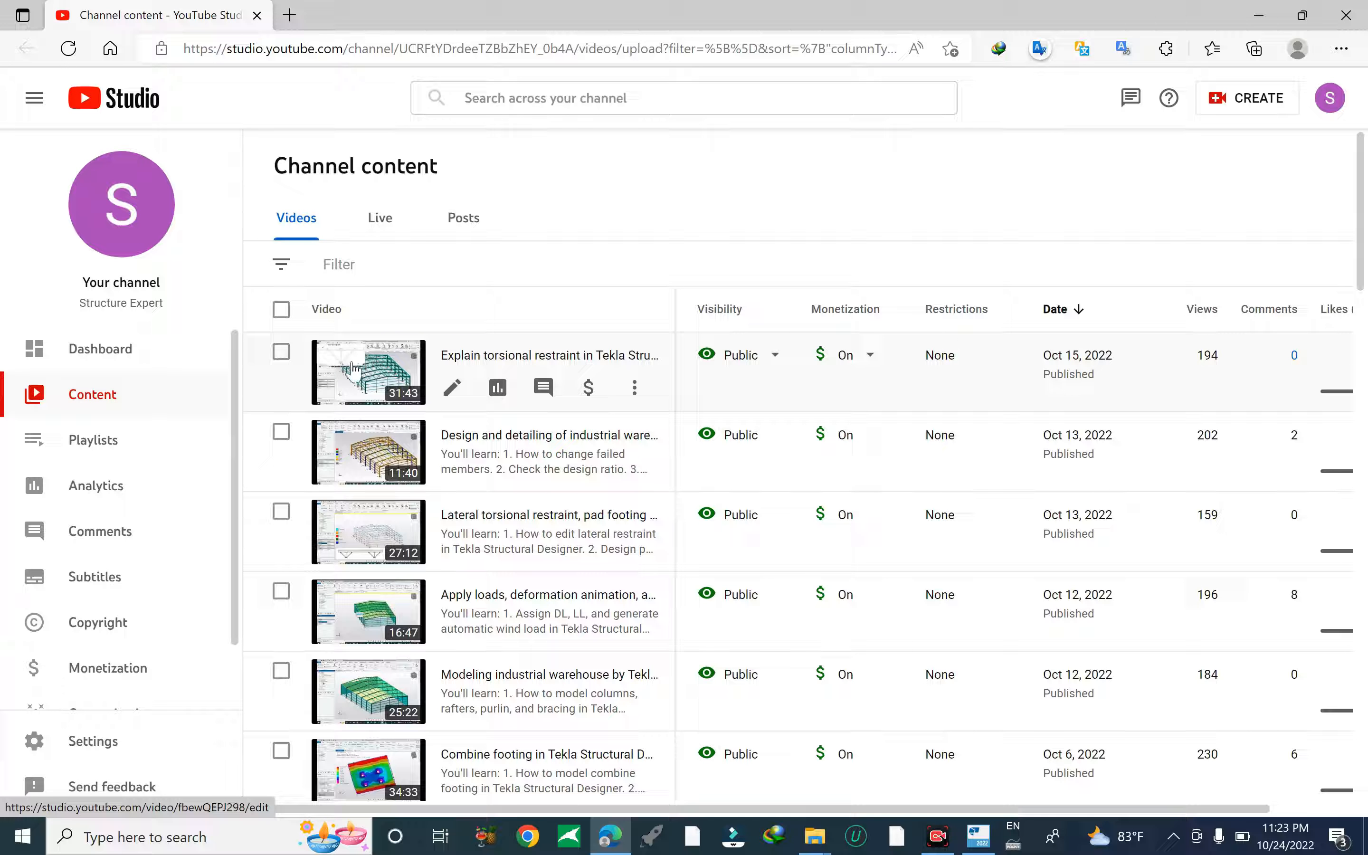
{"action": "scroll", "coordinate": [534, 543], "scroll_direction": "down", "scroll_amount": 2}
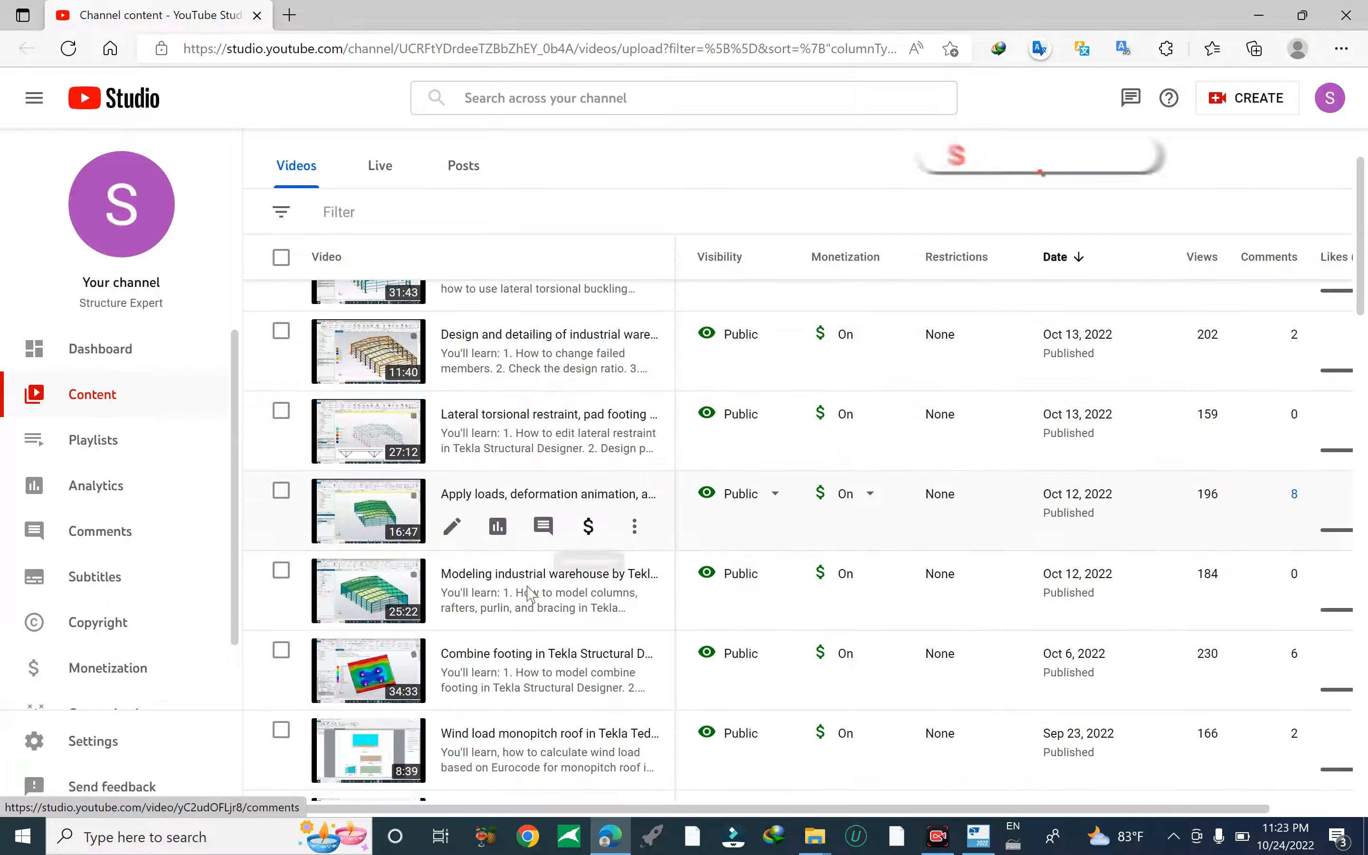
{"action": "scroll", "coordinate": [538, 597], "scroll_direction": "up", "scroll_amount": 2}
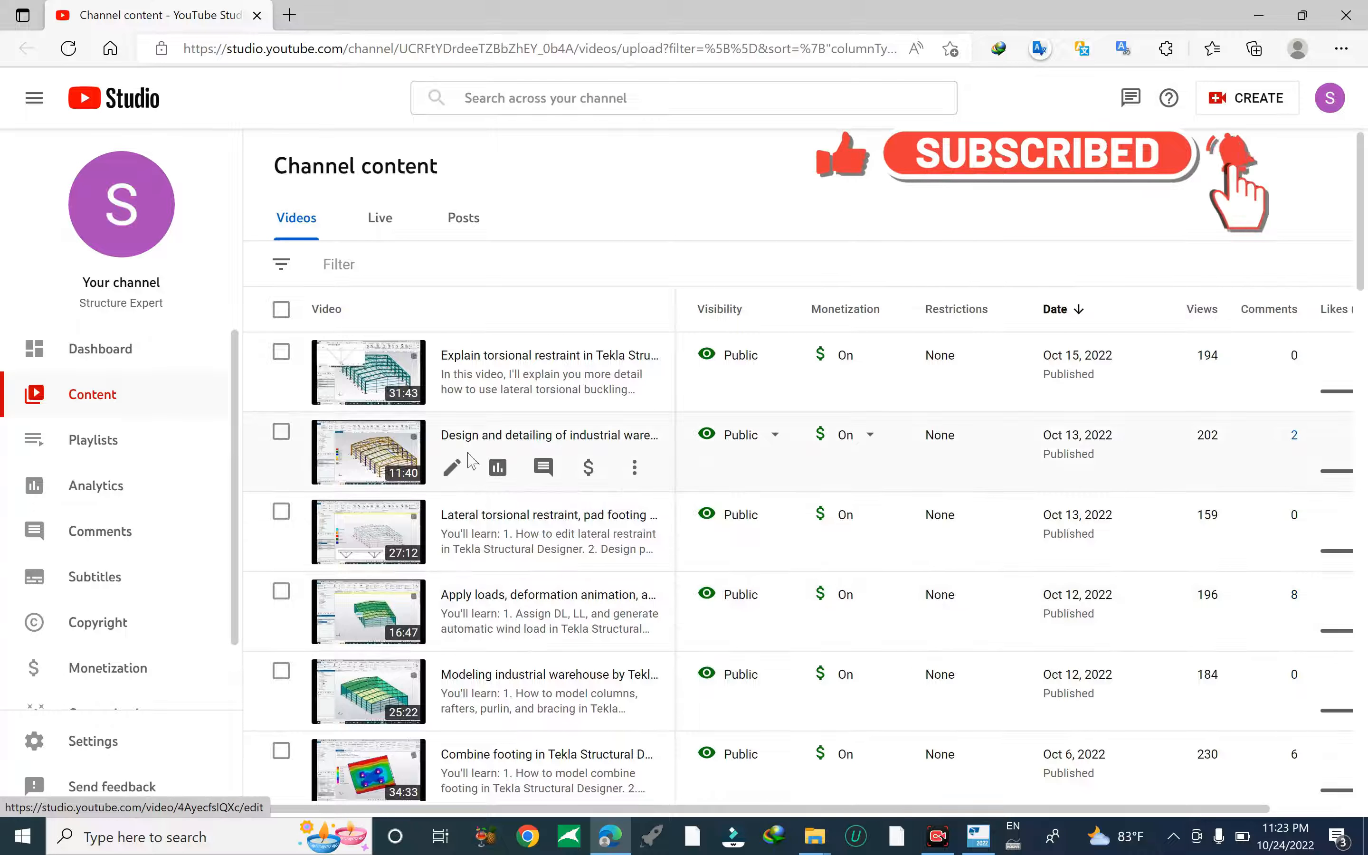
{"action": "scroll", "coordinate": [489, 547], "scroll_direction": "down", "scroll_amount": 7}
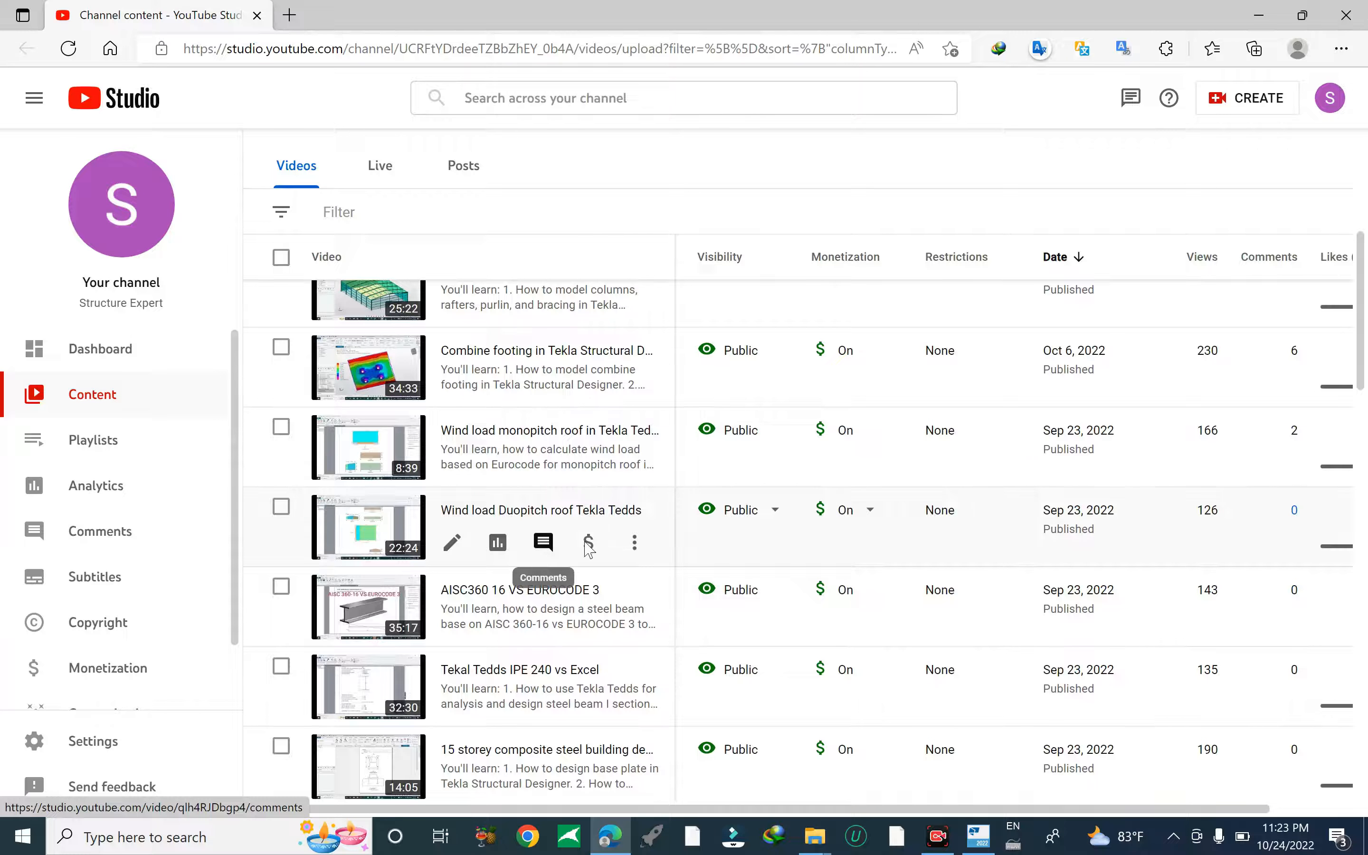
{"action": "scroll", "coordinate": [542, 546], "scroll_direction": "down", "scroll_amount": 1}
{"action": "scroll", "coordinate": [1345, 472], "scroll_direction": "down", "scroll_amount": 2}
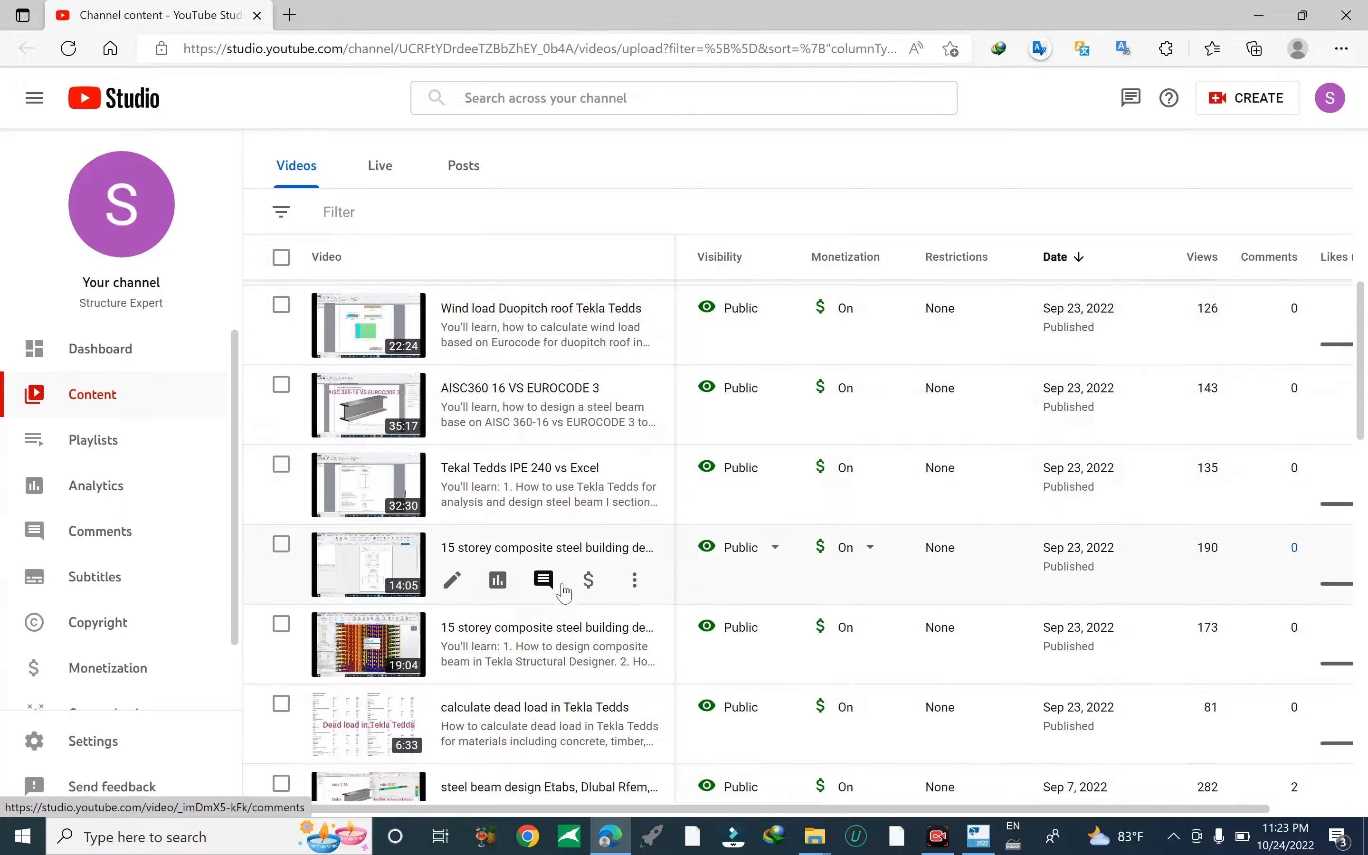
{"action": "scroll", "coordinate": [559, 585], "scroll_direction": "down", "scroll_amount": 3}
{"action": "scroll", "coordinate": [560, 585], "scroll_direction": "down", "scroll_amount": 10}
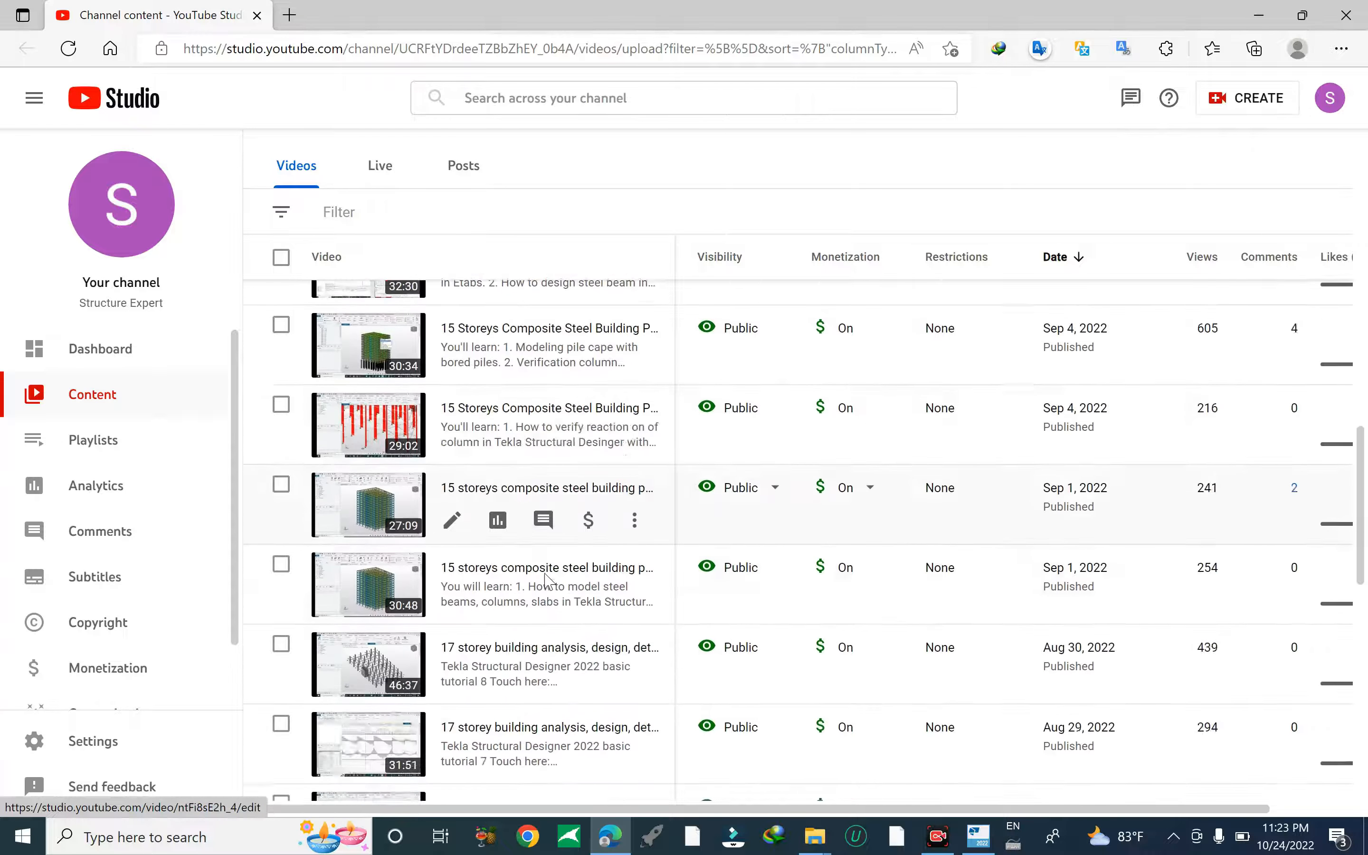
{"action": "scroll", "coordinate": [548, 582], "scroll_direction": "down", "scroll_amount": 7}
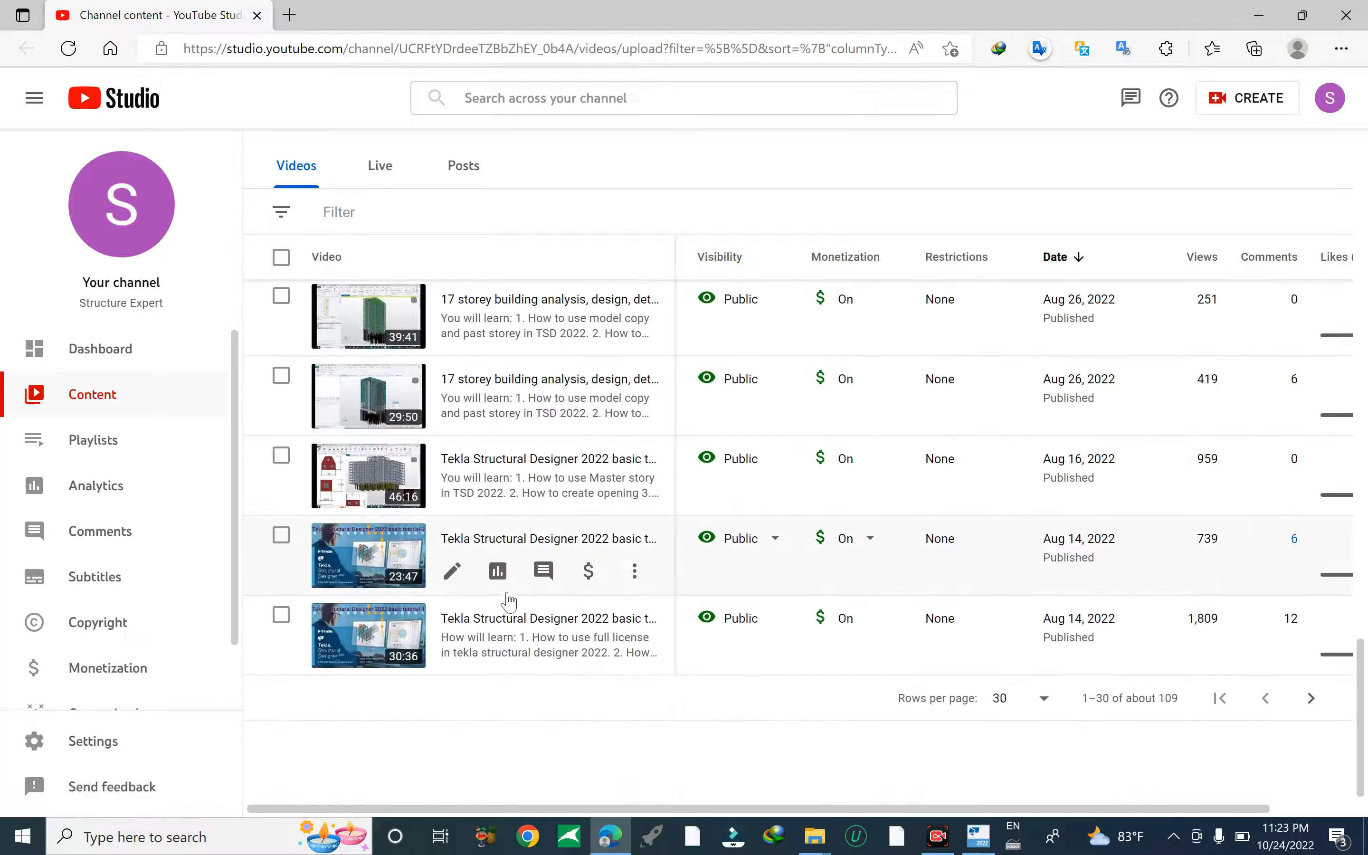
Show 50 rows per page in the channel's video list and review the older videos.
{"action": "left_click", "coordinate": [1042, 703]}
{"action": "left_click", "coordinate": [1024, 694]}
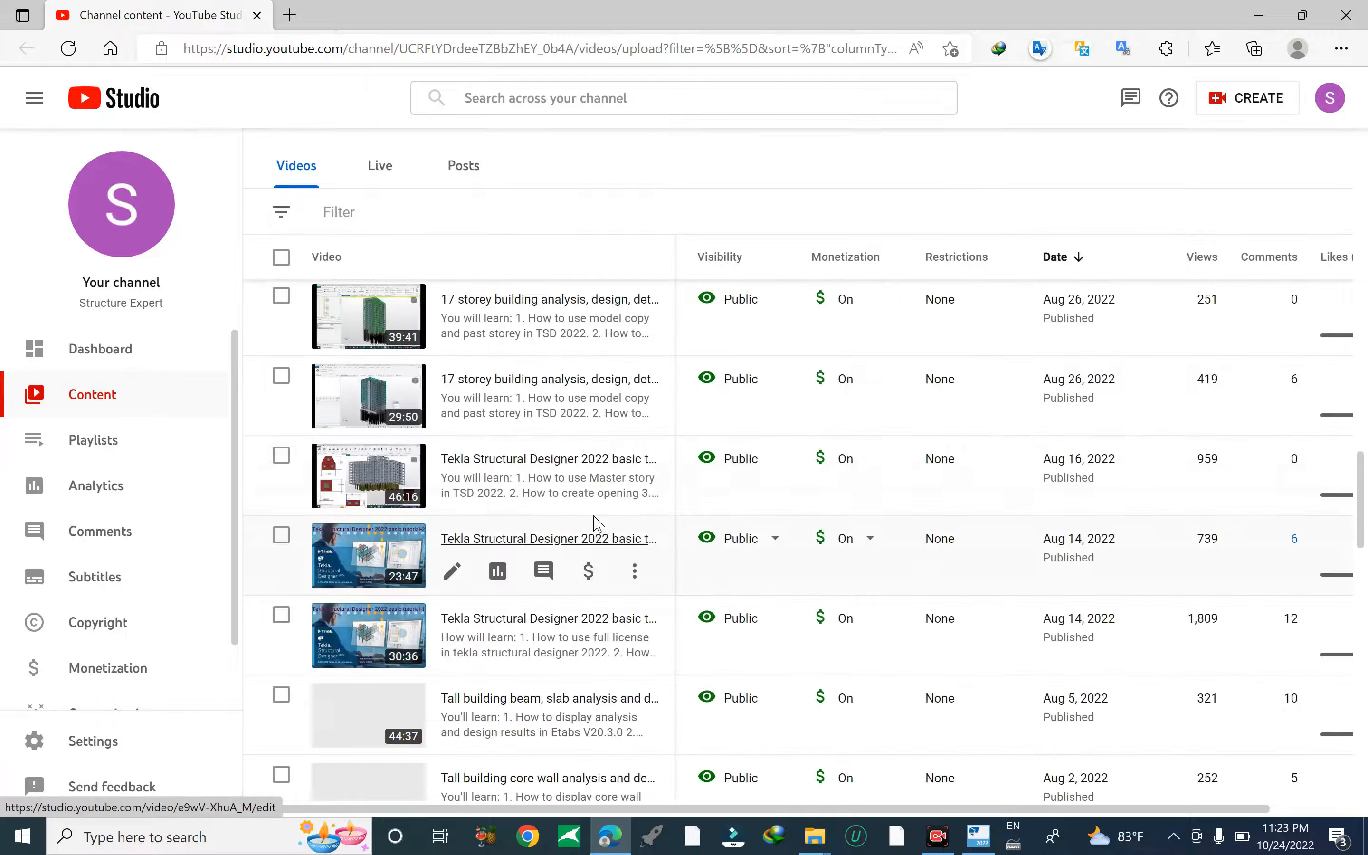
{"action": "scroll", "coordinate": [613, 532], "scroll_direction": "down", "scroll_amount": 5}
{"action": "scroll", "coordinate": [607, 534], "scroll_direction": "down", "scroll_amount": 8}
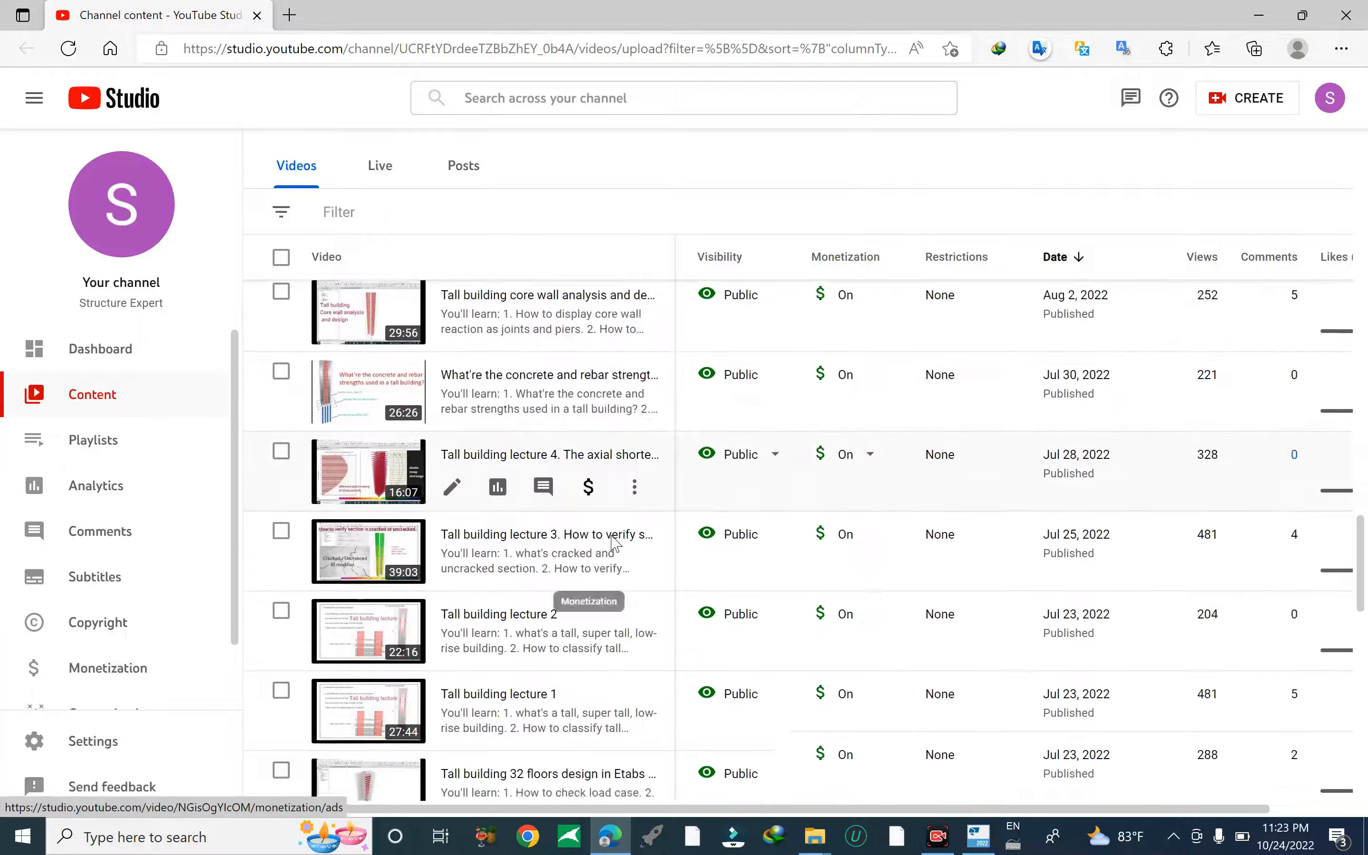
{"action": "scroll", "coordinate": [592, 549], "scroll_direction": "down", "scroll_amount": 9}
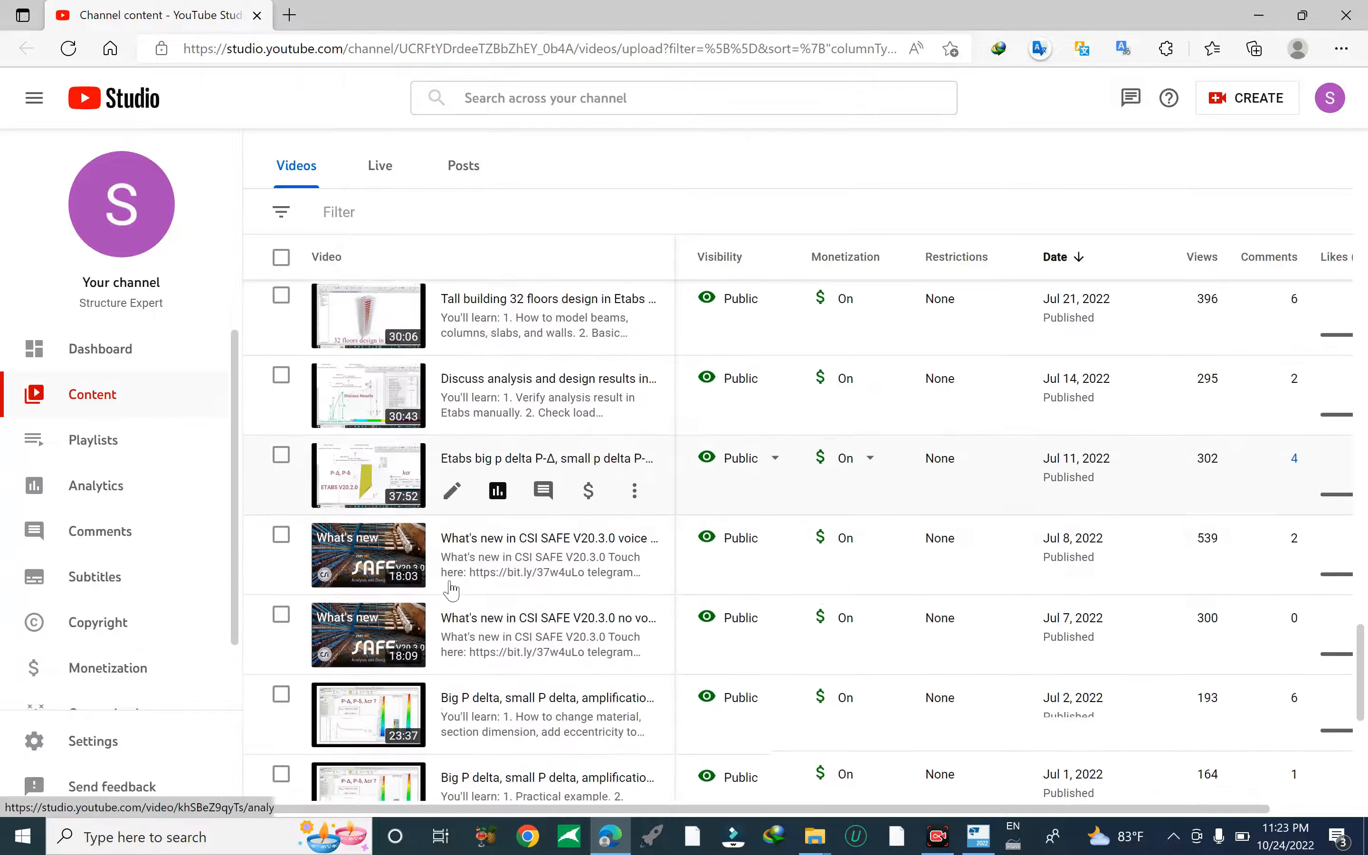
{"action": "scroll", "coordinate": [405, 637], "scroll_direction": "down", "scroll_amount": 3}
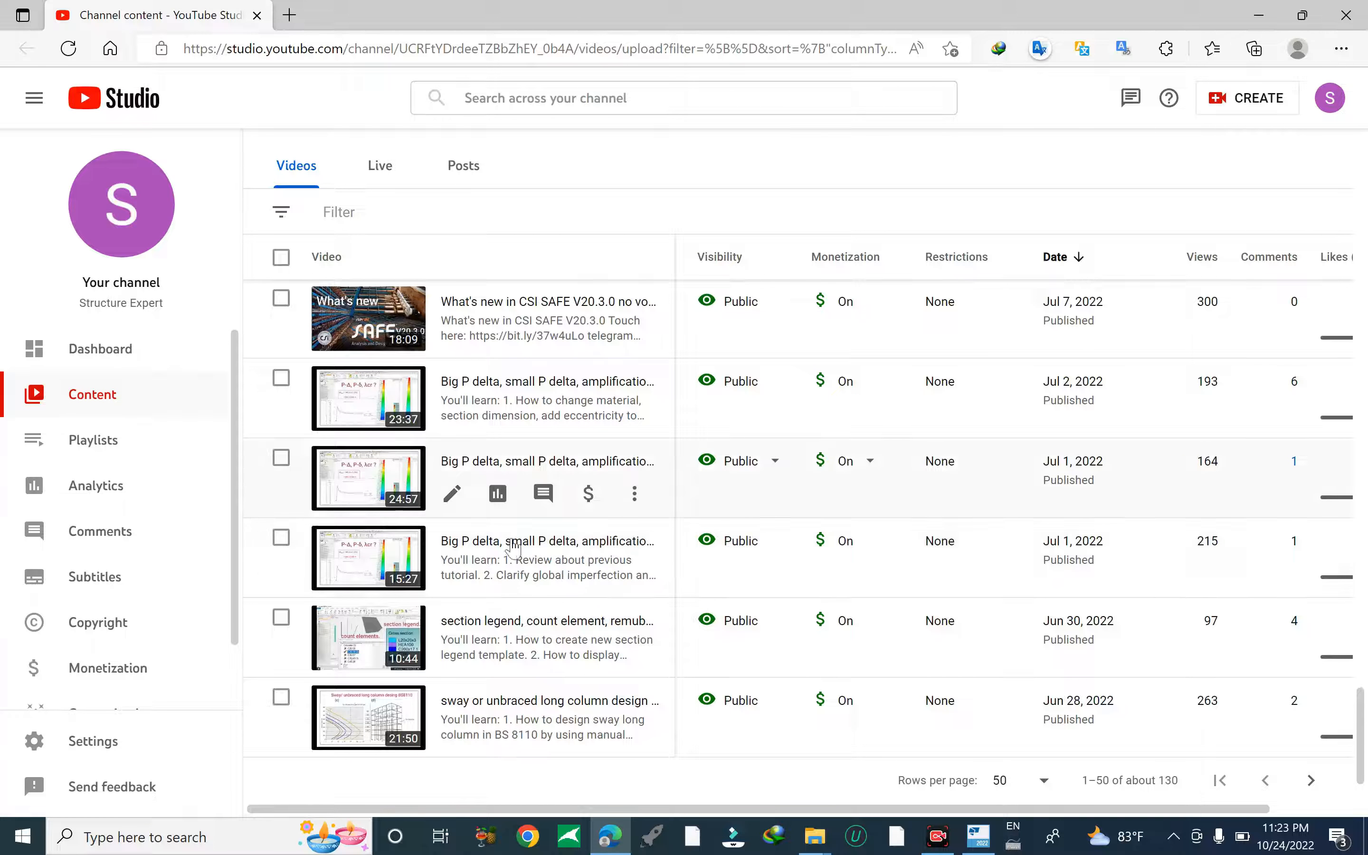
{"action": "scroll", "coordinate": [678, 523], "scroll_direction": "up", "scroll_amount": 15}
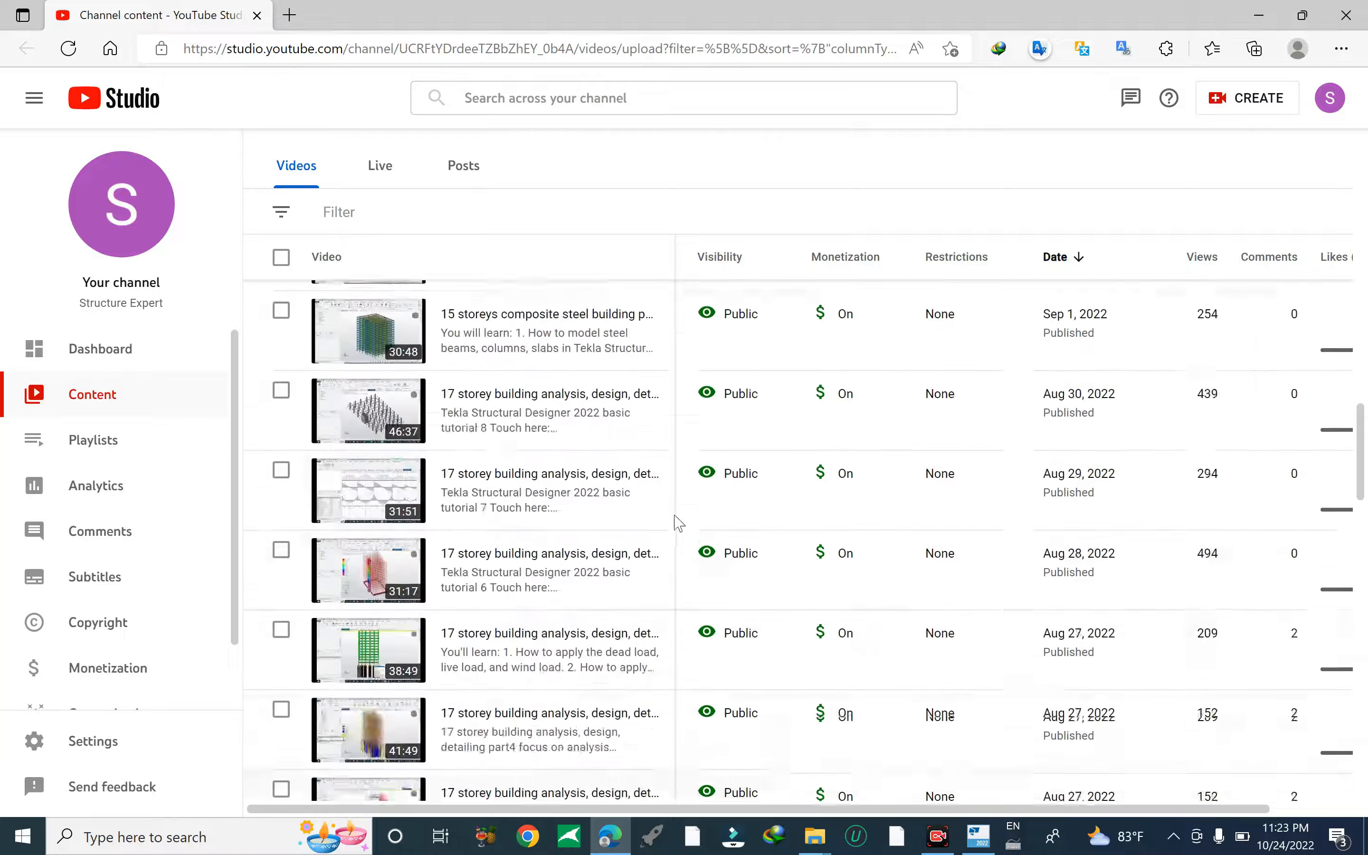
{"action": "scroll", "coordinate": [679, 523], "scroll_direction": "up", "scroll_amount": 10}
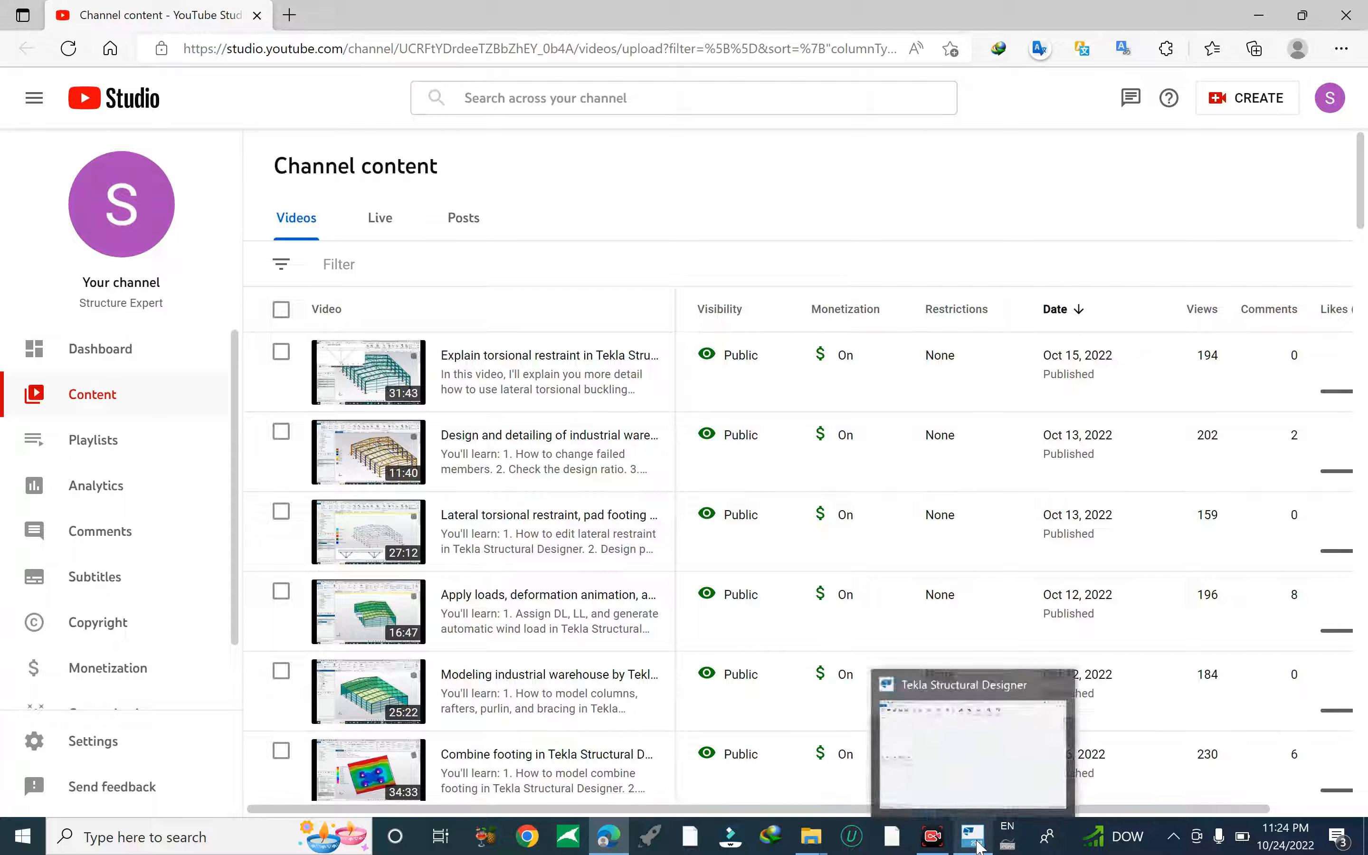
Switch to Tekla Structural Designer and start a new project.
{"action": "left_click", "coordinate": [974, 744]}
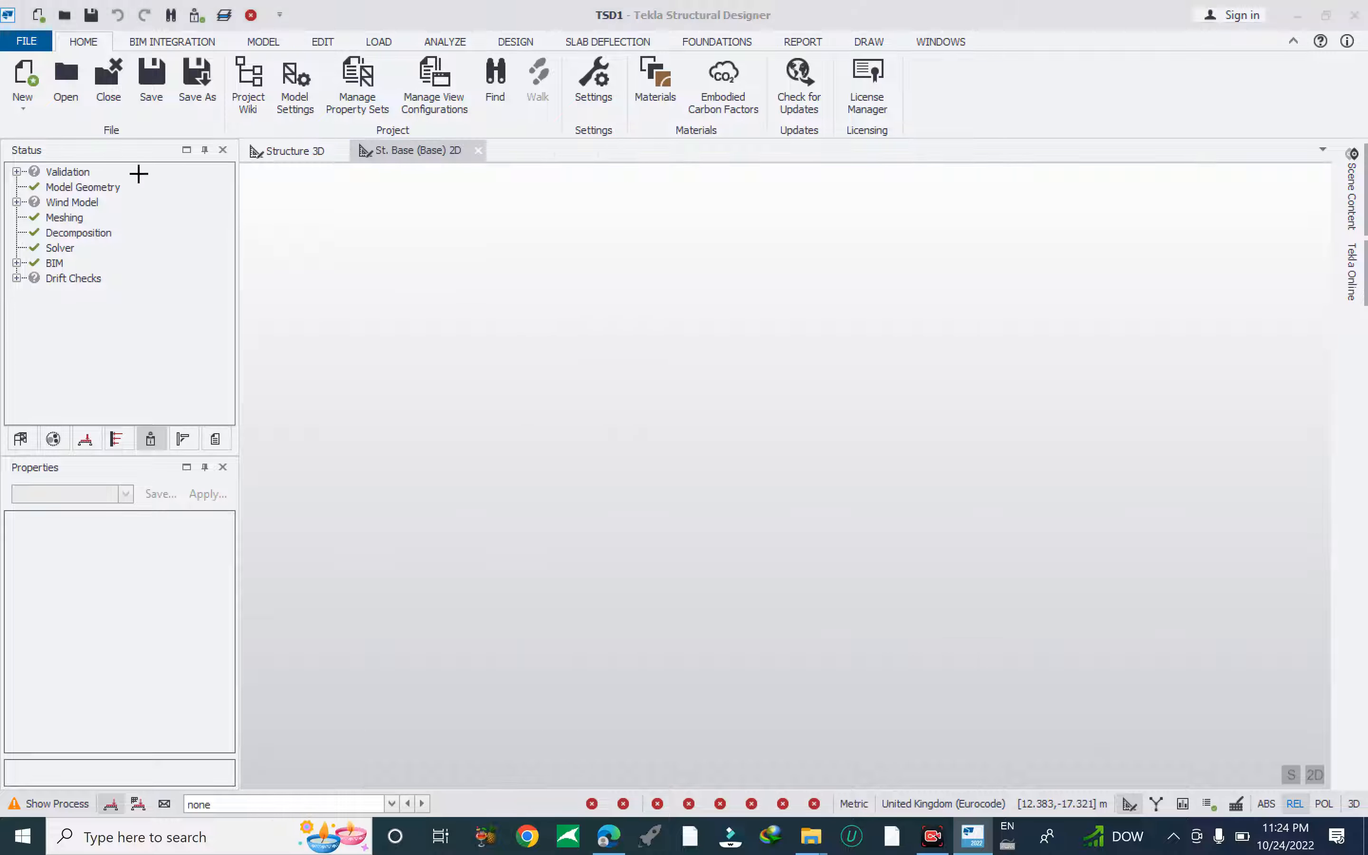
{"action": "left_click_drag", "start_coordinate": [3, 54], "coordinate": [45, 120]}
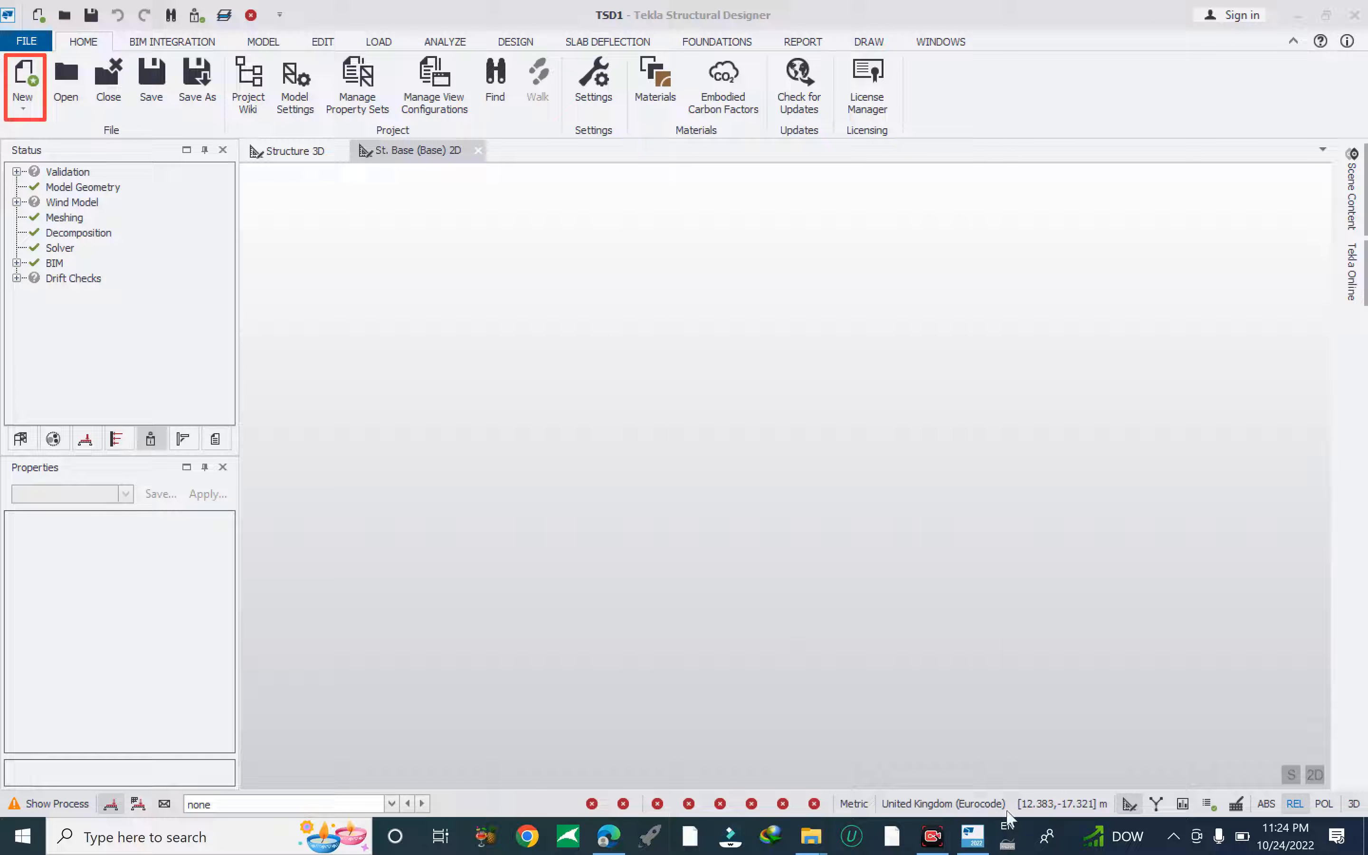
{"action": "left_click", "coordinate": [1034, 803]}
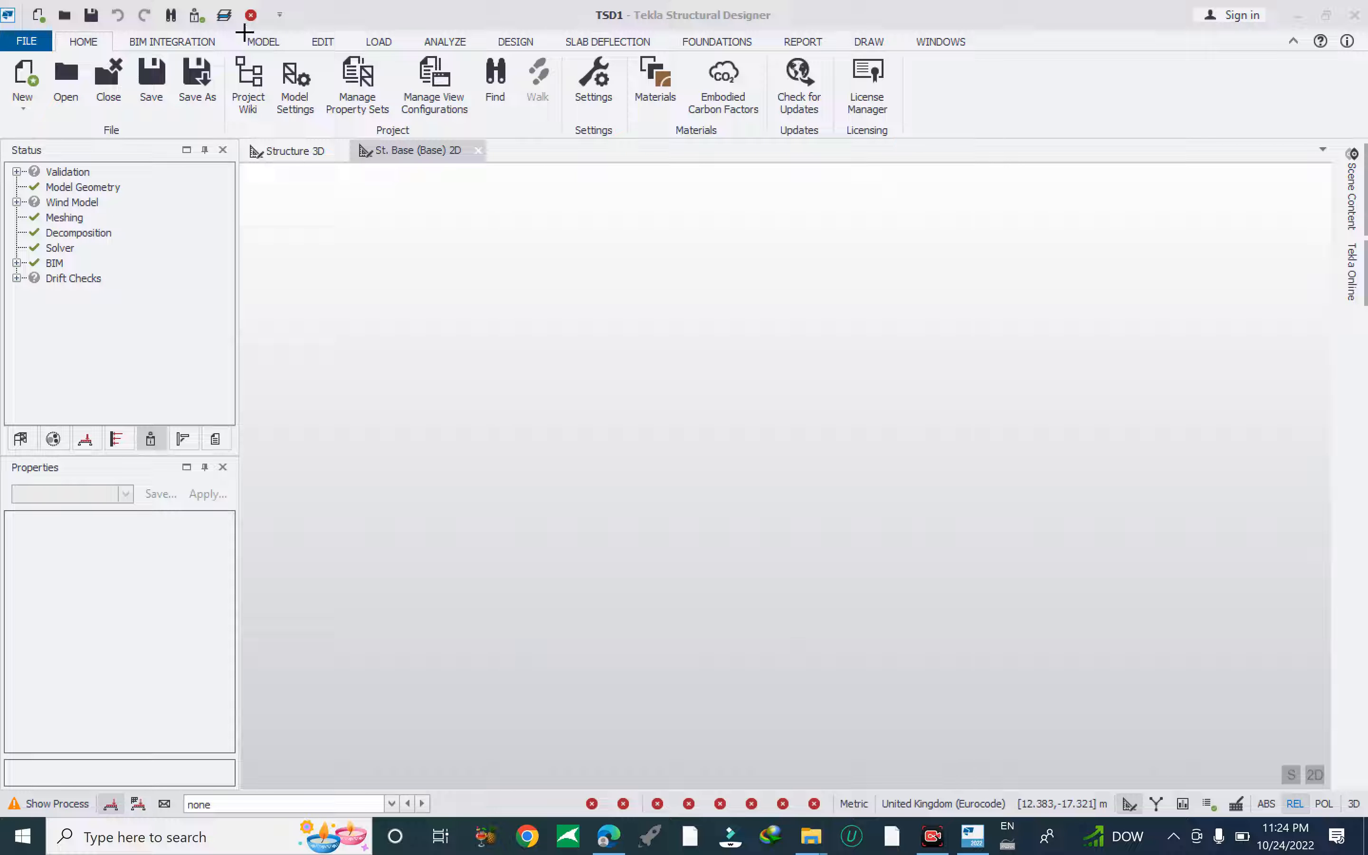
{"action": "left_click_drag", "start_coordinate": [281, 57], "coordinate": [292, 59]}
{"action": "left_click", "coordinate": [1037, 800]}
Start a rectangular grid with the wizard, named AG 1 on the base level, with origin 0, 0 and all lines in DashDot style.
{"action": "left_click", "coordinate": [265, 43]}
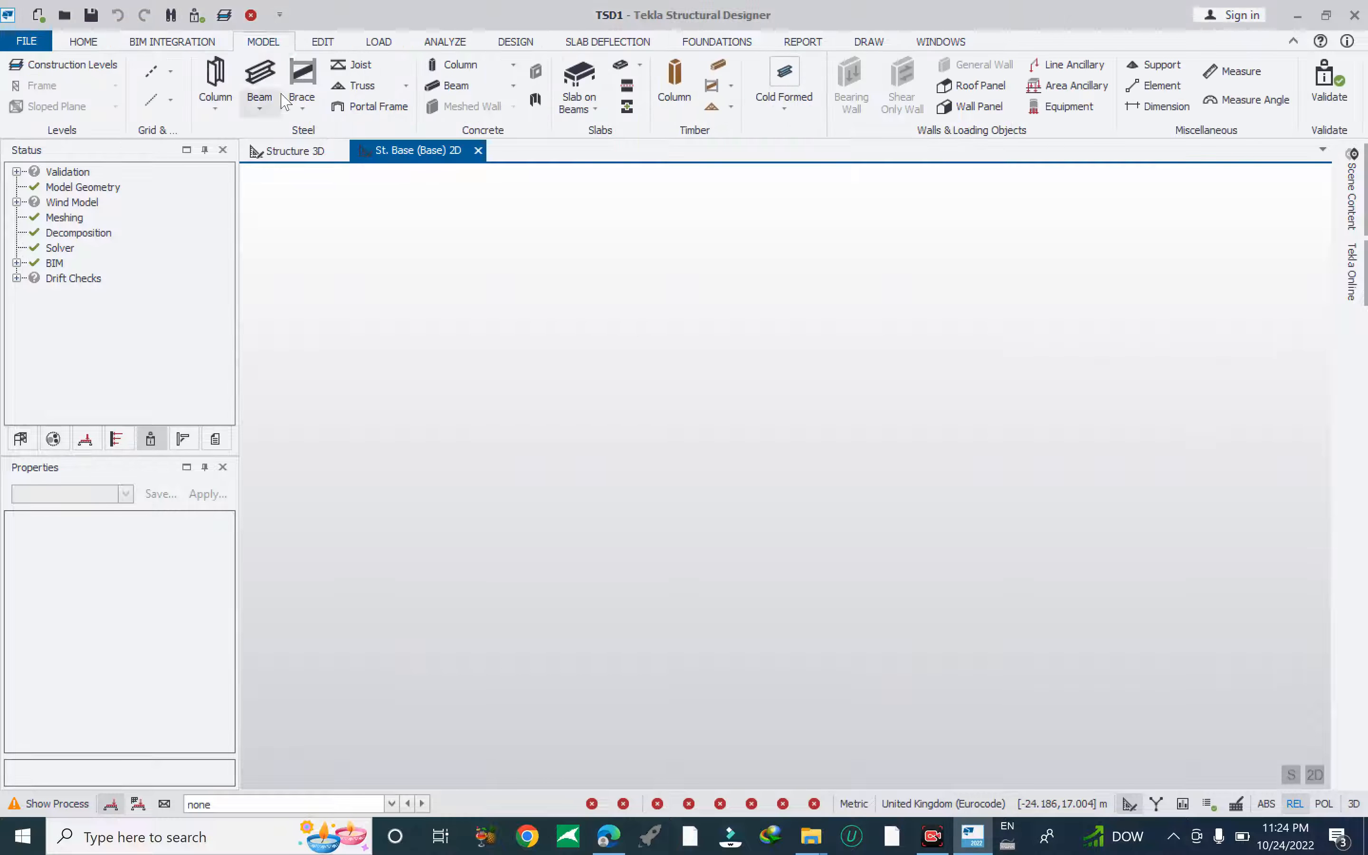
{"action": "left_click", "coordinate": [170, 72]}
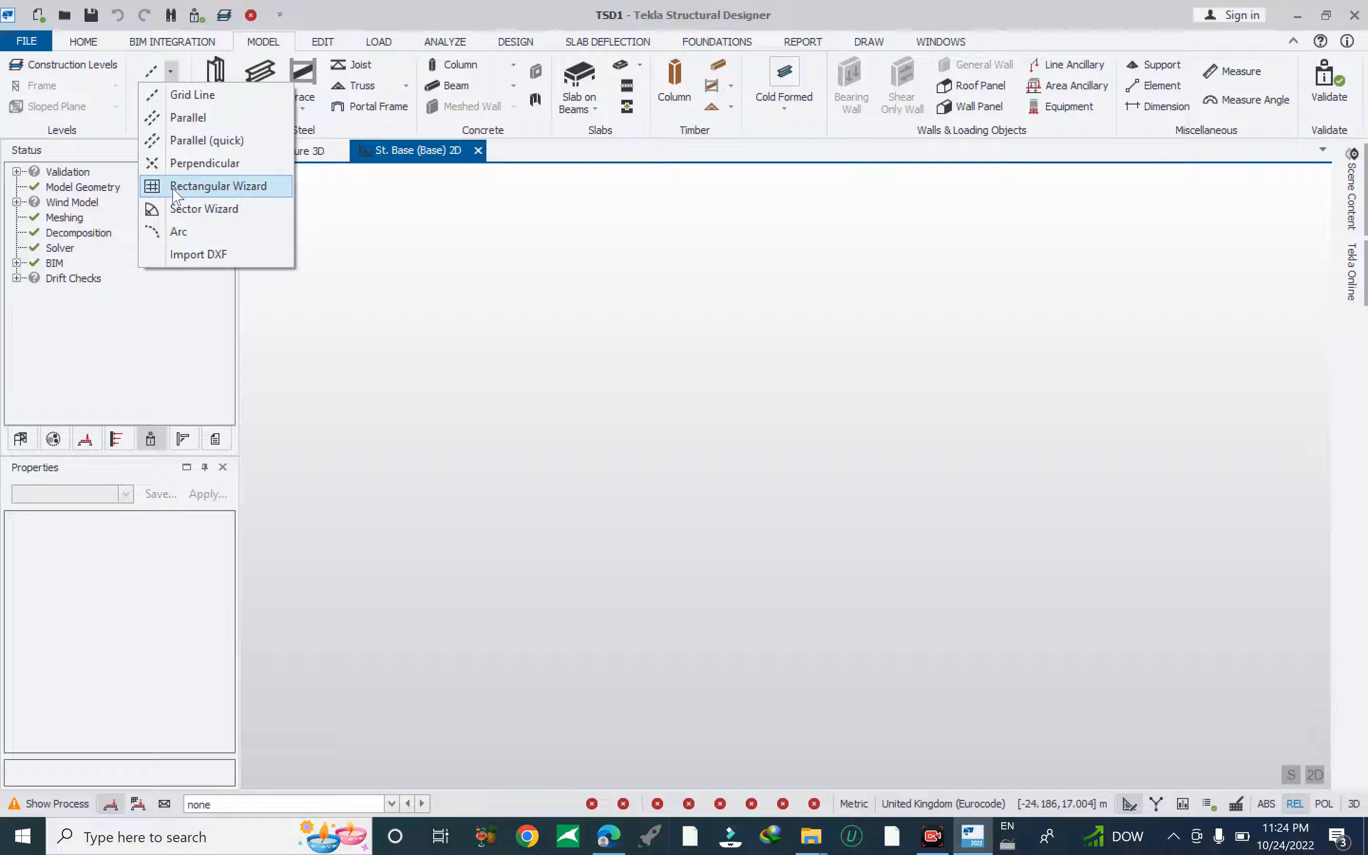
{"action": "left_click", "coordinate": [212, 188]}
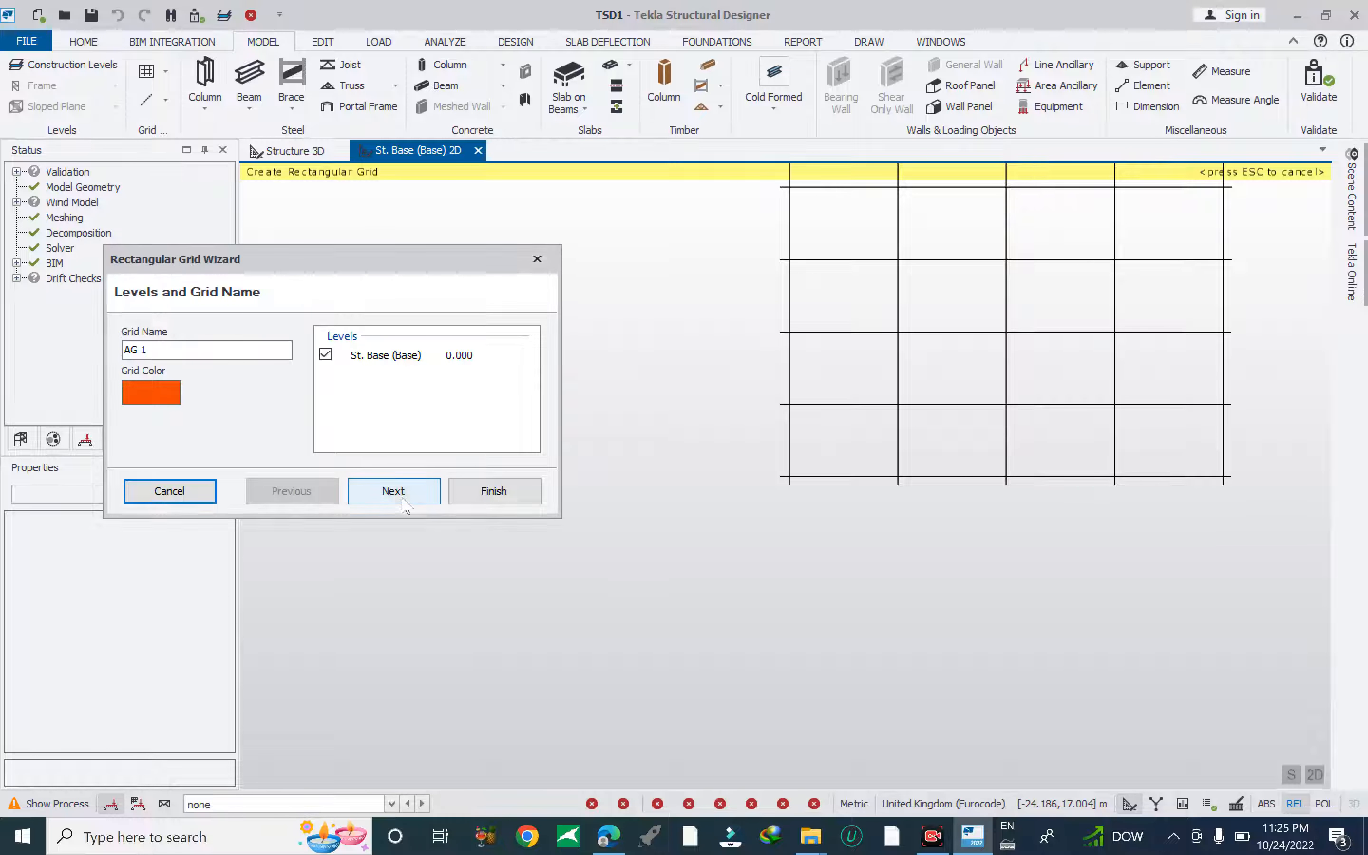
{"action": "left_click", "coordinate": [399, 498]}
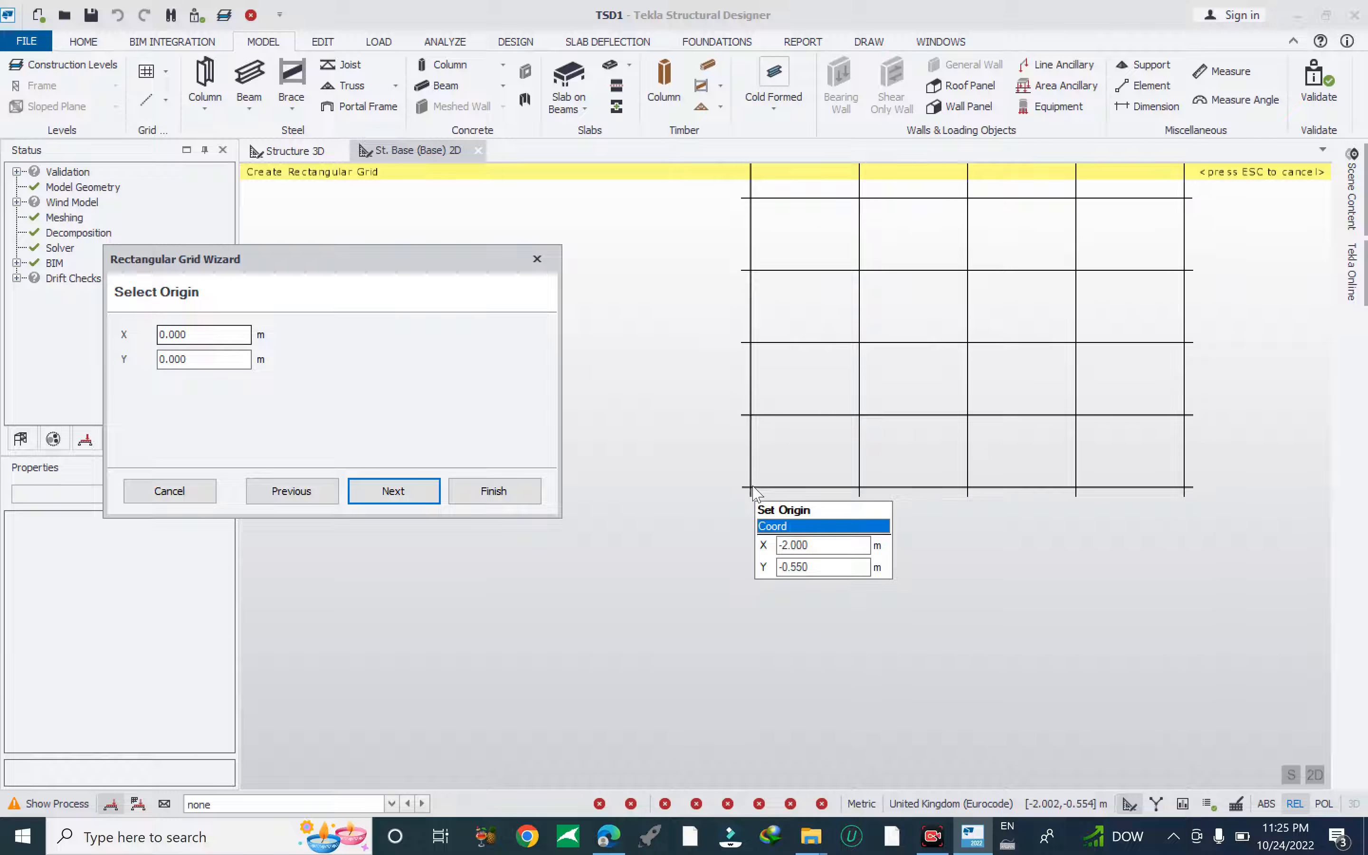
{"action": "double_click", "coordinate": [169, 334]}
{"action": "left_click", "coordinate": [394, 483]}
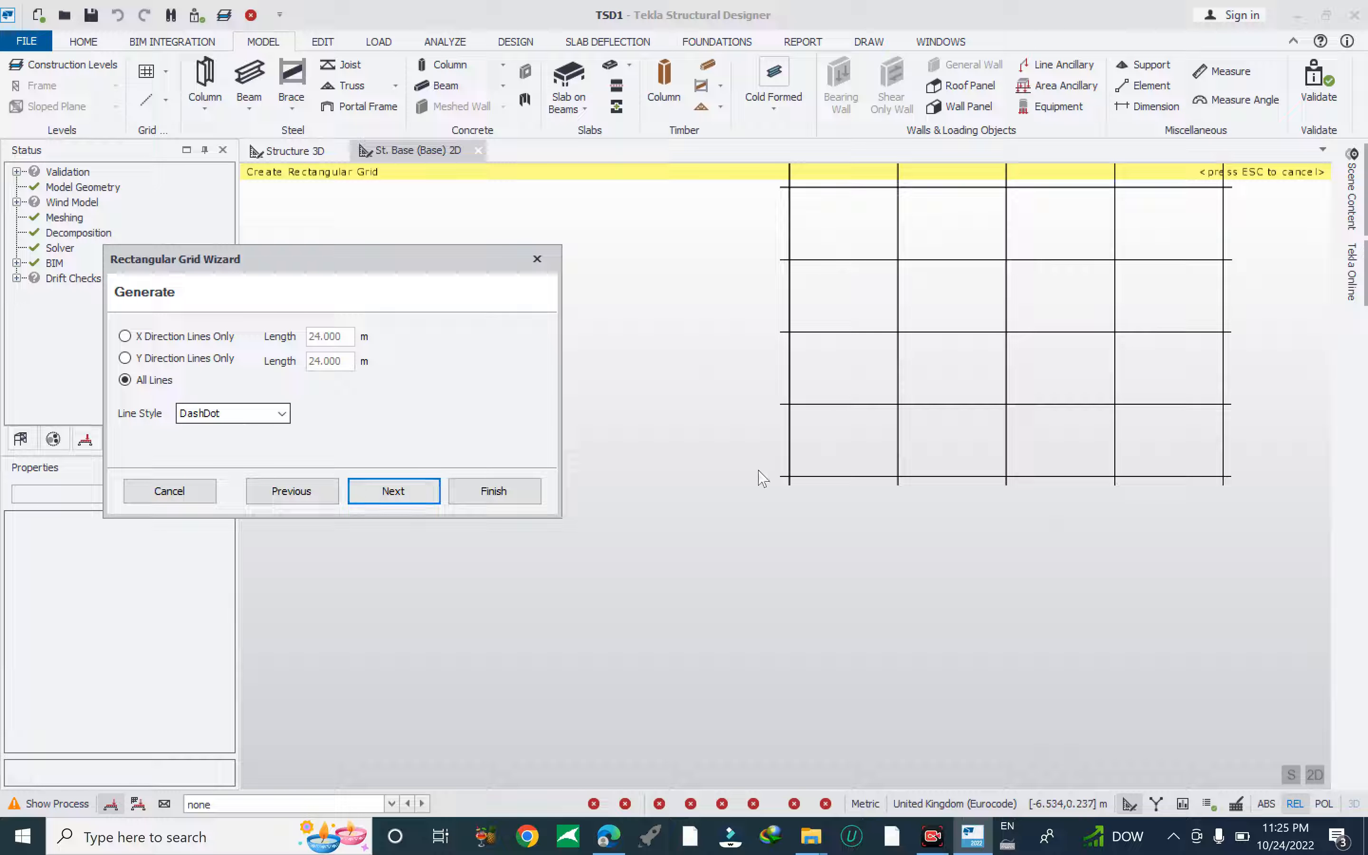
{"action": "left_click", "coordinate": [393, 490]}
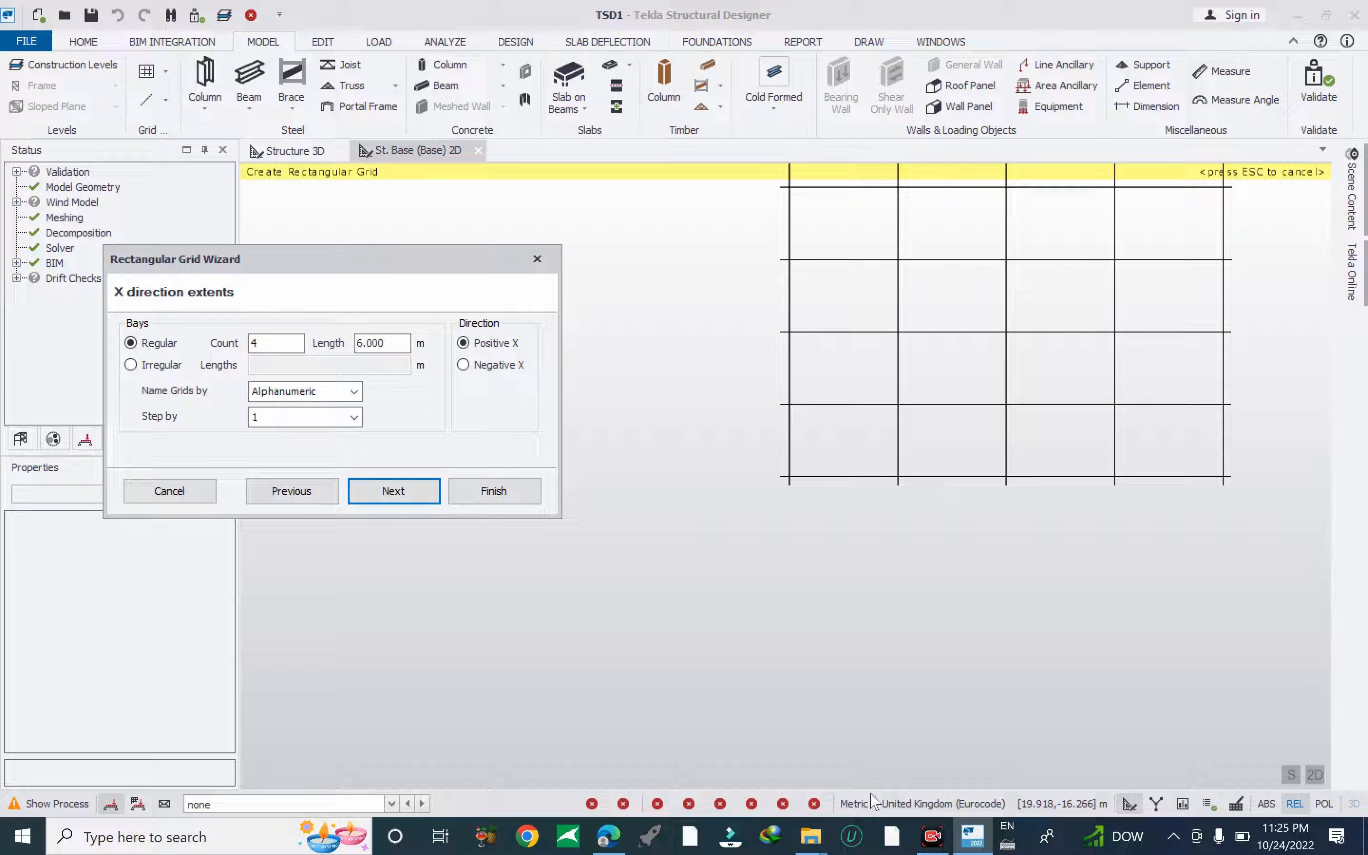
{"action": "left_click_drag", "start_coordinate": [833, 499], "coordinate": [843, 543]}
{"action": "left_click_drag", "start_coordinate": [952, 499], "coordinate": [992, 527]}
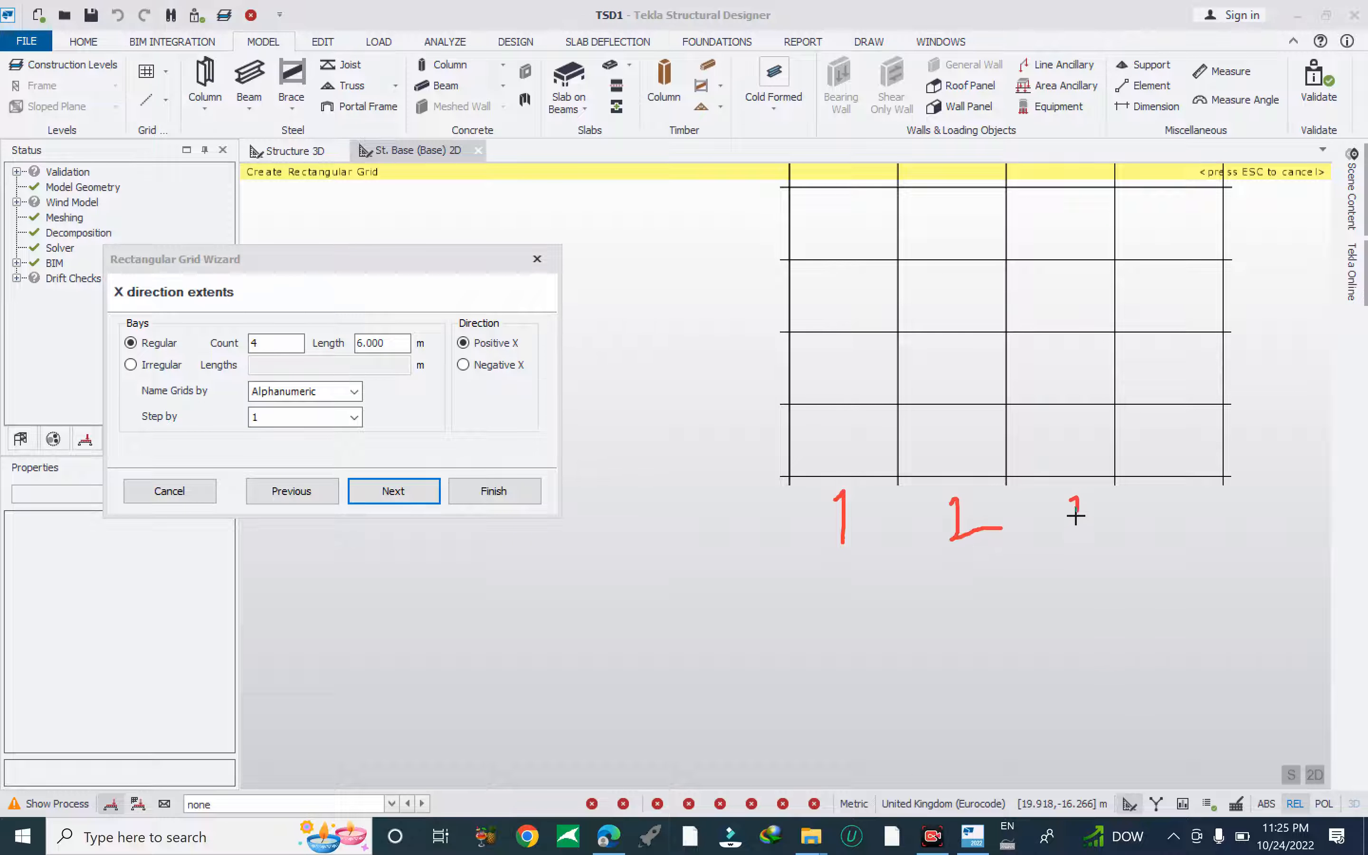
{"action": "left_click_drag", "start_coordinate": [1160, 502], "coordinate": [1193, 522]}
{"action": "left_click", "coordinate": [1062, 795]}
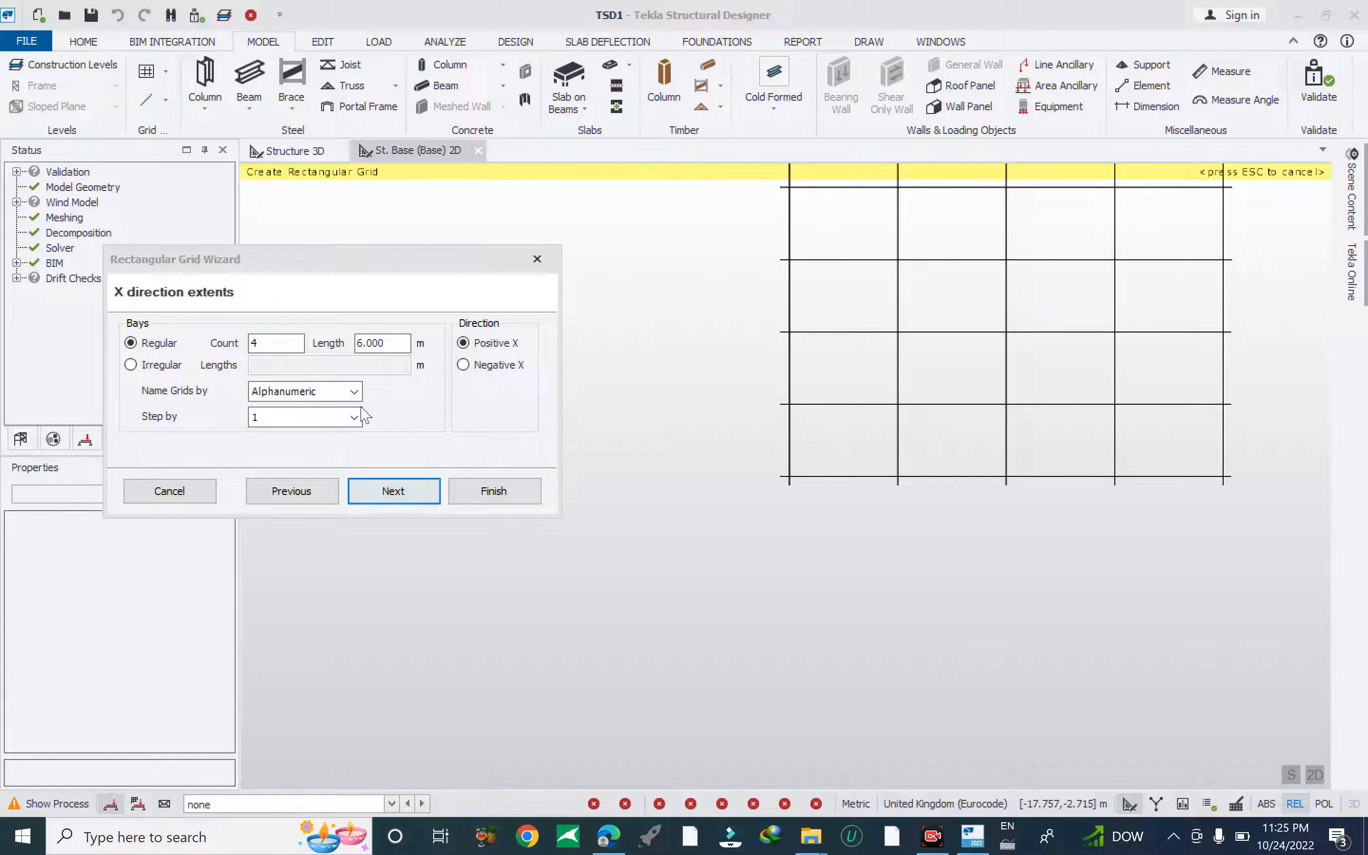
Set the grid's X direction extents to 2 regular bays of 12 m each.
{"action": "left_click", "coordinate": [271, 344]}
{"action": "type", "text": "2"}
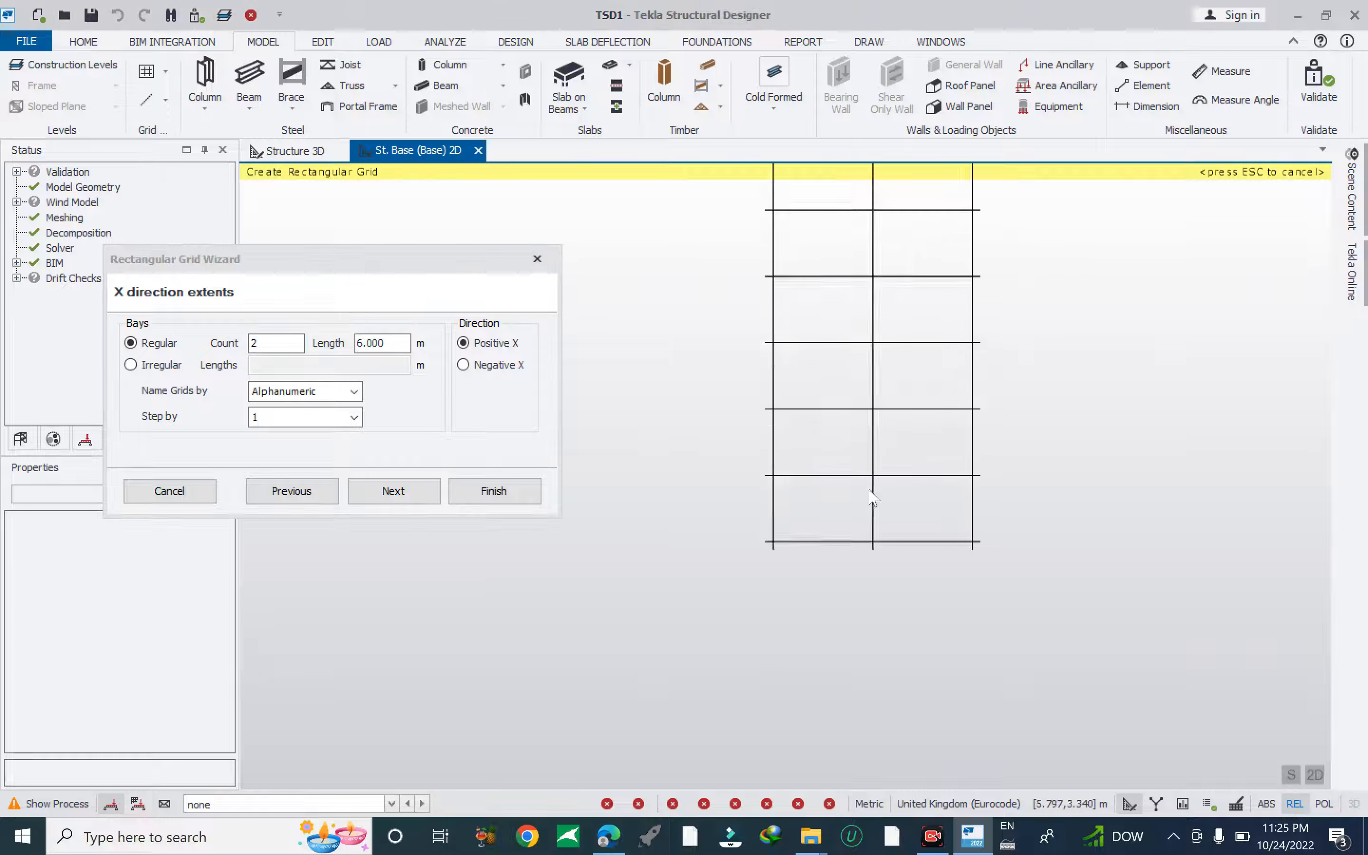
{"action": "scroll", "coordinate": [877, 470], "scroll_direction": "up", "scroll_amount": 3}
{"action": "left_click", "coordinate": [406, 343]}
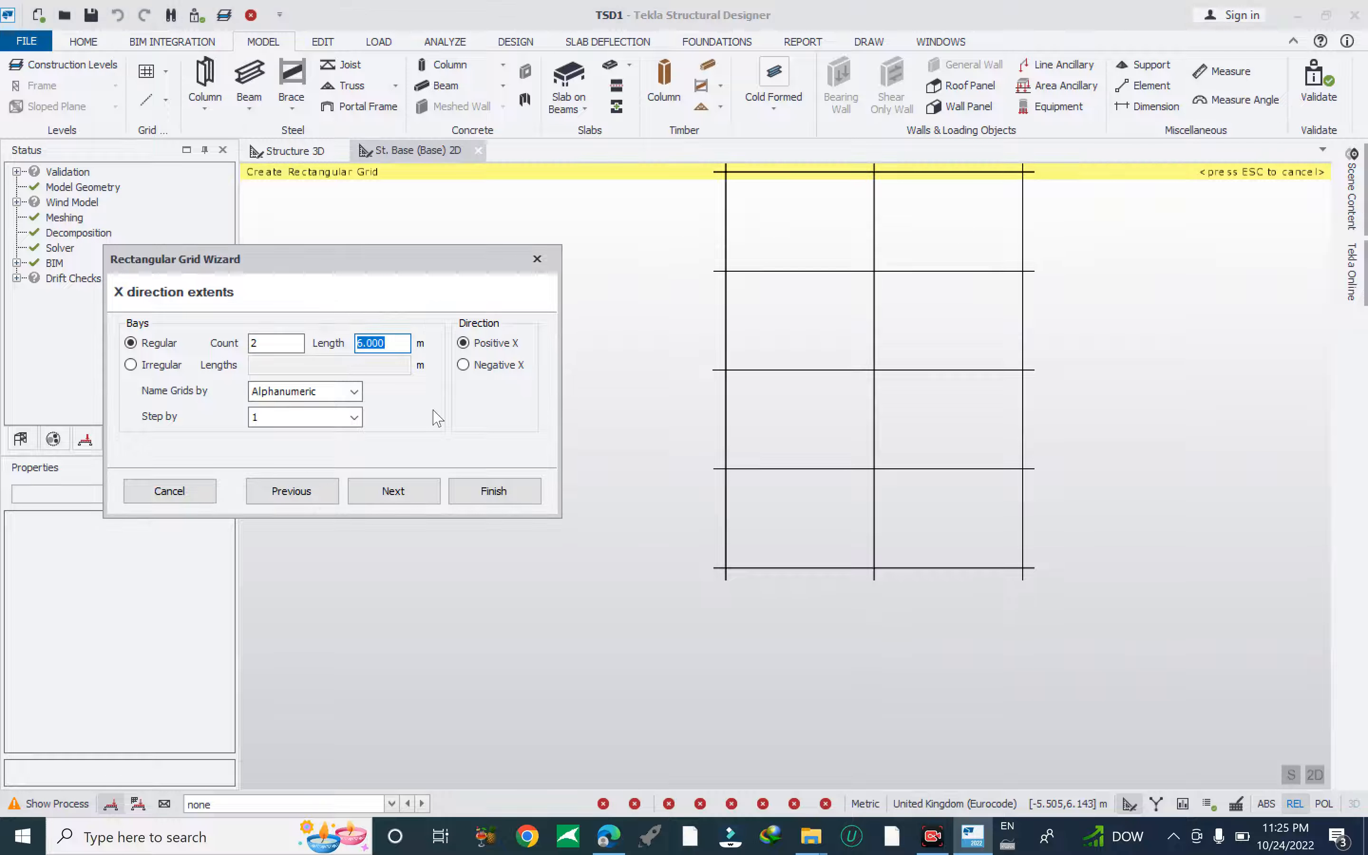
{"action": "type", "text": "12"}
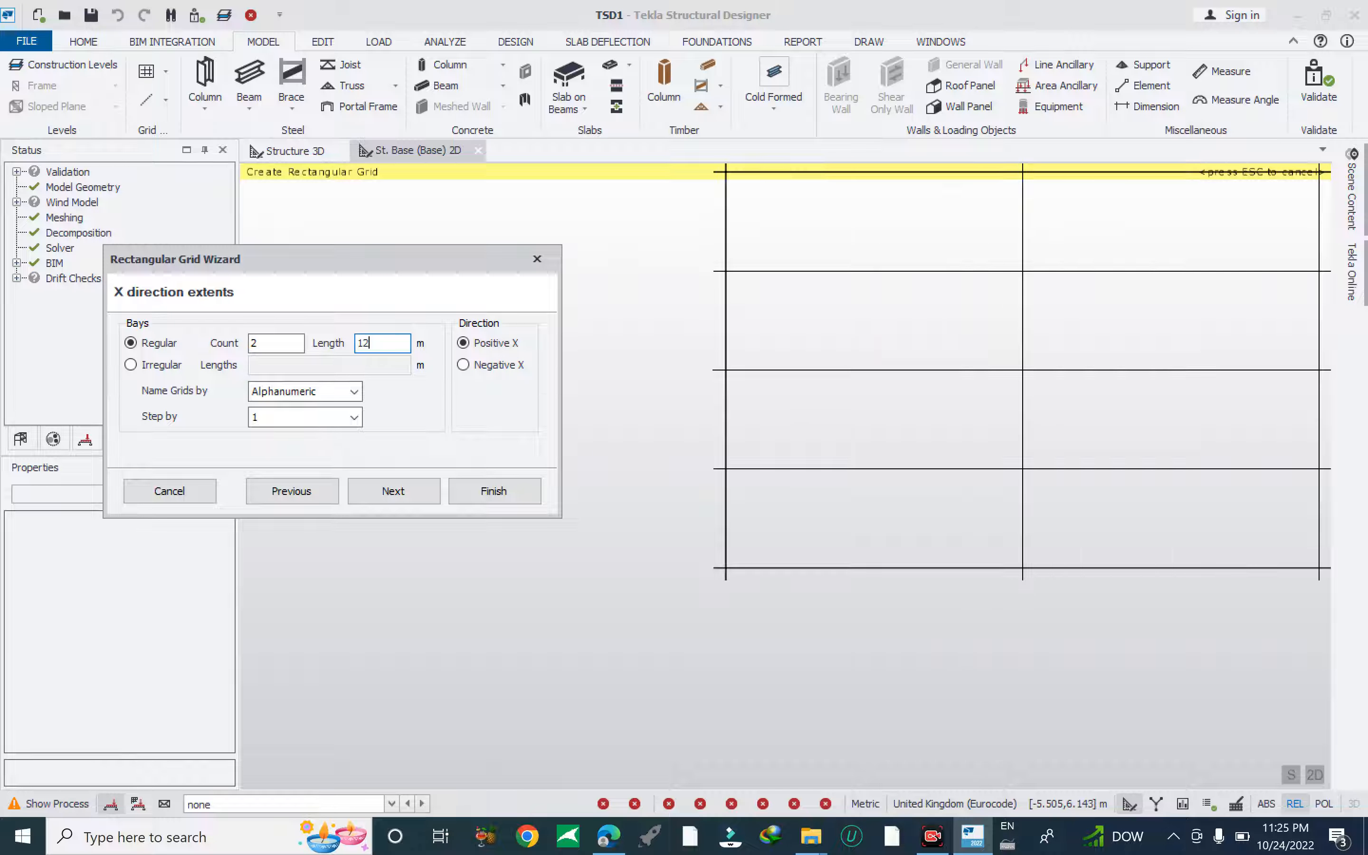
{"action": "scroll", "coordinate": [819, 473], "scroll_direction": "down", "scroll_amount": 3}
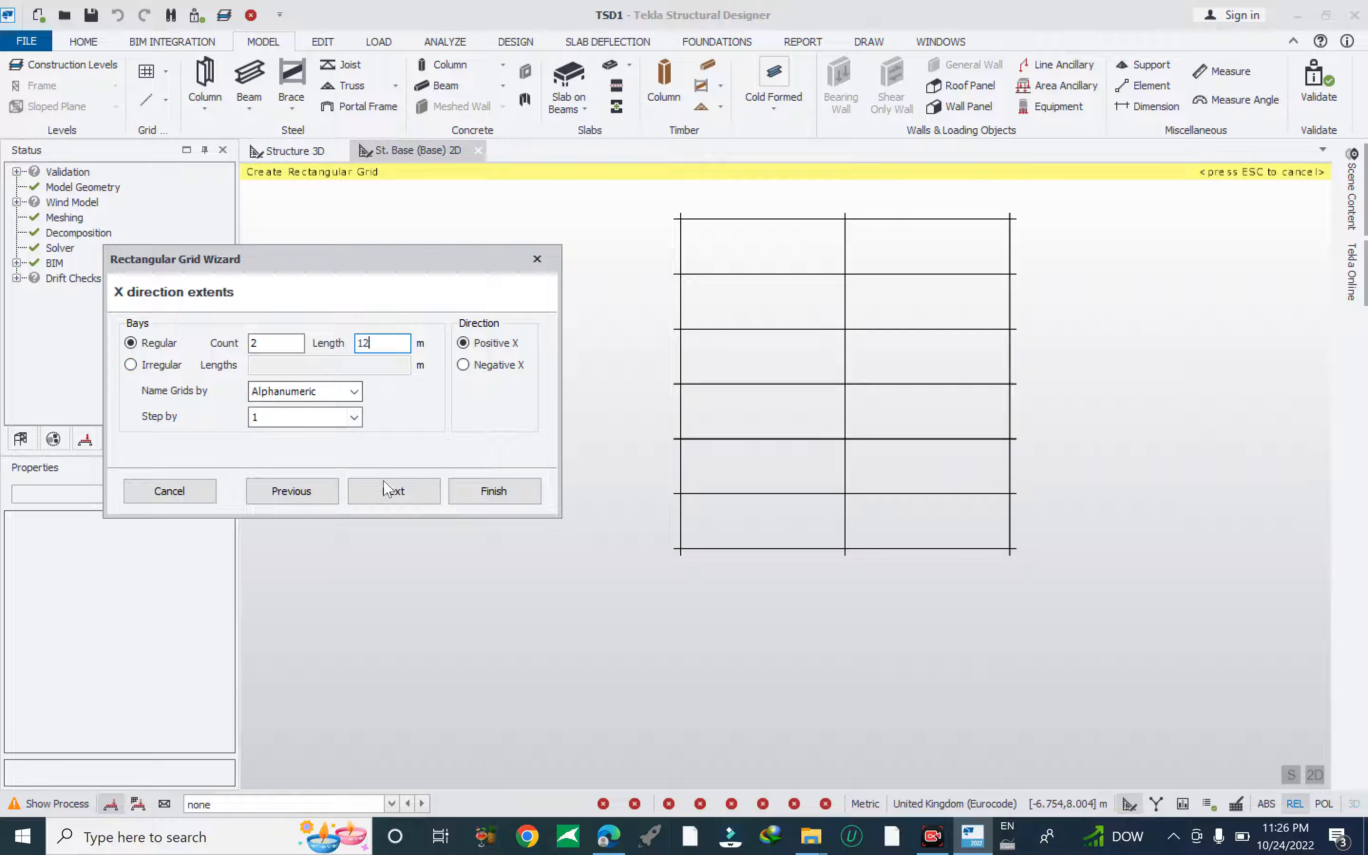
Accept the X extents and set the grid's Y direction extents to 6 regular bays of 6 m each.
{"action": "left_click", "coordinate": [411, 497]}
{"action": "double_click", "coordinate": [274, 344]}
{"action": "type", "text": "5"}
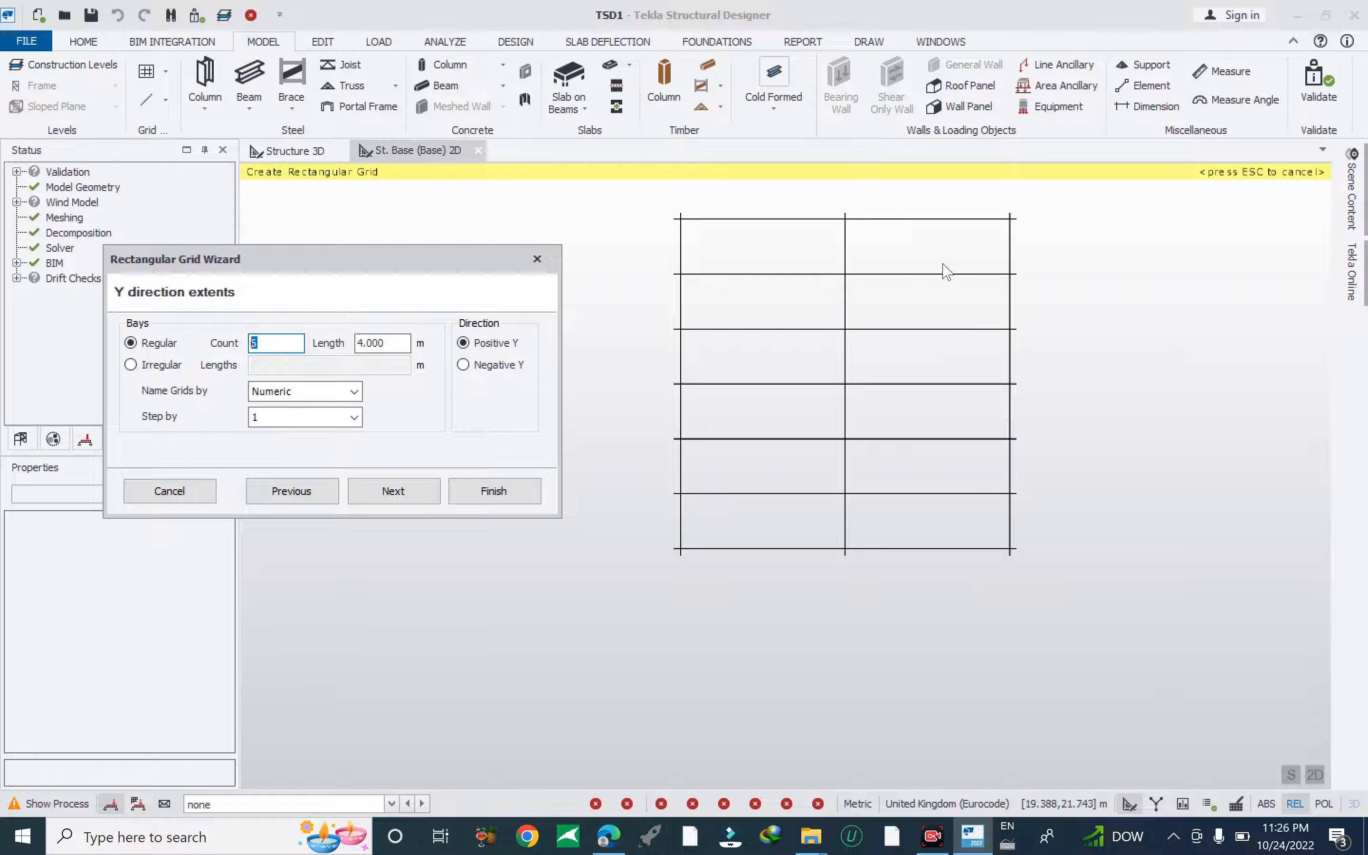
{"action": "type", "text": "6"}
{"action": "left_click", "coordinate": [355, 344]}
{"action": "double_click", "coordinate": [355, 344]}
{"action": "type", "text": "6"}
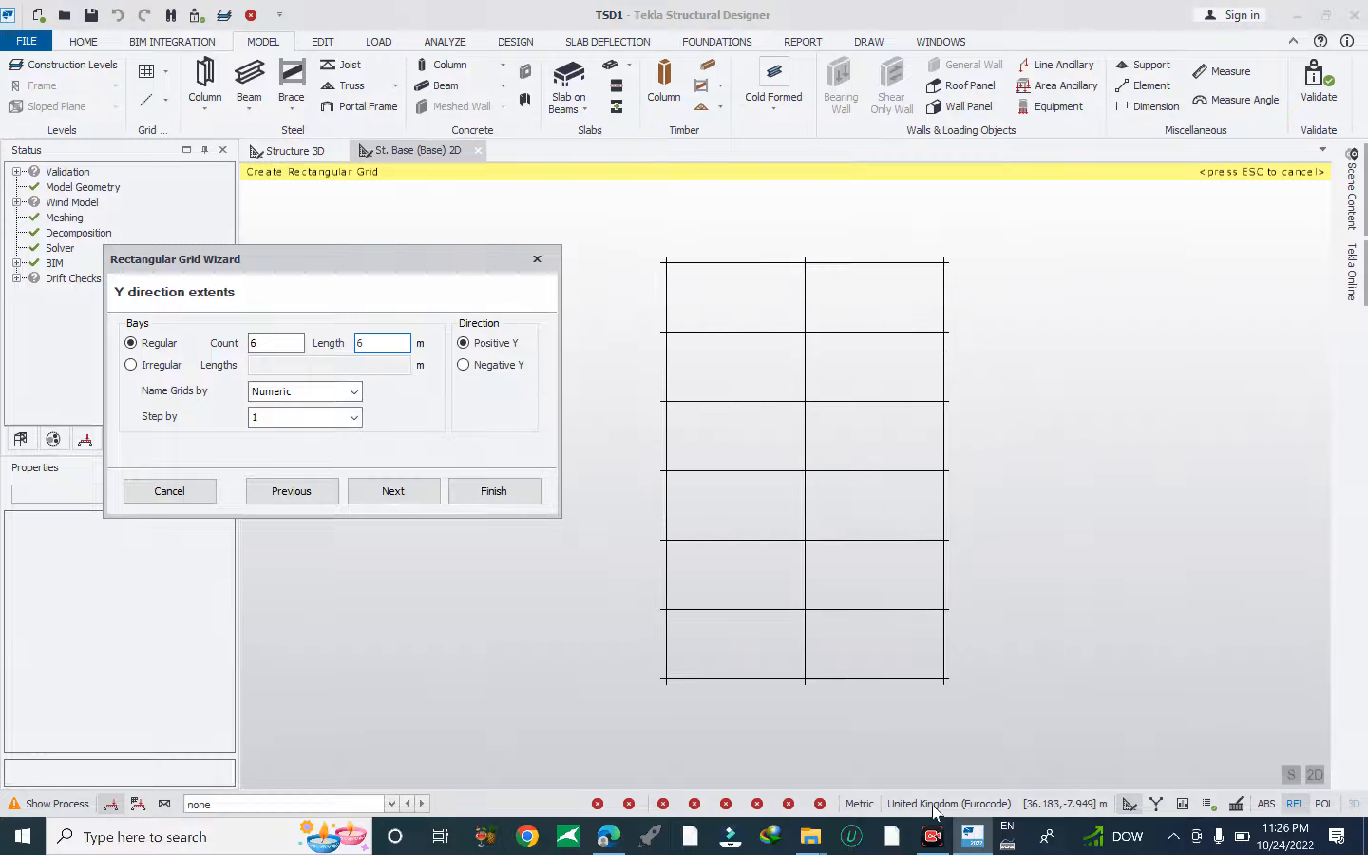
{"action": "left_click_drag", "start_coordinate": [973, 636], "coordinate": [977, 658]}
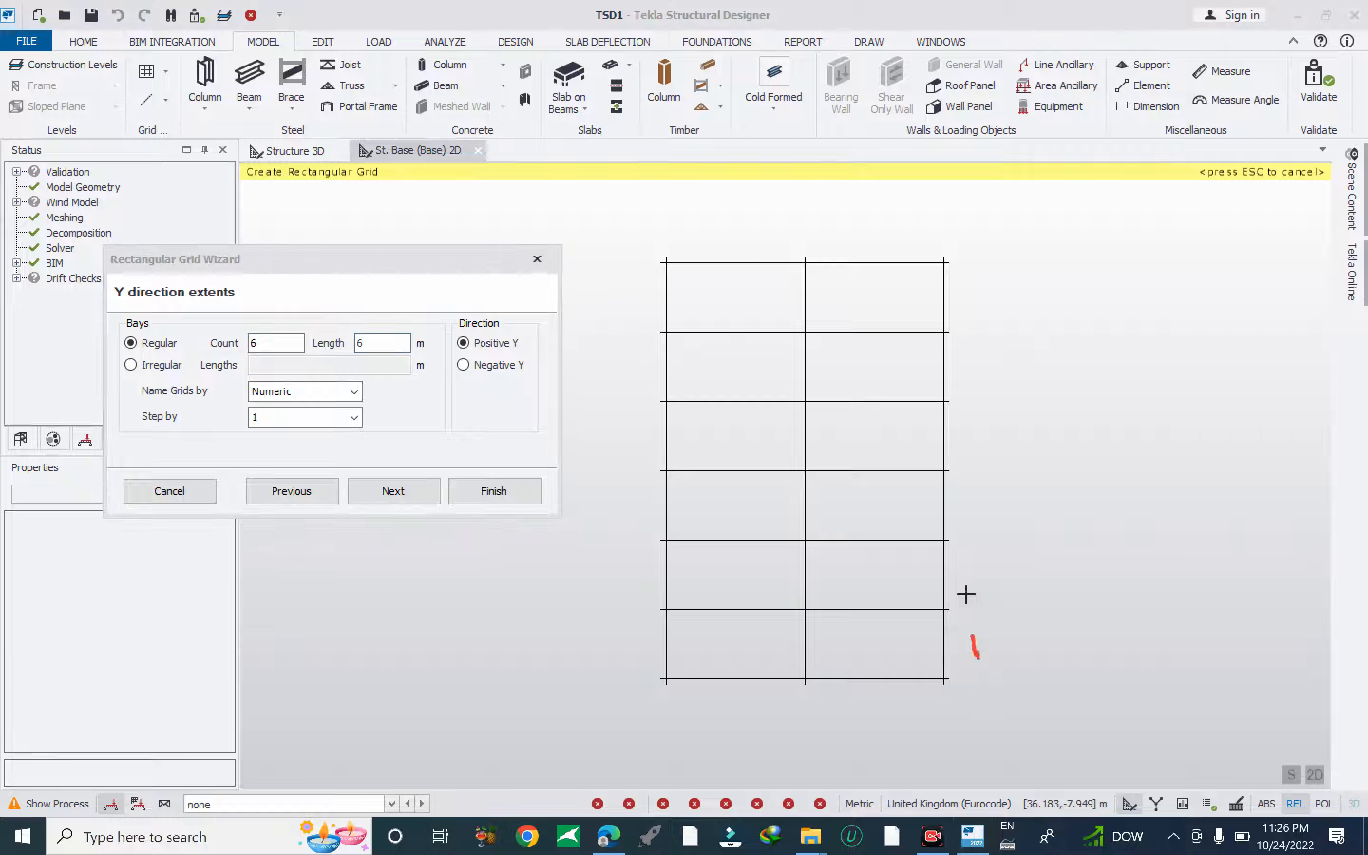
{"action": "left_click_drag", "start_coordinate": [969, 588], "coordinate": [983, 581]}
{"action": "left_click_drag", "start_coordinate": [949, 492], "coordinate": [951, 527]}
{"action": "mouse_move", "coordinate": [957, 428]}
{"action": "left_mouse_down"}
{"action": "mouse_move", "coordinate": [959, 444]}
{"action": "mouse_move", "coordinate": [982, 436]}
{"action": "left_mouse_up"}
{"action": "left_click_drag", "start_coordinate": [986, 351], "coordinate": [976, 386]}
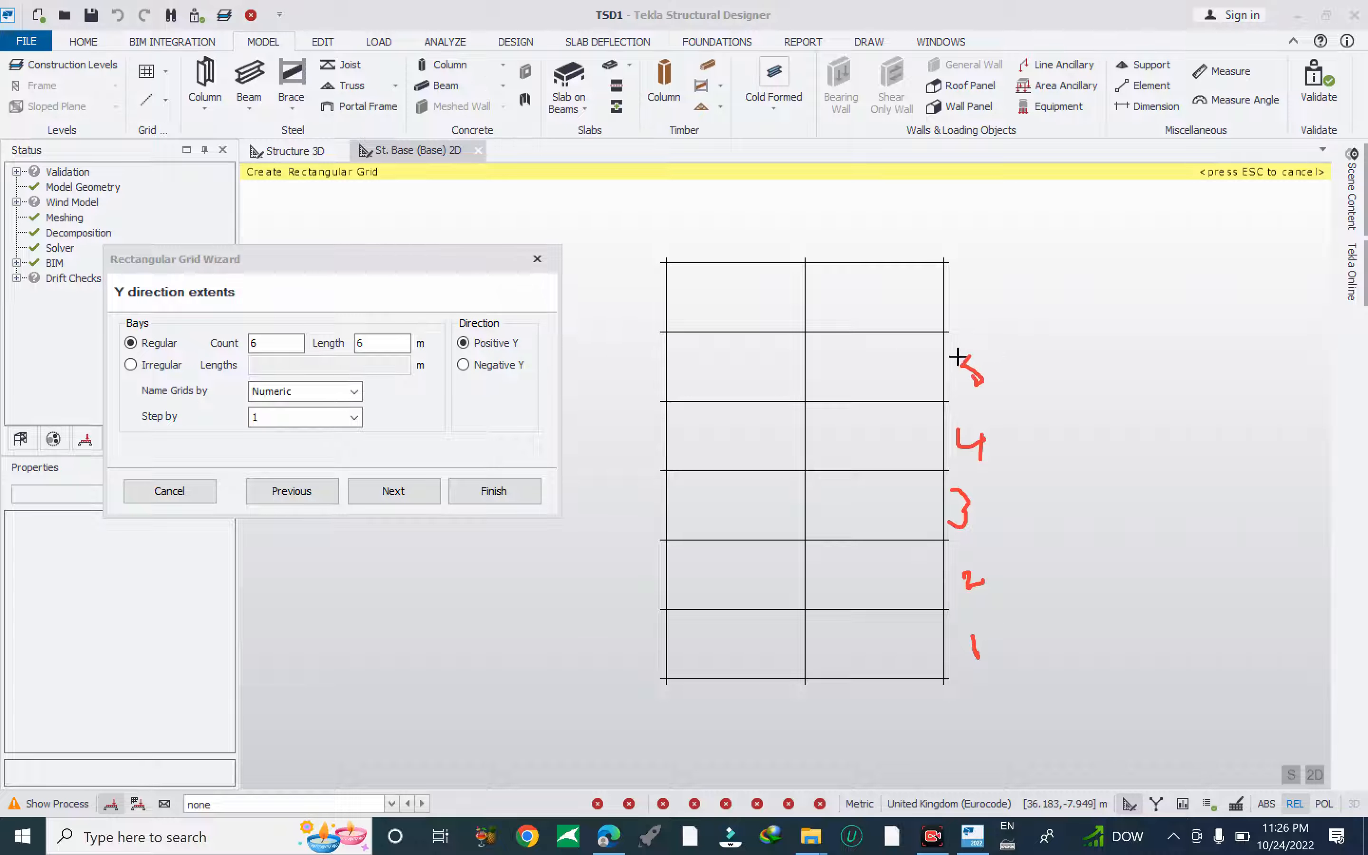
{"action": "mouse_move", "coordinate": [973, 274]}
{"action": "left_mouse_down"}
{"action": "mouse_move", "coordinate": [968, 297]}
{"action": "mouse_move", "coordinate": [1046, 438]}
{"action": "mouse_move", "coordinate": [1022, 640]}
{"action": "left_mouse_up"}
{"action": "left_click_drag", "start_coordinate": [1055, 454], "coordinate": [1100, 453]}
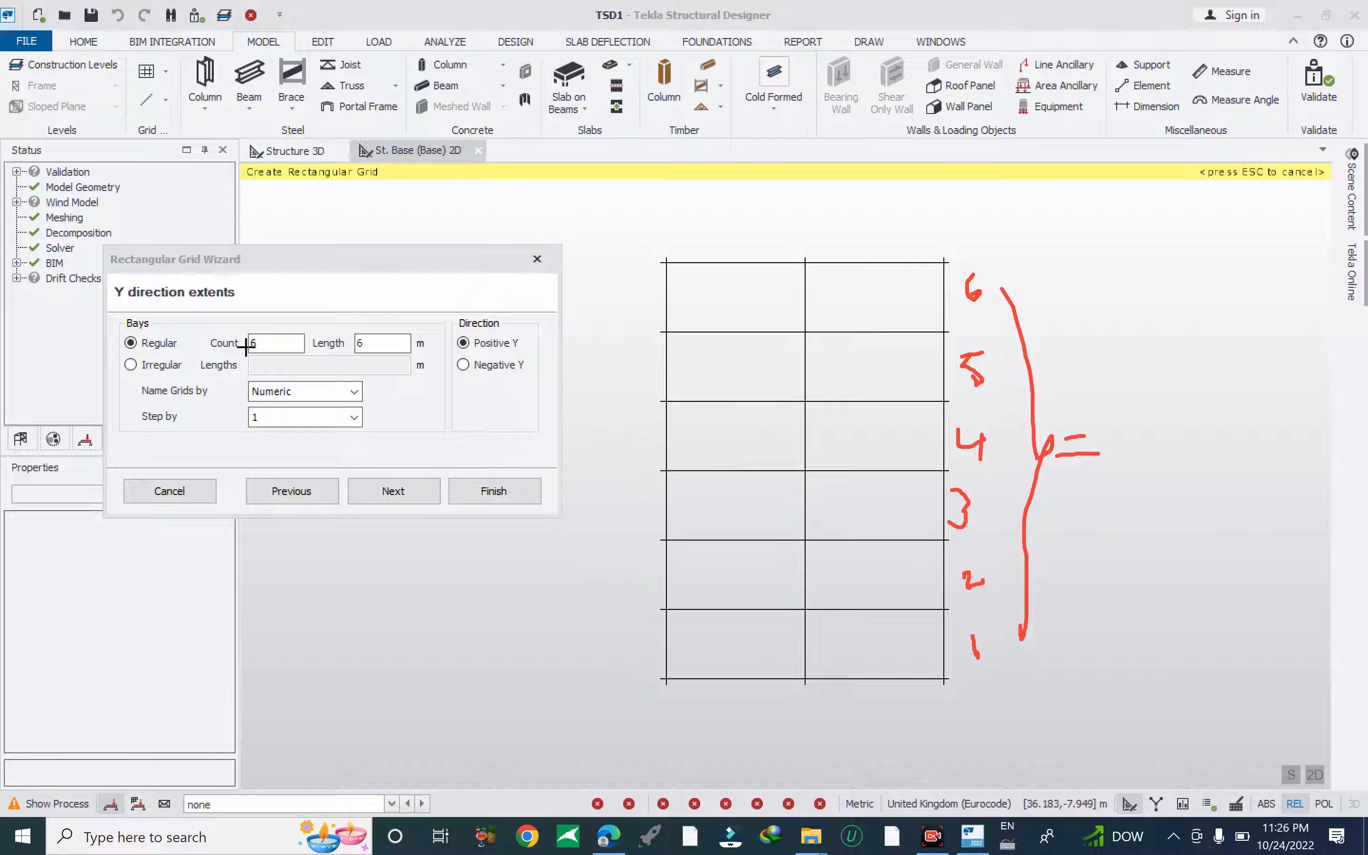
{"action": "mouse_move", "coordinate": [1130, 417]}
{"action": "left_mouse_down"}
{"action": "mouse_move", "coordinate": [1112, 461]}
{"action": "mouse_move", "coordinate": [1126, 442]}
{"action": "mouse_move", "coordinate": [1195, 449]}
{"action": "left_mouse_up"}
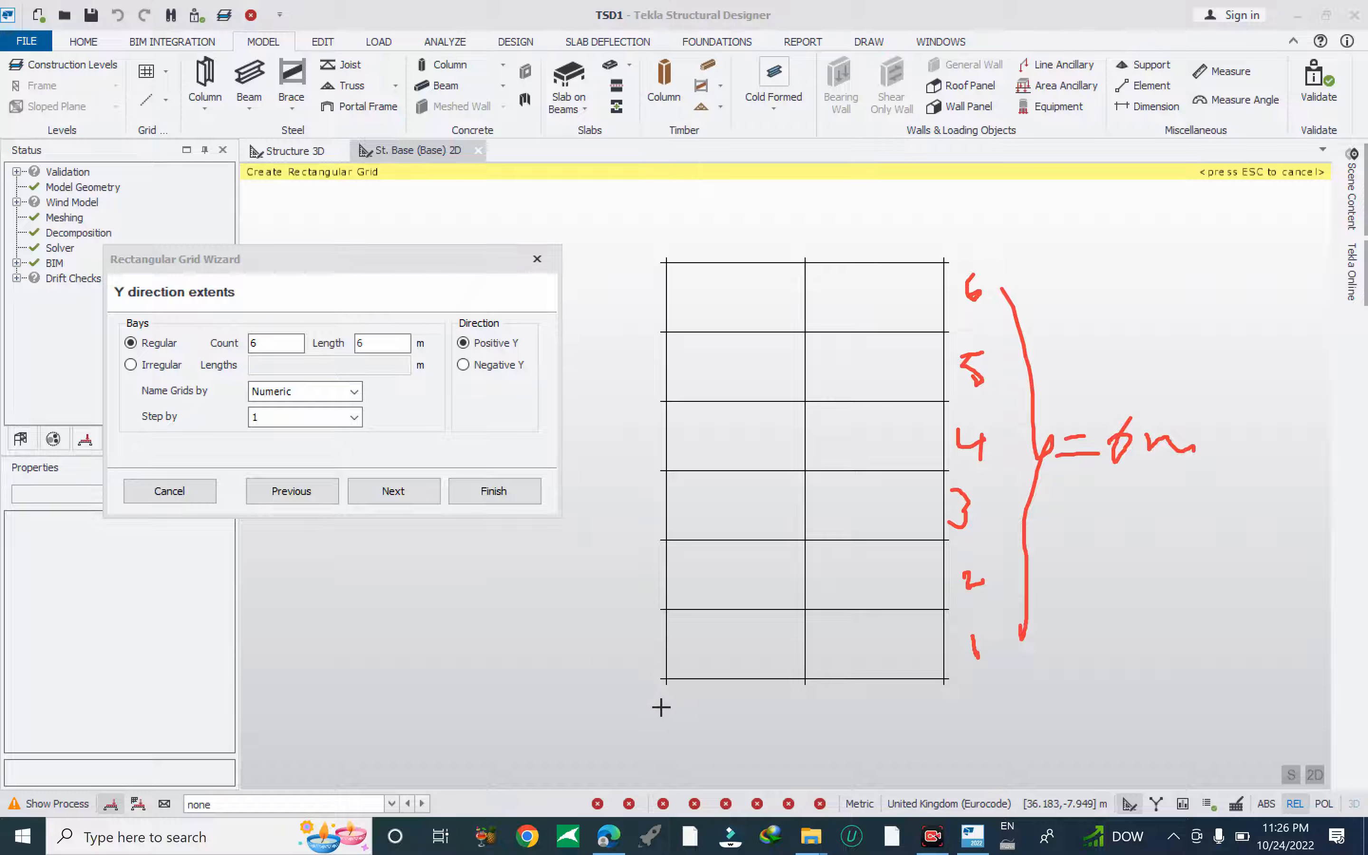
{"action": "left_click_drag", "start_coordinate": [663, 721], "coordinate": [950, 721]}
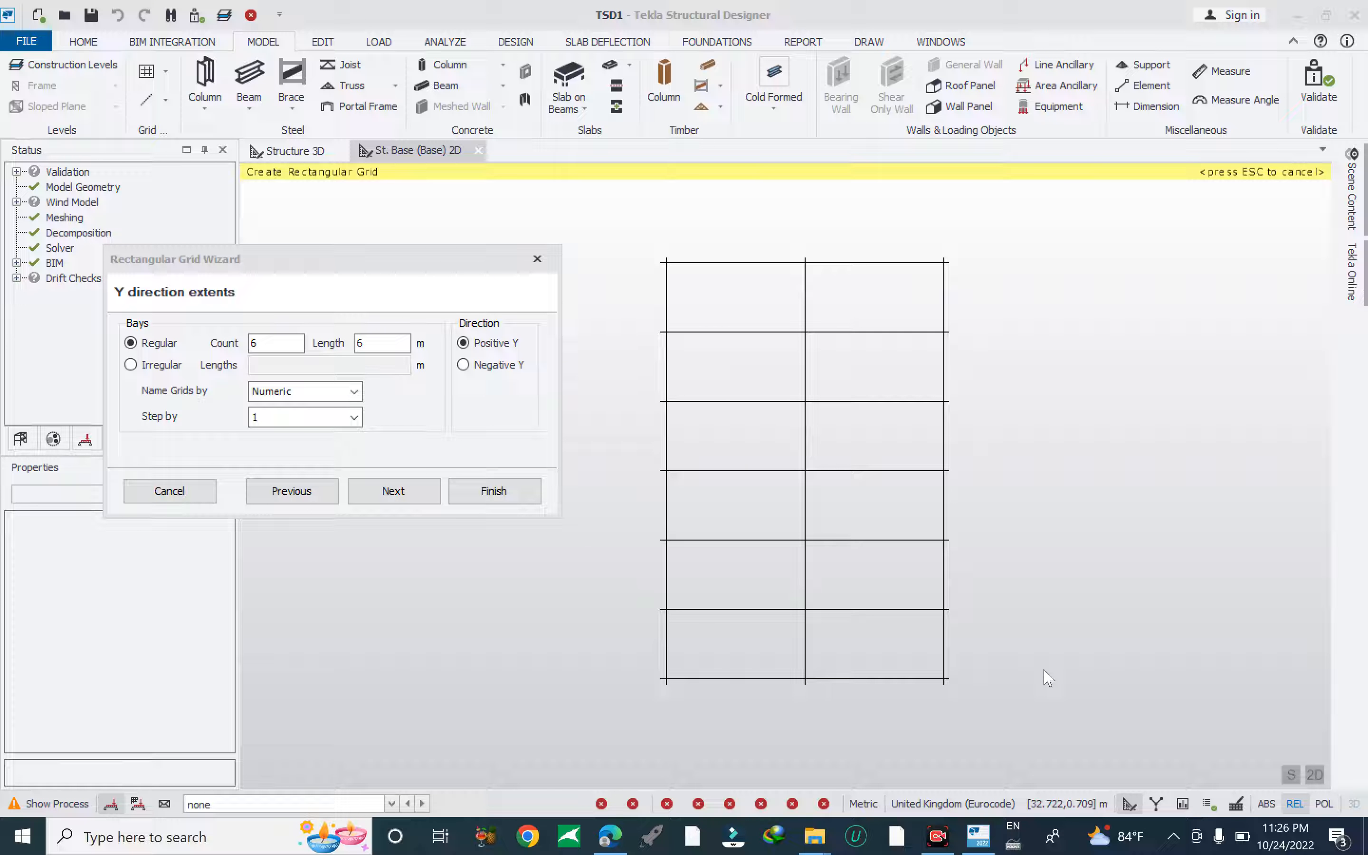
Accept the Y direction extents and finish the wizard to create the rectangular grid on the base level.
{"action": "left_click", "coordinate": [484, 493]}
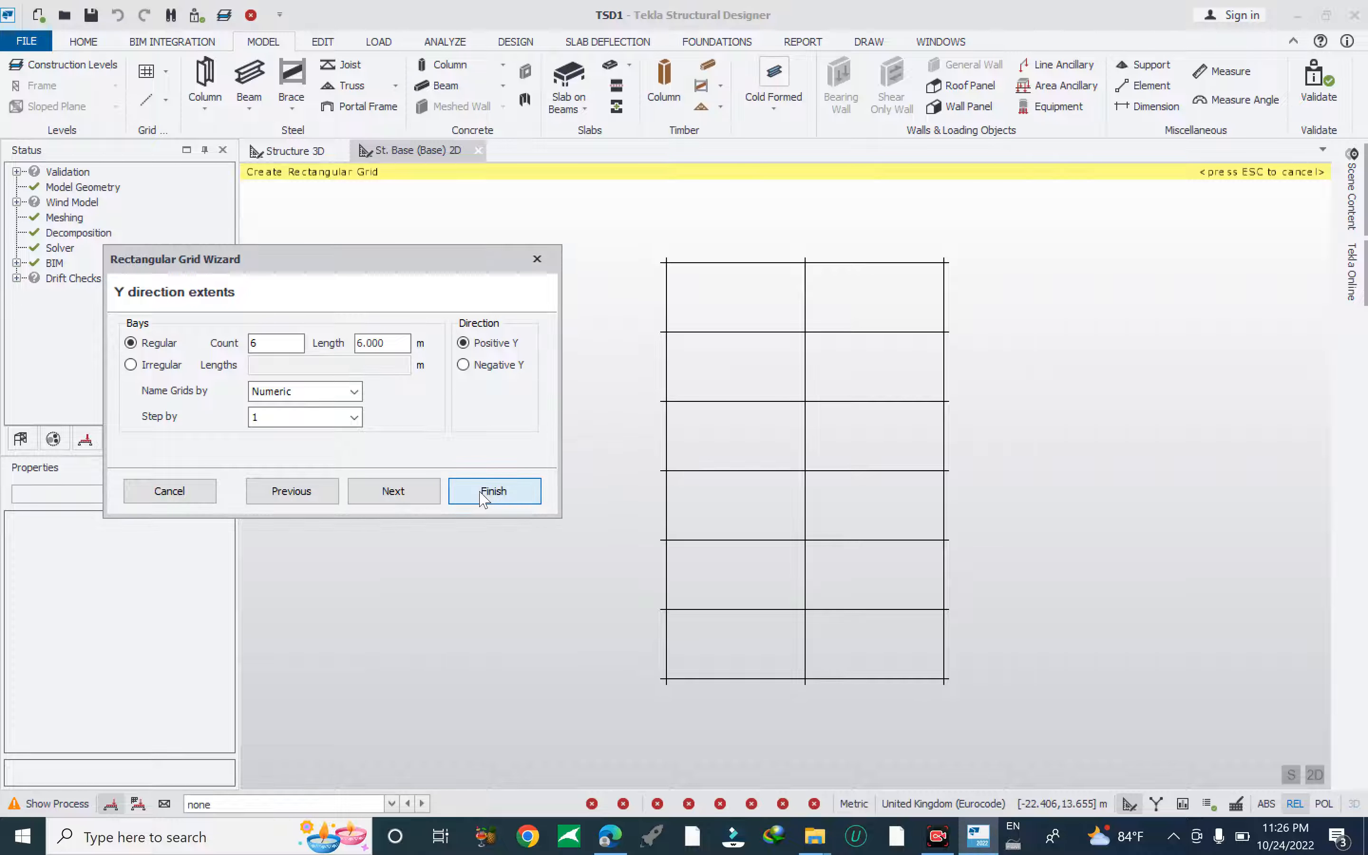
{"action": "left_click", "coordinate": [483, 492]}
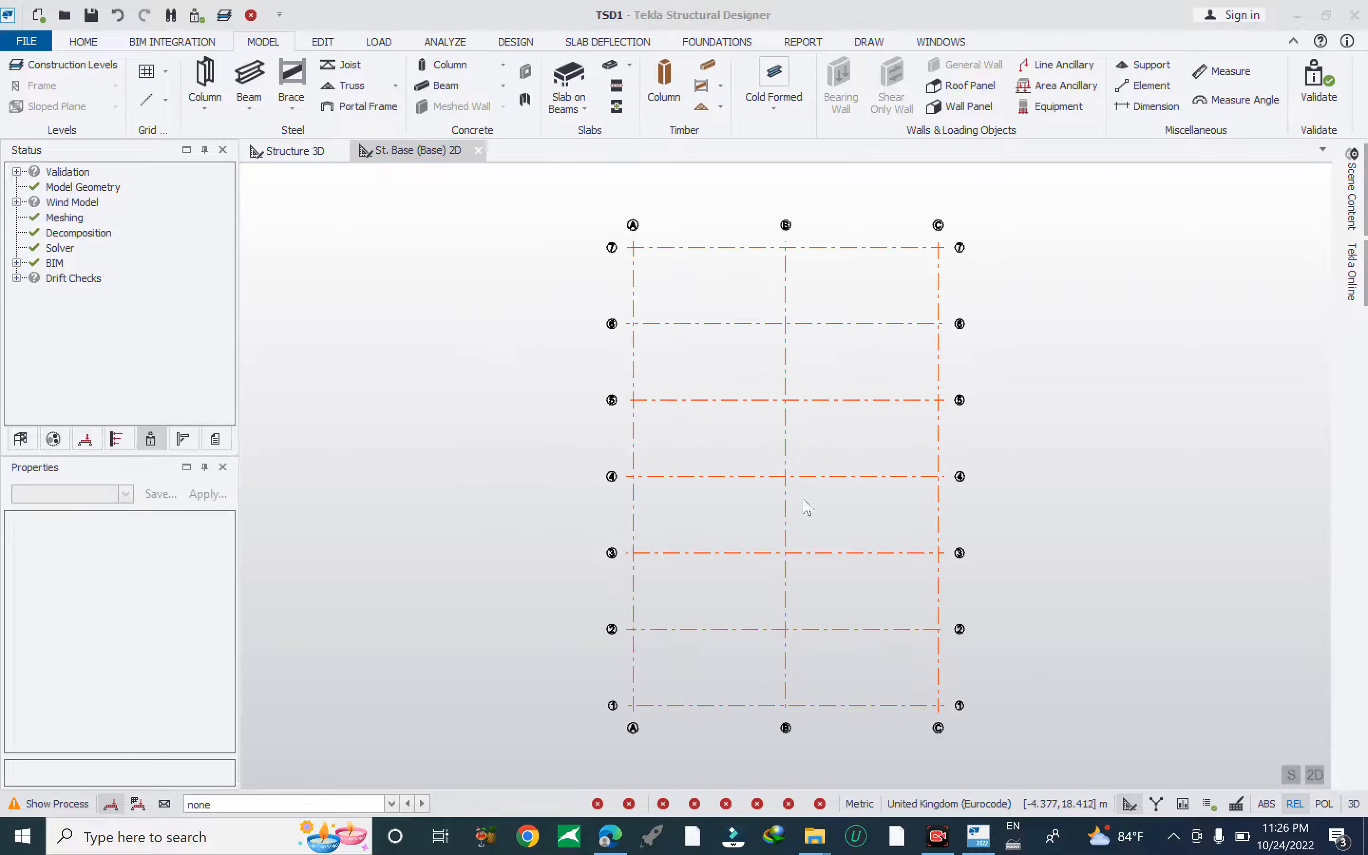
{"action": "middle_click_drag", "start_coordinate": [1028, 543], "coordinate": [1023, 534]}
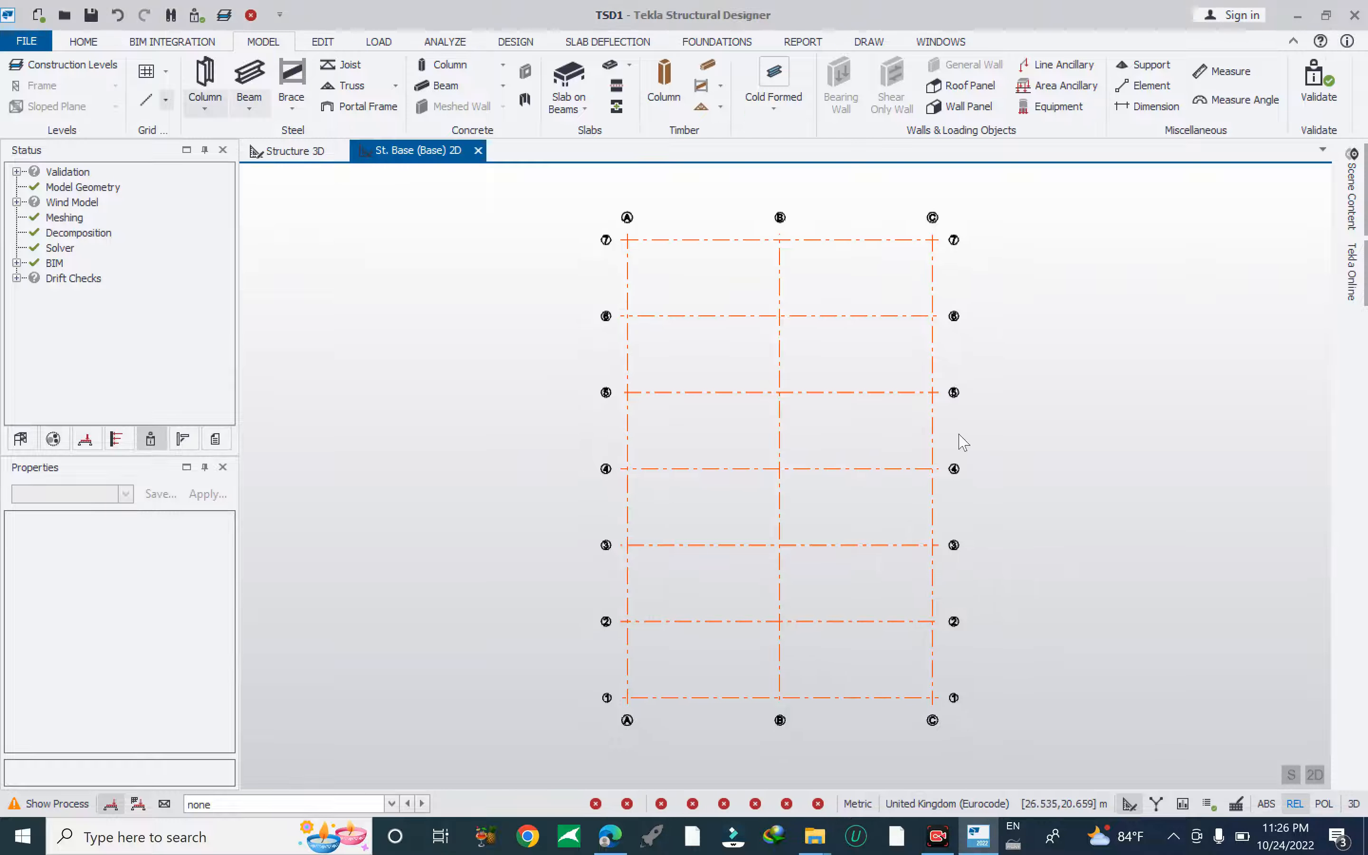
{"action": "middle_click_drag", "start_coordinate": [959, 441], "coordinate": [883, 439]}
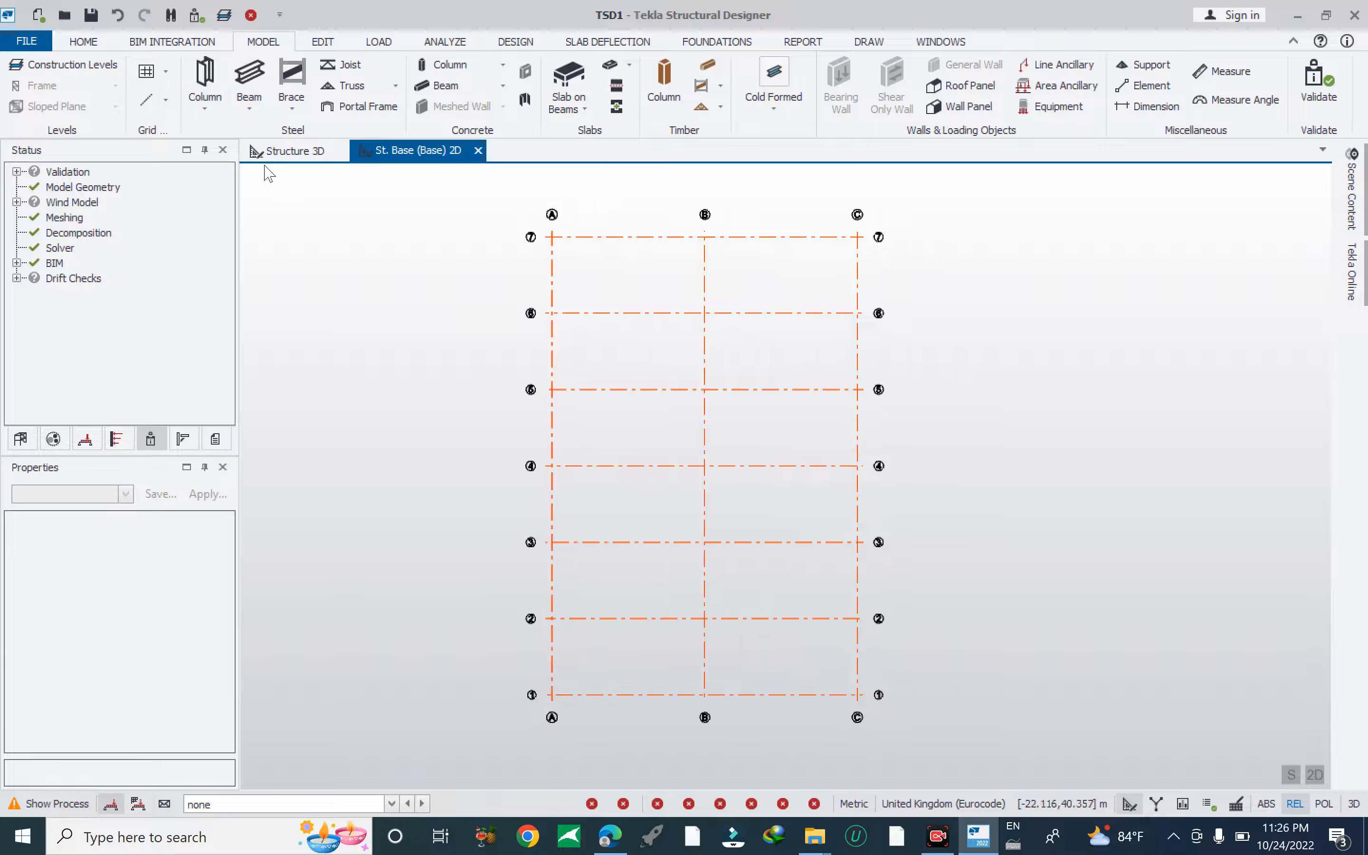
Expand the levels in the structure tree and view the grid in the Structure 3D view.
{"action": "left_click", "coordinate": [166, 72]}
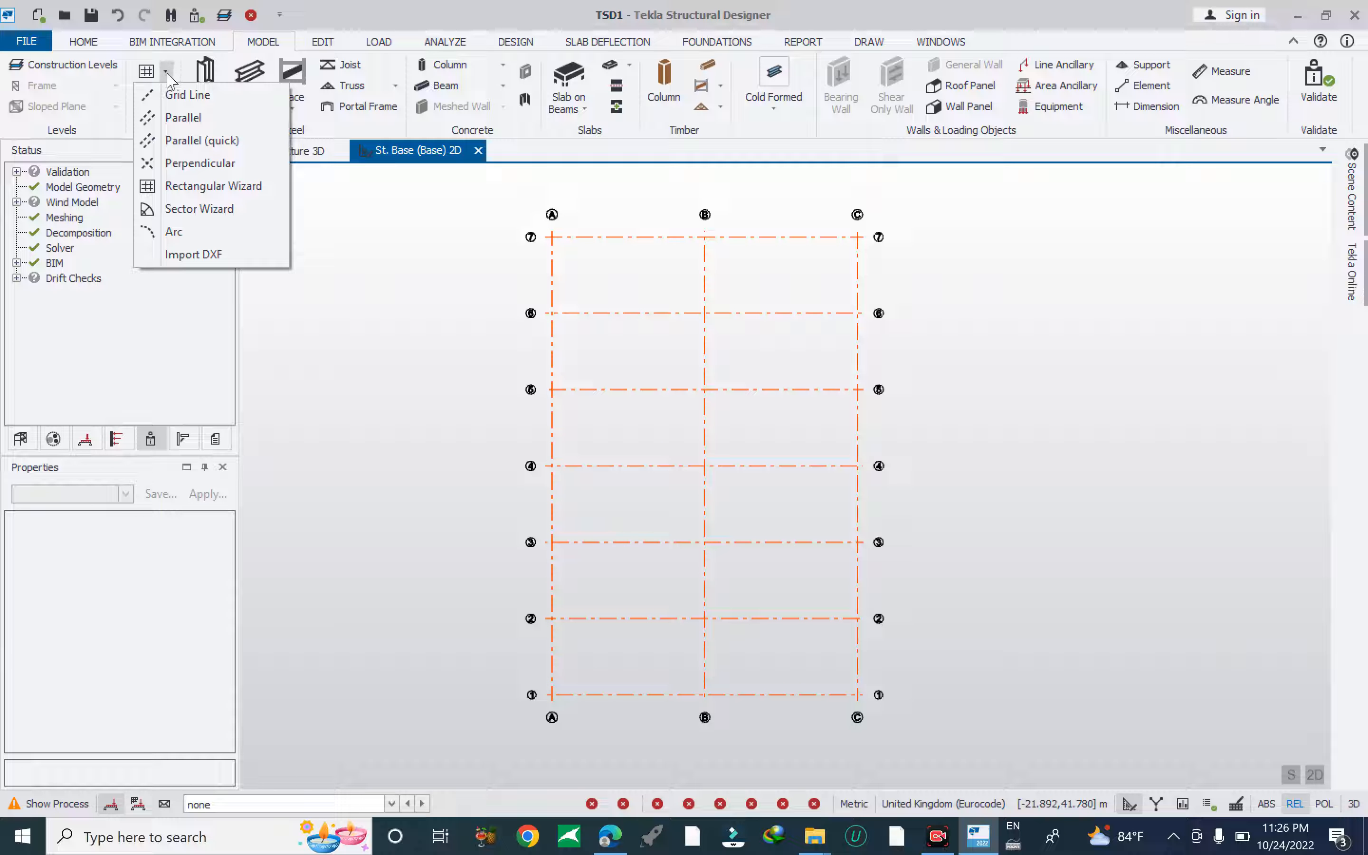
{"action": "left_click", "coordinate": [20, 440]}
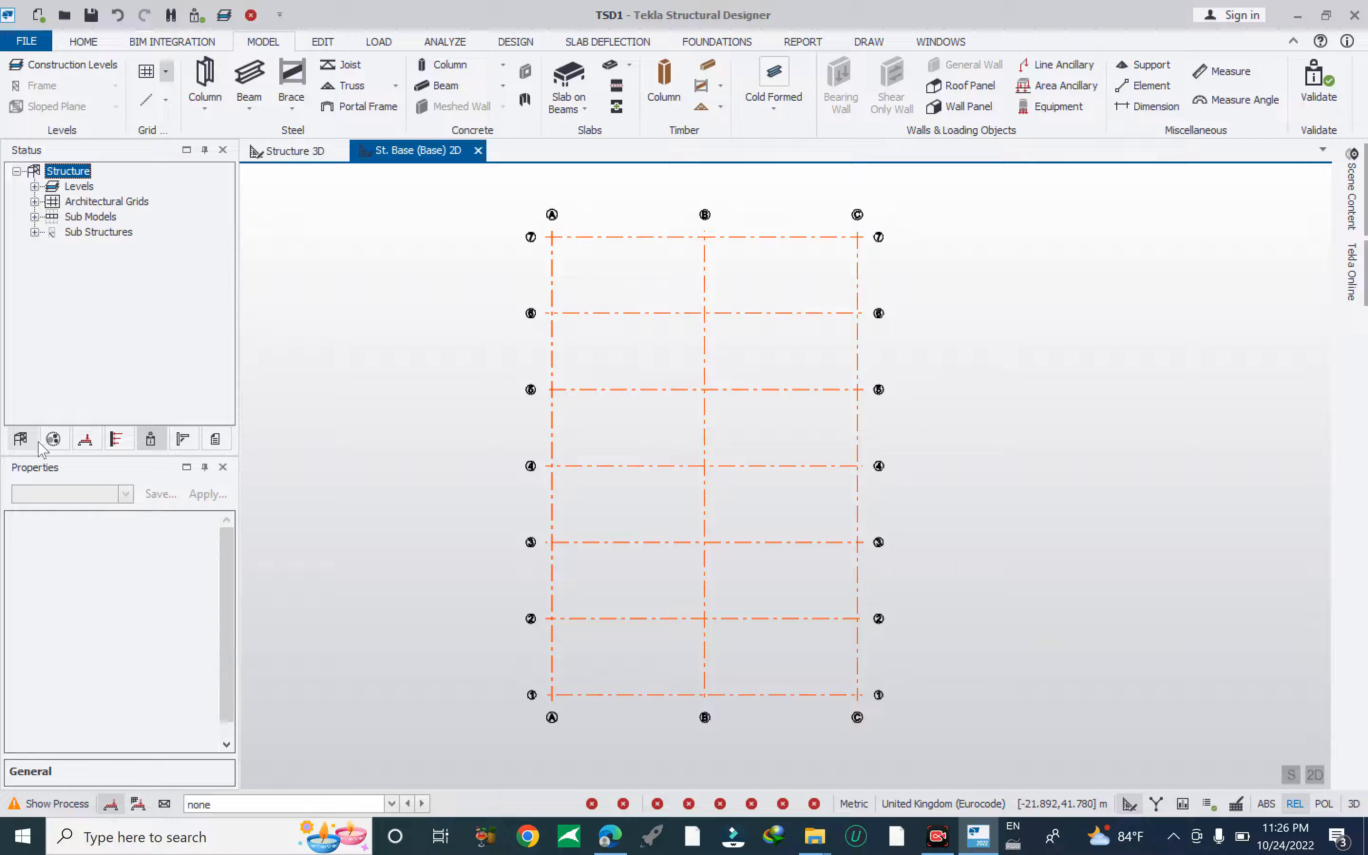
{"action": "left_click", "coordinate": [36, 186]}
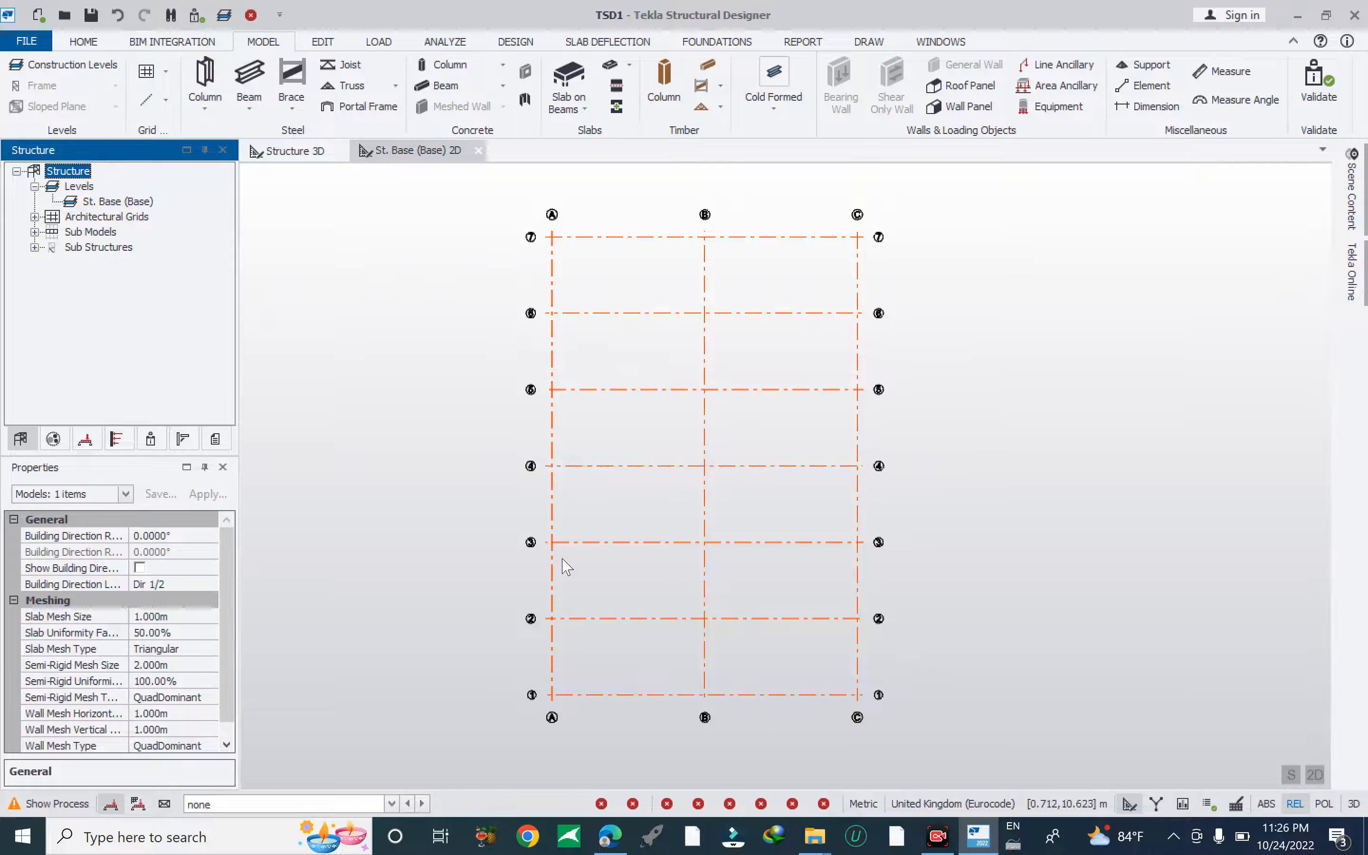
{"action": "scroll", "coordinate": [563, 565], "scroll_direction": "down", "scroll_amount": 2}
{"action": "left_click", "coordinate": [303, 154]}
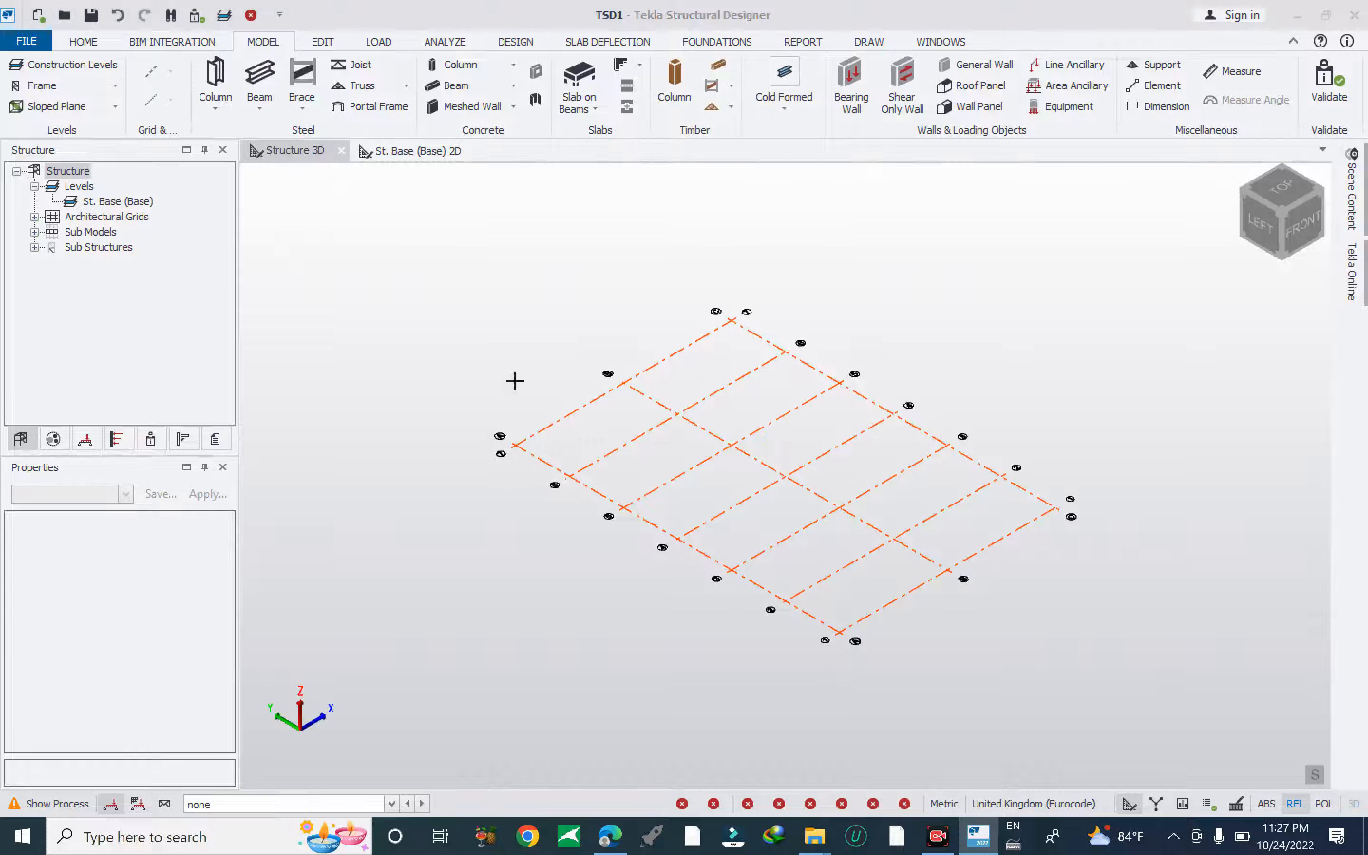
{"action": "left_click", "coordinate": [515, 443]}
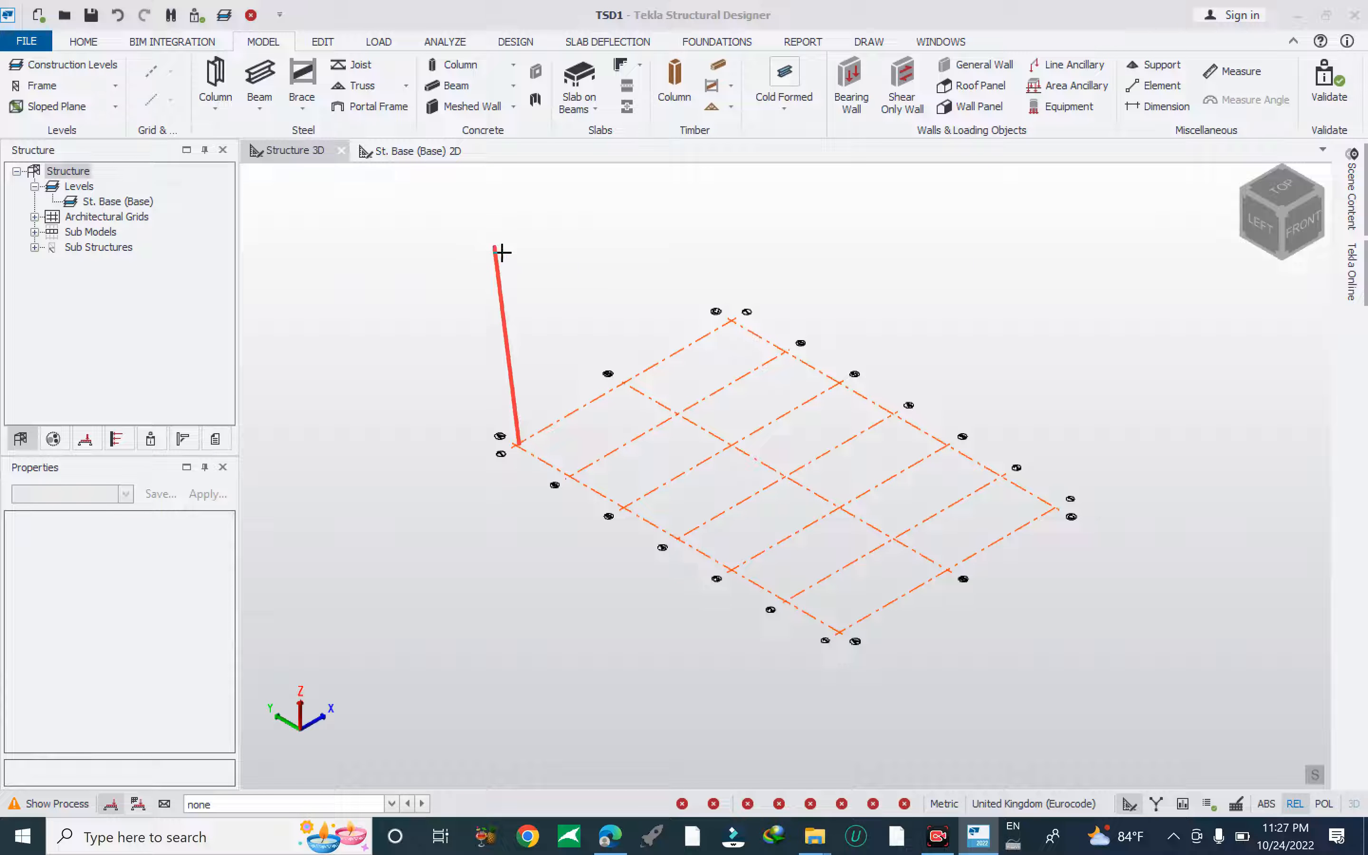
{"action": "left_click", "coordinate": [504, 250]}
{"action": "left_click", "coordinate": [731, 315]}
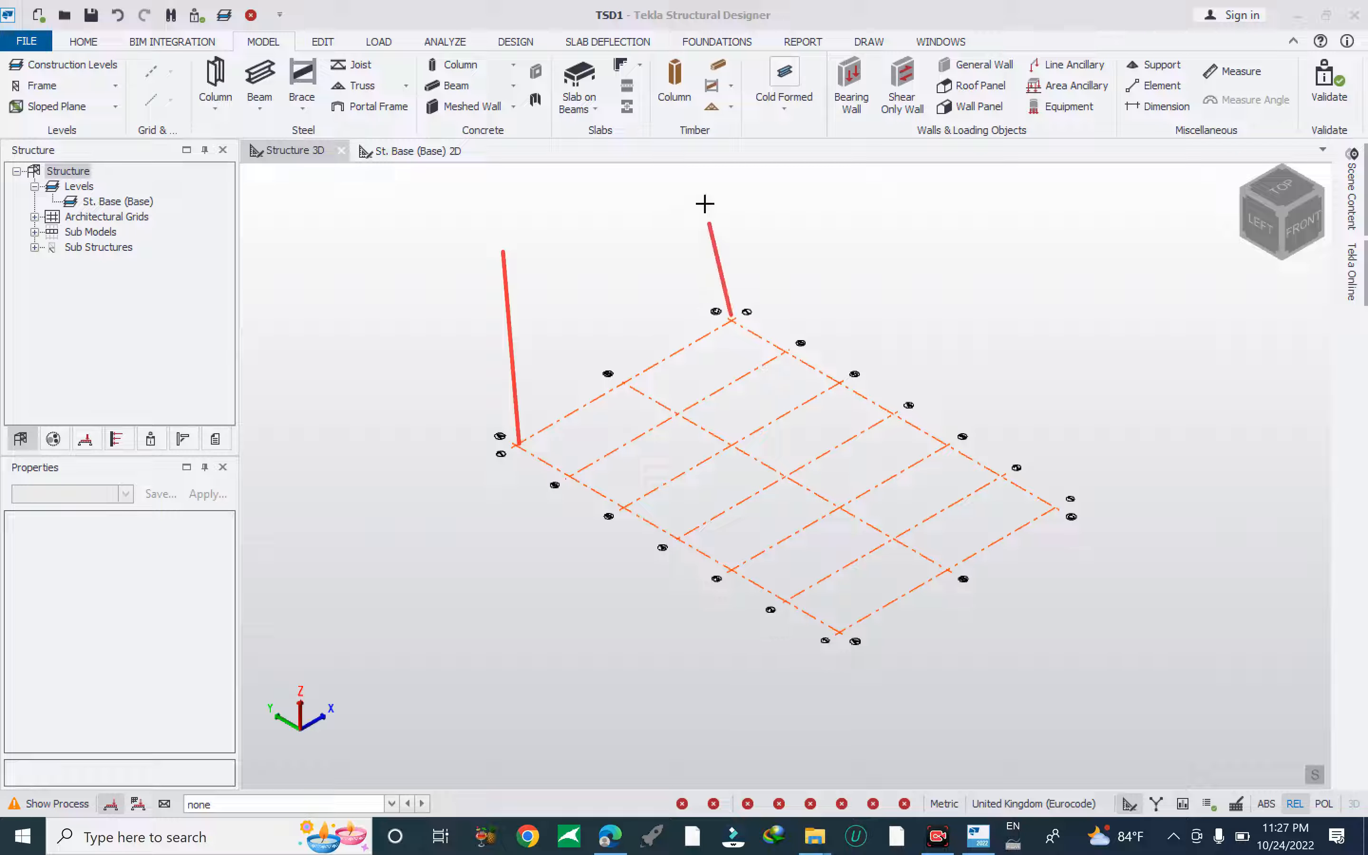
{"action": "left_click", "coordinate": [722, 190]}
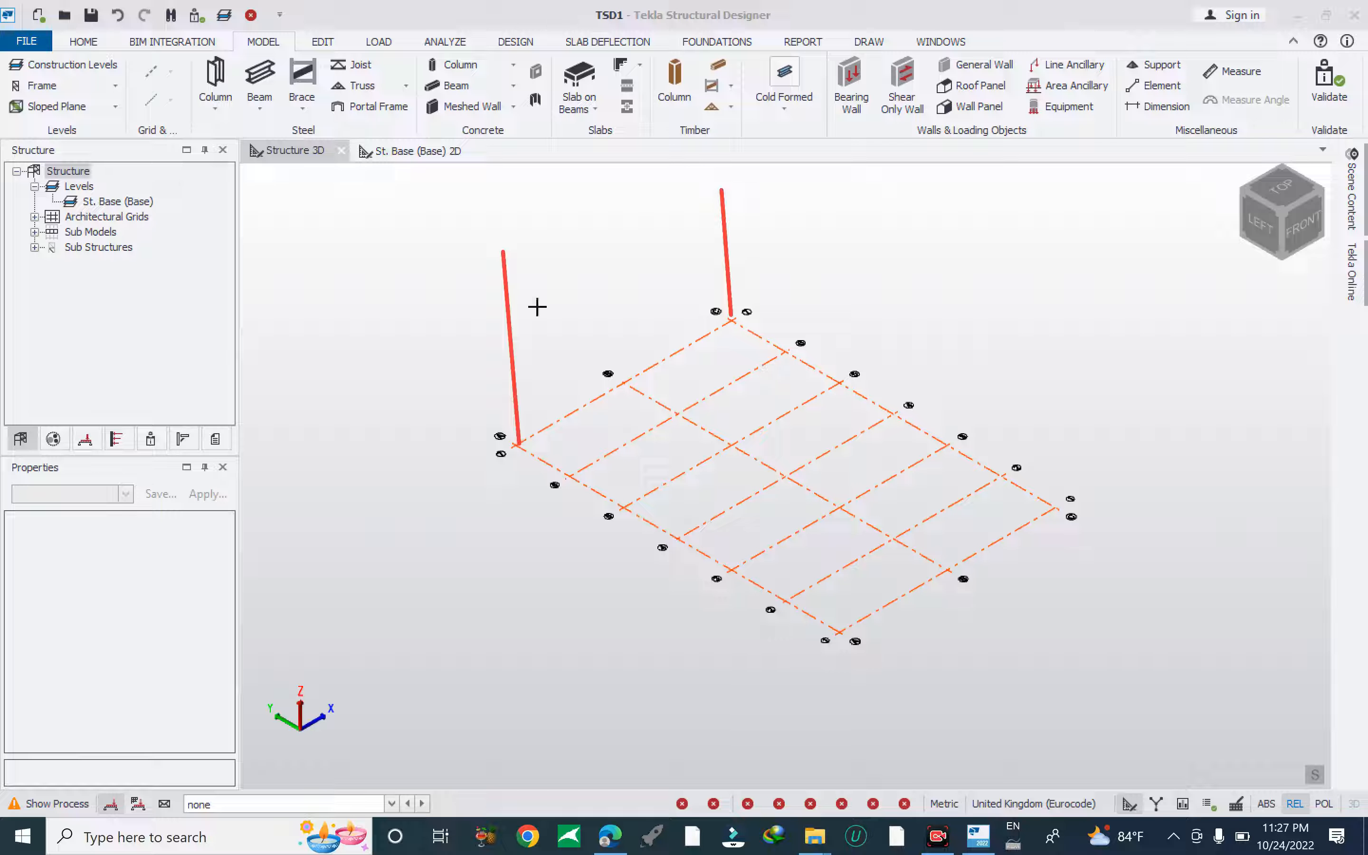
{"action": "left_click", "coordinate": [466, 291]}
{"action": "left_click", "coordinate": [586, 190]}
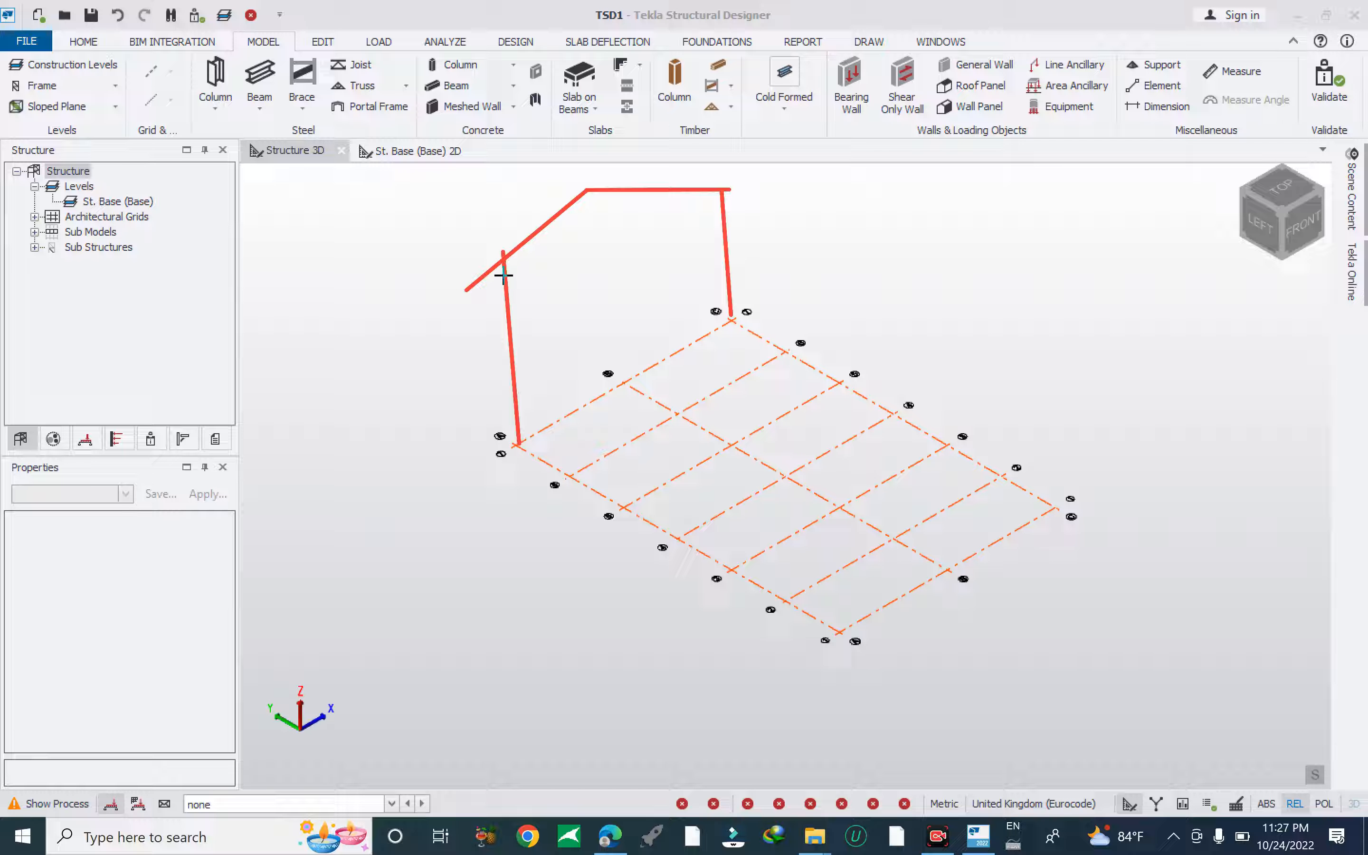
{"action": "left_click", "coordinate": [407, 302]}
{"action": "mouse_move", "coordinate": [416, 303]}
{"action": "left_mouse_down"}
{"action": "mouse_move", "coordinate": [456, 465]}
{"action": "mouse_move", "coordinate": [478, 461]}
{"action": "left_mouse_up"}
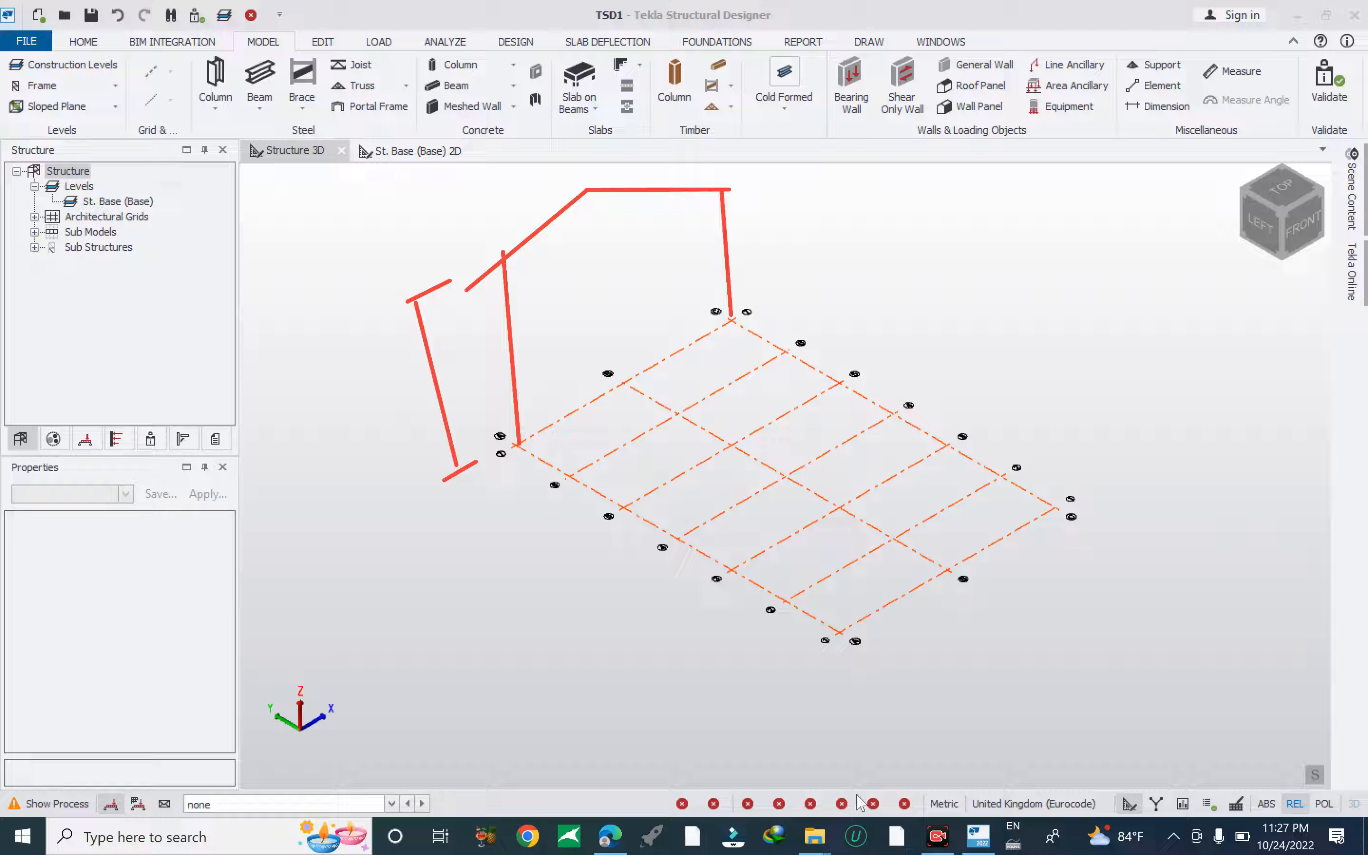
{"action": "left_click_drag", "start_coordinate": [28, 181], "coordinate": [161, 214]}
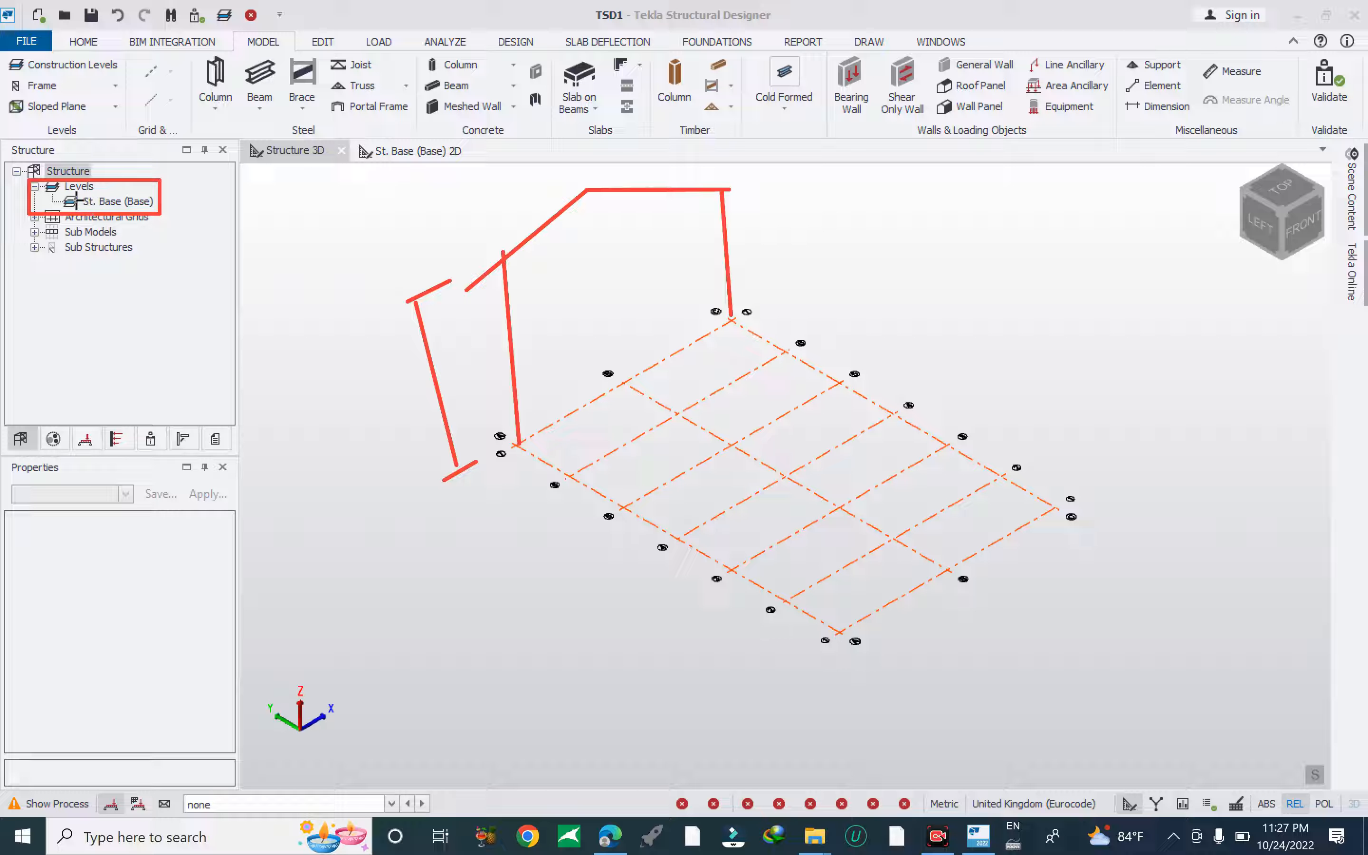
{"action": "left_click", "coordinate": [789, 790]}
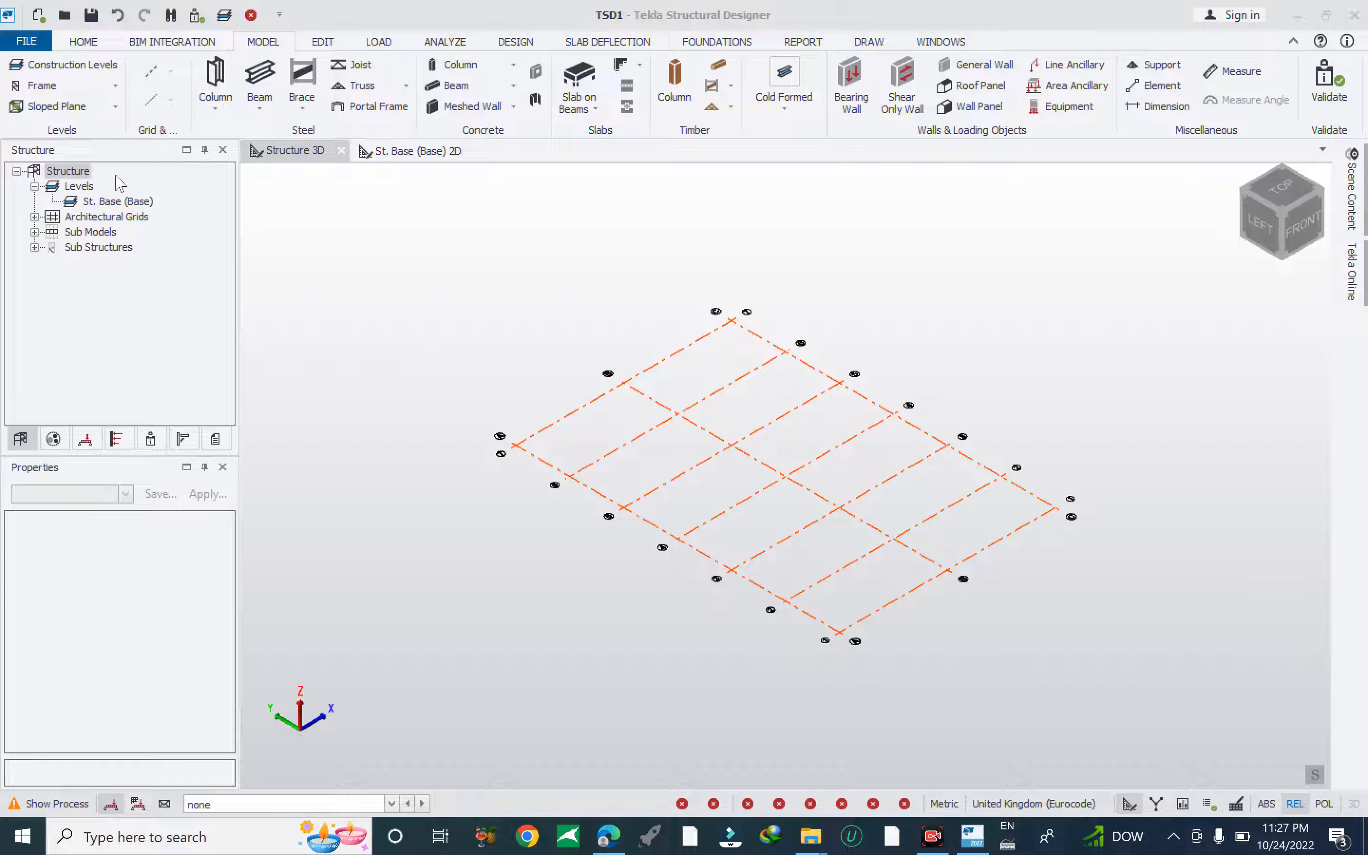
From the base level plan, examine the truss shapes offered by the steel Truss Wizard, from Pitched Roof to Sloped Truss.
{"action": "left_click", "coordinate": [396, 152]}
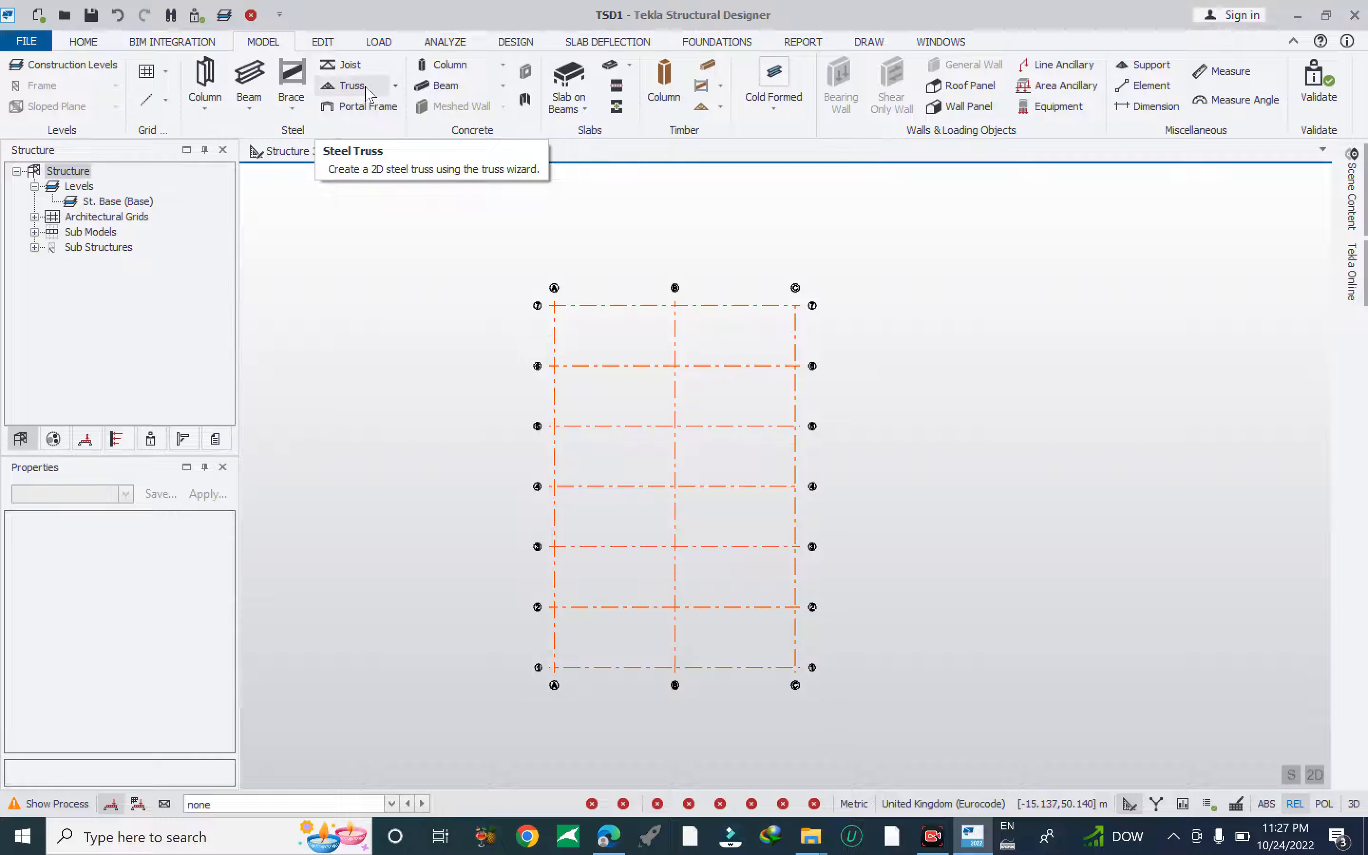
{"action": "left_click", "coordinate": [396, 86]}
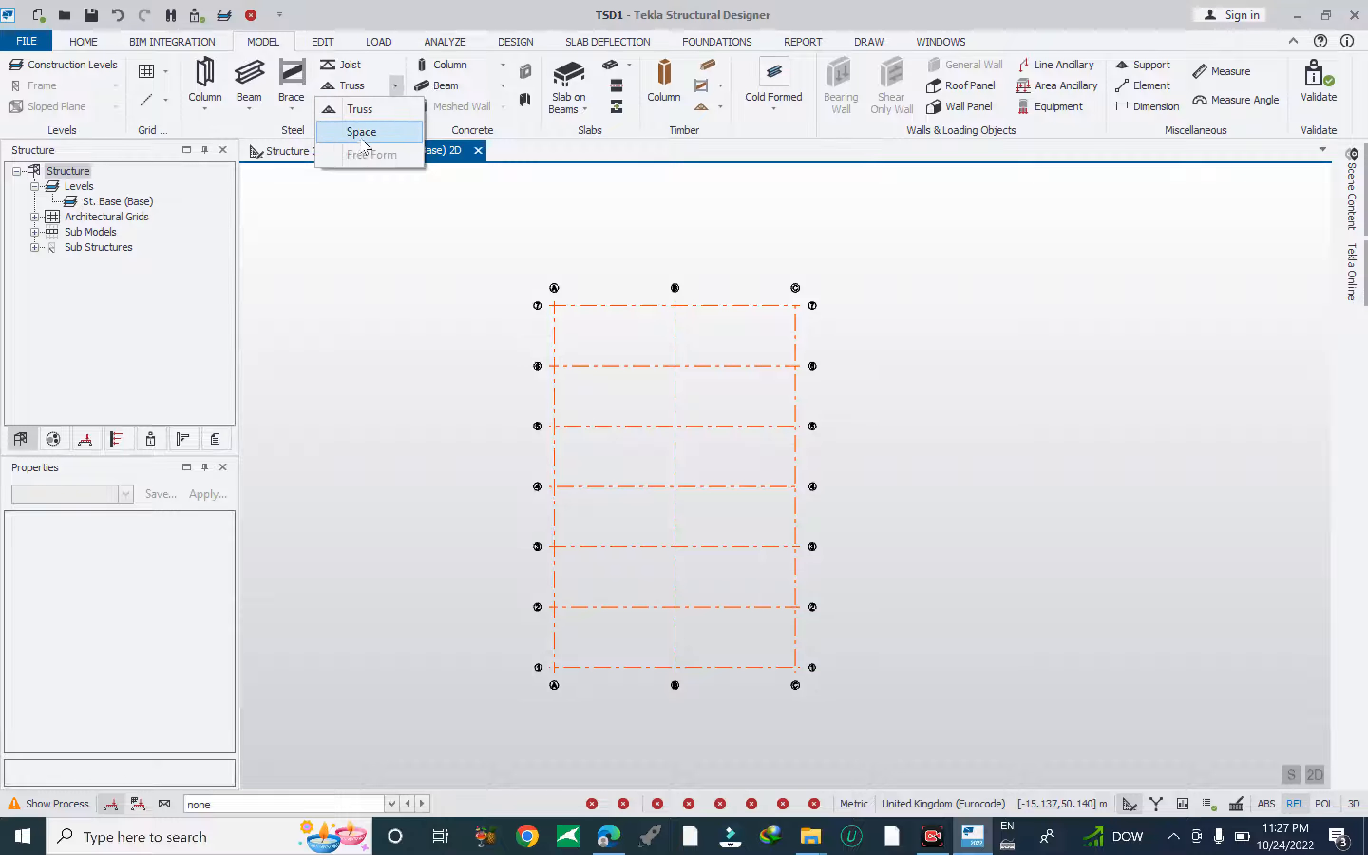
{"action": "left_click", "coordinate": [368, 112]}
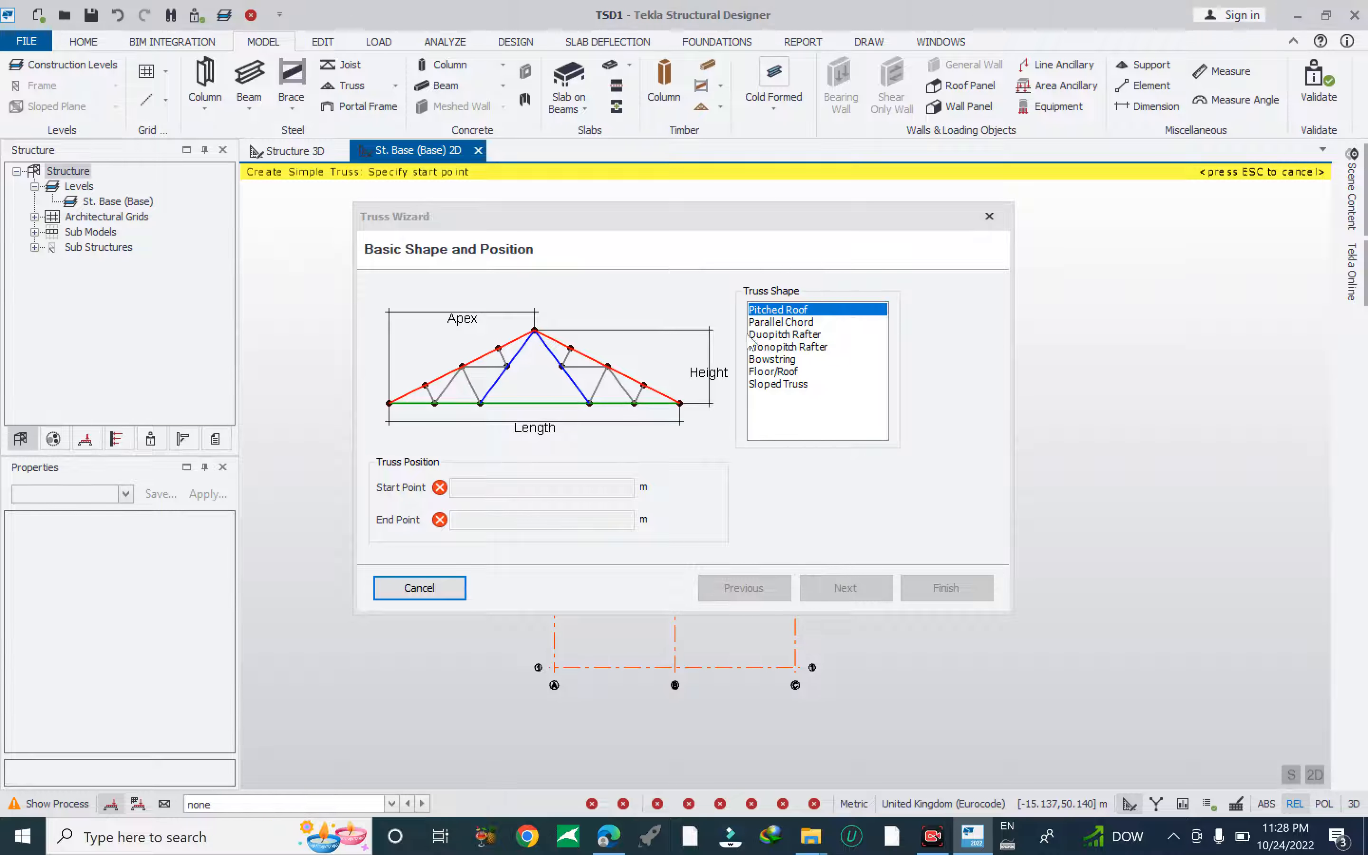
{"action": "left_click", "coordinate": [779, 323]}
{"action": "left_click", "coordinate": [778, 336]}
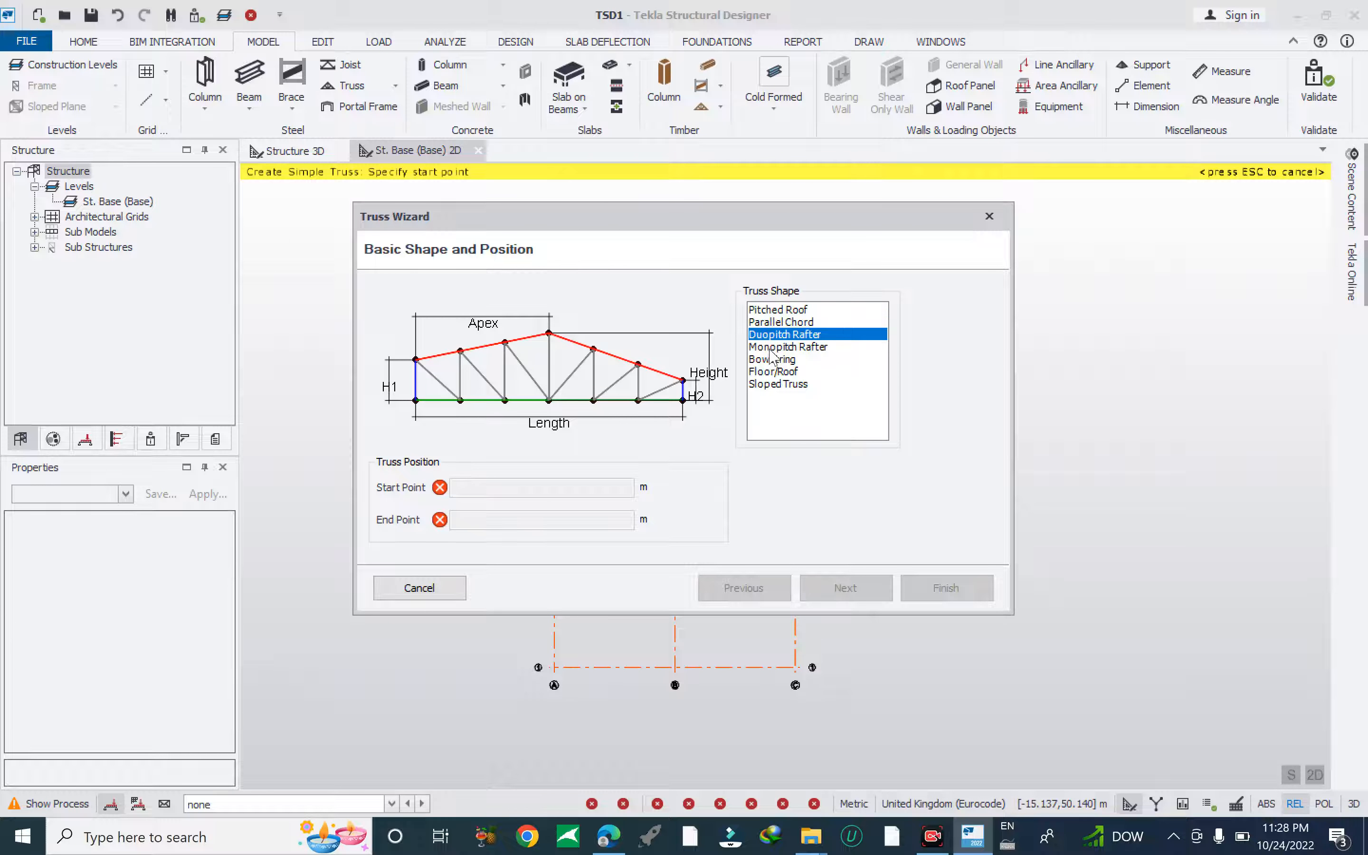
{"action": "left_click", "coordinate": [772, 348]}
{"action": "left_click", "coordinate": [772, 359]}
{"action": "left_click", "coordinate": [773, 372]}
{"action": "left_click", "coordinate": [776, 385]}
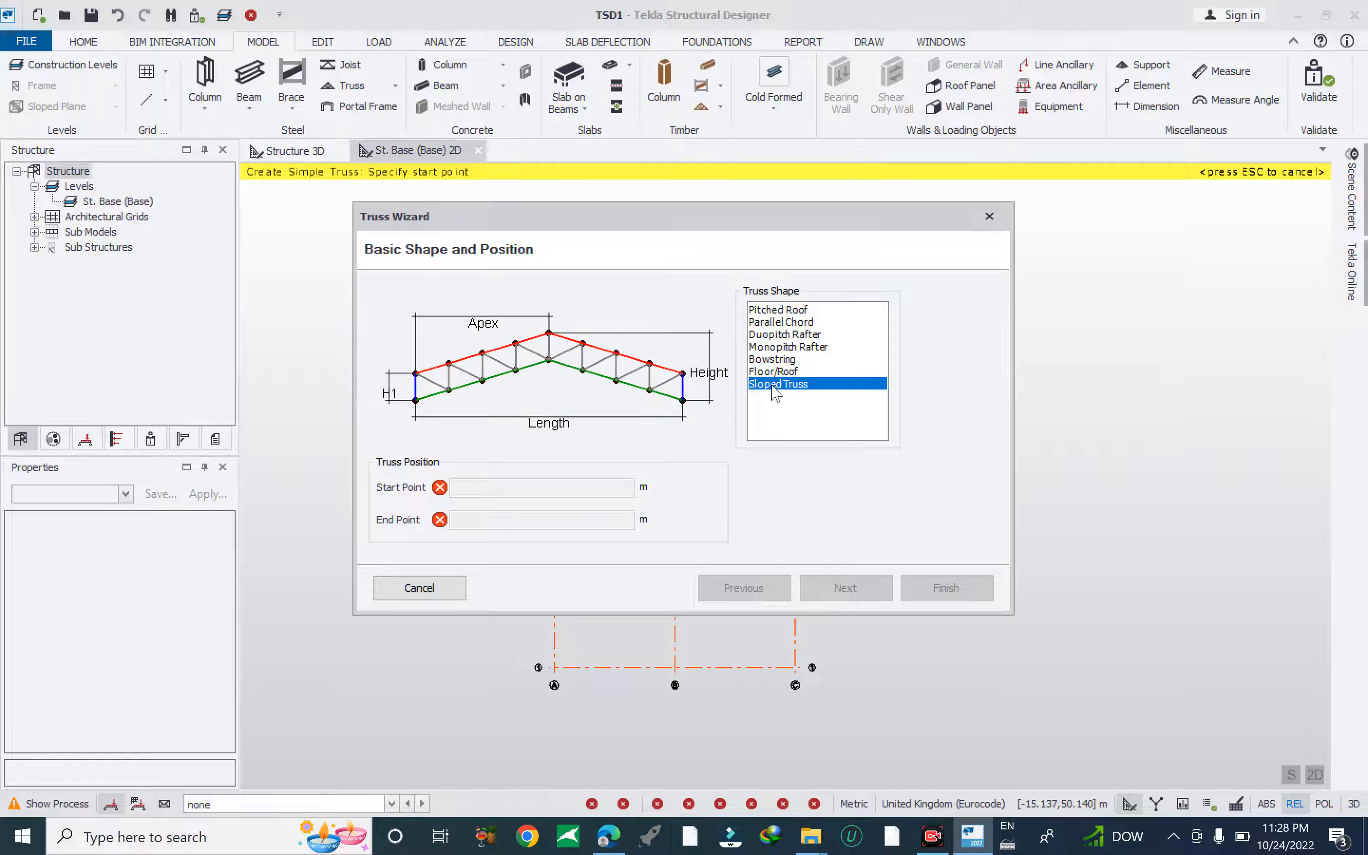
{"action": "left_click", "coordinate": [790, 311]}
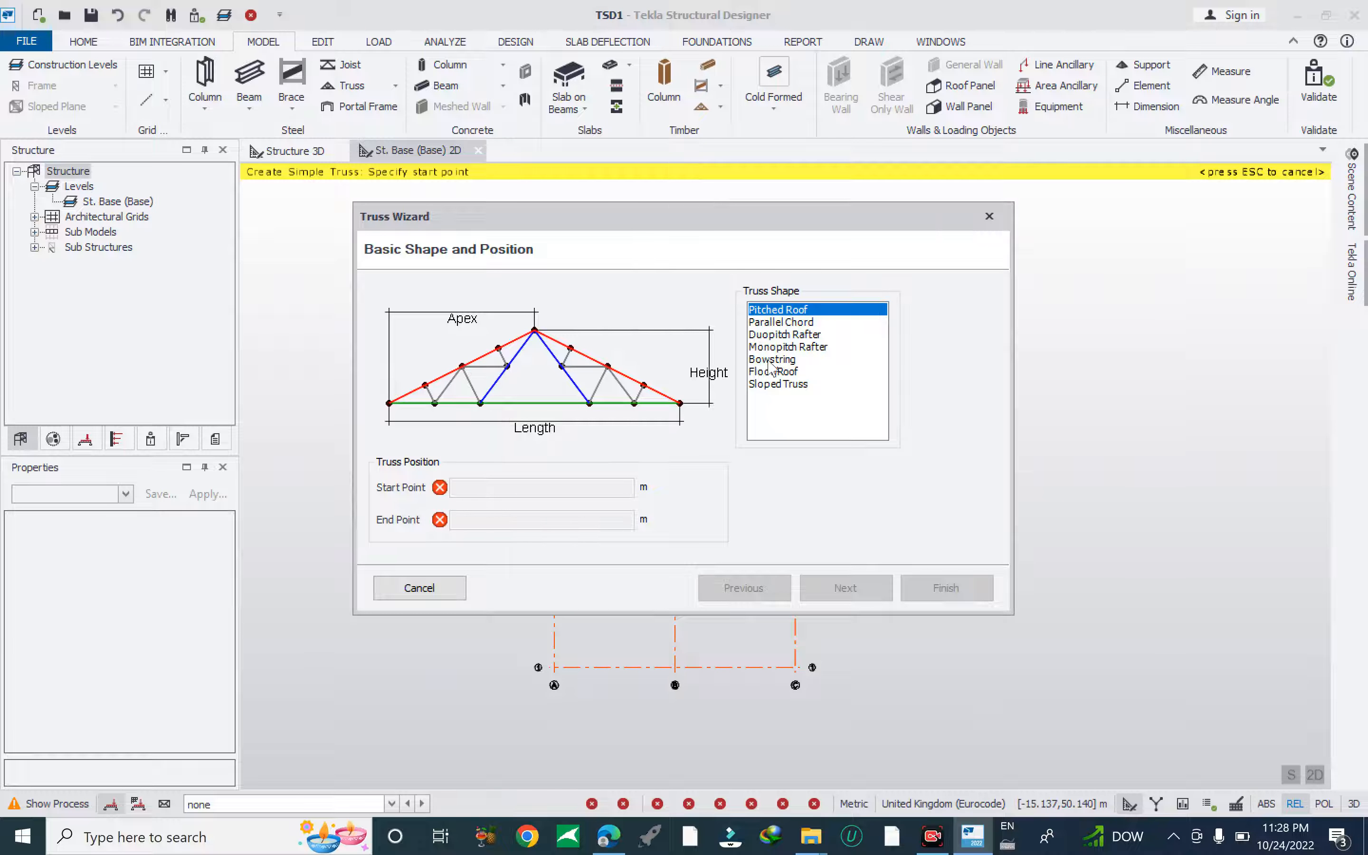
{"action": "left_click", "coordinate": [798, 323]}
{"action": "left_click", "coordinate": [792, 311]}
{"action": "left_click", "coordinate": [990, 217]}
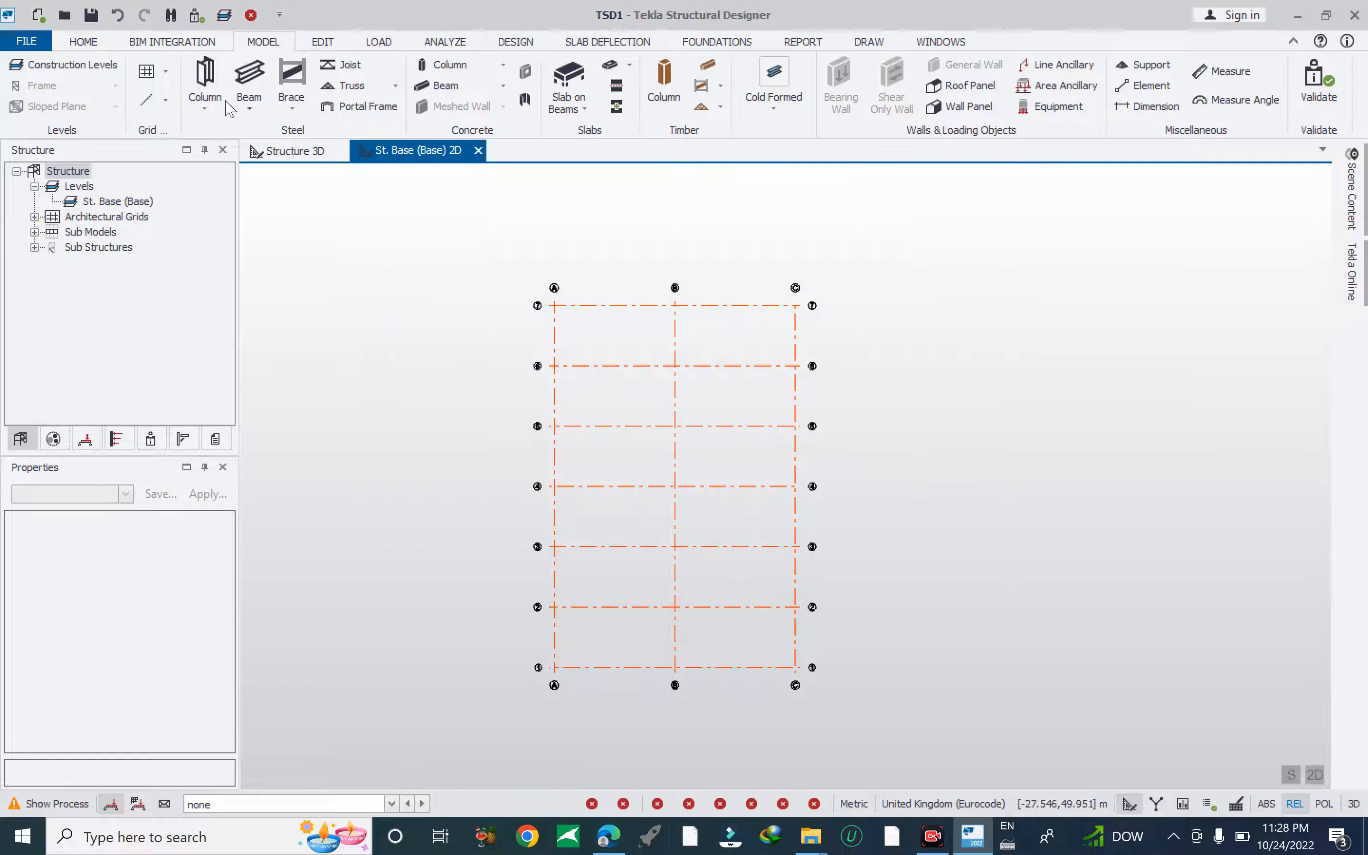
Insert a construction level above Base with a spacing of 6 m.
{"action": "left_click", "coordinate": [89, 188]}
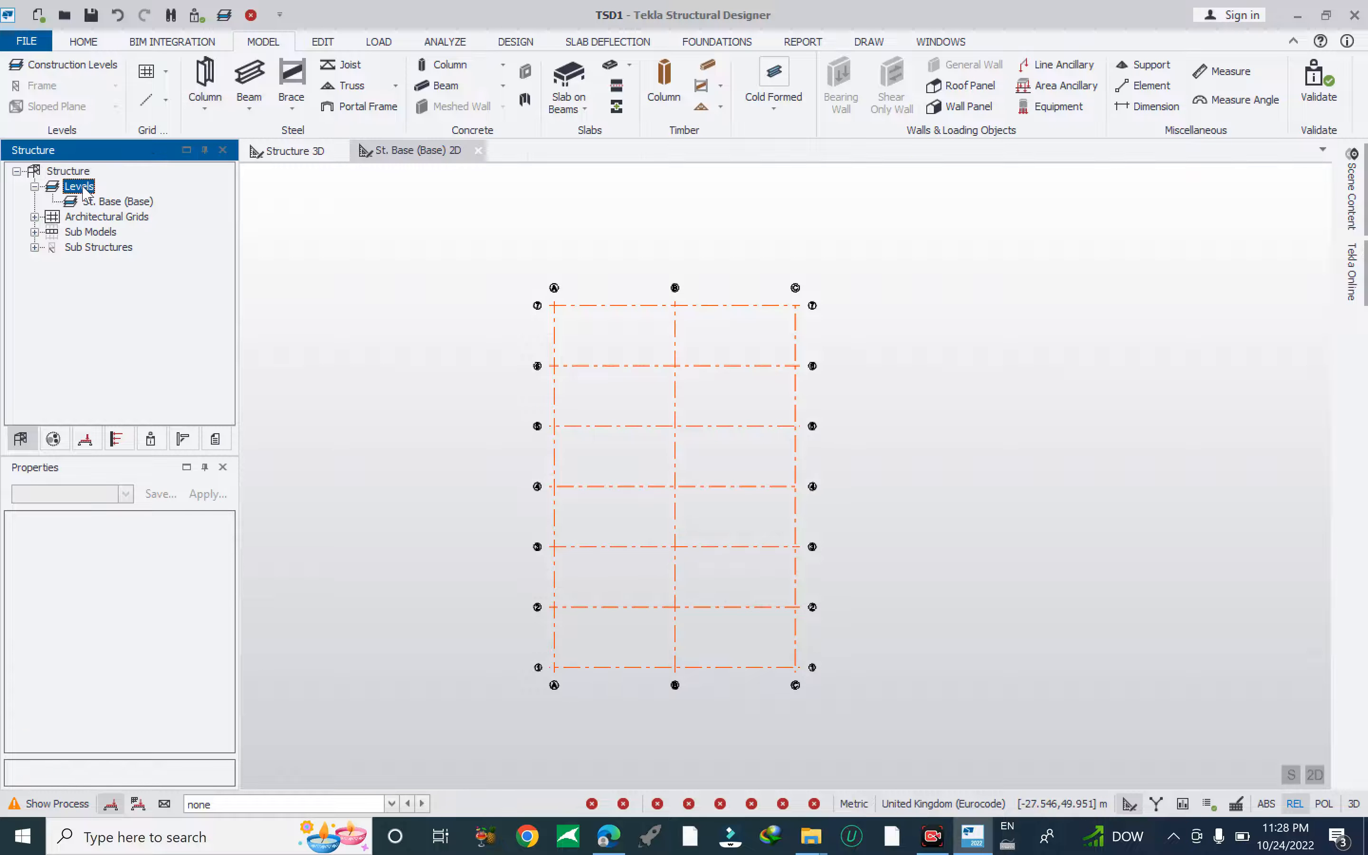
{"action": "left_click", "coordinate": [108, 200]}
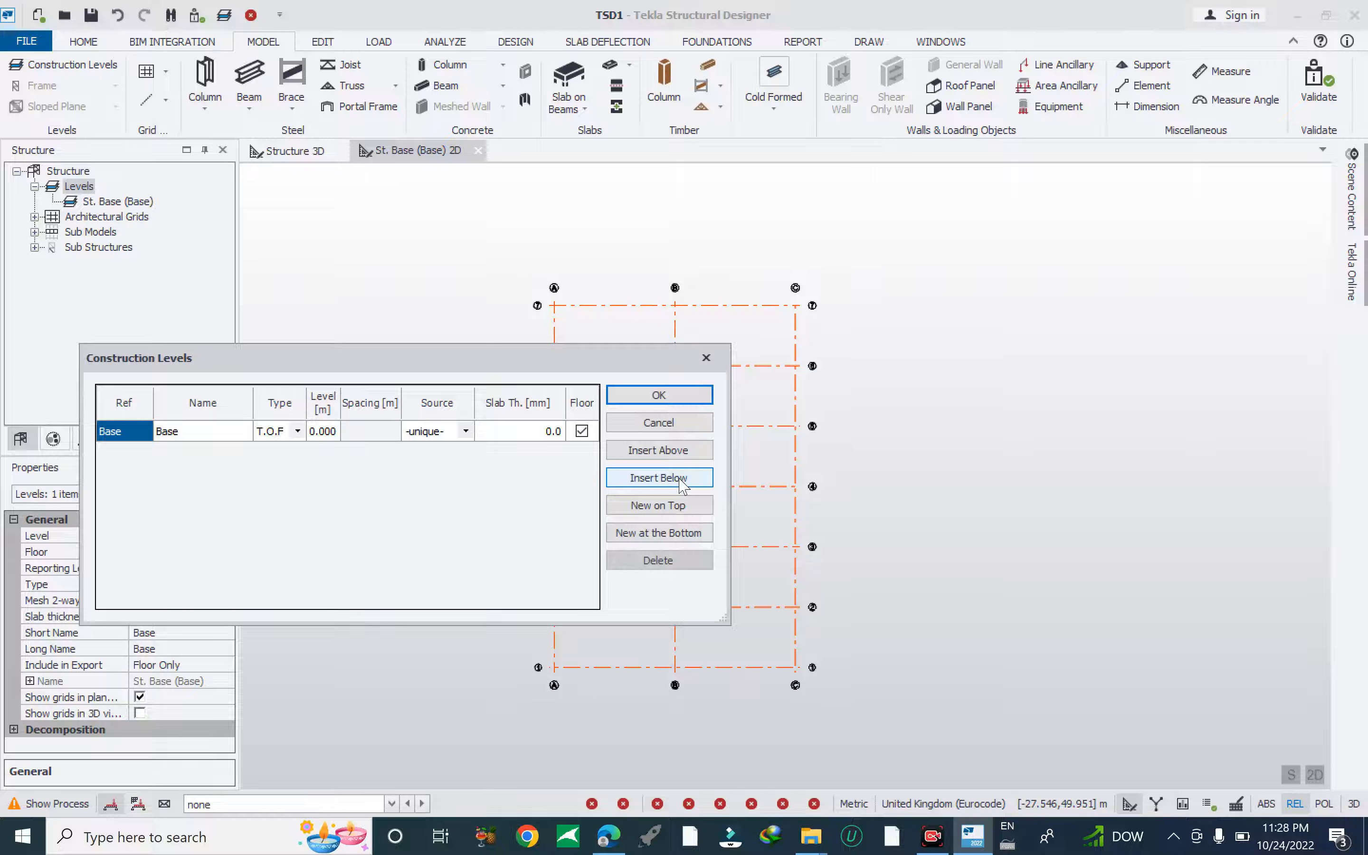
{"action": "left_click", "coordinate": [672, 451]}
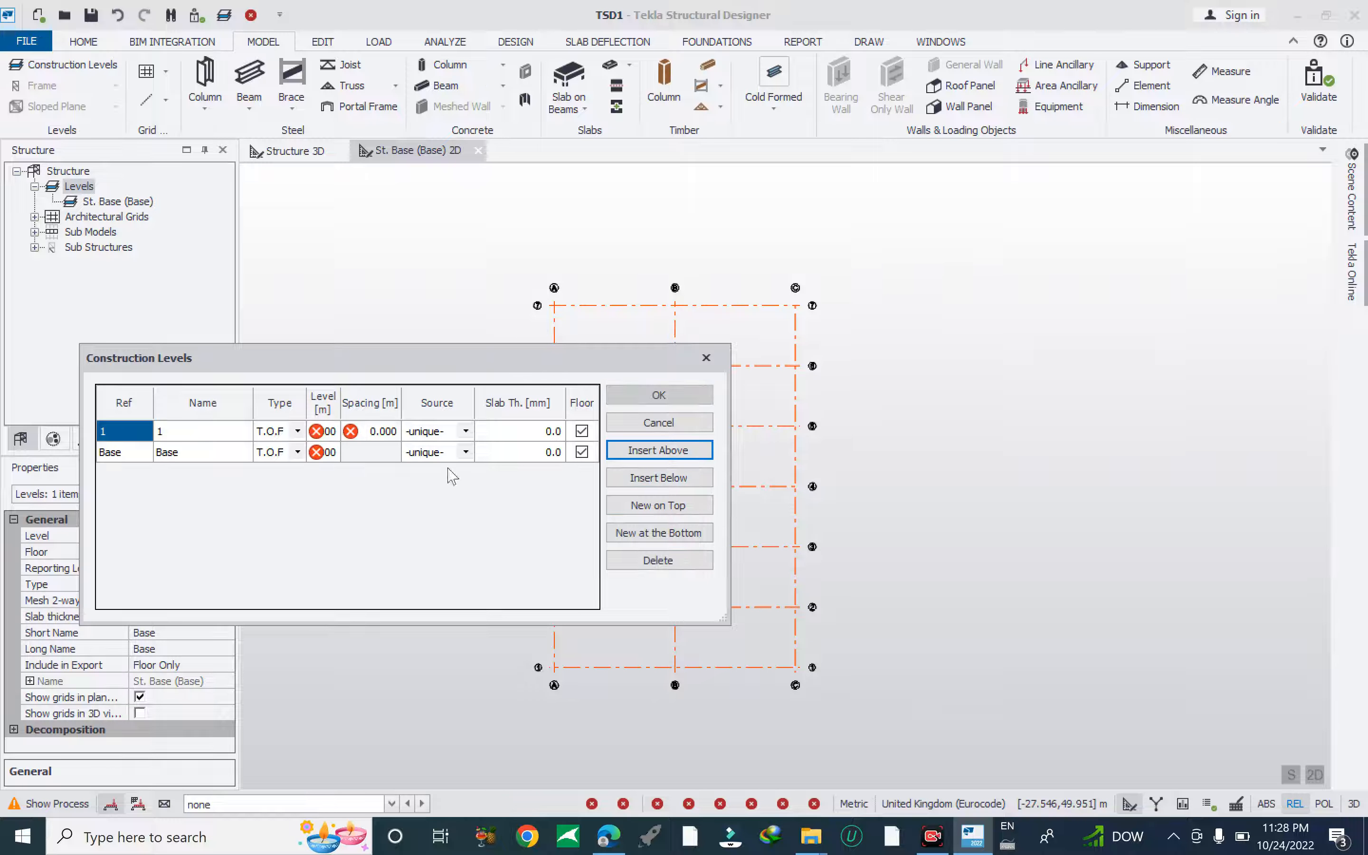
{"action": "left_click", "coordinate": [383, 432]}
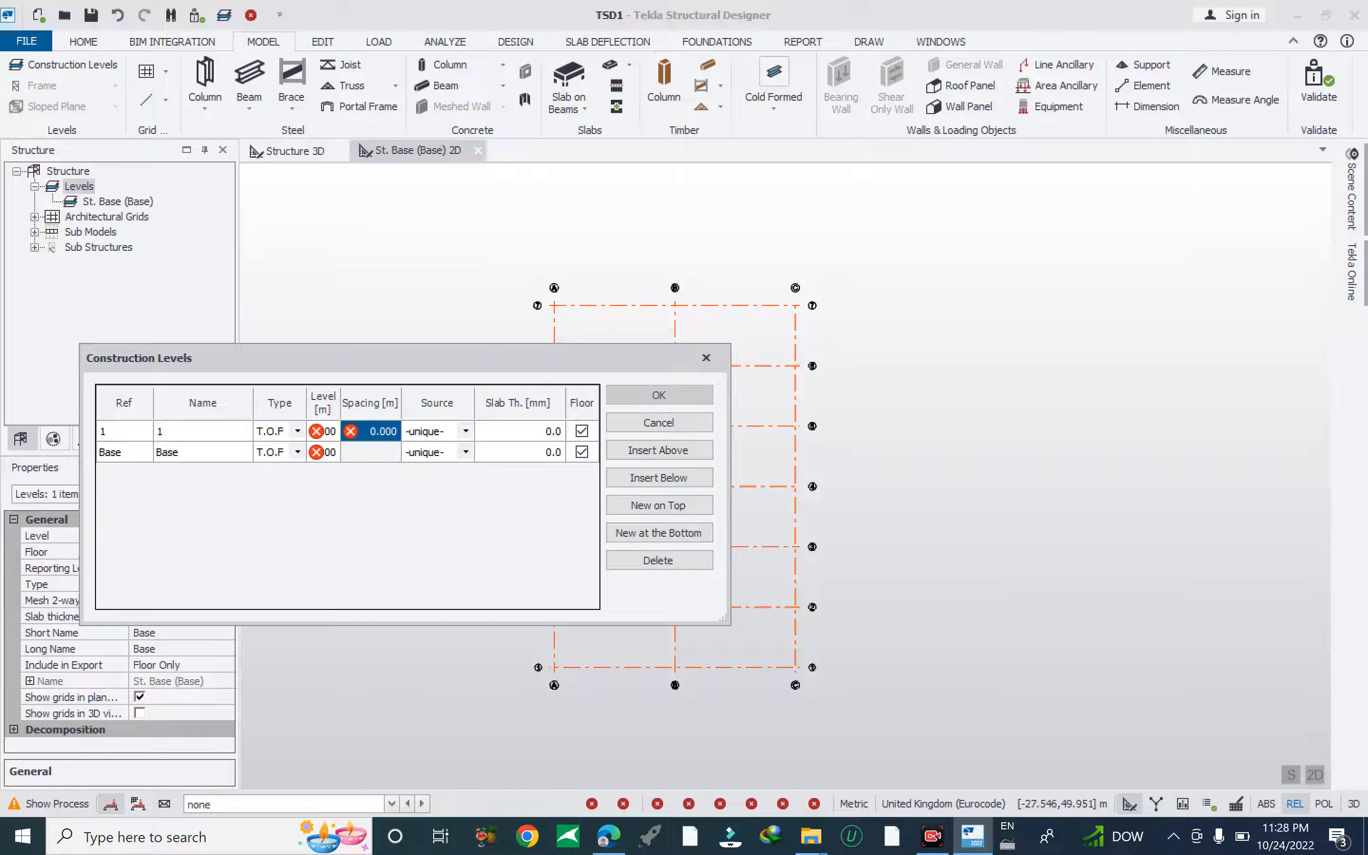
{"action": "type", "text": "6"}
{"action": "left_click", "coordinate": [390, 454]}
{"action": "left_click", "coordinate": [532, 452]}
{"action": "left_click", "coordinate": [659, 396]}
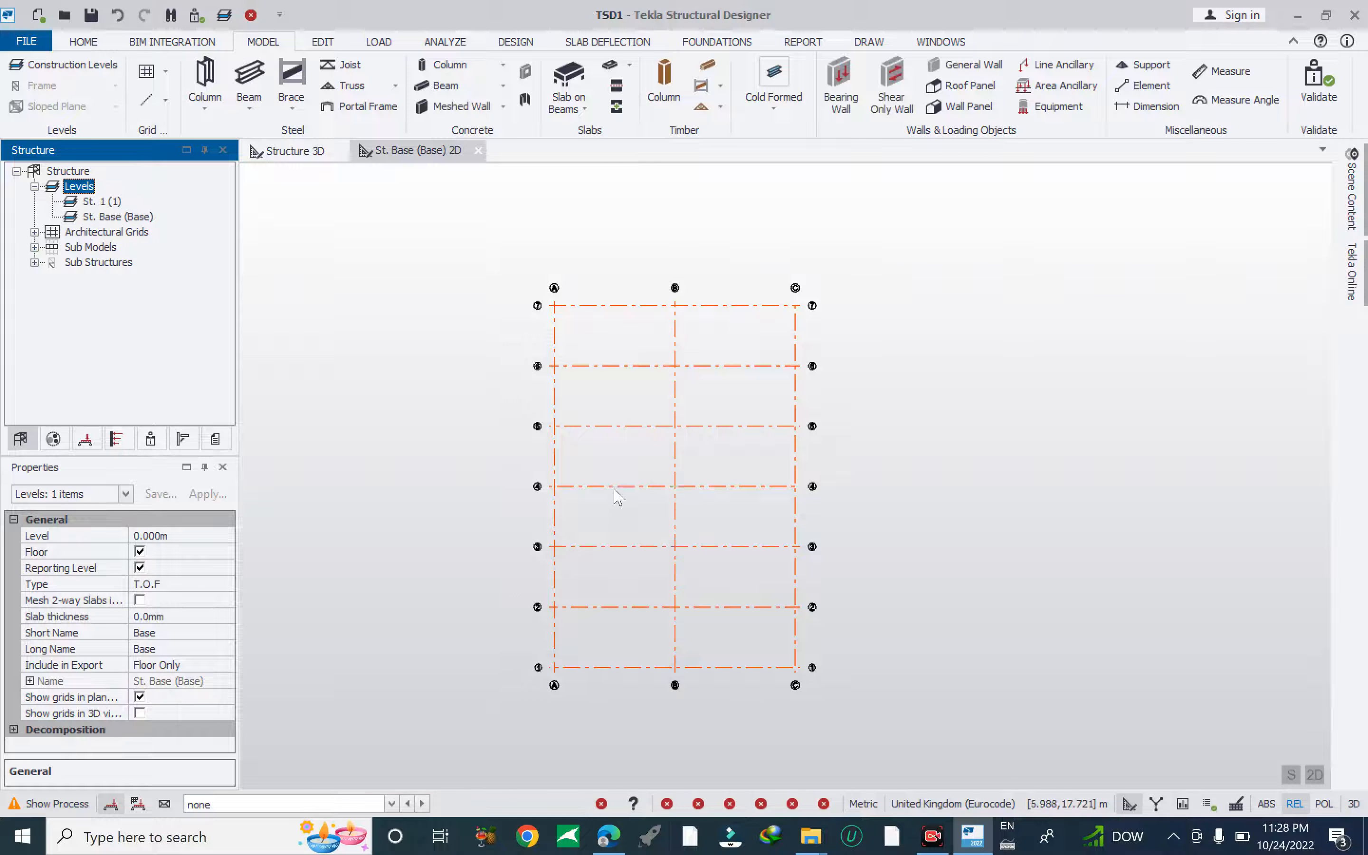
{"action": "left_click", "coordinate": [291, 151]}
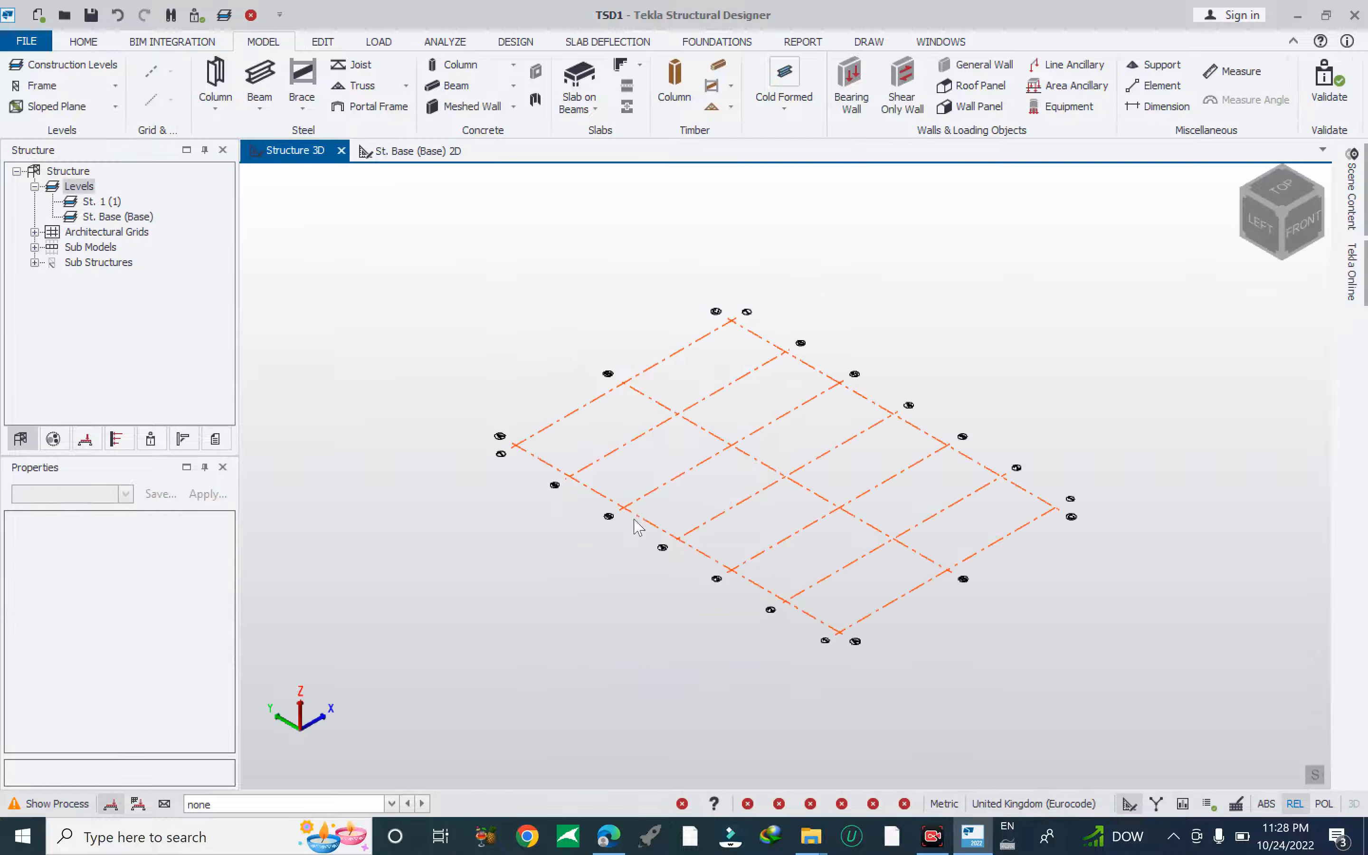
{"action": "scroll", "coordinate": [667, 548], "scroll_direction": "down", "scroll_amount": 3}
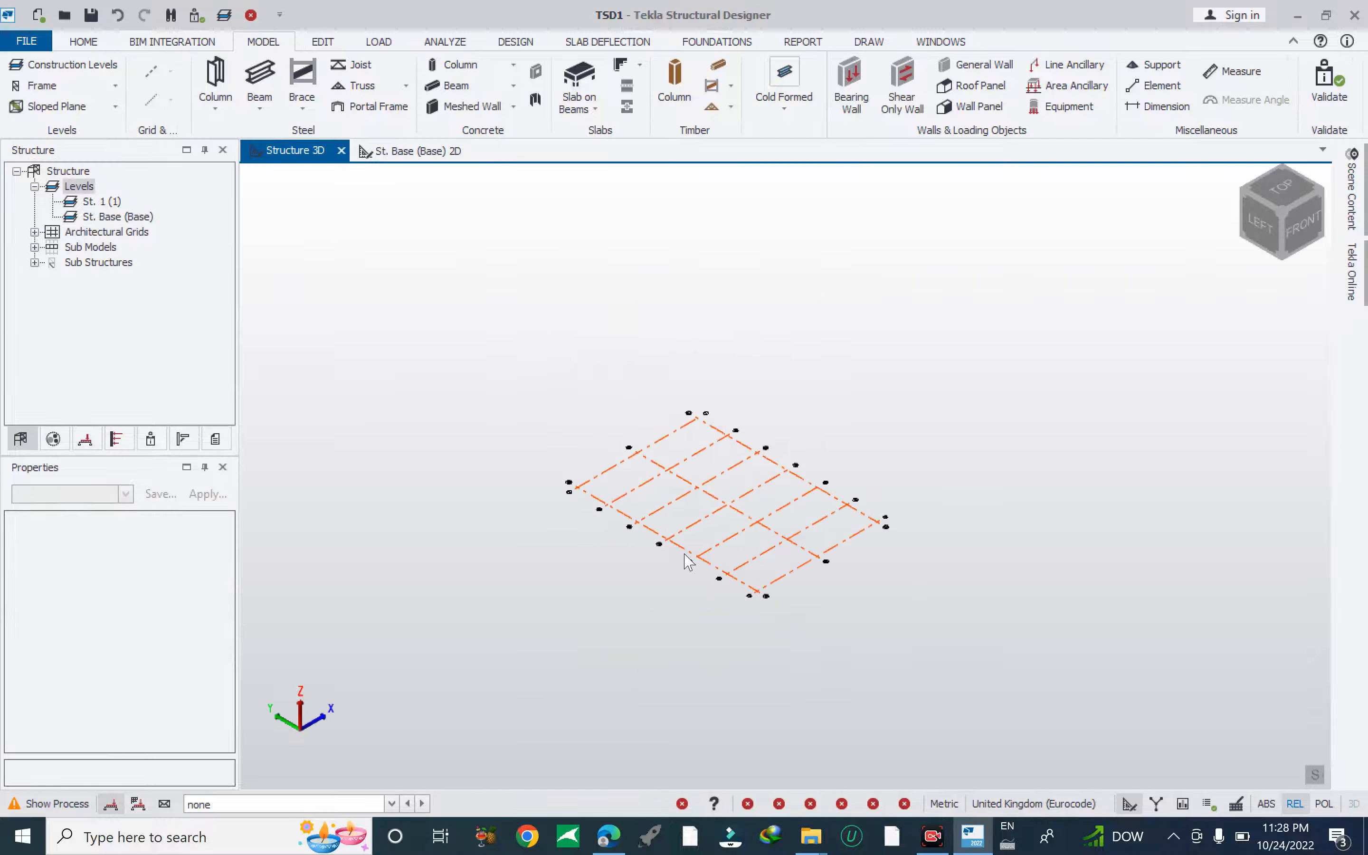
{"action": "left_click", "coordinate": [399, 152]}
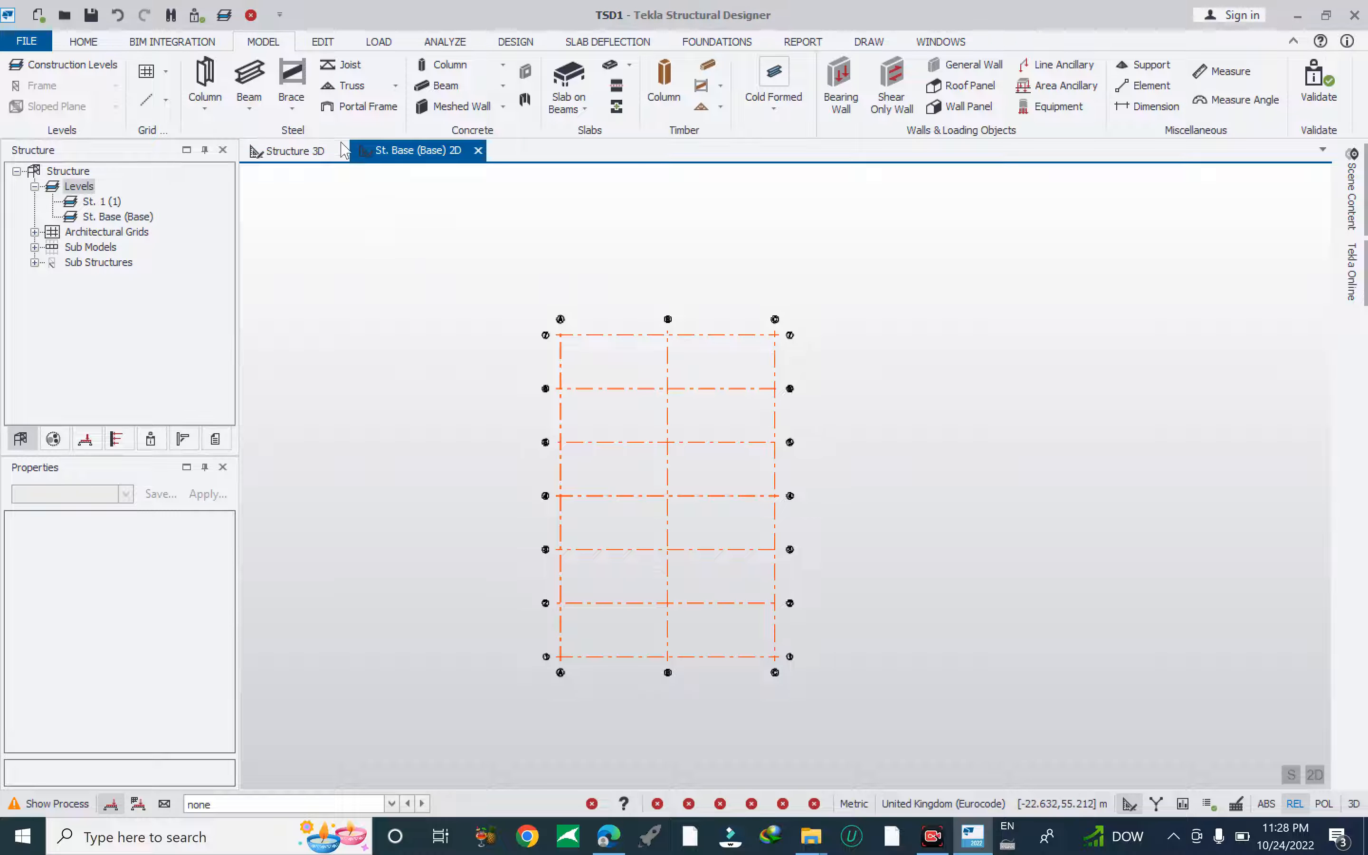
{"action": "left_click", "coordinate": [345, 85]}
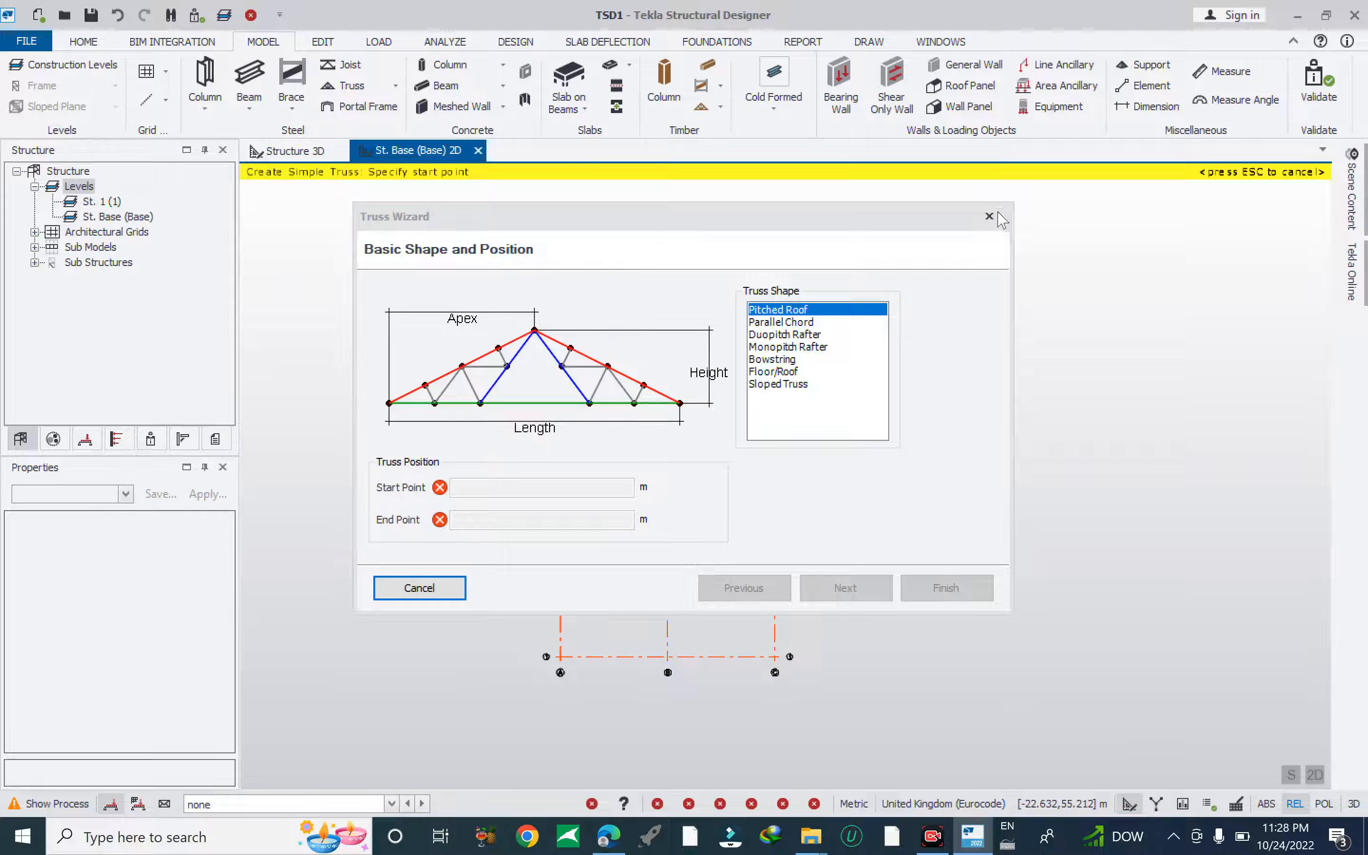
{"action": "left_click", "coordinate": [989, 216]}
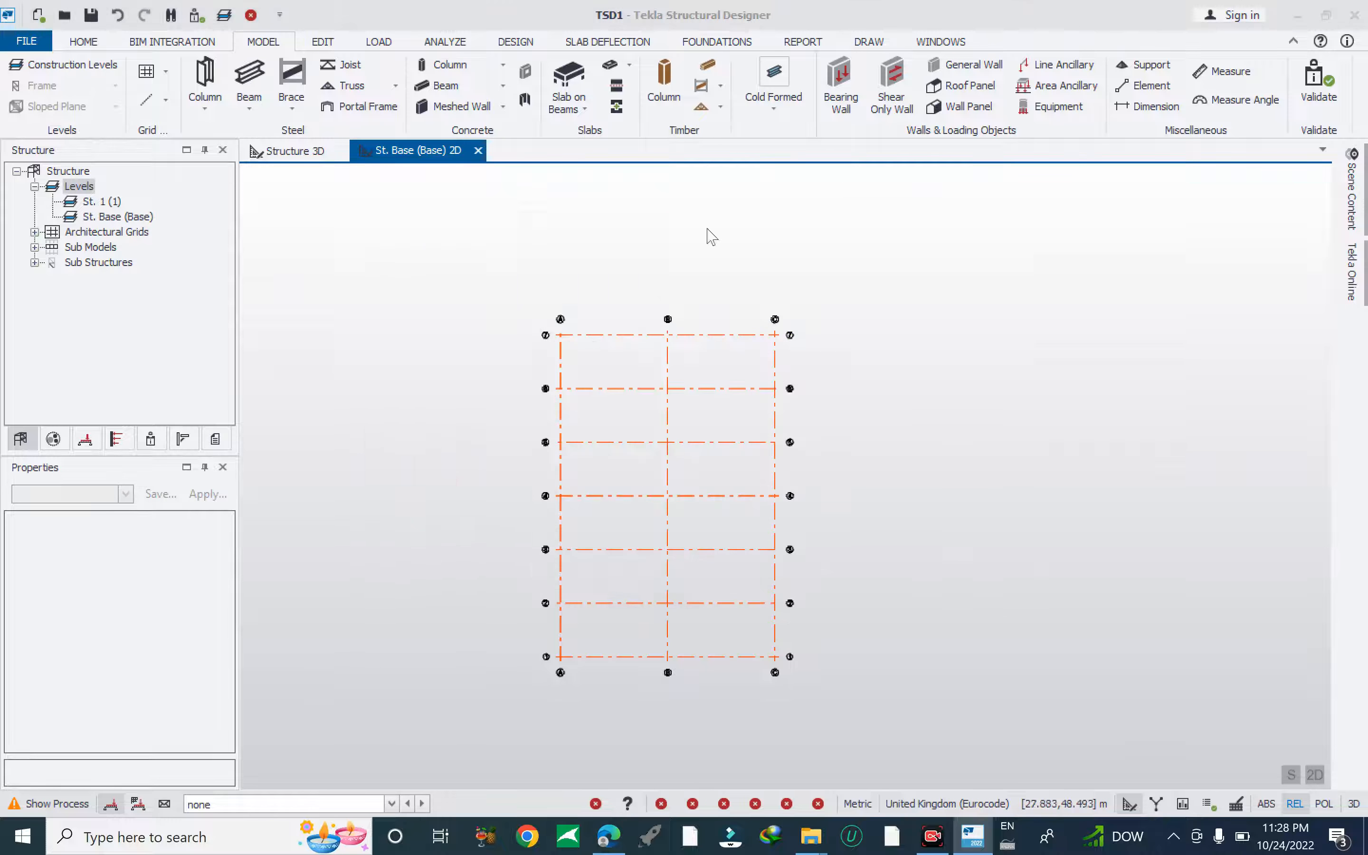
Open the 2D plan of level St. 1 and start the steel Truss Wizard.
{"action": "left_click", "coordinate": [102, 202]}
{"action": "right_click", "coordinate": [105, 210]}
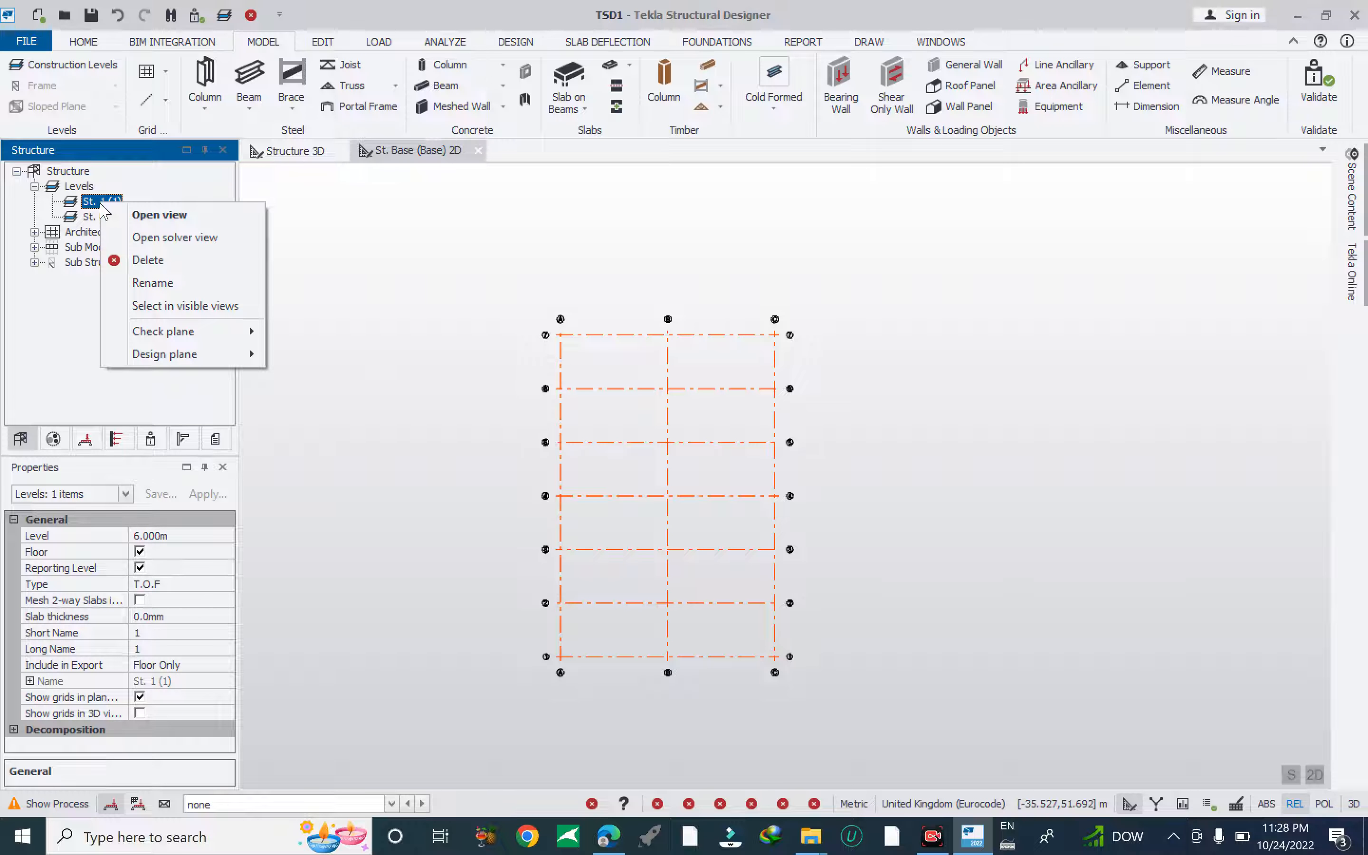
{"action": "left_click", "coordinate": [120, 218]}
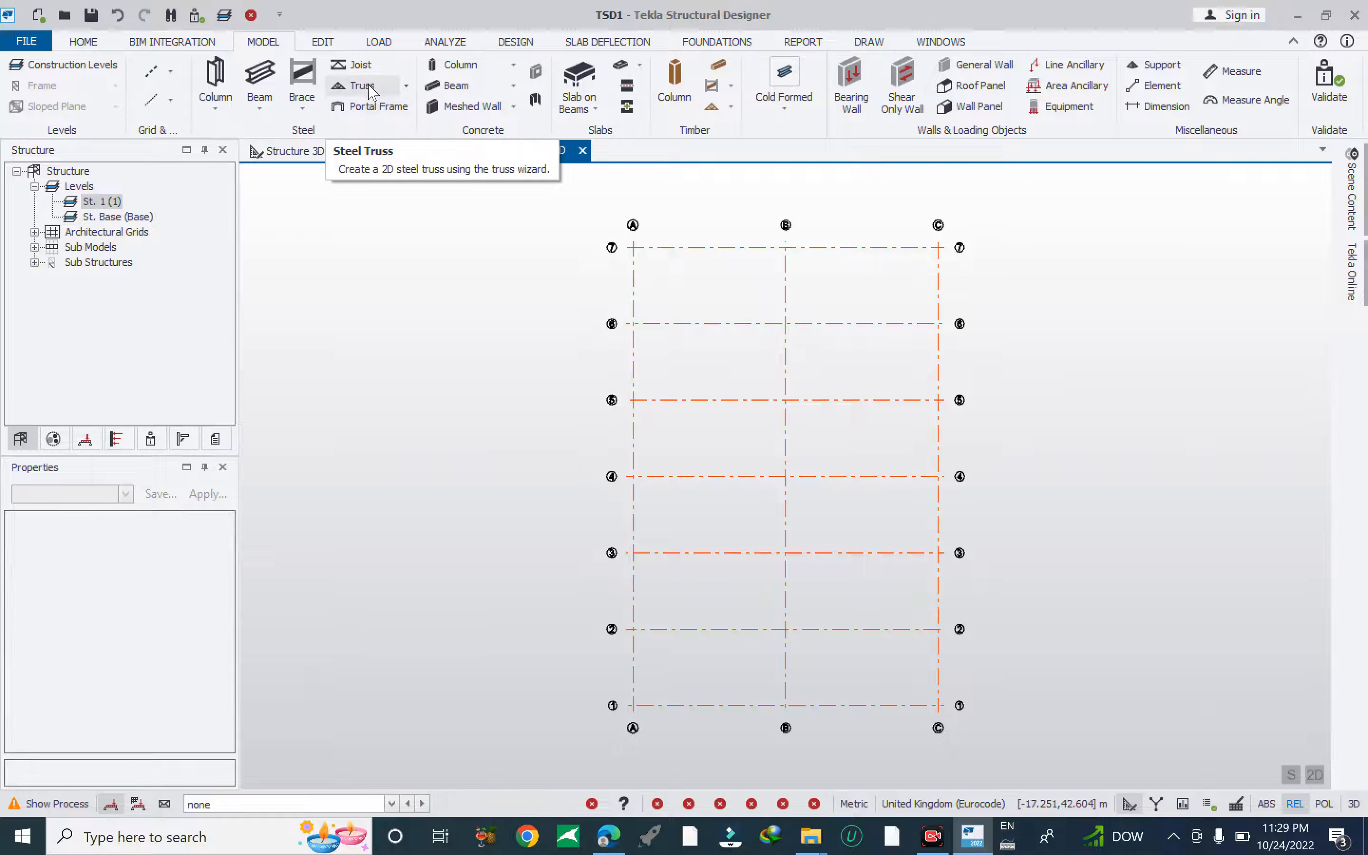
{"action": "left_click", "coordinate": [405, 86]}
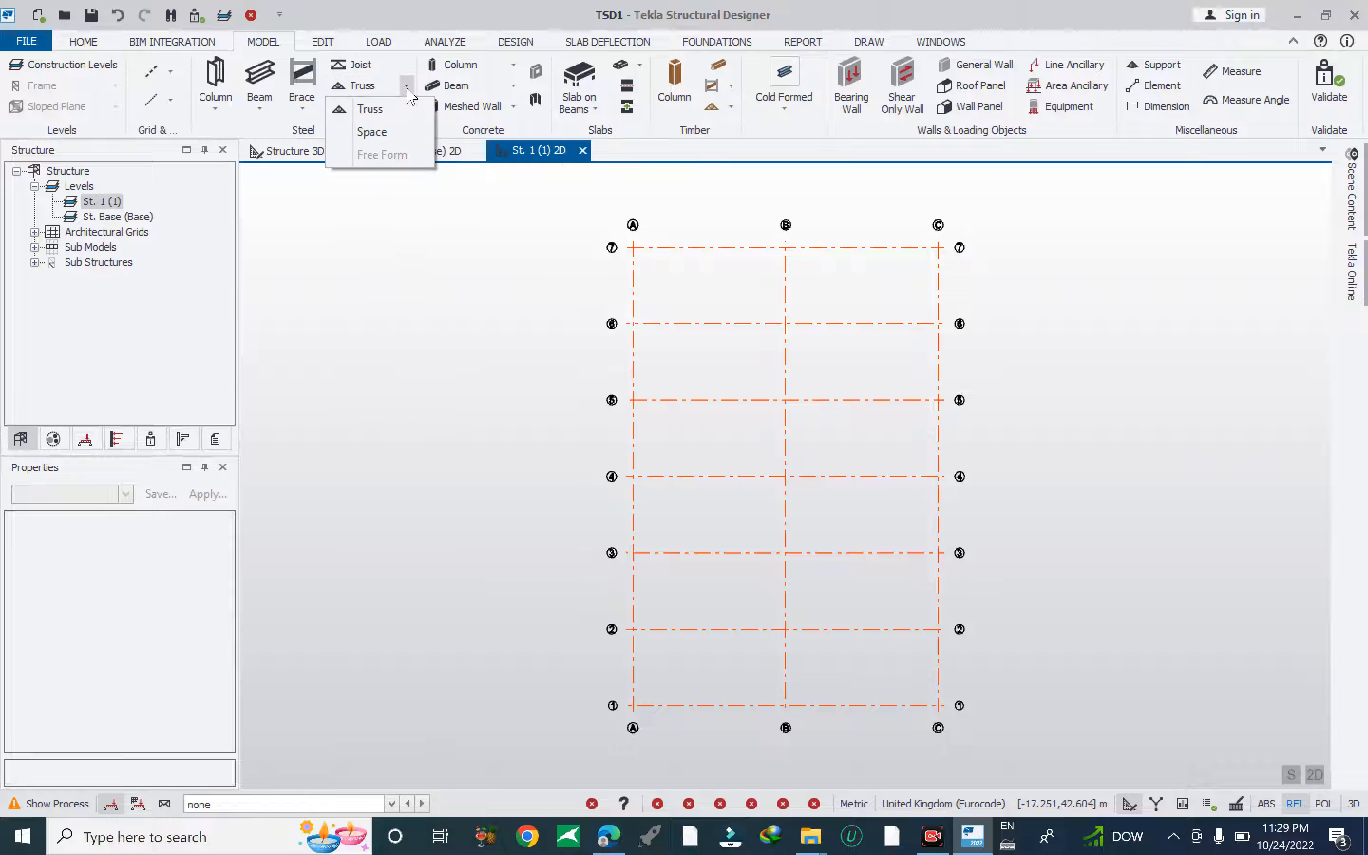
{"action": "left_click", "coordinate": [365, 107]}
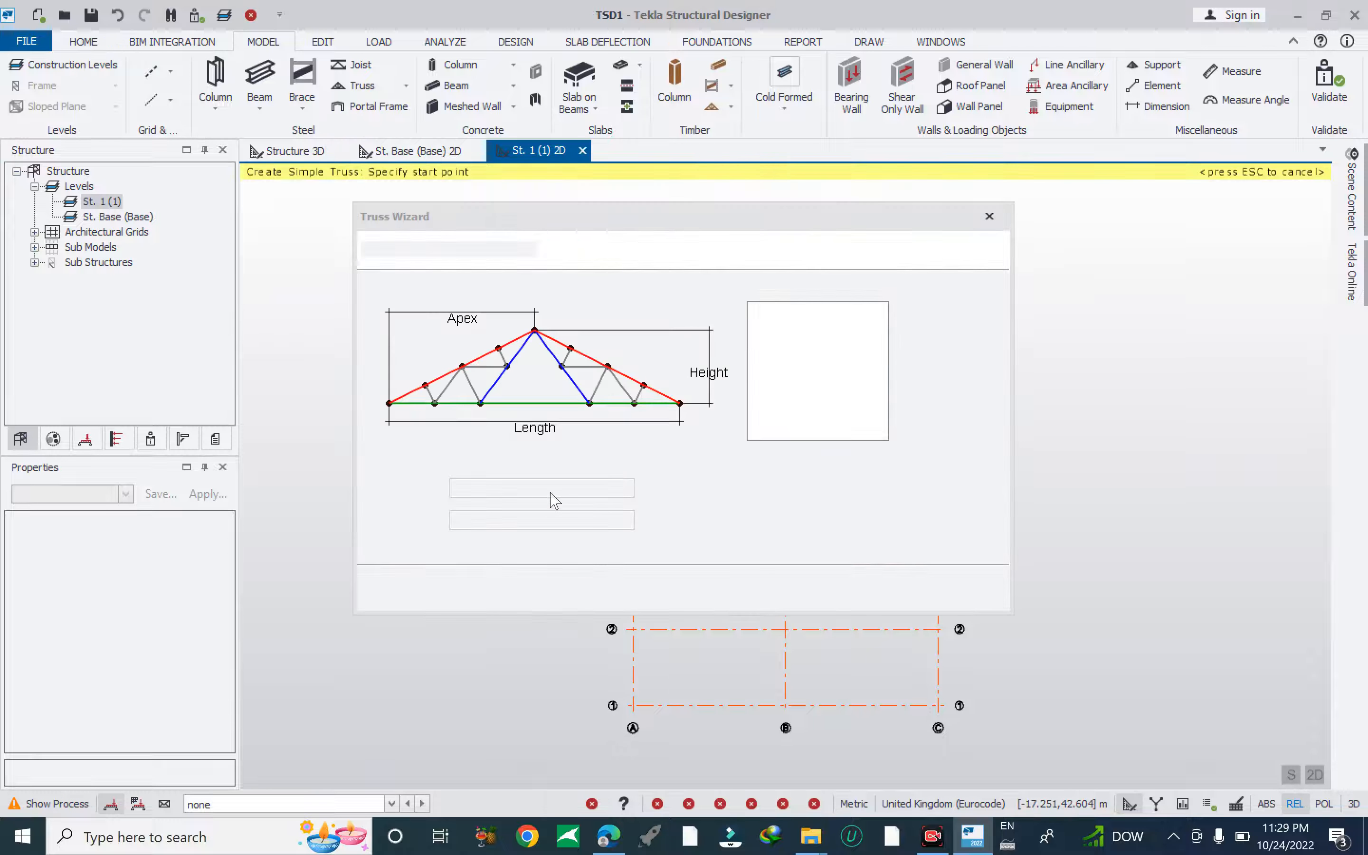
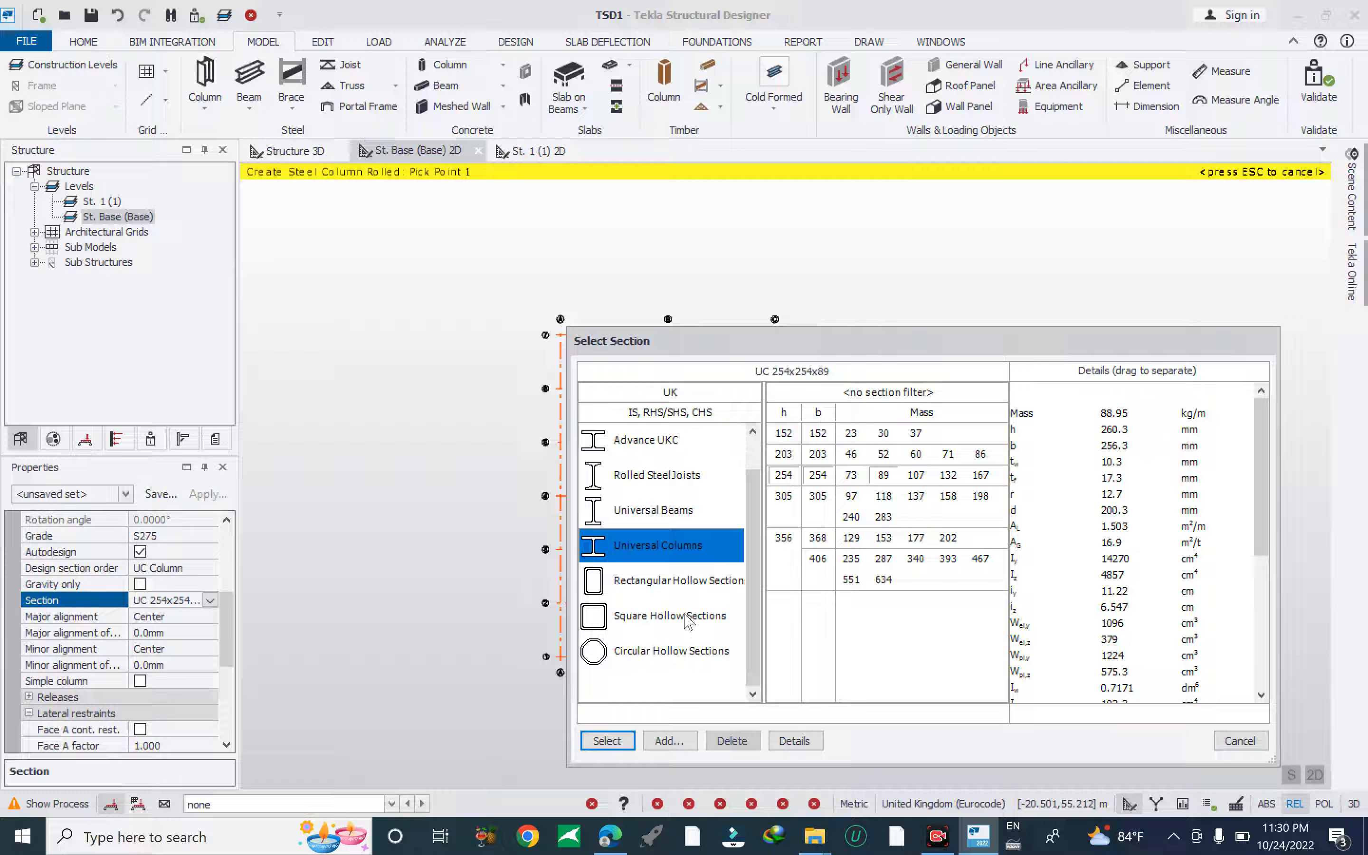
Compare the rectangular, circular and square hollow sections and the Universal Columns offered for the steel column section.
{"action": "left_click", "coordinate": [675, 586]}
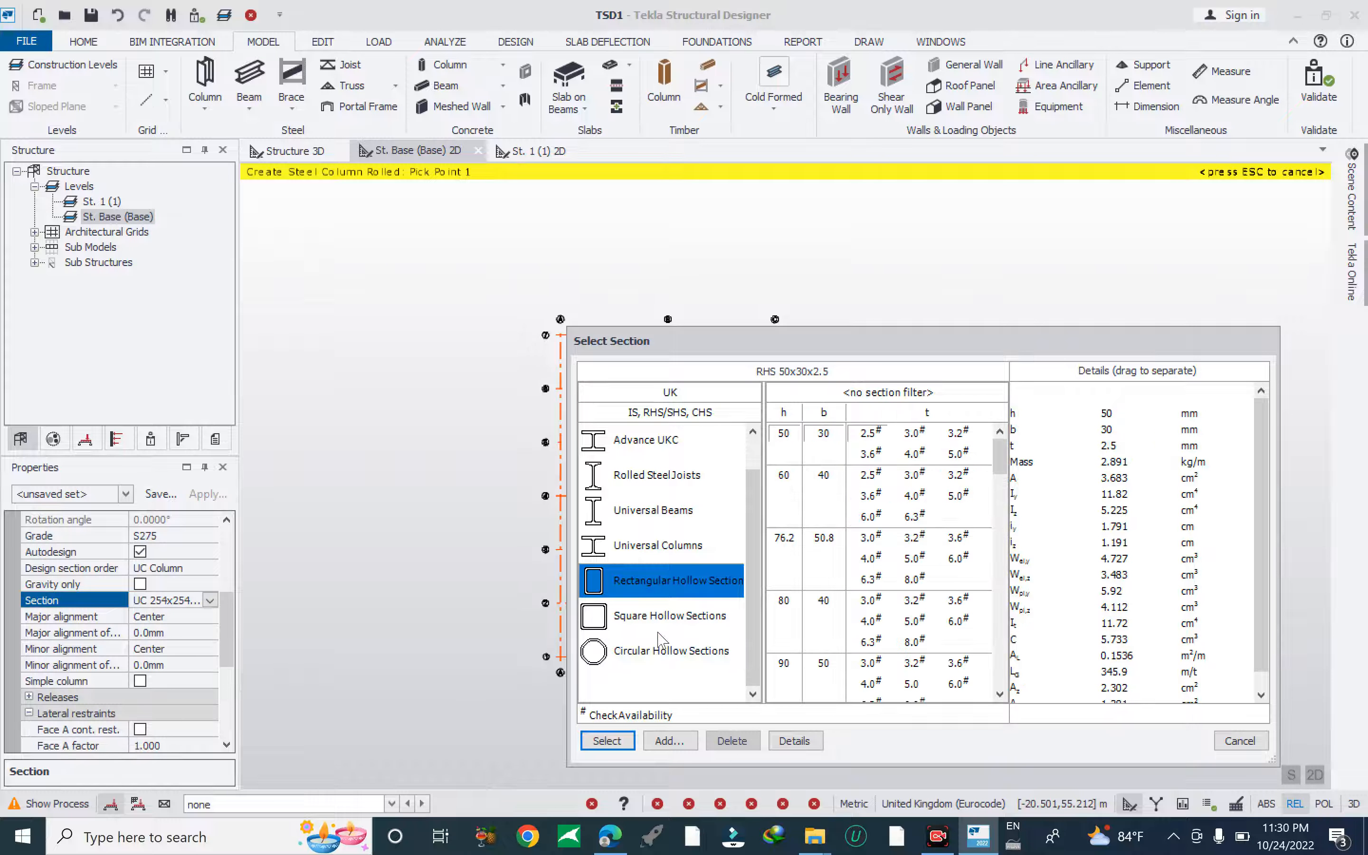
{"action": "left_click_drag", "start_coordinate": [821, 353], "coordinate": [673, 261]}
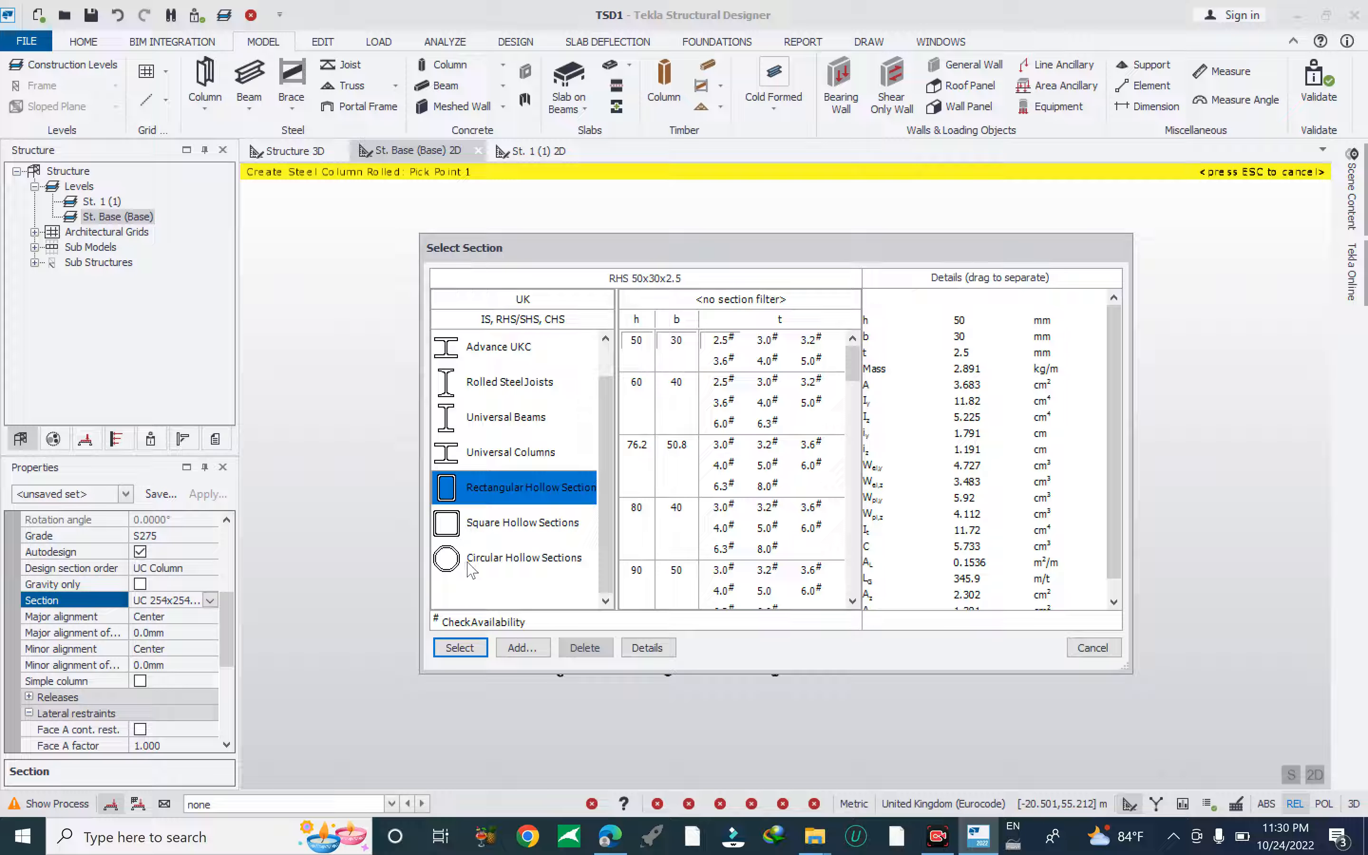
{"action": "left_click", "coordinate": [523, 565]}
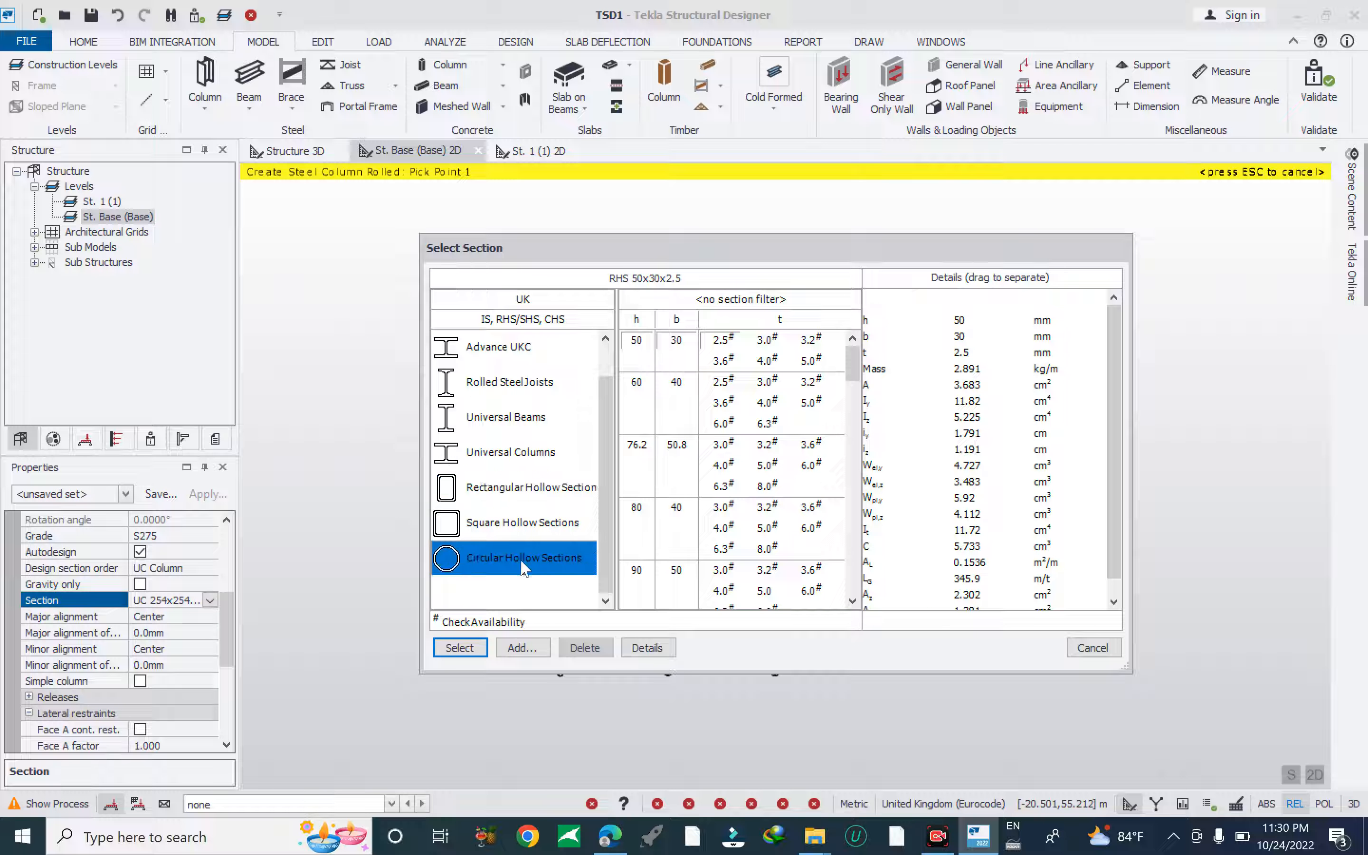
{"action": "left_click", "coordinate": [489, 527]}
{"action": "left_click", "coordinate": [503, 491]}
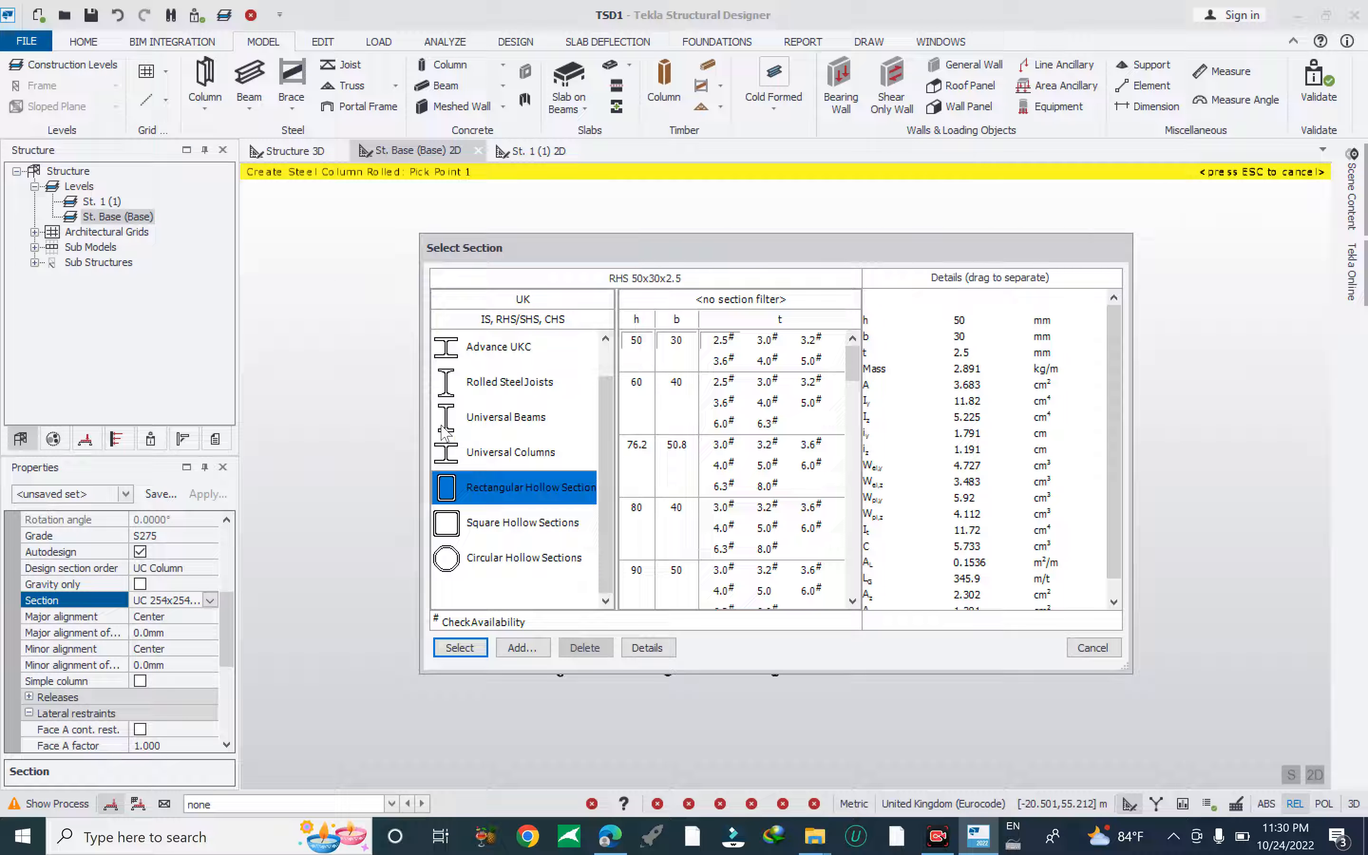
{"action": "left_click", "coordinate": [491, 454]}
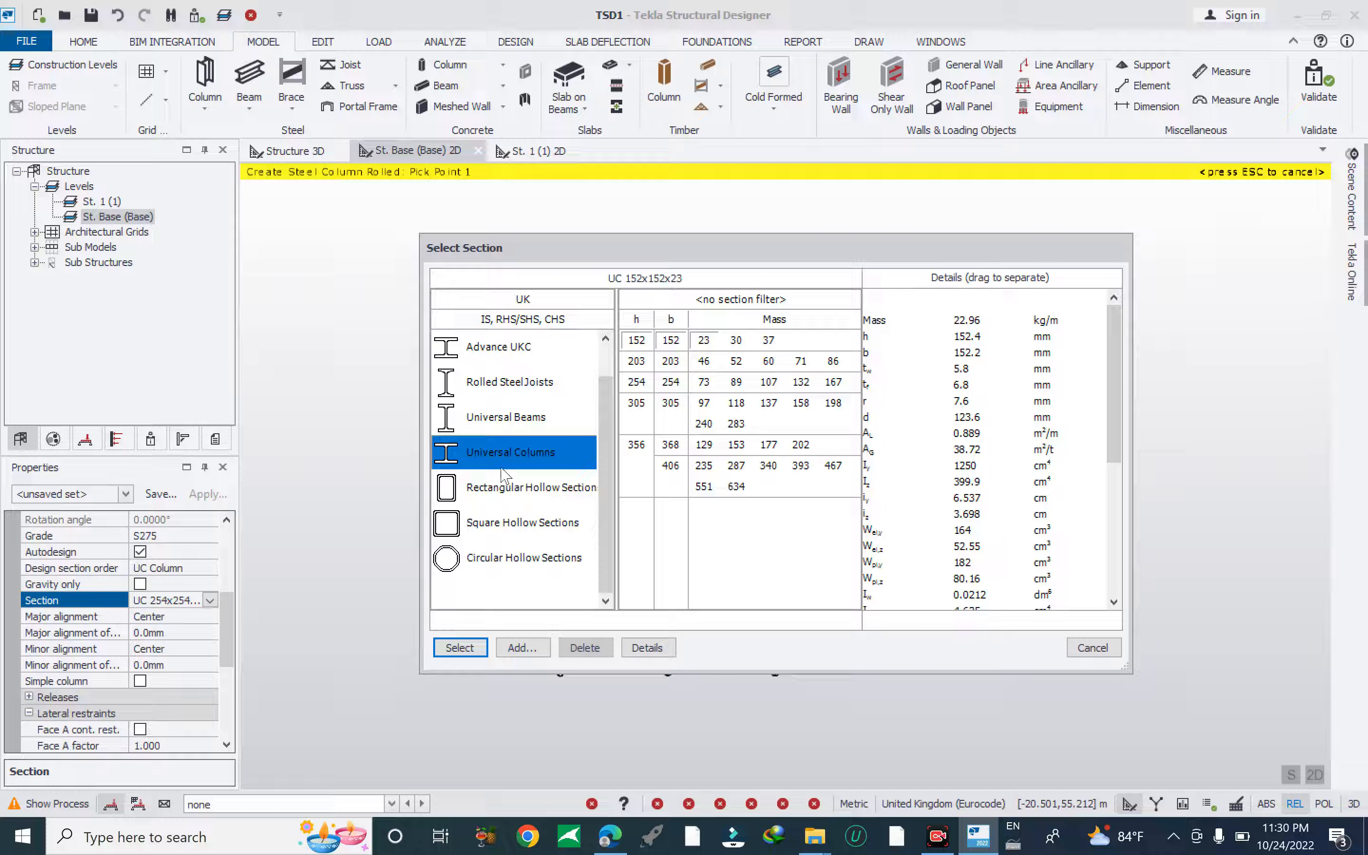
{"action": "left_click", "coordinate": [636, 403]}
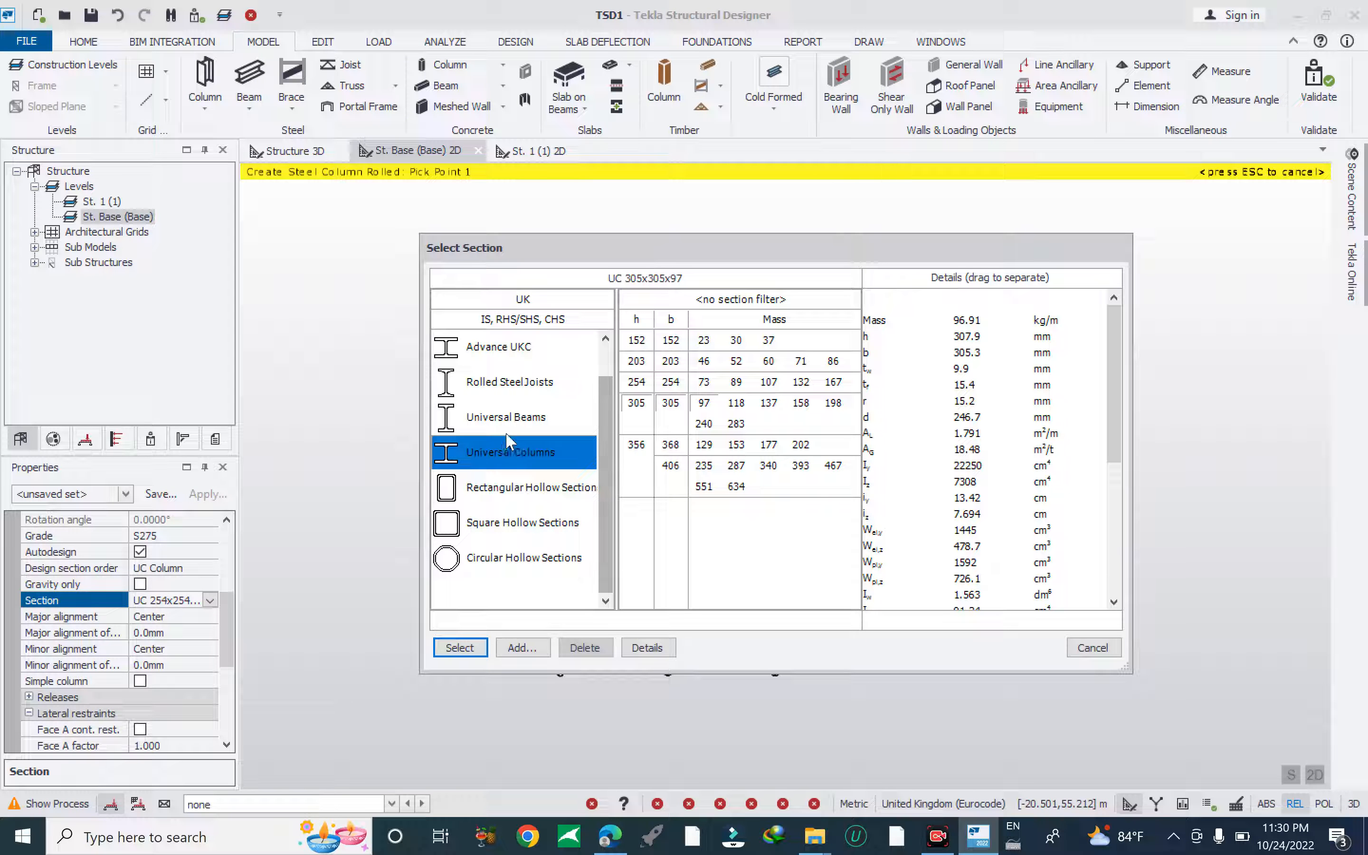
Set the steel column section to the Universal Beam UB 457x191x98.
{"action": "left_click", "coordinate": [506, 416]}
{"action": "left_click_drag", "start_coordinate": [849, 401], "coordinate": [833, 495]}
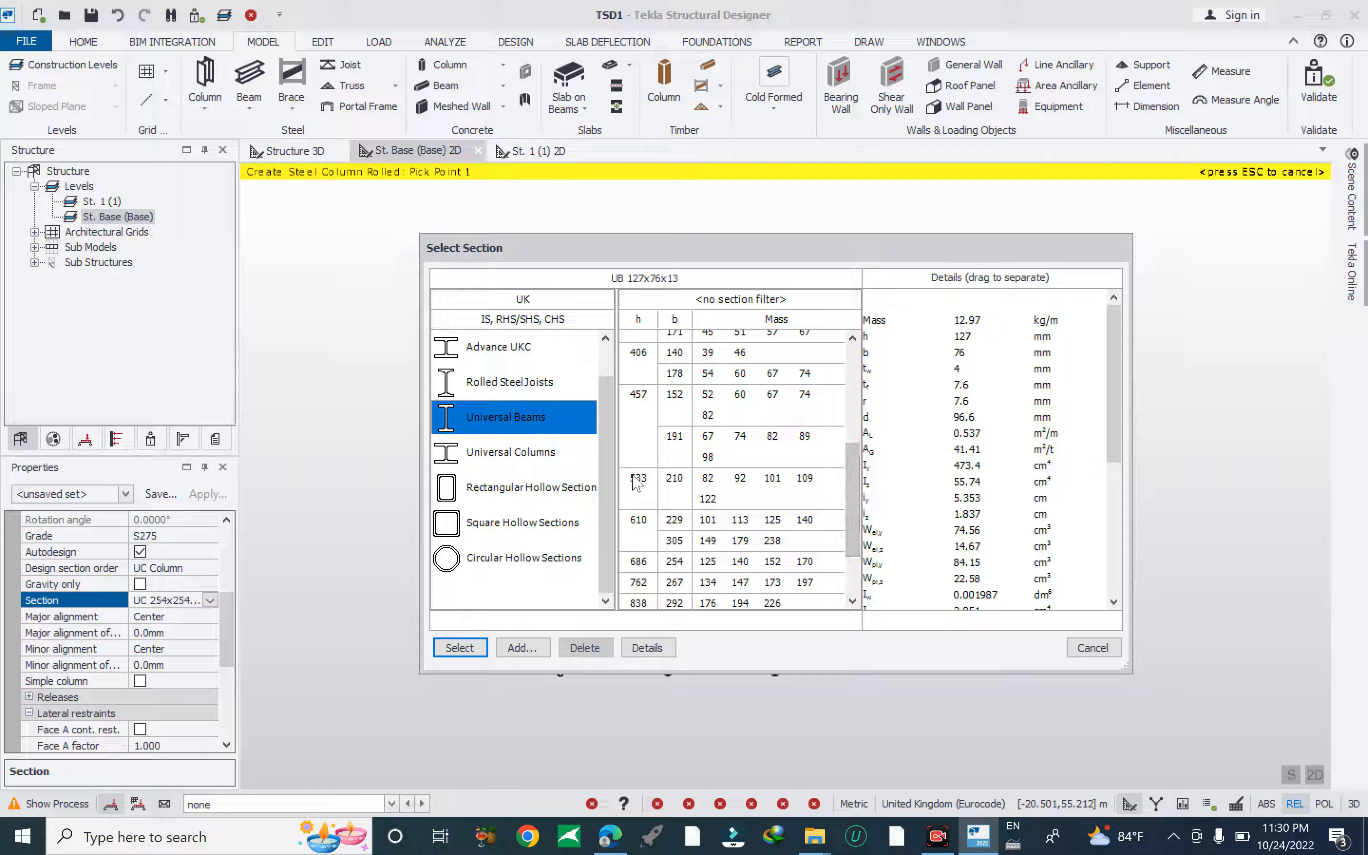
{"action": "left_click", "coordinate": [638, 395]}
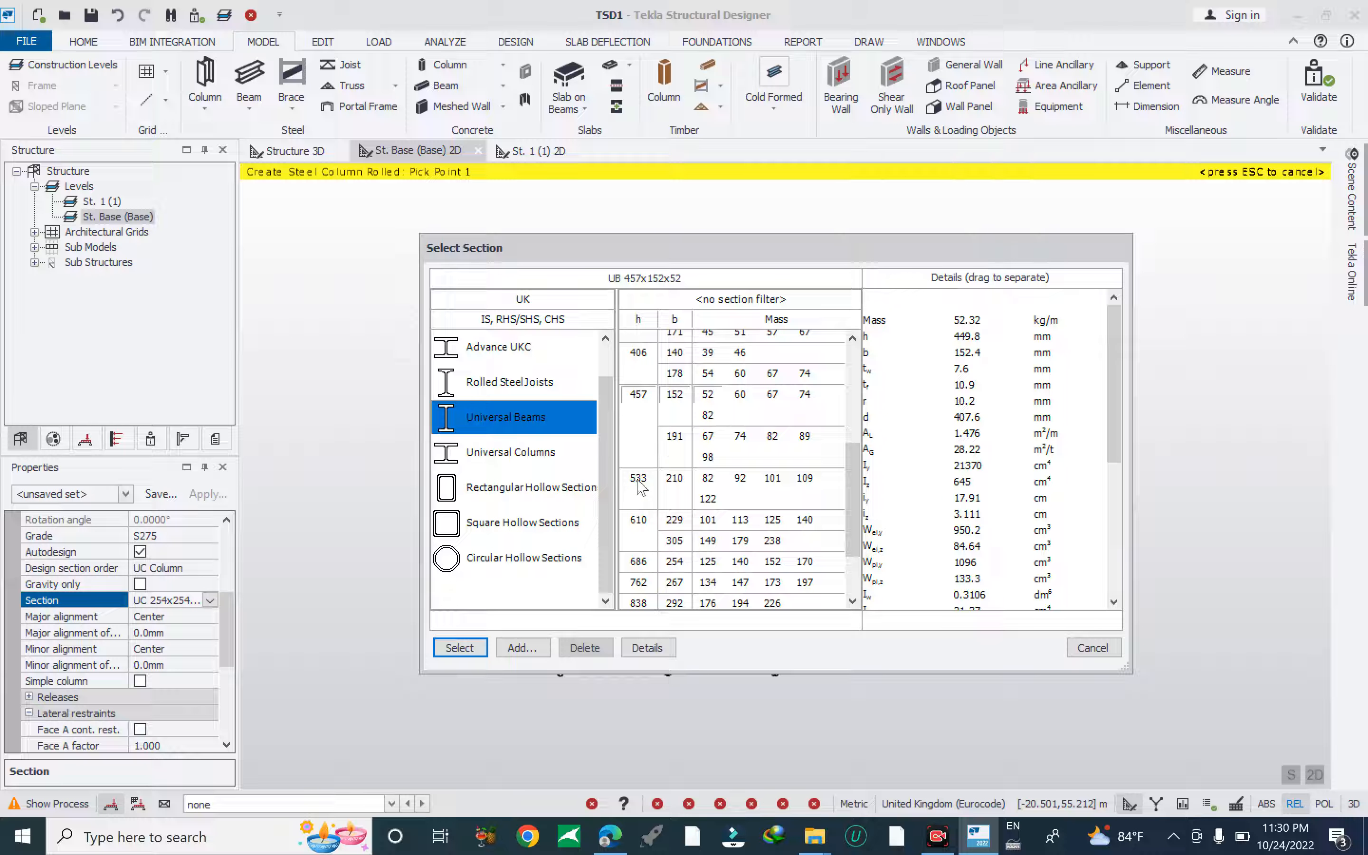
{"action": "left_click", "coordinate": [702, 458]}
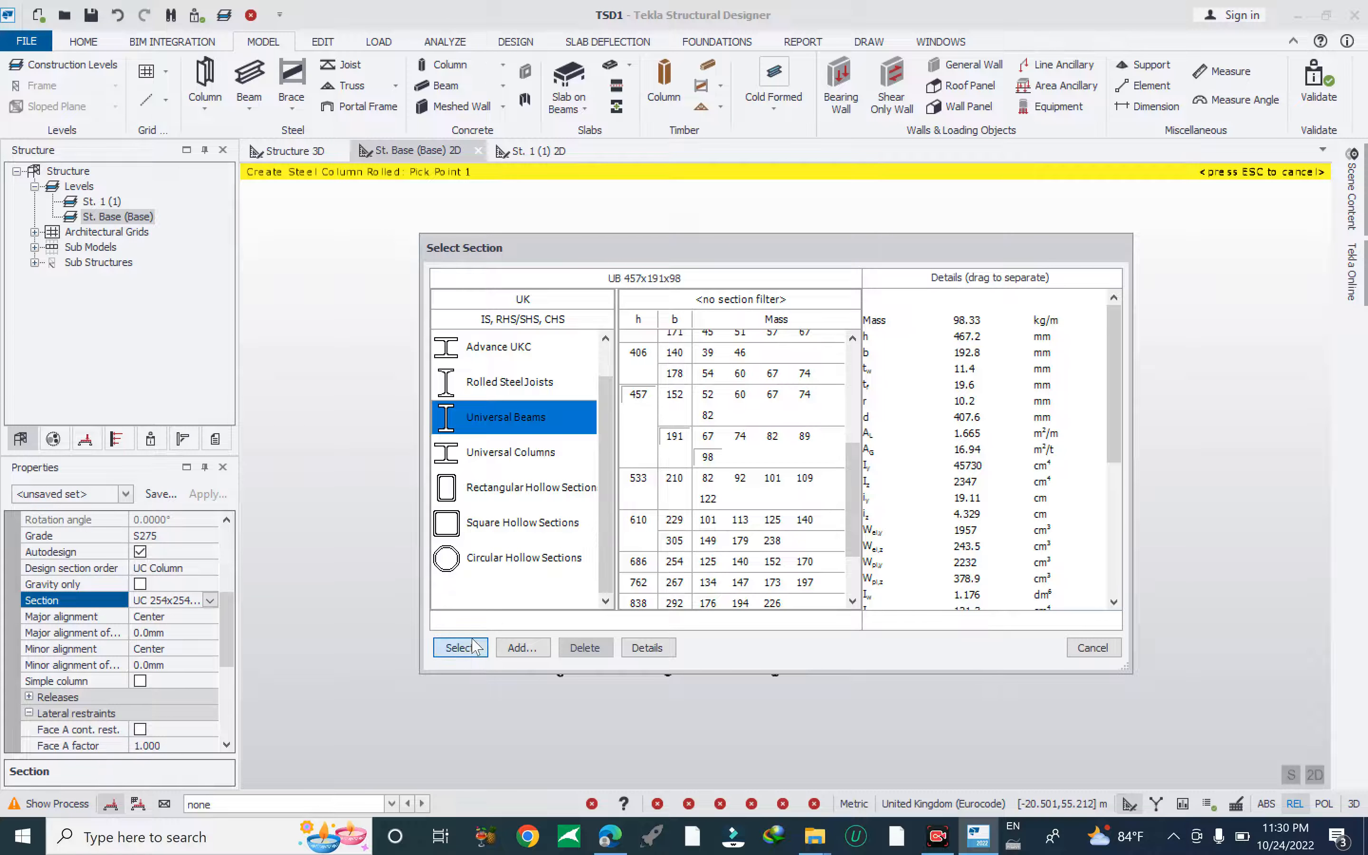
{"action": "left_click", "coordinate": [461, 650]}
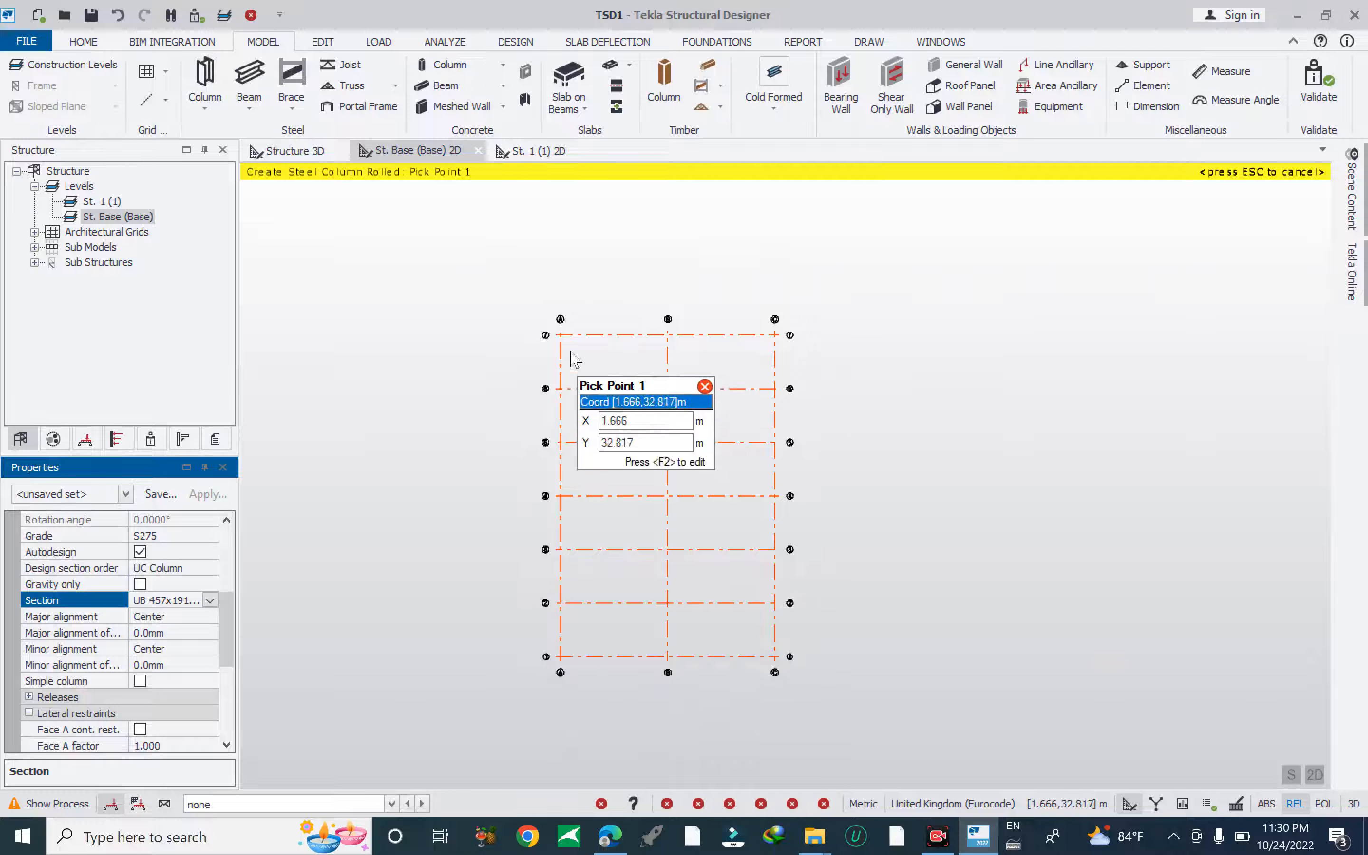
Place steel columns at all grid intersections along gridlines A and C on the base plan.
{"action": "left_click_drag", "start_coordinate": [546, 316], "coordinate": [600, 670]}
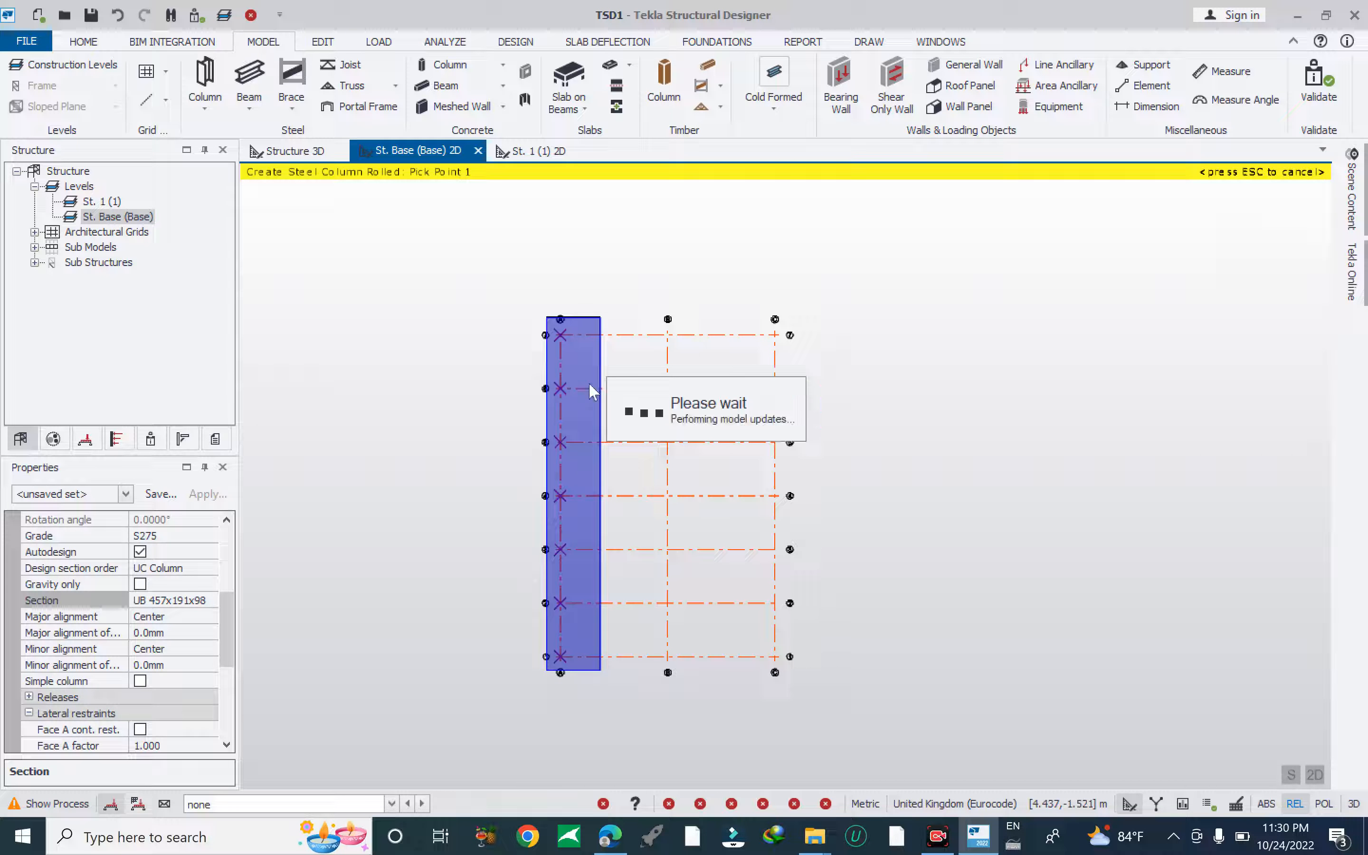
{"action": "left_click_drag", "start_coordinate": [756, 316], "coordinate": [795, 658]}
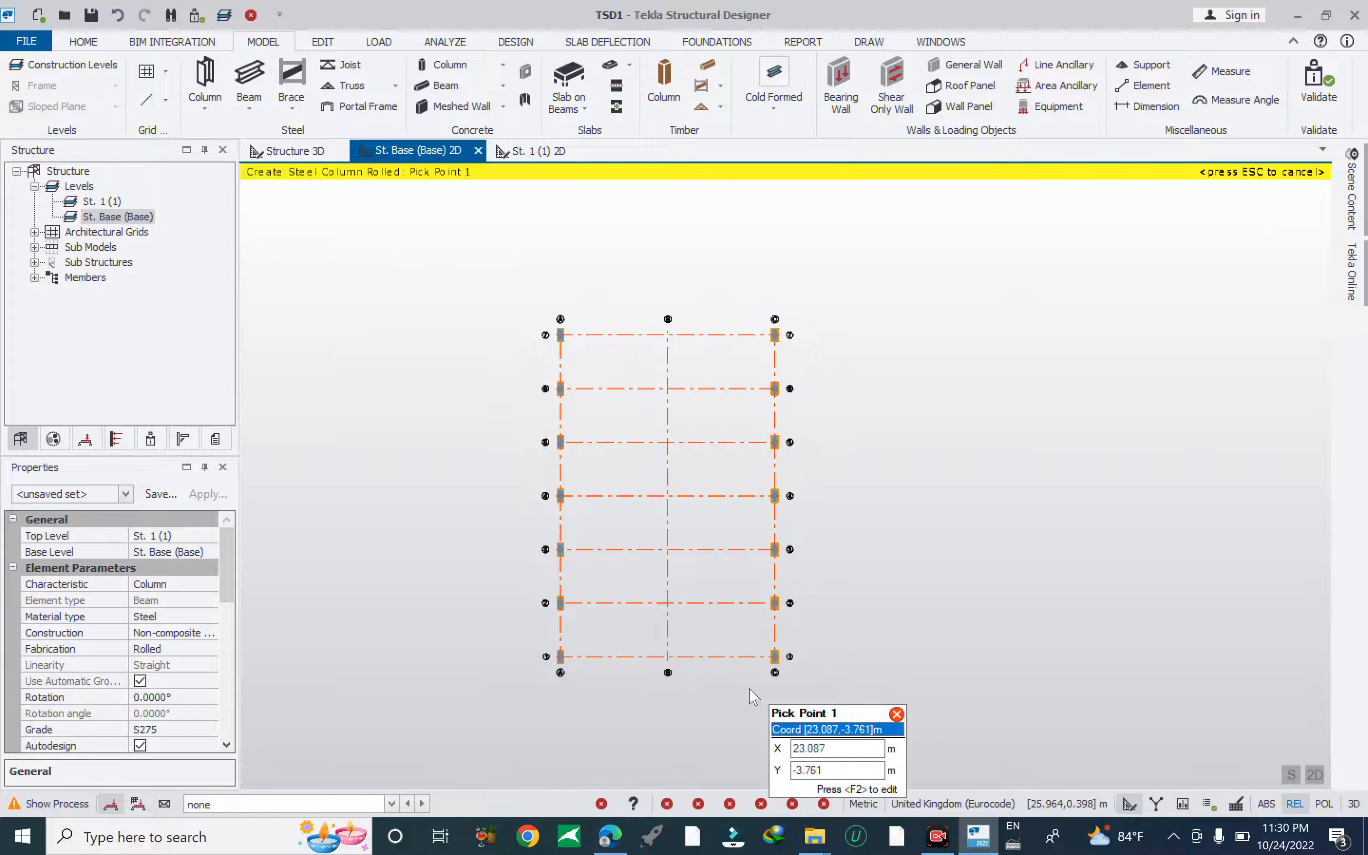
{"action": "scroll", "coordinate": [794, 658], "scroll_direction": "up", "scroll_amount": 5}
{"action": "scroll", "coordinate": [802, 656], "scroll_direction": "down", "scroll_amount": 6}
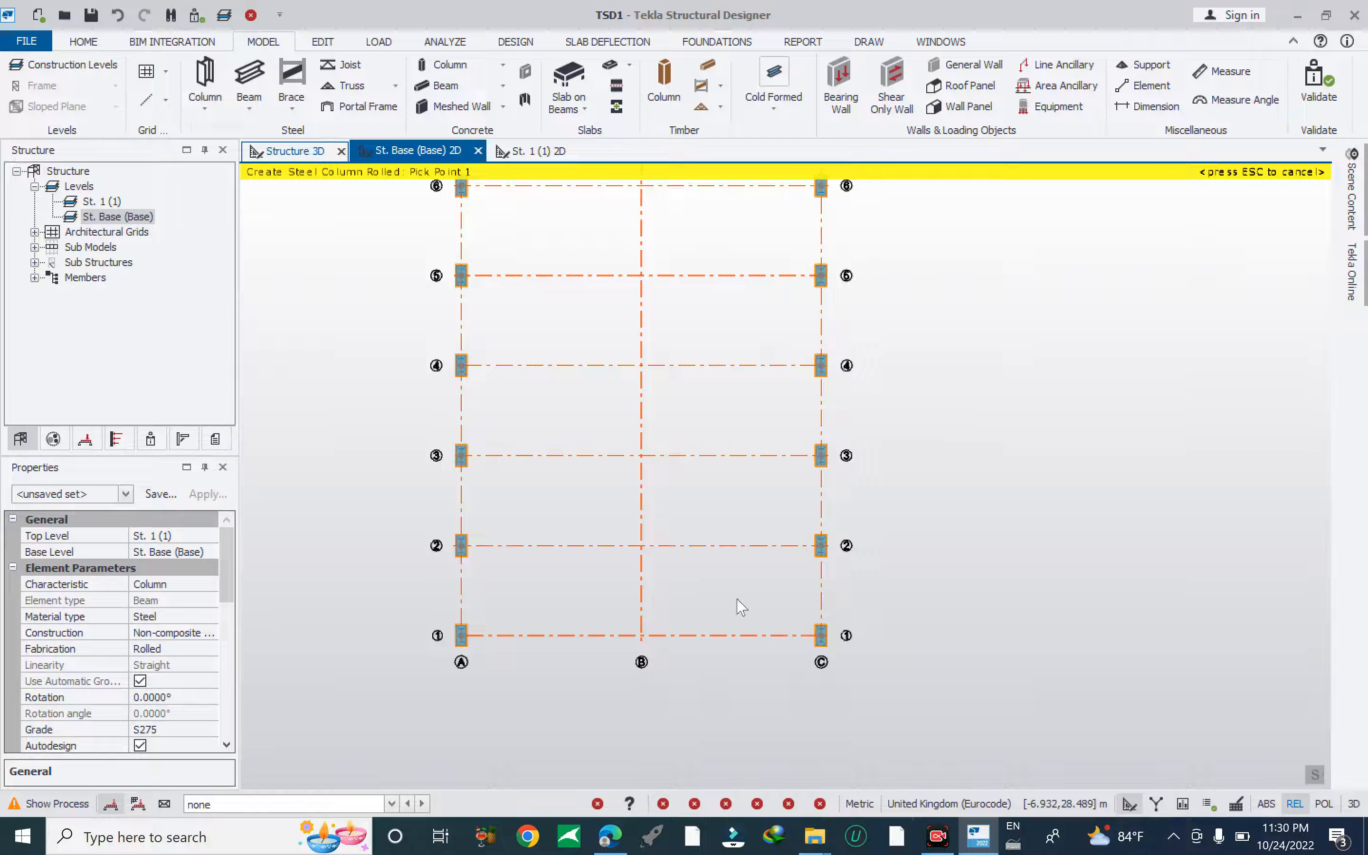
Inspect the placed columns and their orientation in the Structure 3D view.
{"action": "scroll", "coordinate": [794, 596], "scroll_direction": "up", "scroll_amount": 10}
{"action": "scroll", "coordinate": [722, 526], "scroll_direction": "down", "scroll_amount": 10}
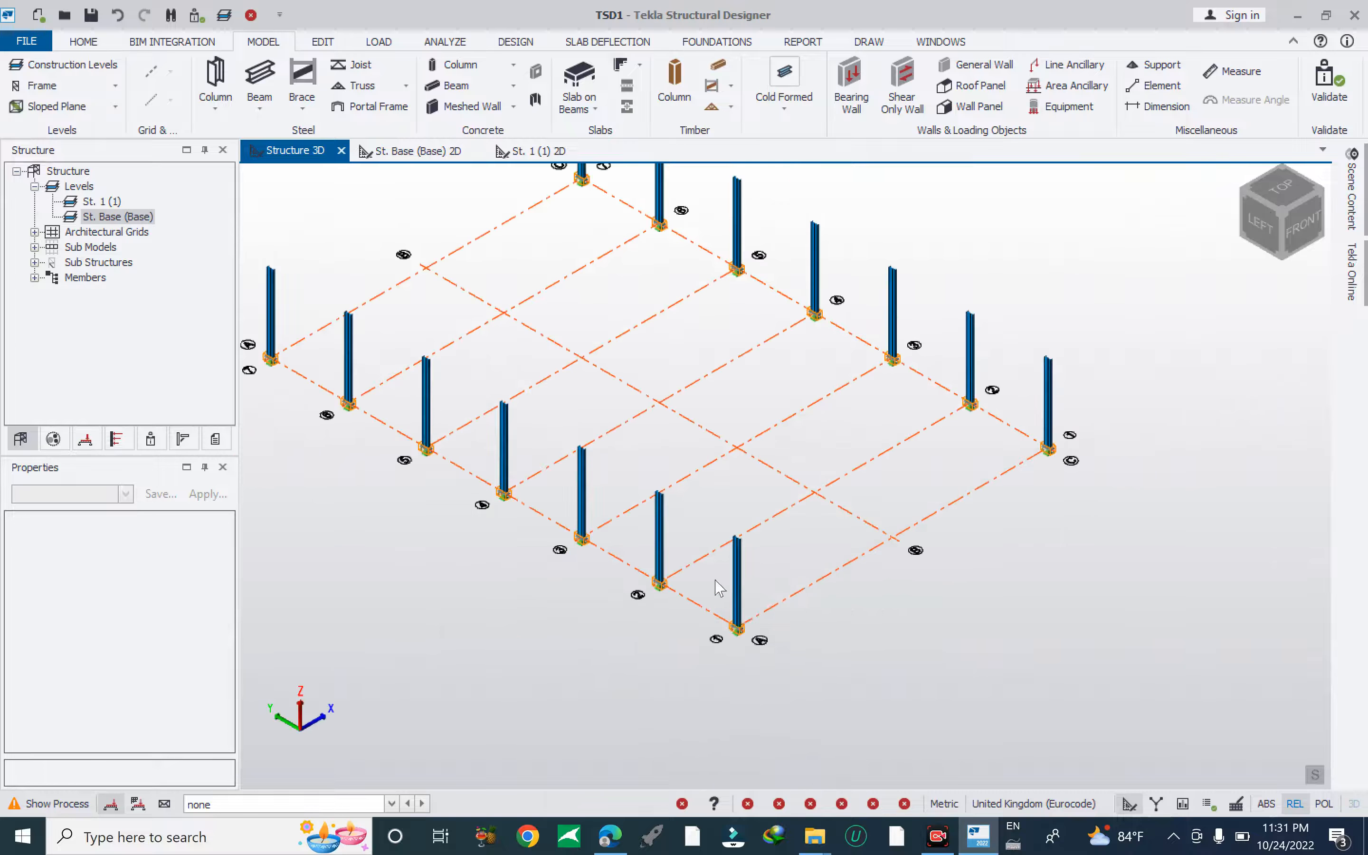
{"action": "scroll", "coordinate": [719, 588], "scroll_direction": "up", "scroll_amount": 5}
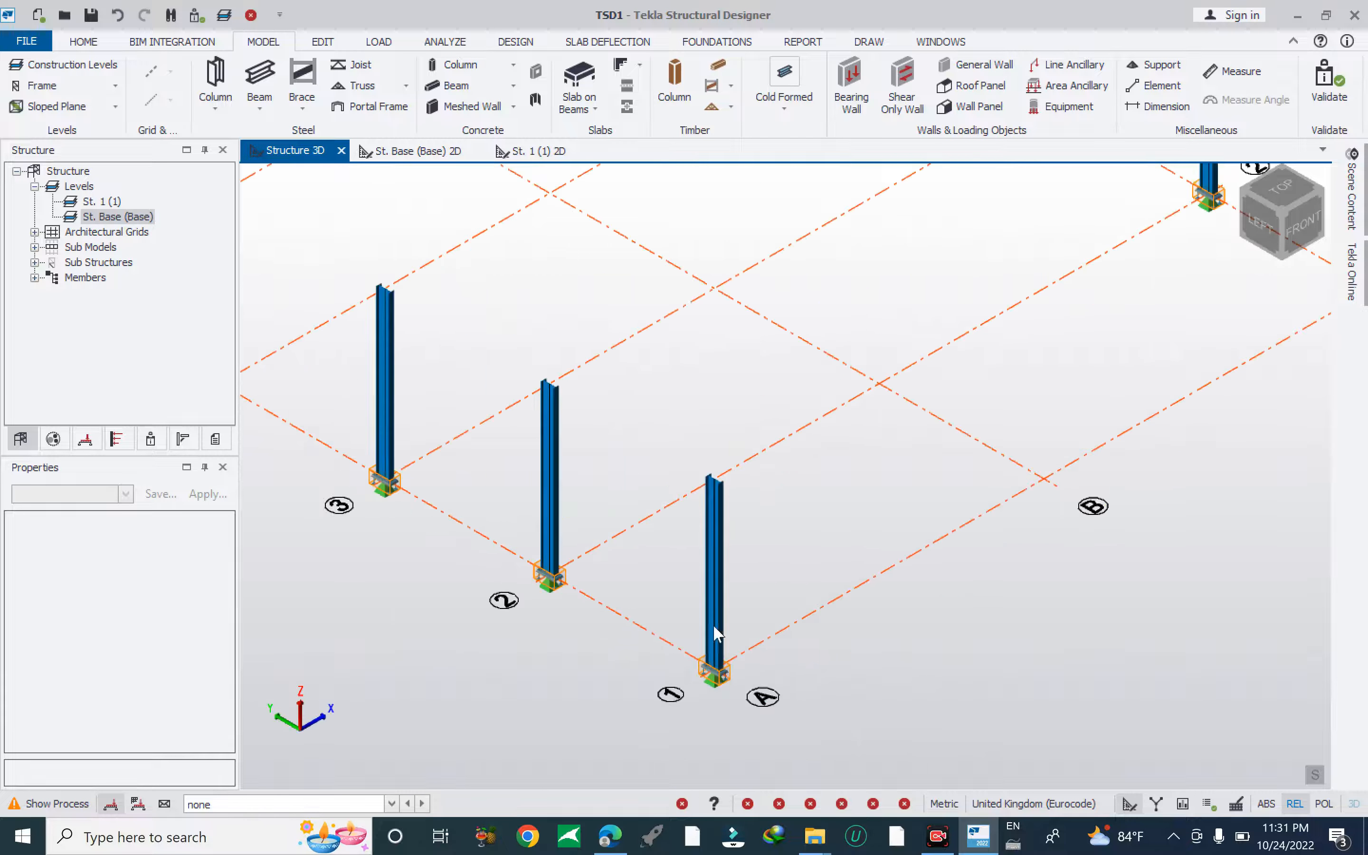
{"action": "scroll", "coordinate": [715, 633], "scroll_direction": "down", "scroll_amount": 5}
{"action": "right_click_drag", "start_coordinate": [974, 609], "coordinate": [780, 589]}
{"action": "scroll", "coordinate": [581, 593], "scroll_direction": "up", "scroll_amount": 3}
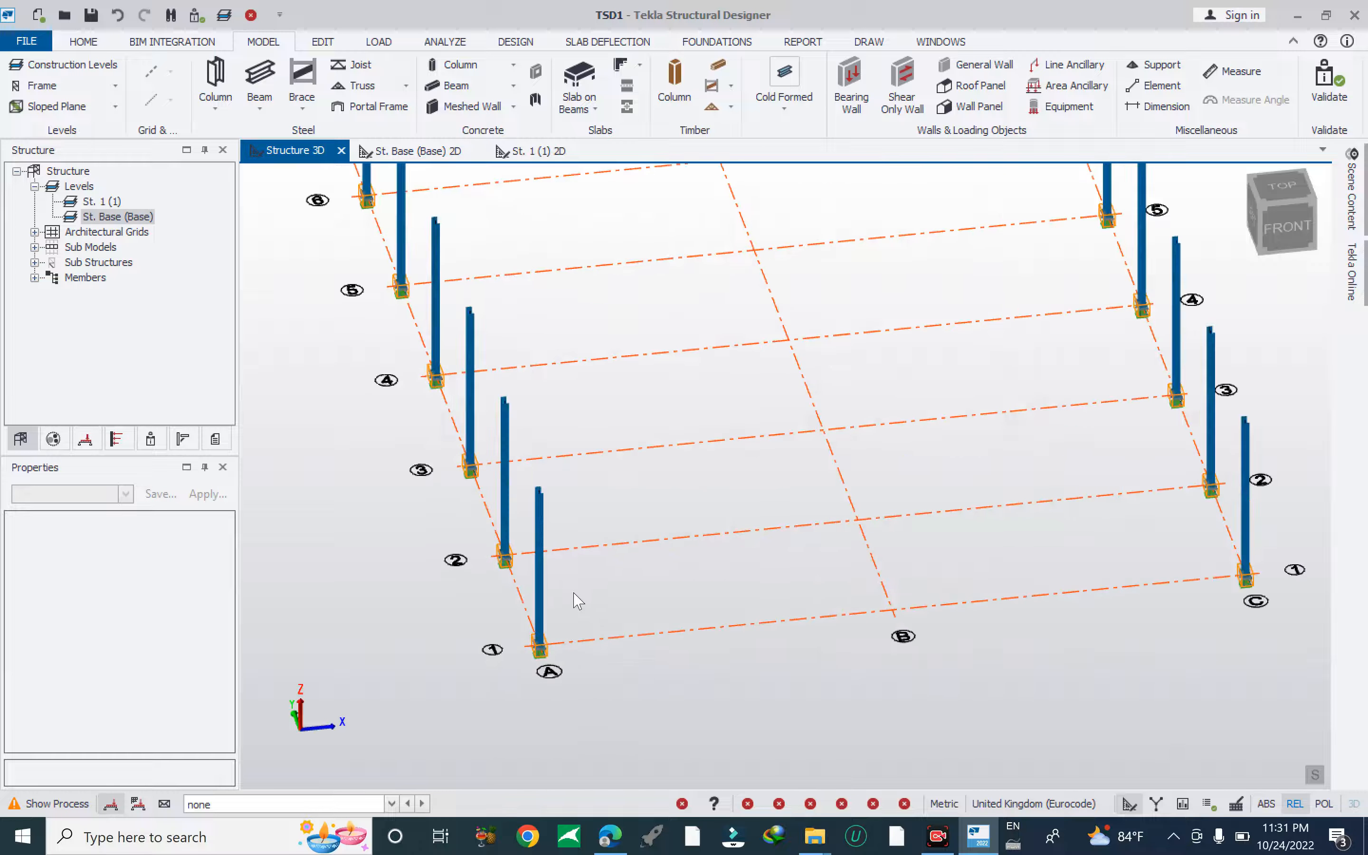
{"action": "scroll", "coordinate": [571, 572], "scroll_direction": "down", "scroll_amount": 6}
{"action": "right_click_drag", "start_coordinate": [721, 656], "coordinate": [672, 570]}
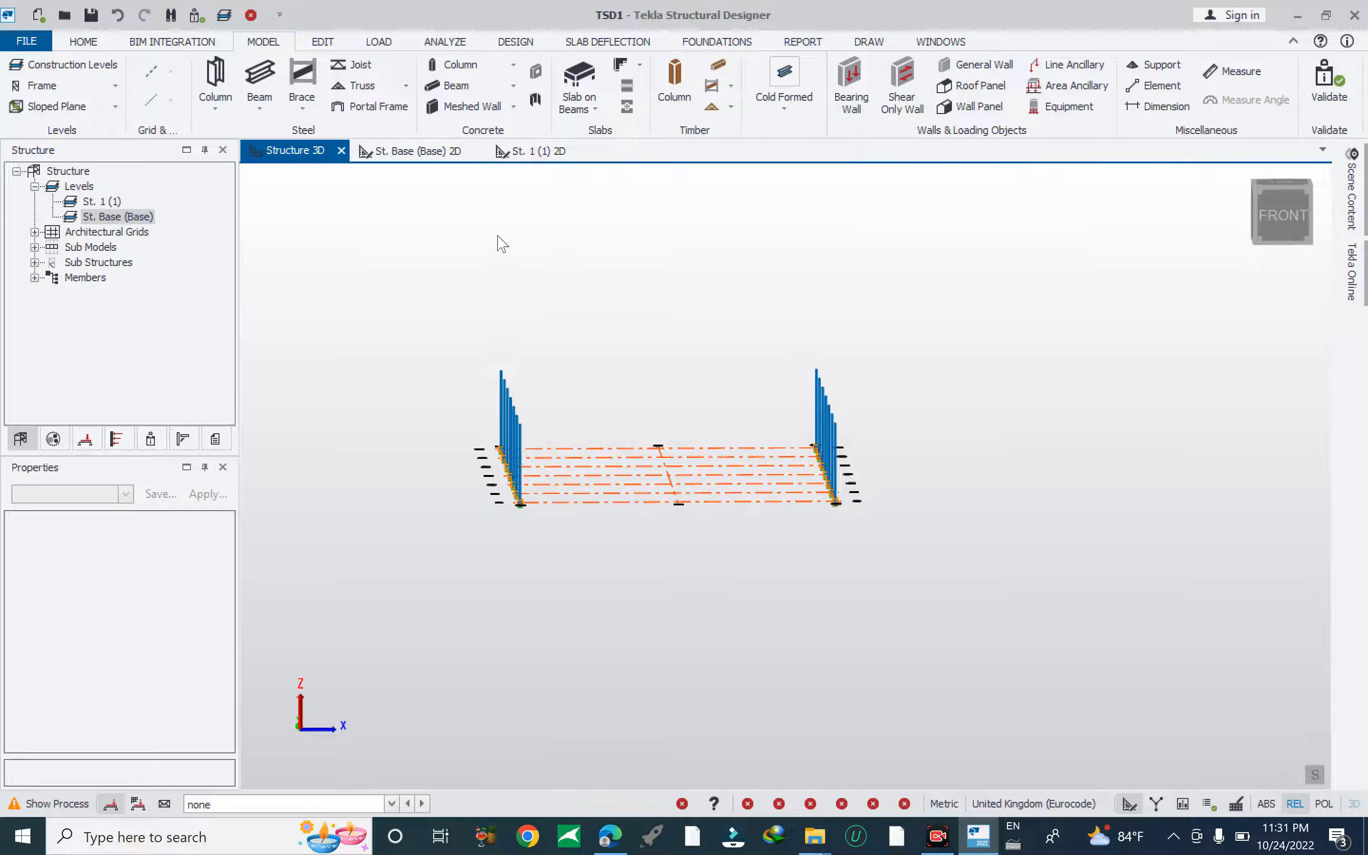
{"action": "left_click", "coordinate": [528, 152]}
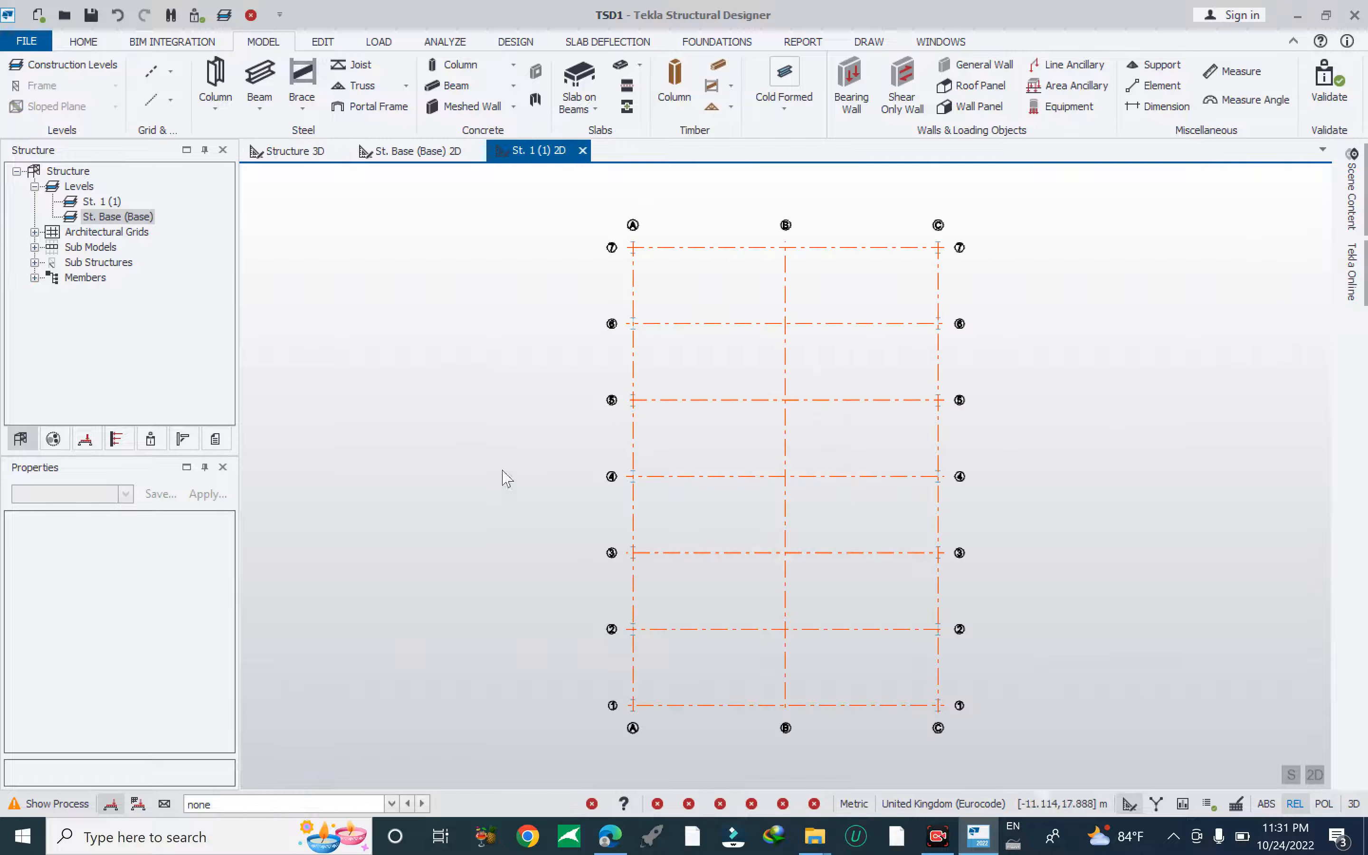
{"action": "left_click", "coordinate": [218, 74]}
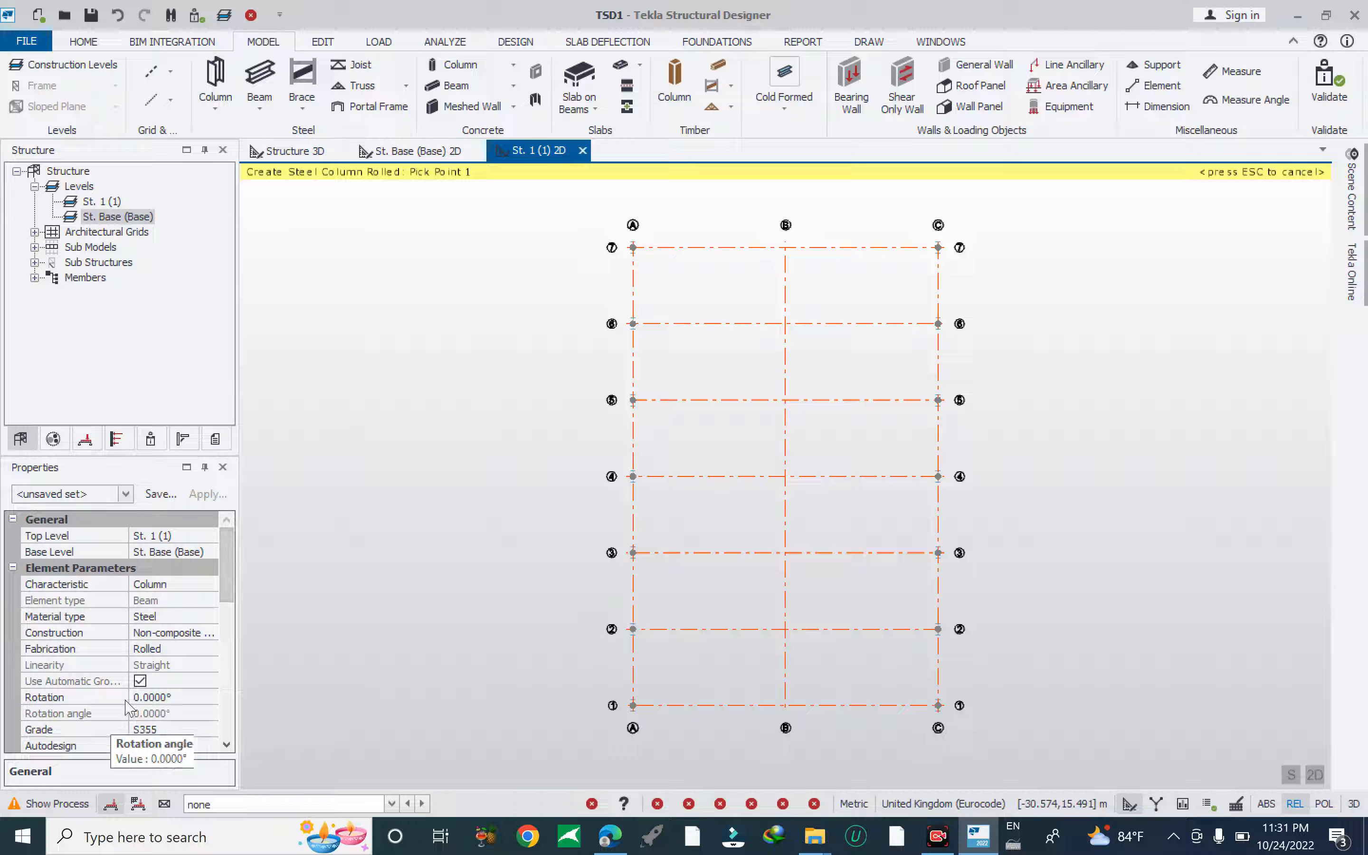
{"action": "key", "text": "Escape"}
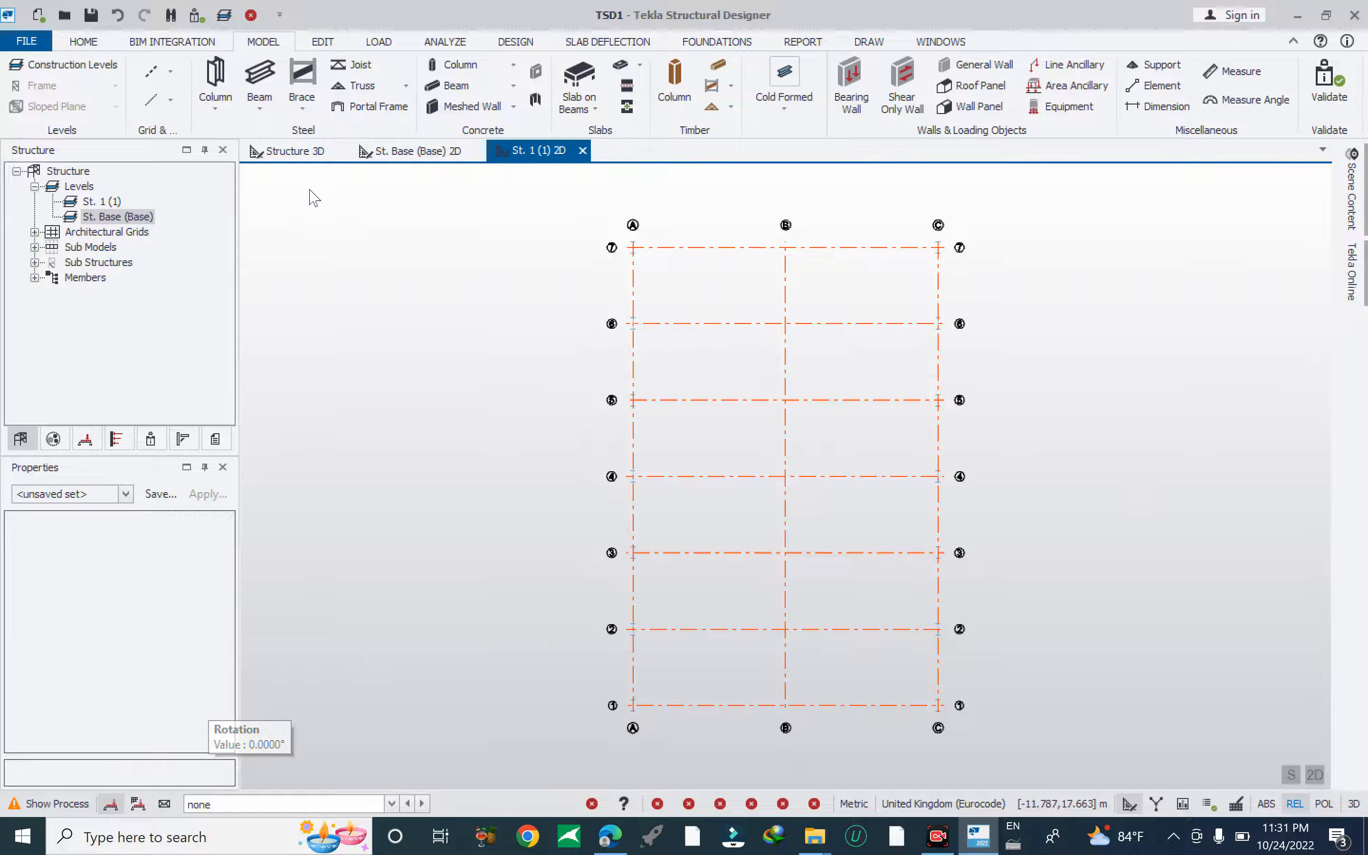
Select all the columns in the Structure 3D view and set their rotation to Angle with a rotation angle of 90°.
{"action": "left_click", "coordinate": [274, 150]}
{"action": "mouse_move", "coordinate": [606, 498]}
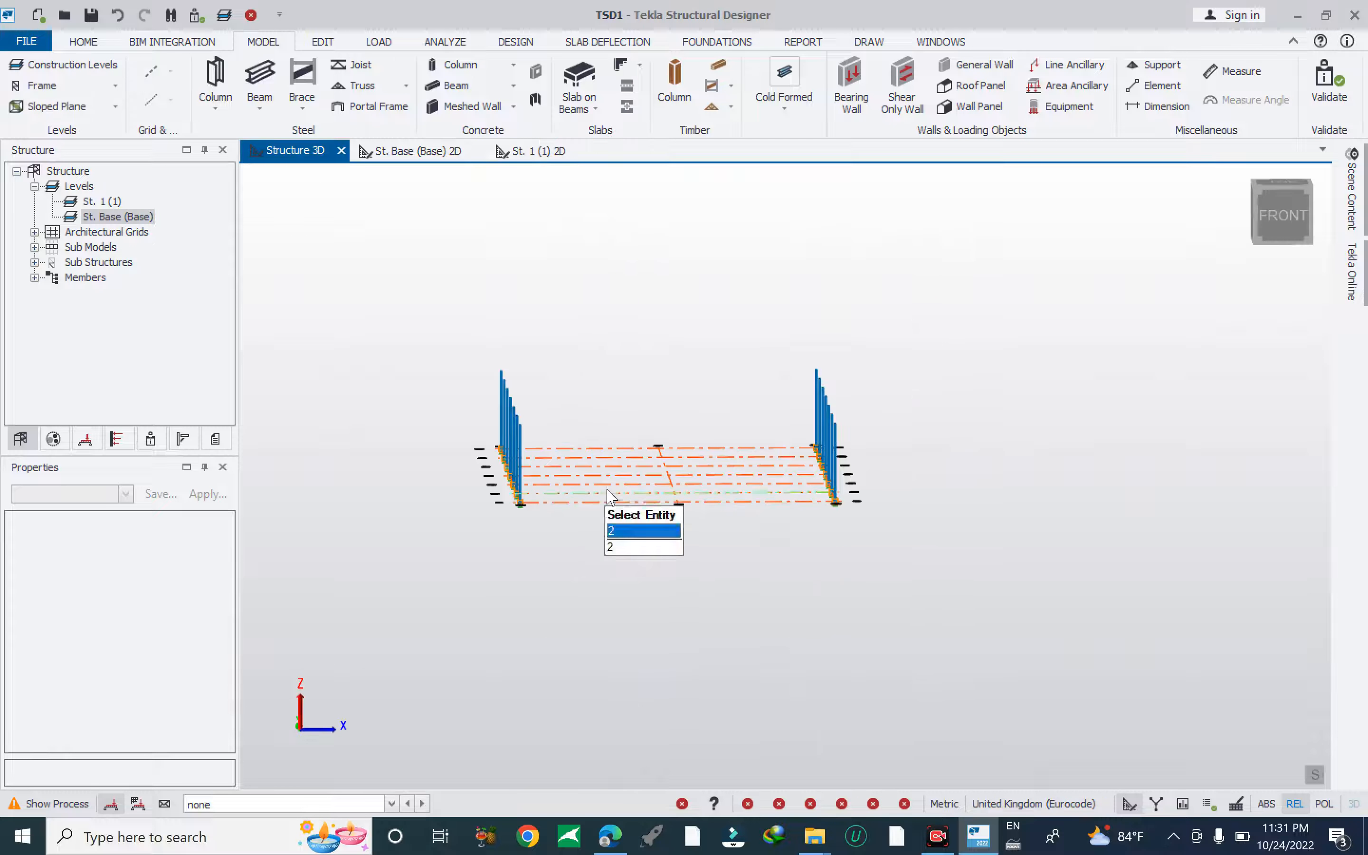
{"action": "scroll", "coordinate": [604, 492], "scroll_direction": "up", "scroll_amount": 3}
{"action": "right_click_drag", "start_coordinate": [605, 491], "coordinate": [594, 593]}
{"action": "left_click_drag", "start_coordinate": [1040, 325], "coordinate": [349, 405]}
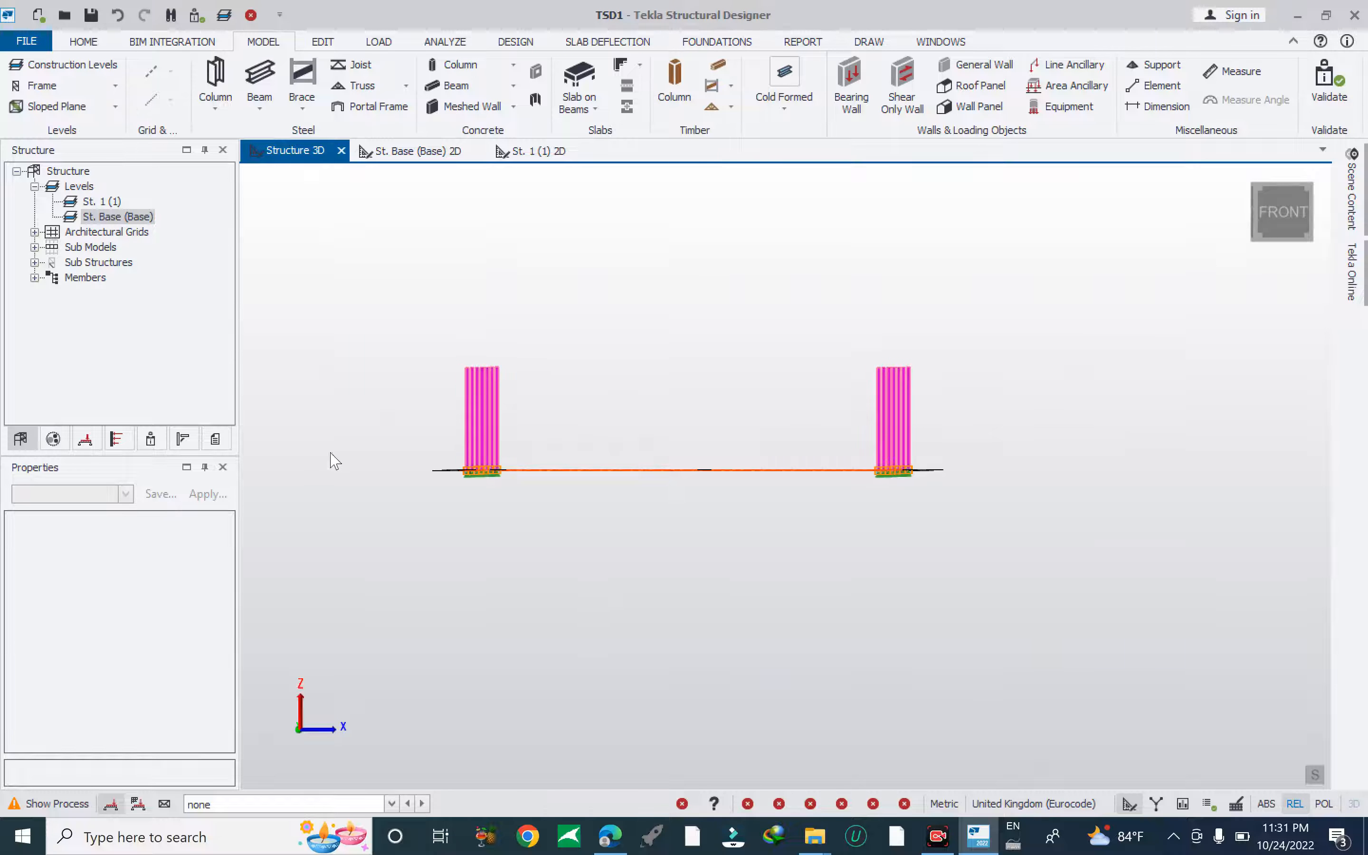
{"action": "scroll", "coordinate": [226, 600], "scroll_direction": "down", "scroll_amount": 3}
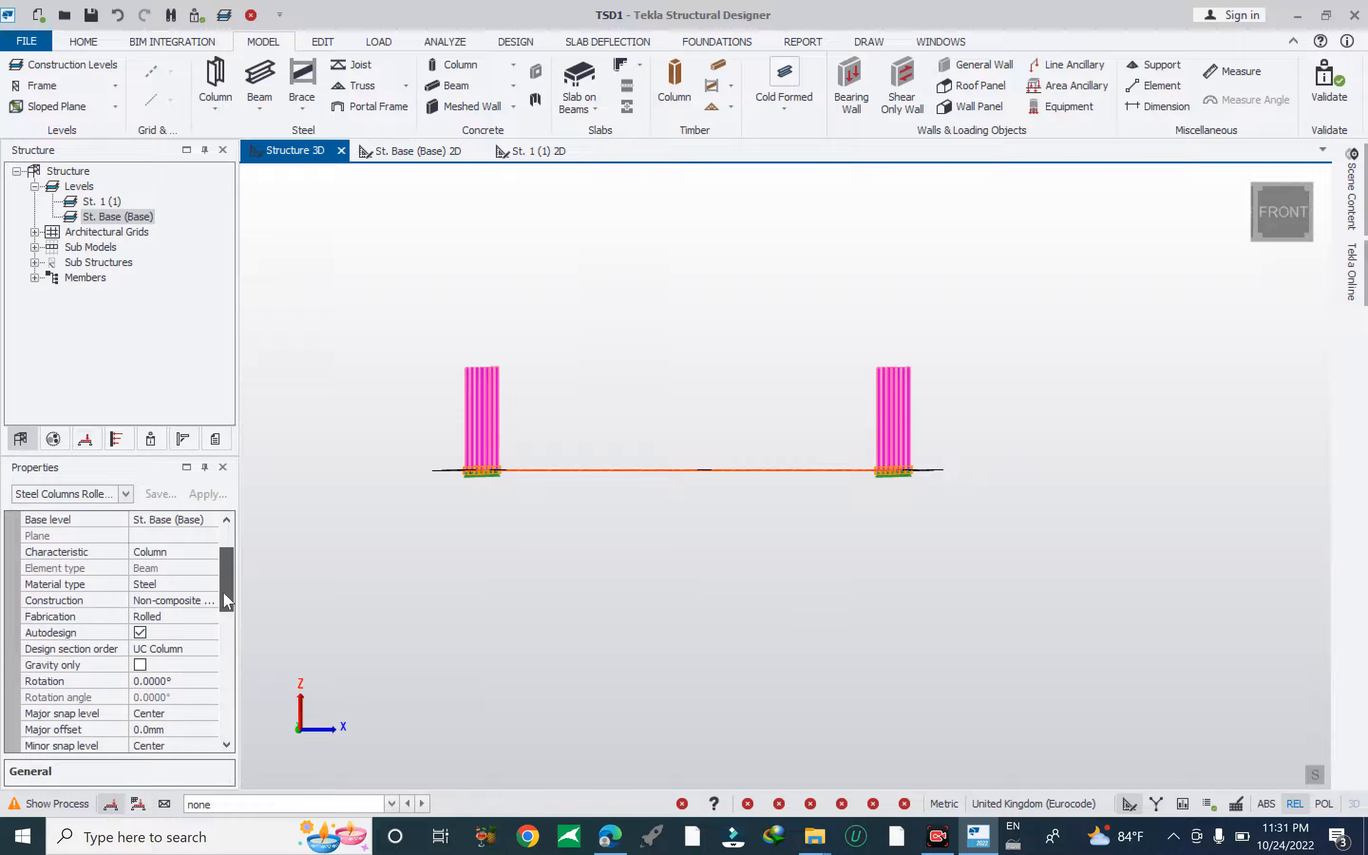
{"action": "scroll", "coordinate": [226, 599], "scroll_direction": "down", "scroll_amount": 1}
{"action": "left_click", "coordinate": [187, 632]}
{"action": "left_click", "coordinate": [209, 633]}
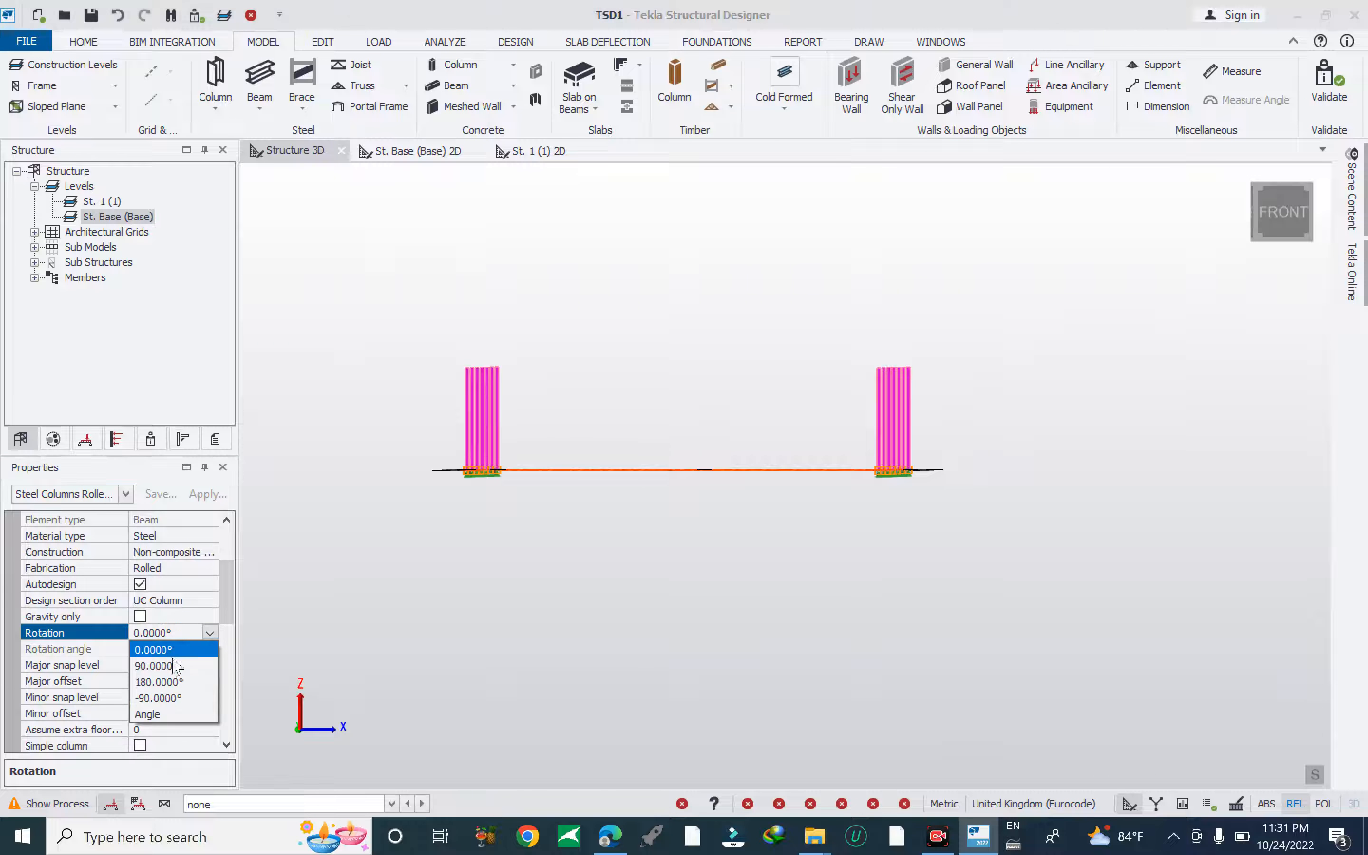
{"action": "left_click", "coordinate": [148, 714]}
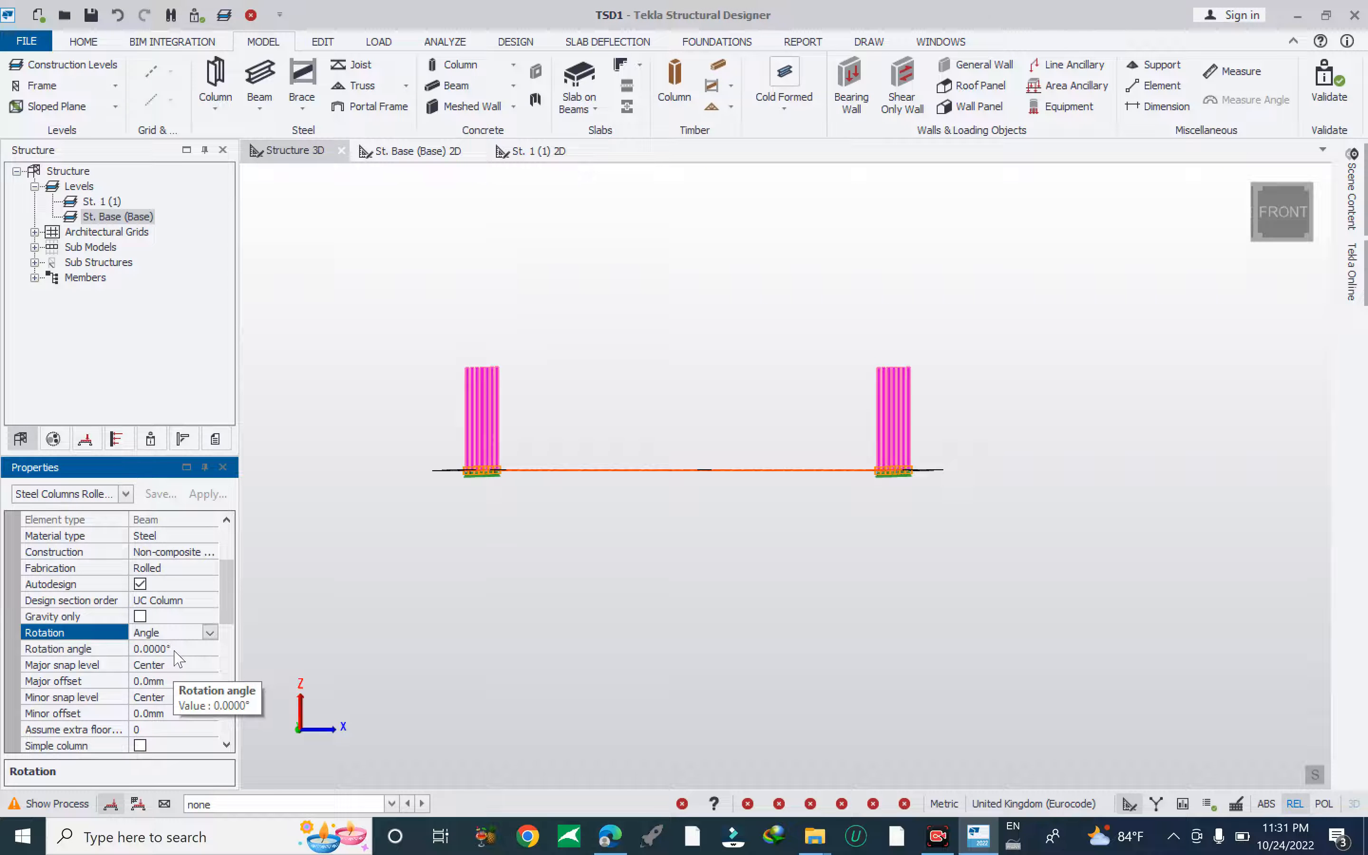
{"action": "left_click", "coordinate": [175, 650]}
{"action": "type", "text": "90"}
{"action": "key", "text": "Return"}
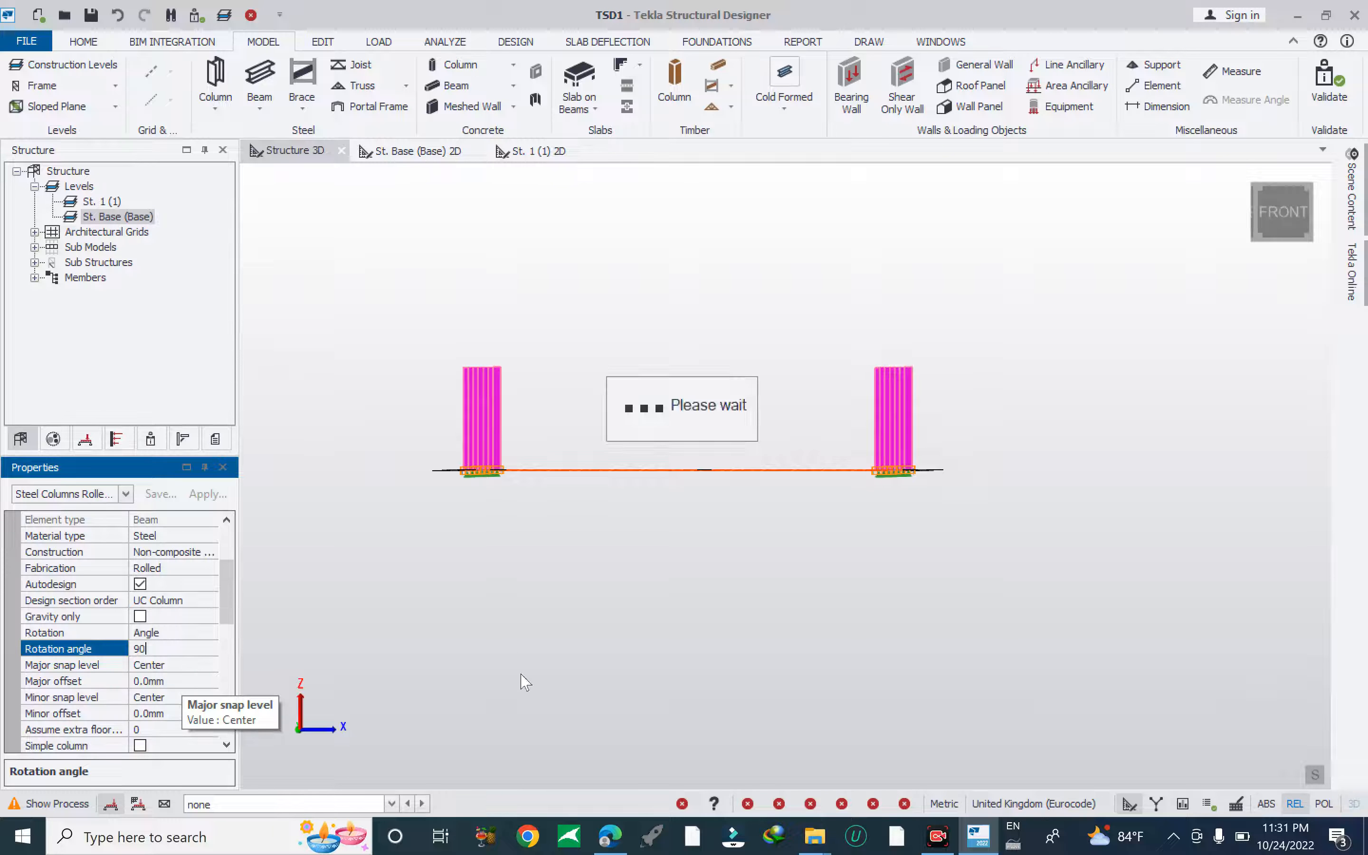
Clear the selection and check the orientation of the rotated columns along both sides of the 3D model.
{"action": "right_click_drag", "start_coordinate": [643, 578], "coordinate": [782, 642]}
{"action": "scroll", "coordinate": [782, 642], "scroll_direction": "up", "scroll_amount": 5}
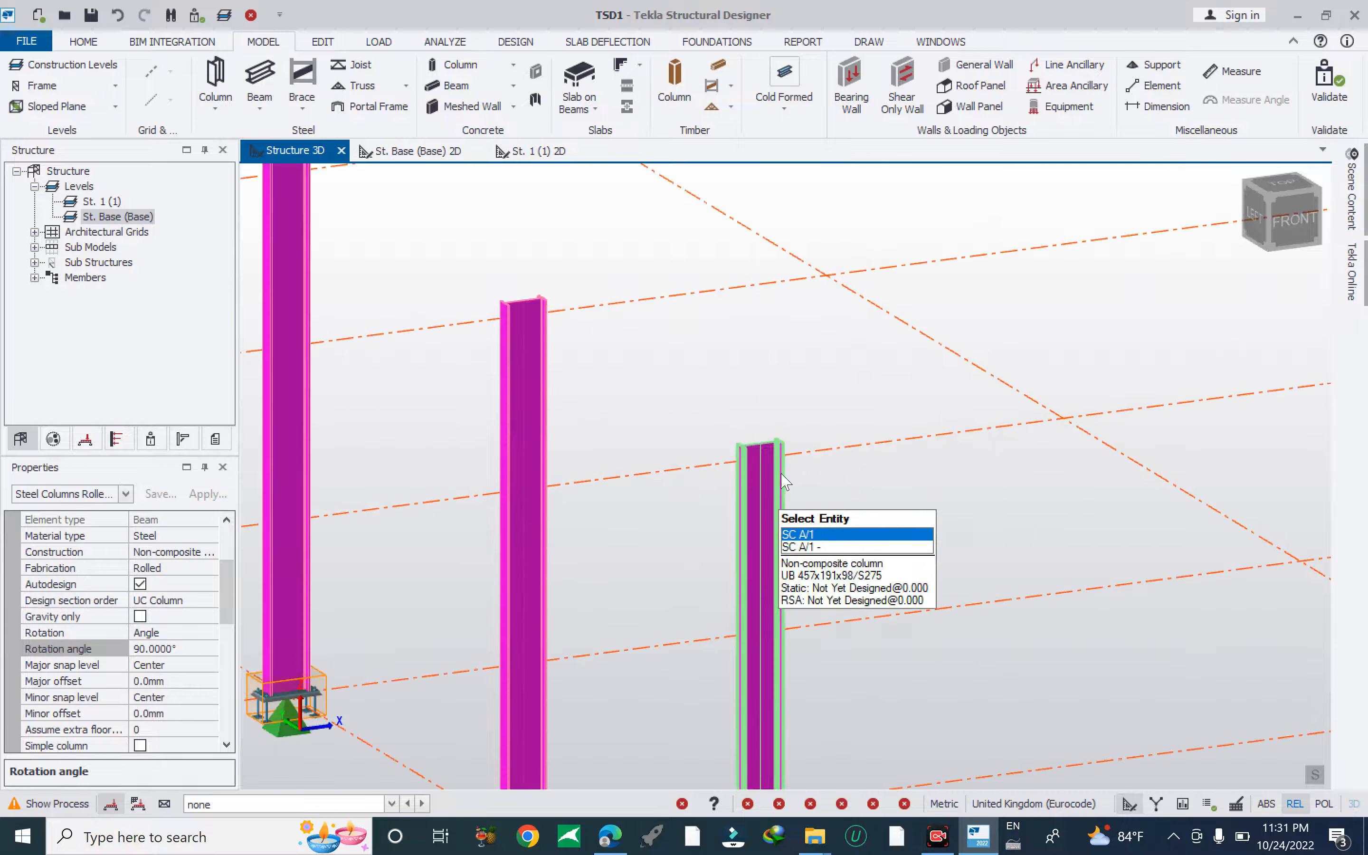
{"action": "scroll", "coordinate": [706, 480], "scroll_direction": "down", "scroll_amount": 8}
{"action": "key", "text": "Escape"}
{"action": "scroll", "coordinate": [1020, 452], "scroll_direction": "up", "scroll_amount": 8}
{"action": "scroll", "coordinate": [881, 472], "scroll_direction": "down", "scroll_amount": 6}
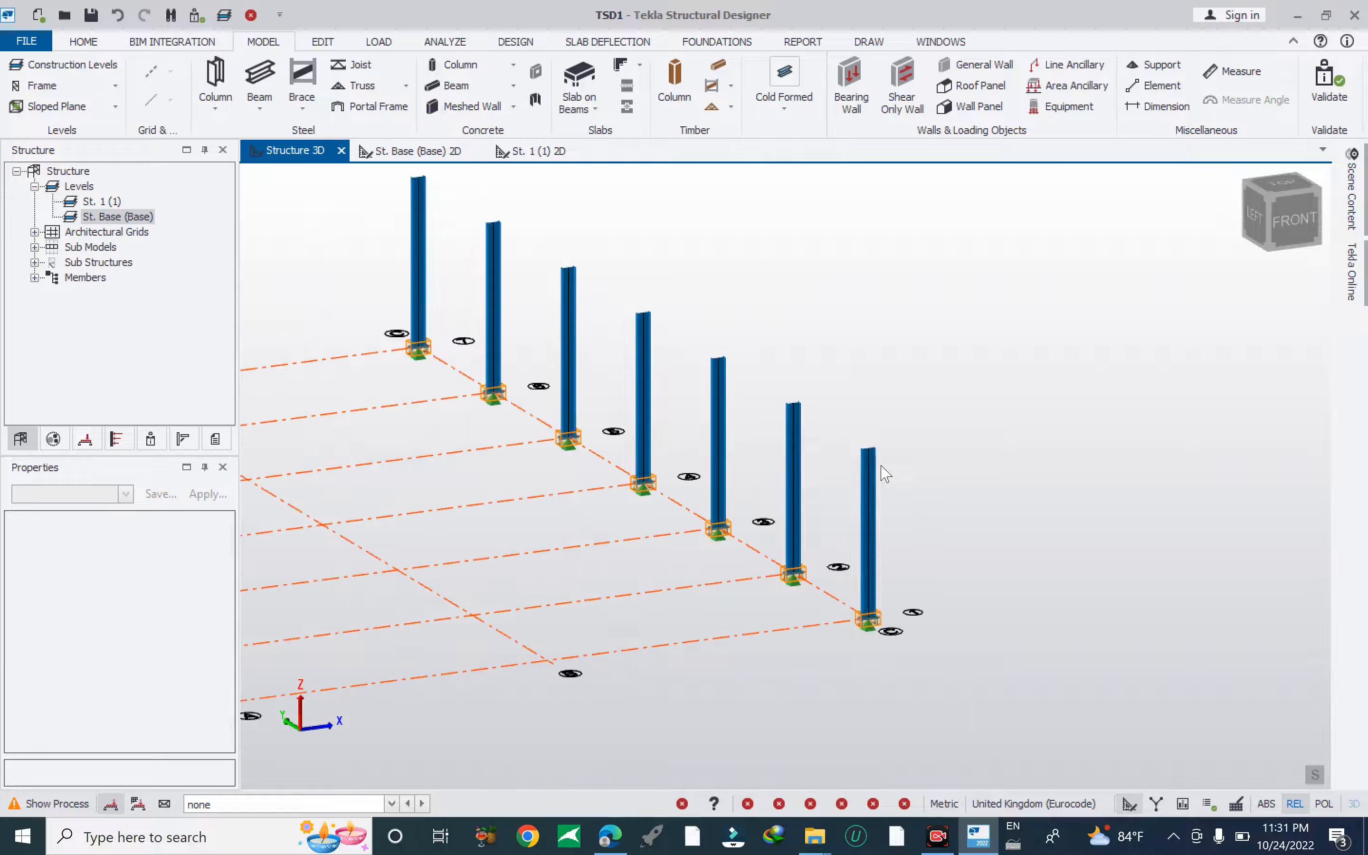
{"action": "scroll", "coordinate": [568, 306], "scroll_direction": "up", "scroll_amount": 6}
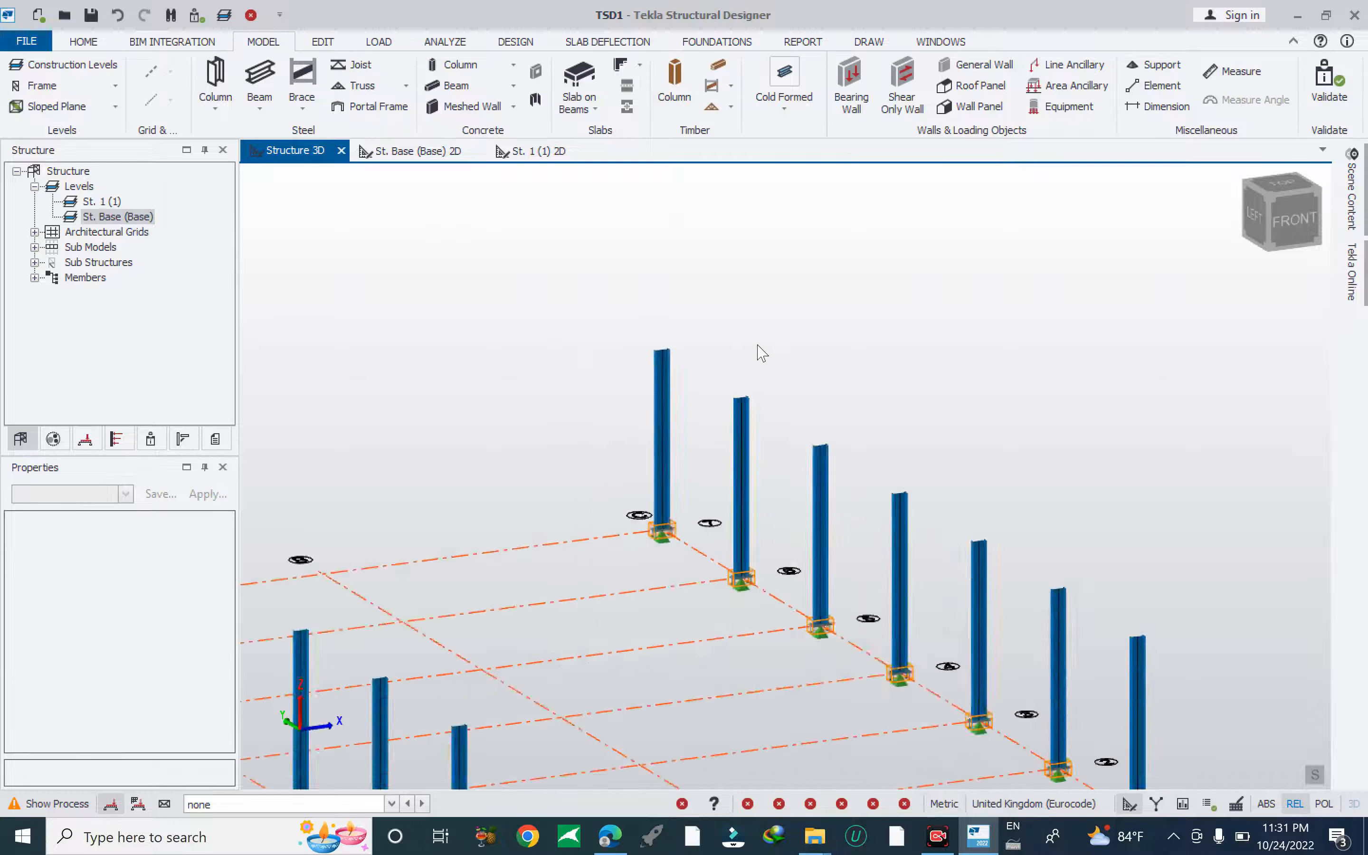
{"action": "scroll", "coordinate": [758, 351], "scroll_direction": "down", "scroll_amount": 5}
{"action": "scroll", "coordinate": [443, 427], "scroll_direction": "up", "scroll_amount": 3}
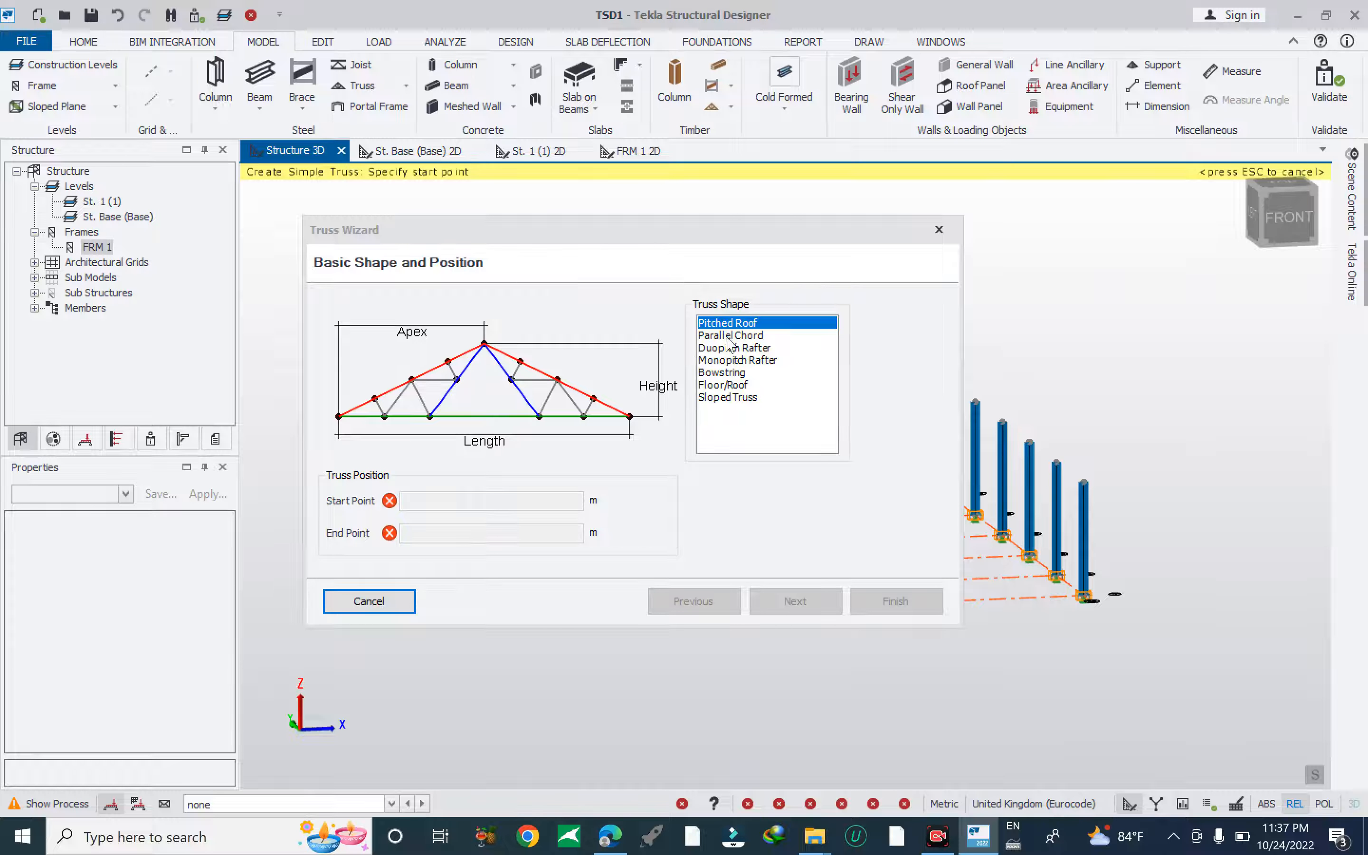
Preview the available truss shapes in the Truss Wizard, comparing their chord and web layouts.
{"action": "left_click", "coordinate": [729, 336]}
{"action": "left_click", "coordinate": [729, 347]}
{"action": "left_click", "coordinate": [729, 359]}
{"action": "key", "text": "Down"}
{"action": "key", "text": "Down"}
{"action": "key", "text": "Down"}
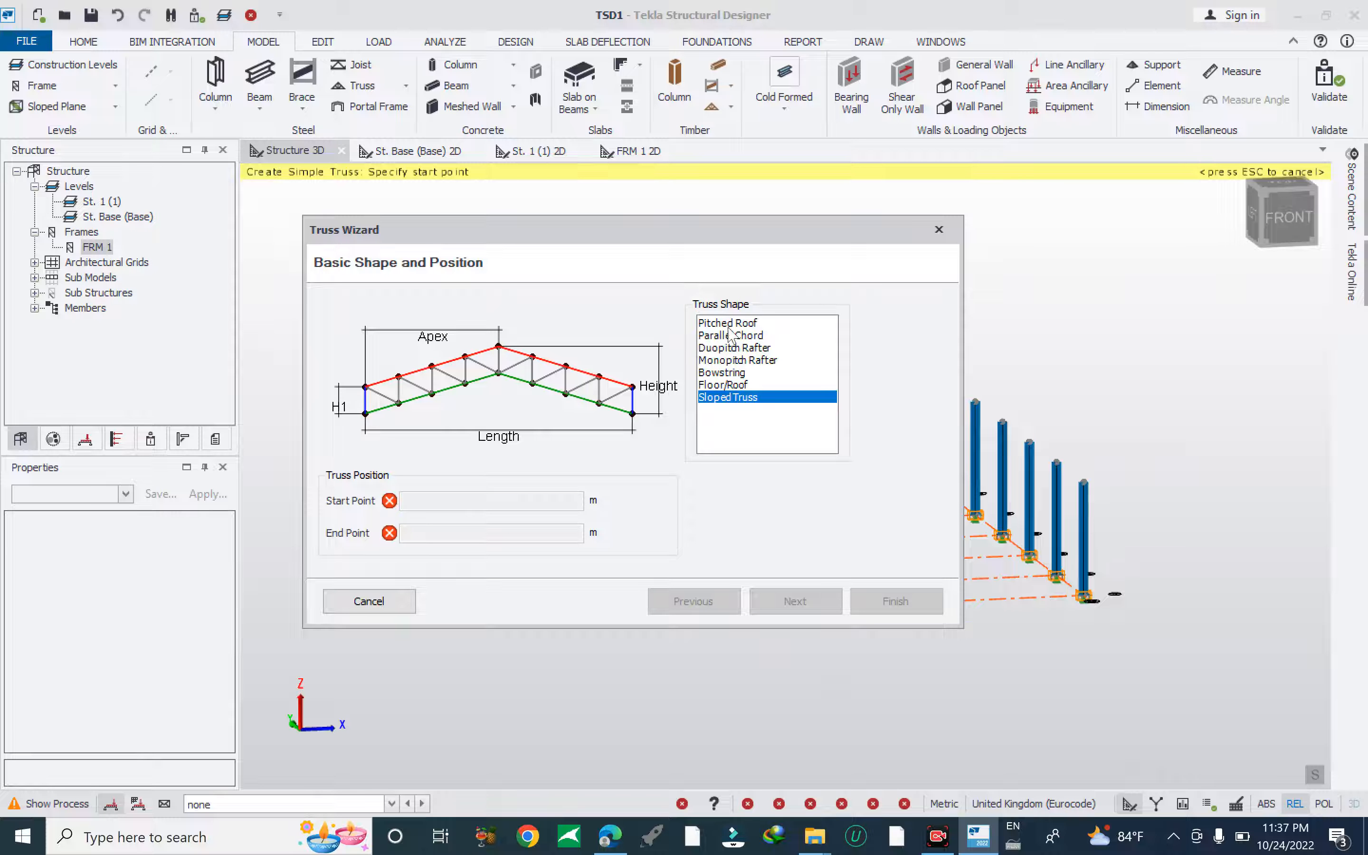
{"action": "left_click", "coordinate": [729, 326]}
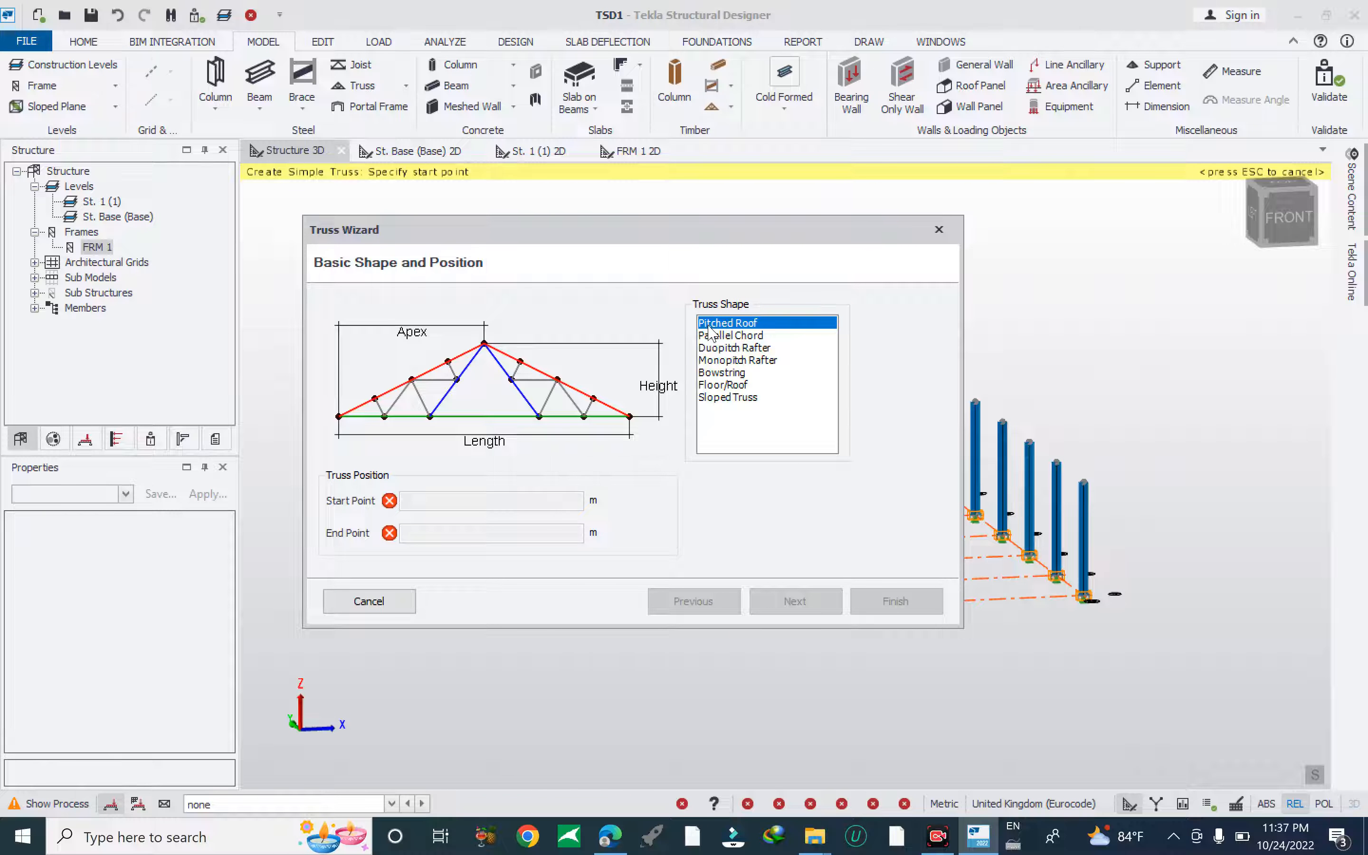
{"action": "left_click", "coordinate": [746, 335]}
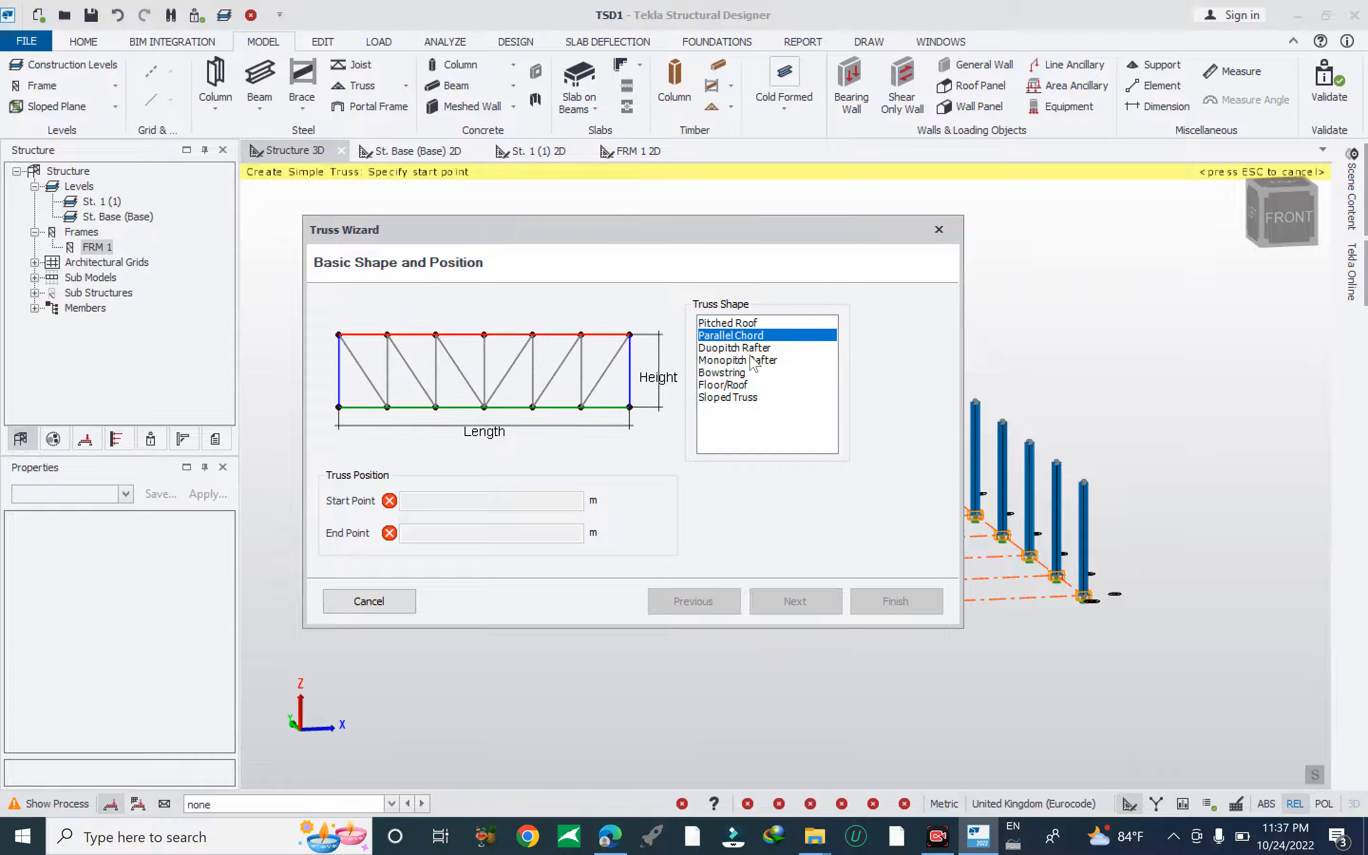
{"action": "left_click", "coordinate": [746, 347]}
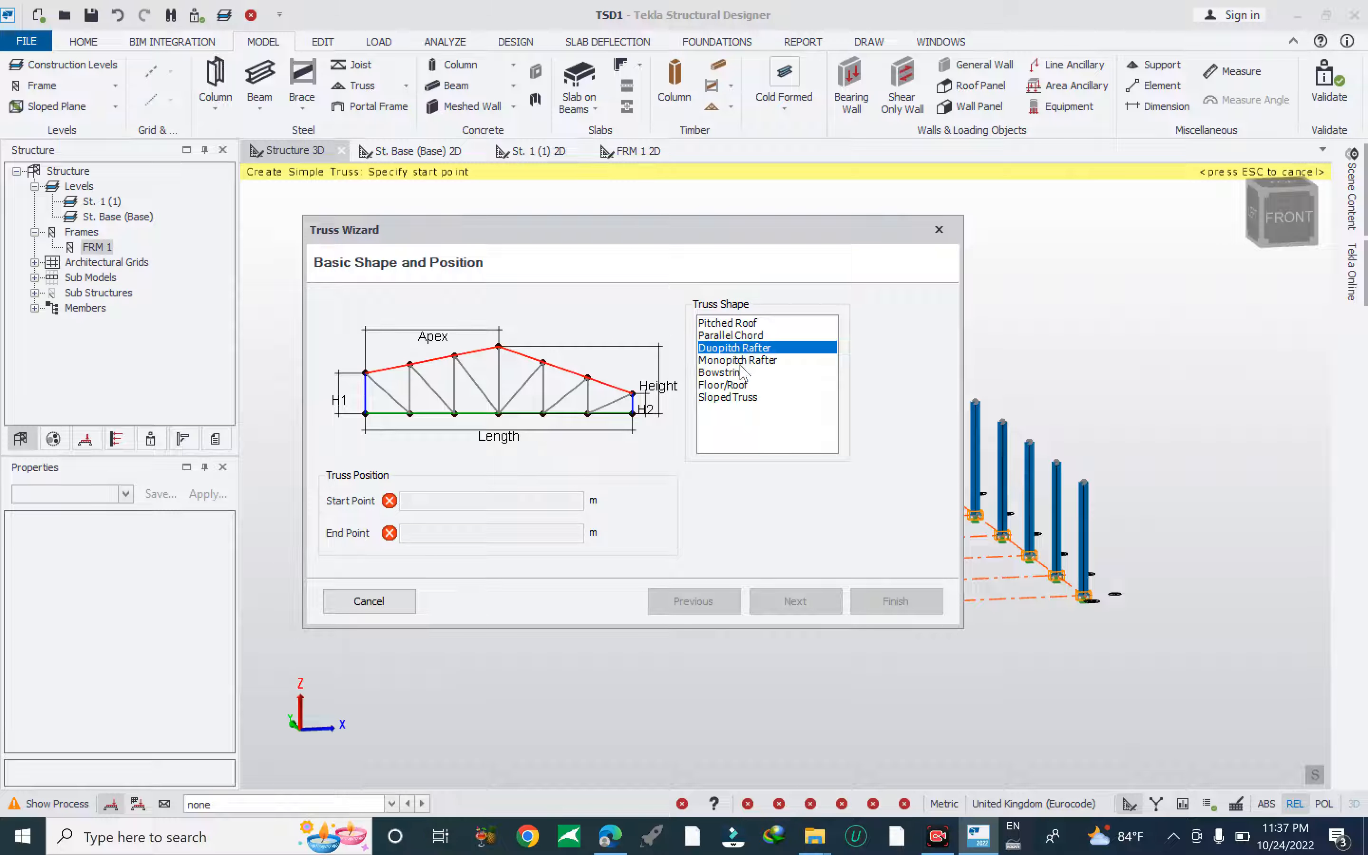
{"action": "left_click", "coordinate": [742, 362]}
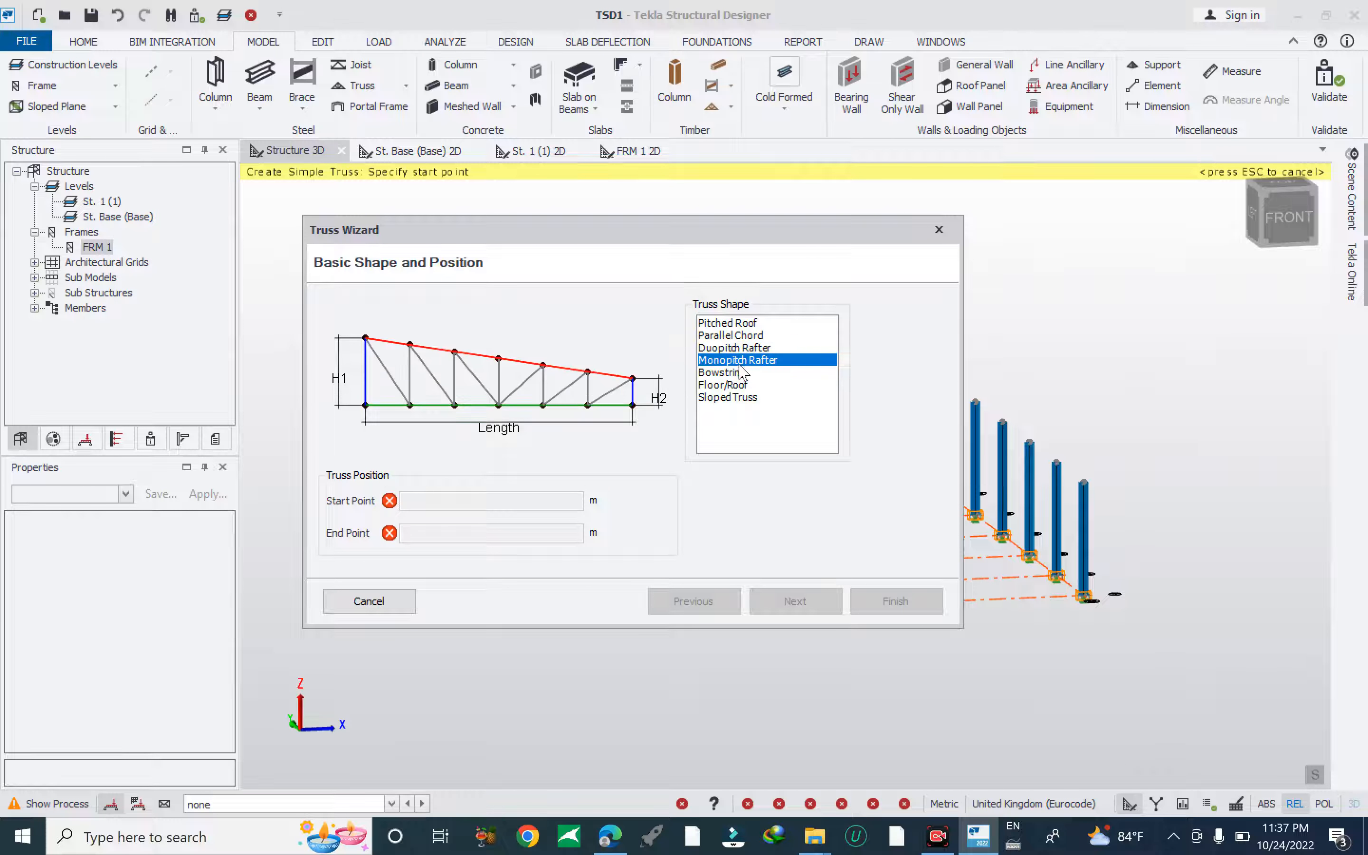
{"action": "left_click", "coordinate": [725, 386]}
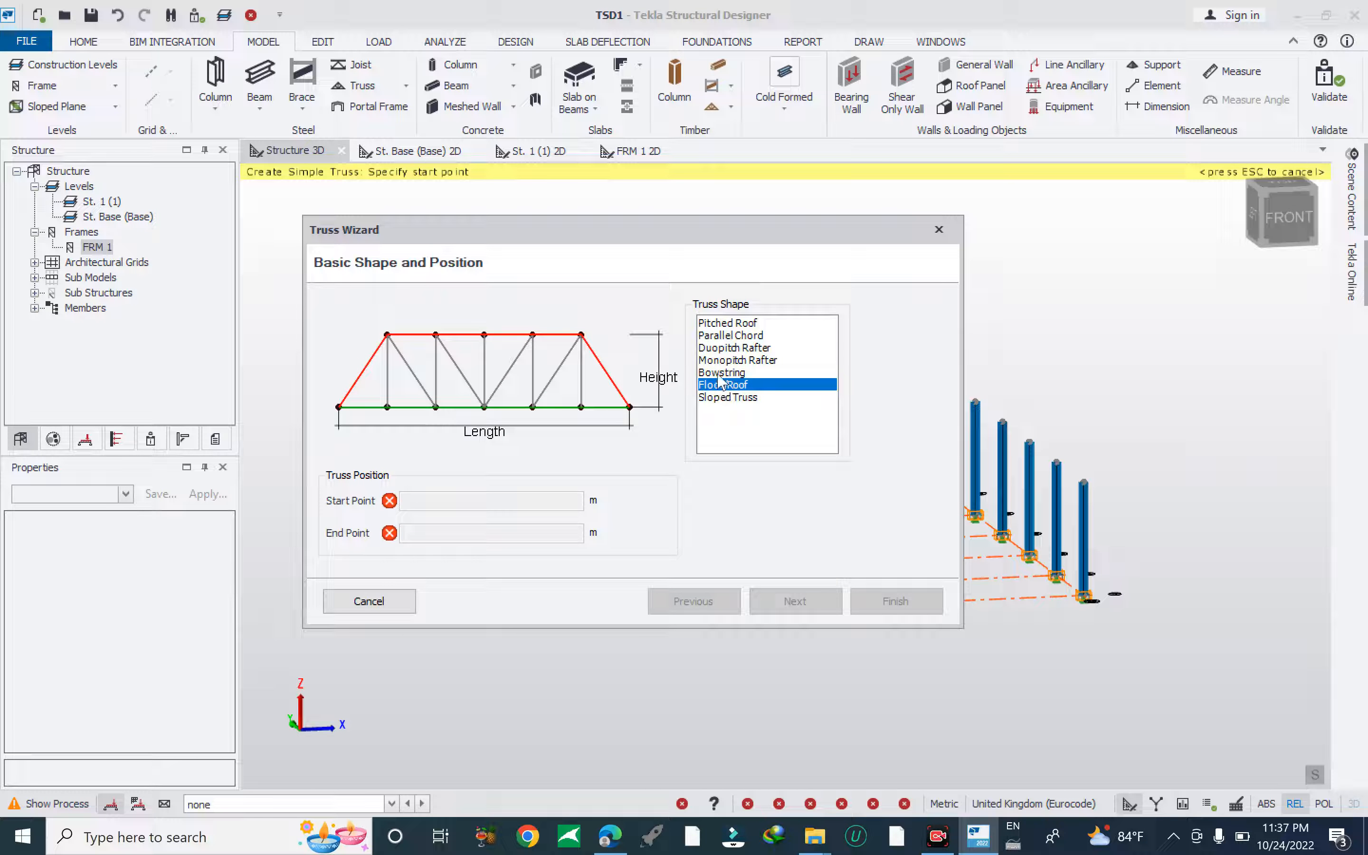
{"action": "left_click", "coordinate": [719, 374]}
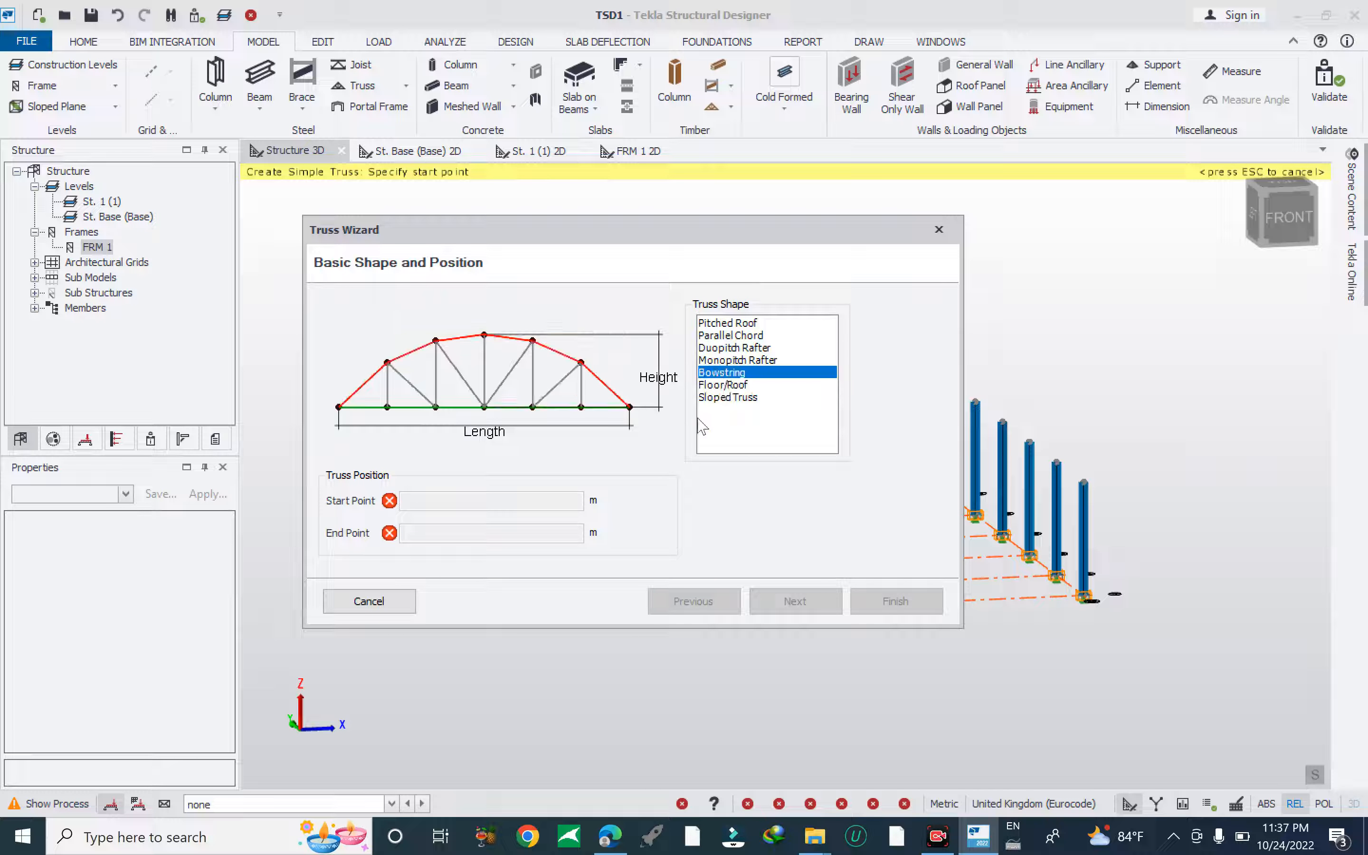
Choose the Sloped Truss shape and span it between the front column tops, from [24, 0, 6] to [0, 0, 6] m.
{"action": "left_click", "coordinate": [729, 398]}
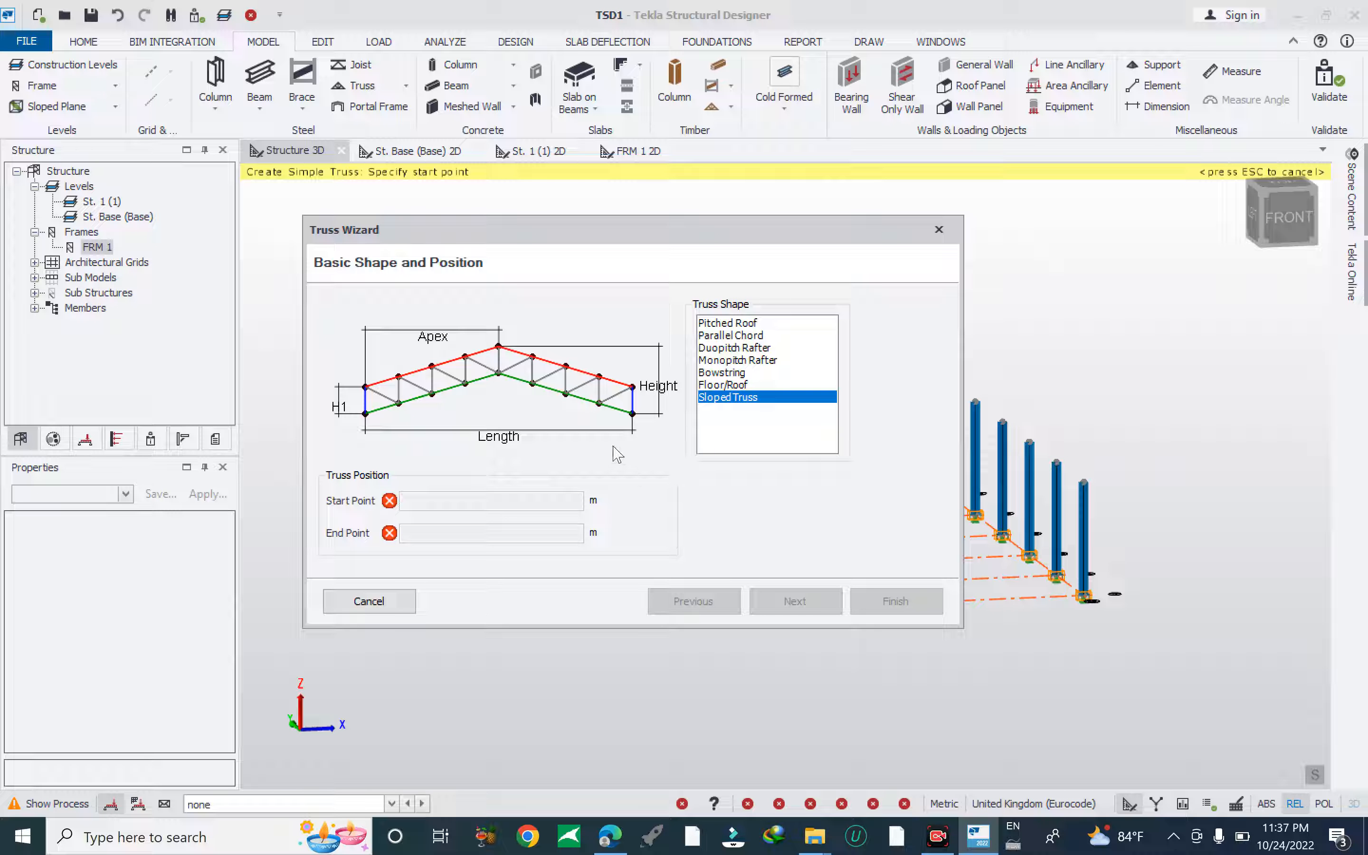
{"action": "left_click_drag", "start_coordinate": [700, 221], "coordinate": [219, 204]}
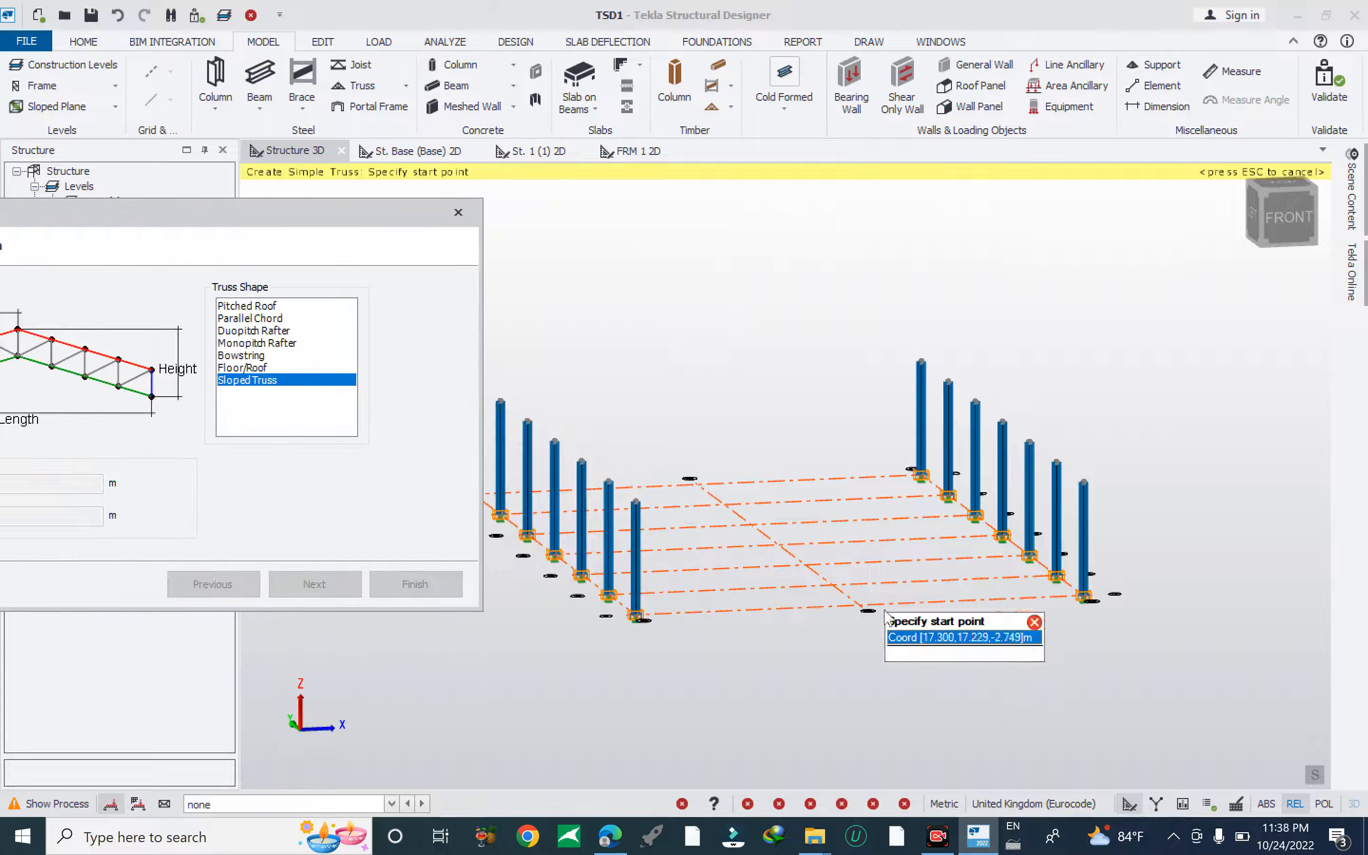
{"action": "scroll", "coordinate": [1009, 401], "scroll_direction": "down", "scroll_amount": 2}
{"action": "right_click_drag", "start_coordinate": [1045, 466], "coordinate": [1108, 459]}
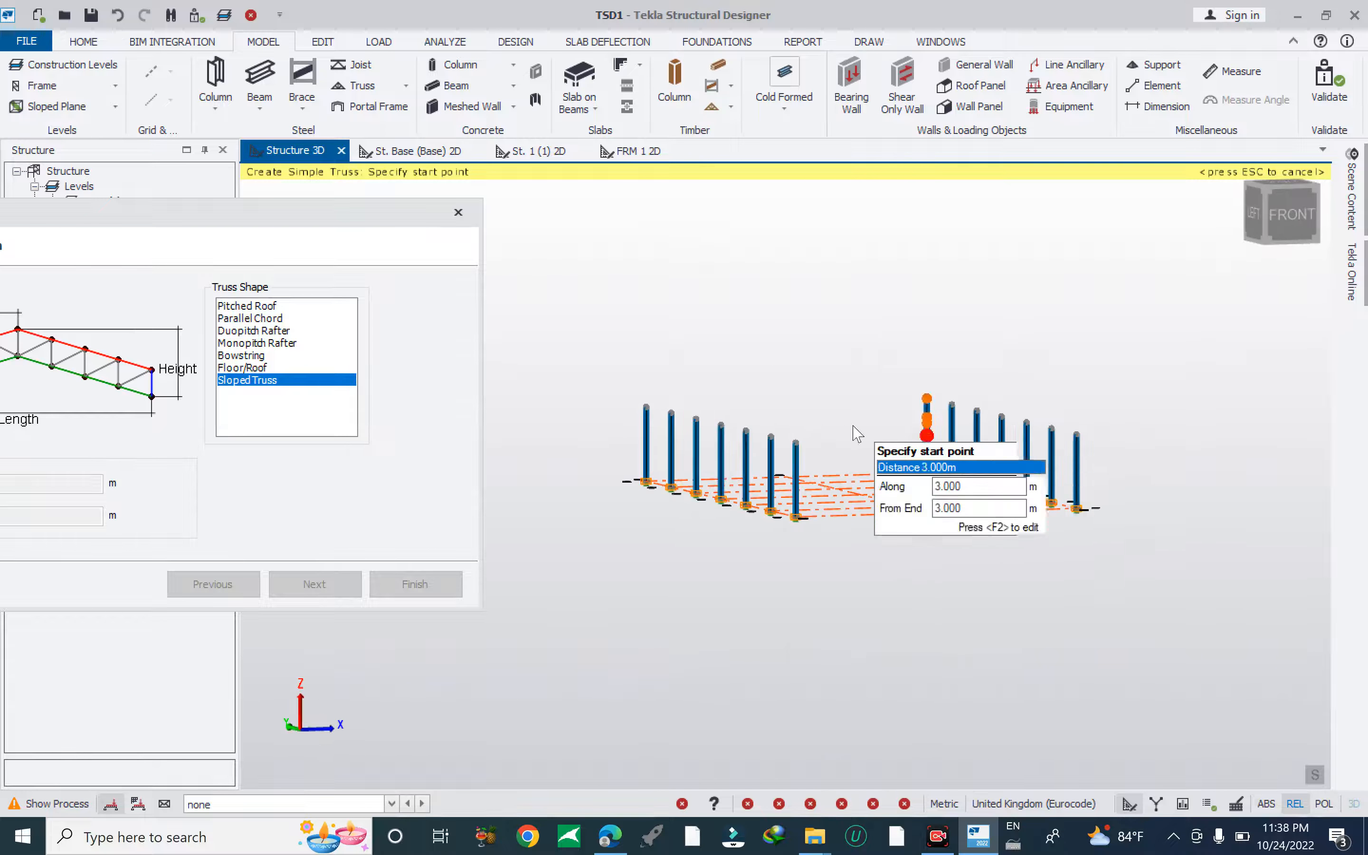
{"action": "scroll", "coordinate": [853, 428], "scroll_direction": "up", "scroll_amount": 2}
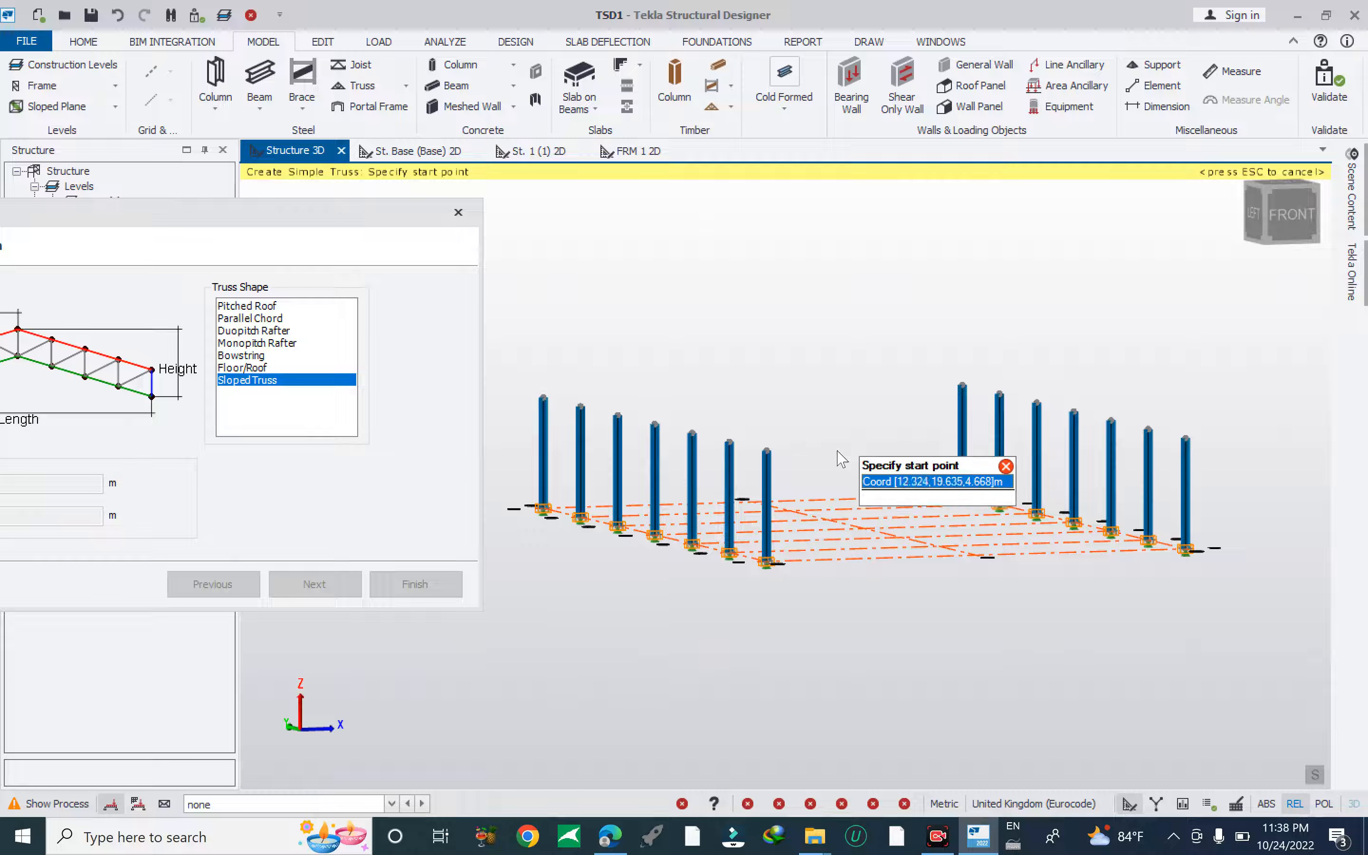
{"action": "left_click", "coordinate": [768, 452]}
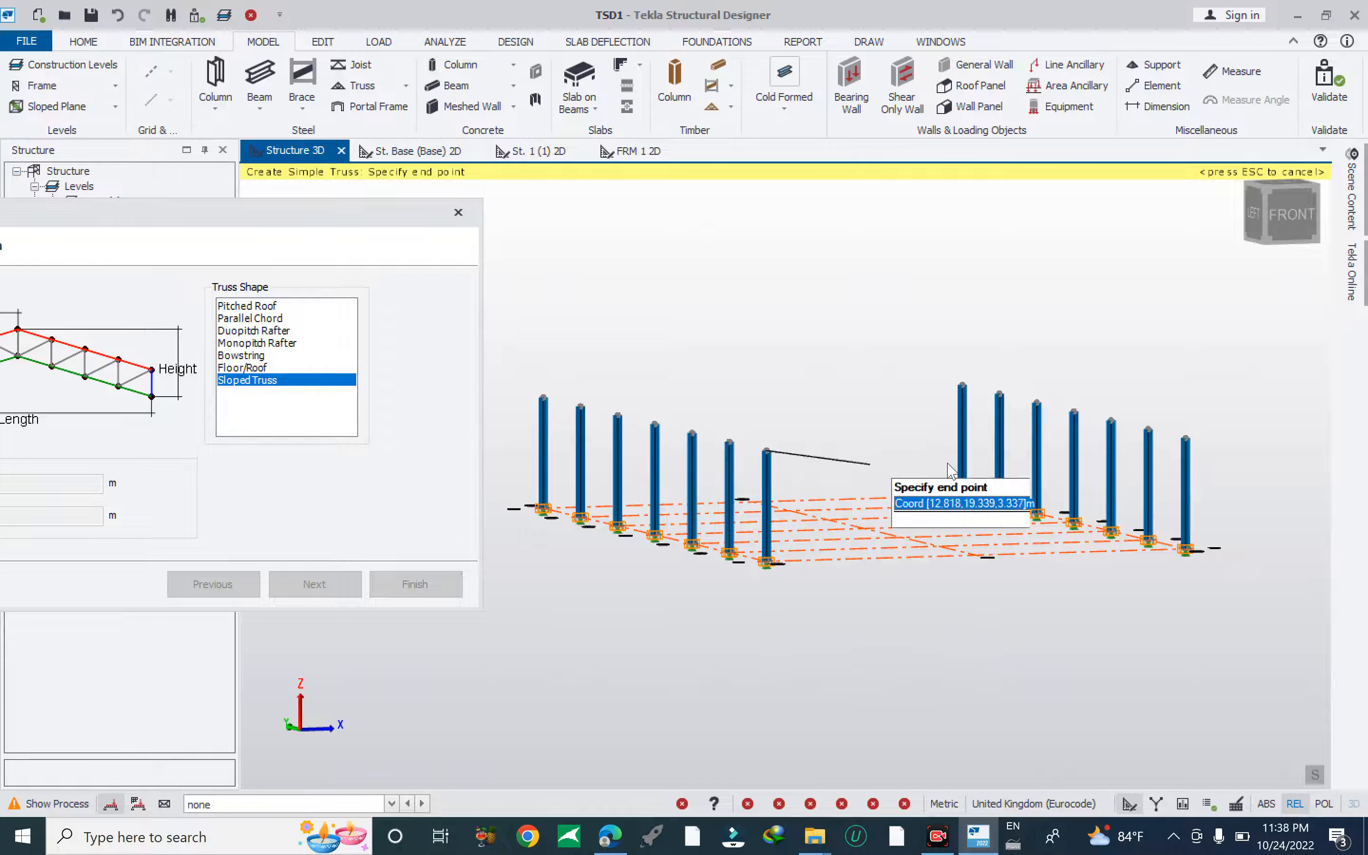
{"action": "left_click", "coordinate": [1185, 437]}
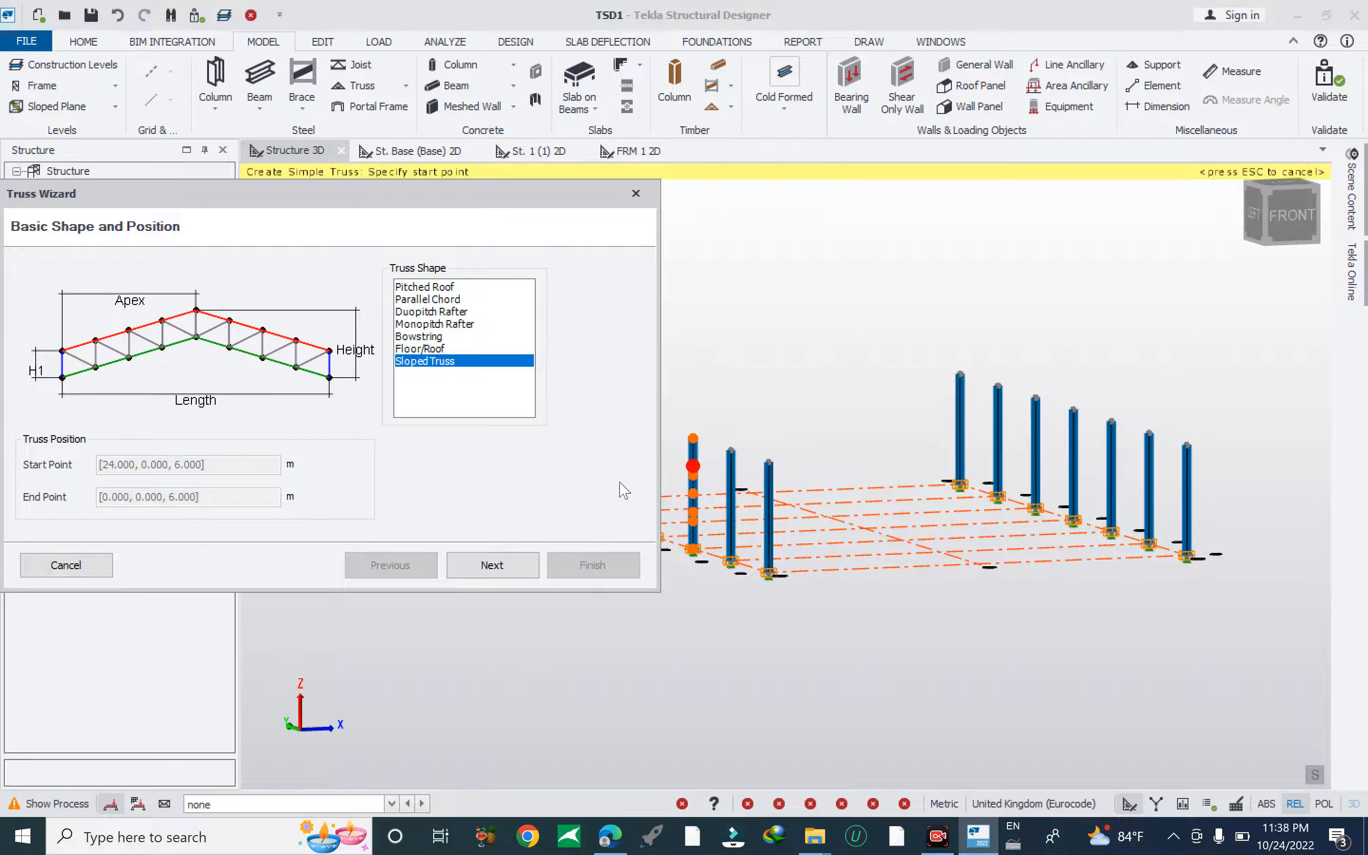
{"action": "left_click", "coordinate": [492, 564]}
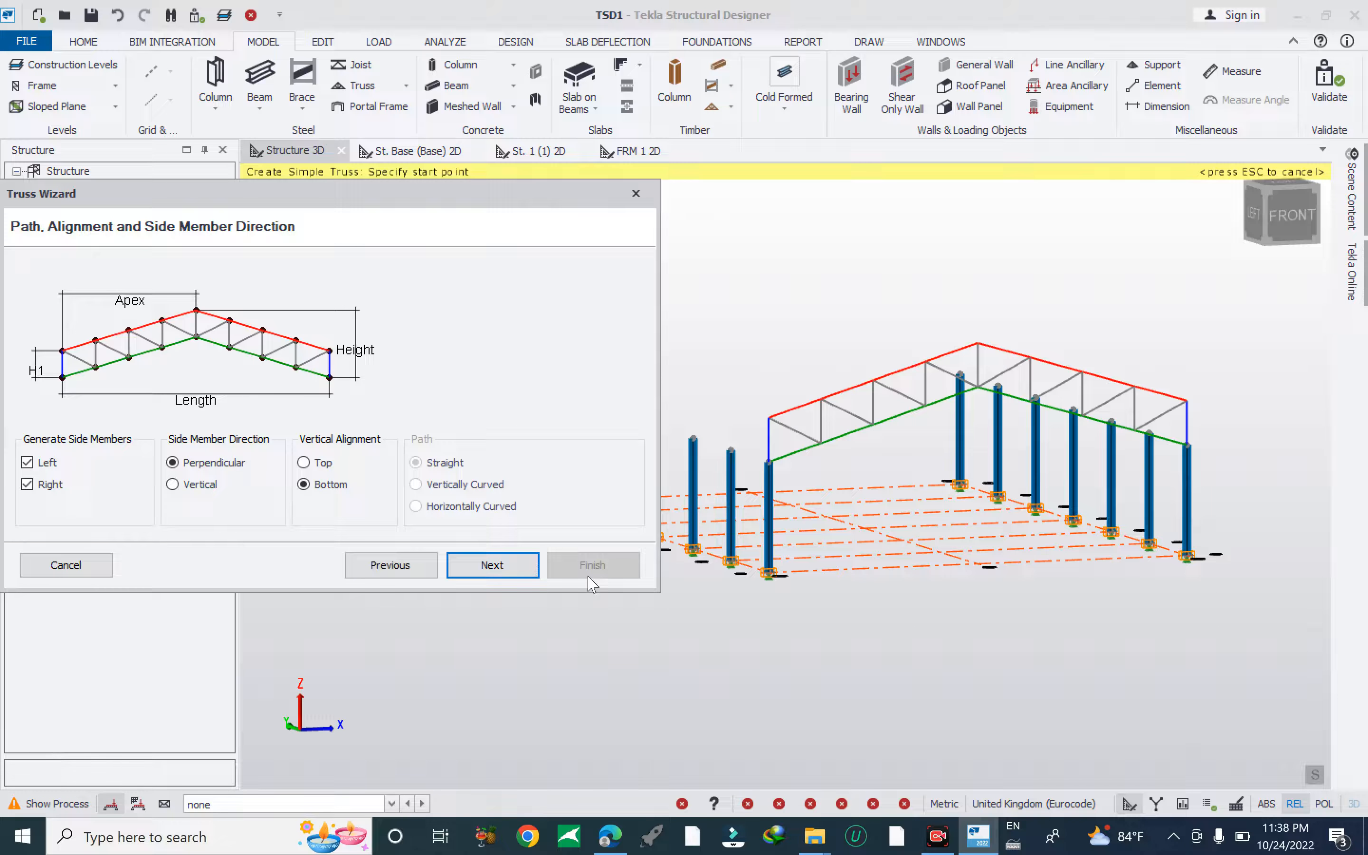
Compare the side member directions and vertical alignments, settling on Perpendicular side members and Bottom alignment for the truss.
{"action": "left_click_drag", "start_coordinate": [203, 209], "coordinate": [240, 221]}
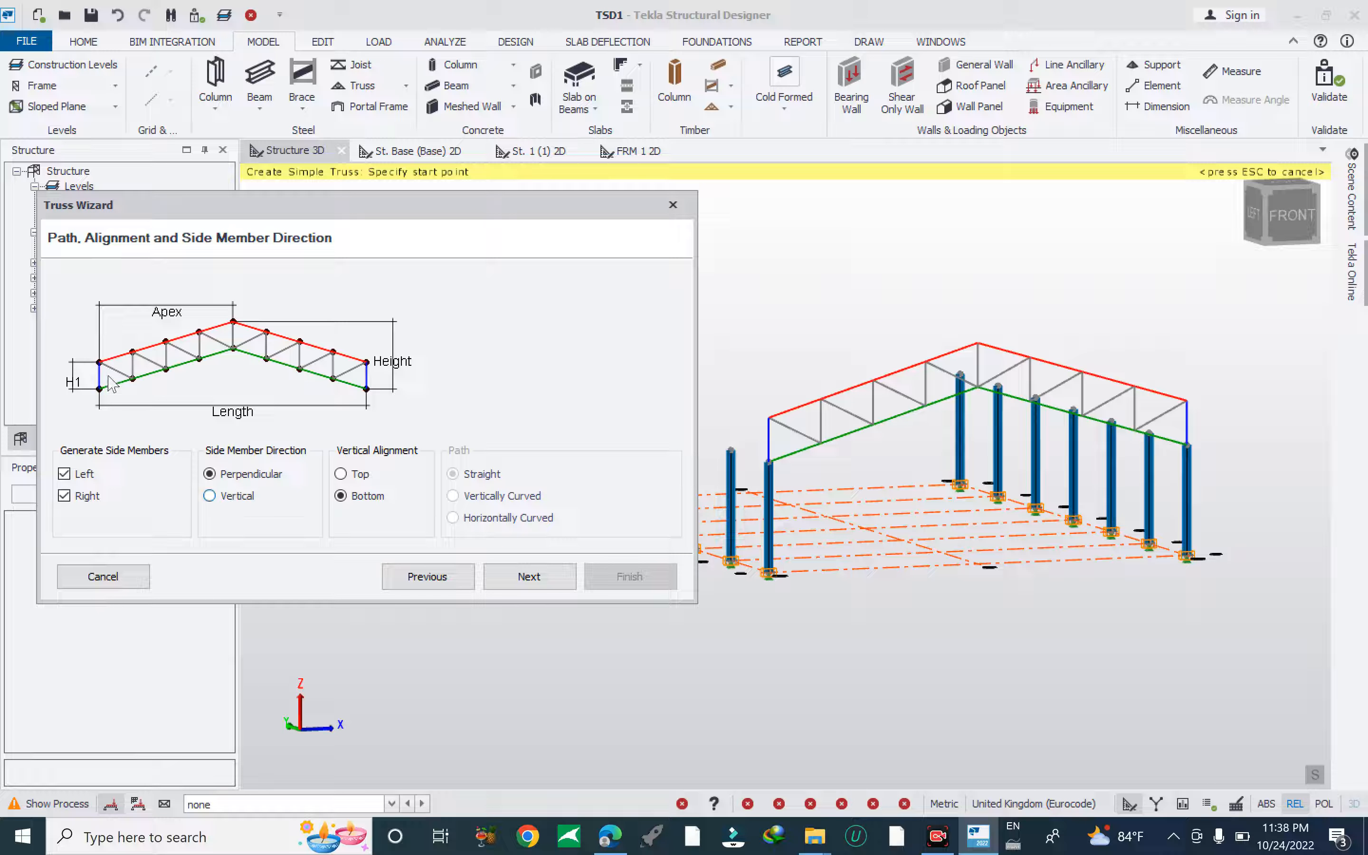
{"action": "left_click", "coordinate": [234, 498]}
{"action": "left_click", "coordinate": [246, 476]}
{"action": "left_click", "coordinate": [363, 475]}
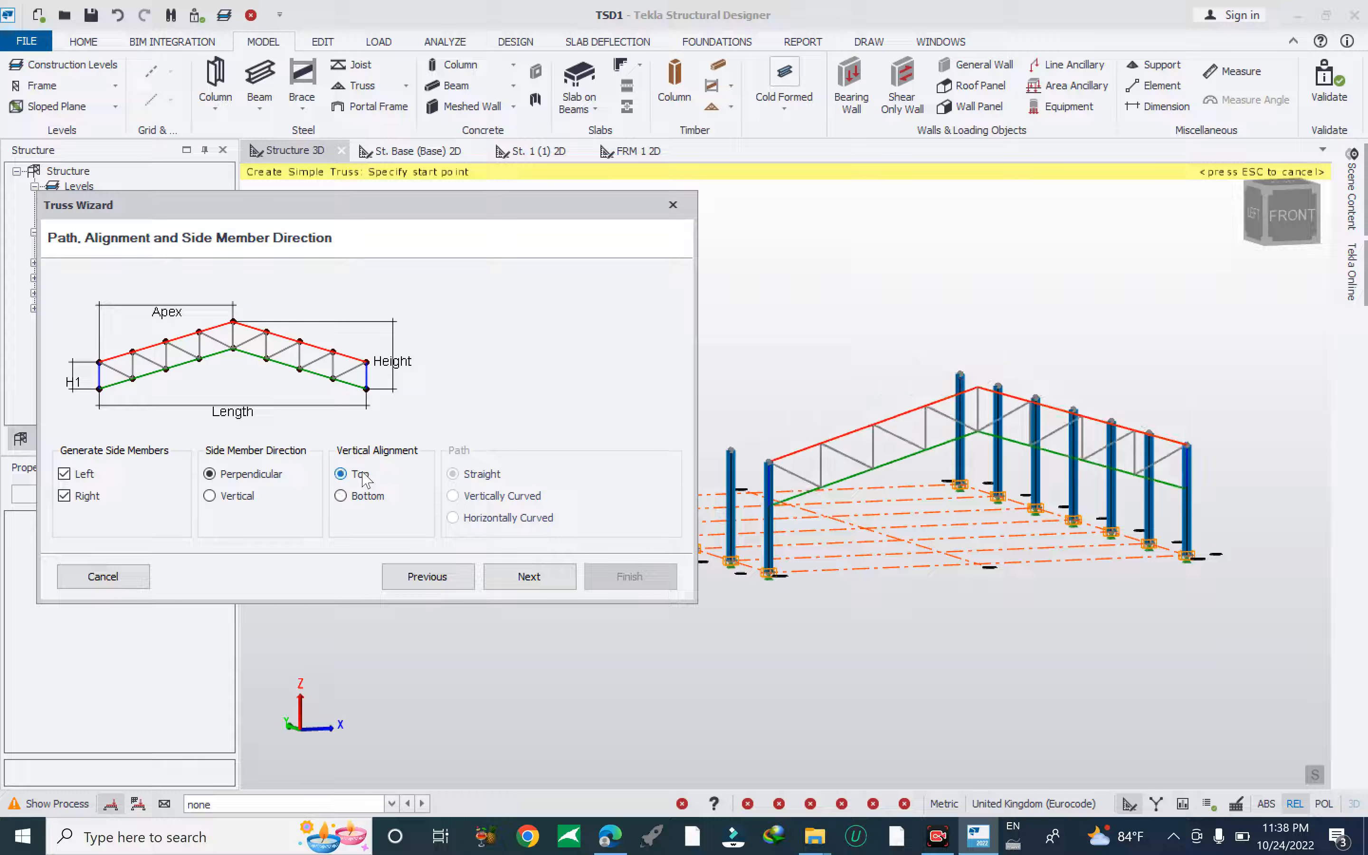
{"action": "left_click", "coordinate": [363, 496]}
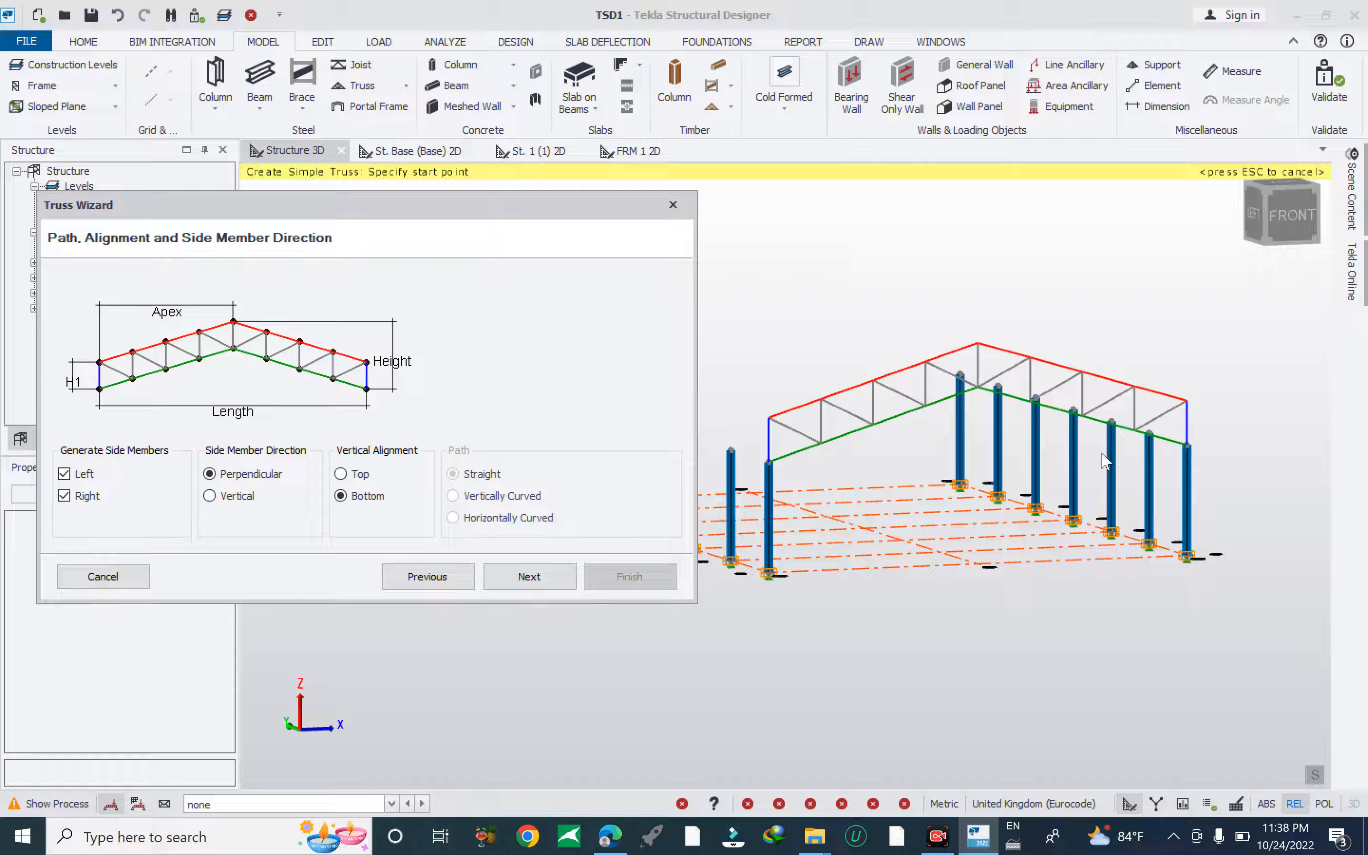
{"action": "left_click", "coordinate": [353, 474]}
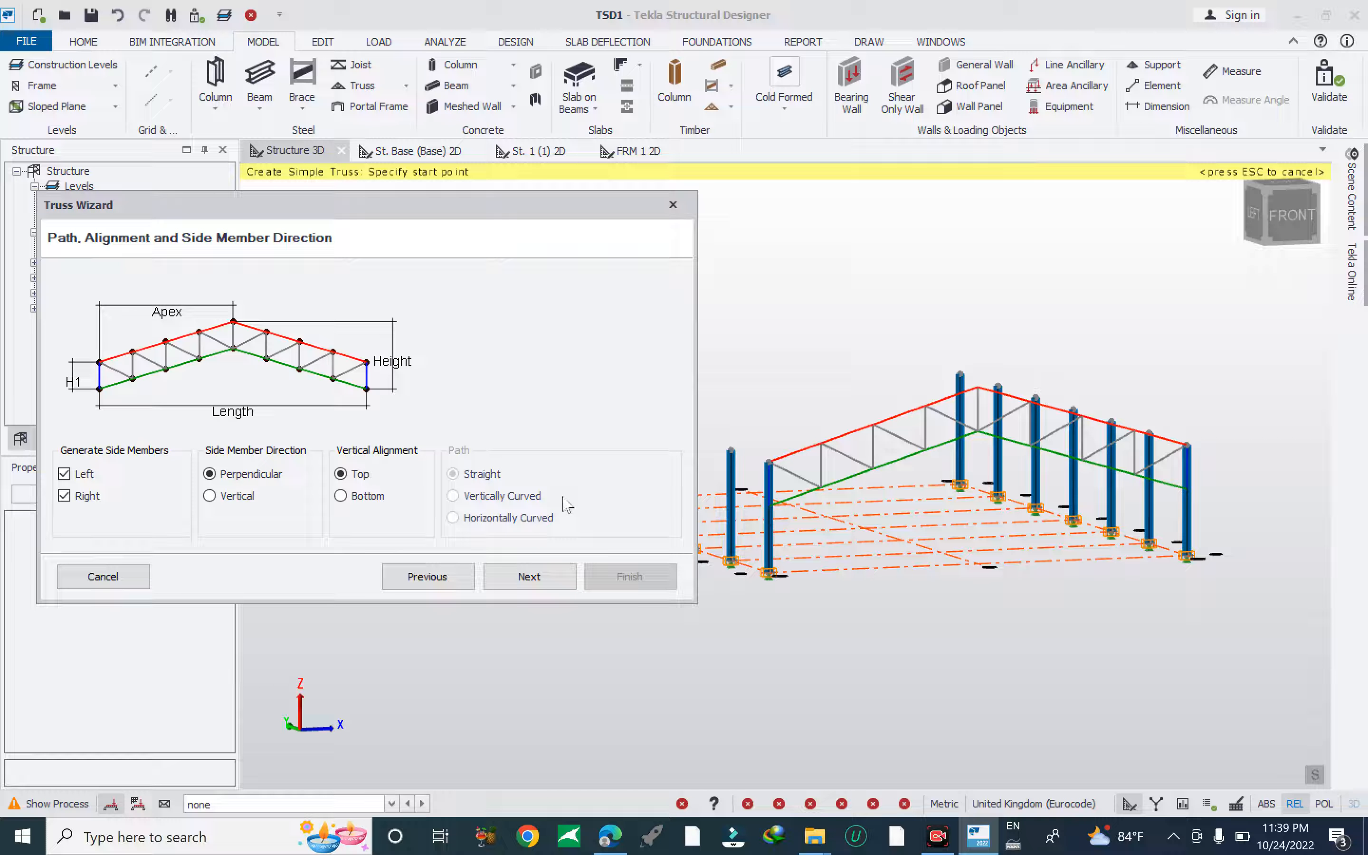
{"action": "left_click", "coordinate": [368, 496]}
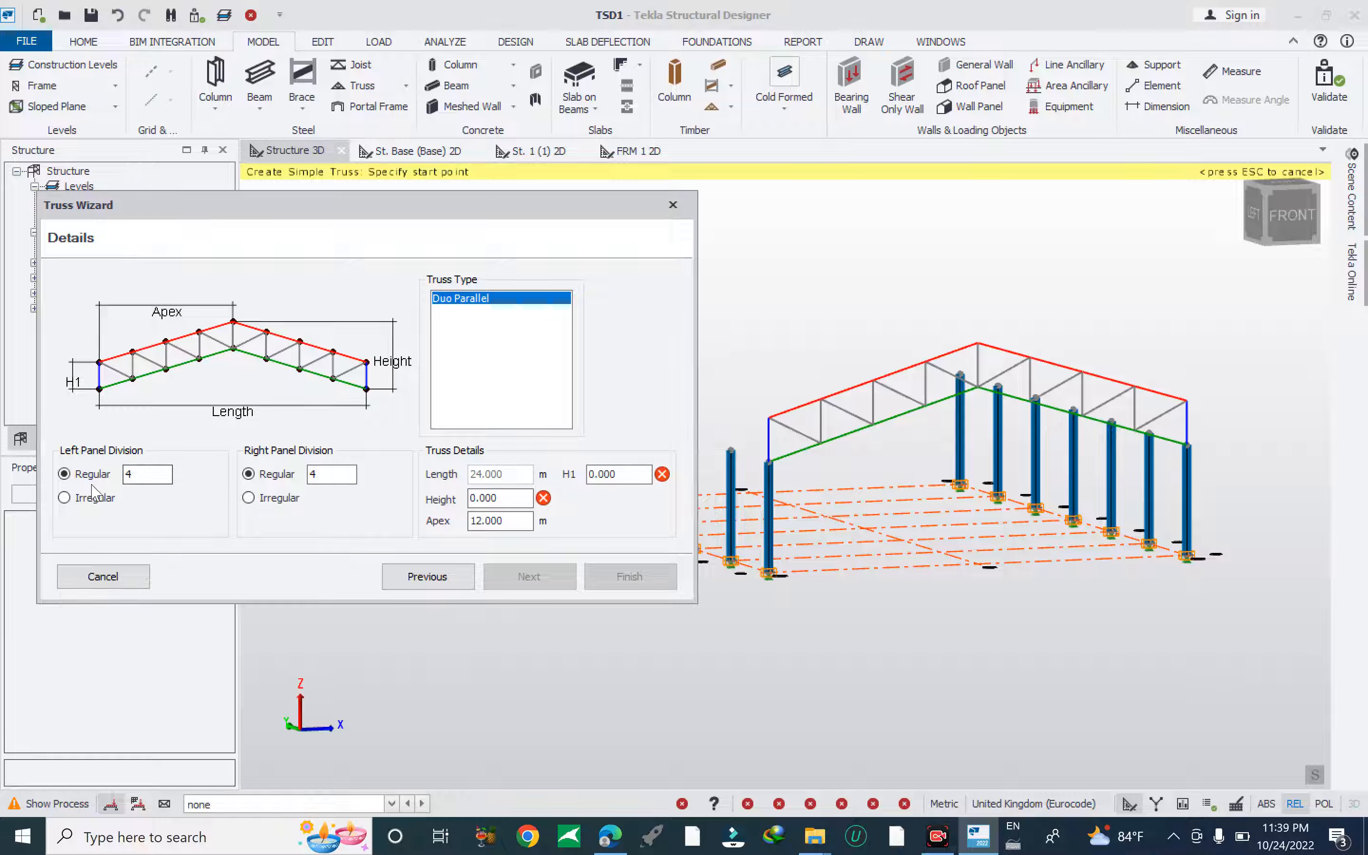
{"action": "double_click", "coordinate": [128, 475]}
{"action": "middle_click_drag", "start_coordinate": [1035, 563], "coordinate": [998, 549]}
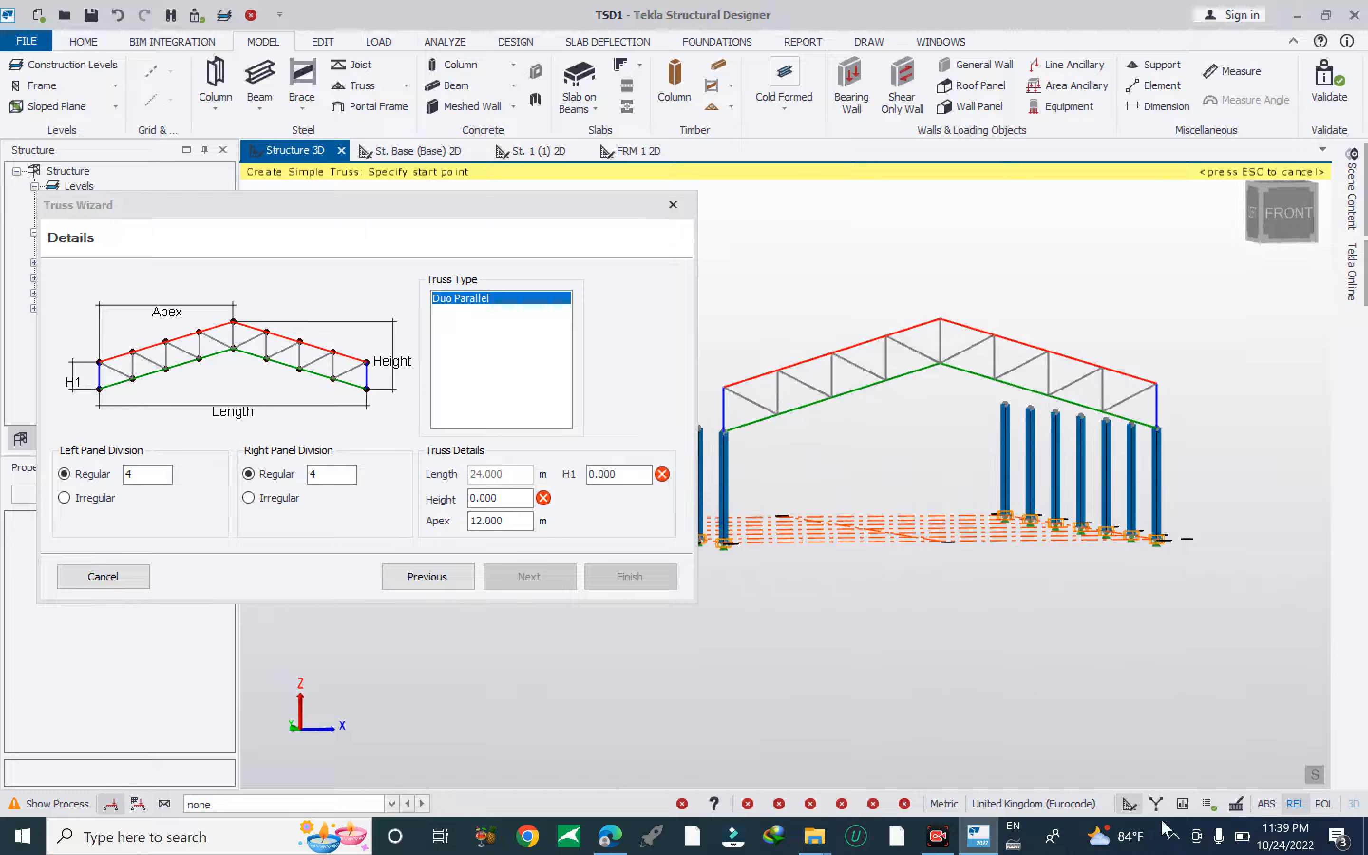
{"action": "left_click", "coordinate": [1172, 836]}
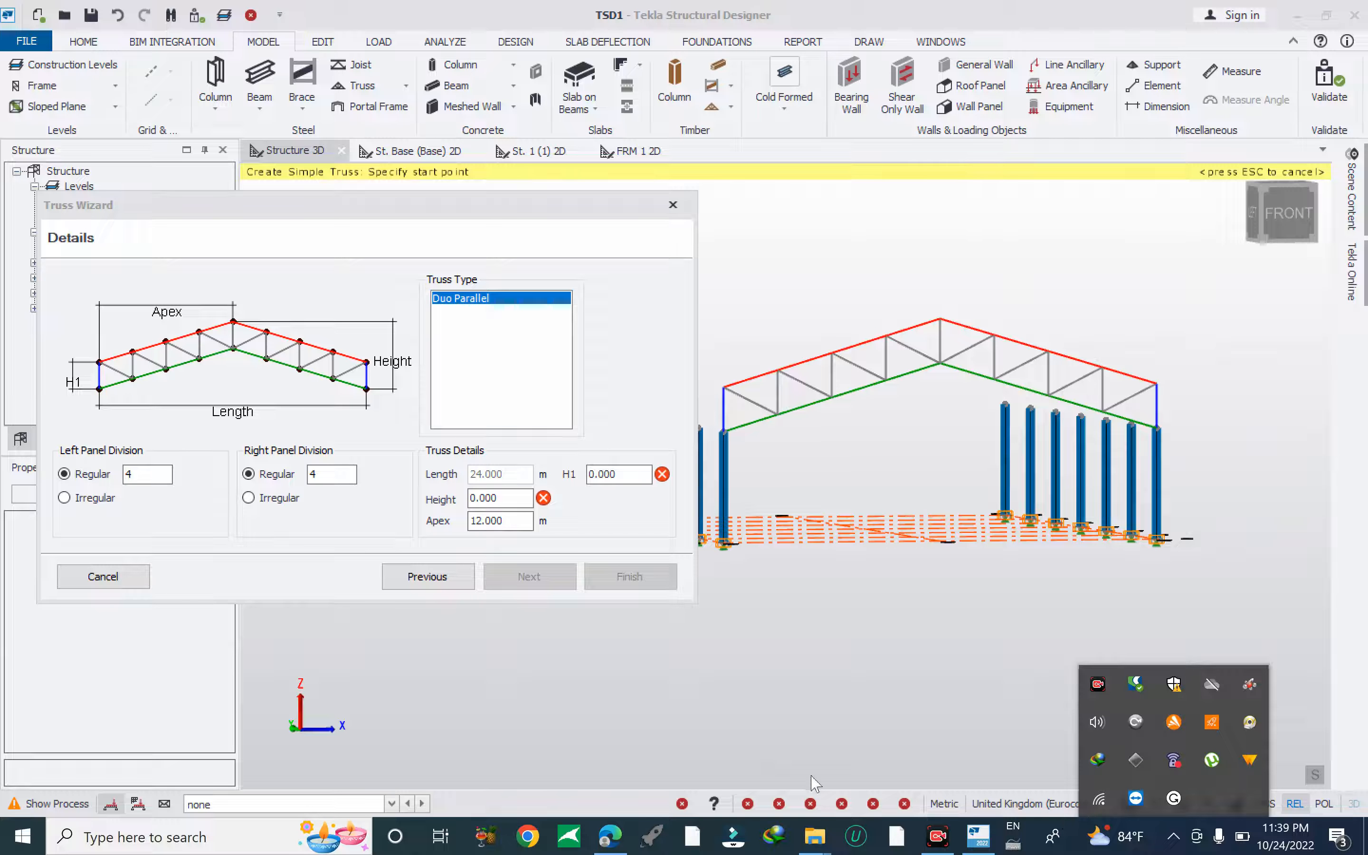
{"action": "left_click", "coordinate": [825, 805]}
{"action": "left_click_drag", "start_coordinate": [752, 435], "coordinate": [756, 455]}
{"action": "mouse_move", "coordinate": [797, 420]}
{"action": "left_mouse_down"}
{"action": "mouse_move", "coordinate": [835, 436]}
{"action": "mouse_move", "coordinate": [877, 404]}
{"action": "mouse_move", "coordinate": [923, 401]}
{"action": "left_mouse_up"}
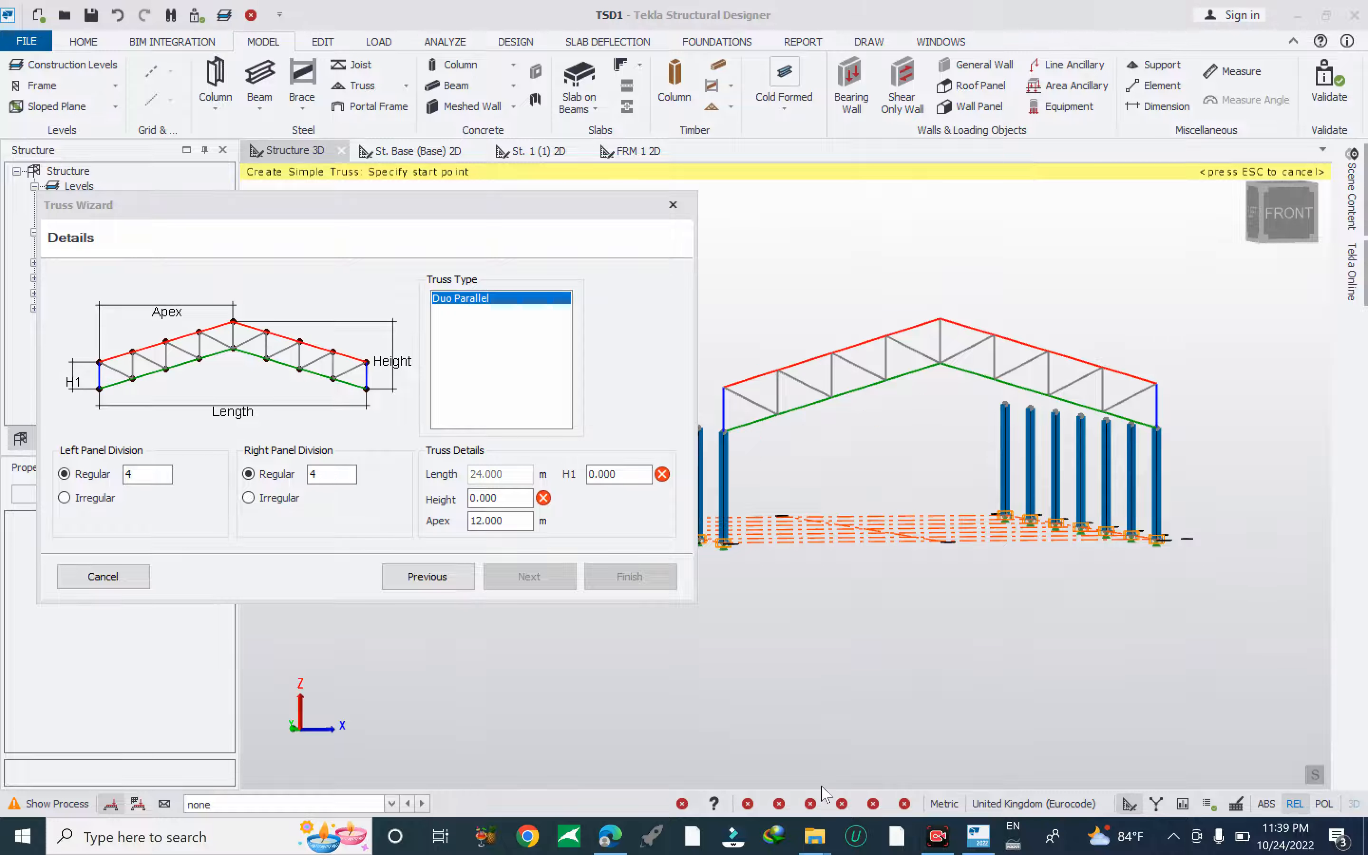
Set both the left and right regular panel divisions of the truss to 6.
{"action": "left_click", "coordinate": [333, 475]}
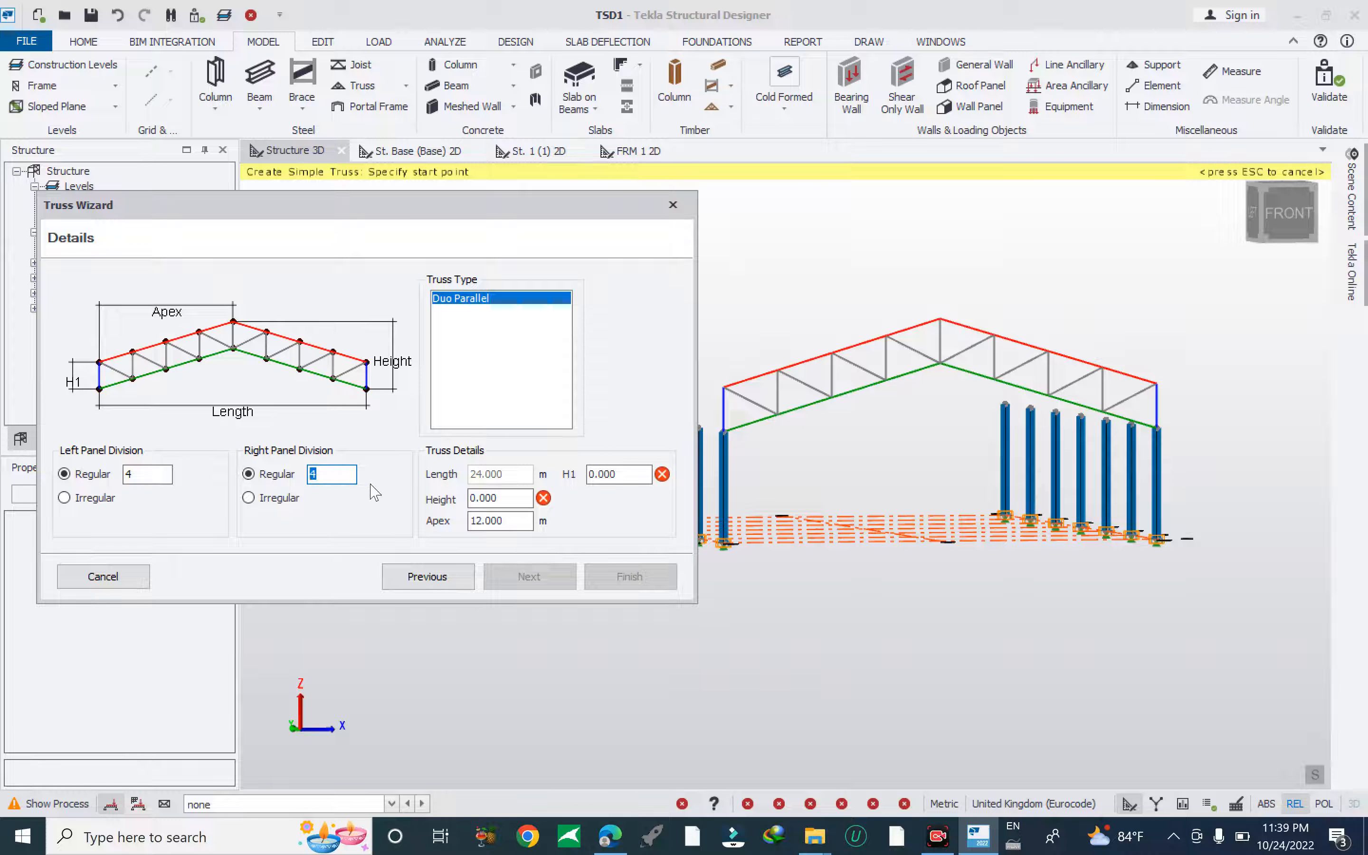
{"action": "type", "text": "6"}
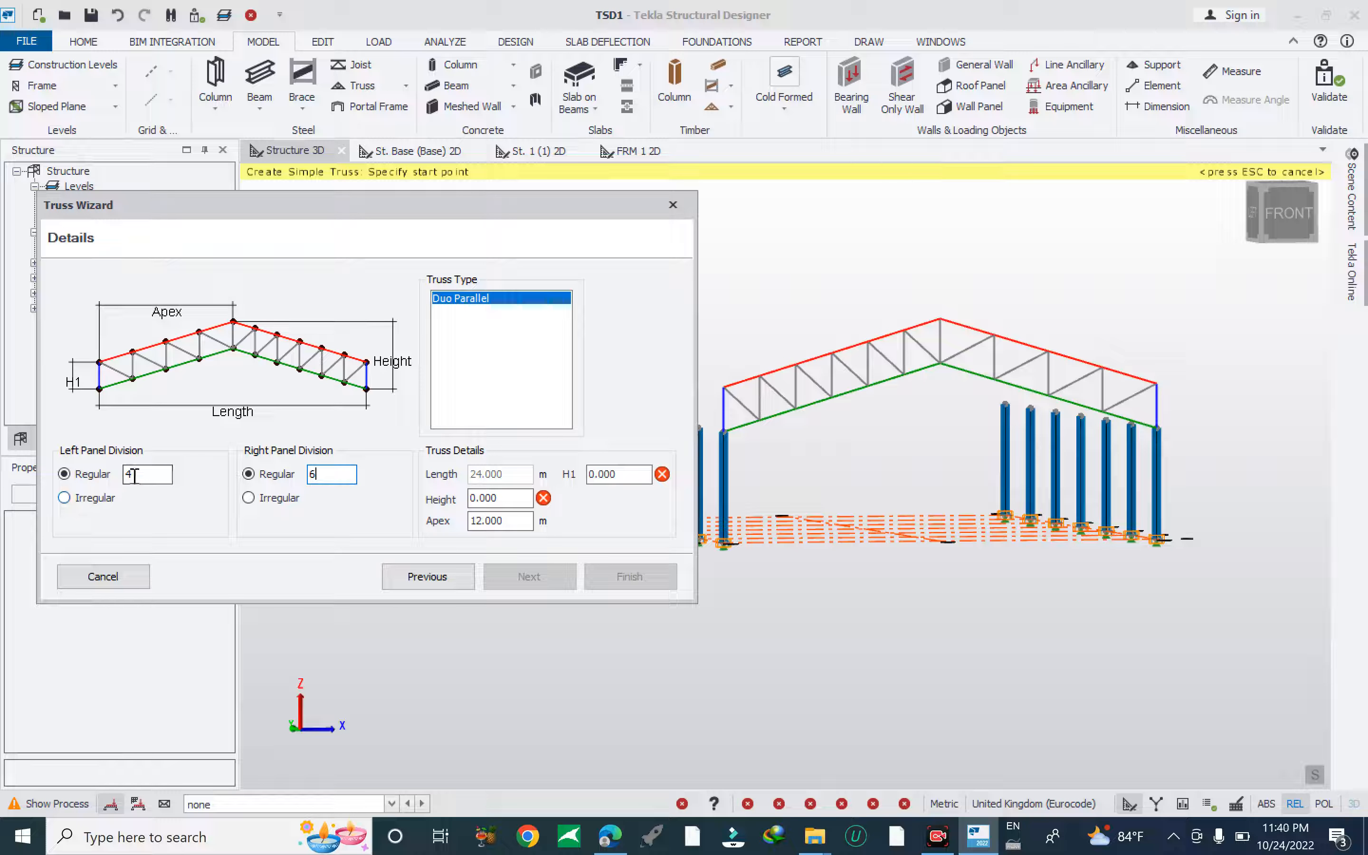
{"action": "left_click_drag", "start_coordinate": [152, 474], "coordinate": [98, 481]}
{"action": "type", "text": "6"}
{"action": "left_click", "coordinate": [333, 474]}
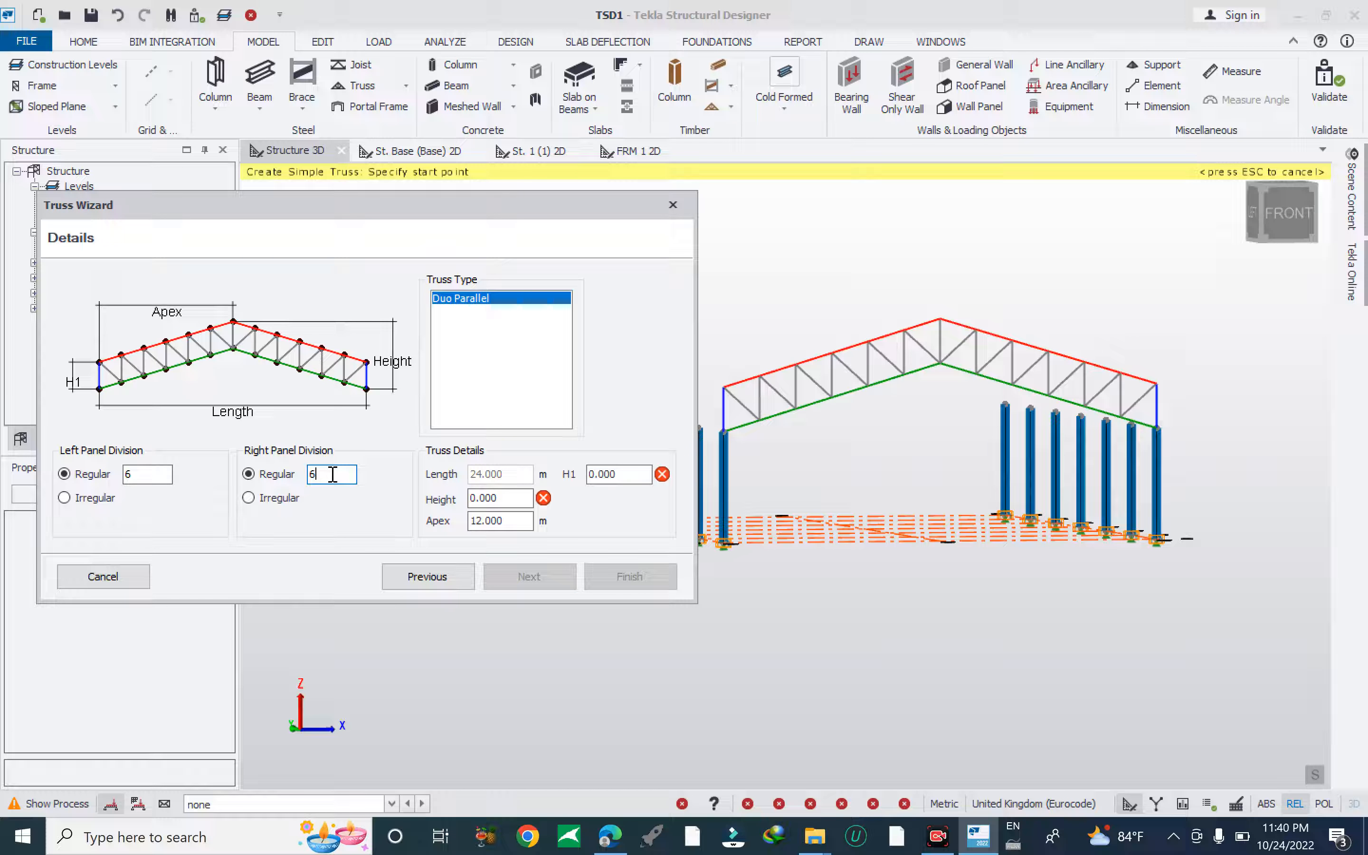
{"action": "middle_click_drag", "start_coordinate": [1010, 461], "coordinate": [1101, 452]}
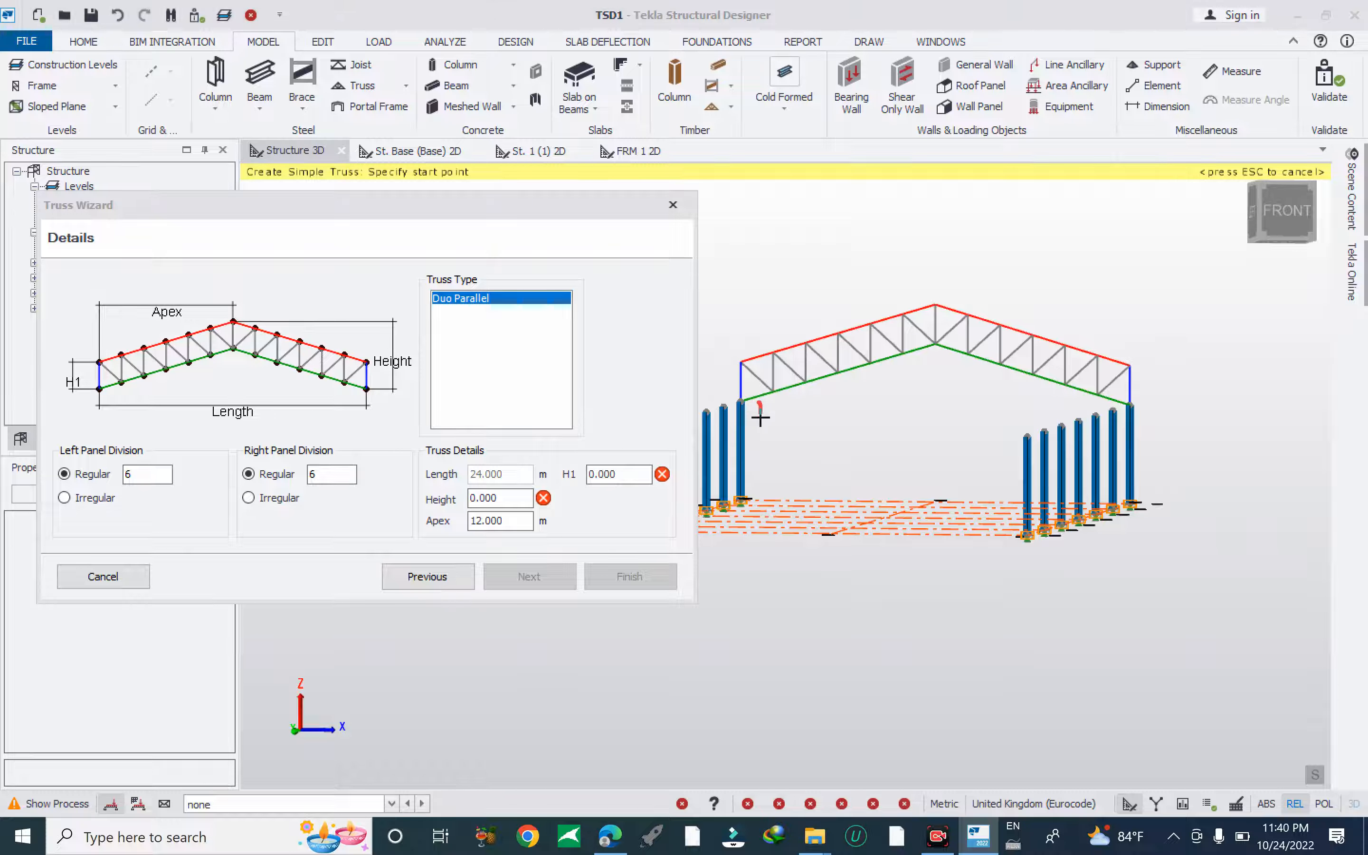
{"action": "left_click_drag", "start_coordinate": [783, 396], "coordinate": [833, 409]}
{"action": "left_click_drag", "start_coordinate": [858, 377], "coordinate": [874, 397]}
{"action": "mouse_move", "coordinate": [930, 353]}
{"action": "left_mouse_down"}
{"action": "mouse_move", "coordinate": [930, 369]}
{"action": "mouse_move", "coordinate": [913, 368]}
{"action": "left_mouse_up"}
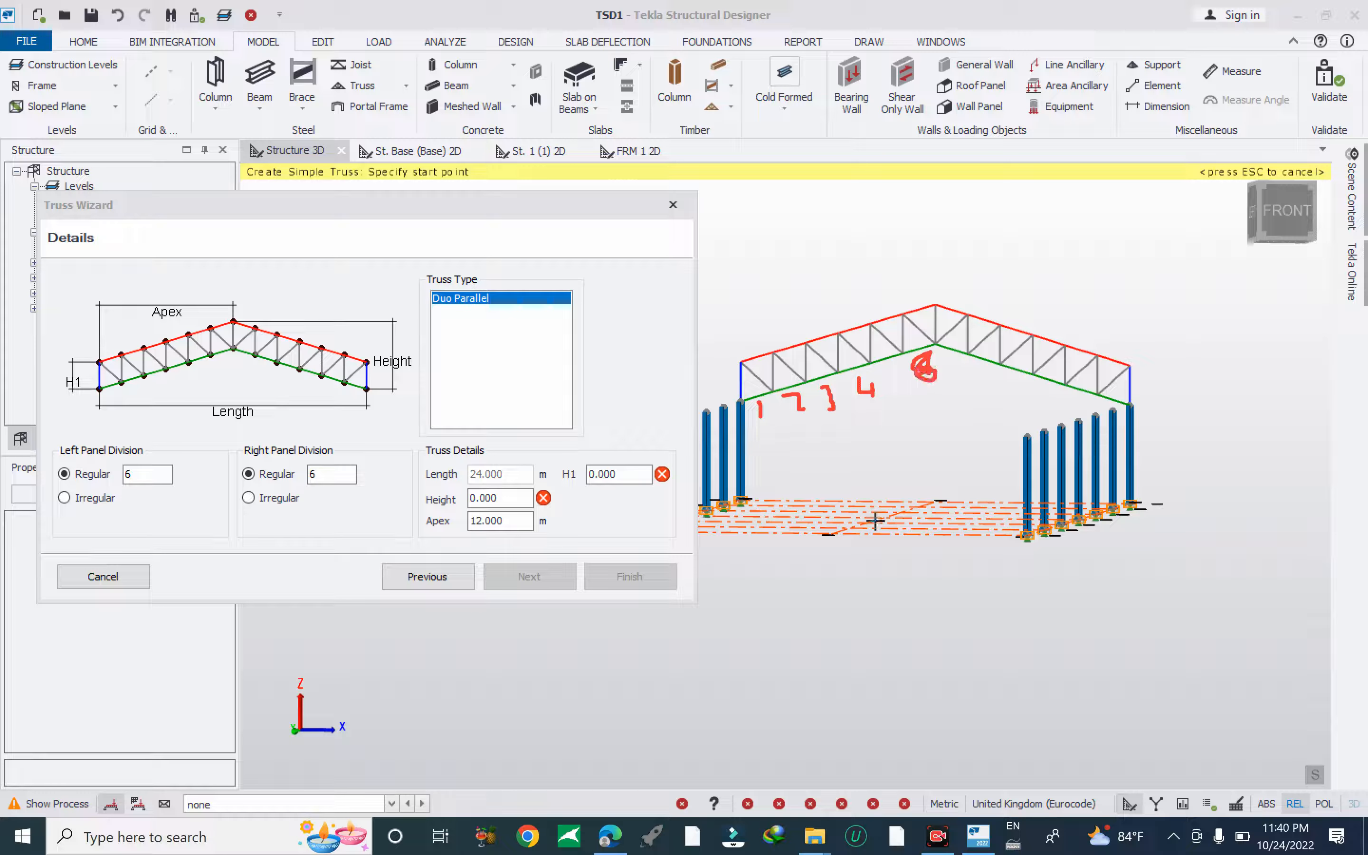
{"action": "key", "text": "Escape"}
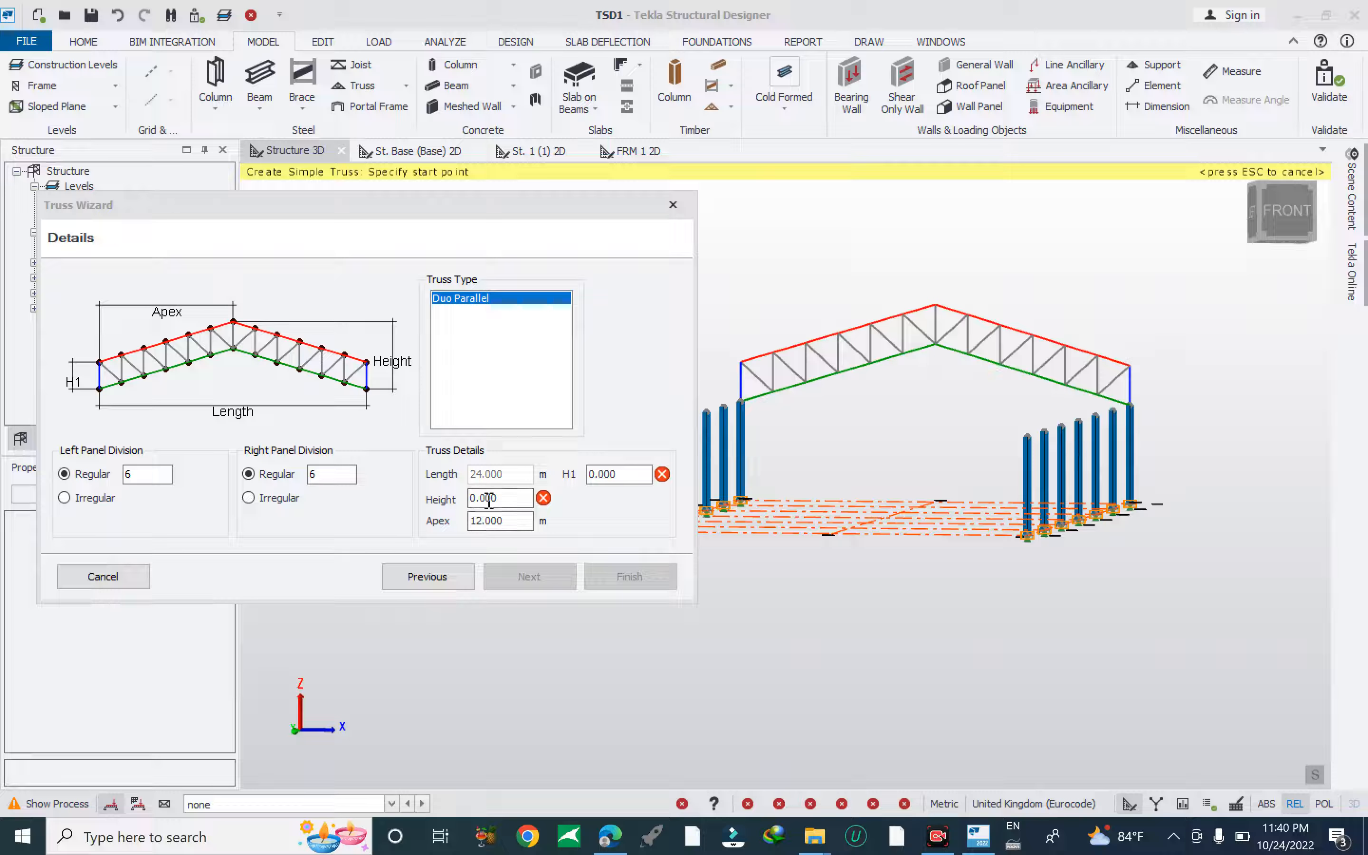
Set the truss height to 2.6 m and its end height H1 to 1.5 m.
{"action": "left_click", "coordinate": [511, 501]}
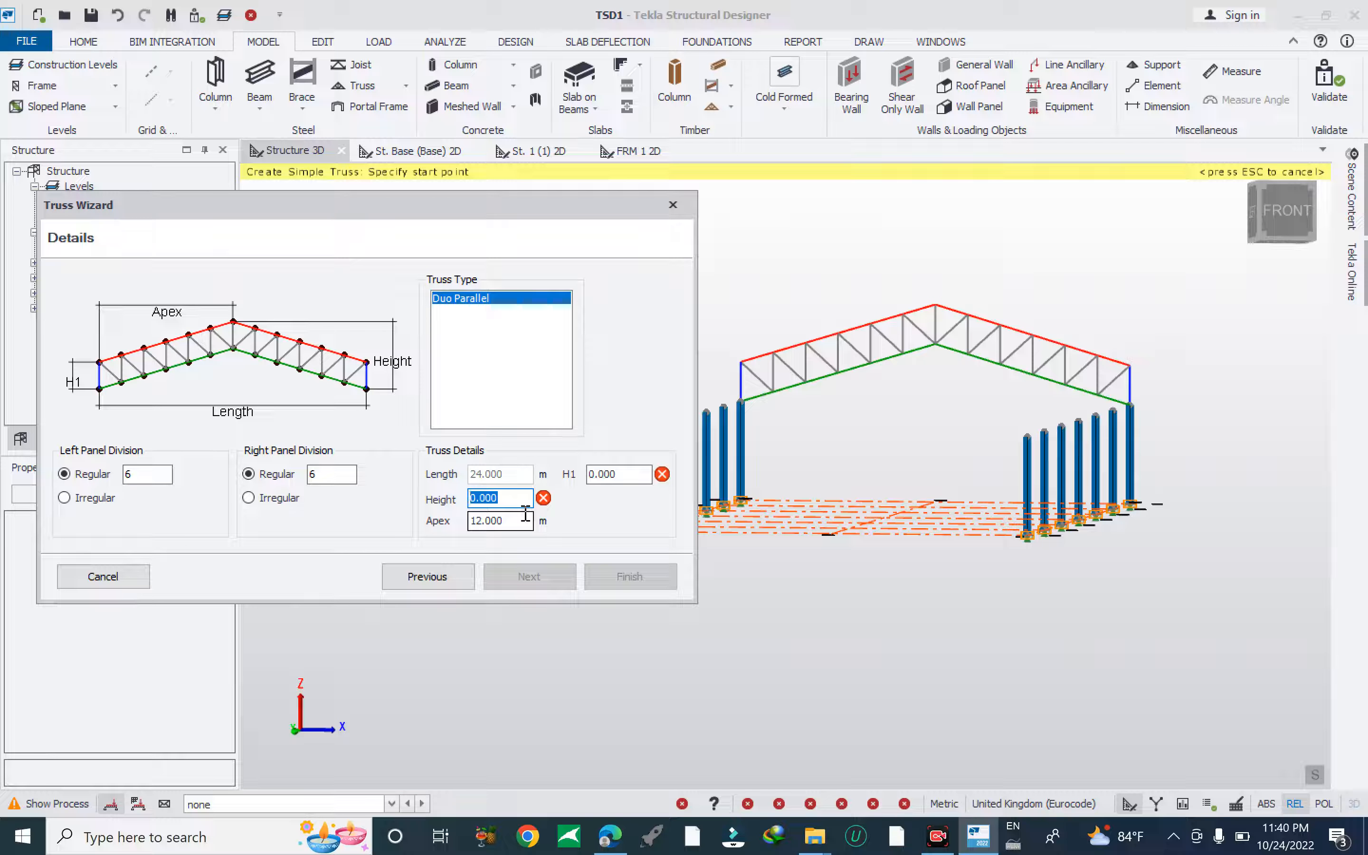
{"action": "type", "text": "2"}
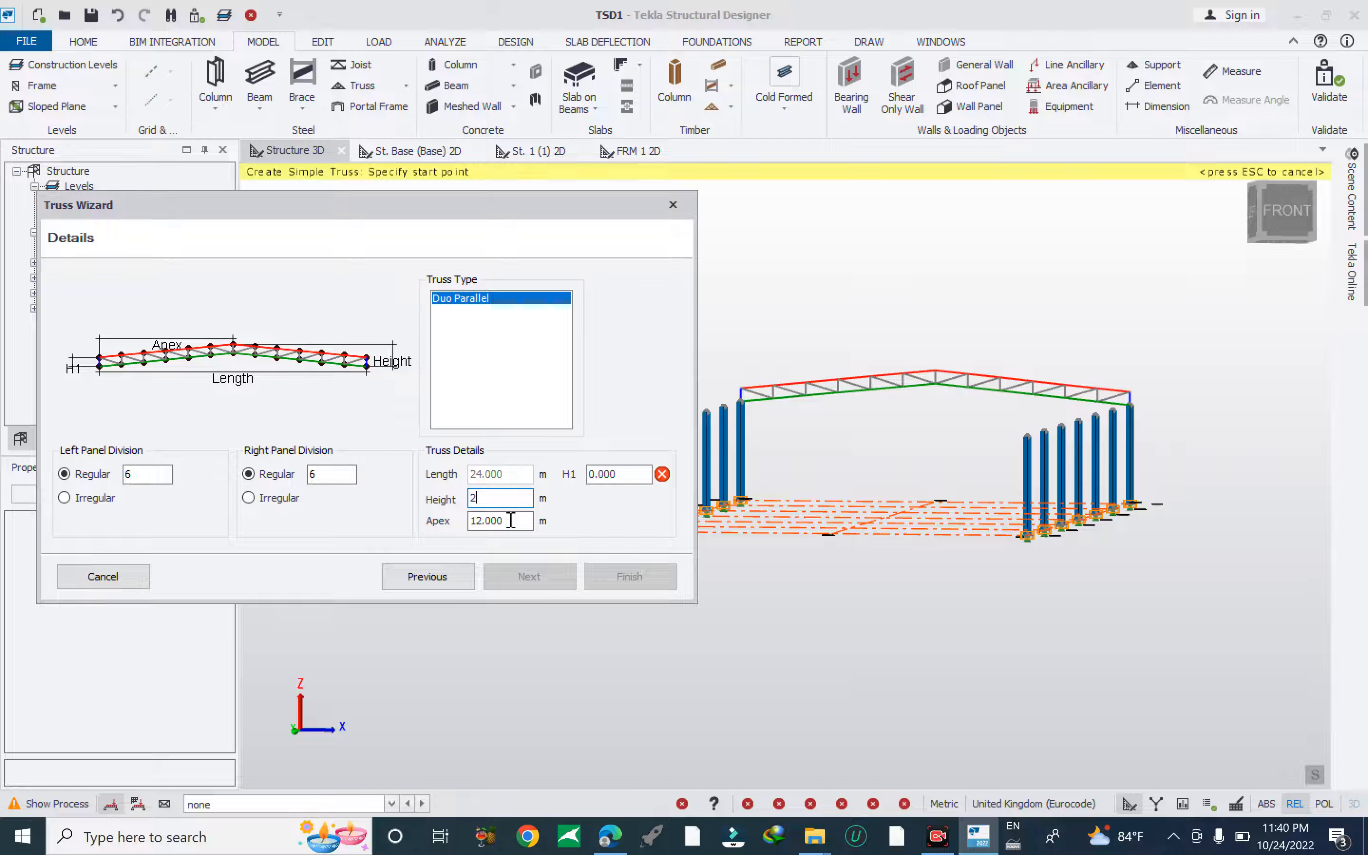
{"action": "right_click_drag", "start_coordinate": [866, 466], "coordinate": [893, 506]}
{"action": "left_click", "coordinate": [491, 499]}
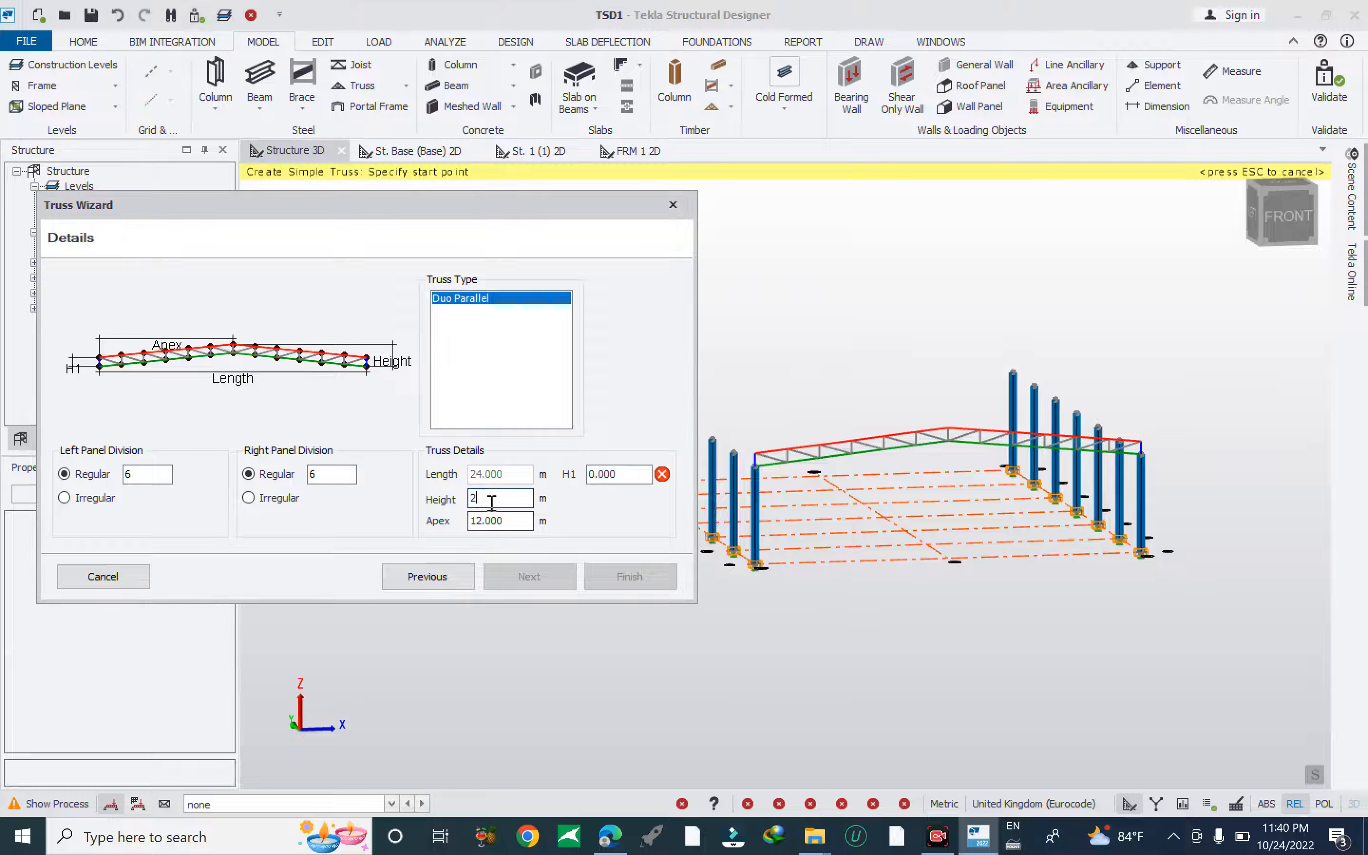
{"action": "type", "text": ".6"}
{"action": "left_click", "coordinate": [497, 518]}
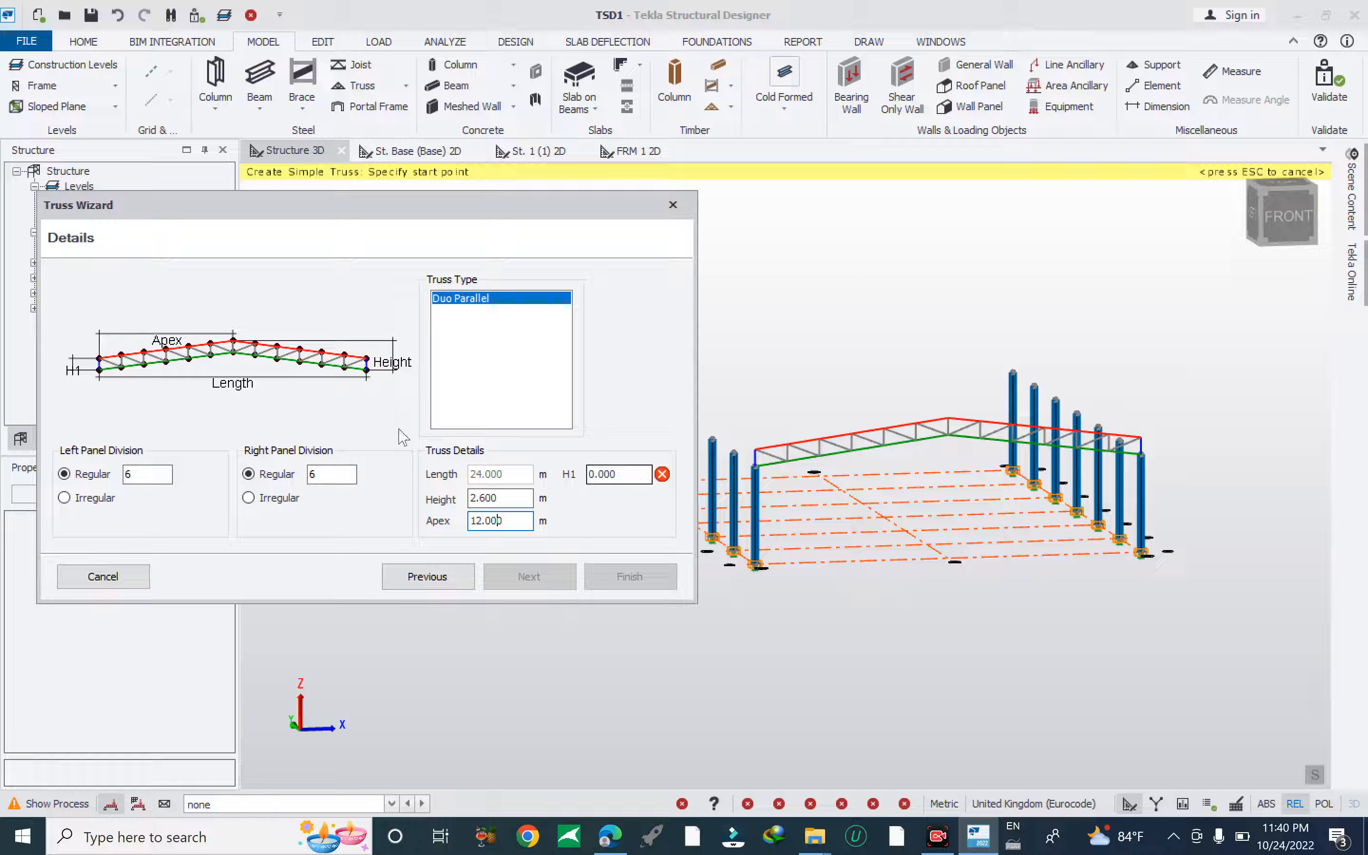
{"action": "left_click", "coordinate": [638, 477]}
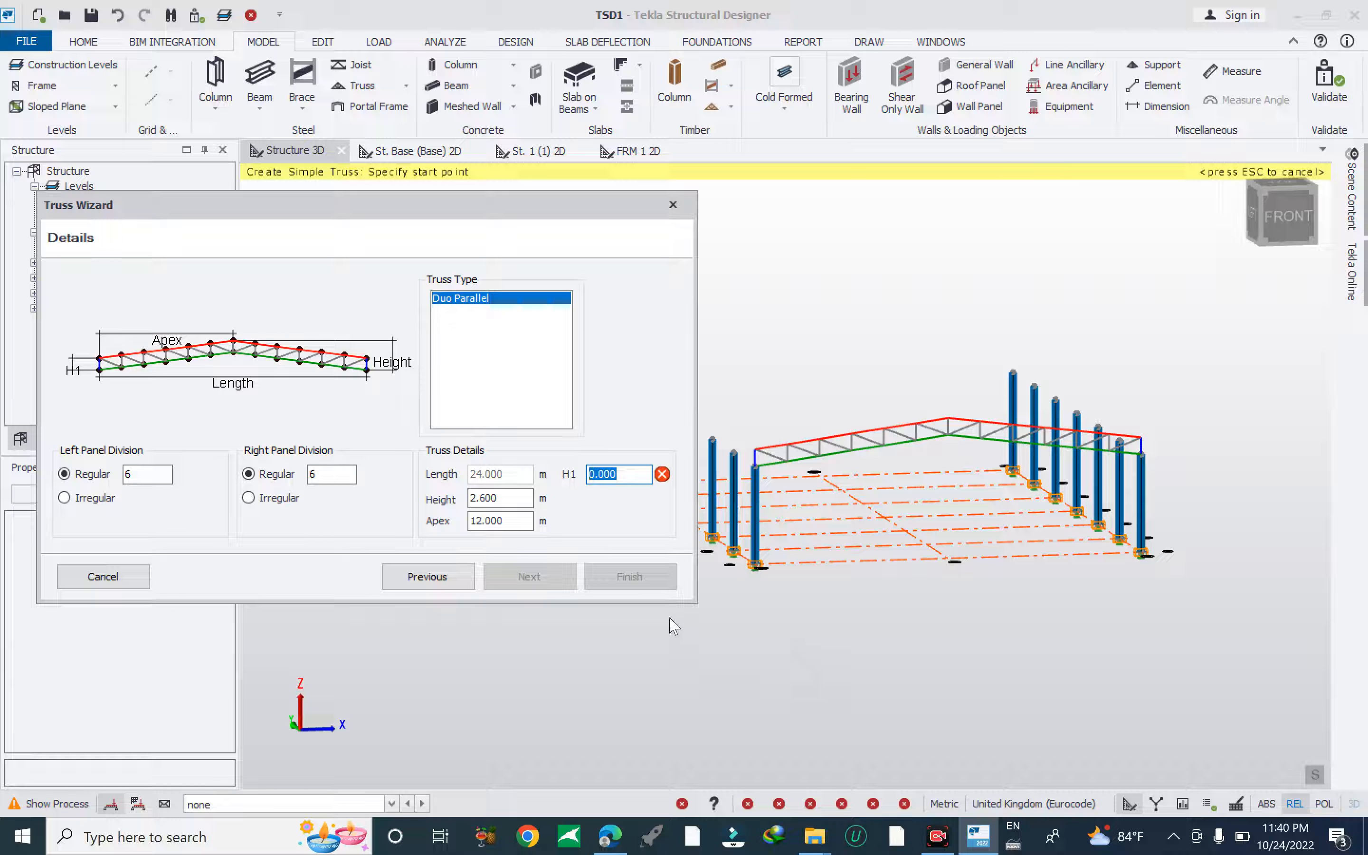
{"action": "type", "text": "1"}
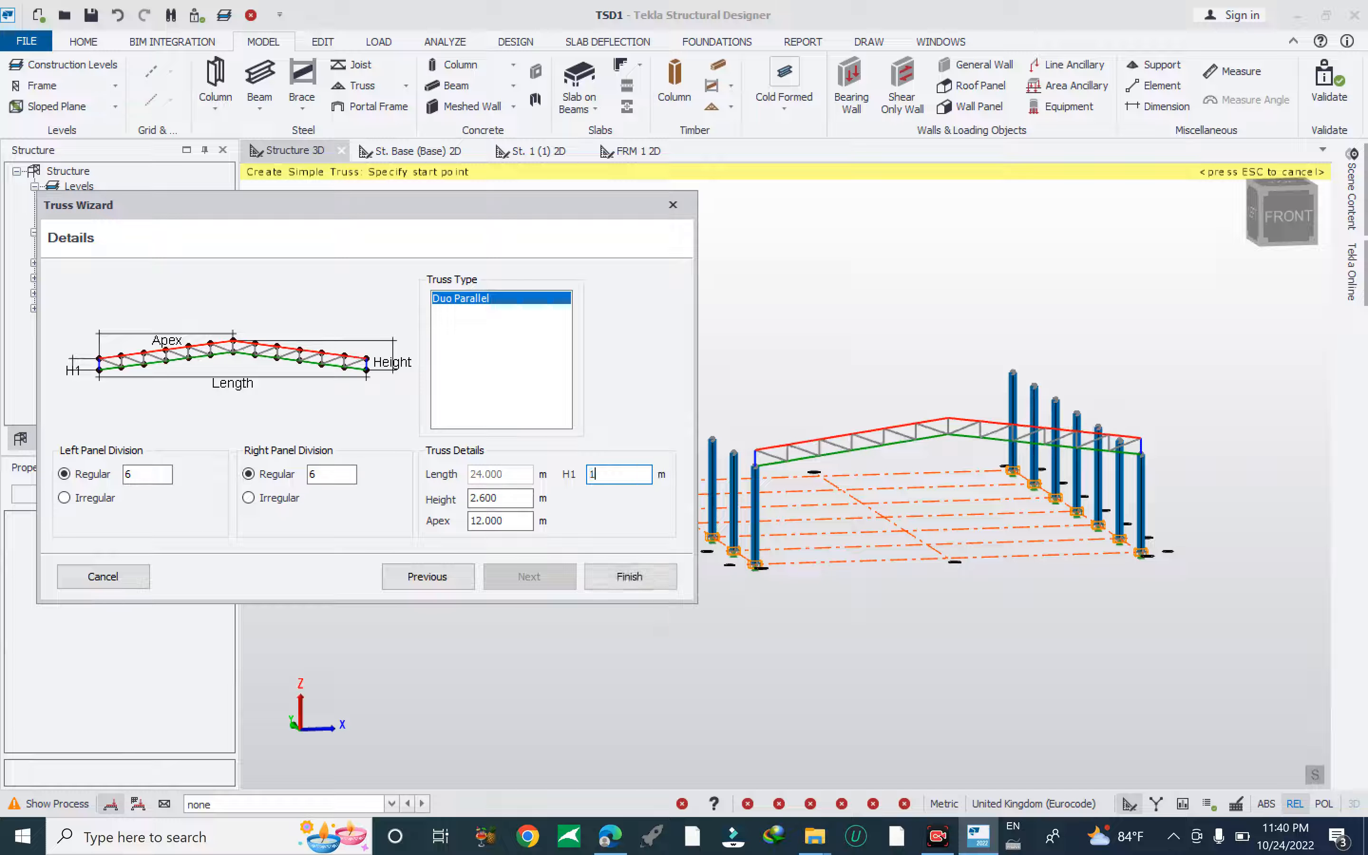
{"action": "type", "text": ".5"}
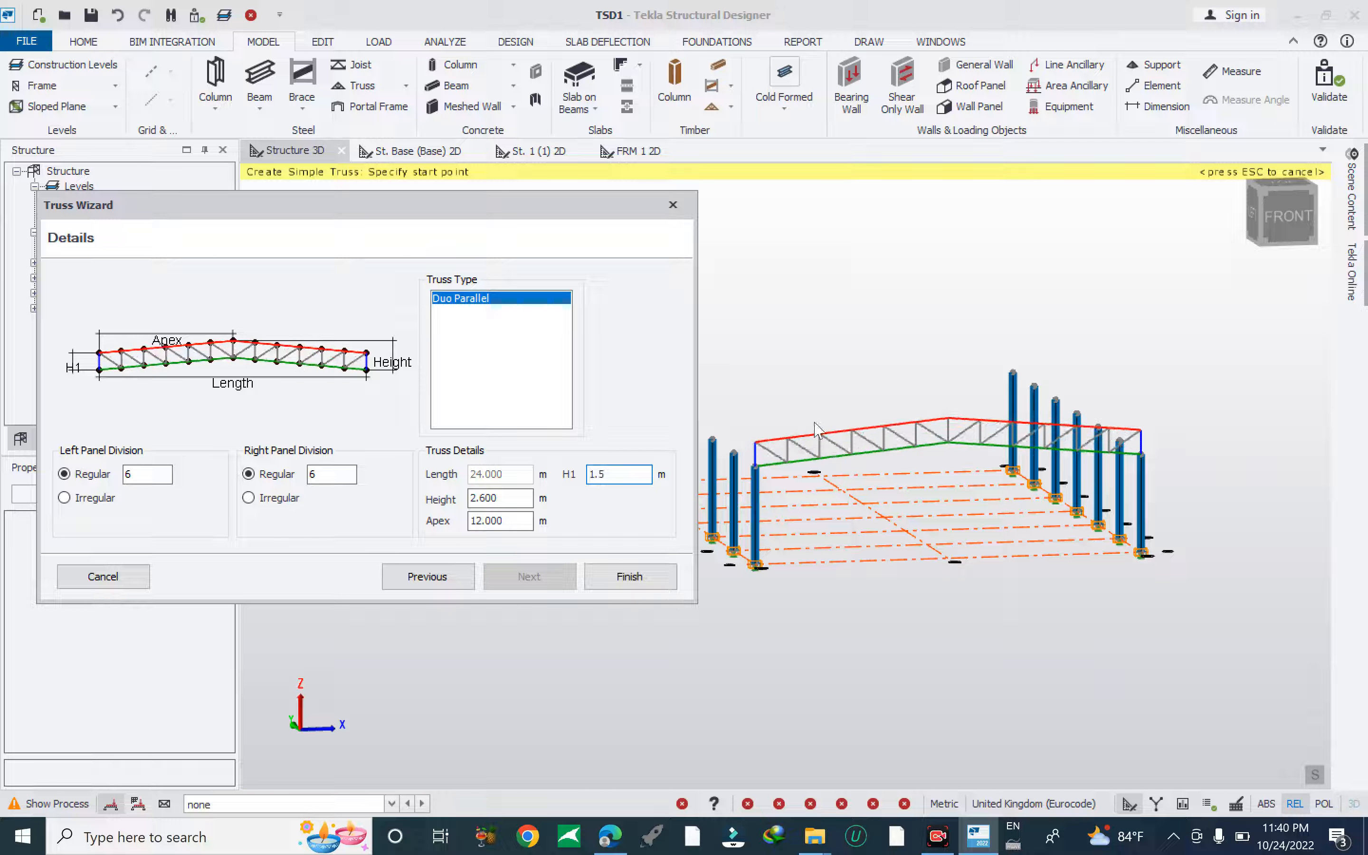
Keep the apex at 12 m and finish the truss definition to create the sloped truss on the front columns.
{"action": "scroll", "coordinate": [820, 452], "scroll_direction": "up", "scroll_amount": 2}
{"action": "middle_click_drag", "start_coordinate": [862, 493], "coordinate": [706, 487]}
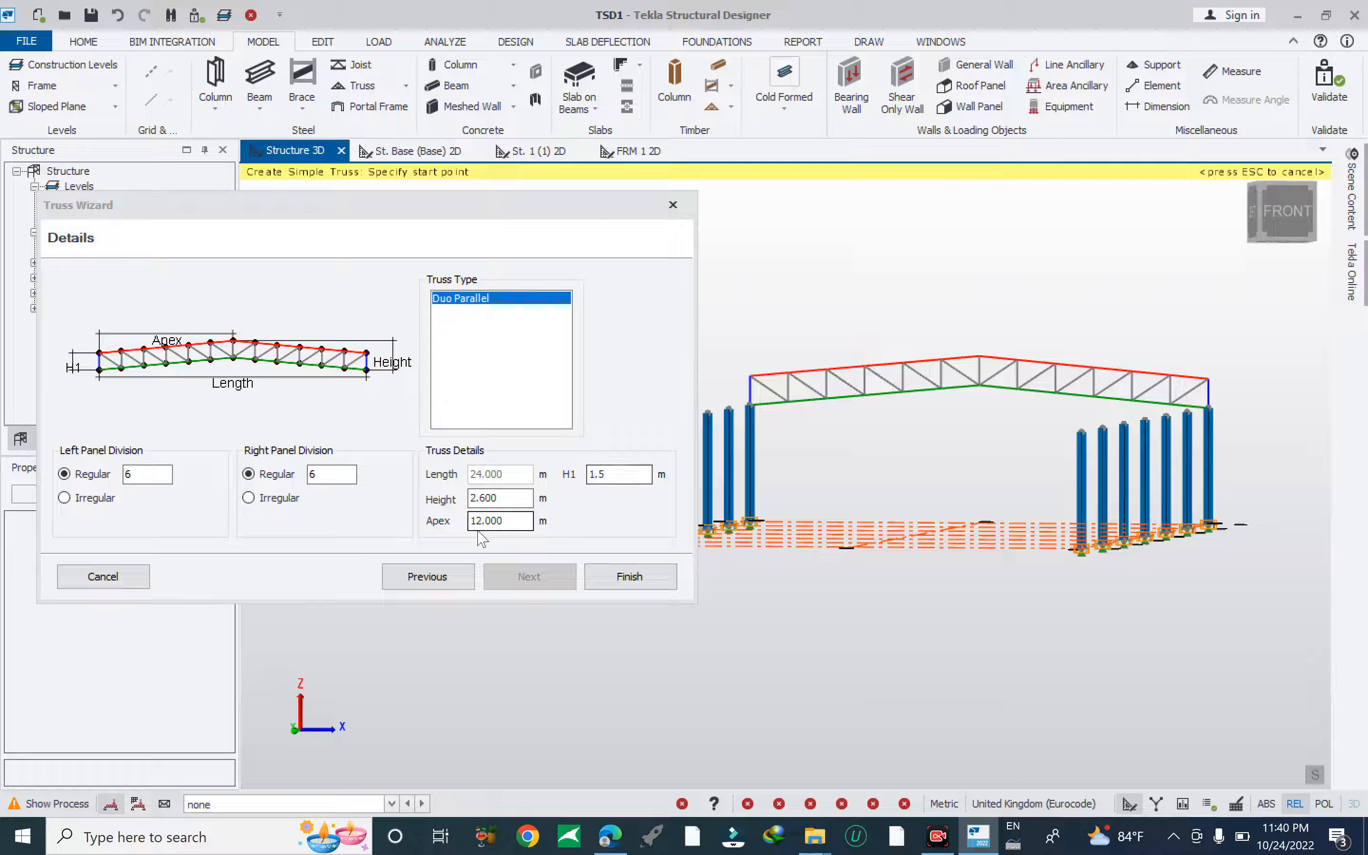
{"action": "left_click_drag", "start_coordinate": [508, 521], "coordinate": [329, 519]}
{"action": "left_click", "coordinate": [650, 579]}
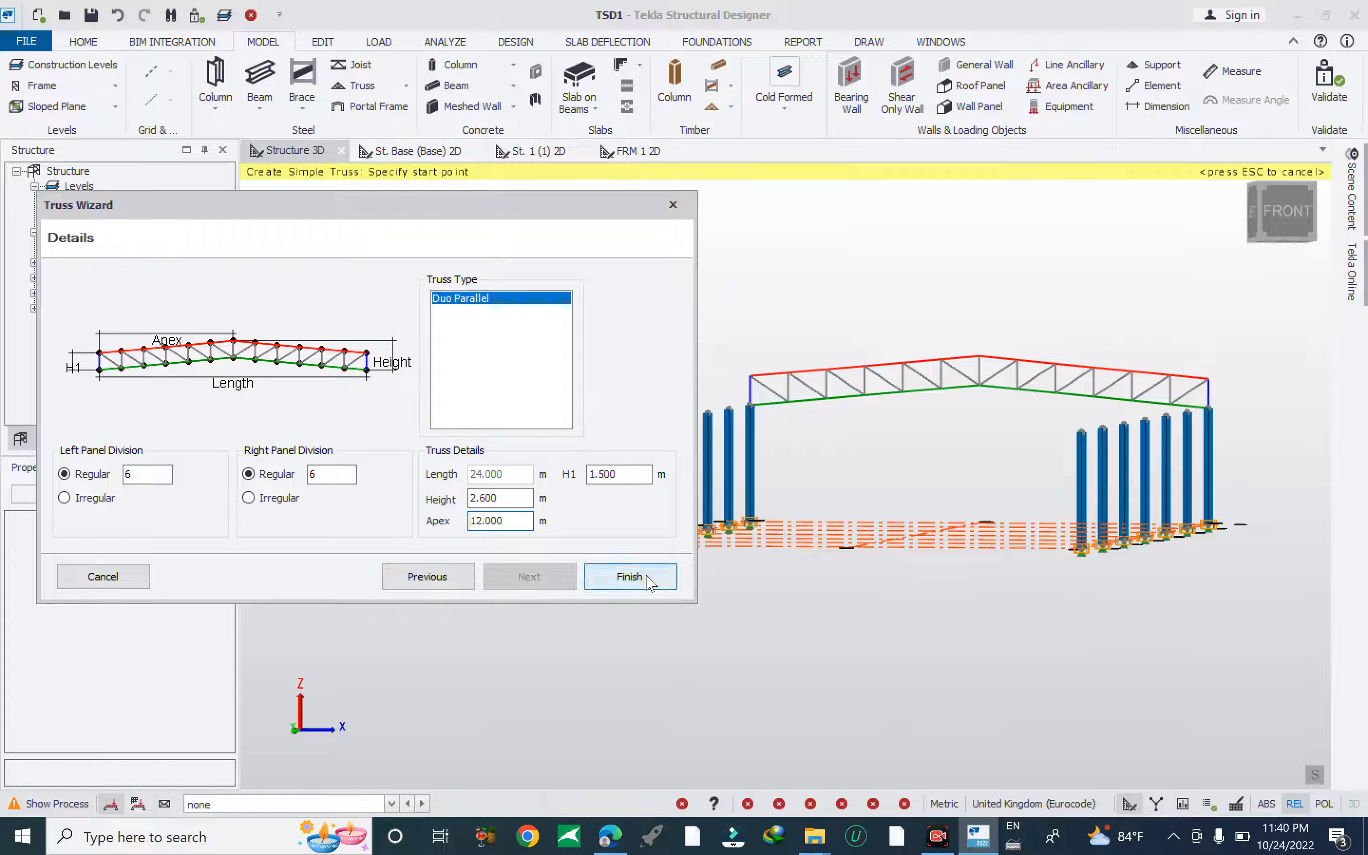
{"action": "left_click", "coordinate": [650, 578]}
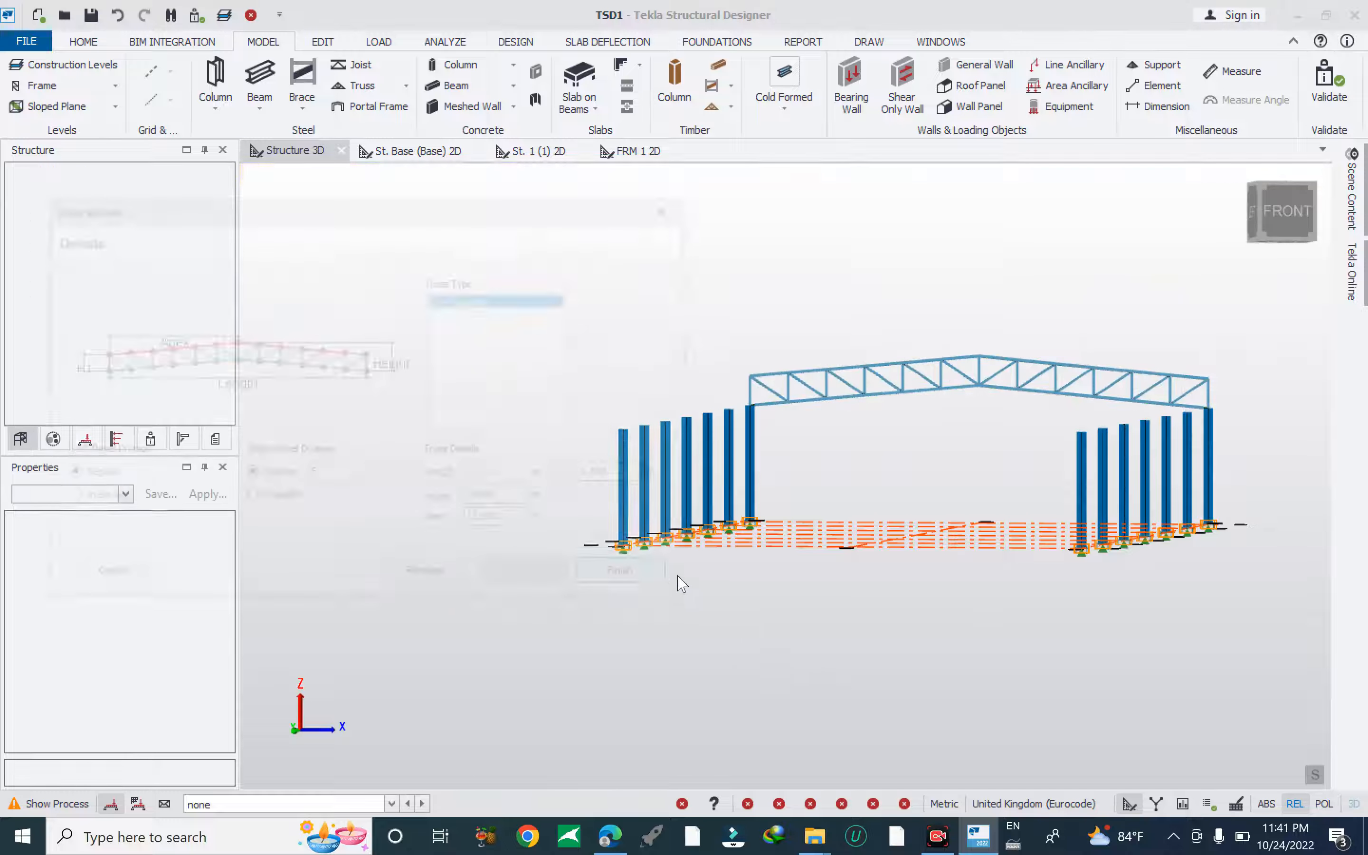
{"action": "middle_click_drag", "start_coordinate": [757, 559], "coordinate": [726, 629]}
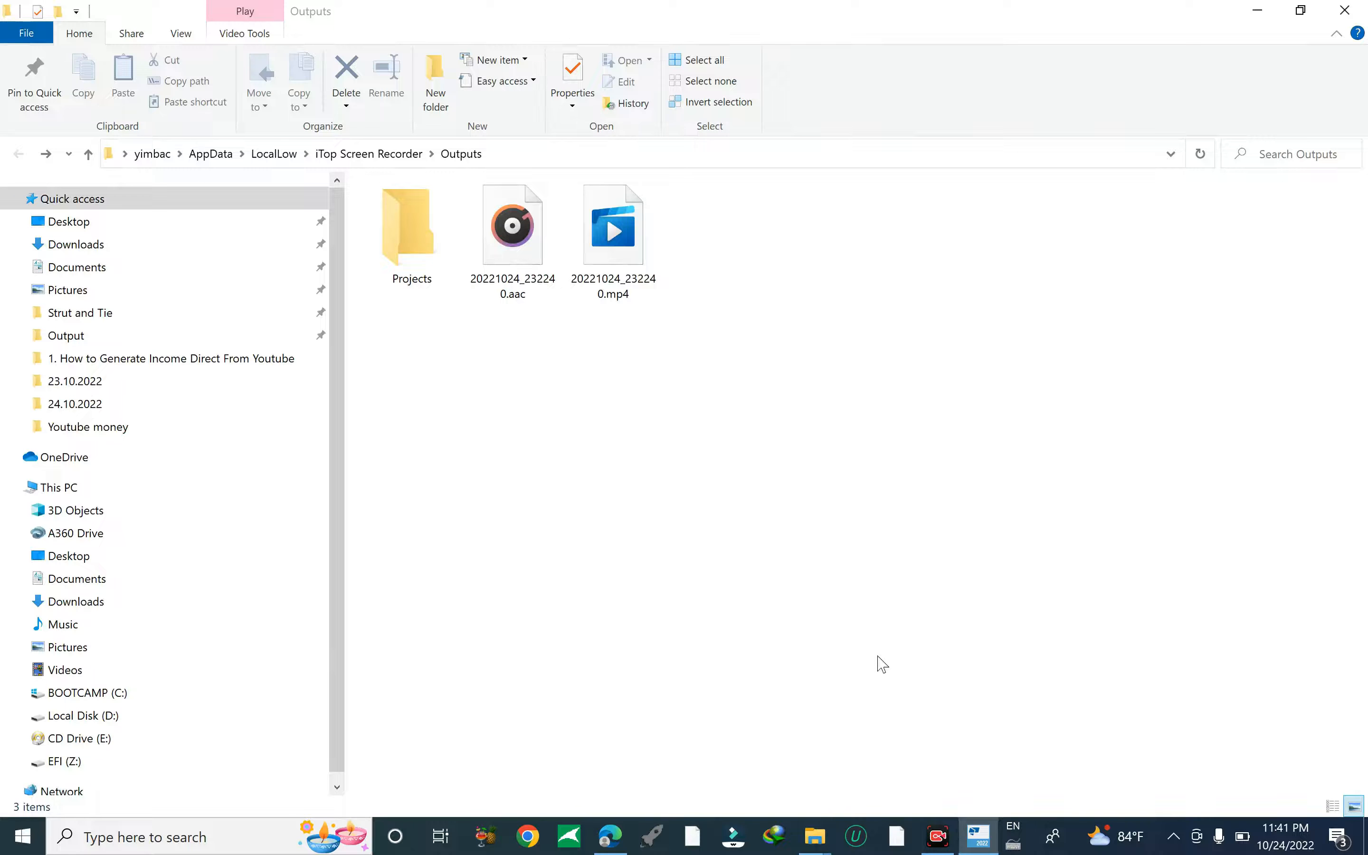
Return to Tekla Structural Designer and set the grade of the sloped truss's top members to S275.
{"action": "right_click", "coordinate": [796, 651]}
{"action": "left_click", "coordinate": [977, 833]}
{"action": "right_click_drag", "start_coordinate": [749, 636], "coordinate": [547, 547]}
{"action": "scroll", "coordinate": [532, 421], "scroll_direction": "up", "scroll_amount": 5}
{"action": "left_click", "coordinate": [511, 495]}
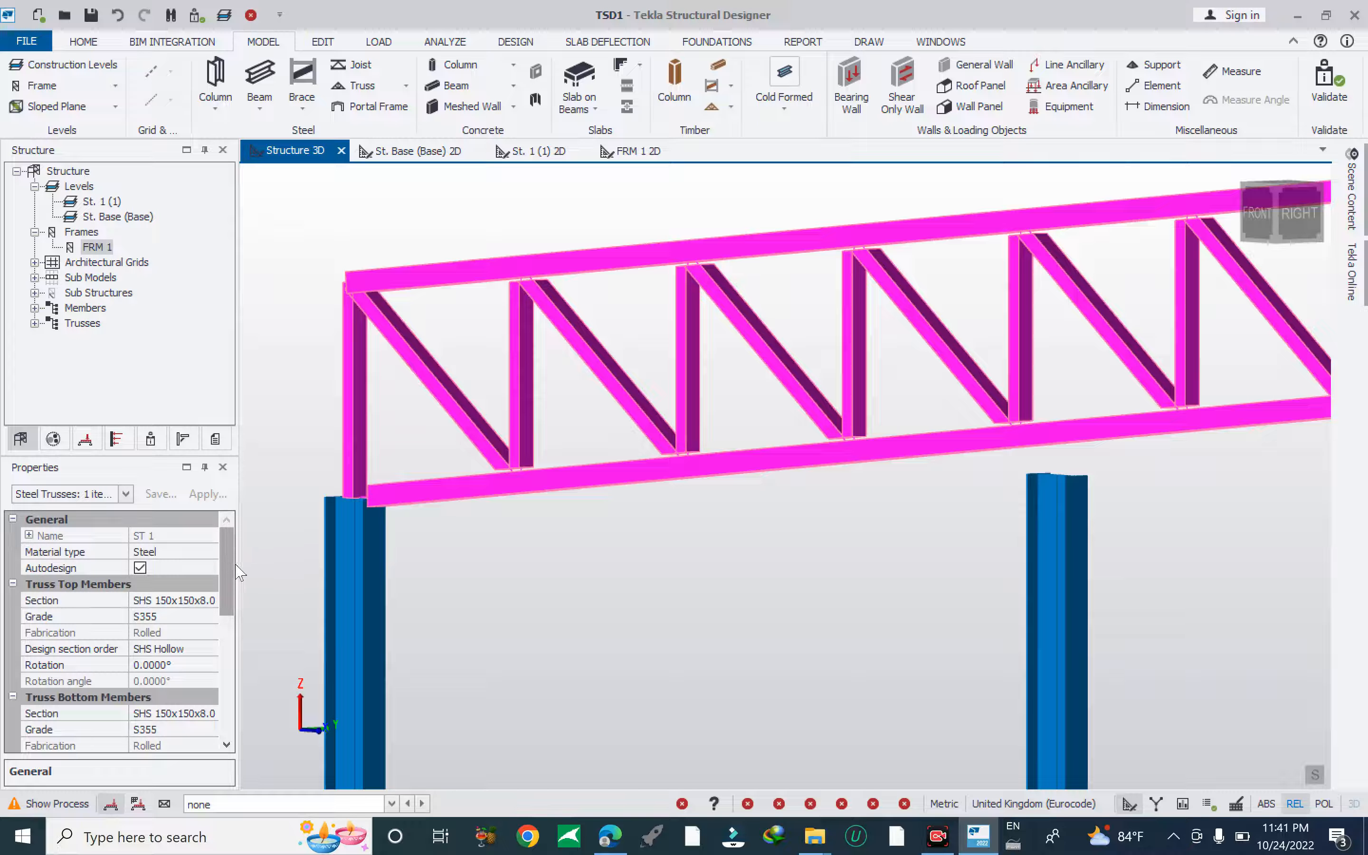
{"action": "left_click_drag", "start_coordinate": [238, 568], "coordinate": [272, 591]}
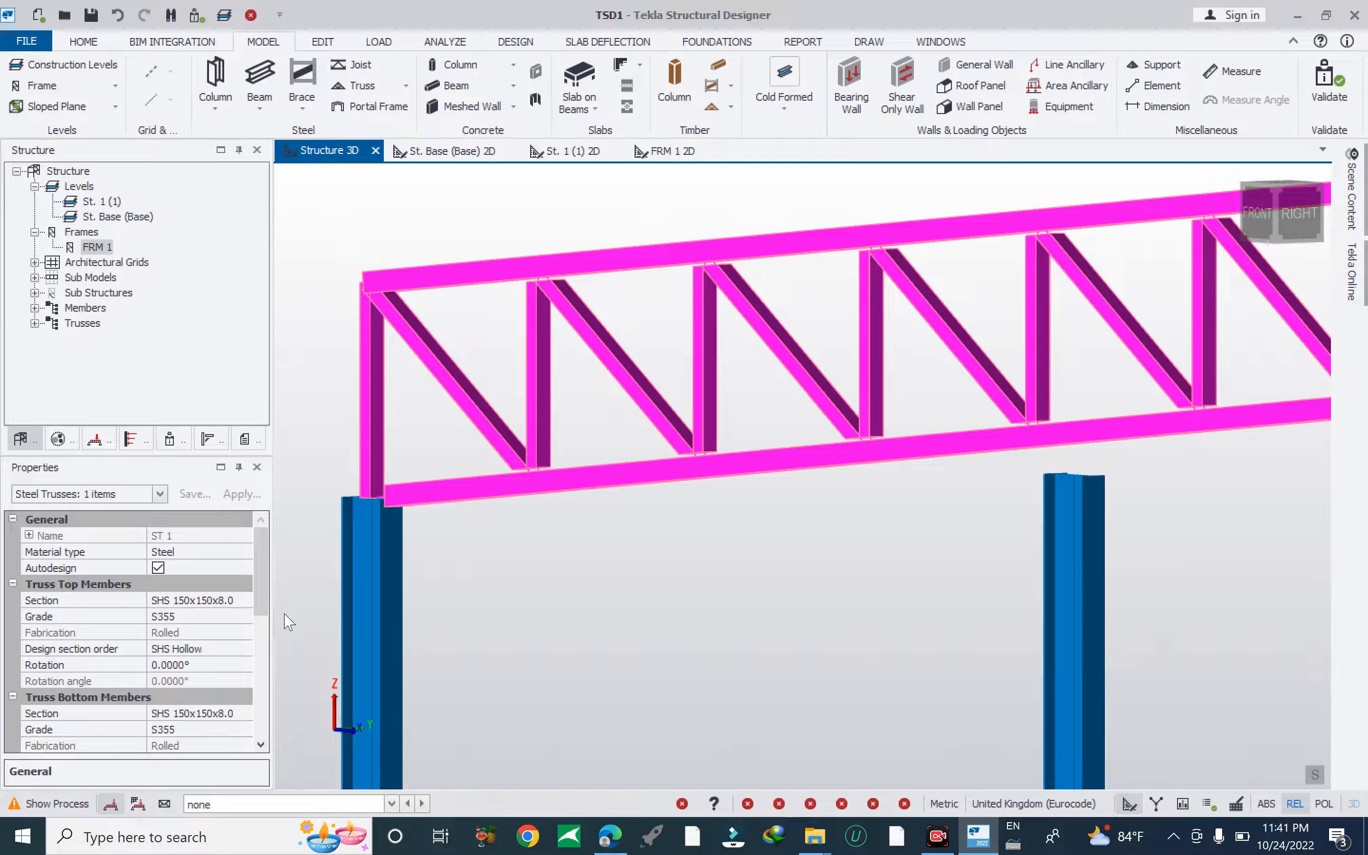
{"action": "left_click", "coordinate": [247, 618]}
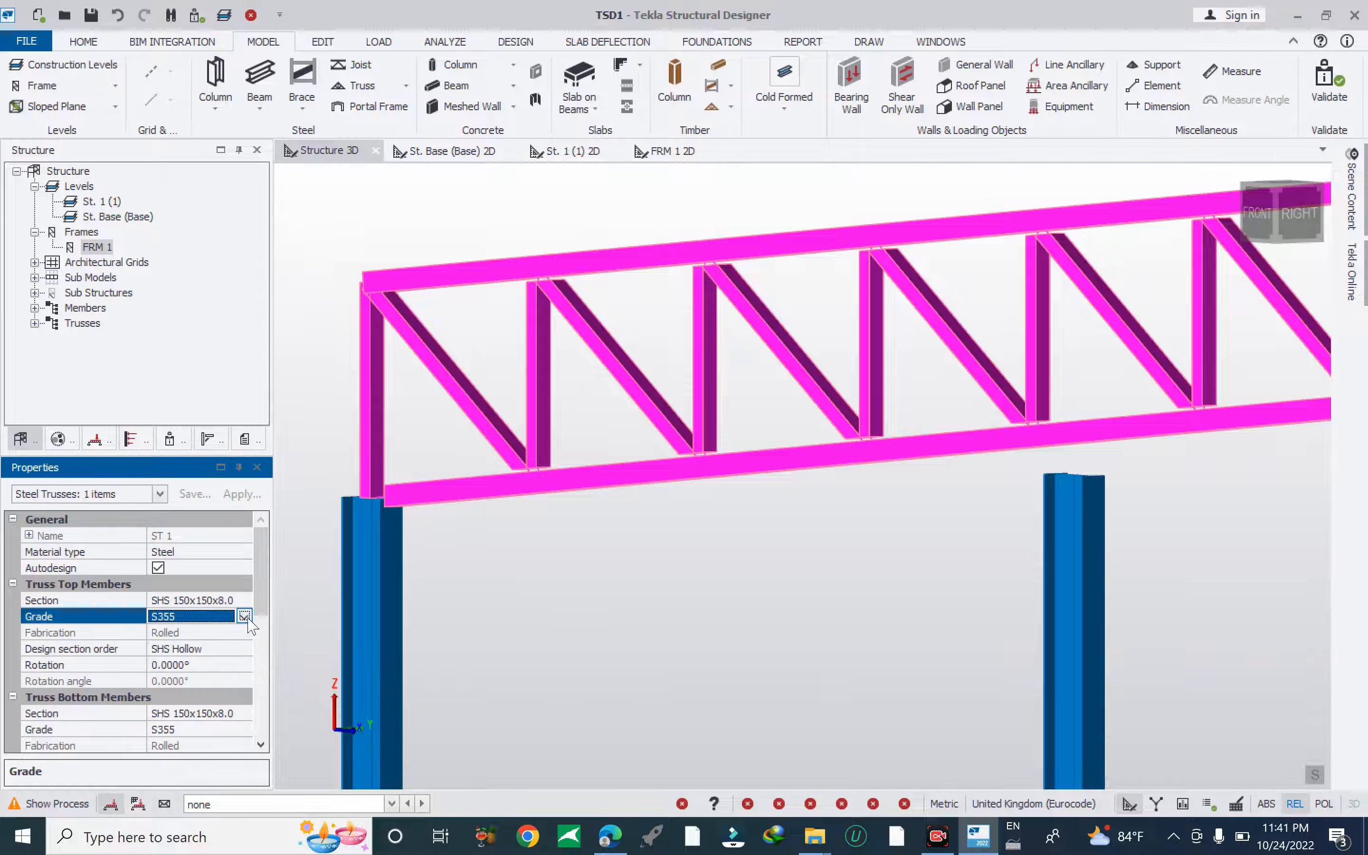
{"action": "left_click", "coordinate": [245, 616]}
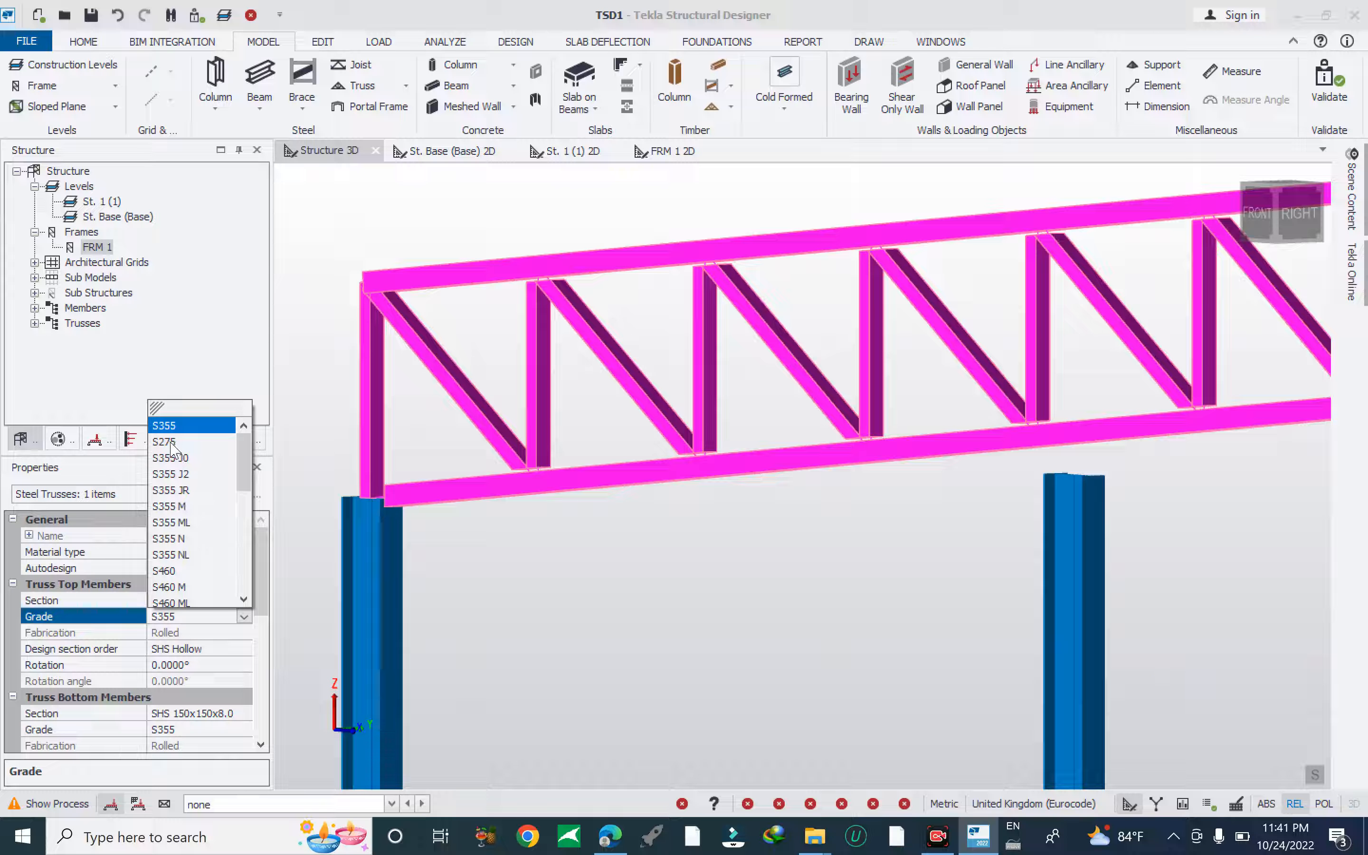
{"action": "left_click", "coordinate": [164, 441]}
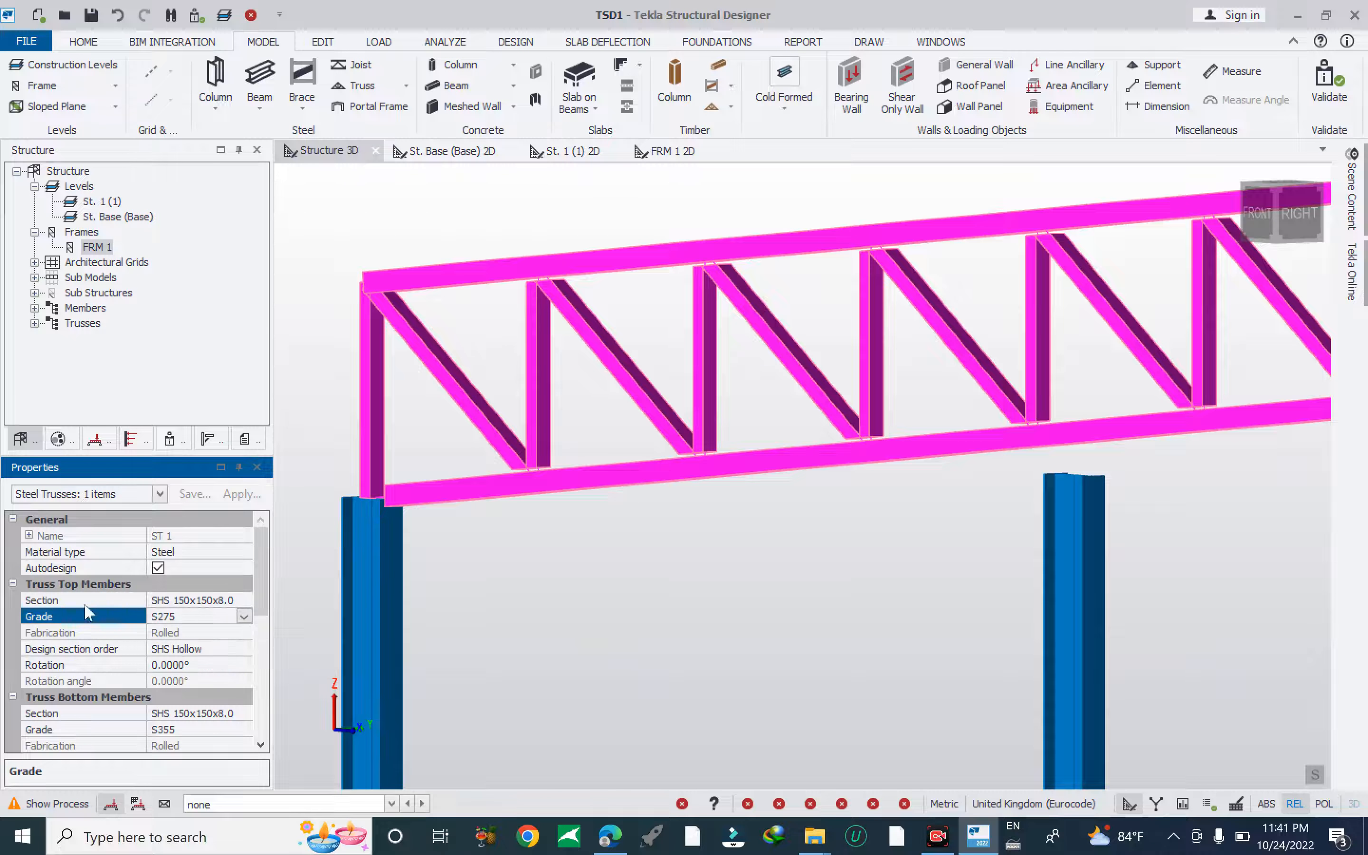
Check the section choices for the truss top members and inspect the member joint at the truss's apex.
{"action": "left_click", "coordinate": [233, 602]}
{"action": "left_click", "coordinate": [244, 600]}
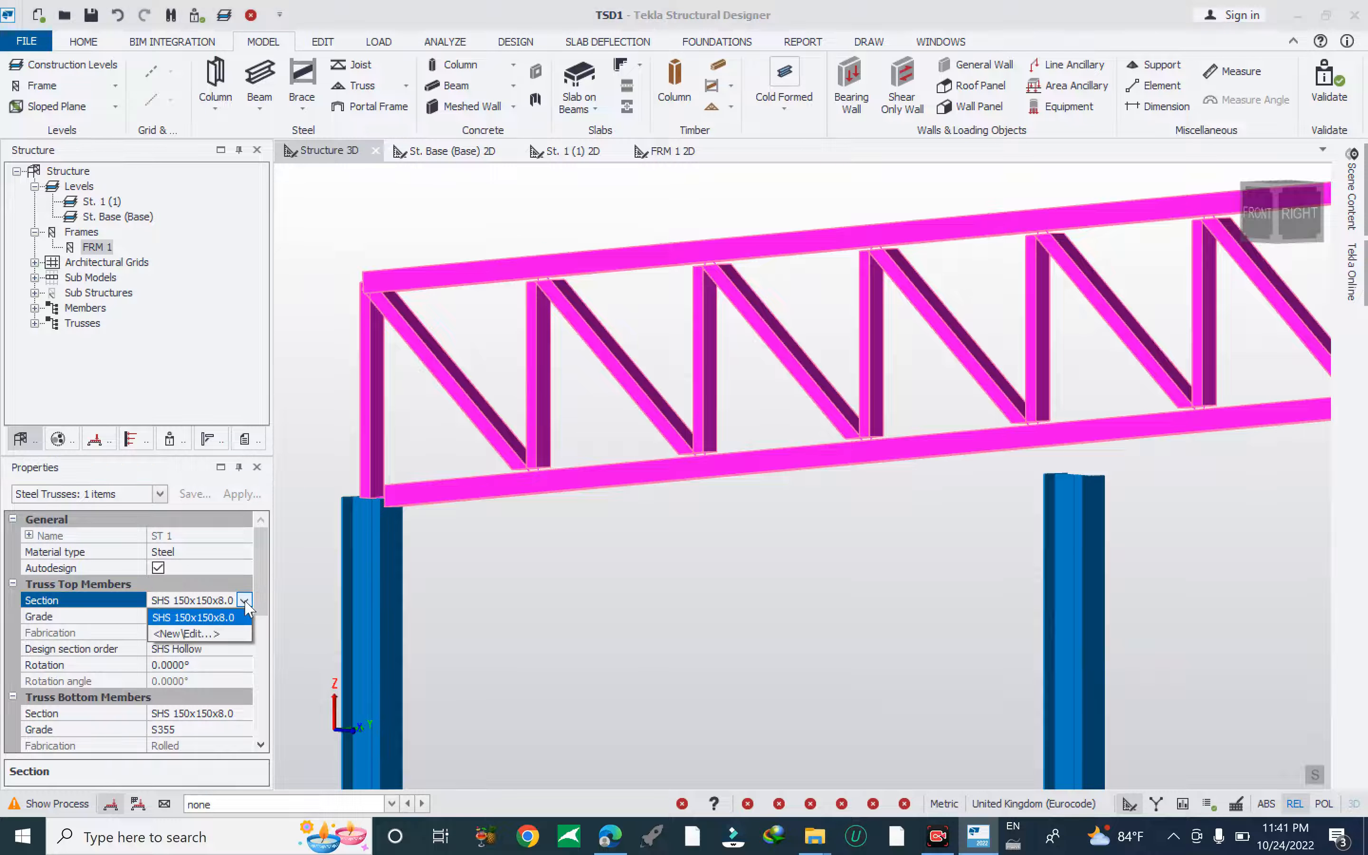
{"action": "left_click", "coordinate": [246, 606]}
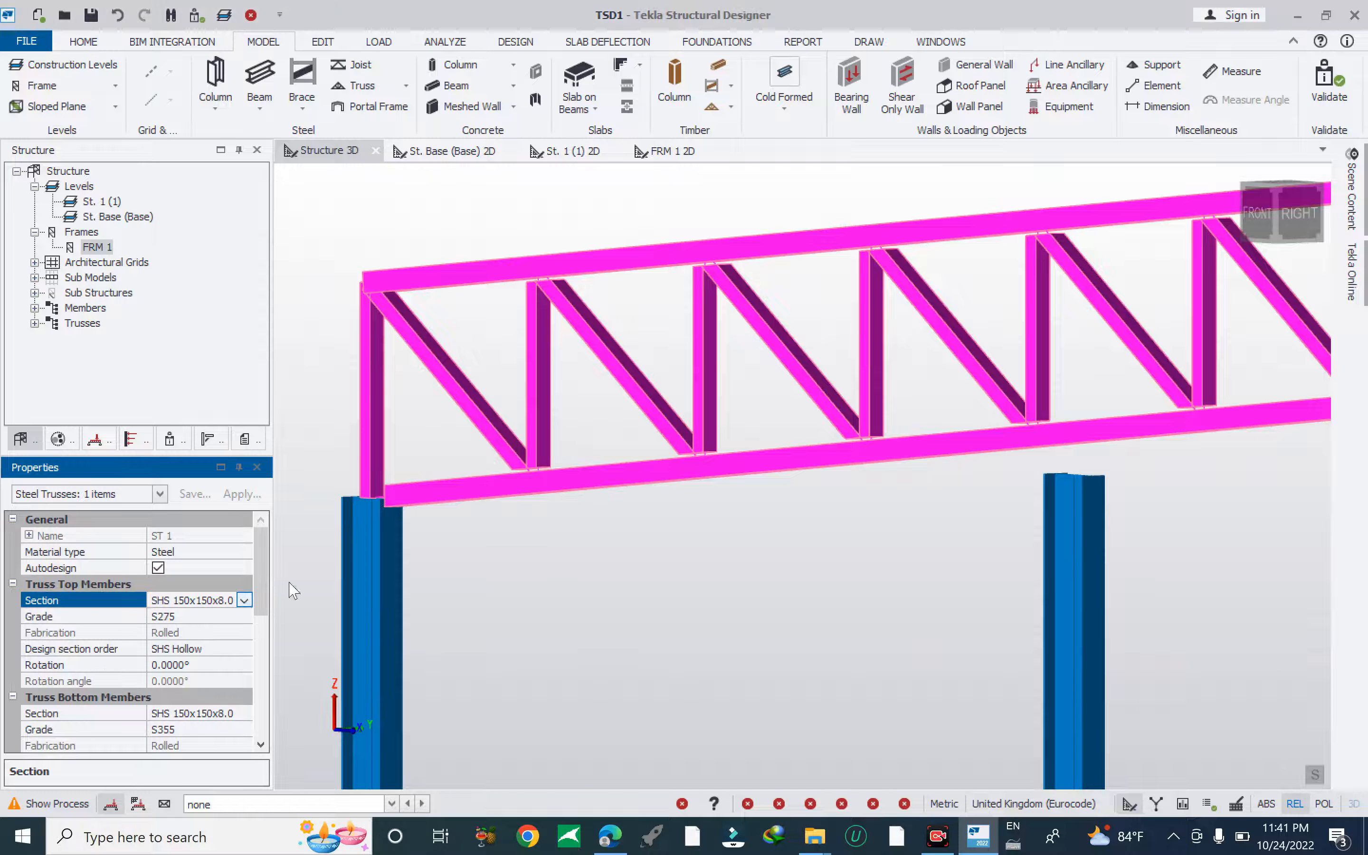
{"action": "scroll", "coordinate": [559, 467], "scroll_direction": "up", "scroll_amount": 5}
{"action": "scroll", "coordinate": [440, 474], "scroll_direction": "down", "scroll_amount": 5}
{"action": "right_click_drag", "start_coordinate": [429, 481], "coordinate": [929, 496]}
{"action": "scroll", "coordinate": [683, 475], "scroll_direction": "down", "scroll_amount": 5}
{"action": "scroll", "coordinate": [837, 463], "scroll_direction": "up", "scroll_amount": 4}
{"action": "scroll", "coordinate": [837, 464], "scroll_direction": "up", "scroll_amount": 4}
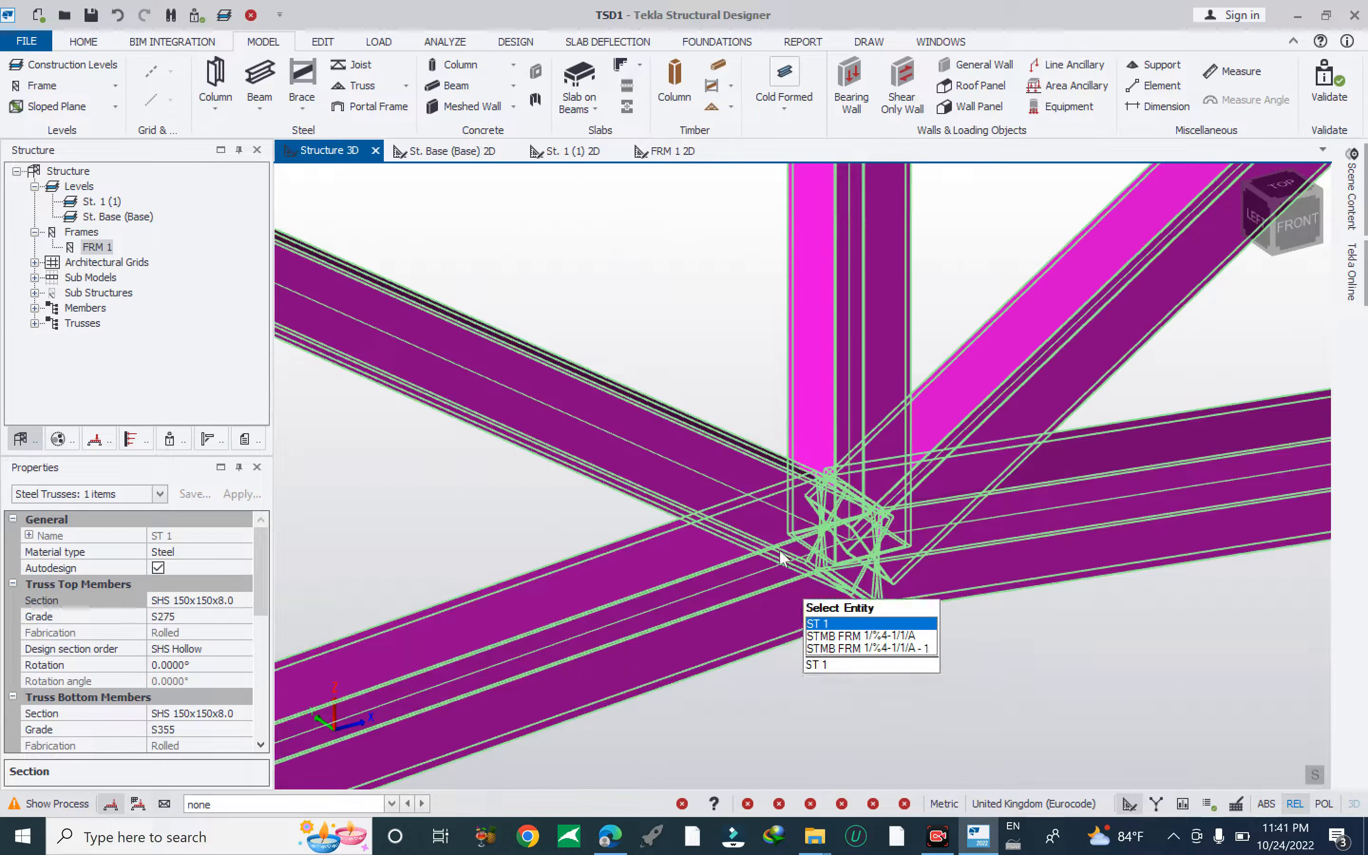
{"action": "scroll", "coordinate": [764, 469], "scroll_direction": "down", "scroll_amount": 4}
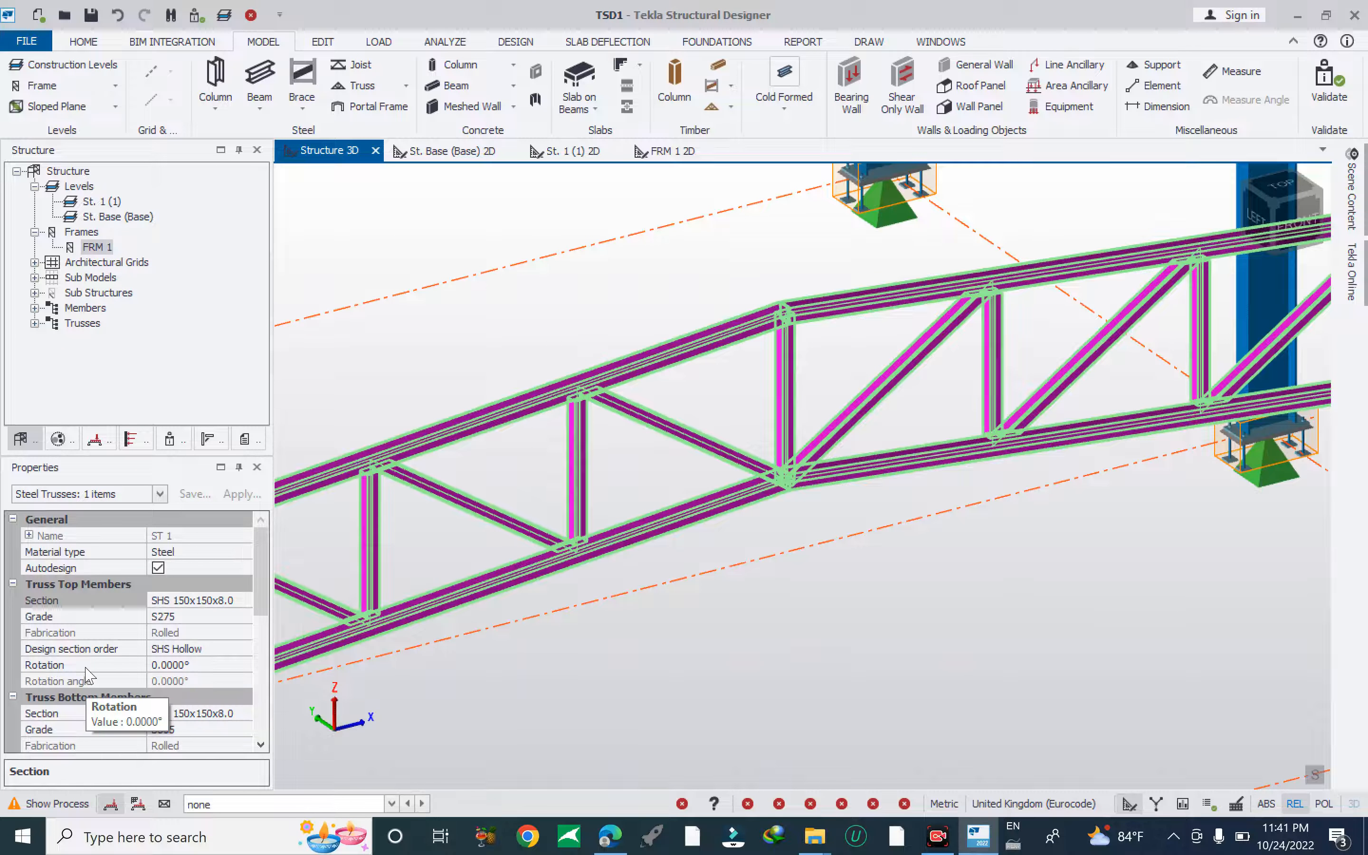
Review the top members' design section order and the section properties of the truss's bottom, side and internal members.
{"action": "left_click", "coordinate": [223, 649]}
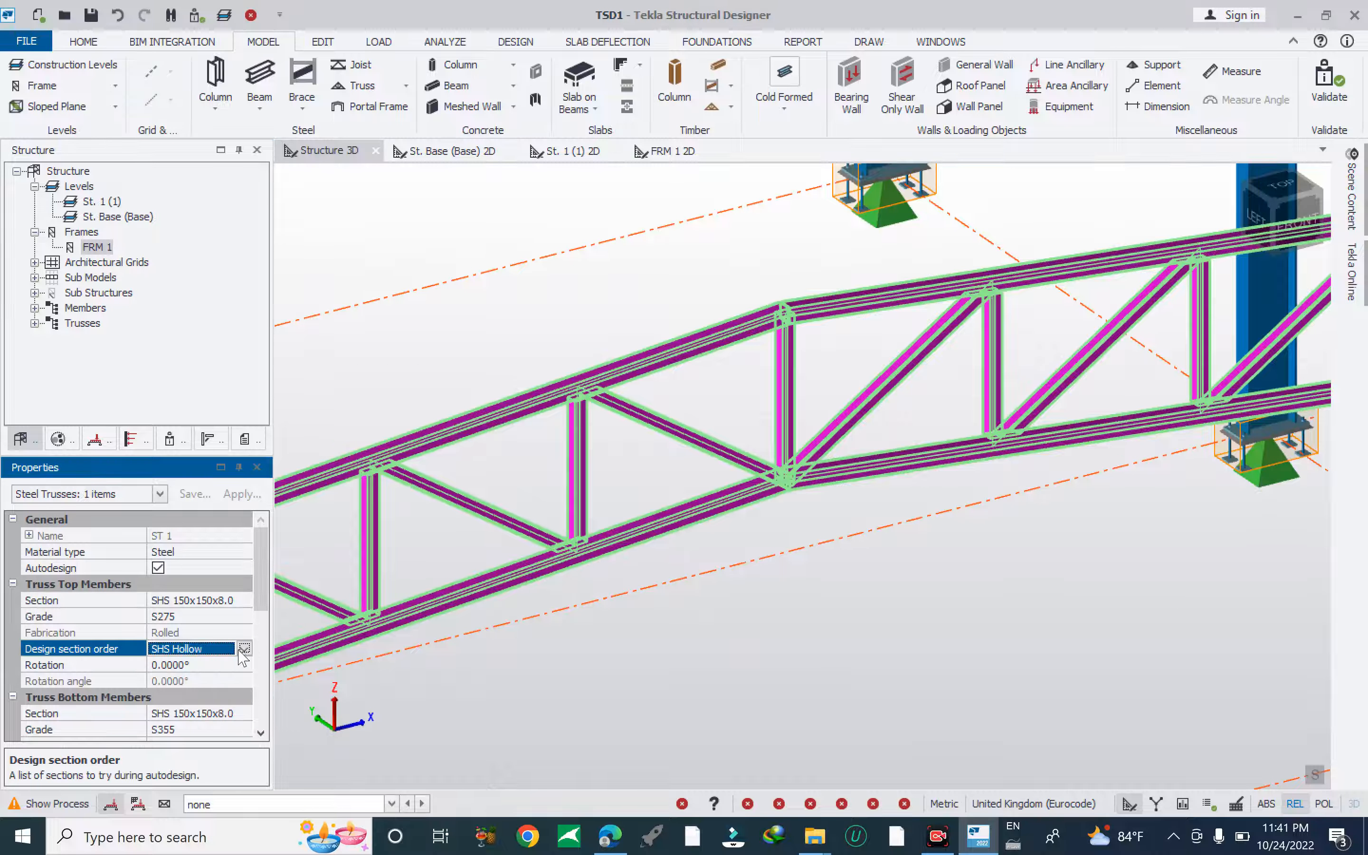
{"action": "left_click", "coordinate": [244, 649]}
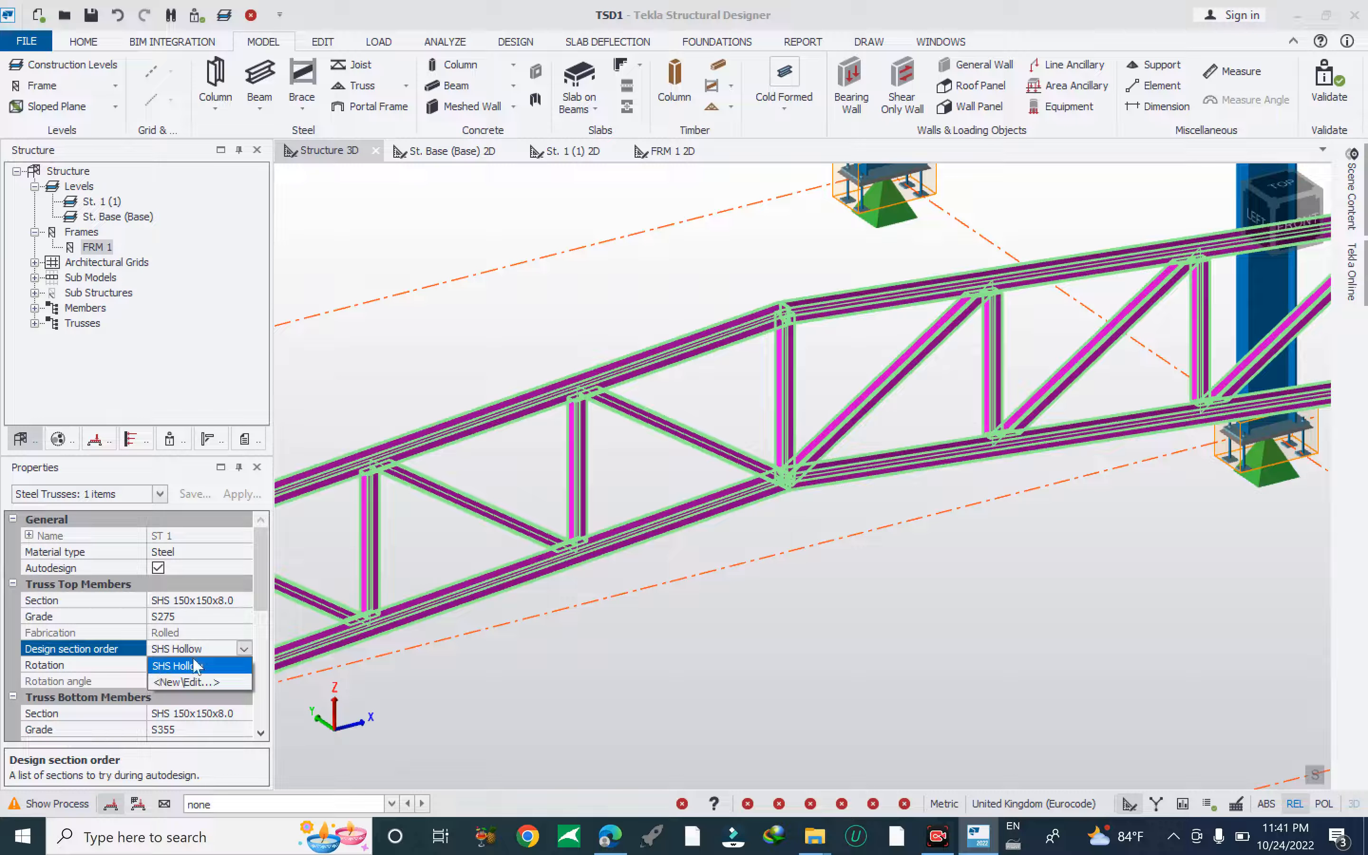
{"action": "left_click_drag", "start_coordinate": [258, 586], "coordinate": [256, 621]}
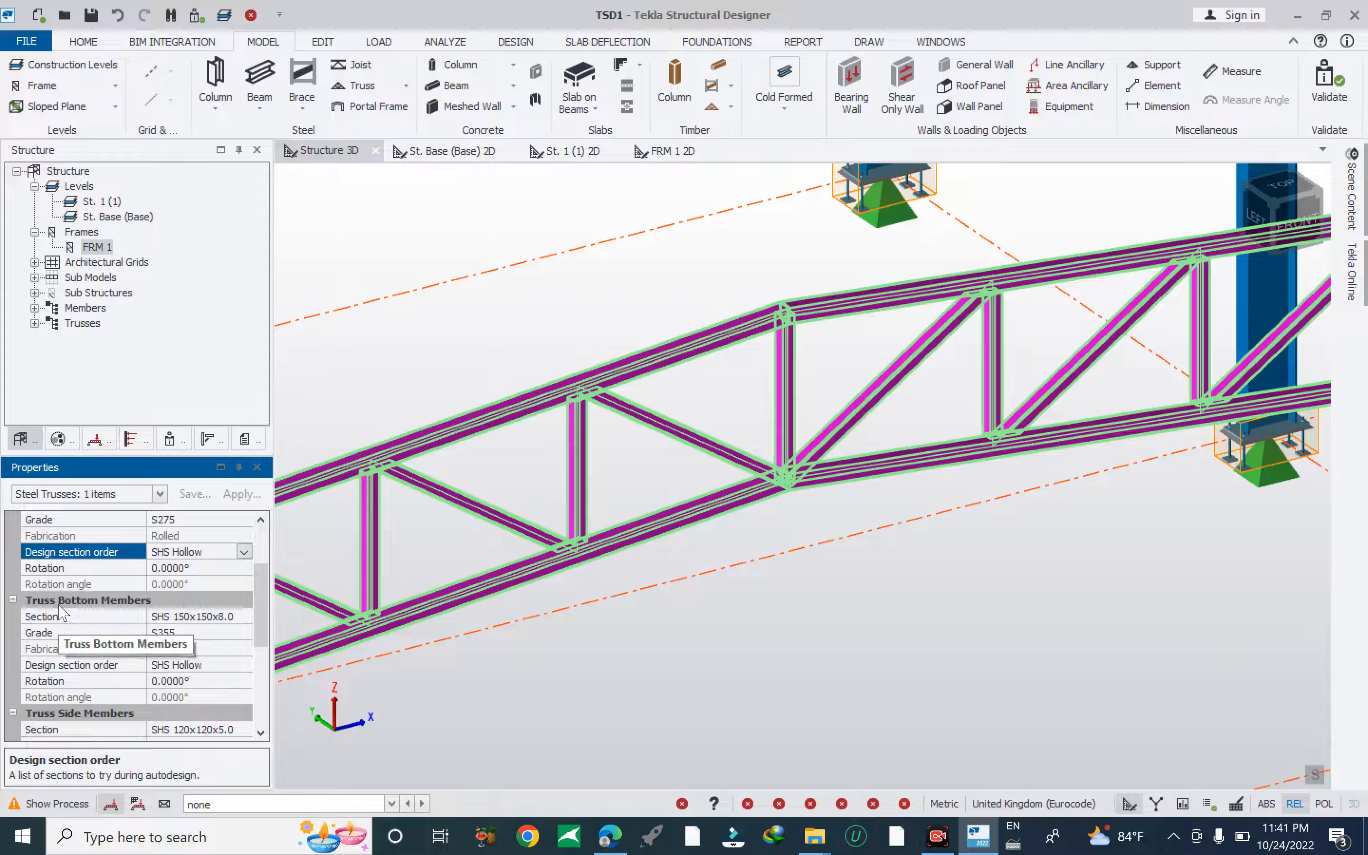
{"action": "left_click_drag", "start_coordinate": [262, 613], "coordinate": [260, 588]}
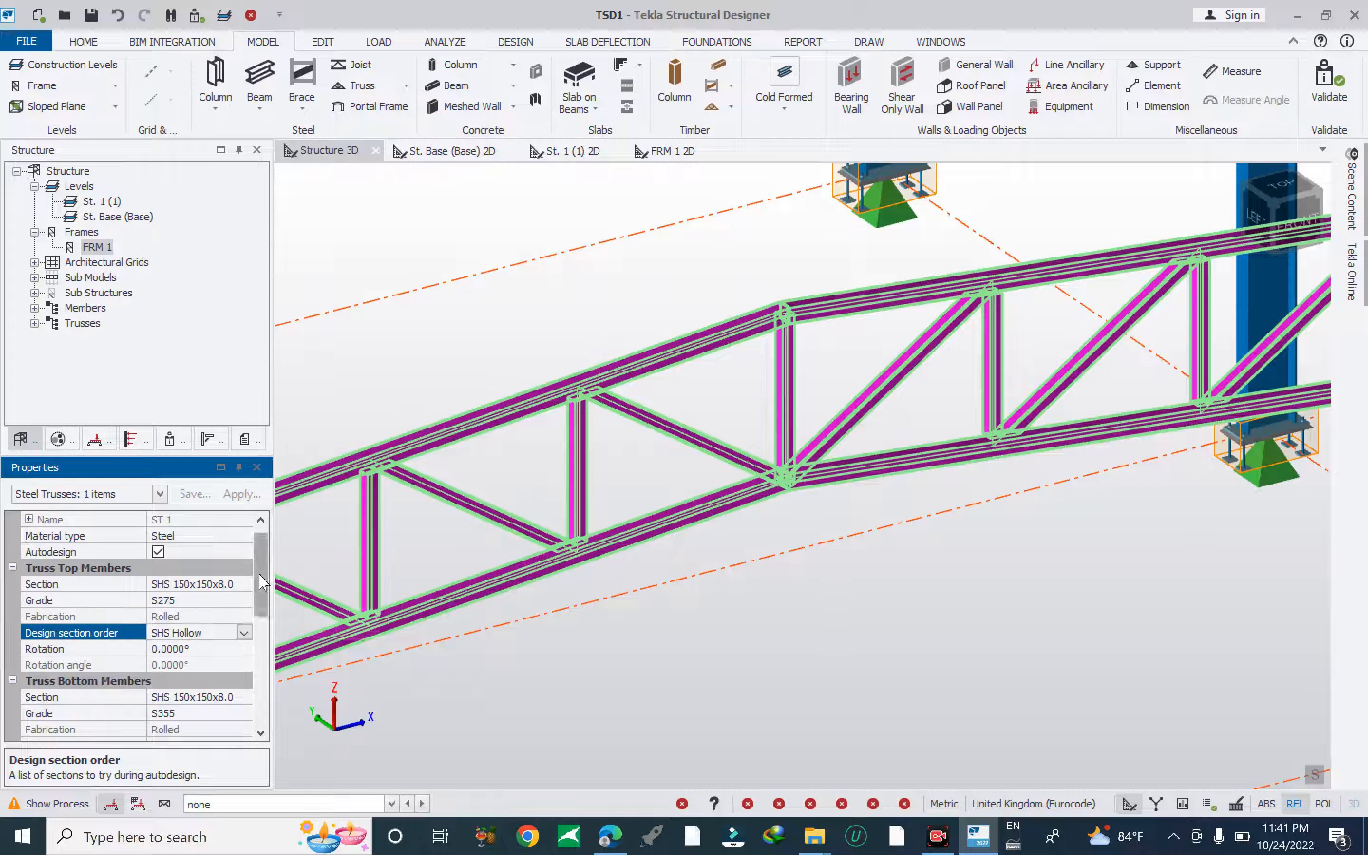
{"action": "scroll", "coordinate": [259, 600], "scroll_direction": "down", "scroll_amount": 4}
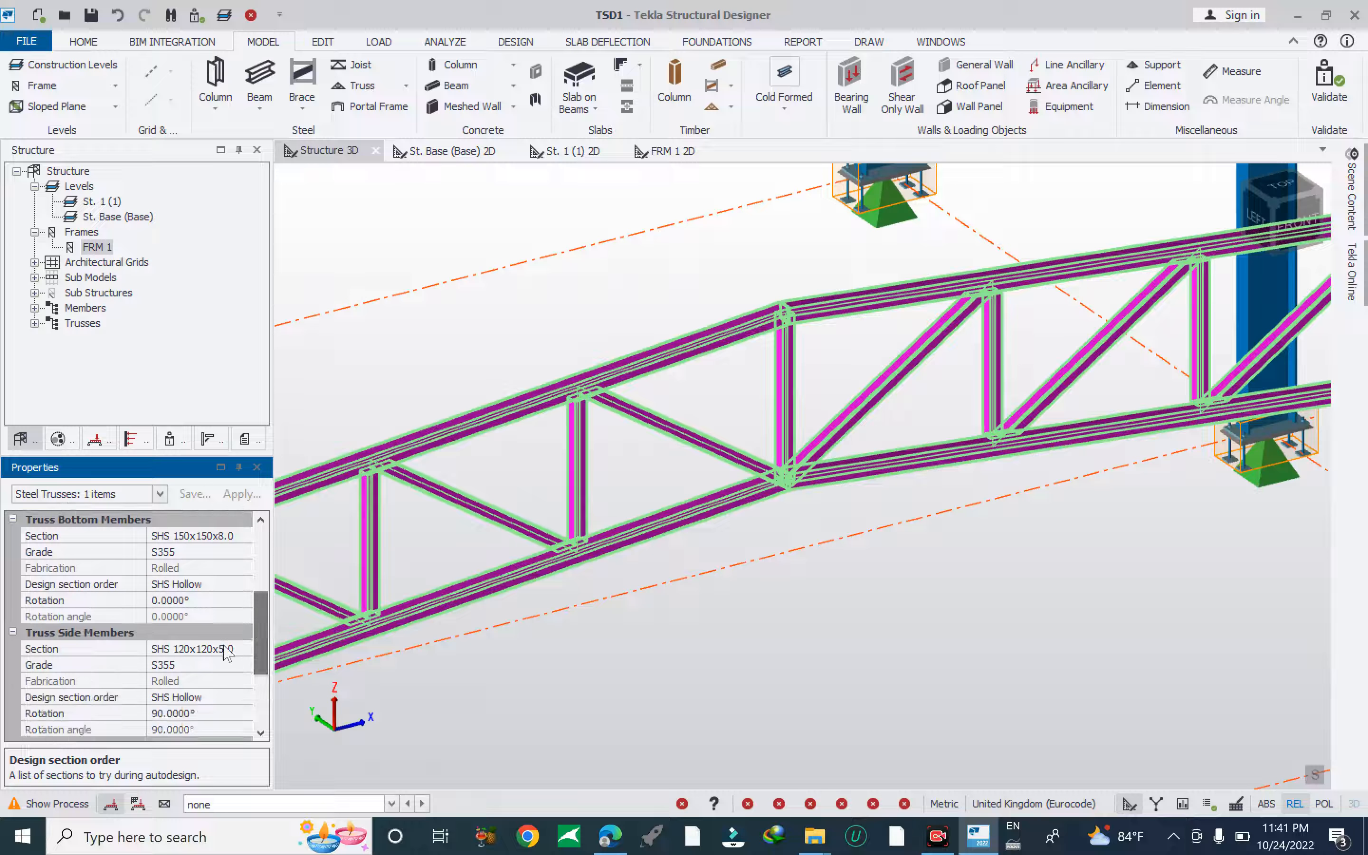
{"action": "left_click_drag", "start_coordinate": [256, 632], "coordinate": [252, 683]}
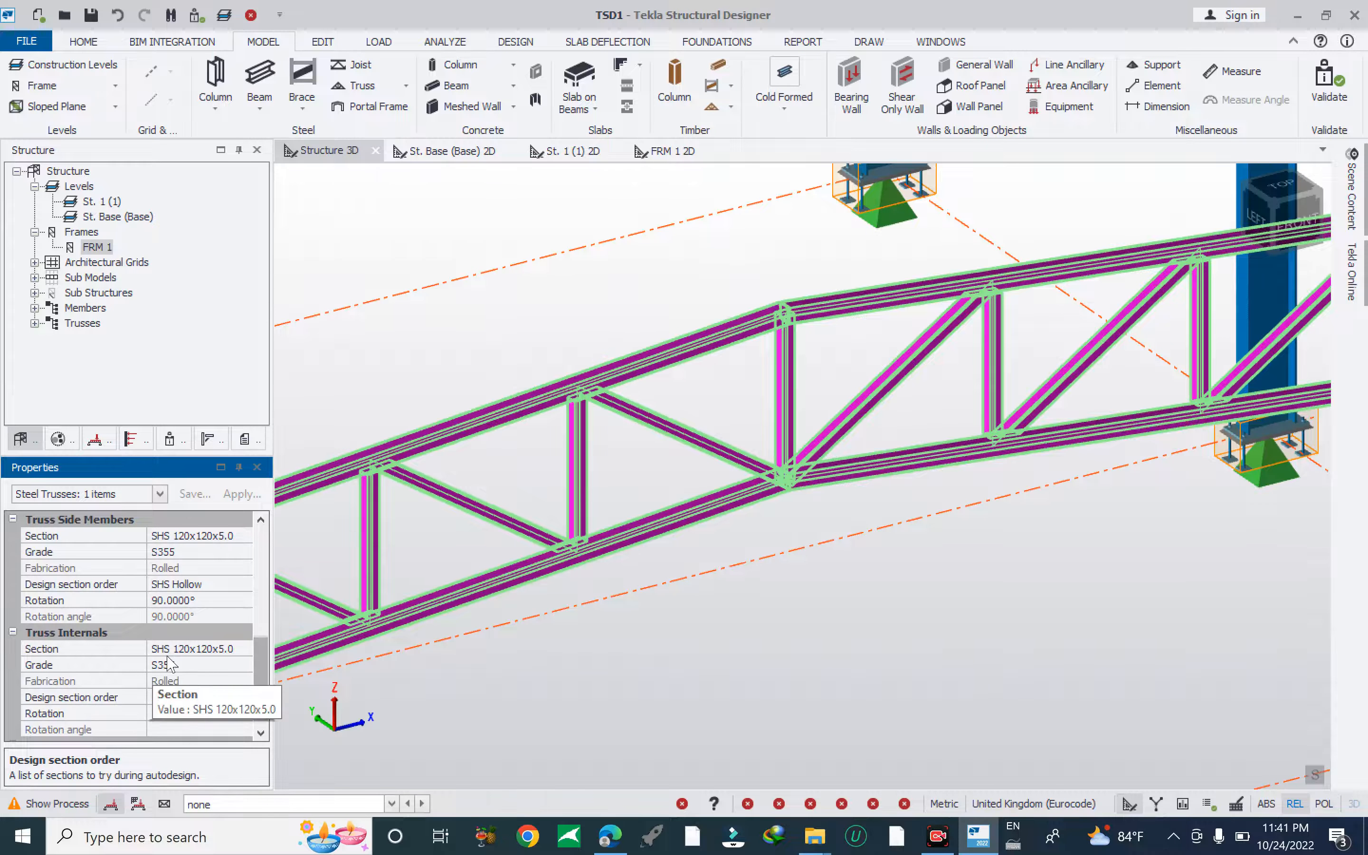
{"action": "scroll", "coordinate": [594, 555], "scroll_direction": "down", "scroll_amount": 6}
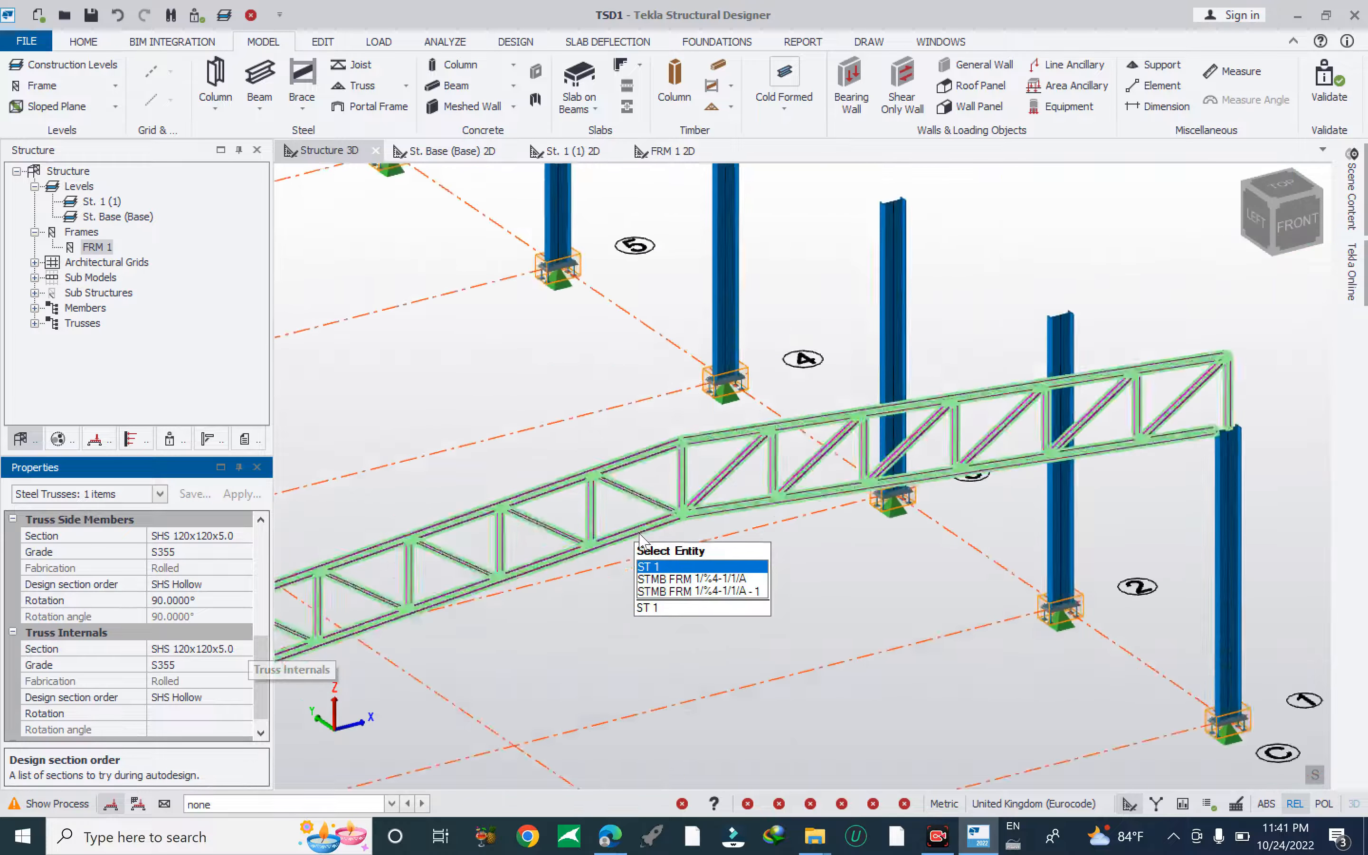
{"action": "scroll", "coordinate": [656, 633], "scroll_direction": "down", "scroll_amount": 8}
{"action": "left_click", "coordinate": [889, 491]}
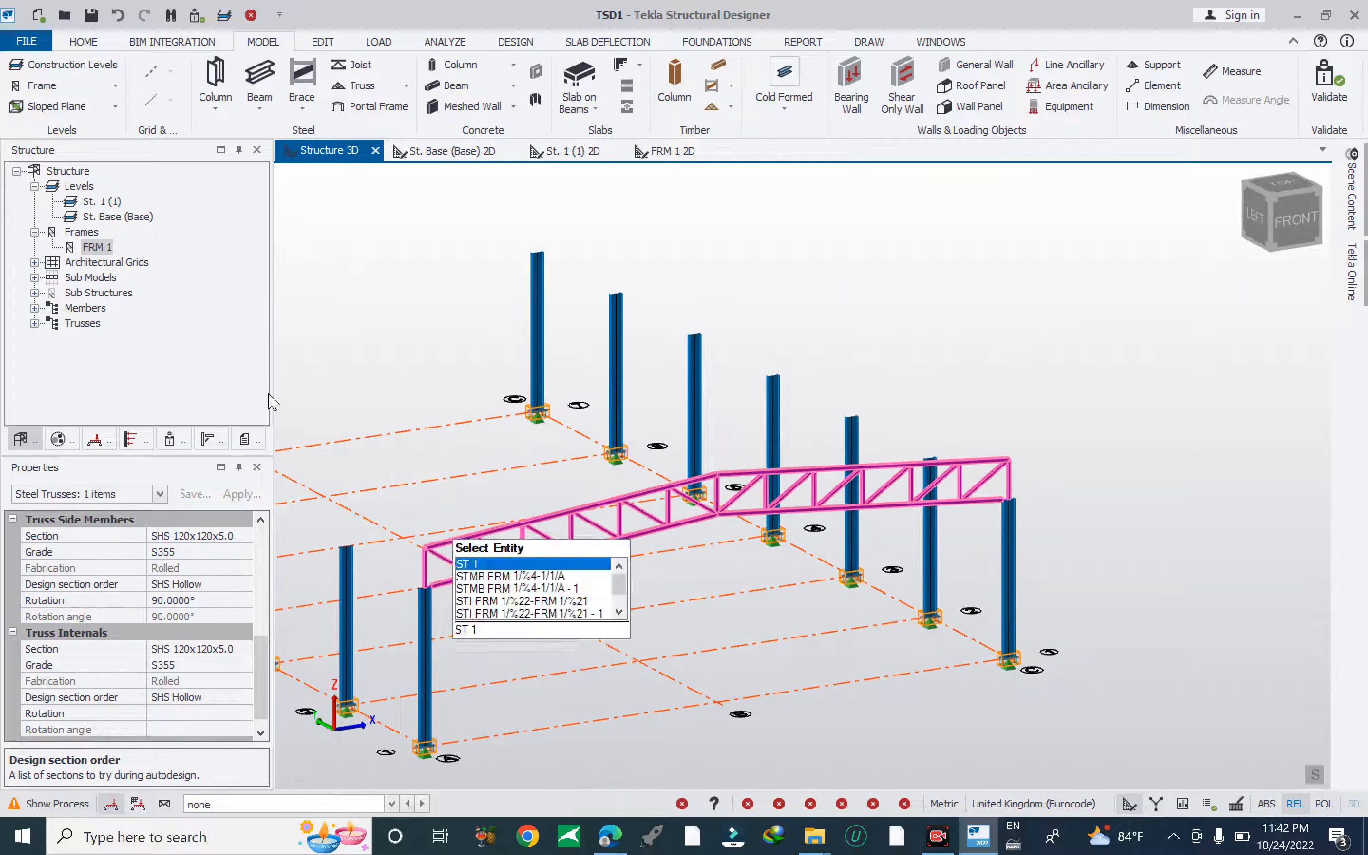
Examine the truss in the FRM 1 2D elevation and again in the Structure 3D view.
{"action": "double_click", "coordinate": [98, 249]}
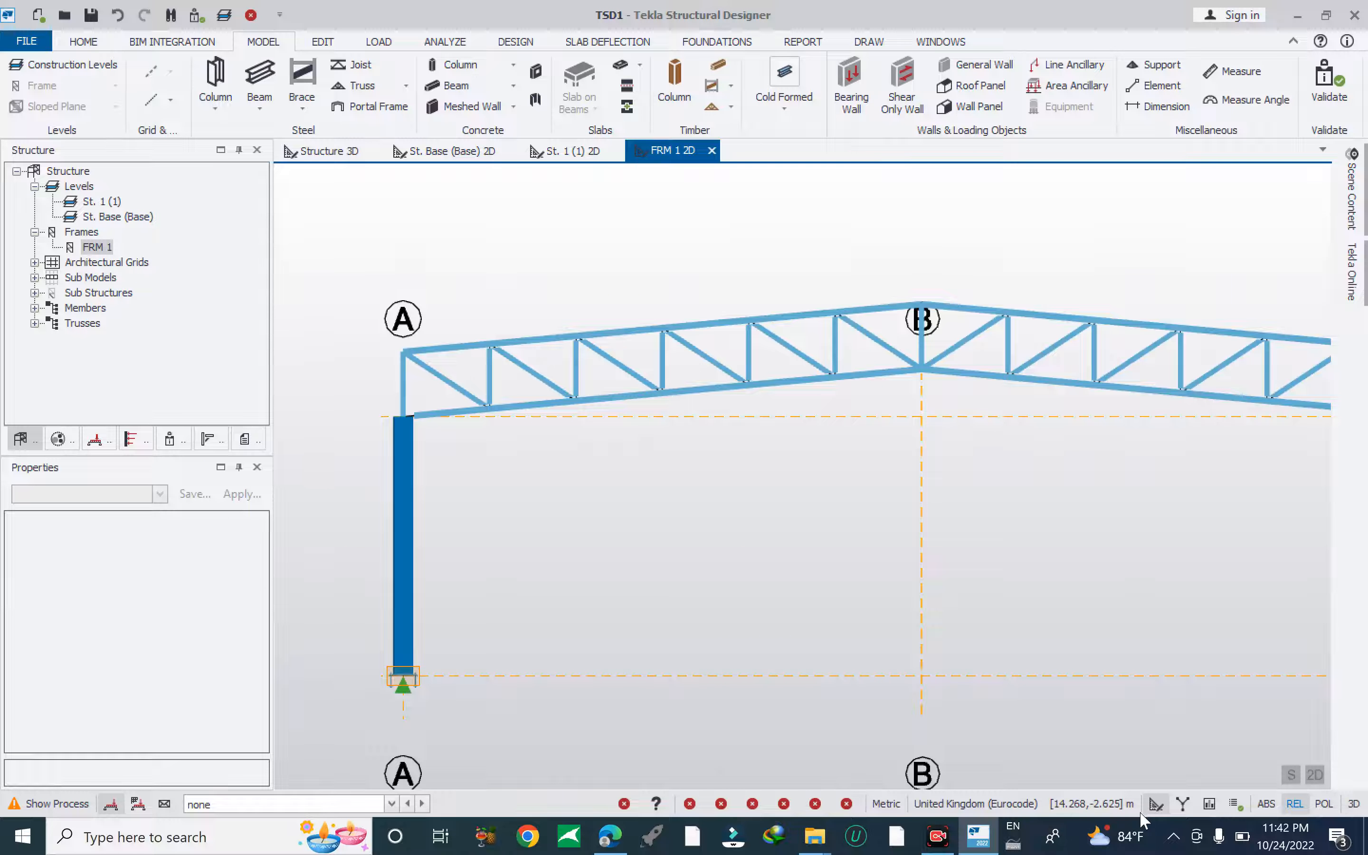
{"action": "left_click", "coordinate": [940, 835]}
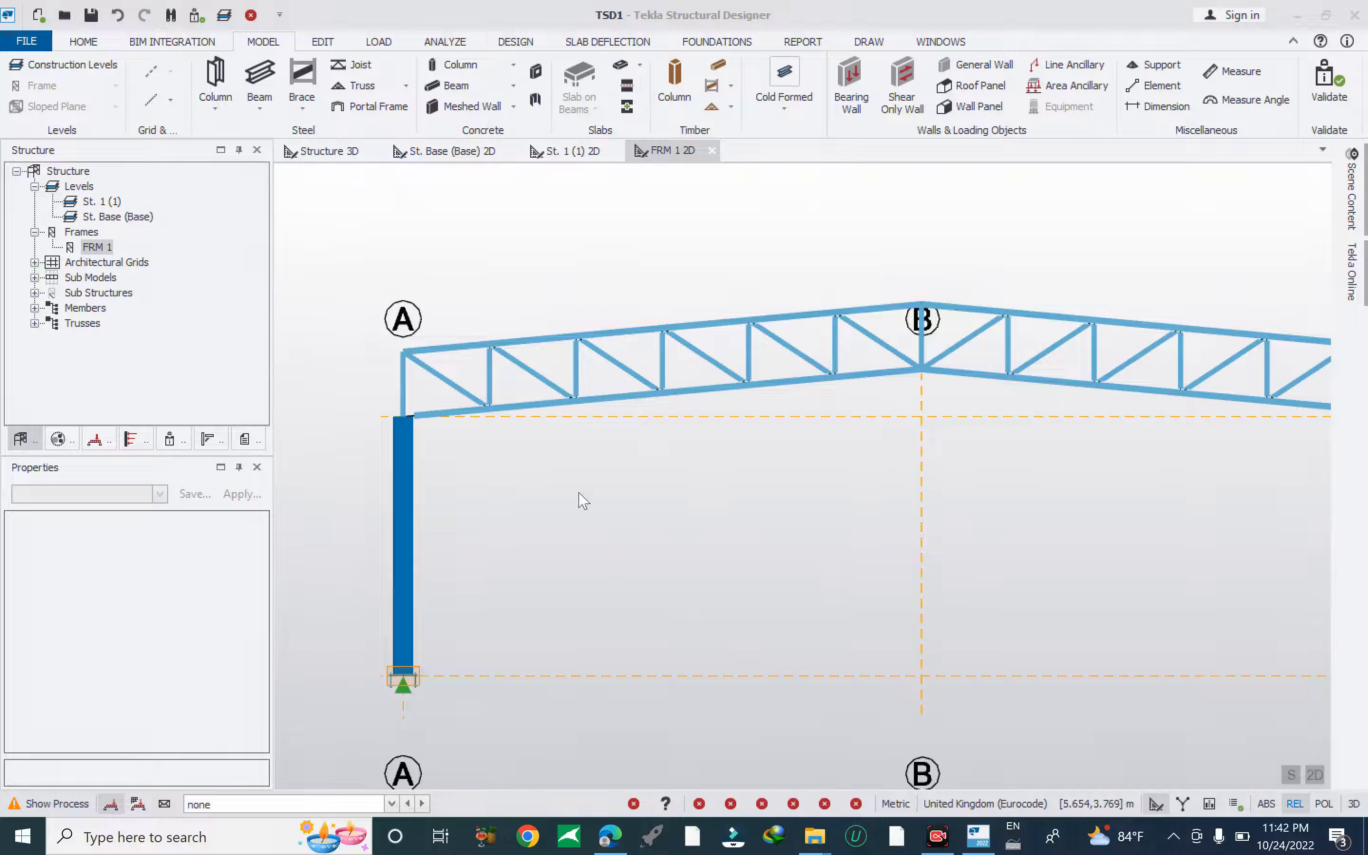
{"action": "scroll", "coordinate": [504, 452], "scroll_direction": "down", "scroll_amount": 5}
{"action": "left_click", "coordinate": [339, 152]}
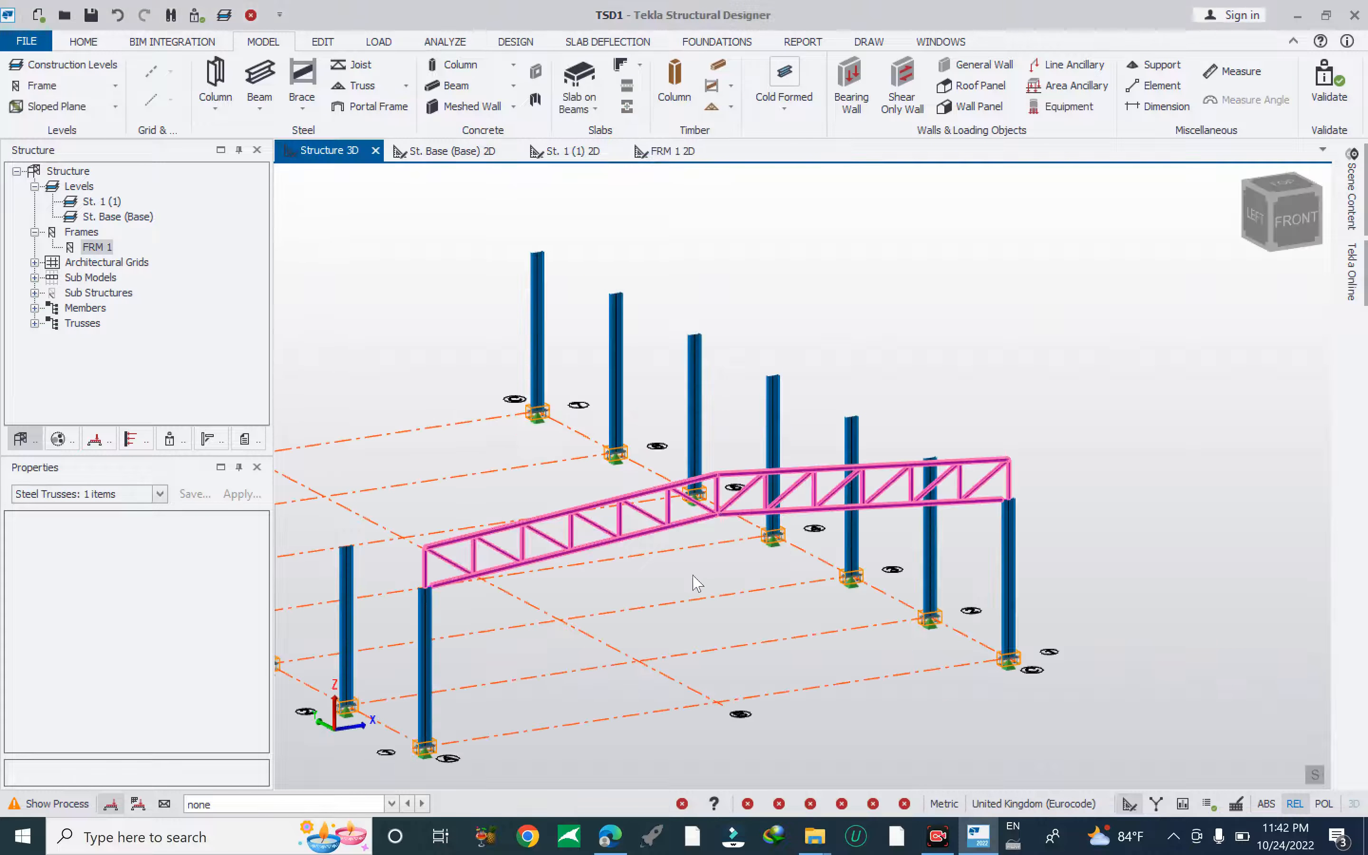
{"action": "scroll", "coordinate": [505, 490], "scroll_direction": "up", "scroll_amount": 5}
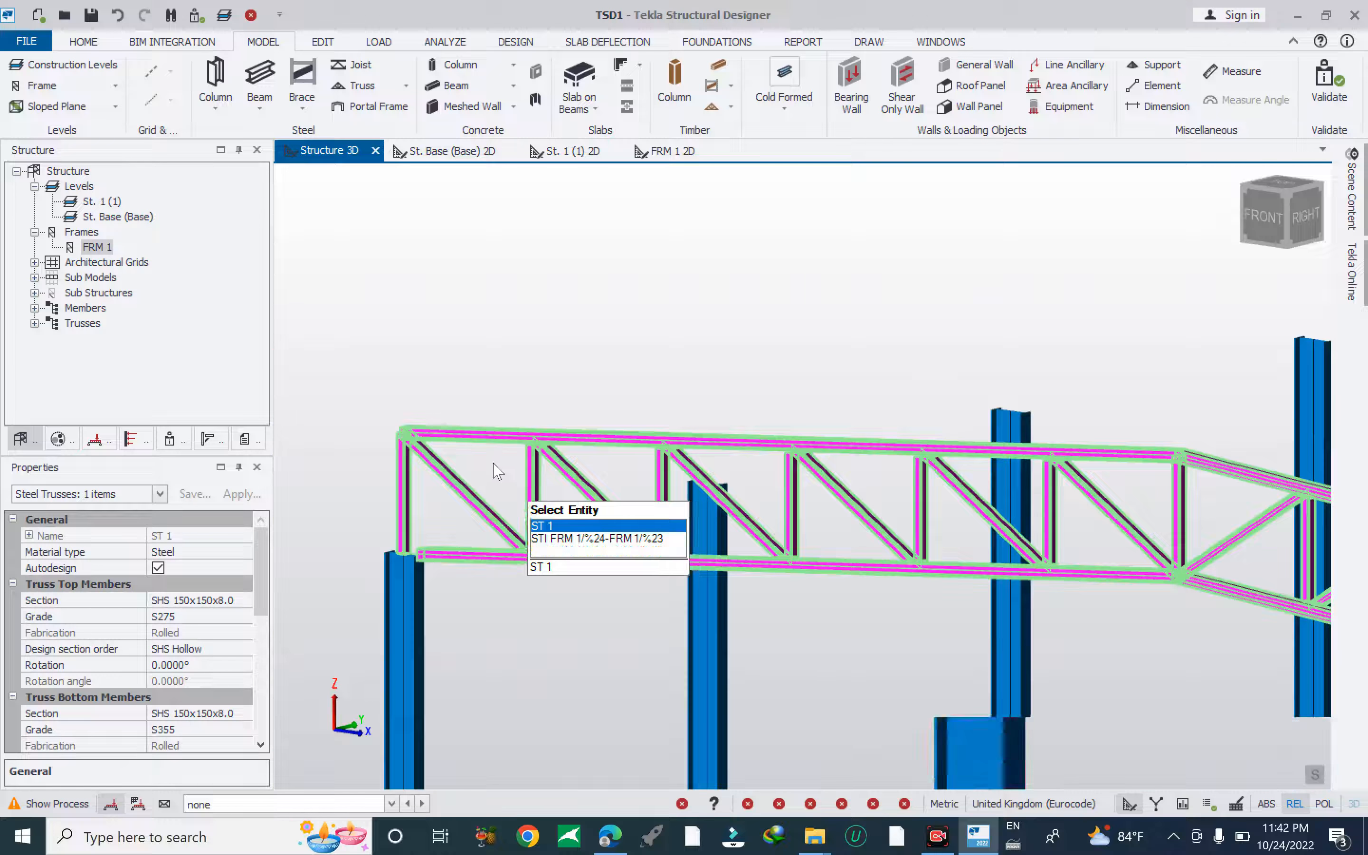
{"action": "scroll", "coordinate": [480, 434], "scroll_direction": "down", "scroll_amount": 8}
{"action": "mouse_move", "coordinate": [792, 583]}
{"action": "middle_click_drag", "start_coordinate": [791, 583], "coordinate": [772, 550]}
{"action": "middle_click_drag", "start_coordinate": [610, 526], "coordinate": [612, 576]}
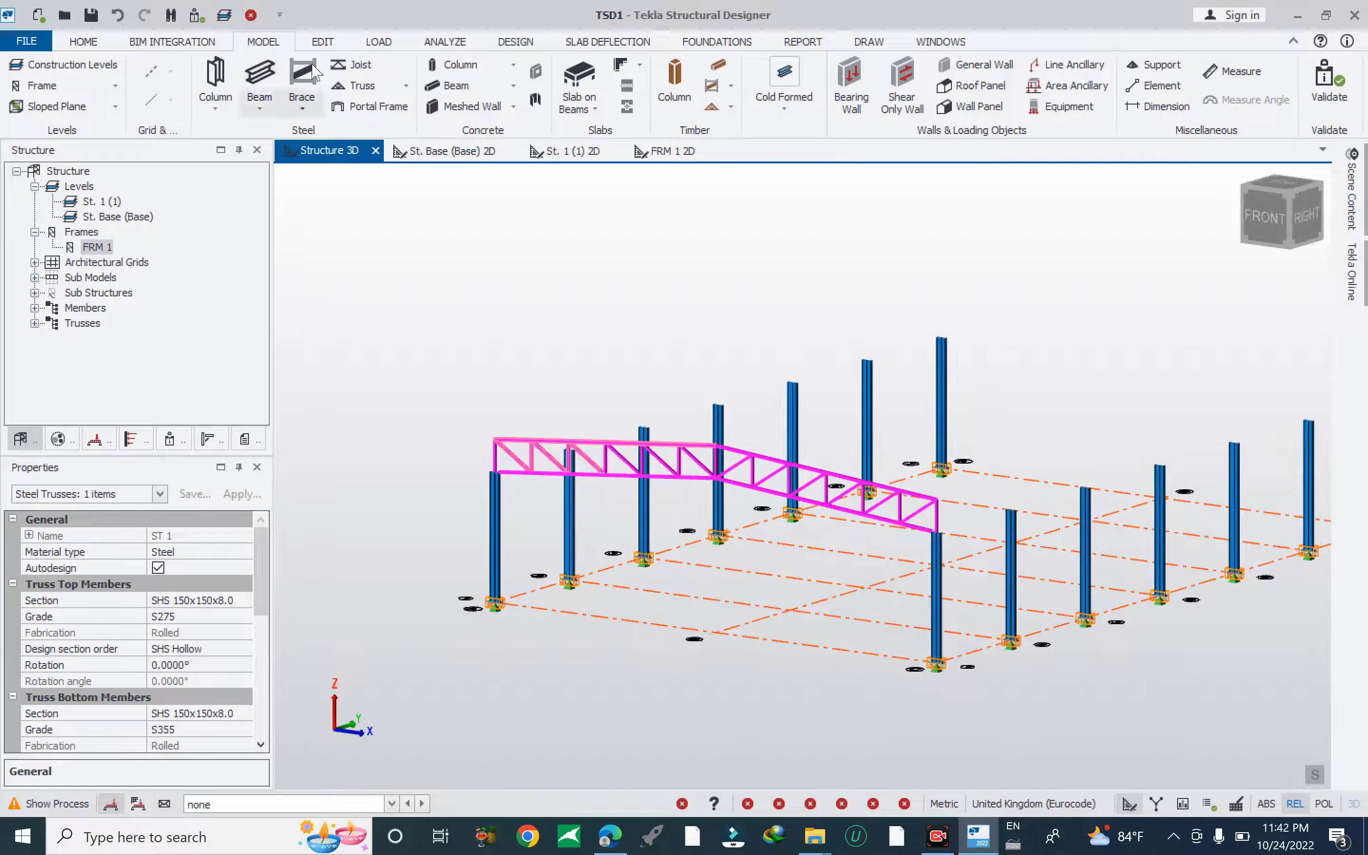
Copy the front truss onto the other six column pairs, from Y = 6 m to Y = 36 m, using the front column base at X = 24 m as reference.
{"action": "left_click", "coordinate": [322, 41]}
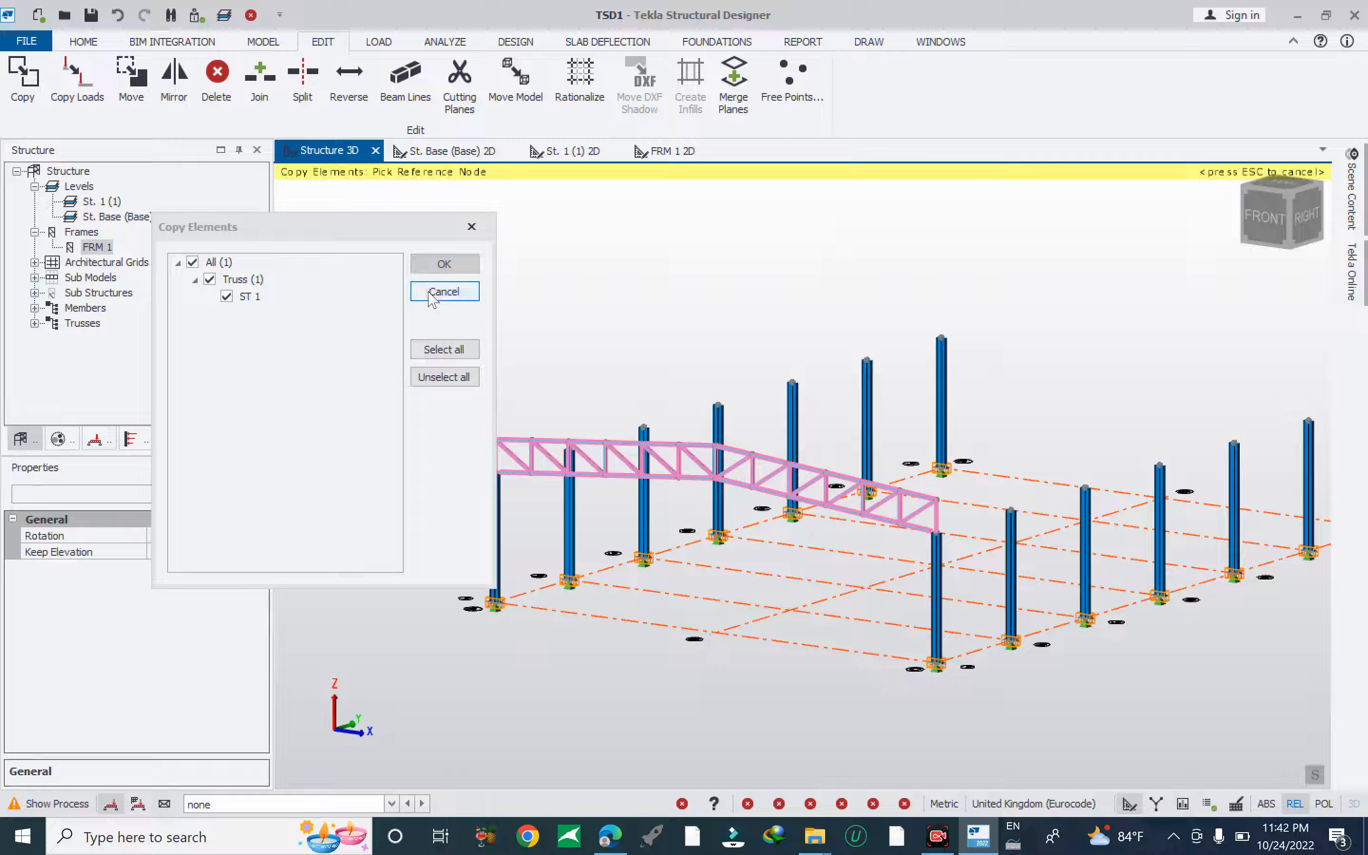
{"action": "left_click", "coordinate": [937, 665]}
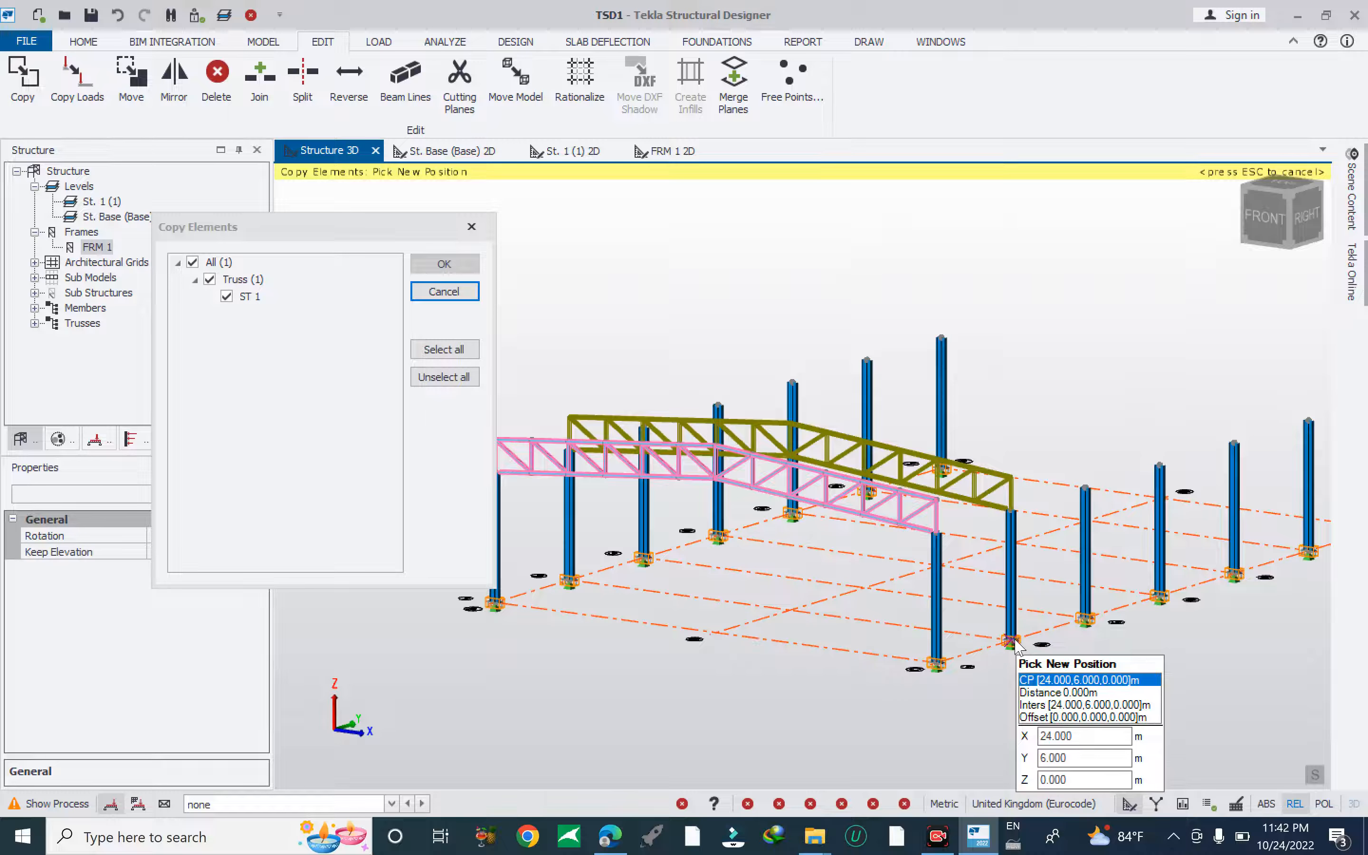
{"action": "left_click", "coordinate": [1012, 642]}
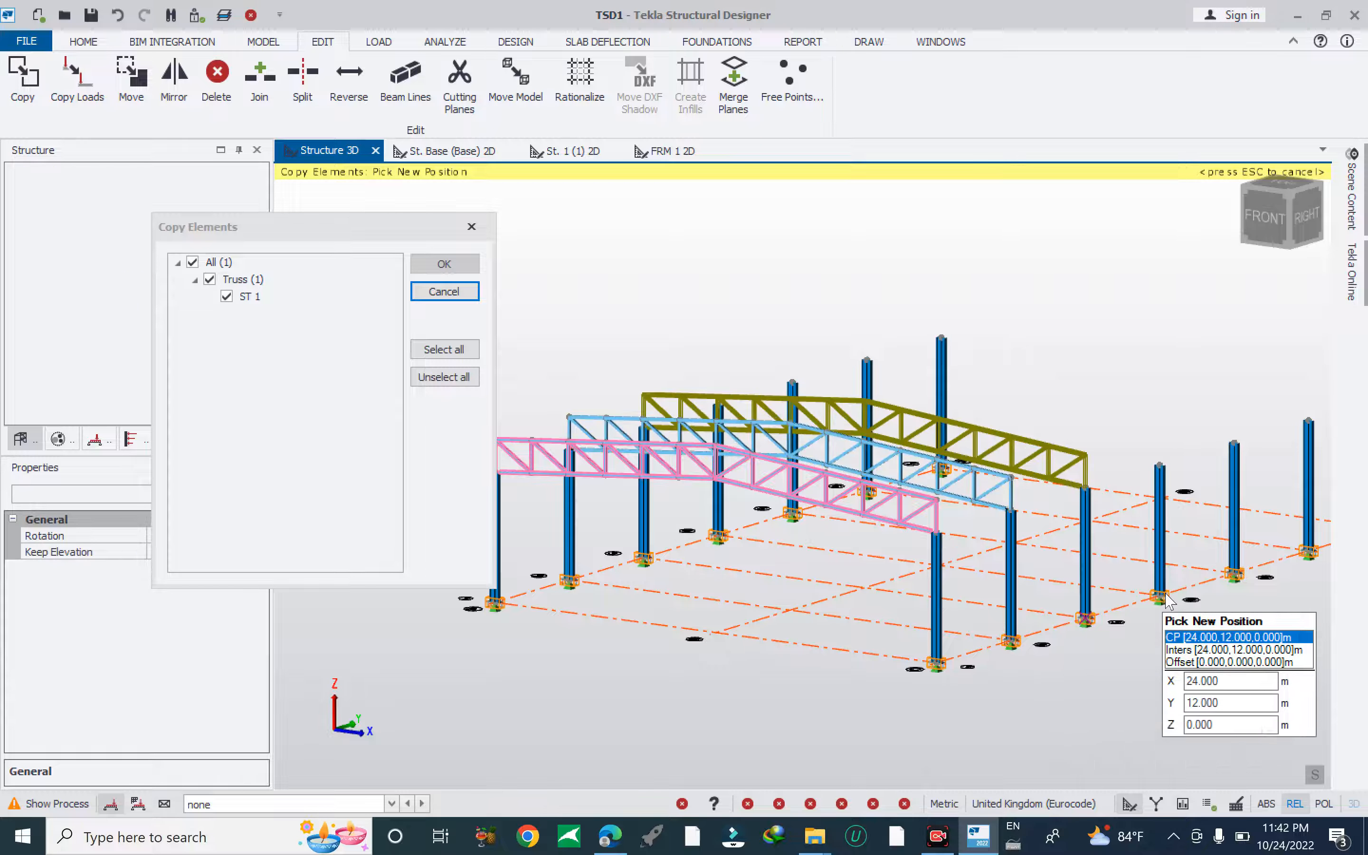
{"action": "left_click", "coordinate": [1085, 618]}
{"action": "left_click", "coordinate": [1159, 596]}
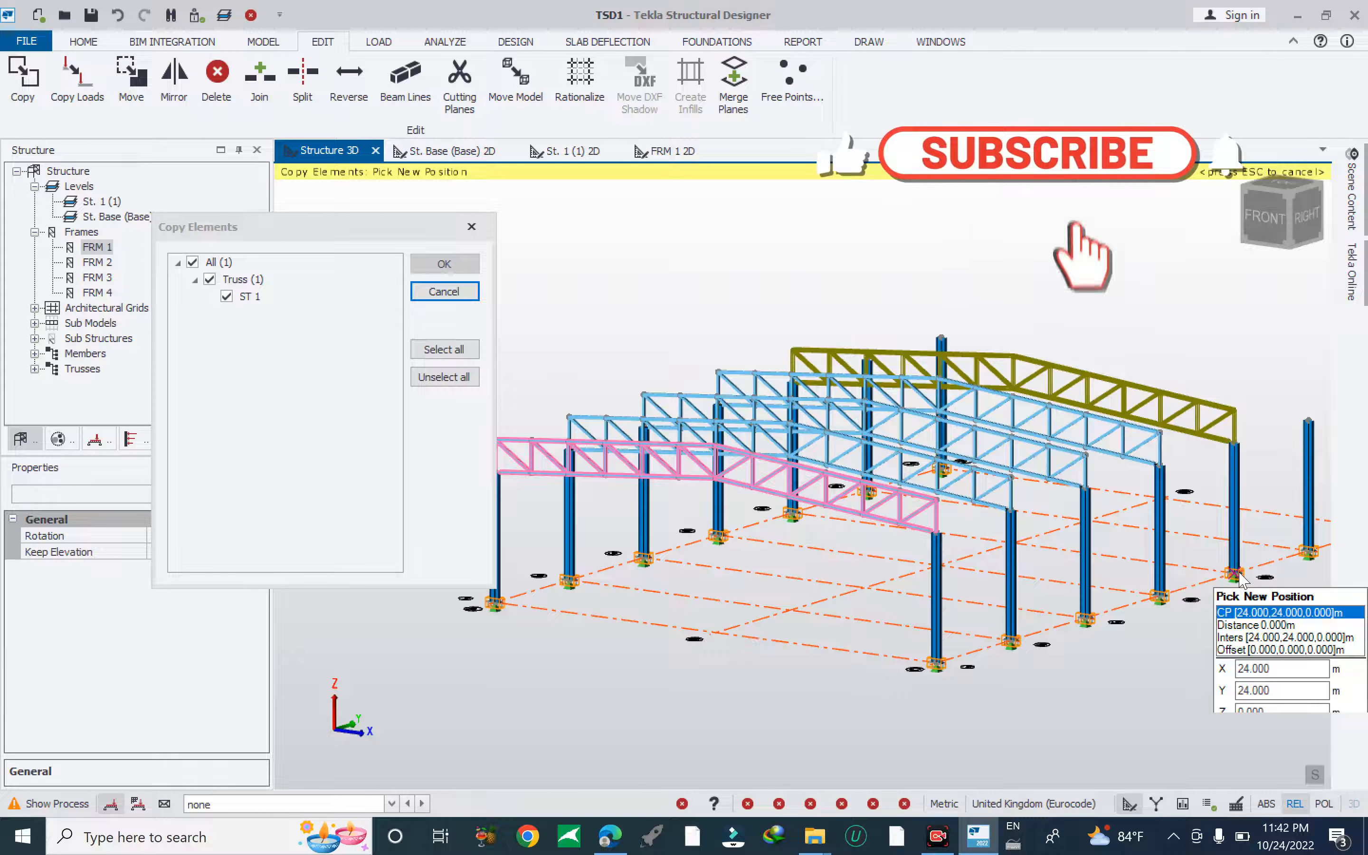
{"action": "left_click", "coordinate": [1234, 573]}
{"action": "middle_click_drag", "start_coordinate": [1000, 564], "coordinate": [689, 564]}
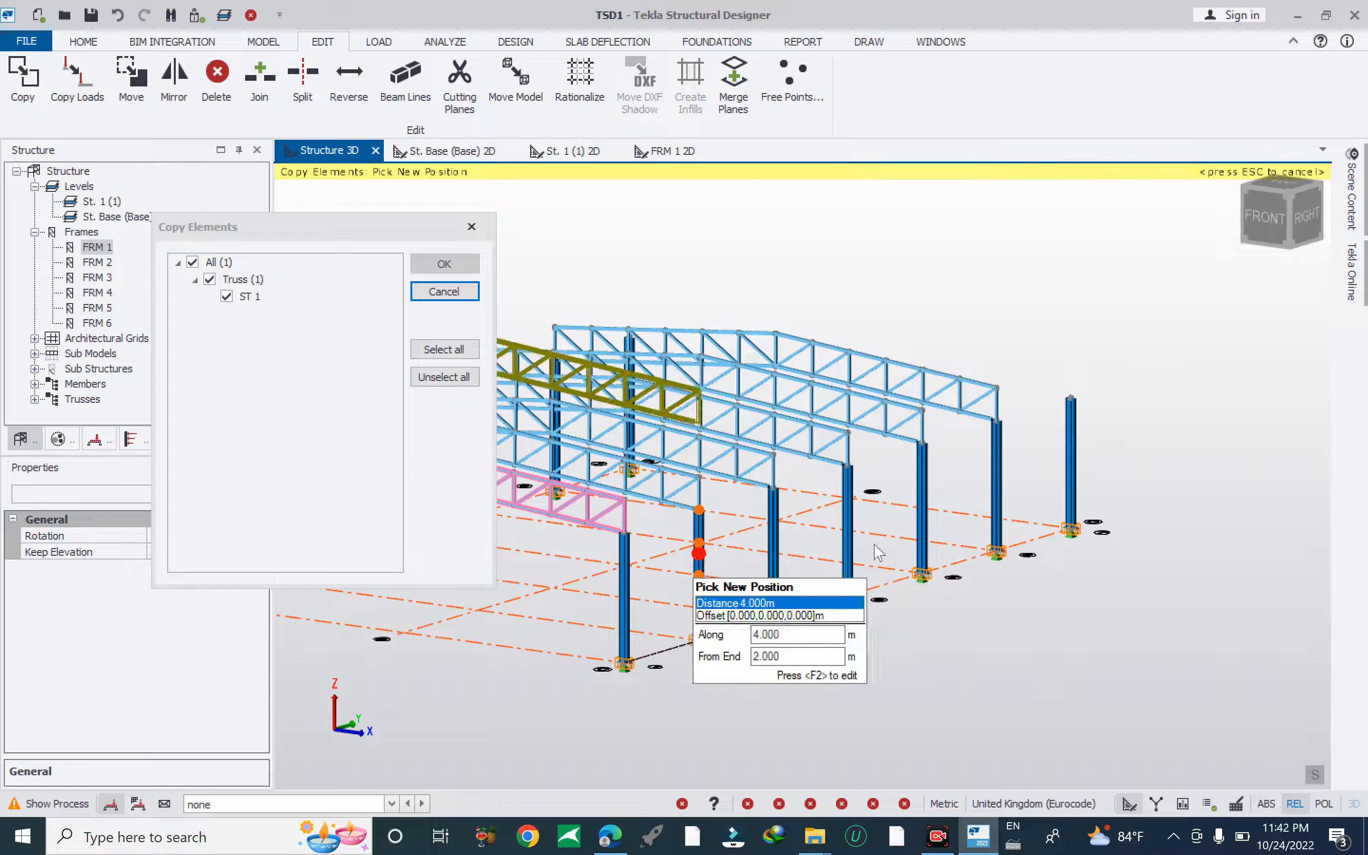
{"action": "left_click", "coordinate": [1079, 527]}
{"action": "scroll", "coordinate": [1089, 389], "scroll_direction": "down", "scroll_amount": 3}
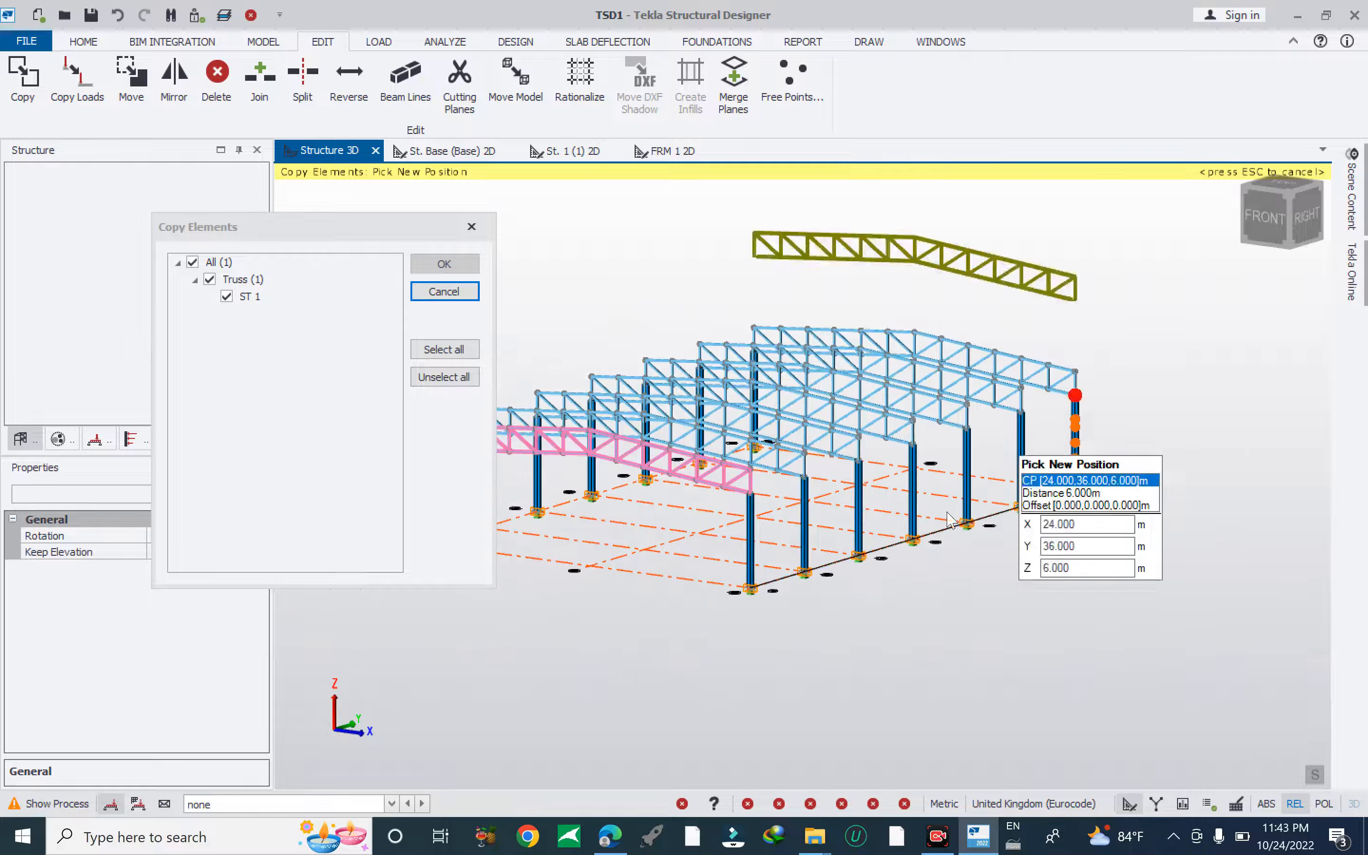
{"action": "right_click_drag", "start_coordinate": [836, 646], "coordinate": [850, 656]}
{"action": "key", "text": "Escape"}
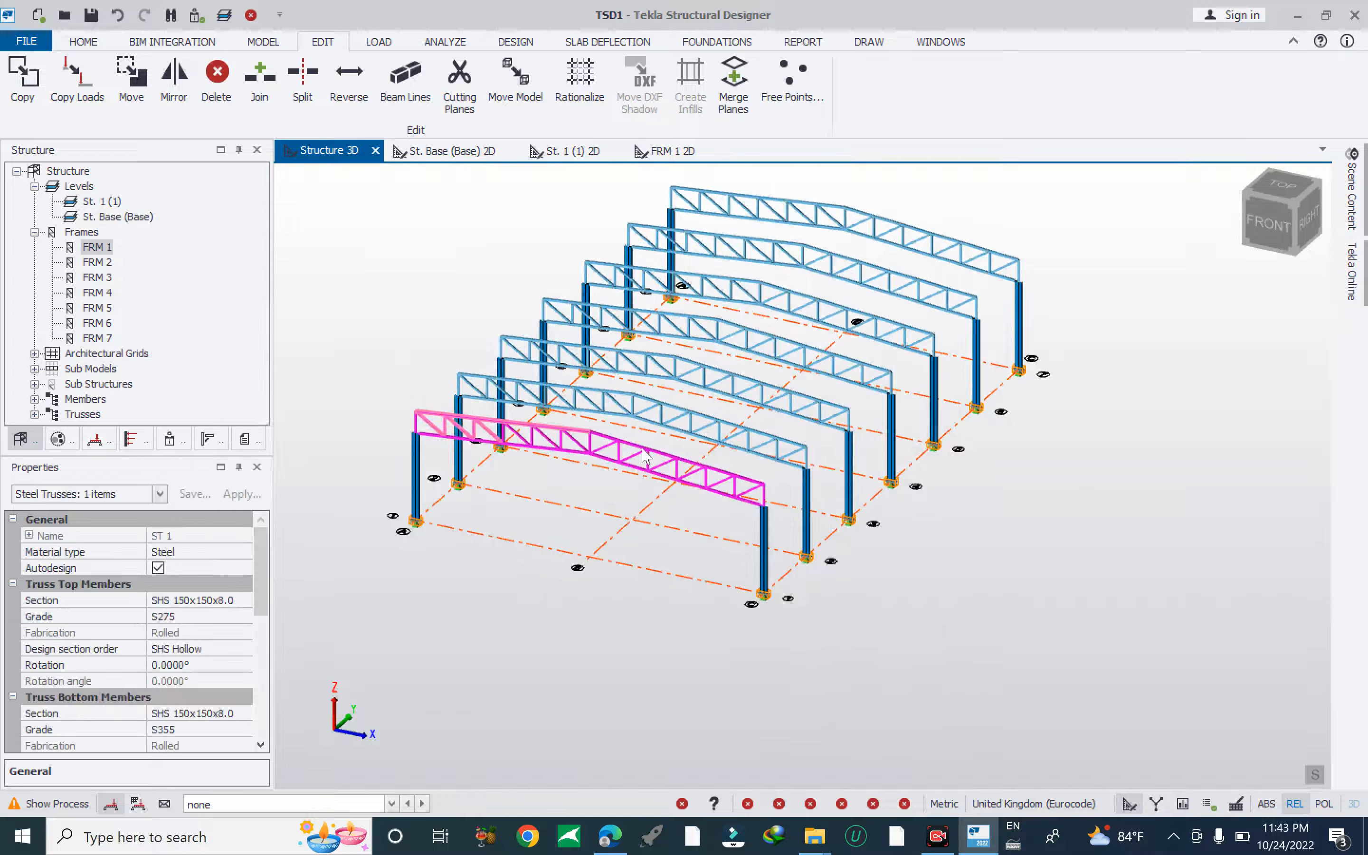
{"action": "key", "text": "Escape"}
{"action": "scroll", "coordinate": [642, 449], "scroll_direction": "up", "scroll_amount": 2}
{"action": "right_click_drag", "start_coordinate": [934, 615], "coordinate": [774, 590]}
{"action": "scroll", "coordinate": [650, 477], "scroll_direction": "up", "scroll_amount": 4}
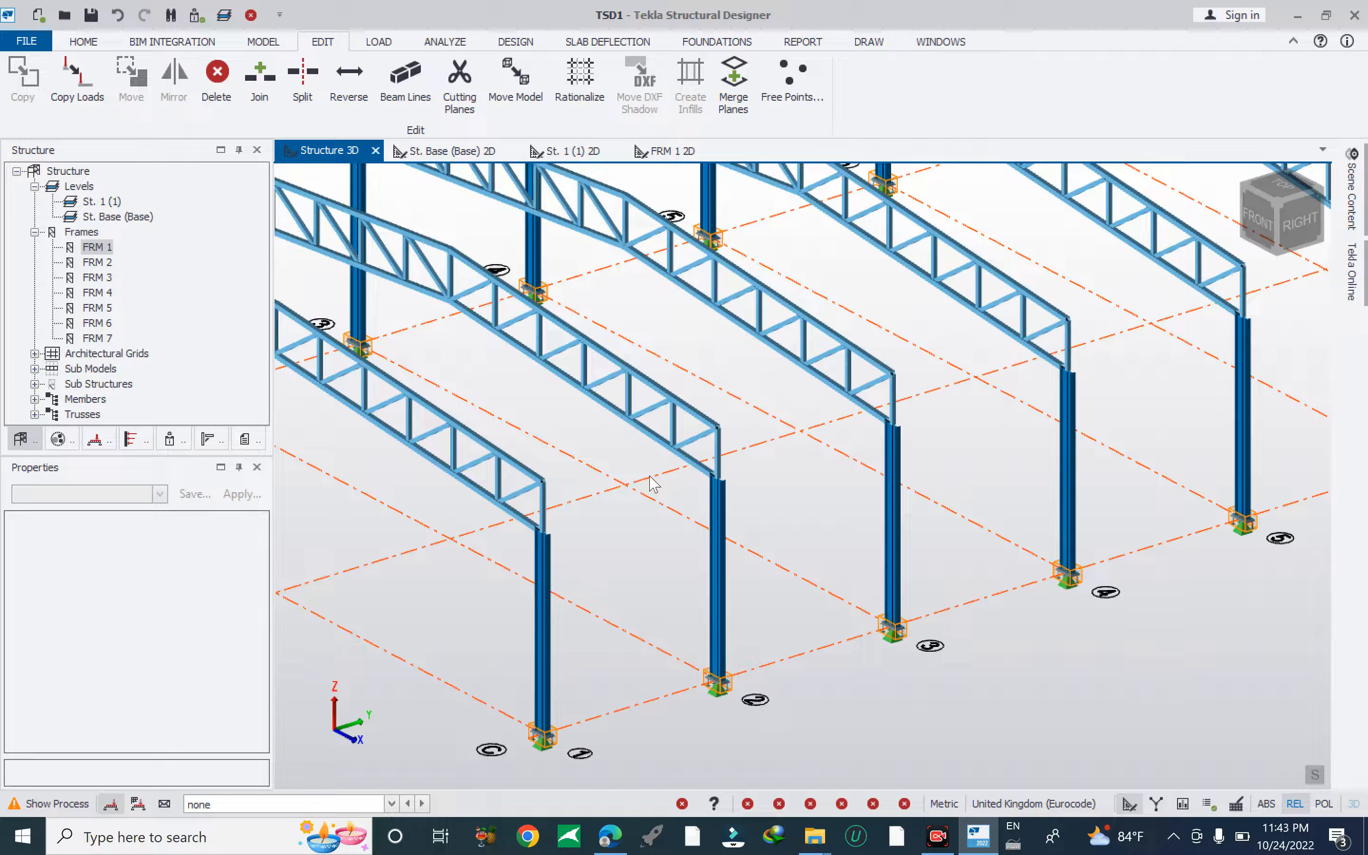
{"action": "scroll", "coordinate": [542, 515], "scroll_direction": "up", "scroll_amount": 3}
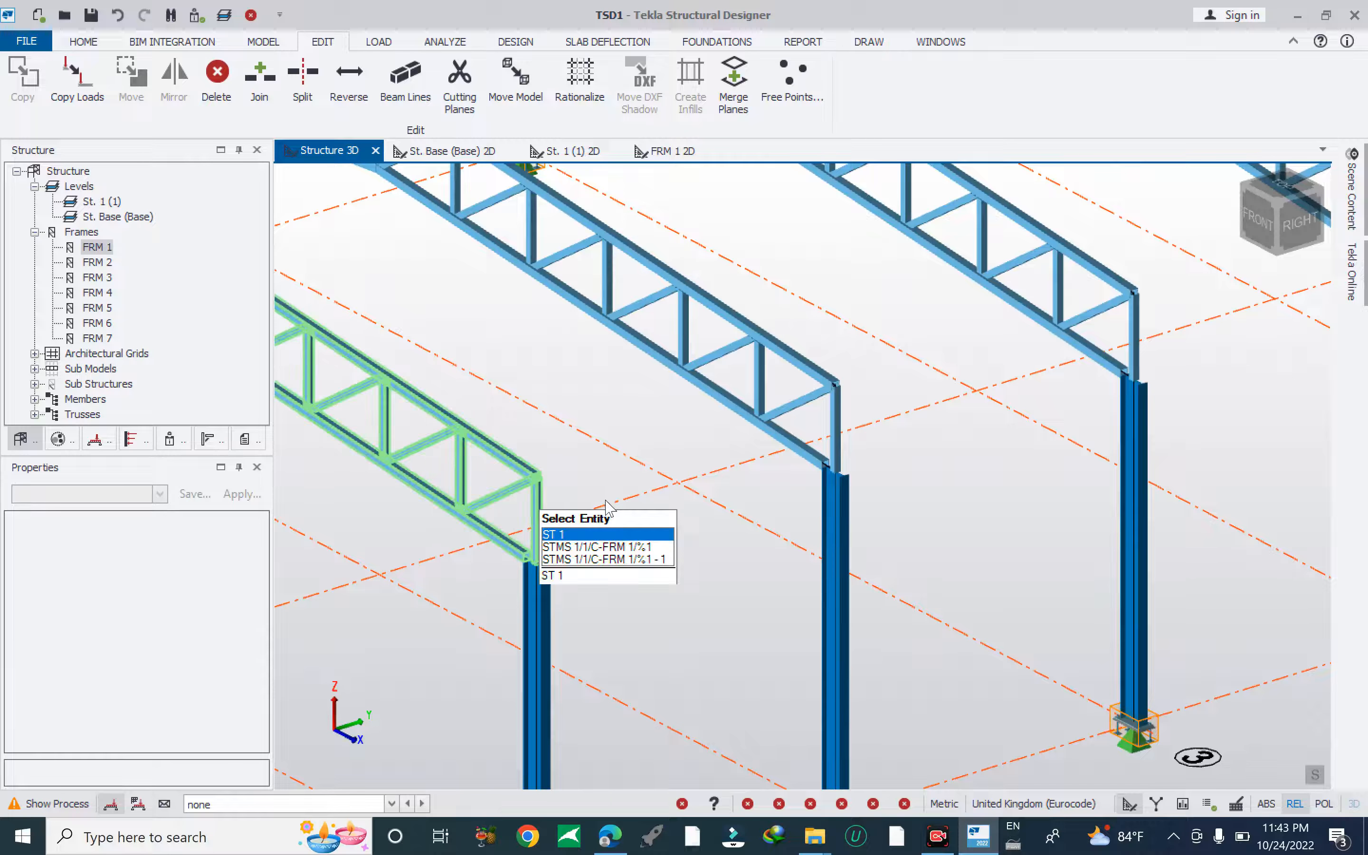
Examine the seven copied roof trusses and their columns in the 3D view from both sides of the structure.
{"action": "scroll", "coordinate": [916, 517], "scroll_direction": "down", "scroll_amount": 4}
{"action": "right_click_drag", "start_coordinate": [806, 548], "coordinate": [873, 631]}
{"action": "scroll", "coordinate": [874, 639], "scroll_direction": "down", "scroll_amount": 4}
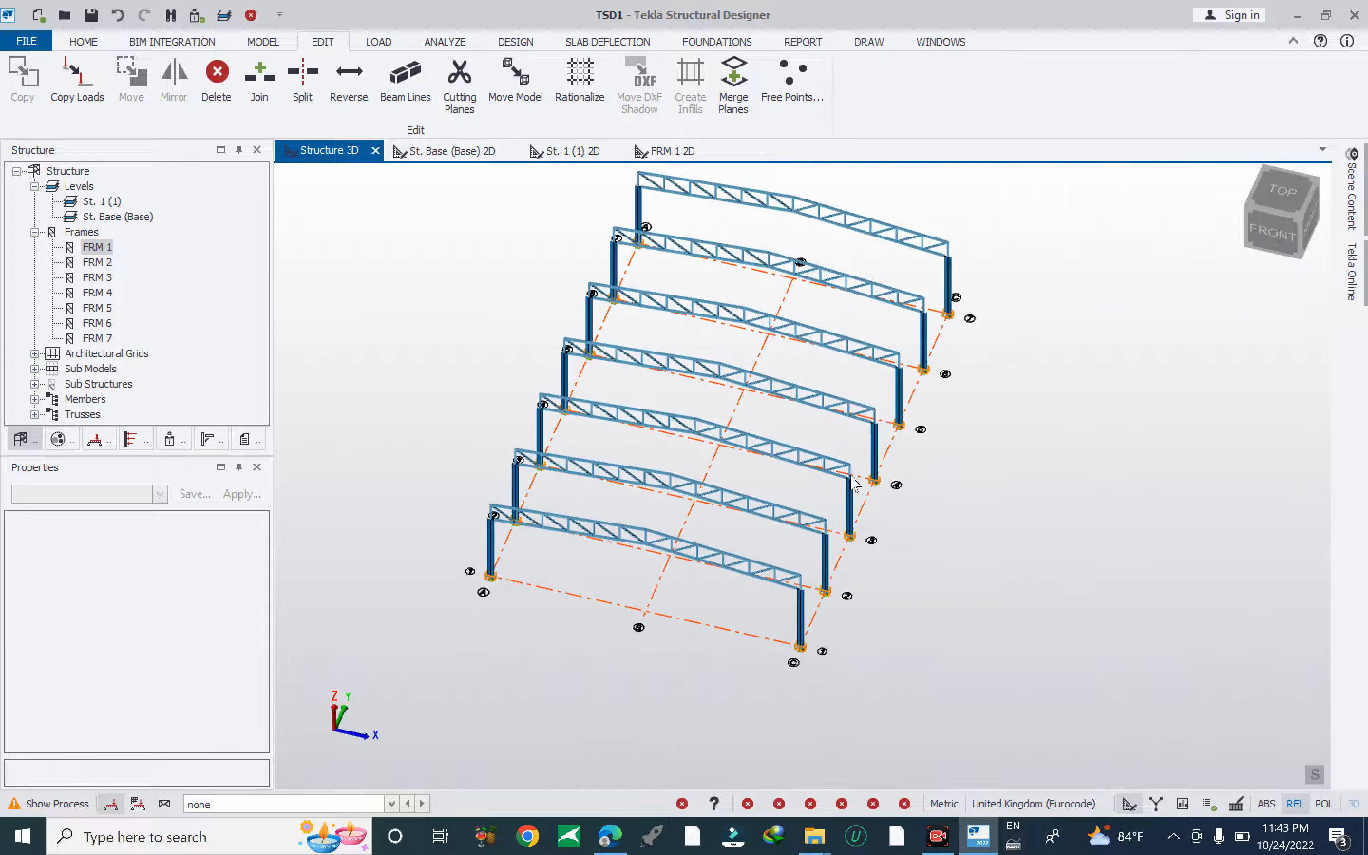
{"action": "scroll", "coordinate": [844, 595], "scroll_direction": "up", "scroll_amount": 10}
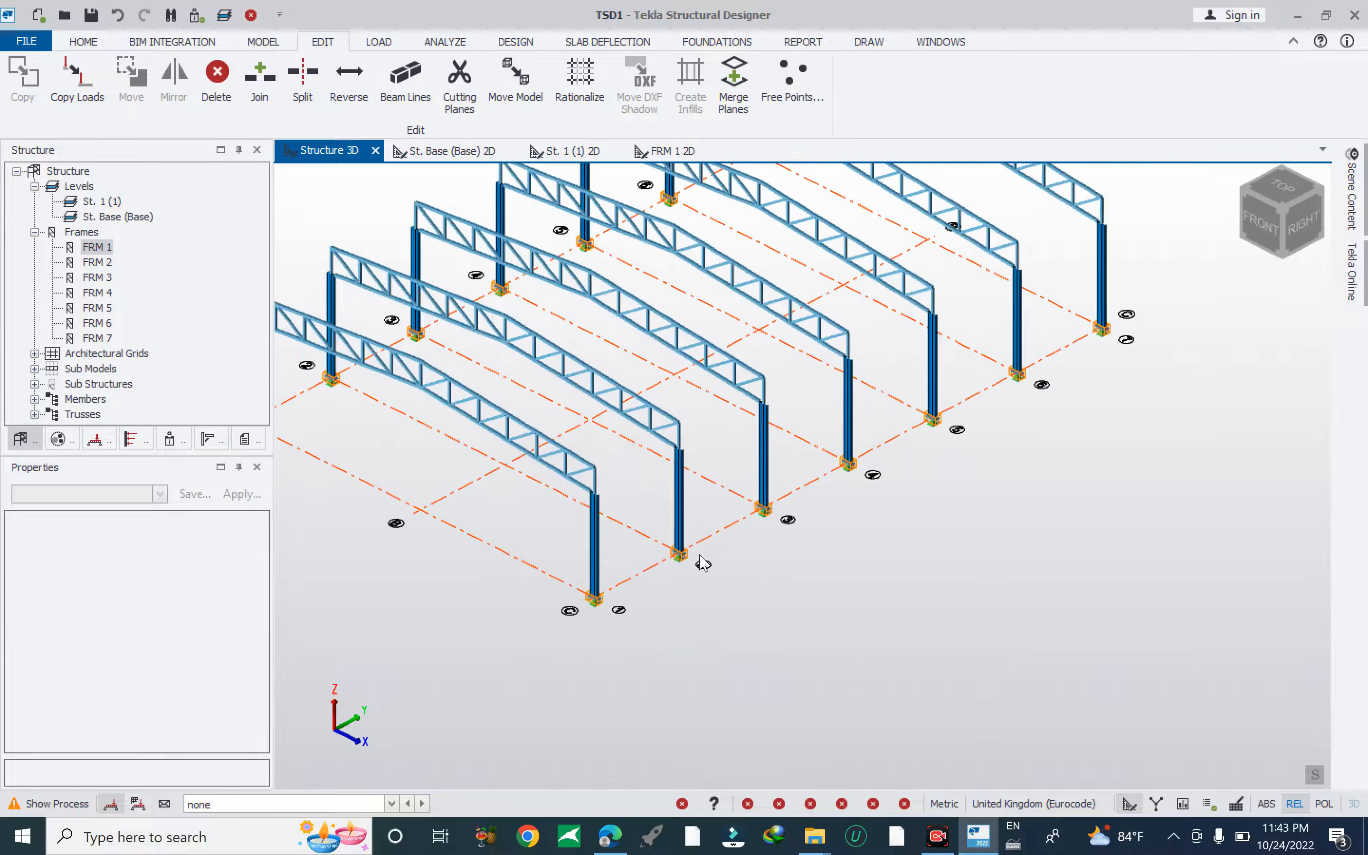
{"action": "scroll", "coordinate": [791, 551], "scroll_direction": "down", "scroll_amount": 7}
{"action": "right_click_drag", "start_coordinate": [577, 547], "coordinate": [1049, 502]}
{"action": "scroll", "coordinate": [886, 434], "scroll_direction": "up", "scroll_amount": 5}
{"action": "scroll", "coordinate": [798, 508], "scroll_direction": "down", "scroll_amount": 6}
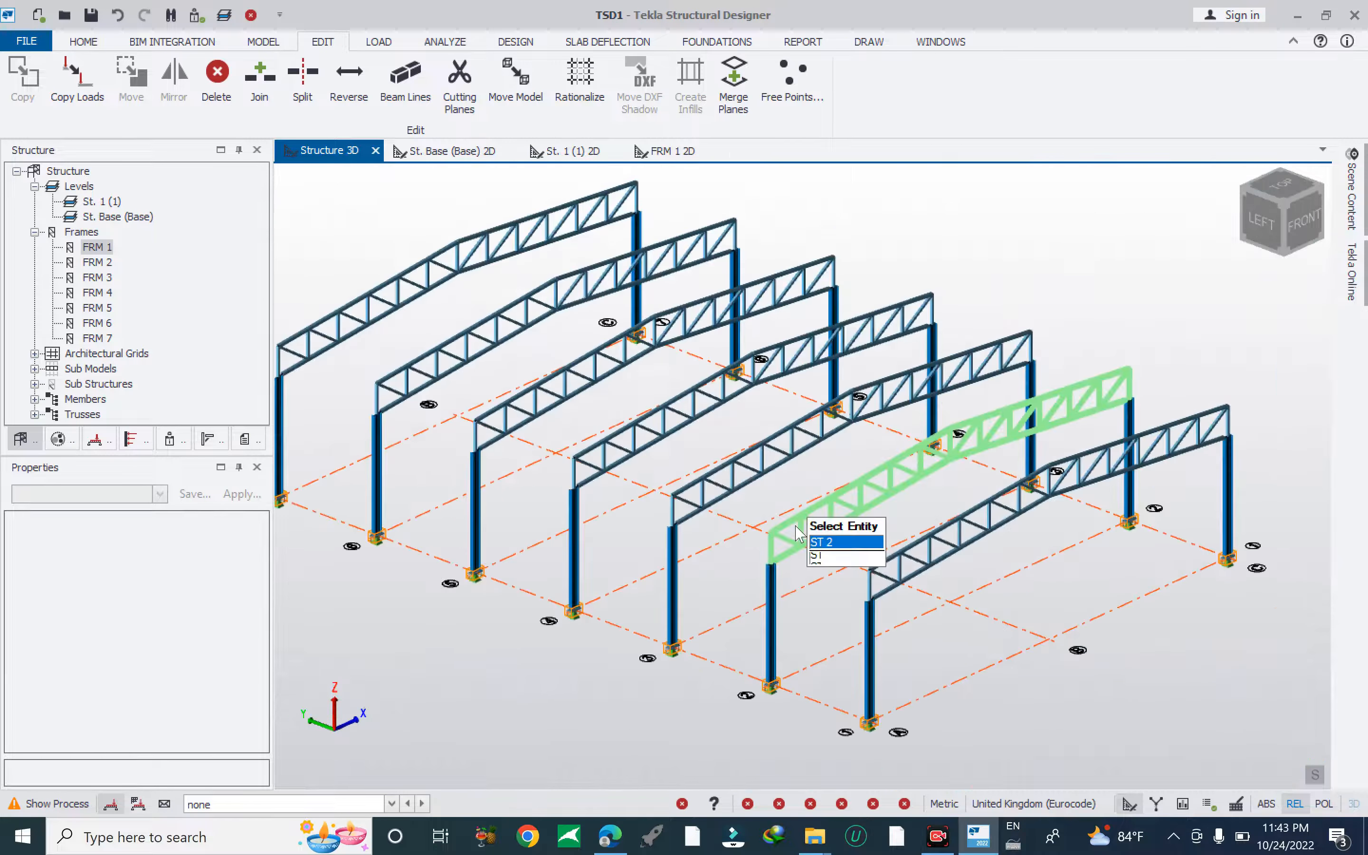
{"action": "right_click_drag", "start_coordinate": [1007, 621], "coordinate": [496, 627]}
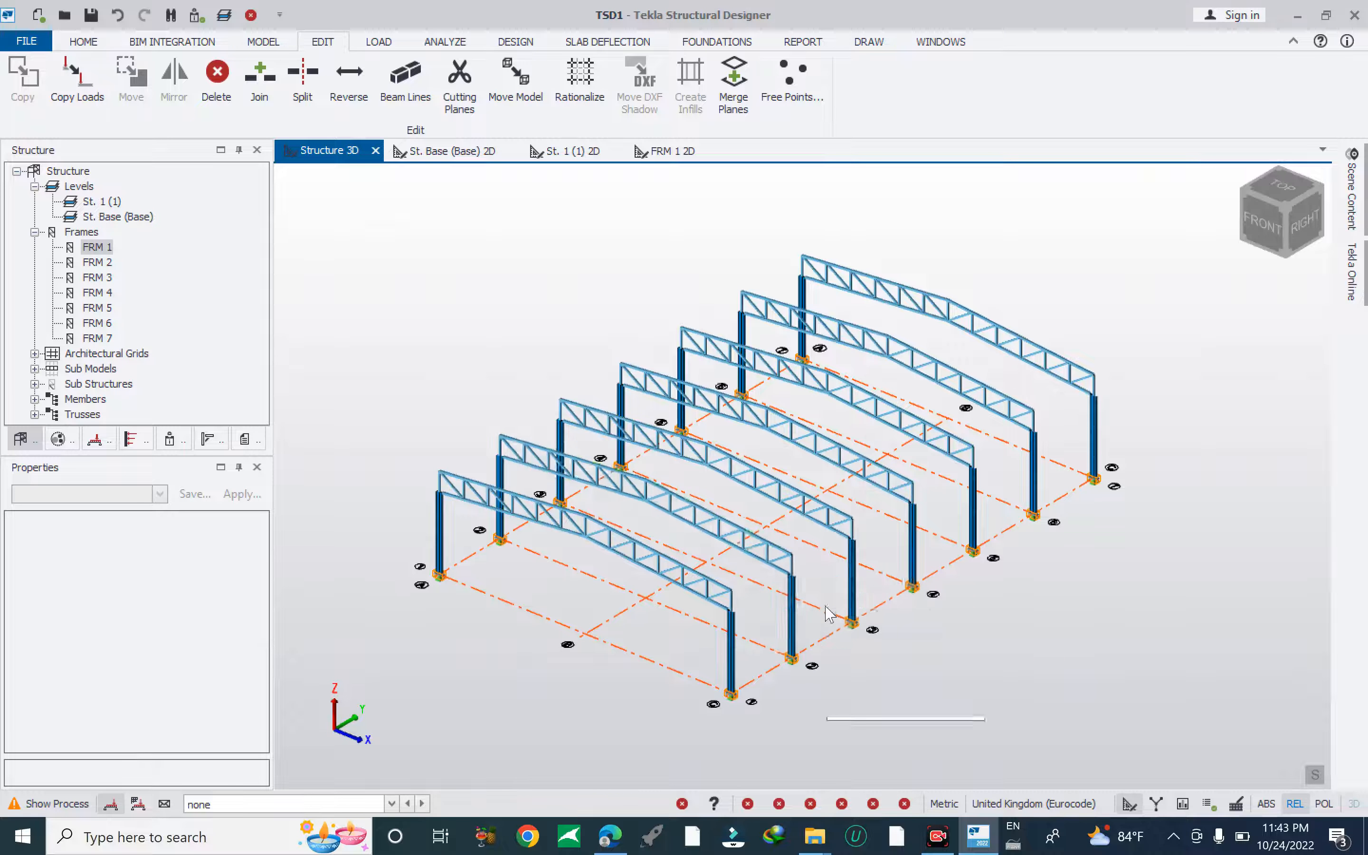
{"action": "scroll", "coordinate": [773, 596], "scroll_direction": "up", "scroll_amount": 5}
{"action": "scroll", "coordinate": [702, 630], "scroll_direction": "down", "scroll_amount": 6}
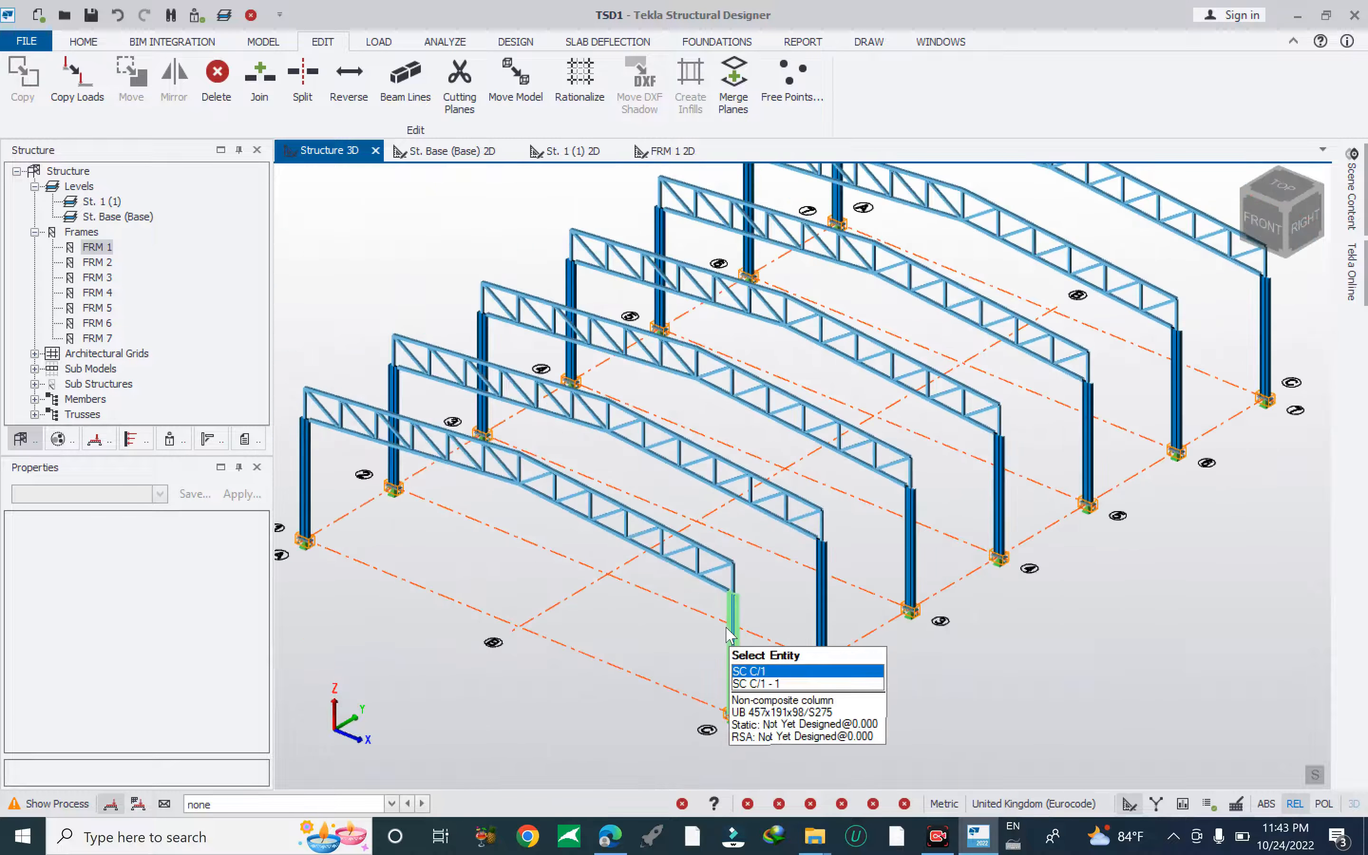
{"action": "scroll", "coordinate": [729, 611], "scroll_direction": "up", "scroll_amount": 9}
{"action": "scroll", "coordinate": [746, 596], "scroll_direction": "down", "scroll_amount": 8}
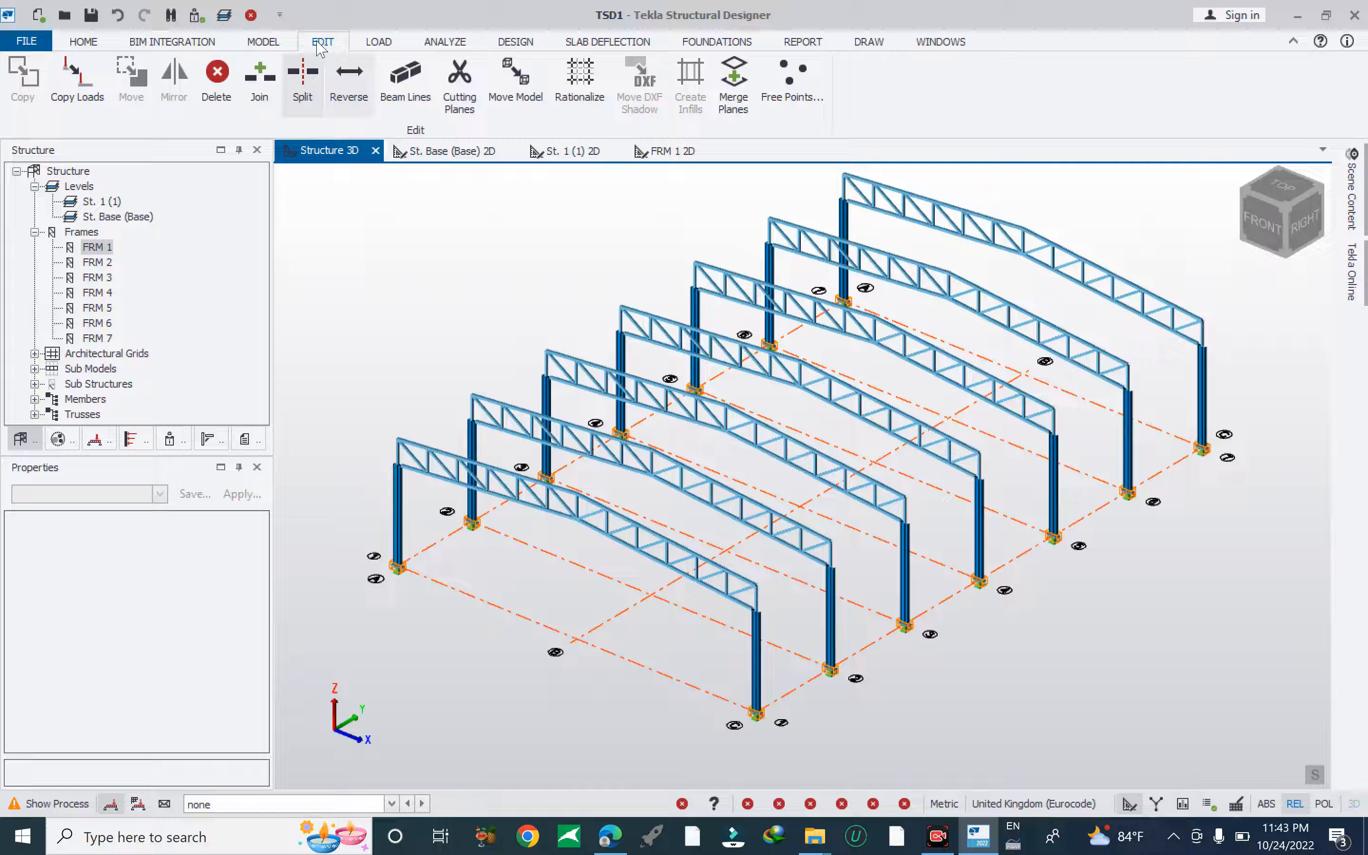
Start a Parallel Chord truss between the first two column tops at X = 24 m, from (24, 0, 6) to (24, 6, 6).
{"action": "left_click", "coordinate": [282, 42]}
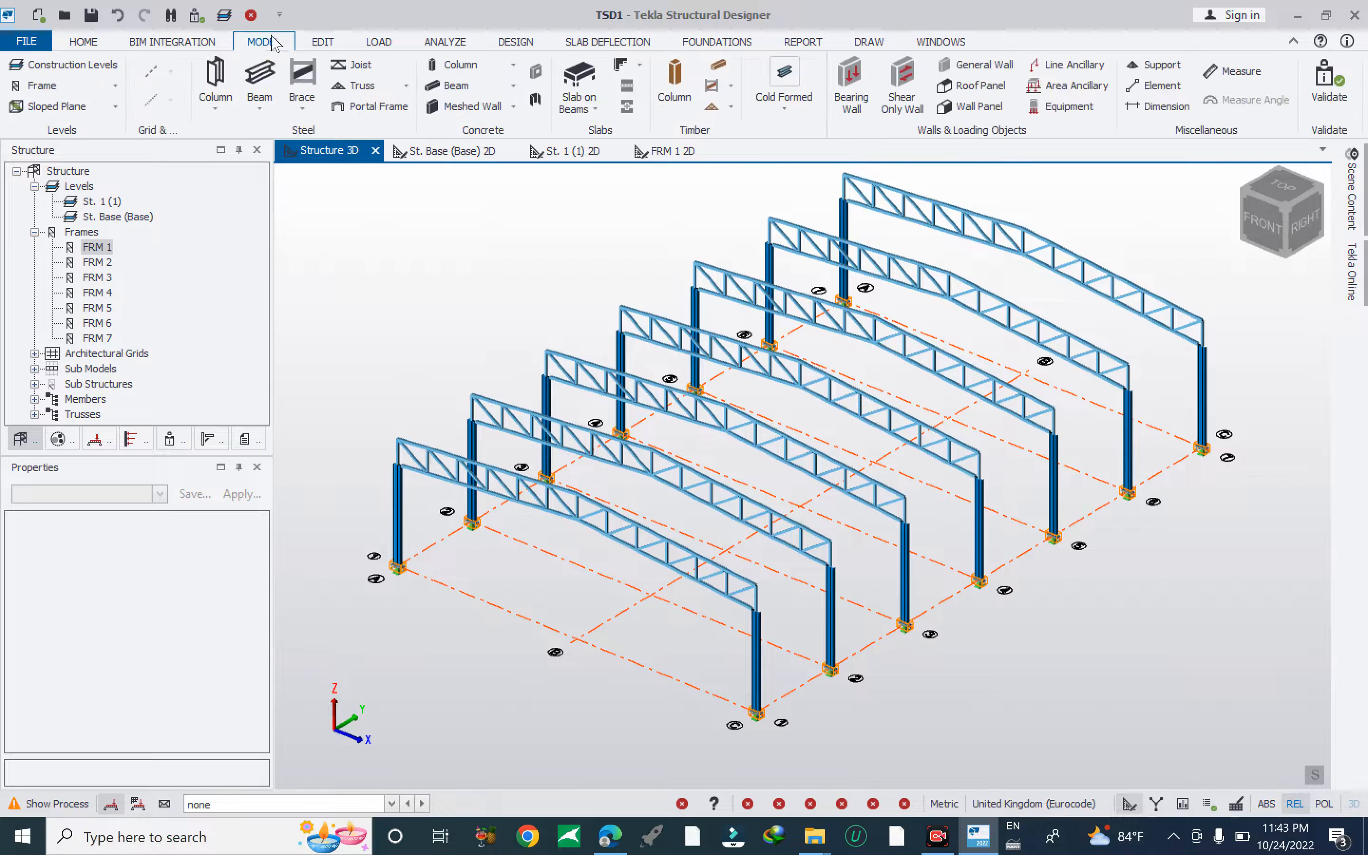
{"action": "left_click", "coordinate": [406, 86]}
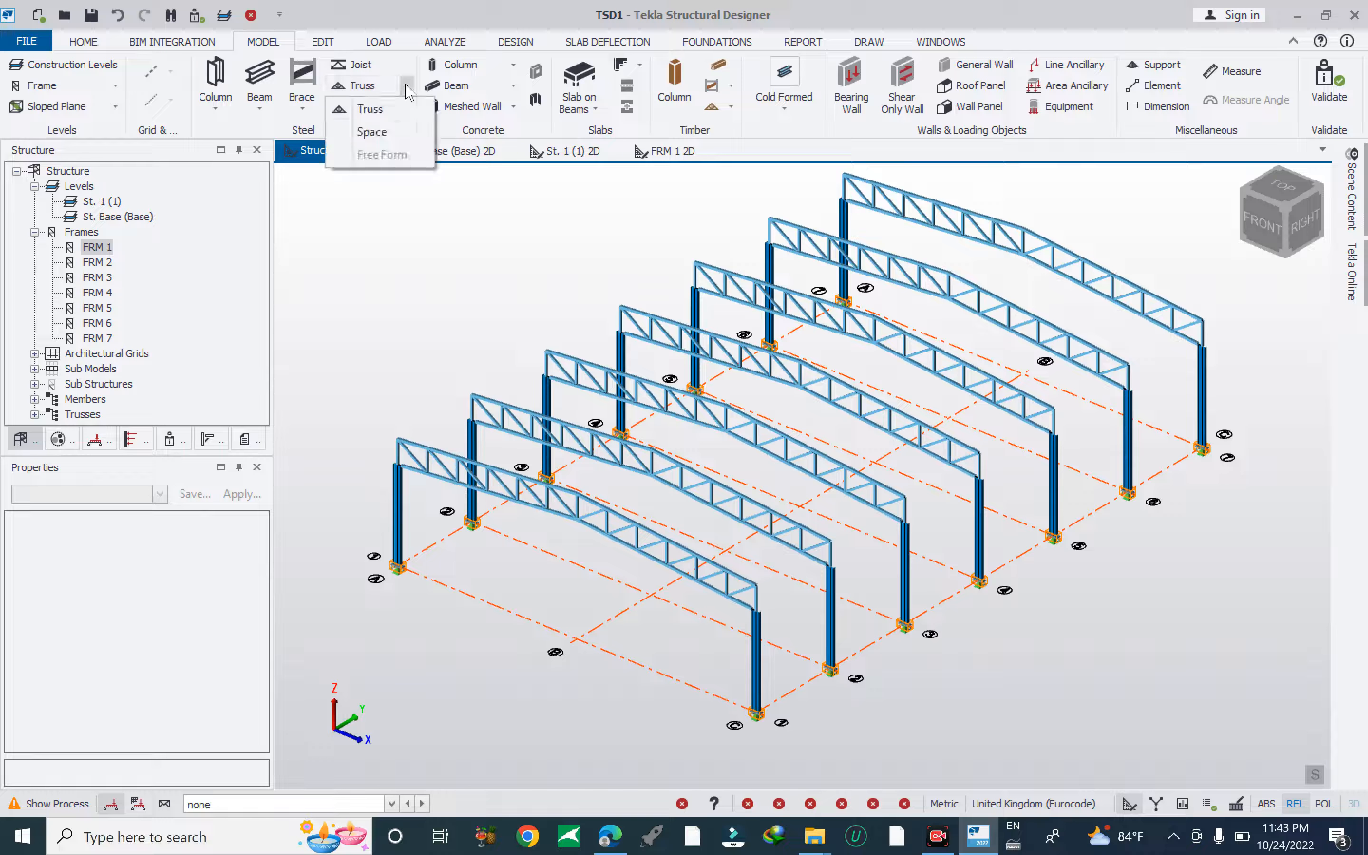
{"action": "left_click", "coordinate": [379, 110]}
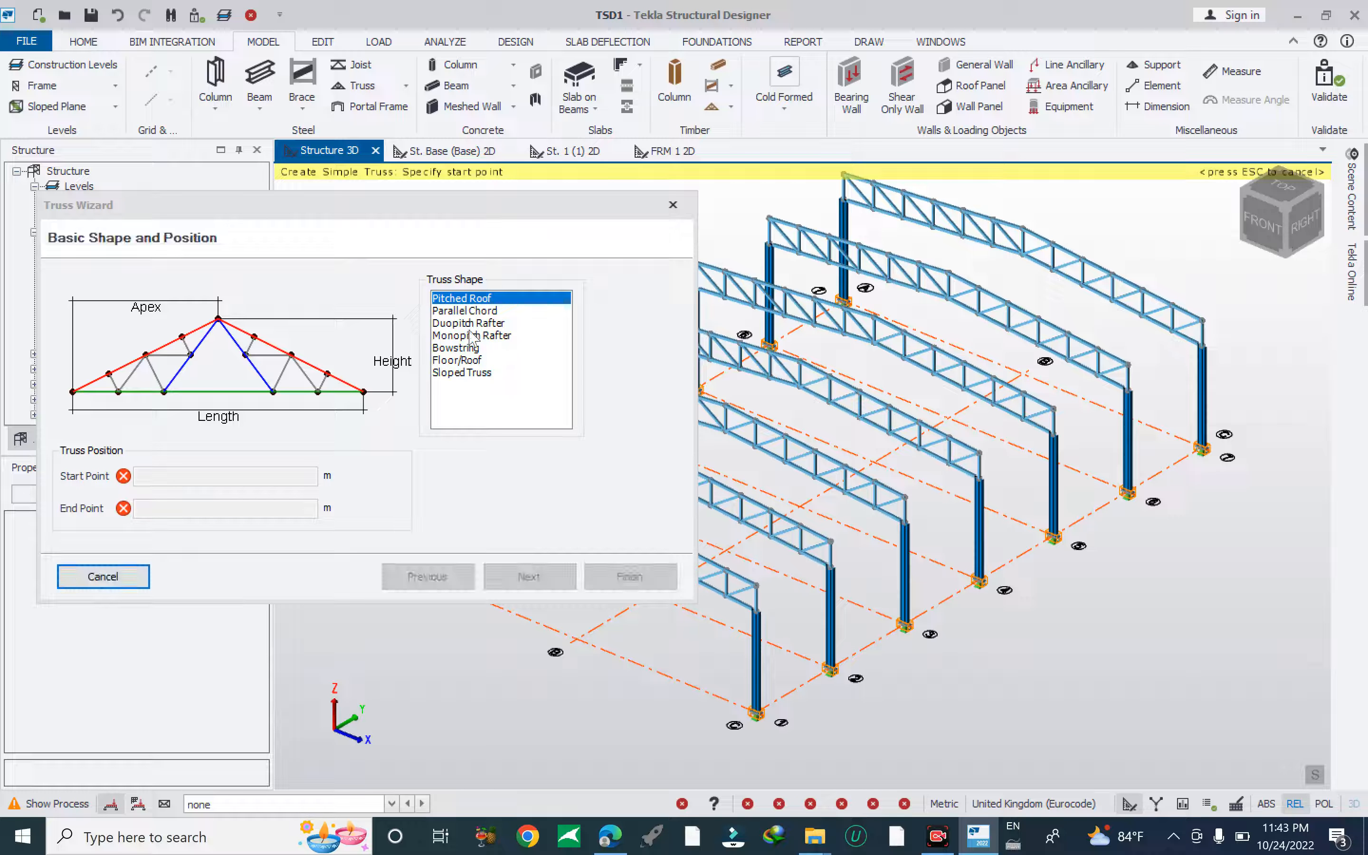
{"action": "left_click", "coordinate": [472, 324]}
{"action": "left_click", "coordinate": [473, 312]}
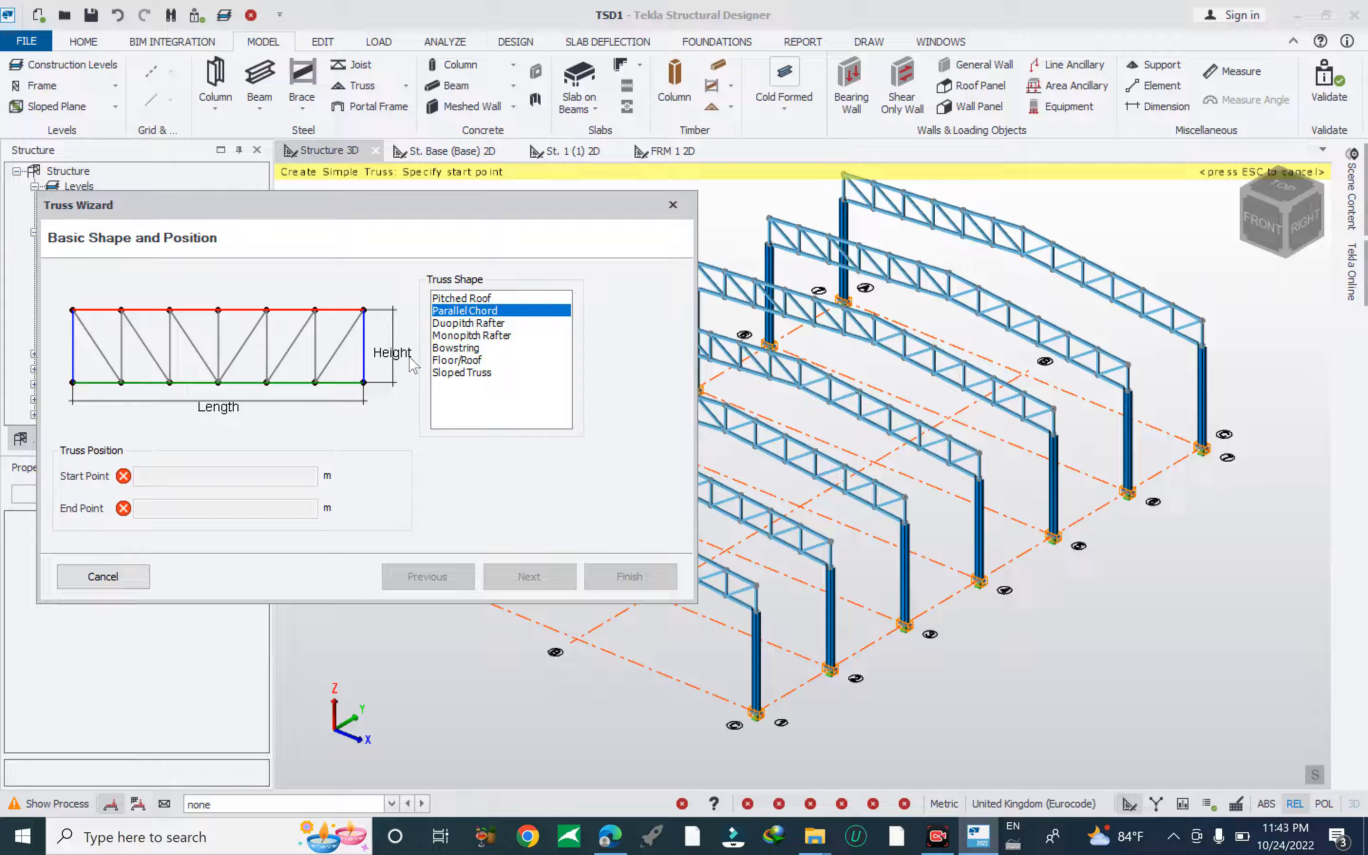
{"action": "left_click", "coordinate": [756, 609]}
{"action": "left_click", "coordinate": [836, 572]}
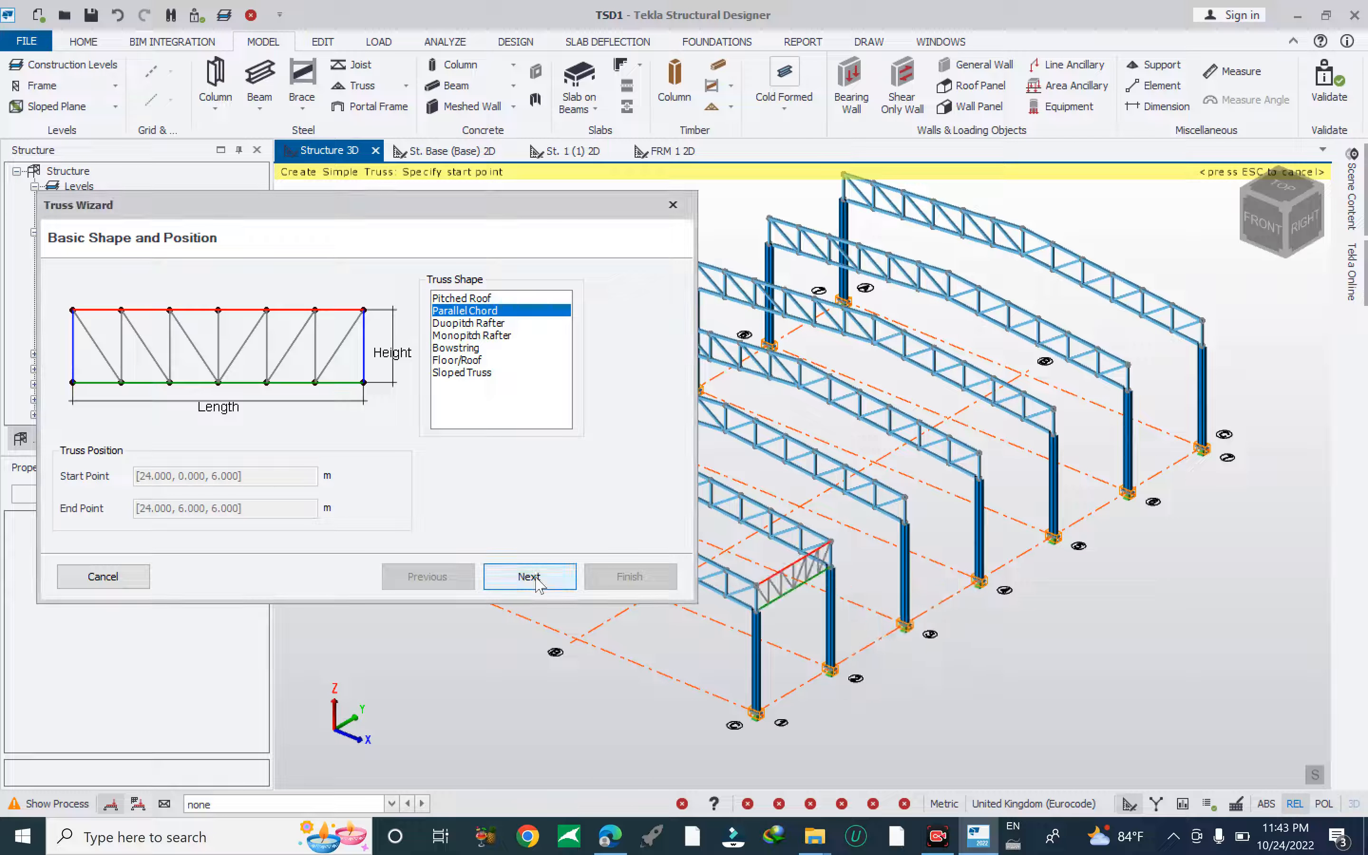
{"action": "left_click", "coordinate": [530, 573]}
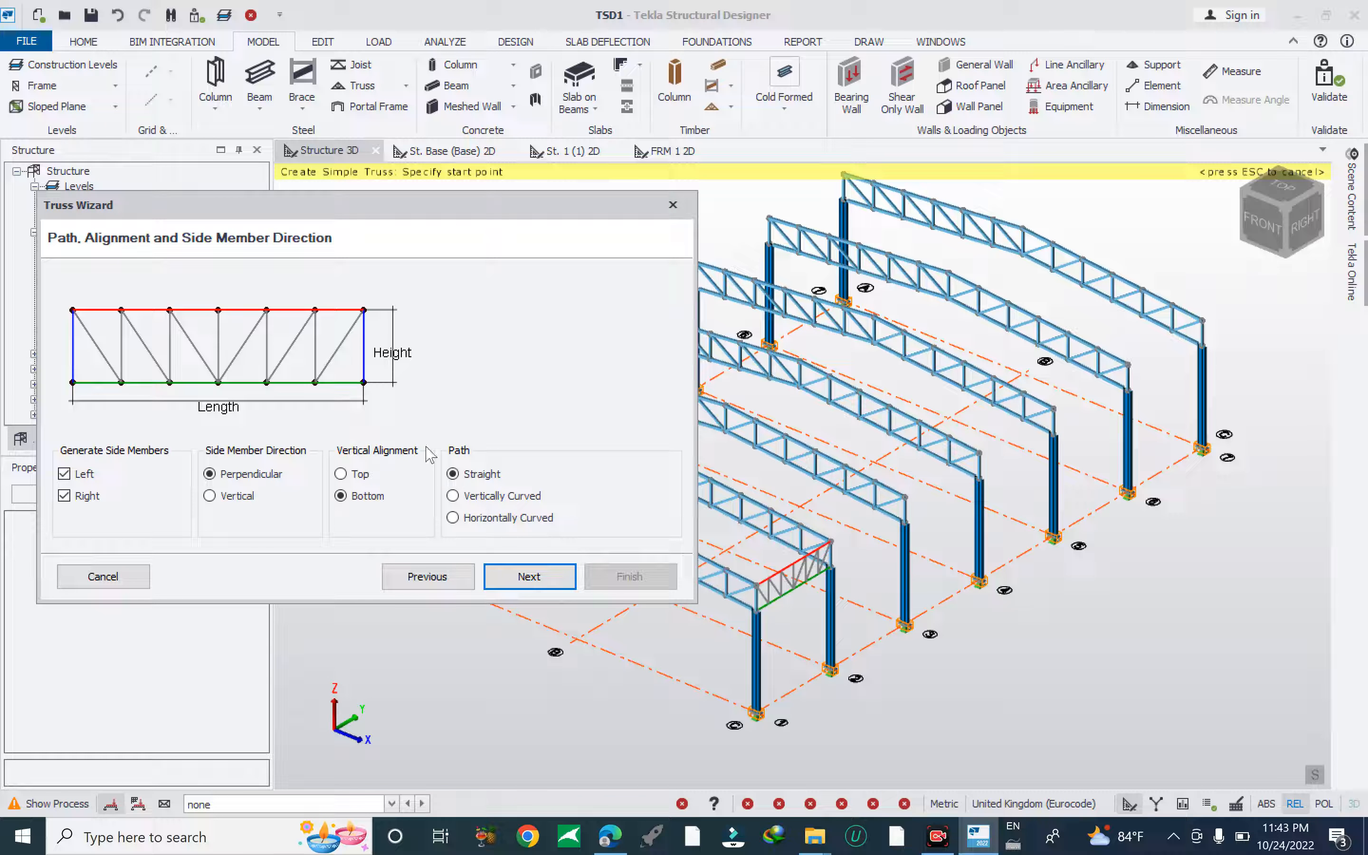
{"action": "left_click", "coordinate": [490, 497]}
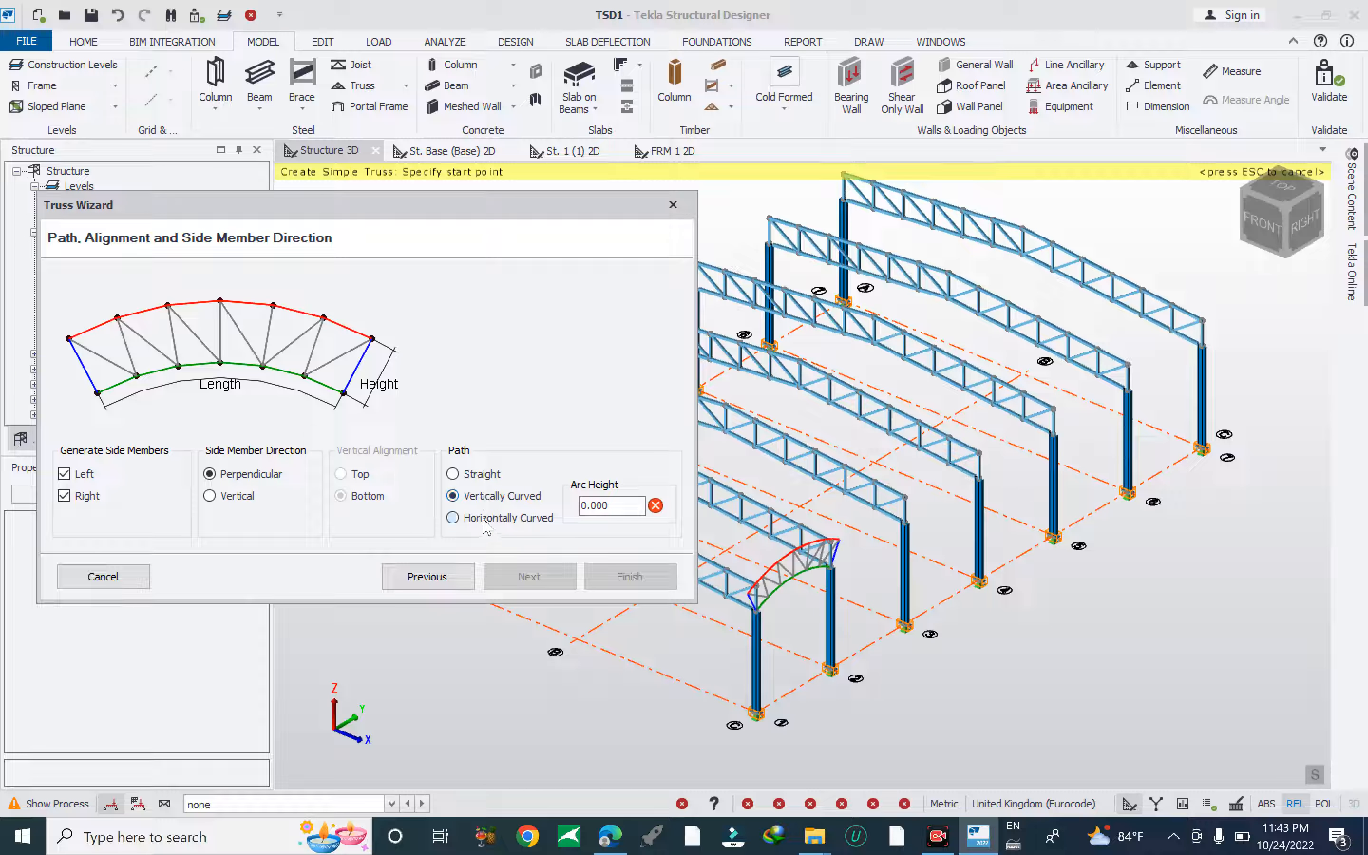
{"action": "left_click", "coordinate": [486, 519]}
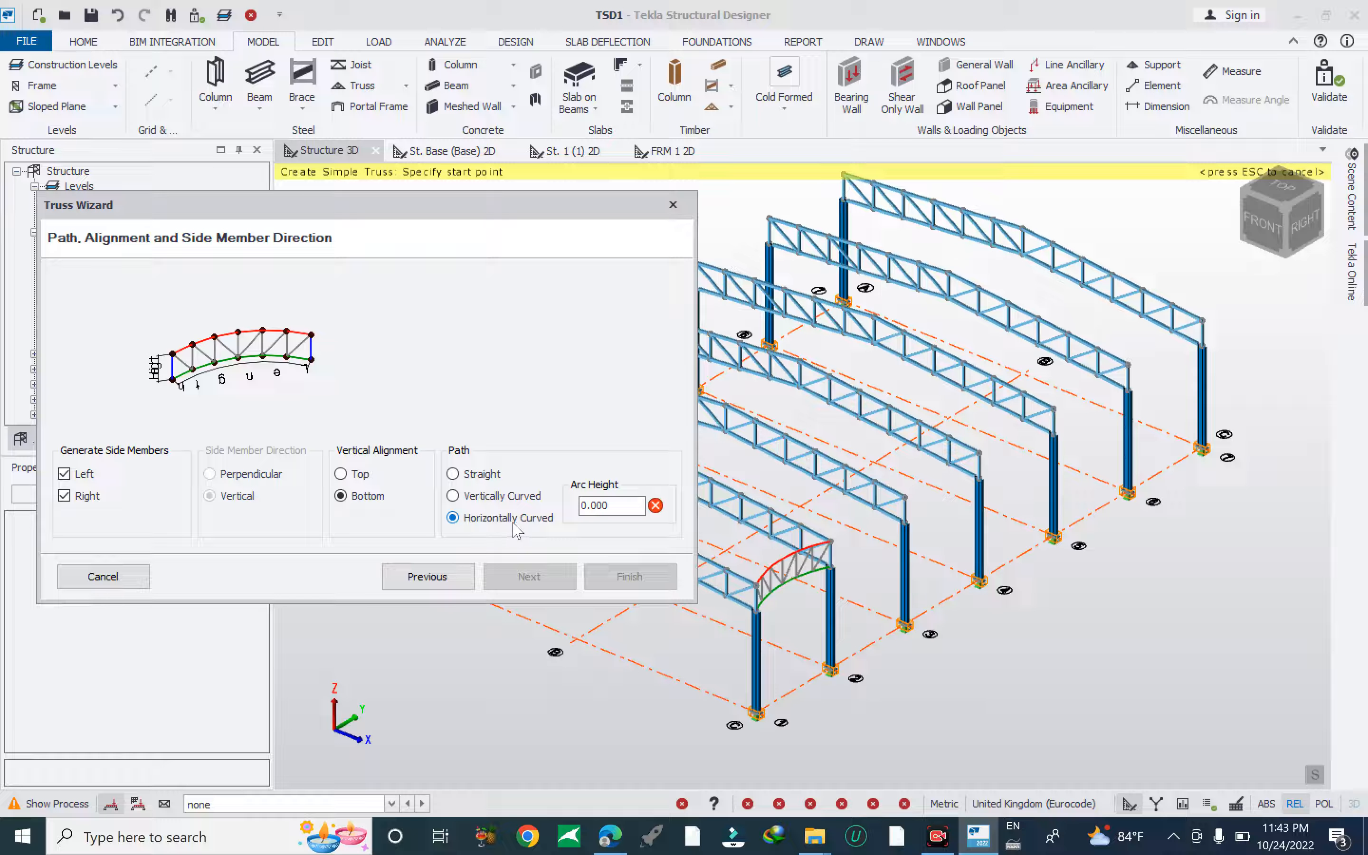
{"action": "left_click", "coordinate": [484, 475]}
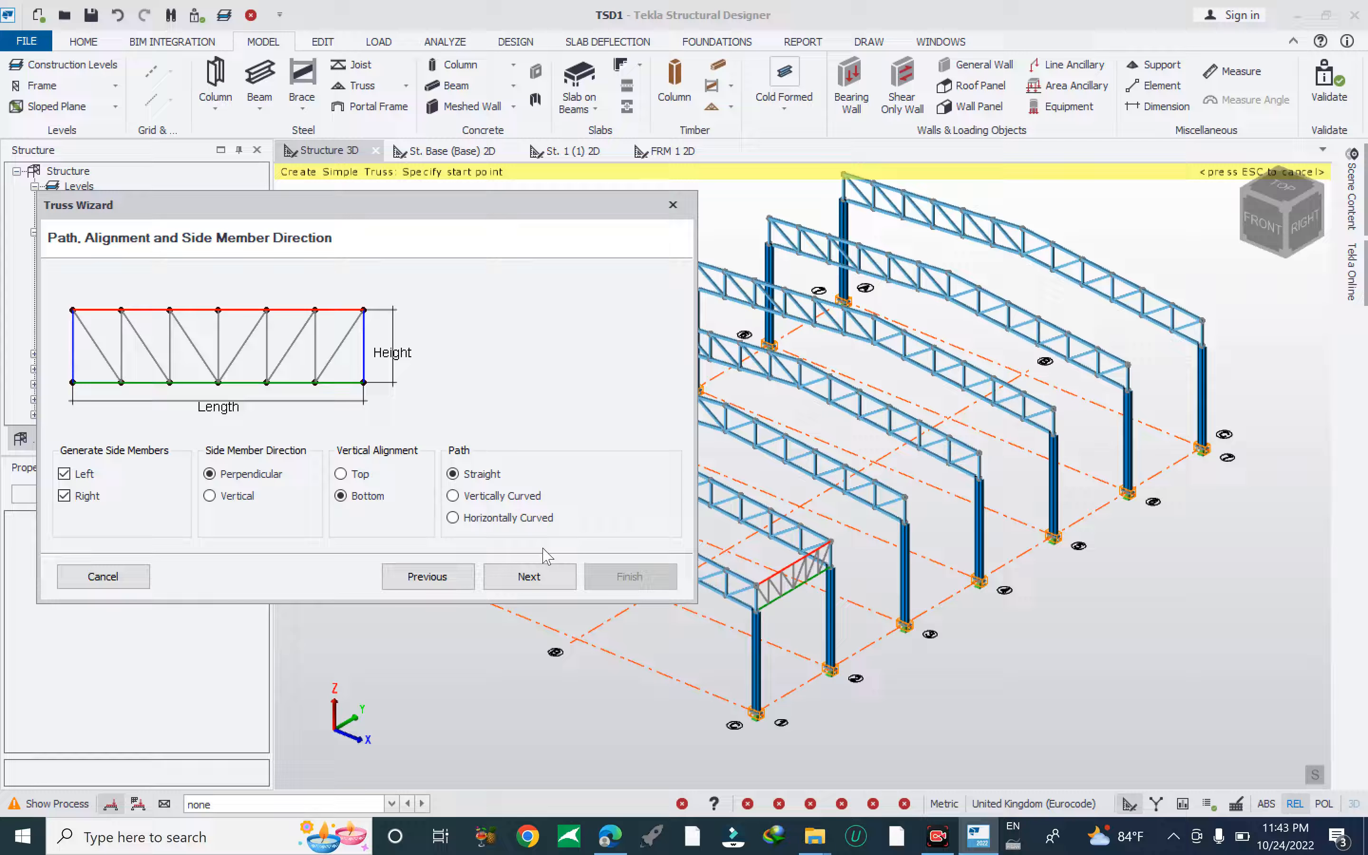
Keep the straight path, divide the Parallel 1 truss into 5 regular panels and set its height to 1.5 m.
{"action": "left_click", "coordinate": [538, 578]}
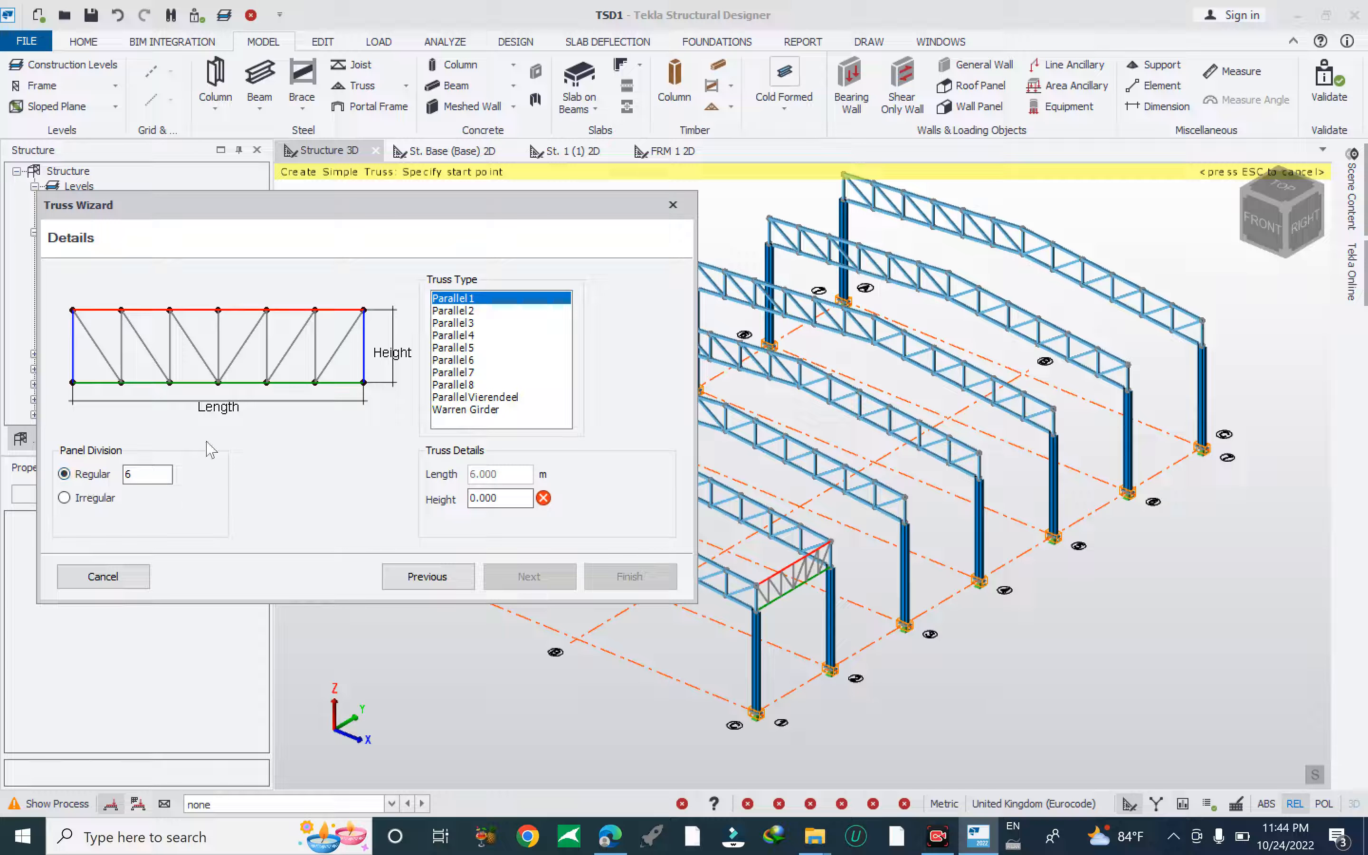
{"action": "scroll", "coordinate": [790, 584], "scroll_direction": "up", "scroll_amount": 6}
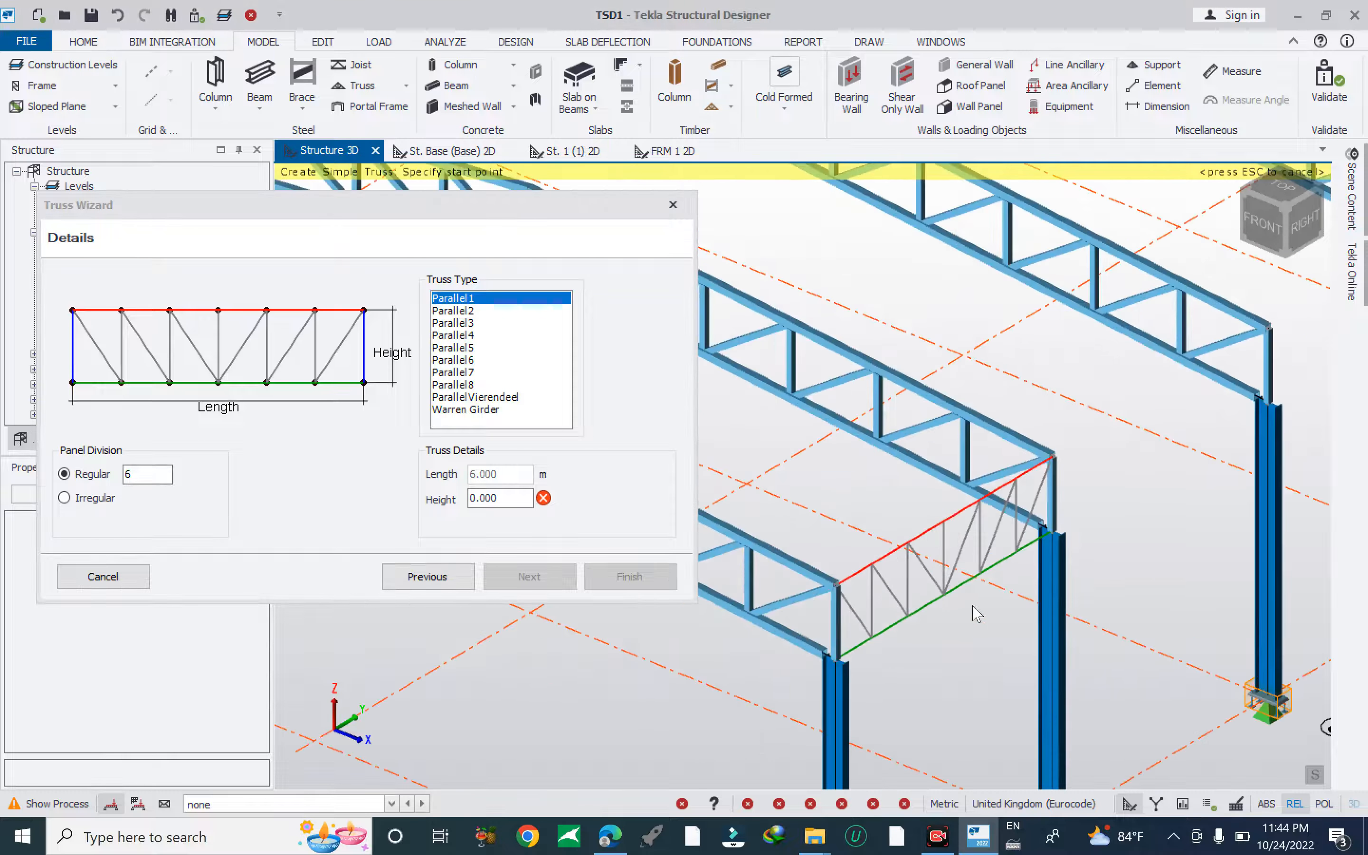
{"action": "left_click", "coordinate": [139, 480]}
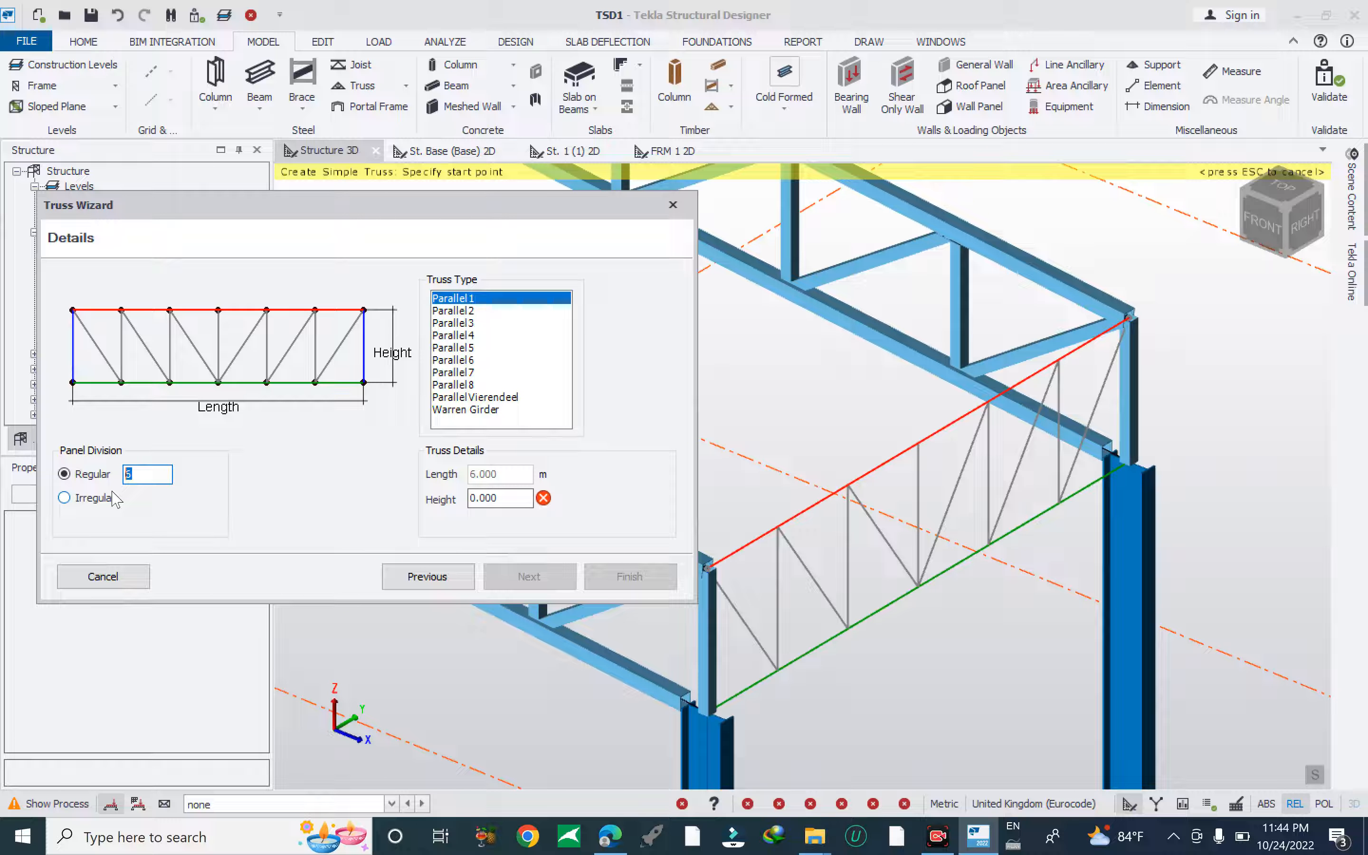
{"action": "type", "text": "5"}
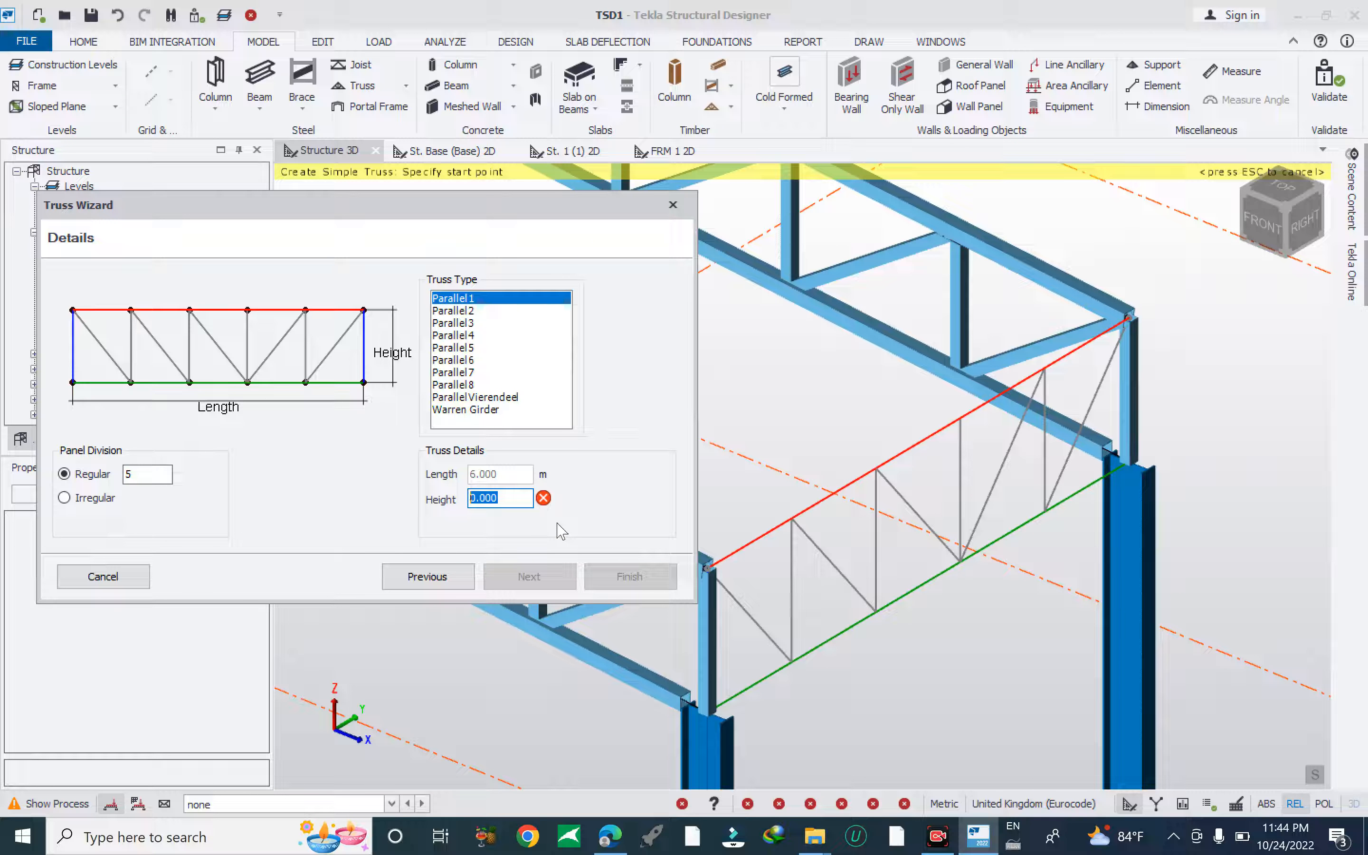
{"action": "type", "text": "1"}
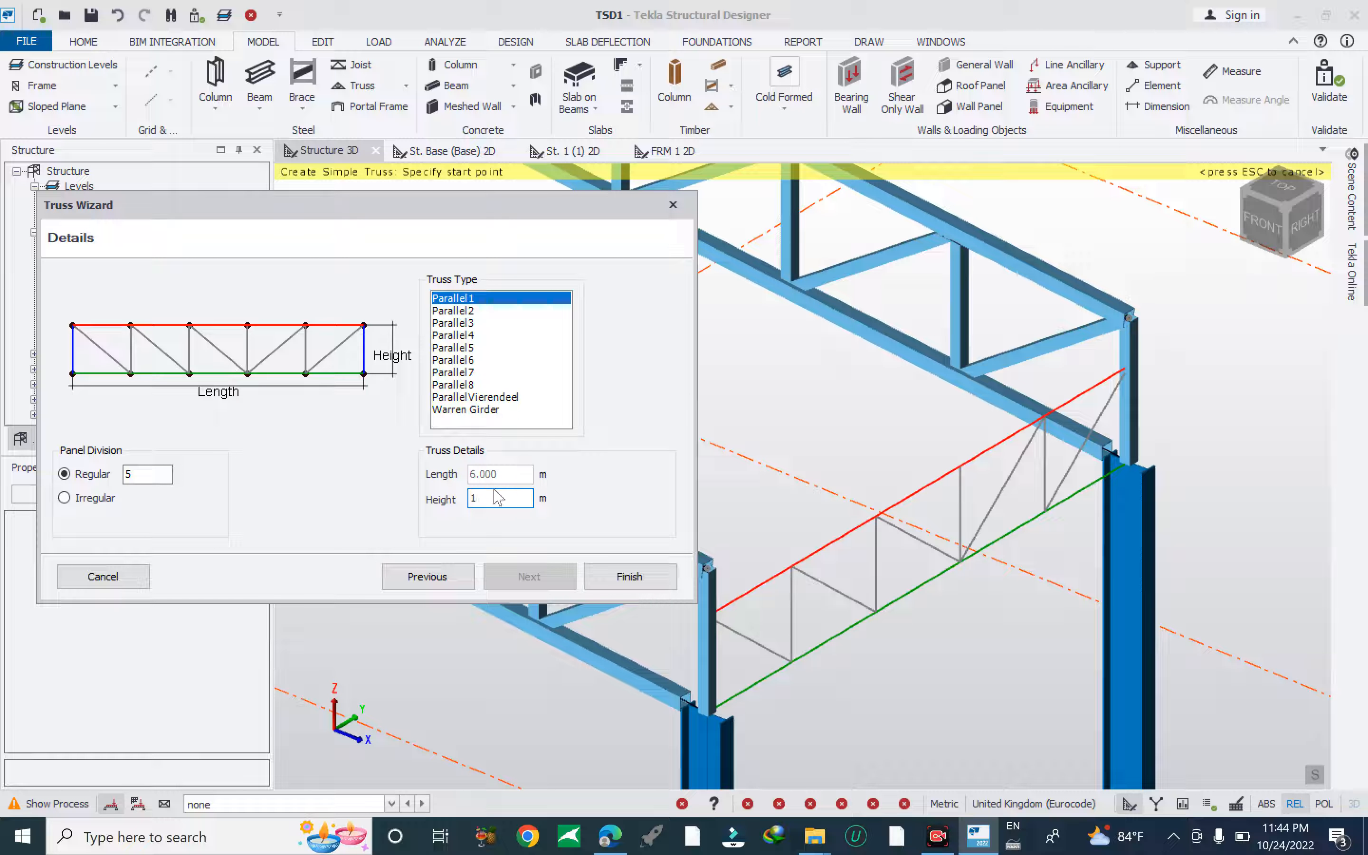
{"action": "type", "text": "2"}
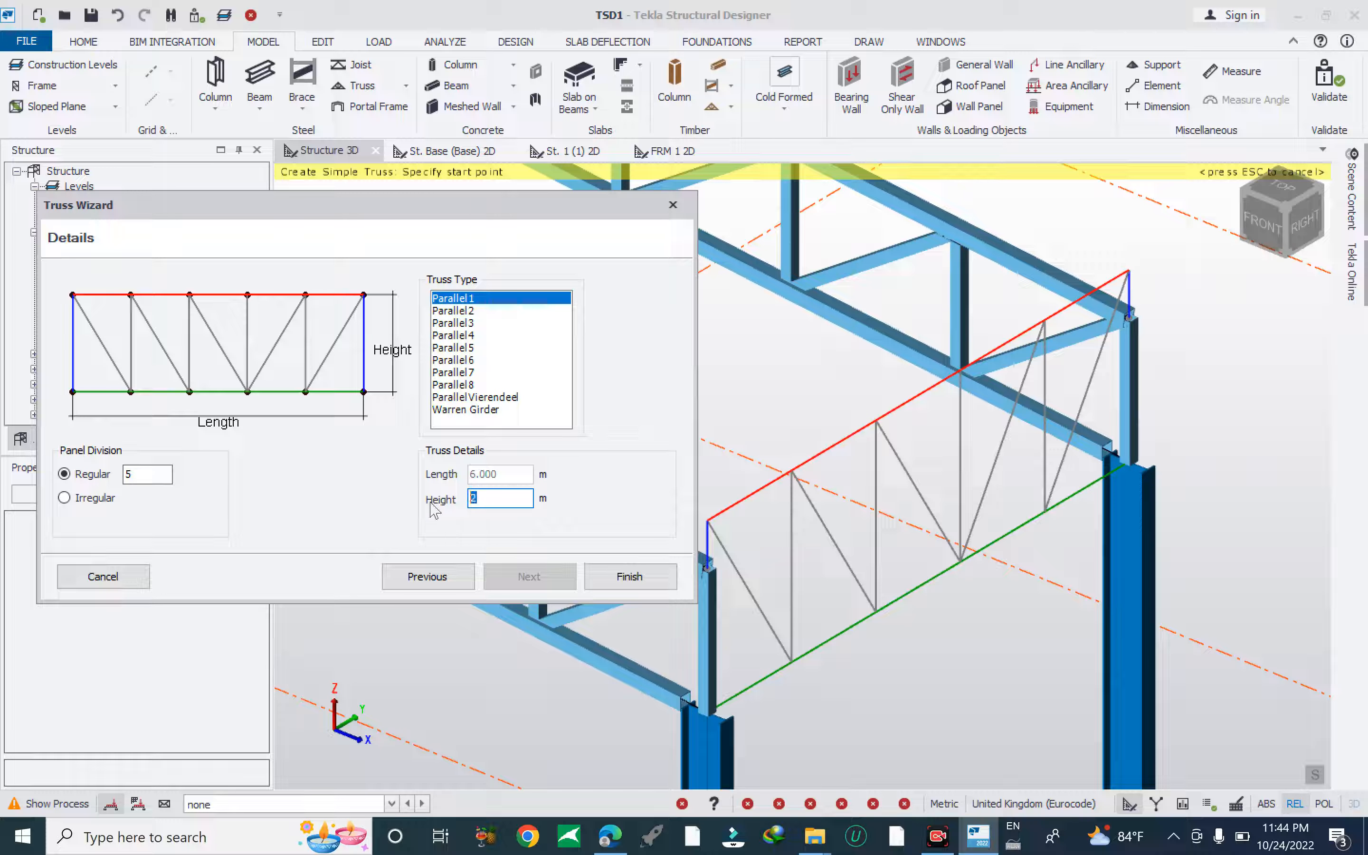
{"action": "type", "text": "1.6"}
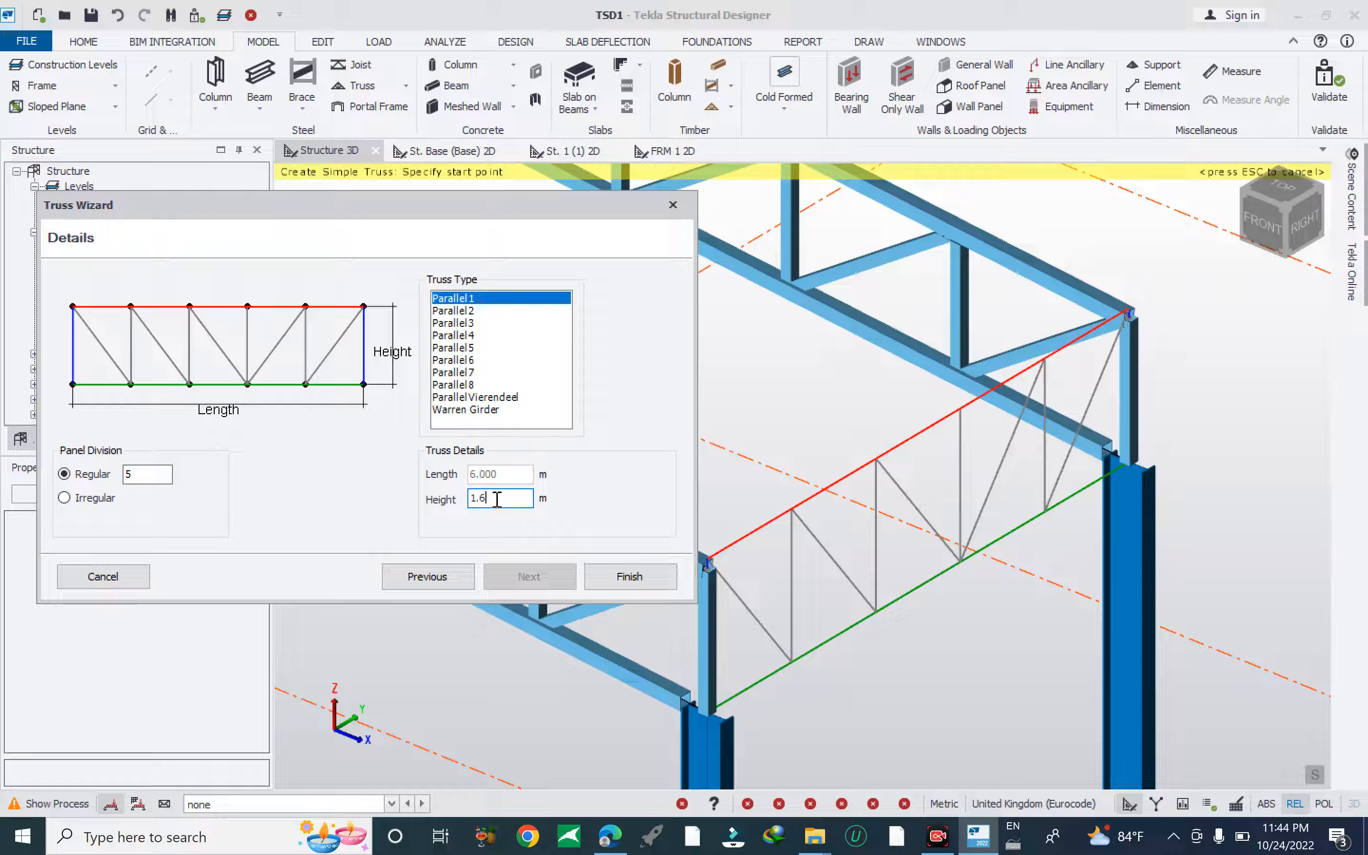
{"action": "type", "text": "5"}
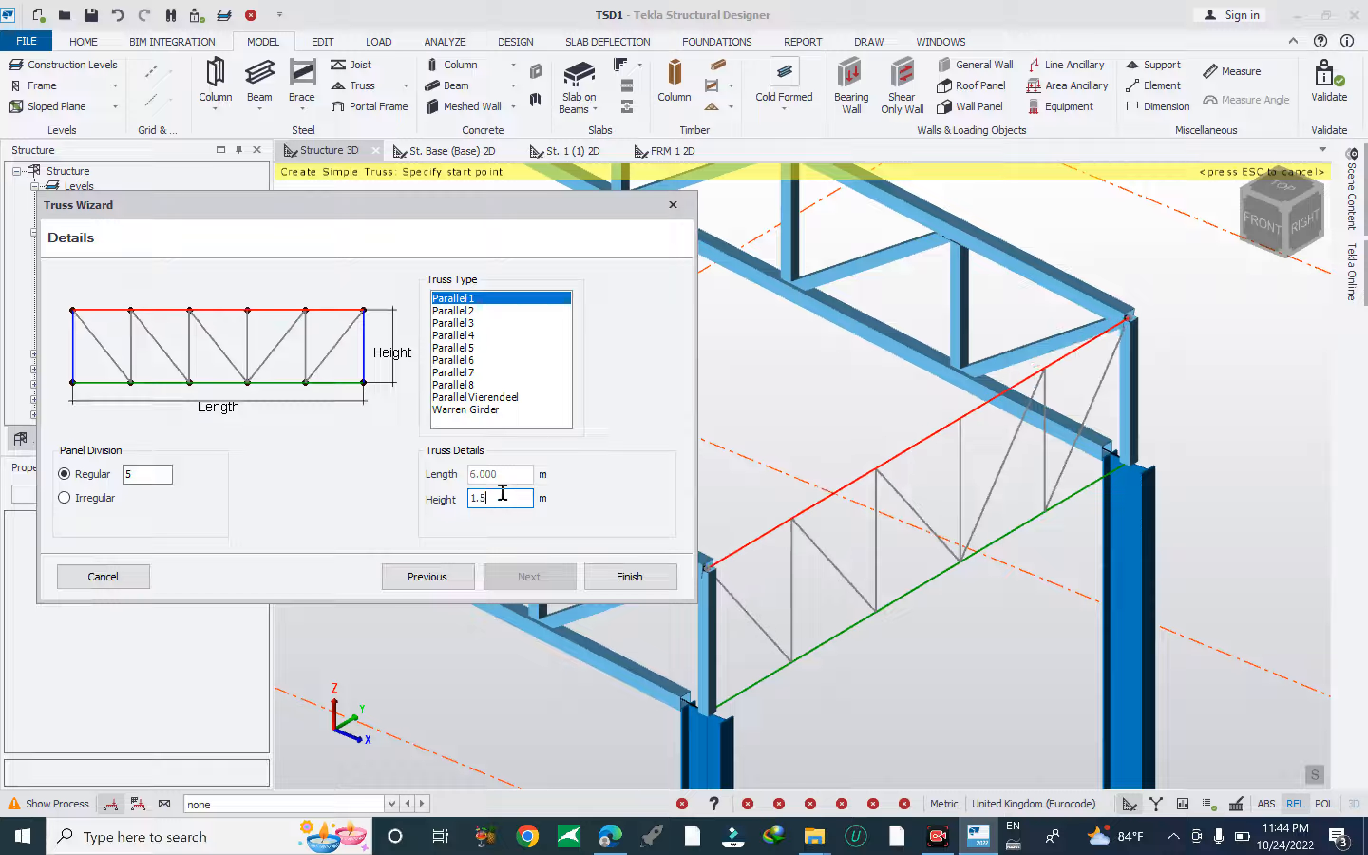
Check the previewed top chord's meeting point with the roof truss end and create the parallel-chord truss.
{"action": "scroll", "coordinate": [935, 518], "scroll_direction": "down", "scroll_amount": 3}
{"action": "scroll", "coordinate": [1084, 408], "scroll_direction": "up", "scroll_amount": 5}
{"action": "scroll", "coordinate": [1084, 408], "scroll_direction": "down", "scroll_amount": 4}
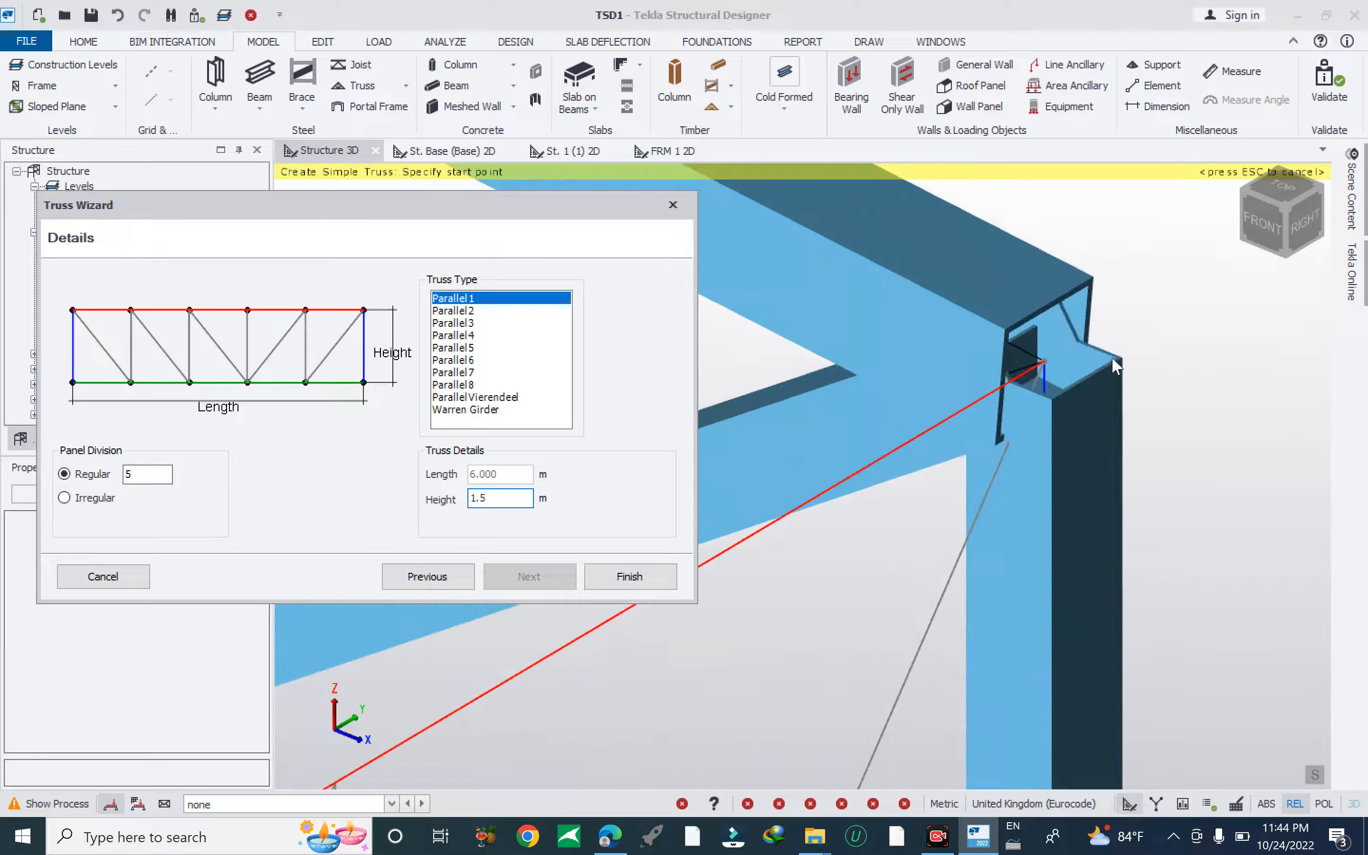
{"action": "scroll", "coordinate": [718, 448], "scroll_direction": "down", "scroll_amount": 2}
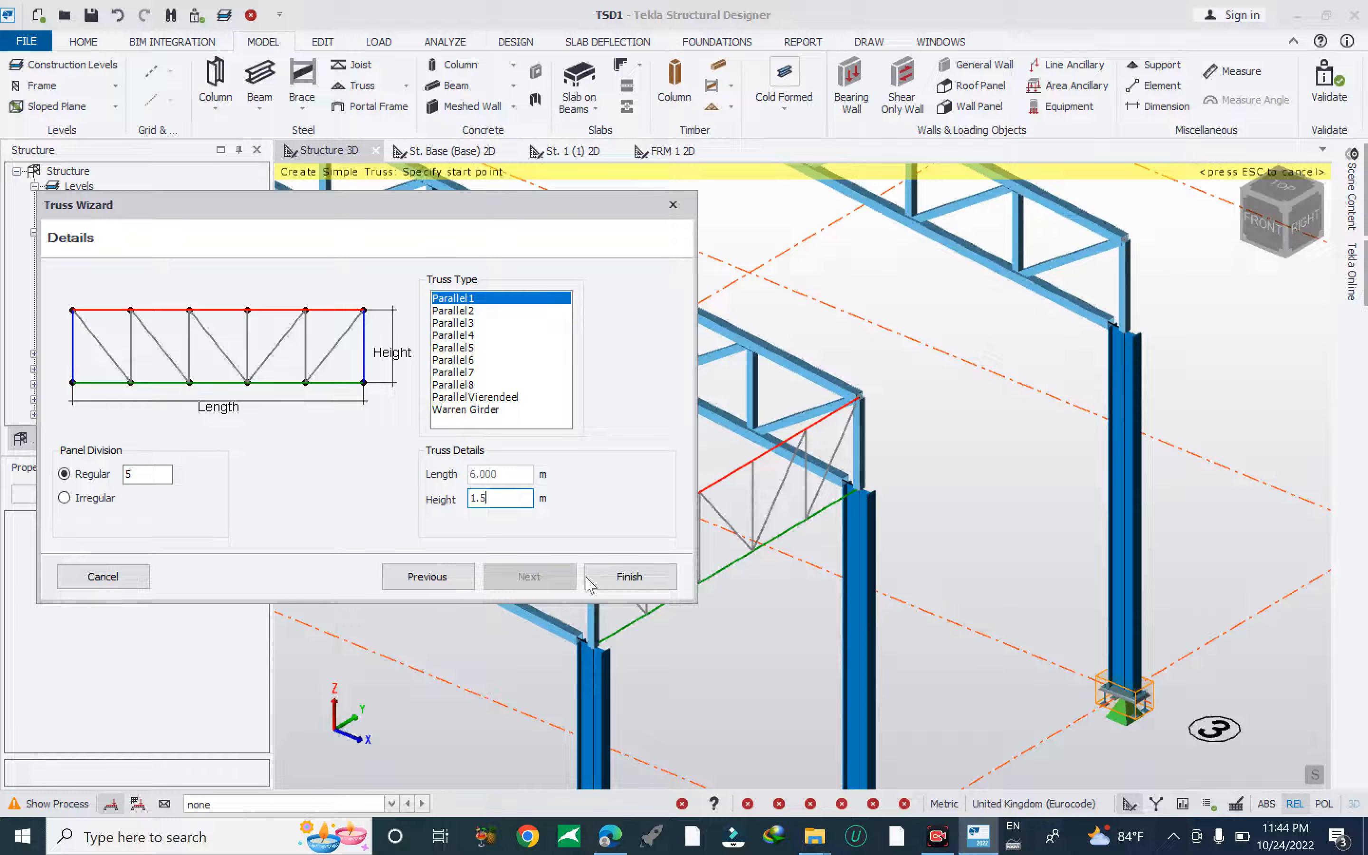
{"action": "left_click", "coordinate": [636, 584]}
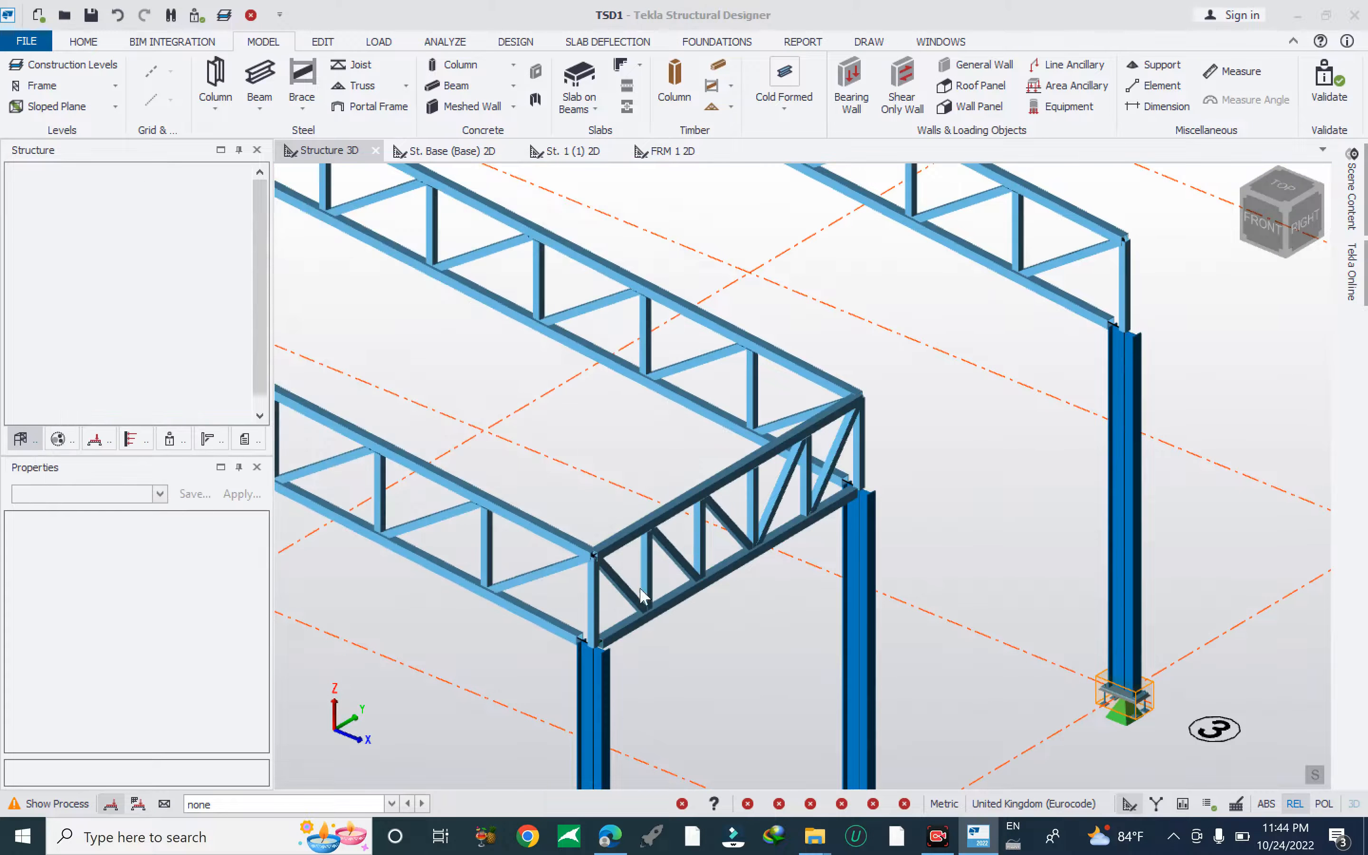
Select the steel truss spanning between the two end columns and set its top members' grade to S275.
{"action": "scroll", "coordinate": [741, 600], "scroll_direction": "up", "scroll_amount": 3}
{"action": "scroll", "coordinate": [741, 596], "scroll_direction": "up", "scroll_amount": 2}
{"action": "left_click", "coordinate": [726, 564]}
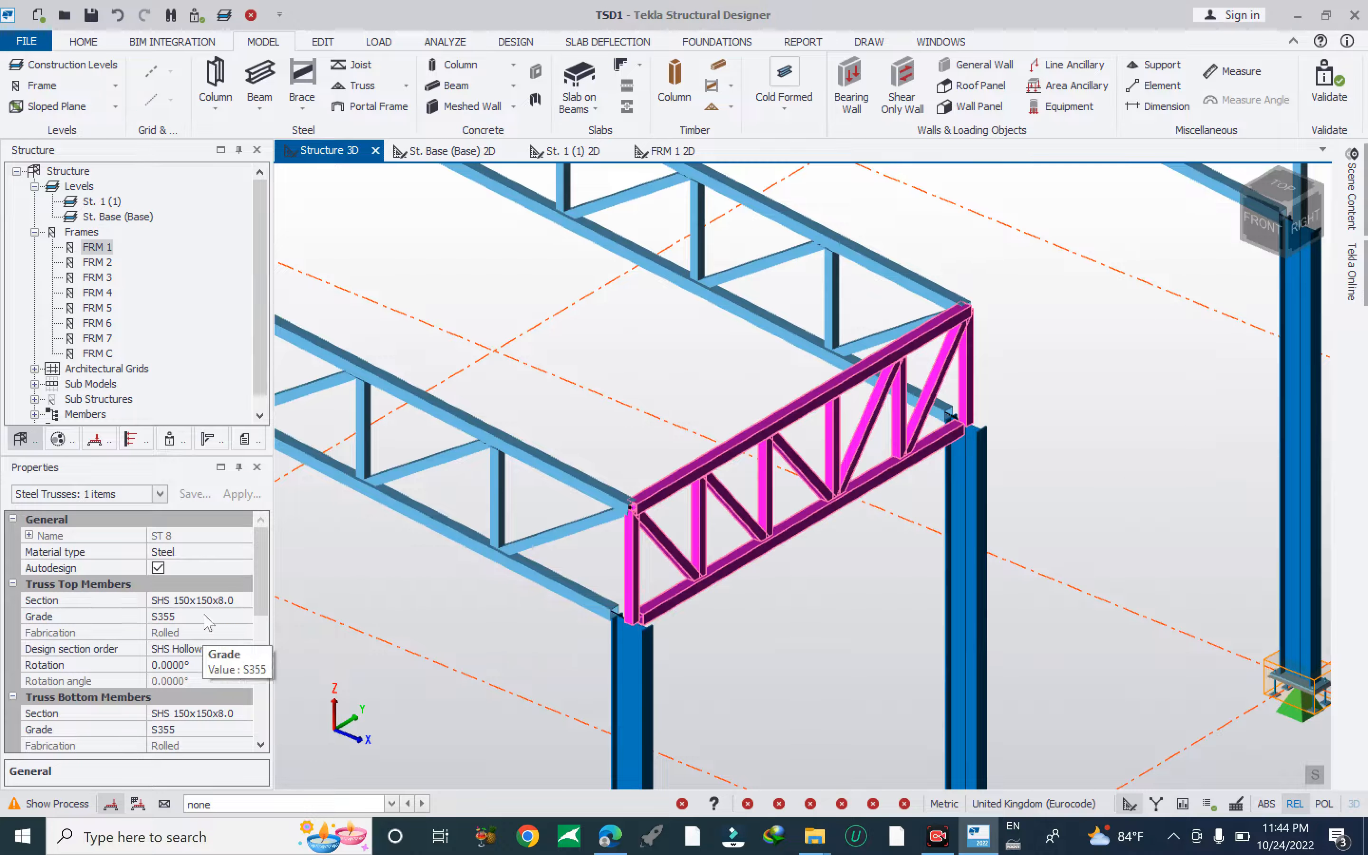
{"action": "left_click", "coordinate": [203, 617]}
{"action": "left_click", "coordinate": [243, 616]}
{"action": "scroll", "coordinate": [189, 586], "scroll_direction": "down", "scroll_amount": 4}
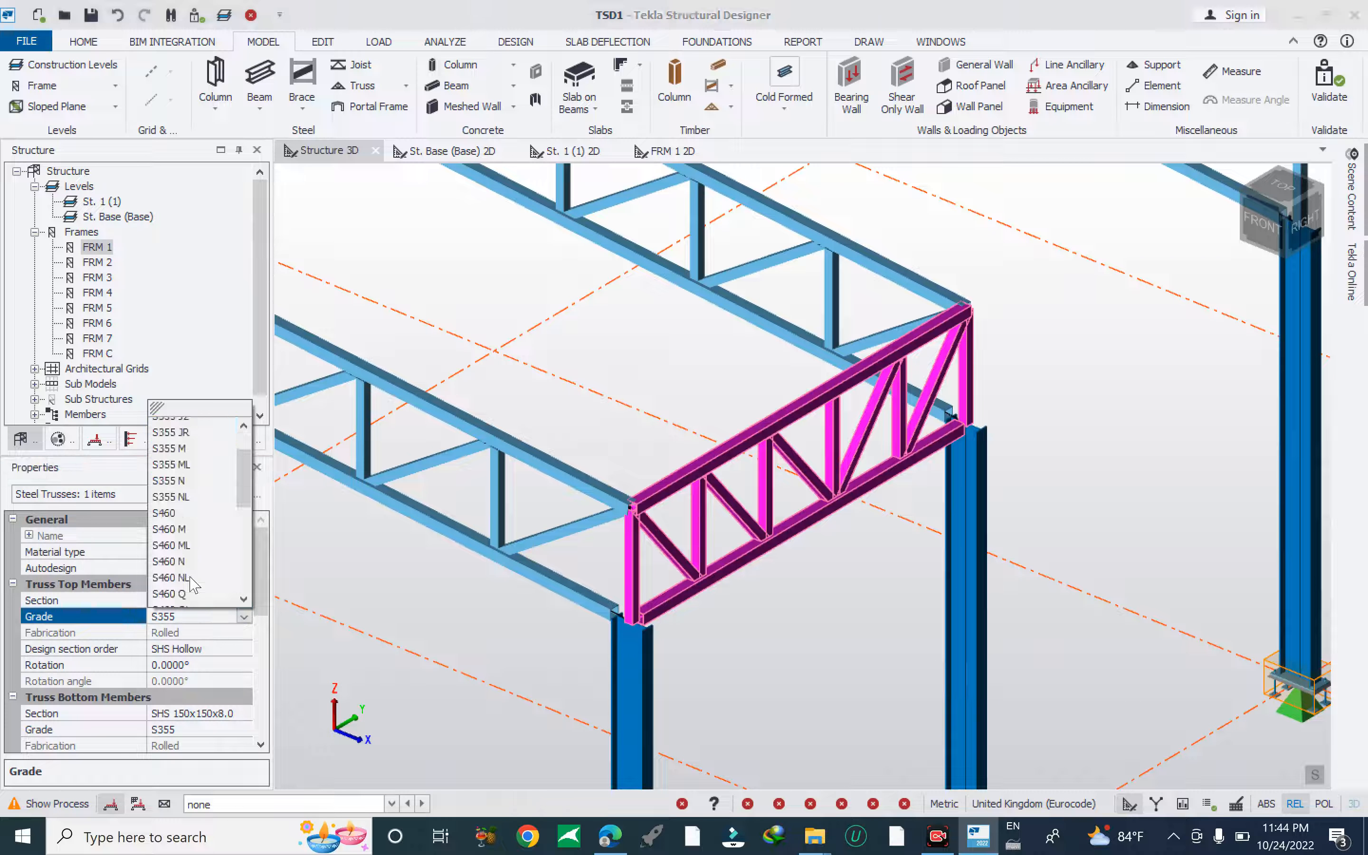
{"action": "scroll", "coordinate": [195, 577], "scroll_direction": "up", "scroll_amount": 4}
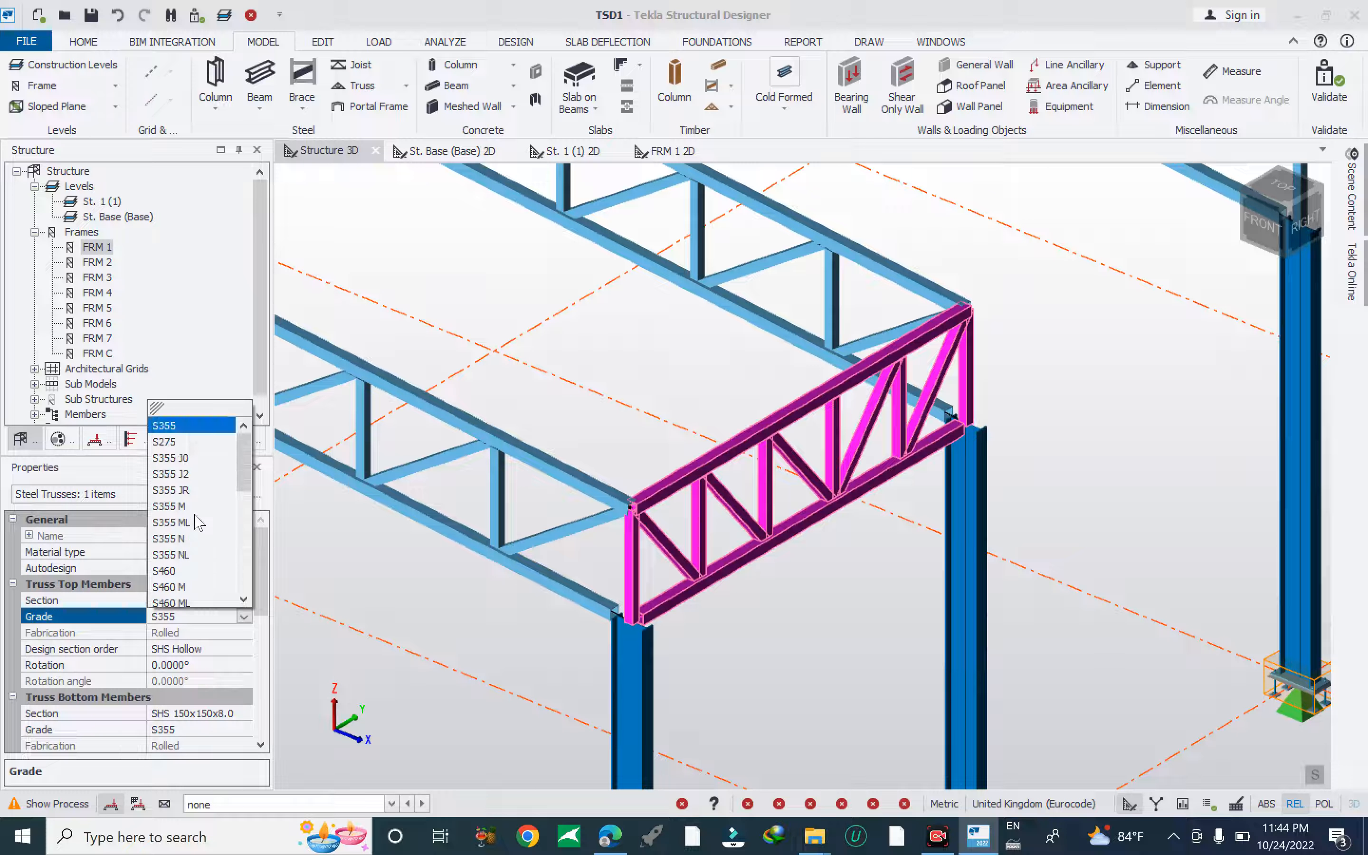
{"action": "left_click", "coordinate": [186, 442]}
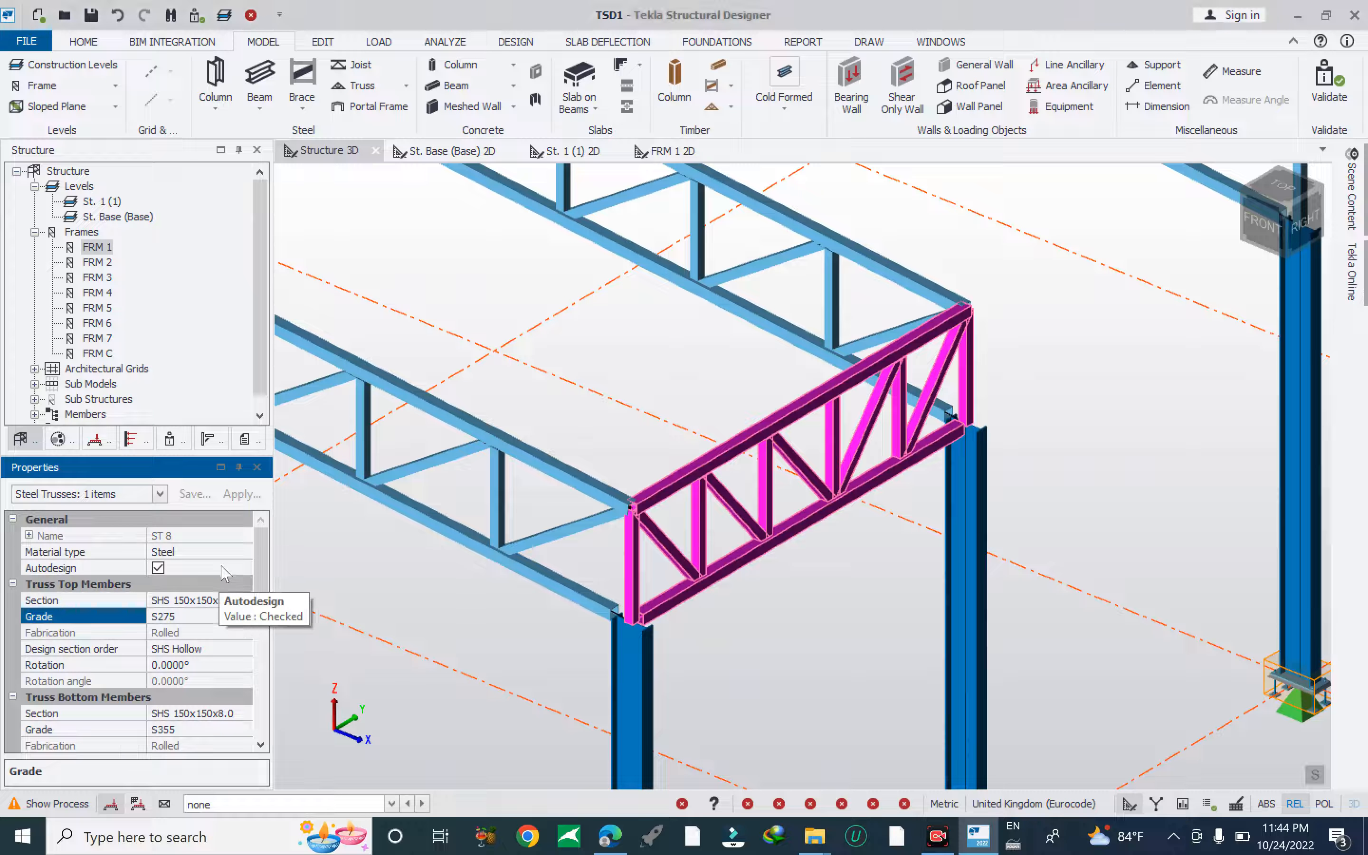
Set the section of the selected truss's top members to square hollow section SHS 60x60x3.0.
{"action": "left_click", "coordinate": [226, 600]}
{"action": "left_click", "coordinate": [244, 601]}
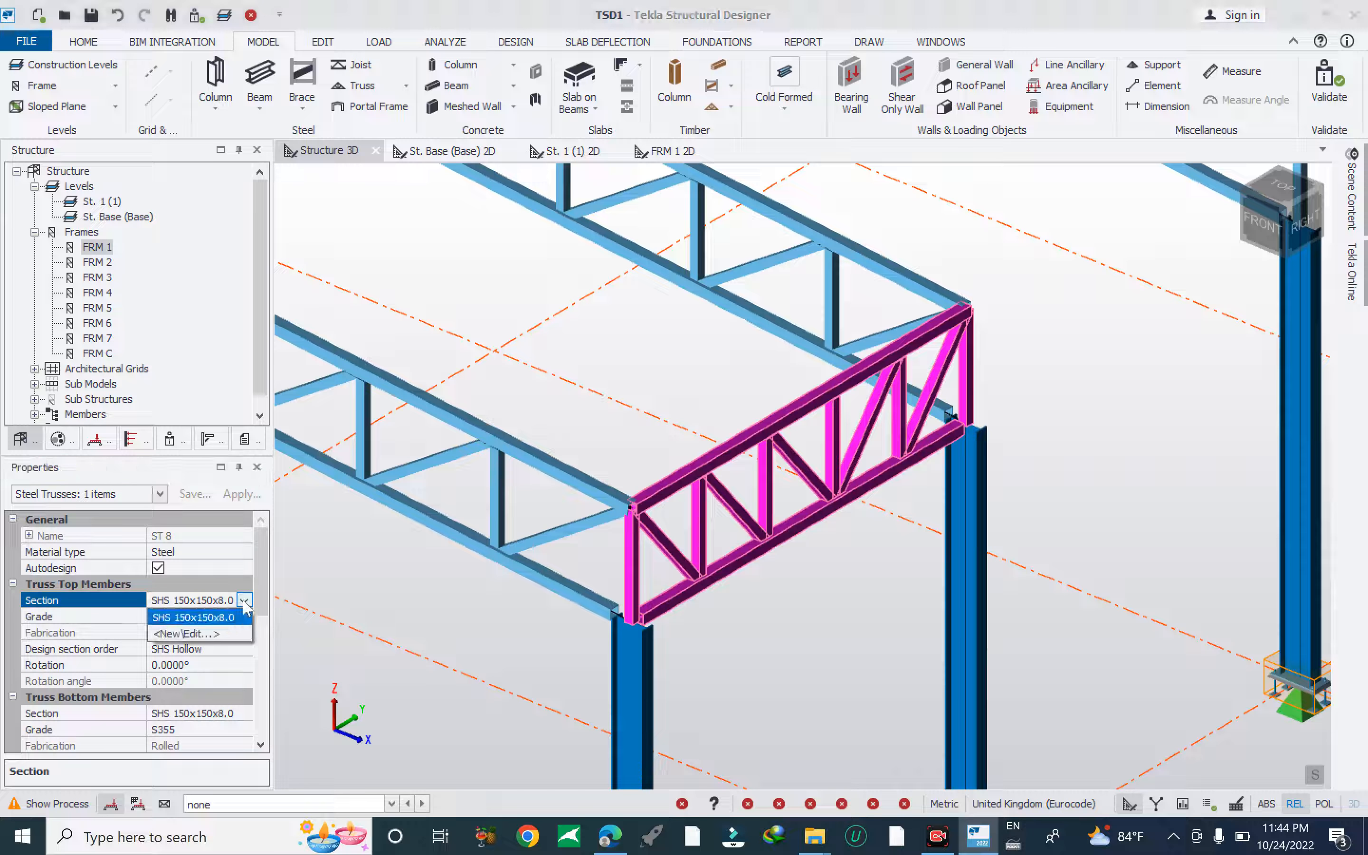
{"action": "left_click", "coordinate": [207, 637]}
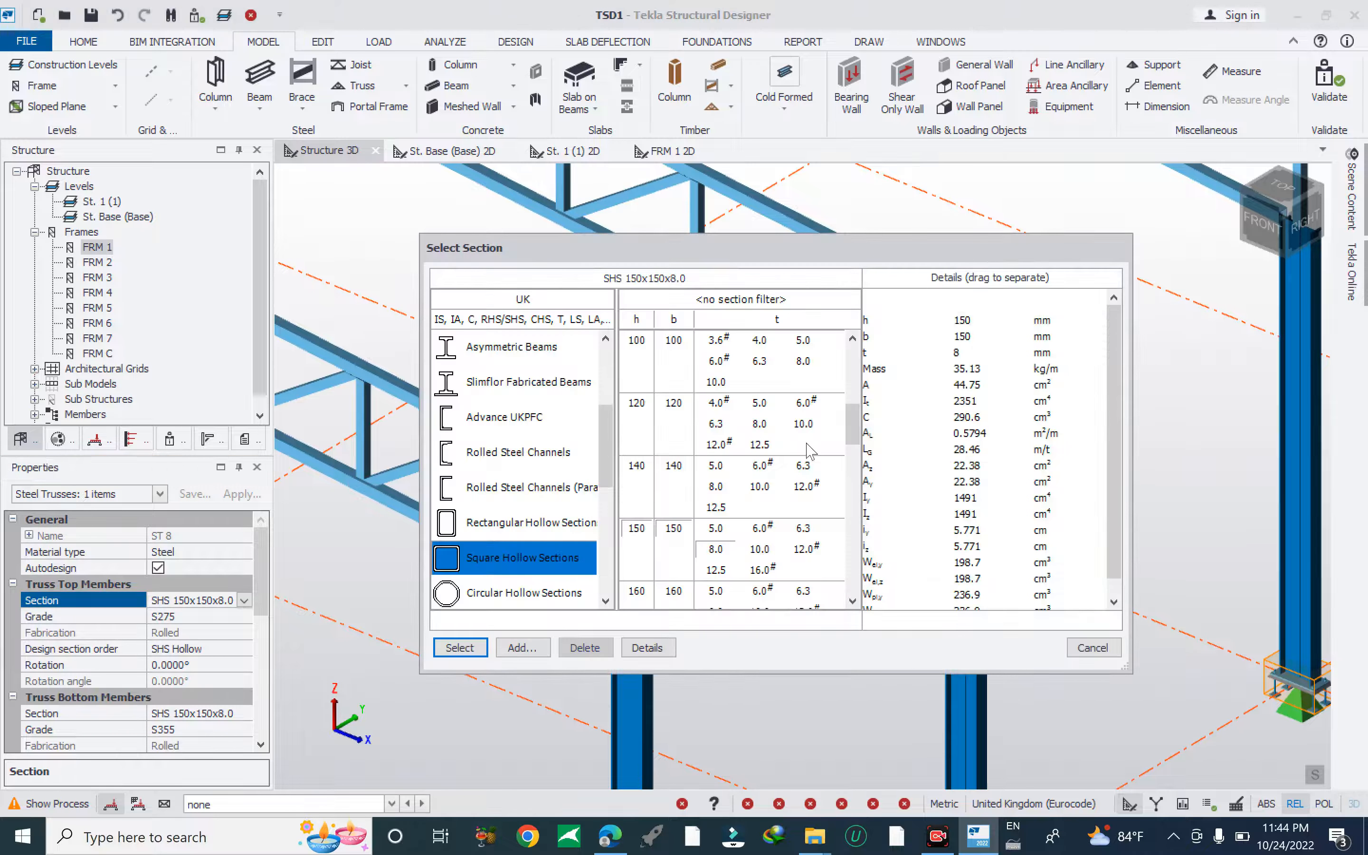
{"action": "left_click_drag", "start_coordinate": [846, 428], "coordinate": [844, 388]}
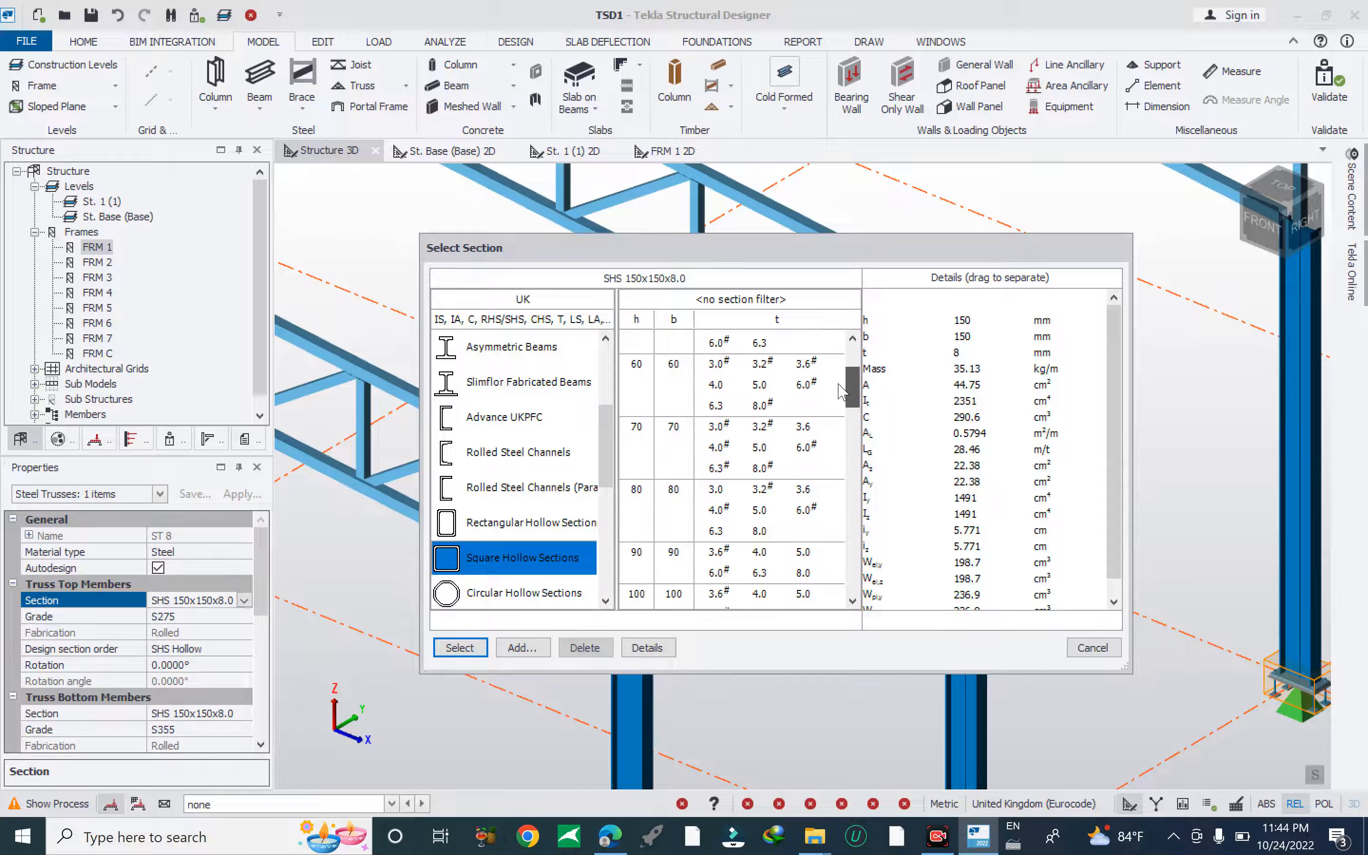
{"action": "left_click", "coordinate": [629, 379]}
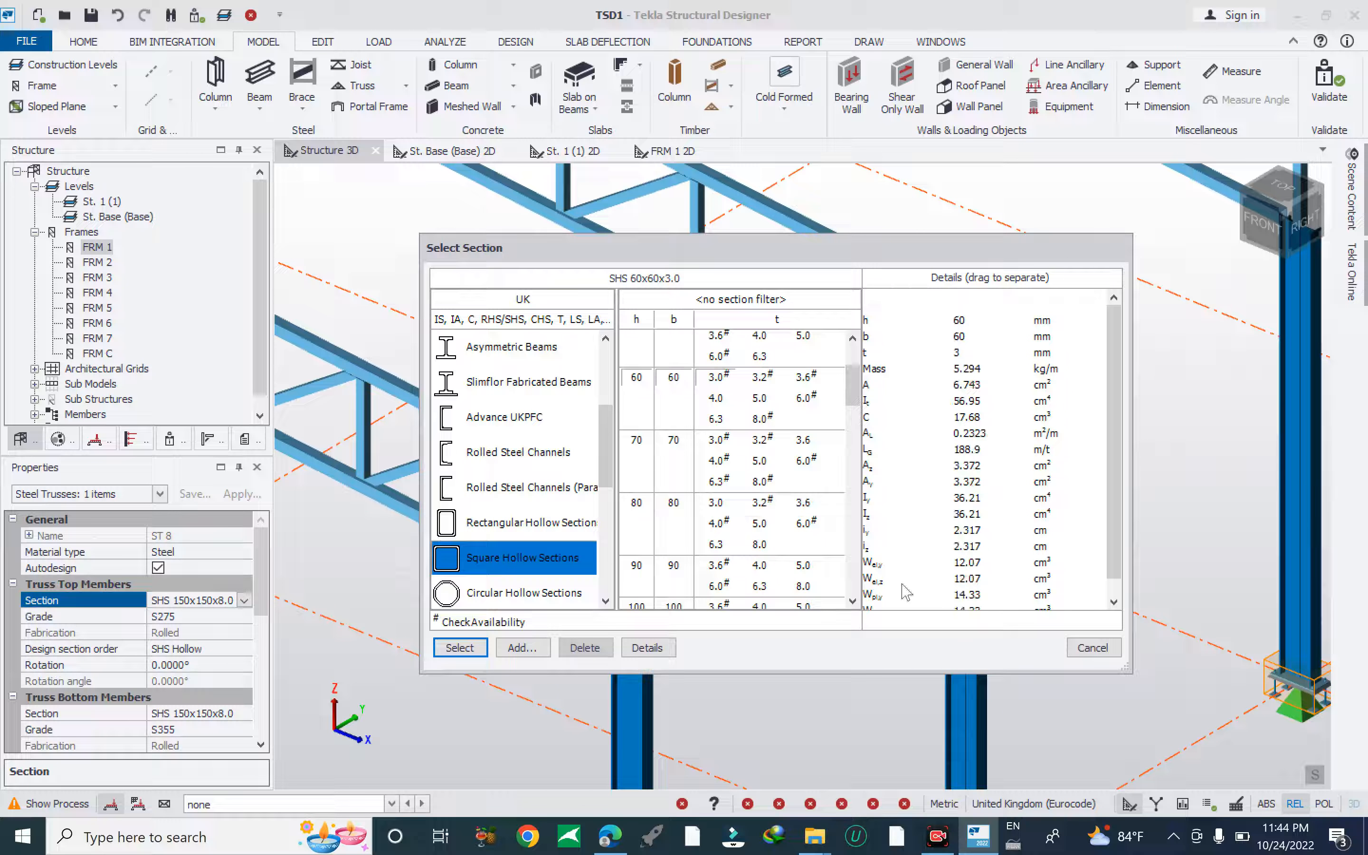
{"action": "scroll", "coordinate": [713, 481], "scroll_direction": "up", "scroll_amount": 3}
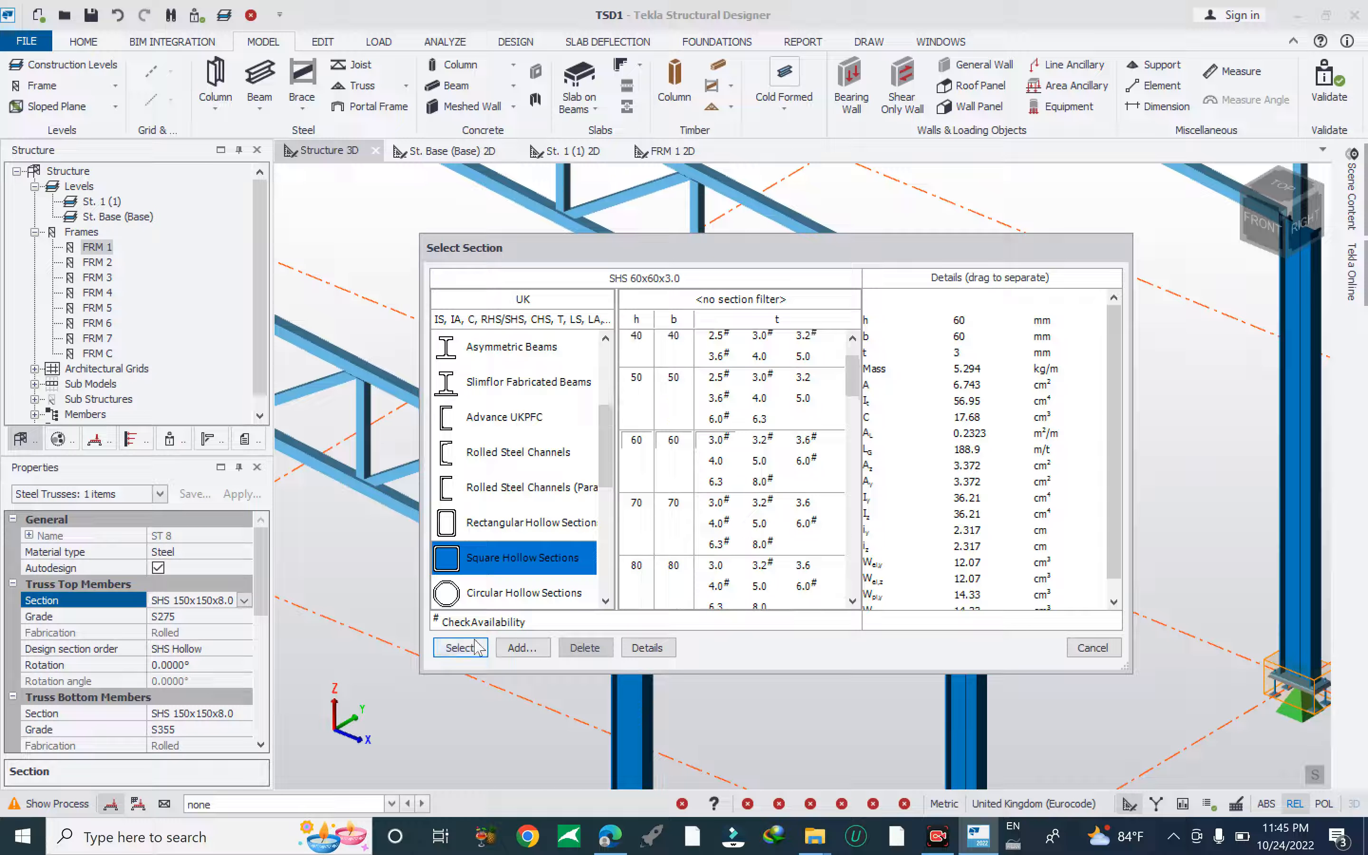
{"action": "left_click", "coordinate": [460, 647]}
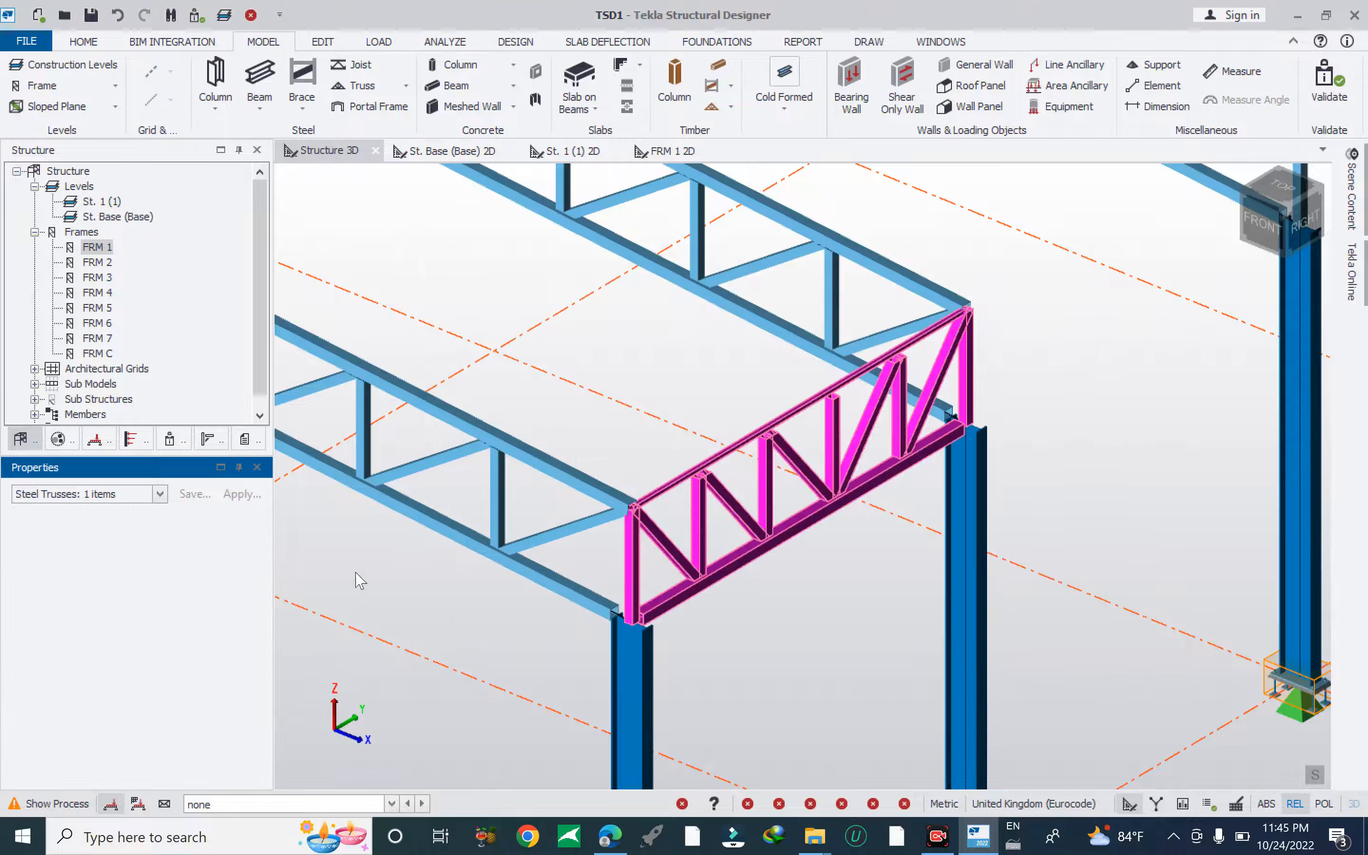
Set the section of the truss's bottom members to square hollow section SHS 60x60x3.0.
{"action": "scroll", "coordinate": [258, 581], "scroll_direction": "down", "scroll_amount": 1}
{"action": "scroll", "coordinate": [256, 593], "scroll_direction": "down", "scroll_amount": 2}
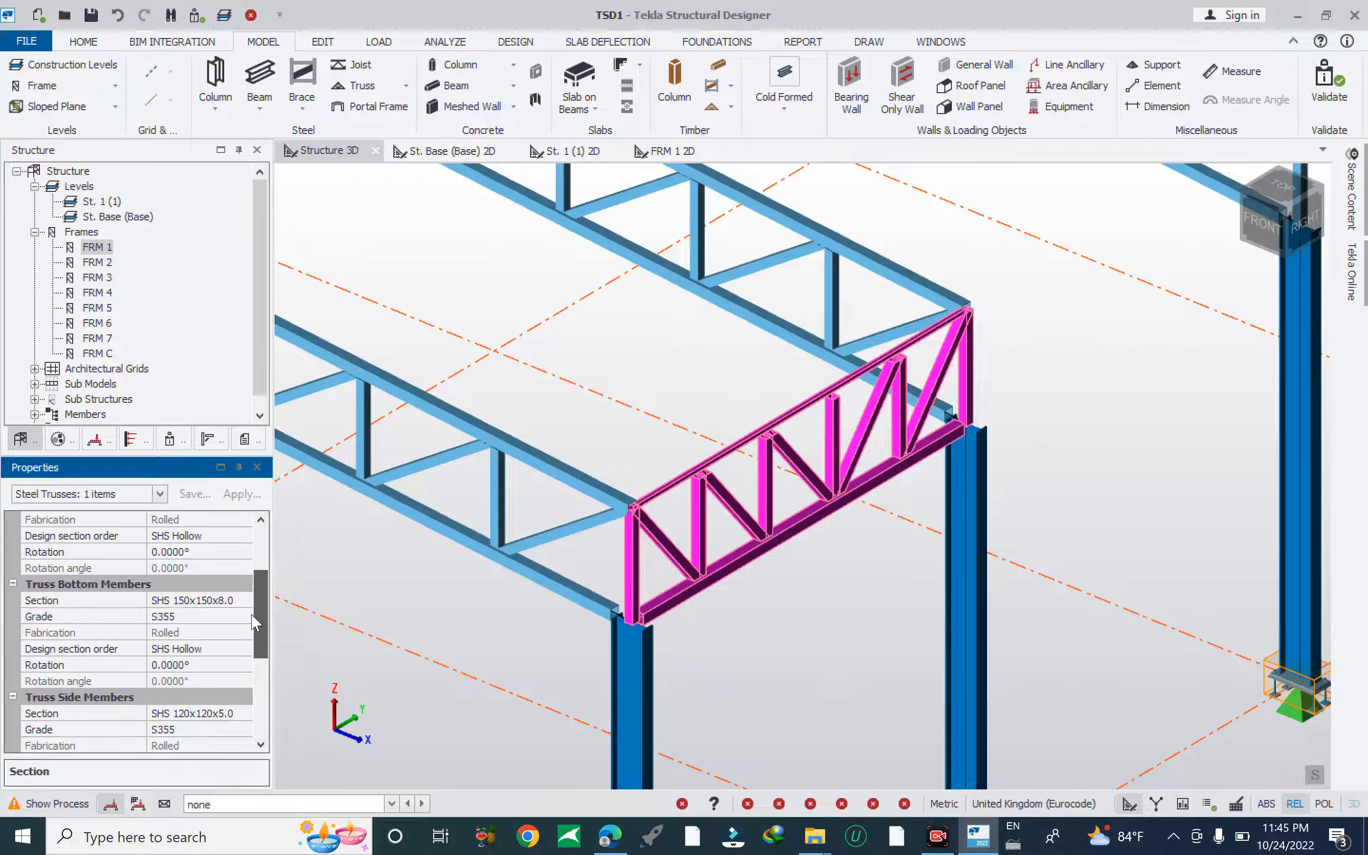
{"action": "left_click", "coordinate": [241, 603]}
{"action": "left_click", "coordinate": [244, 600]}
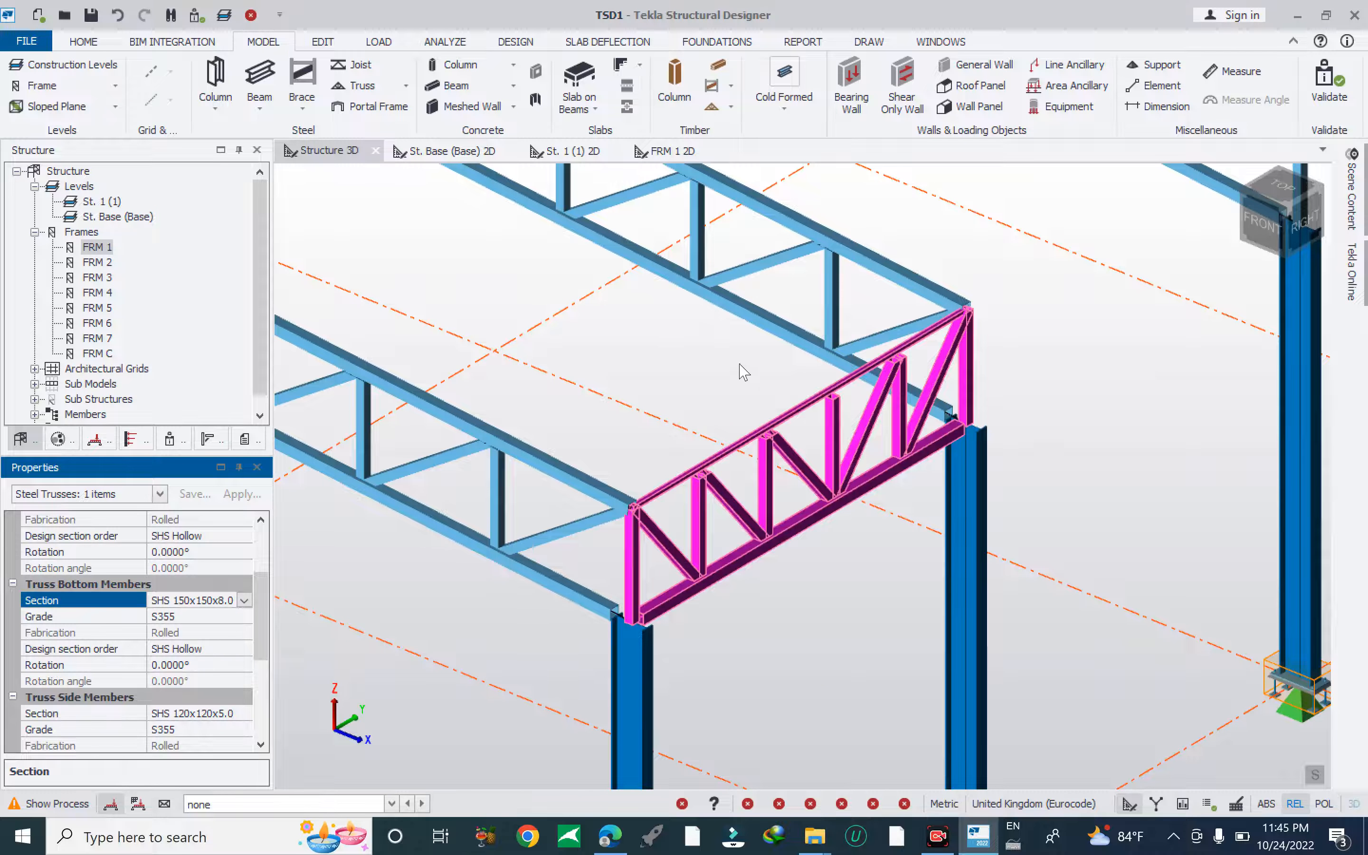
{"action": "scroll", "coordinate": [806, 420], "scroll_direction": "up", "scroll_amount": 6}
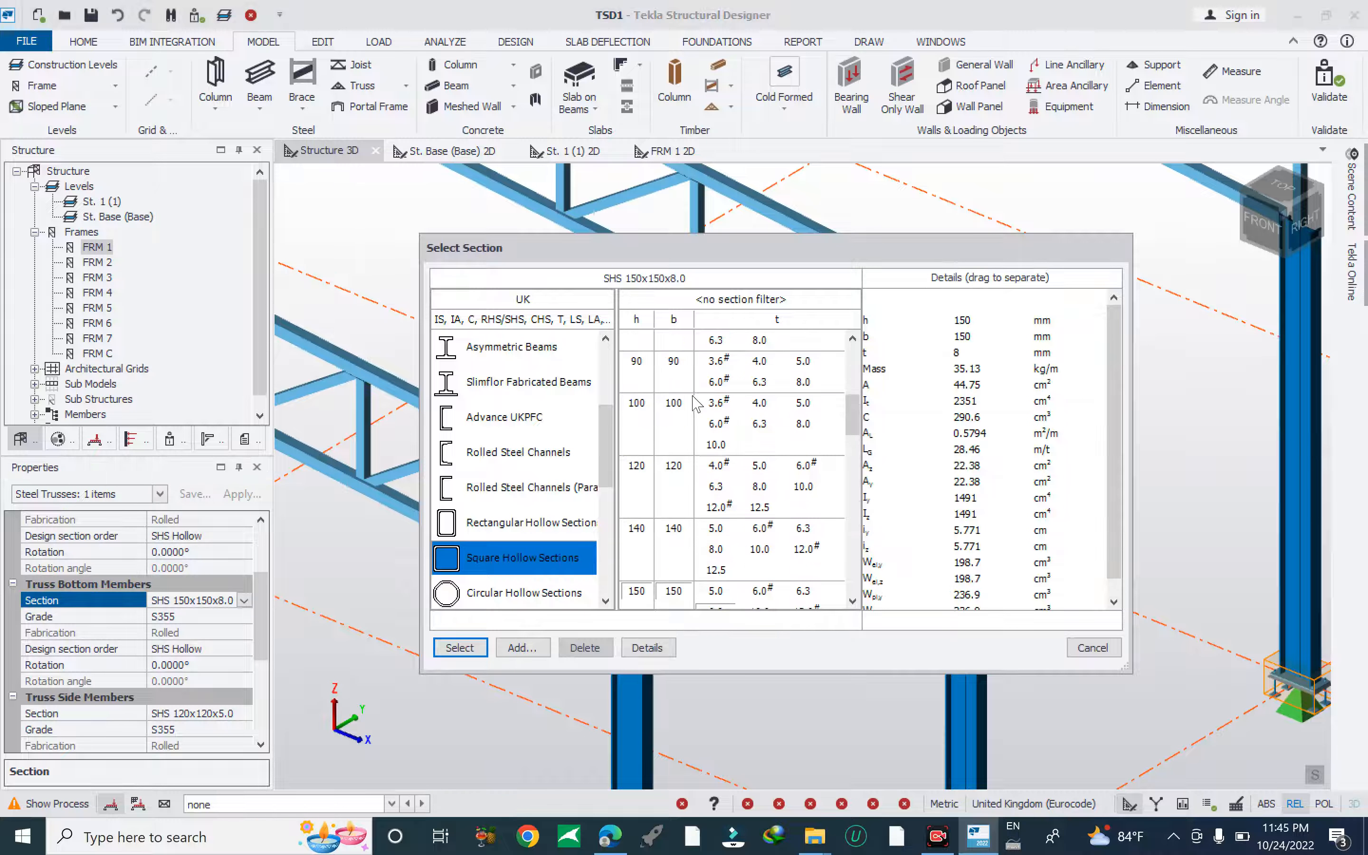
{"action": "scroll", "coordinate": [673, 404], "scroll_direction": "up", "scroll_amount": 3}
{"action": "left_click", "coordinate": [636, 384]}
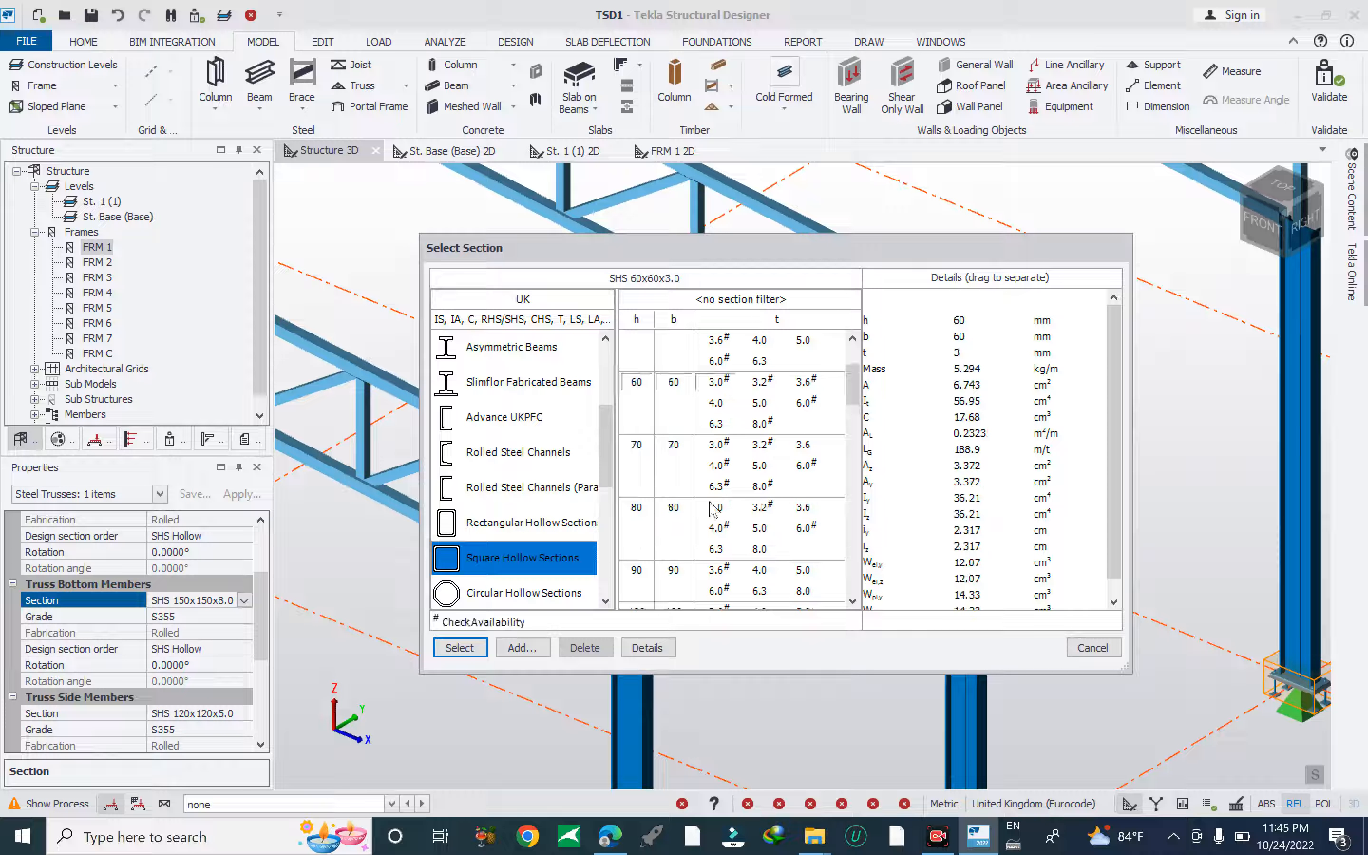
{"action": "left_click", "coordinate": [459, 647]}
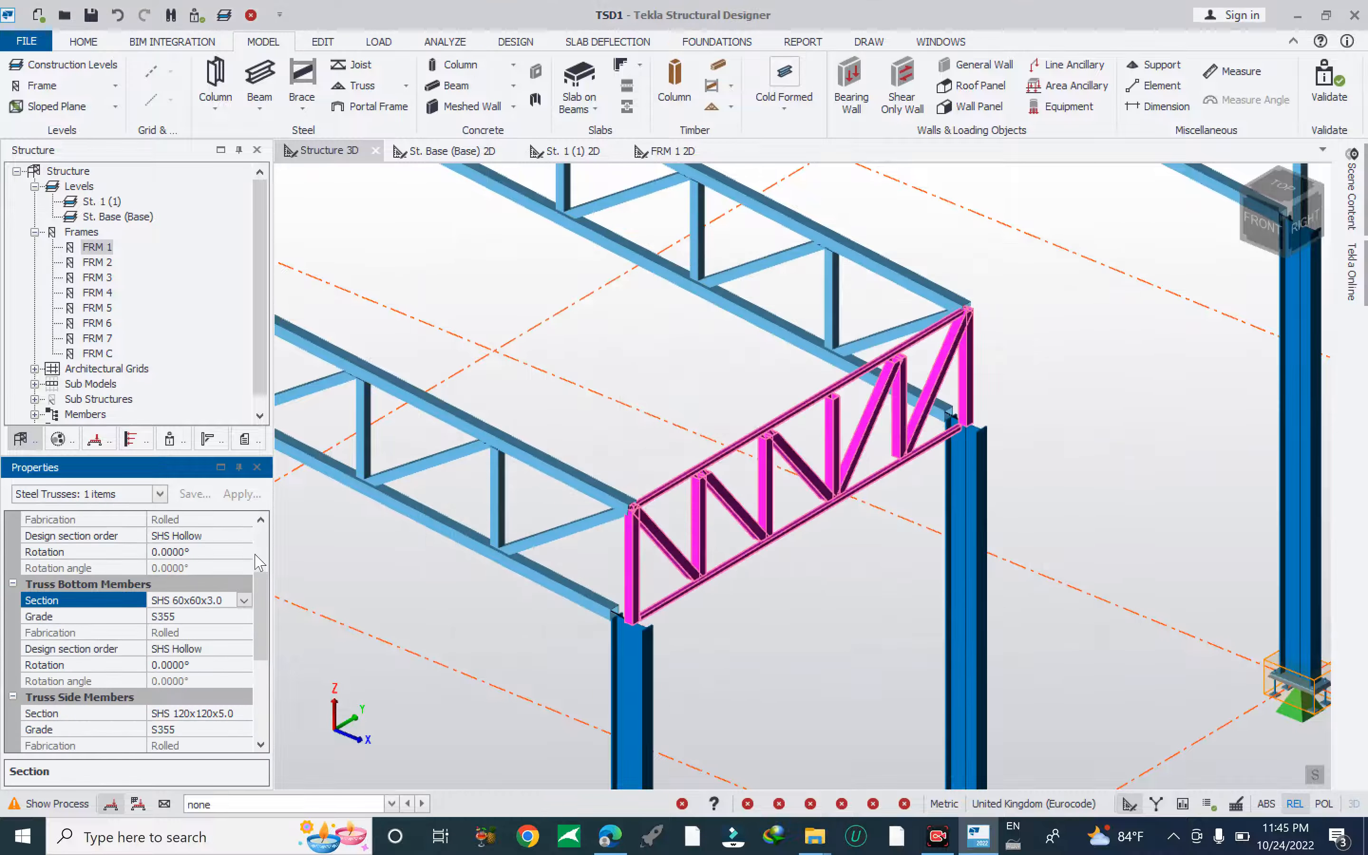
Set the grade of both the truss internals and the truss side members to S275.
{"action": "scroll", "coordinate": [266, 616], "scroll_direction": "down", "scroll_amount": 4}
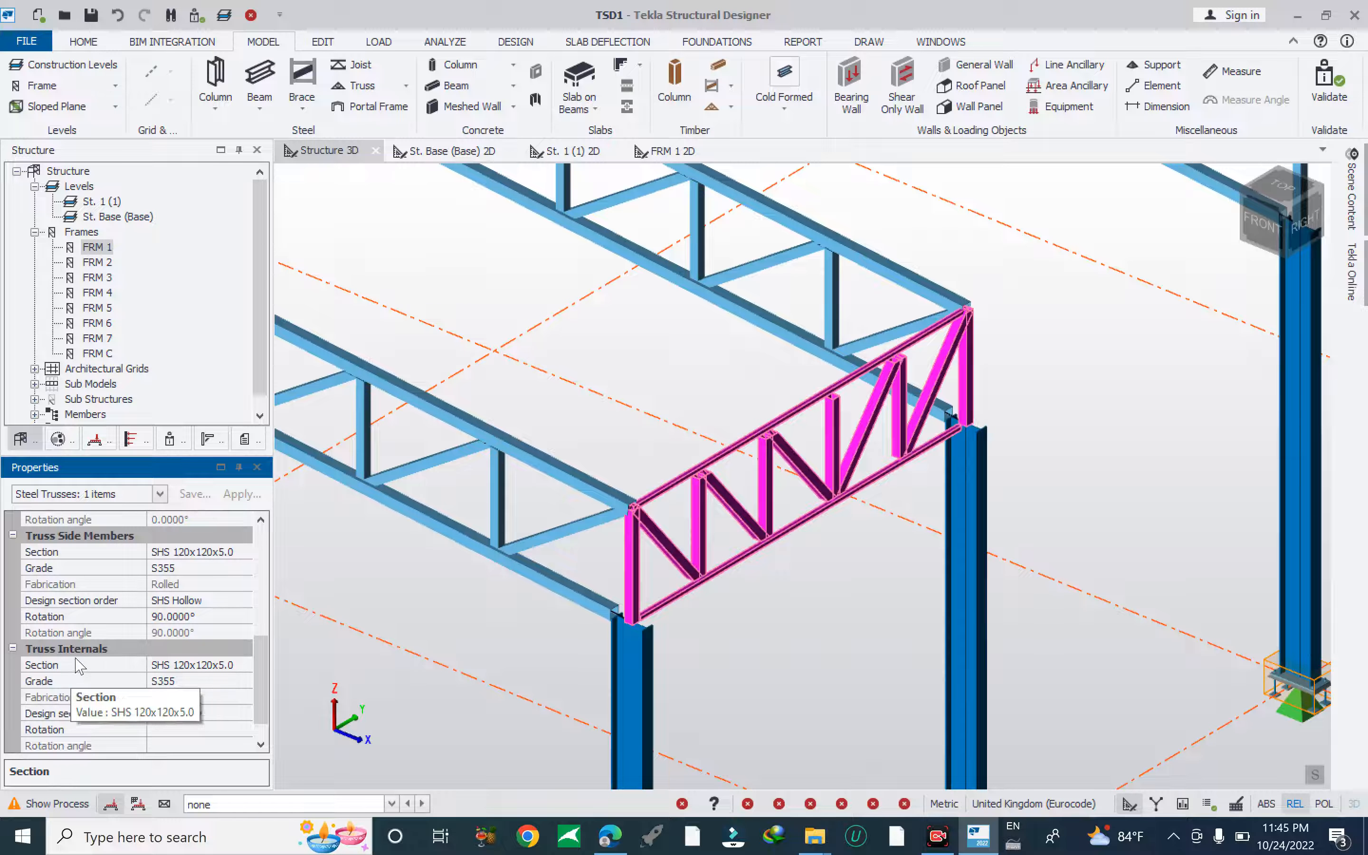
{"action": "left_click", "coordinate": [241, 665]}
{"action": "left_click", "coordinate": [241, 683]}
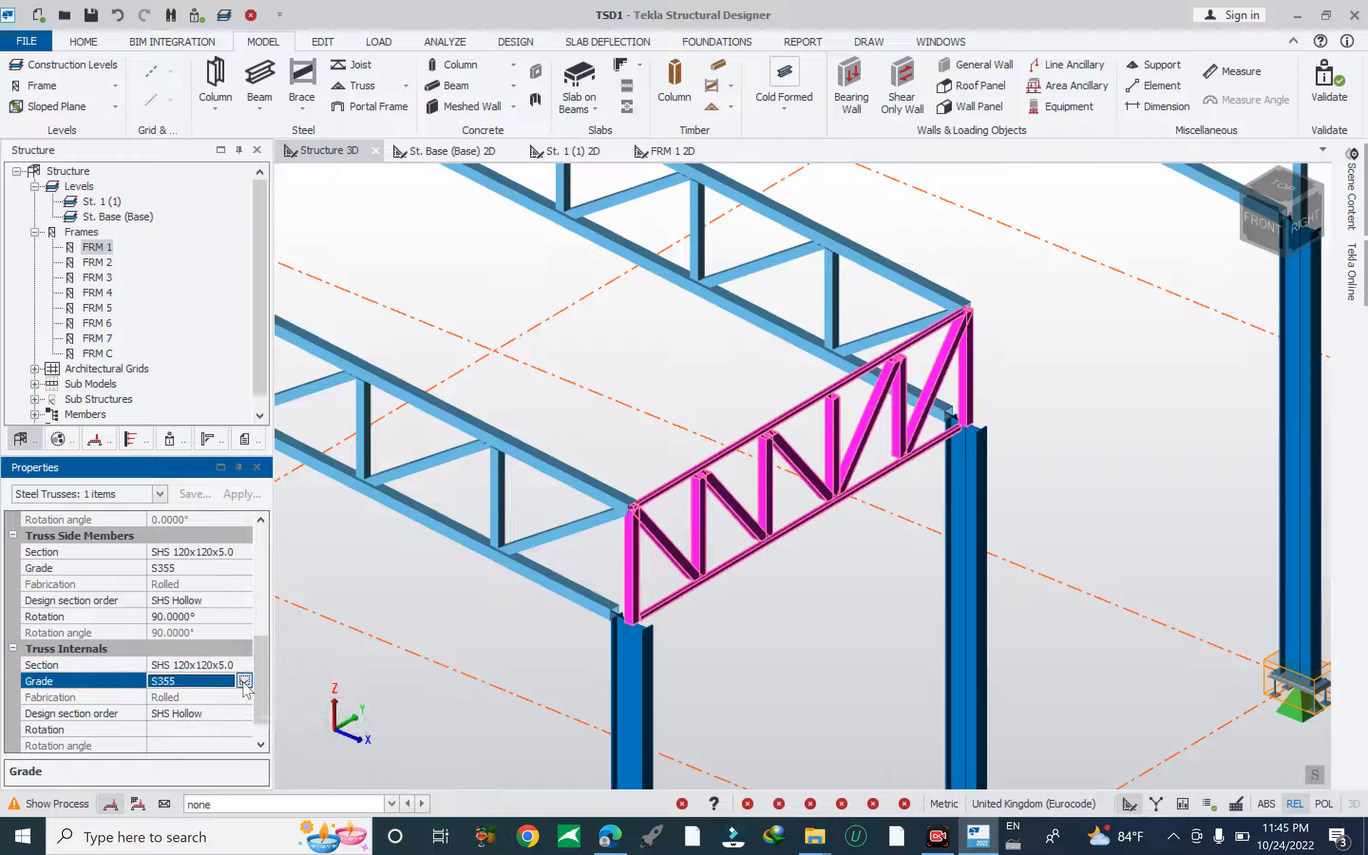
{"action": "left_click", "coordinate": [245, 682]}
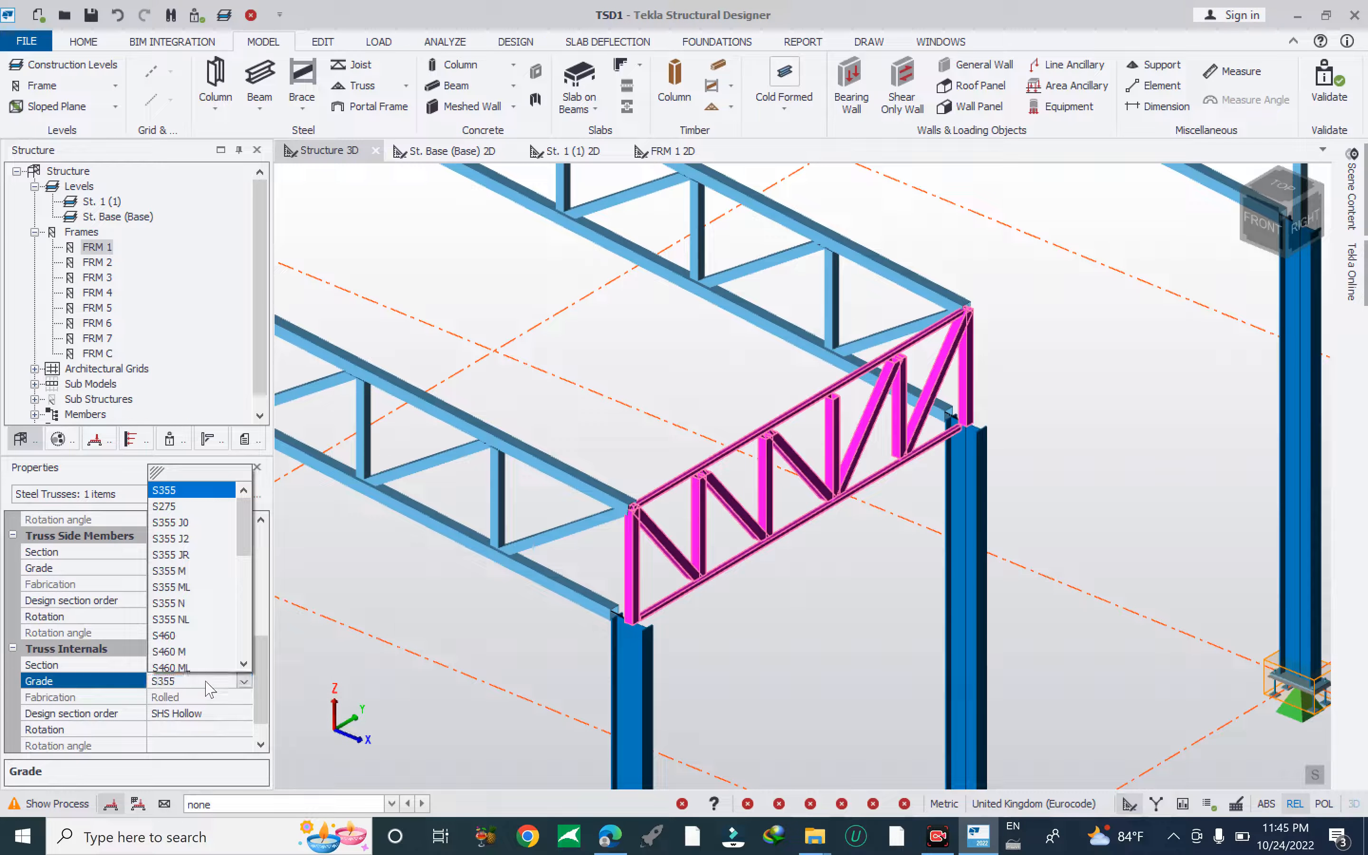
{"action": "left_click", "coordinate": [199, 509]}
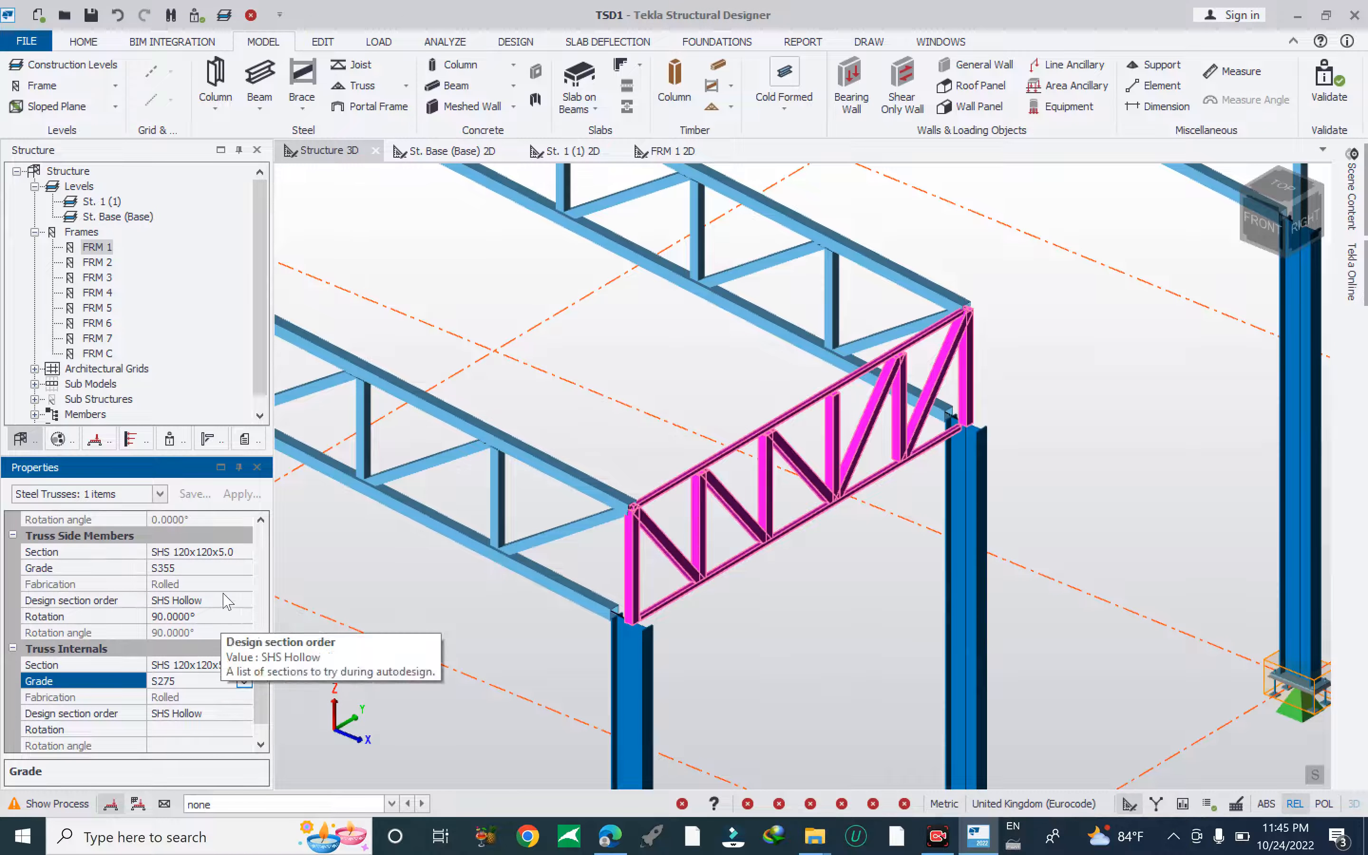
{"action": "left_click", "coordinate": [243, 584]}
{"action": "left_click", "coordinate": [244, 568]}
{"action": "left_click", "coordinate": [245, 568]}
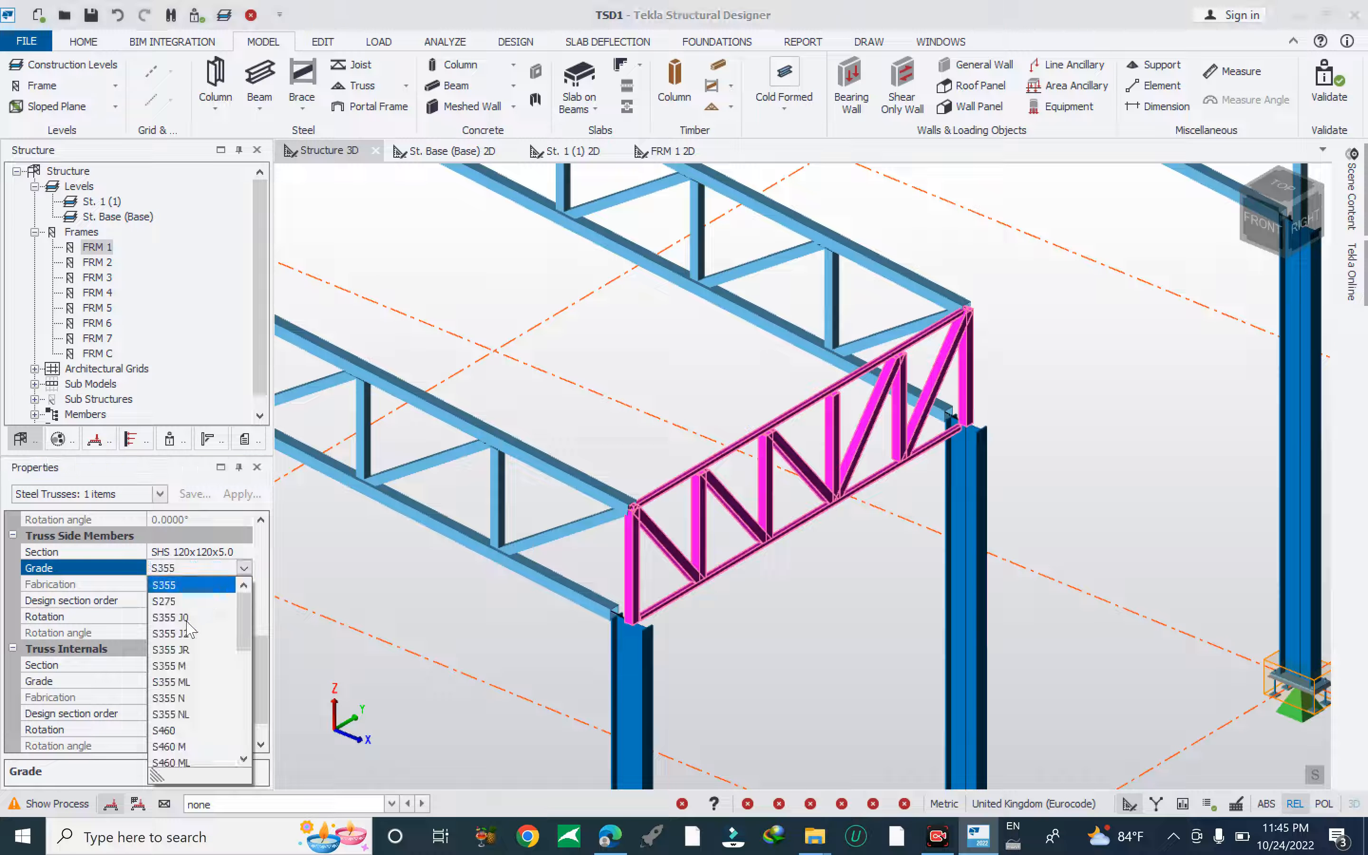
{"action": "left_click", "coordinate": [181, 603]}
Set the section of the truss internals to square hollow section SHS 40x40x2.5.
{"action": "left_click", "coordinate": [243, 665]}
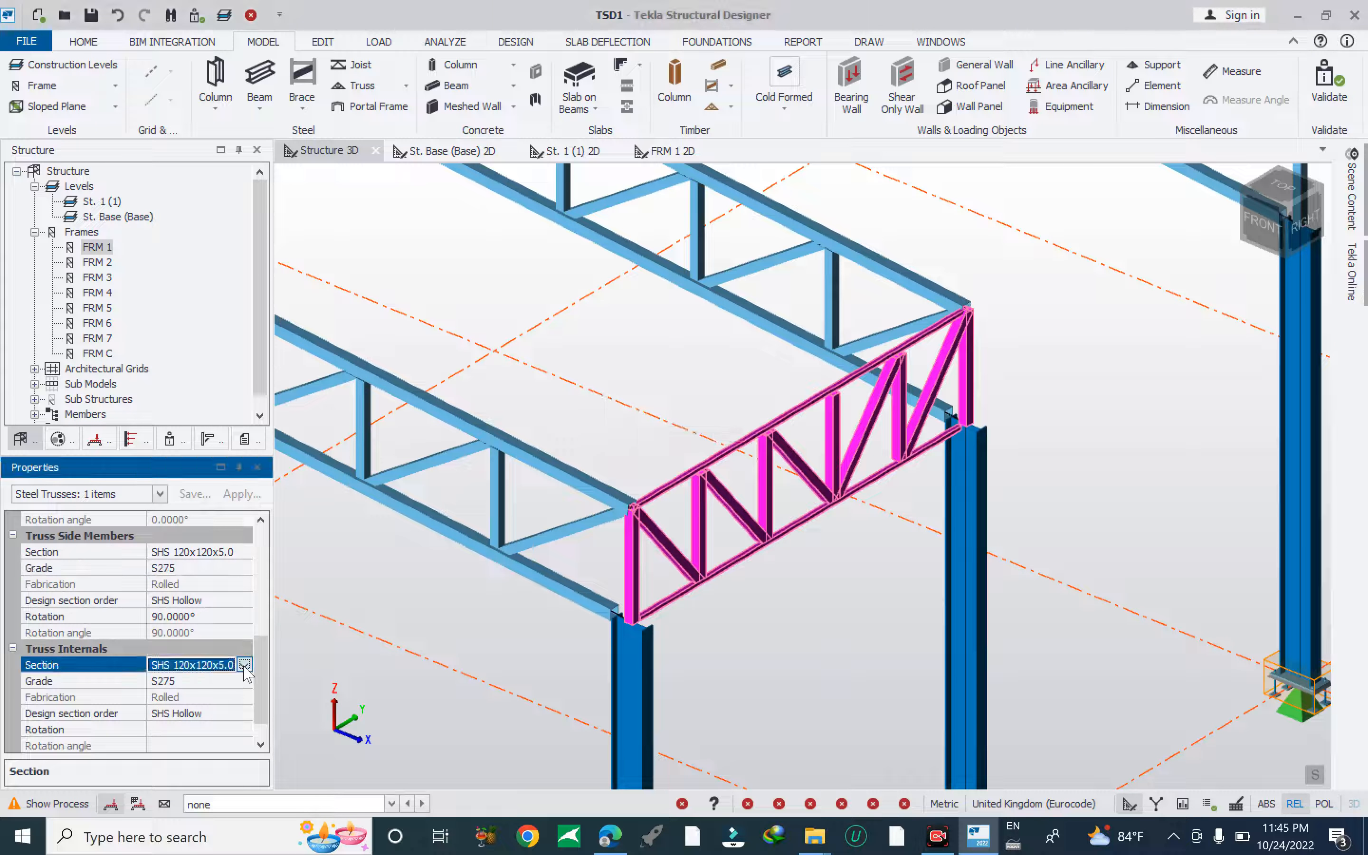
{"action": "left_click", "coordinate": [243, 665]}
{"action": "left_click", "coordinate": [232, 706]}
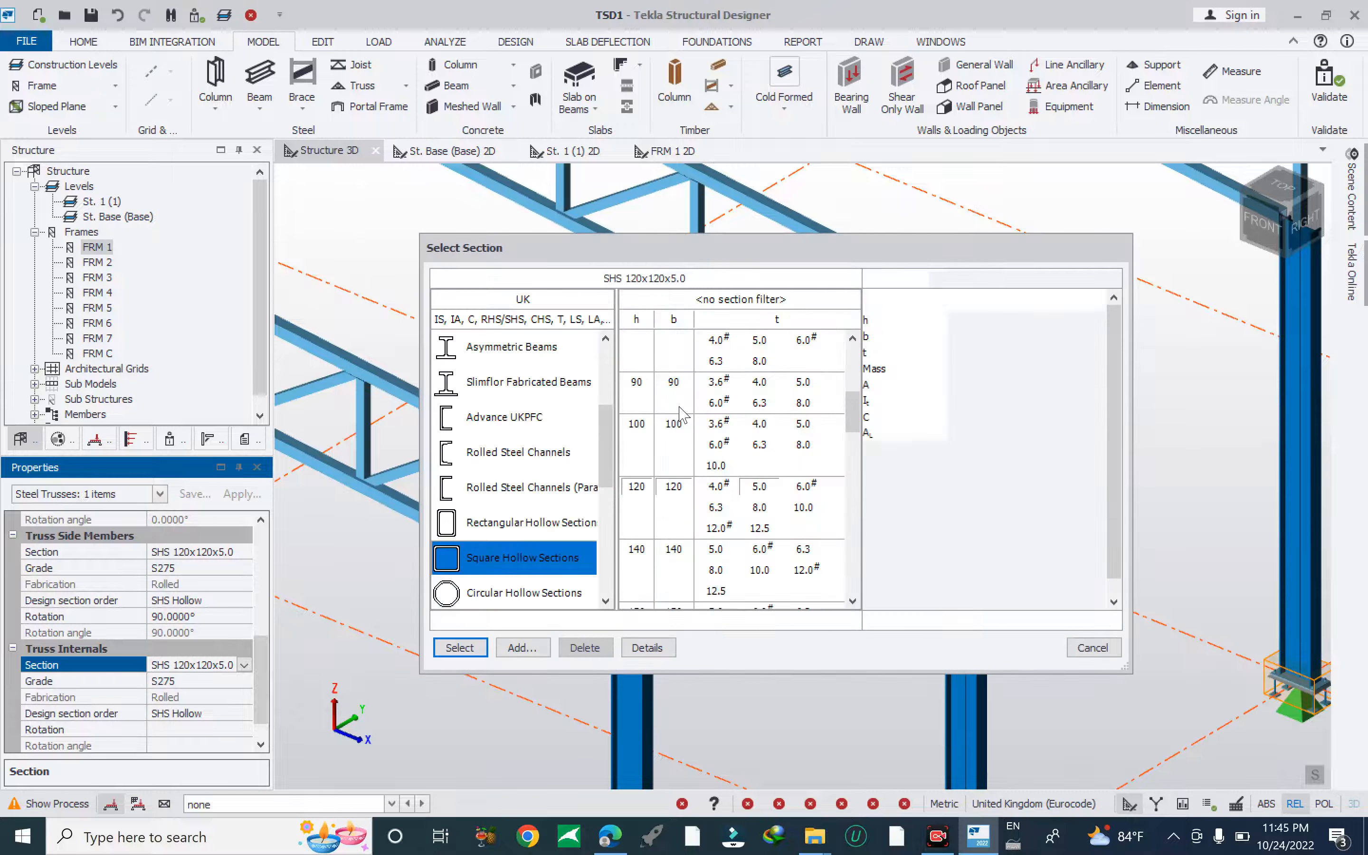
{"action": "left_click_drag", "start_coordinate": [859, 413], "coordinate": [858, 348]}
{"action": "left_click", "coordinate": [633, 404]}
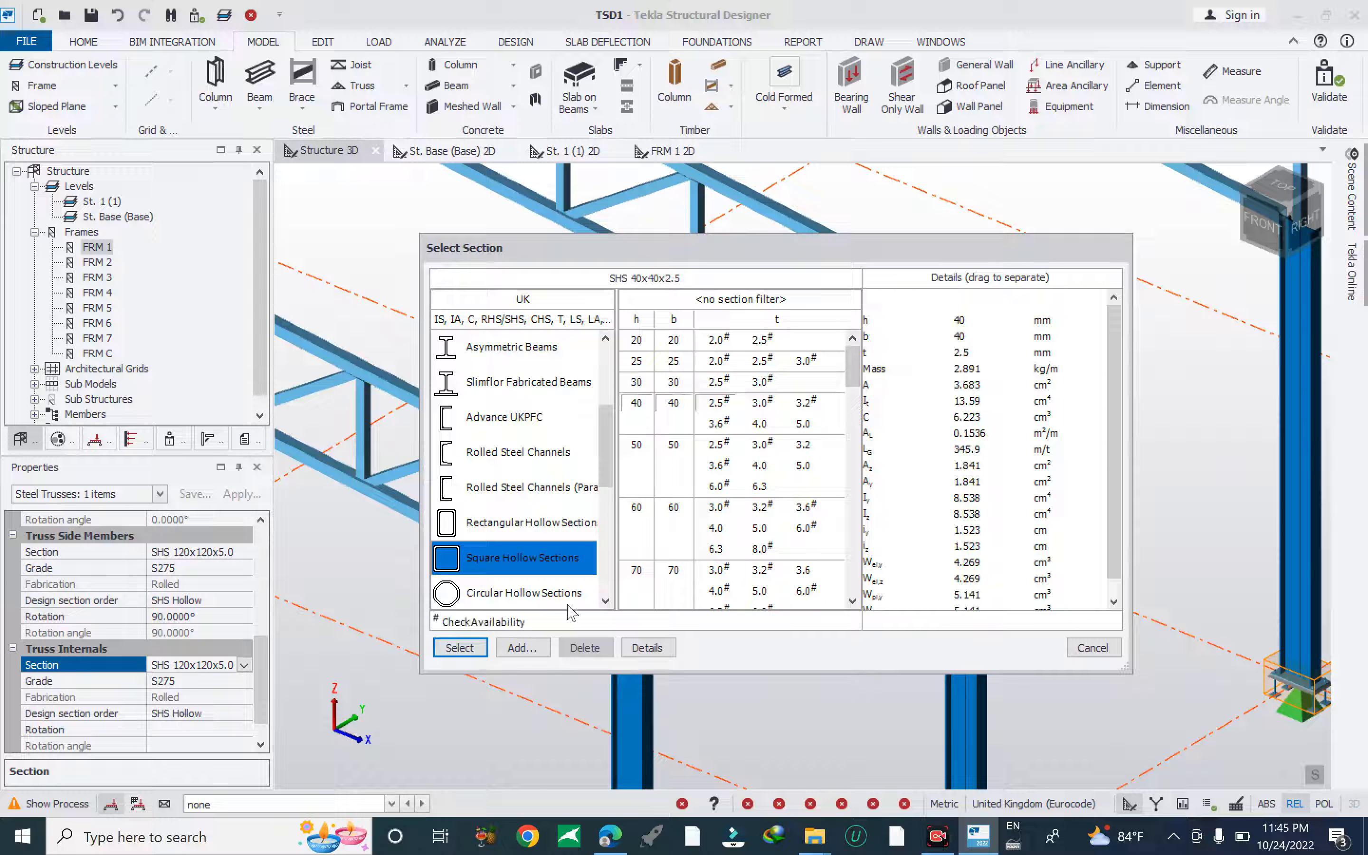
{"action": "left_click", "coordinate": [484, 646]}
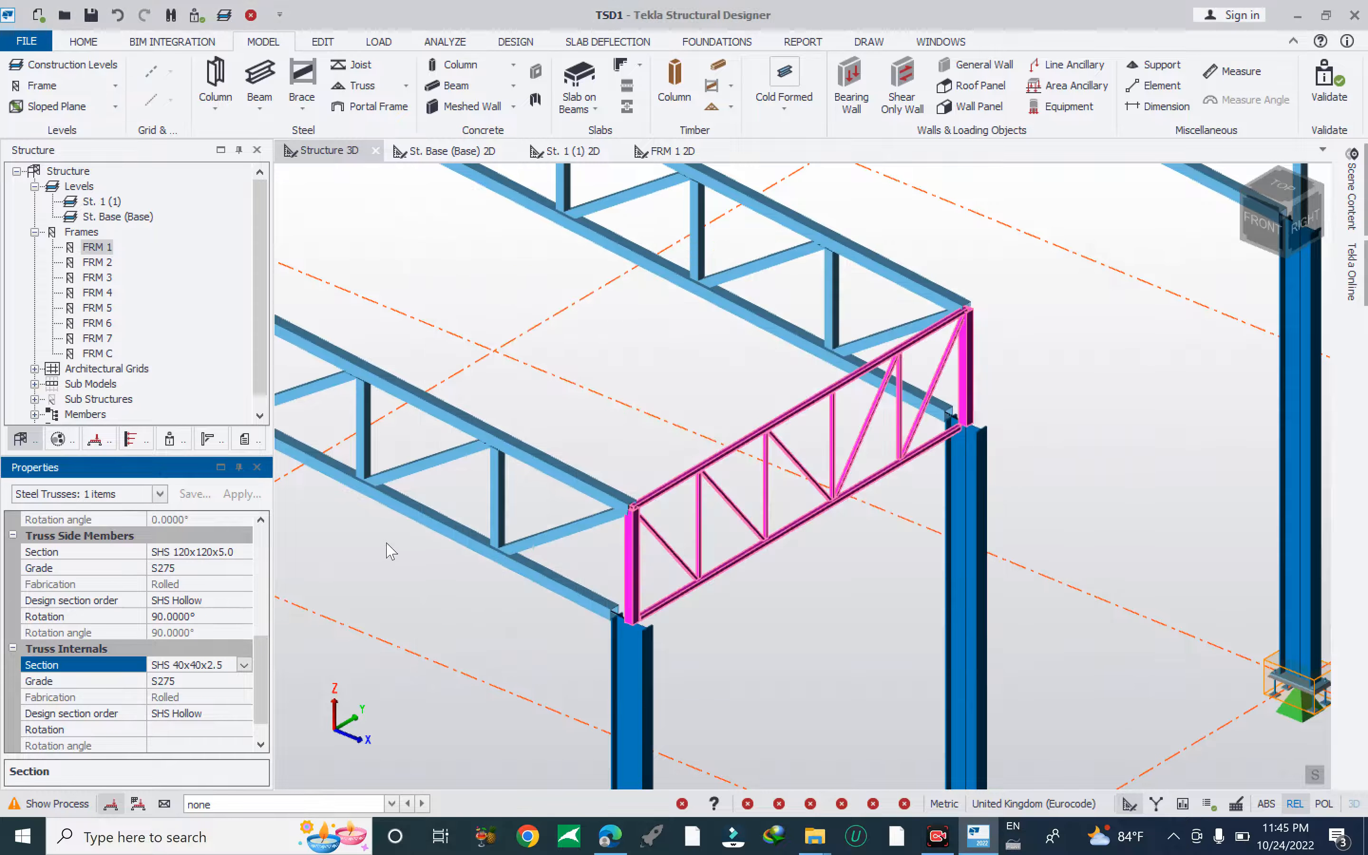
Set the section of the truss side members to square hollow section SHS 40x40x2.5.
{"action": "scroll", "coordinate": [723, 531], "scroll_direction": "up", "scroll_amount": 3}
{"action": "scroll", "coordinate": [622, 542], "scroll_direction": "down", "scroll_amount": 2}
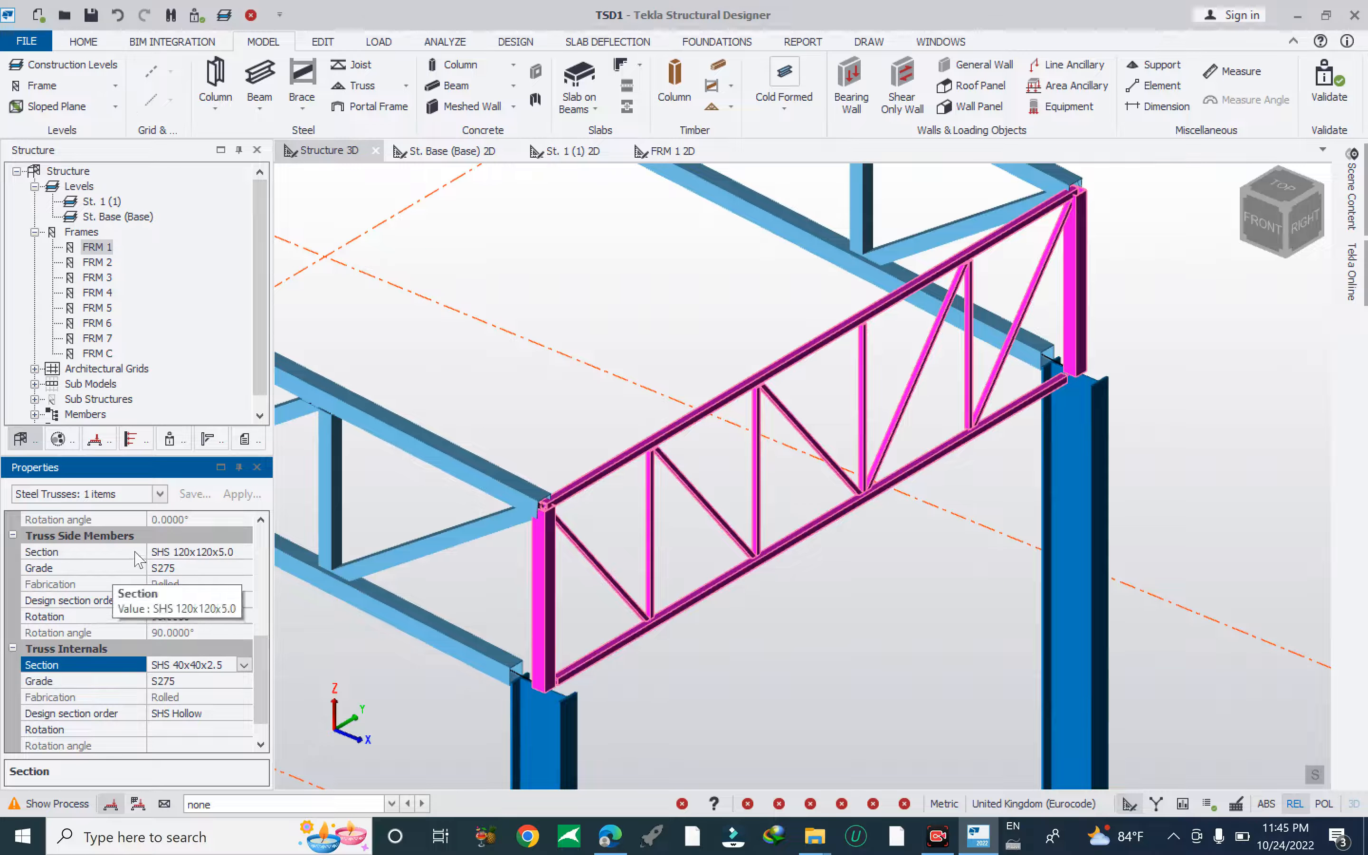
{"action": "left_click", "coordinate": [226, 557]}
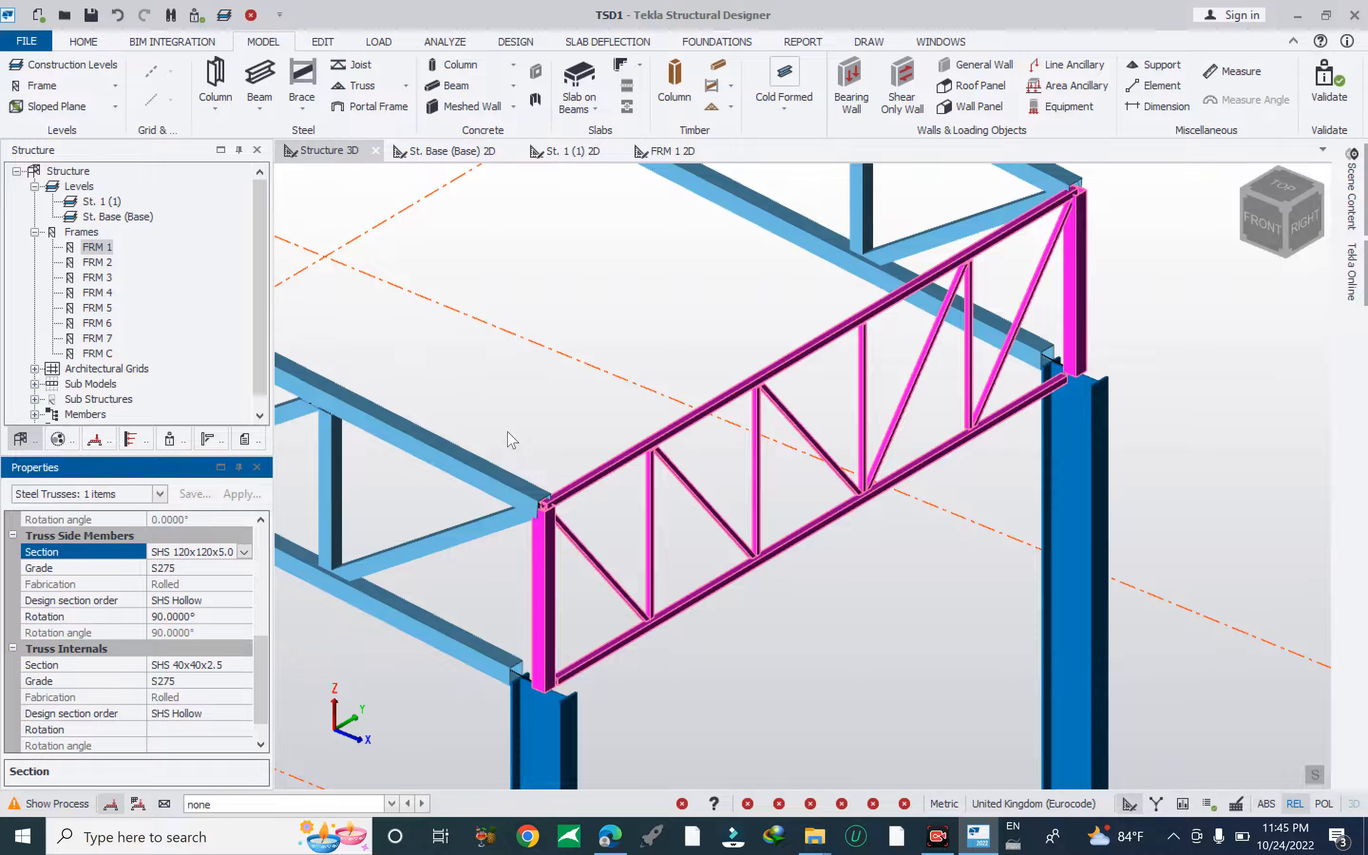
{"action": "left_click_drag", "start_coordinate": [856, 413], "coordinate": [859, 351]}
{"action": "left_click", "coordinate": [625, 403]}
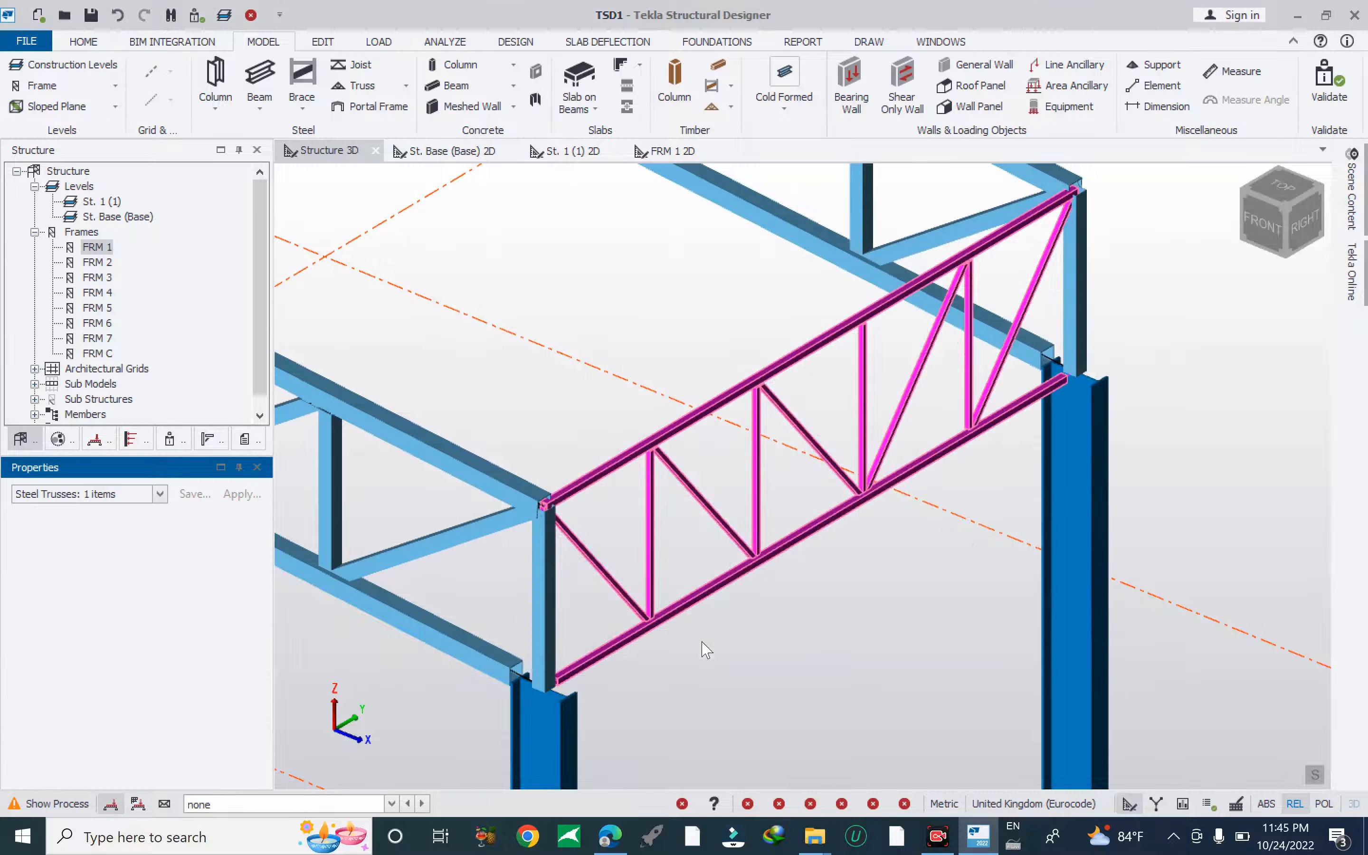
Examine the corner where the edited truss meets the adjoining truss, and review the available side member sections.
{"action": "scroll", "coordinate": [817, 543], "scroll_direction": "down", "scroll_amount": 2}
{"action": "mouse_move", "coordinate": [825, 542]}
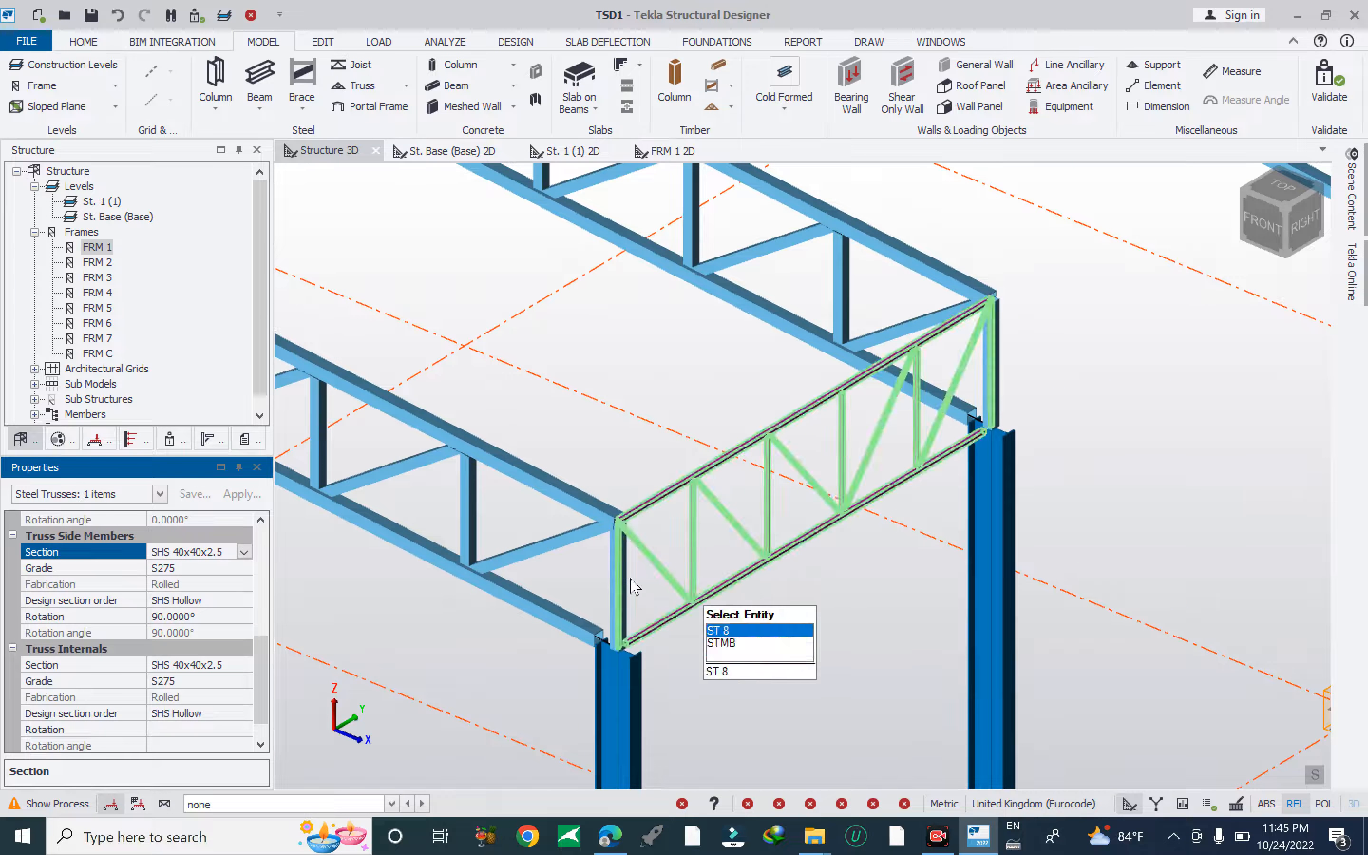
{"action": "scroll", "coordinate": [656, 565], "scroll_direction": "up", "scroll_amount": 5}
{"action": "scroll", "coordinate": [700, 526], "scroll_direction": "down", "scroll_amount": 5}
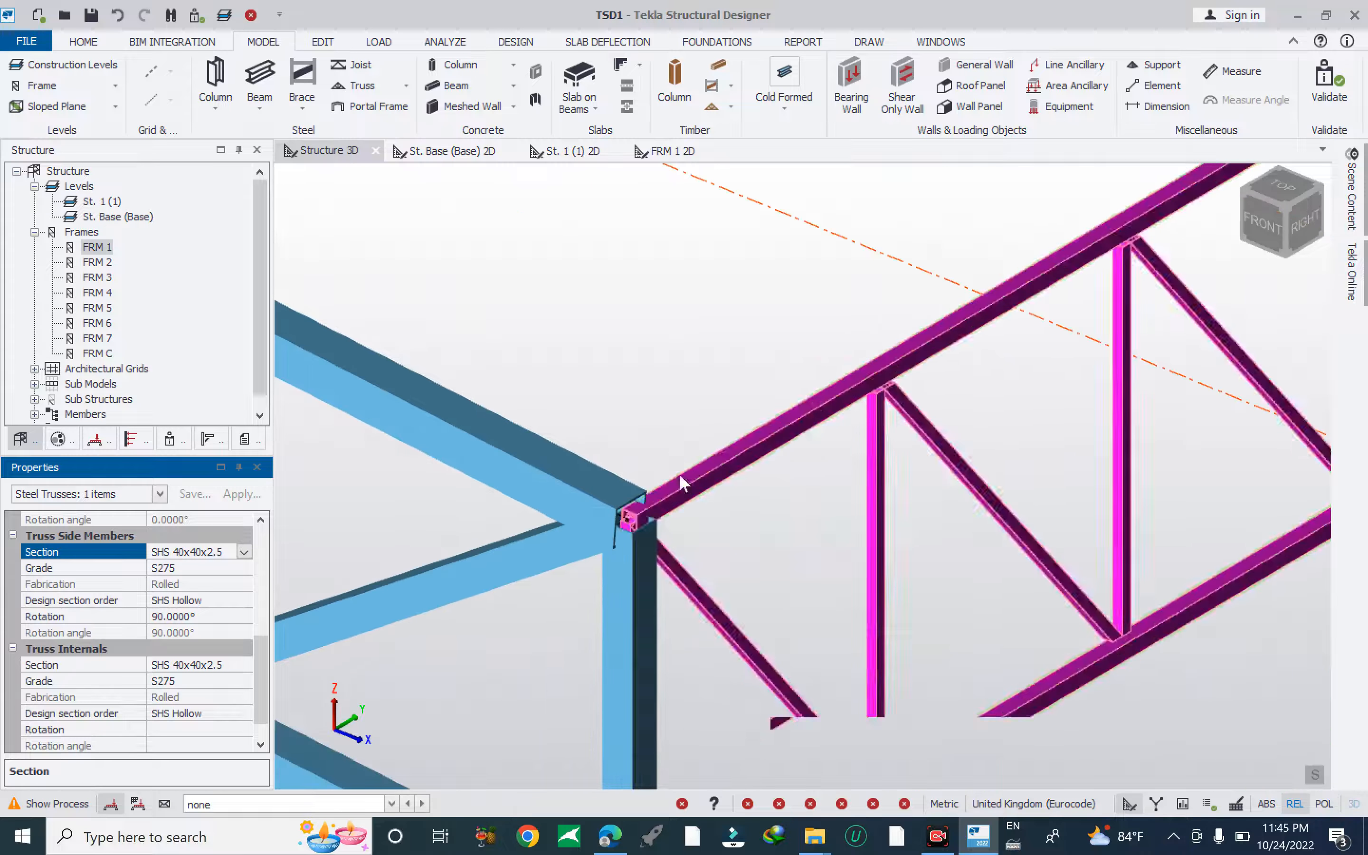
{"action": "scroll", "coordinate": [604, 582], "scroll_direction": "up", "scroll_amount": 2}
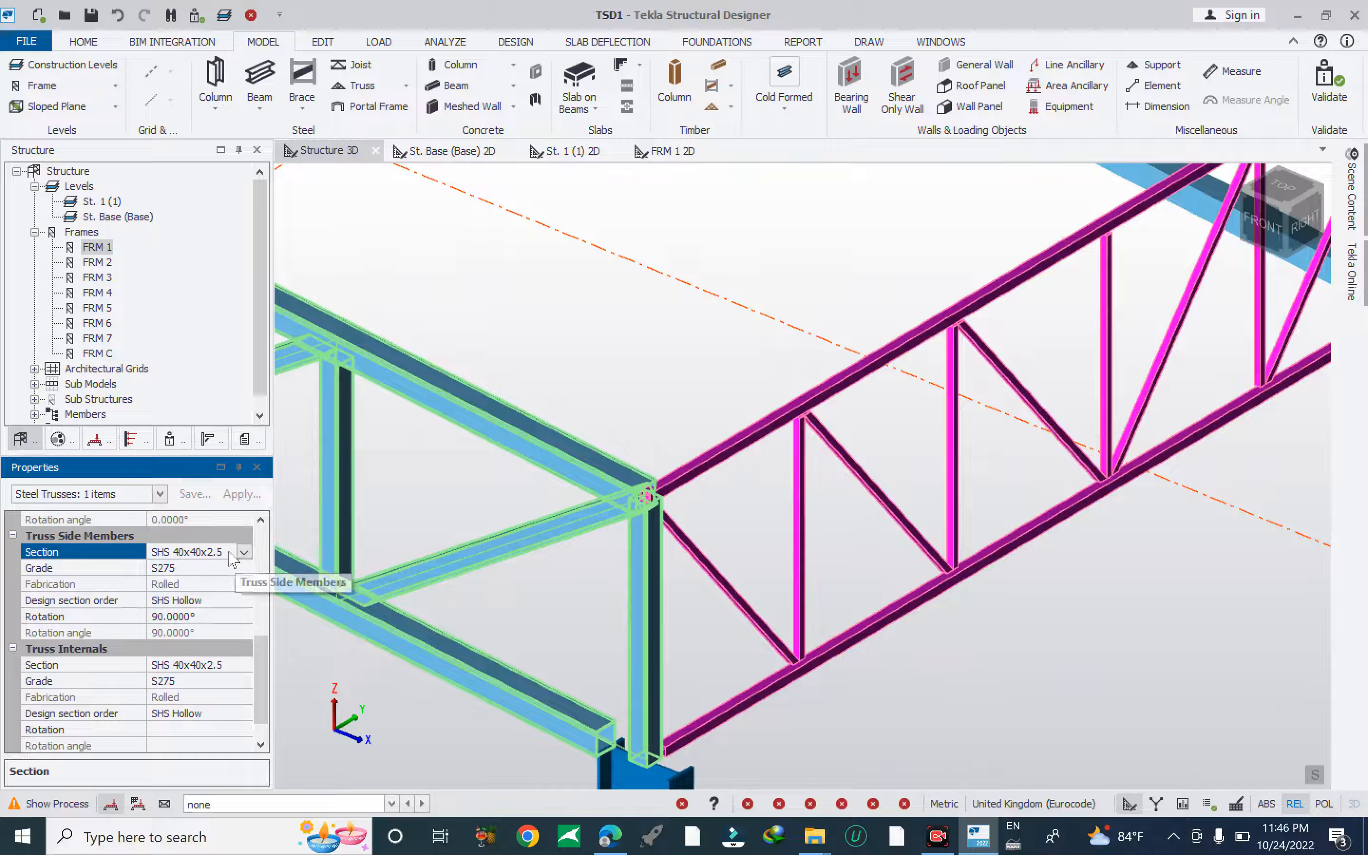
{"action": "left_click", "coordinate": [244, 552]}
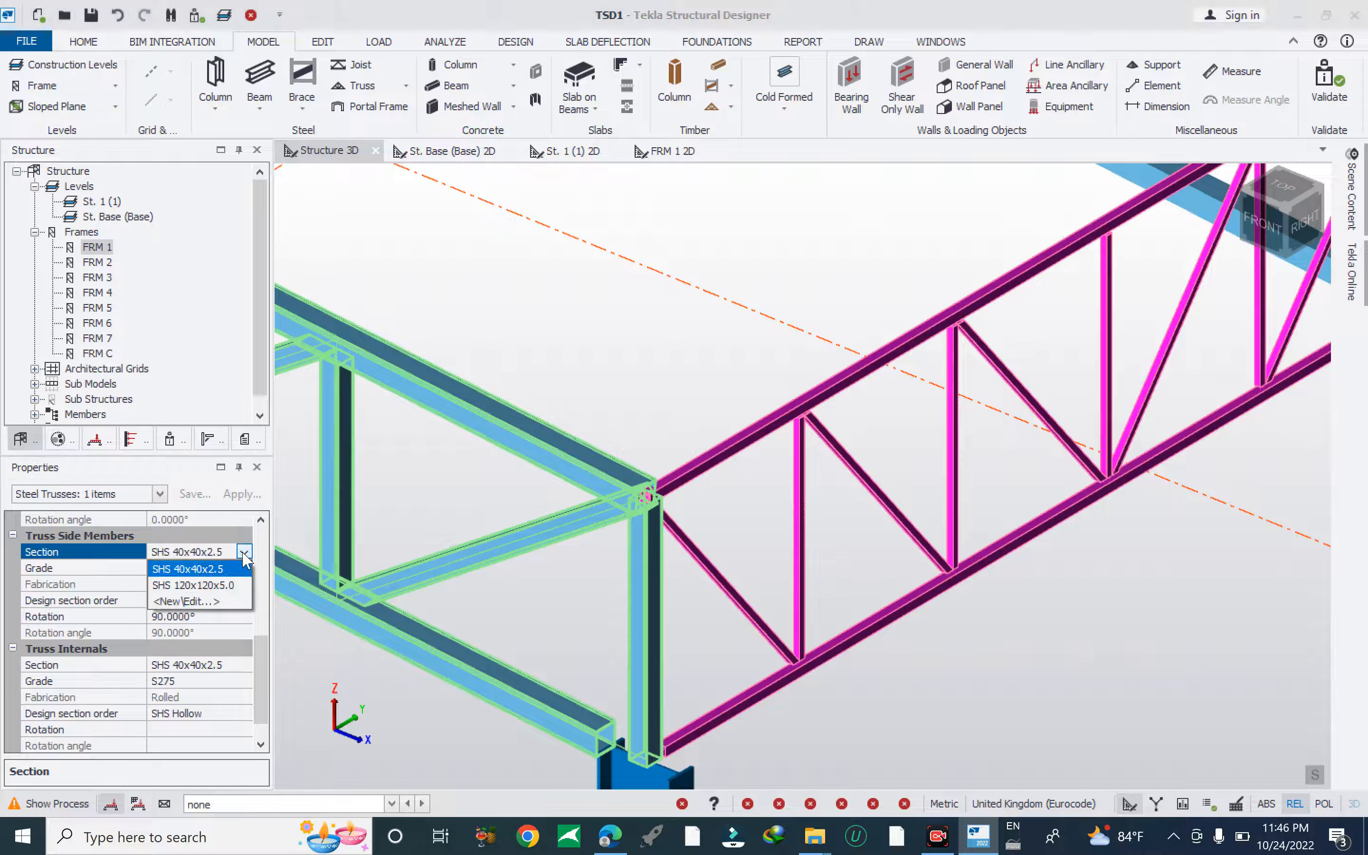
{"action": "left_click", "coordinate": [244, 553]}
{"action": "scroll", "coordinate": [665, 574], "scroll_direction": "down", "scroll_amount": 5}
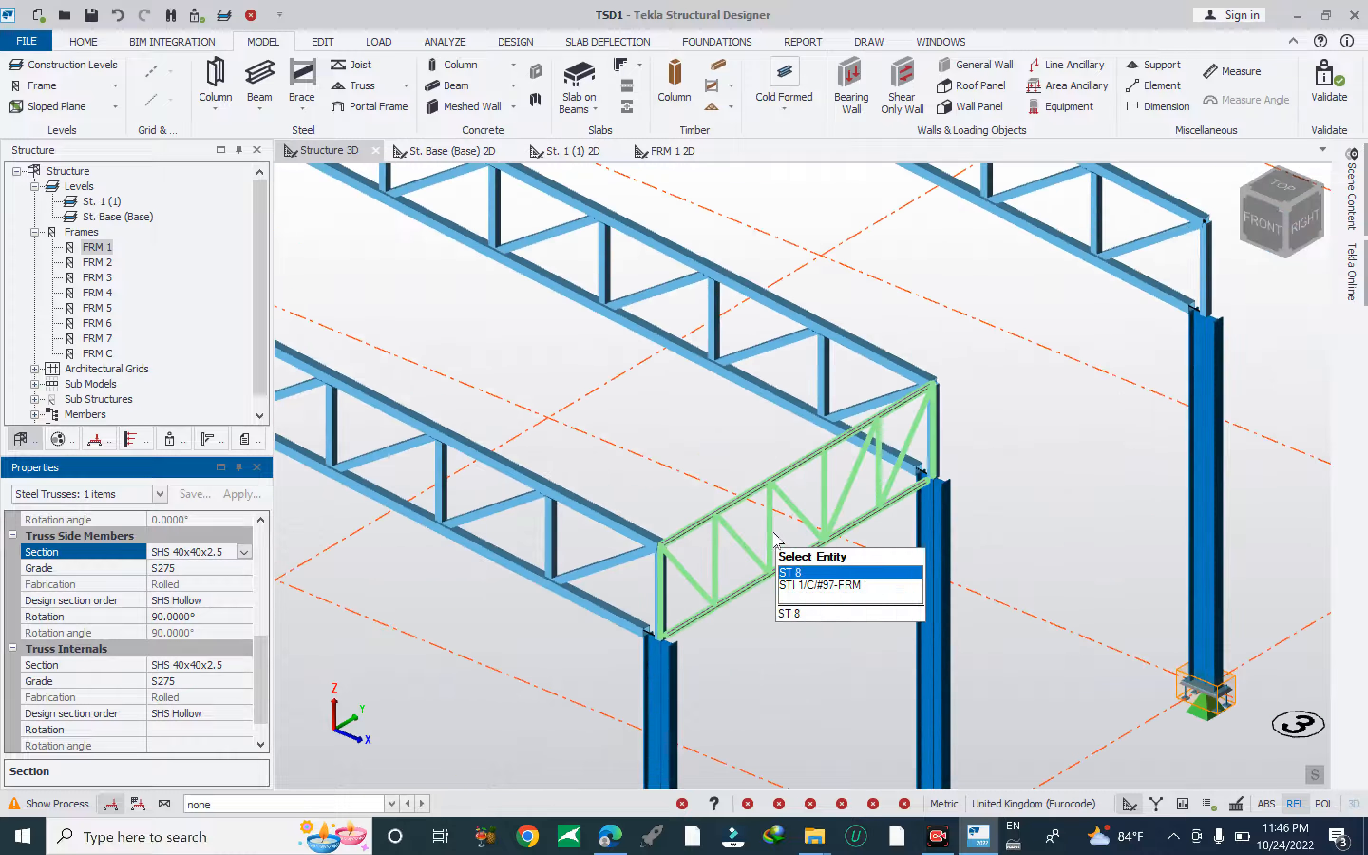
Review the connecting truss's shape, position and side member settings in the Truss Wizard, and finish without side members.
{"action": "scroll", "coordinate": [830, 544], "scroll_direction": "up", "scroll_amount": 3}
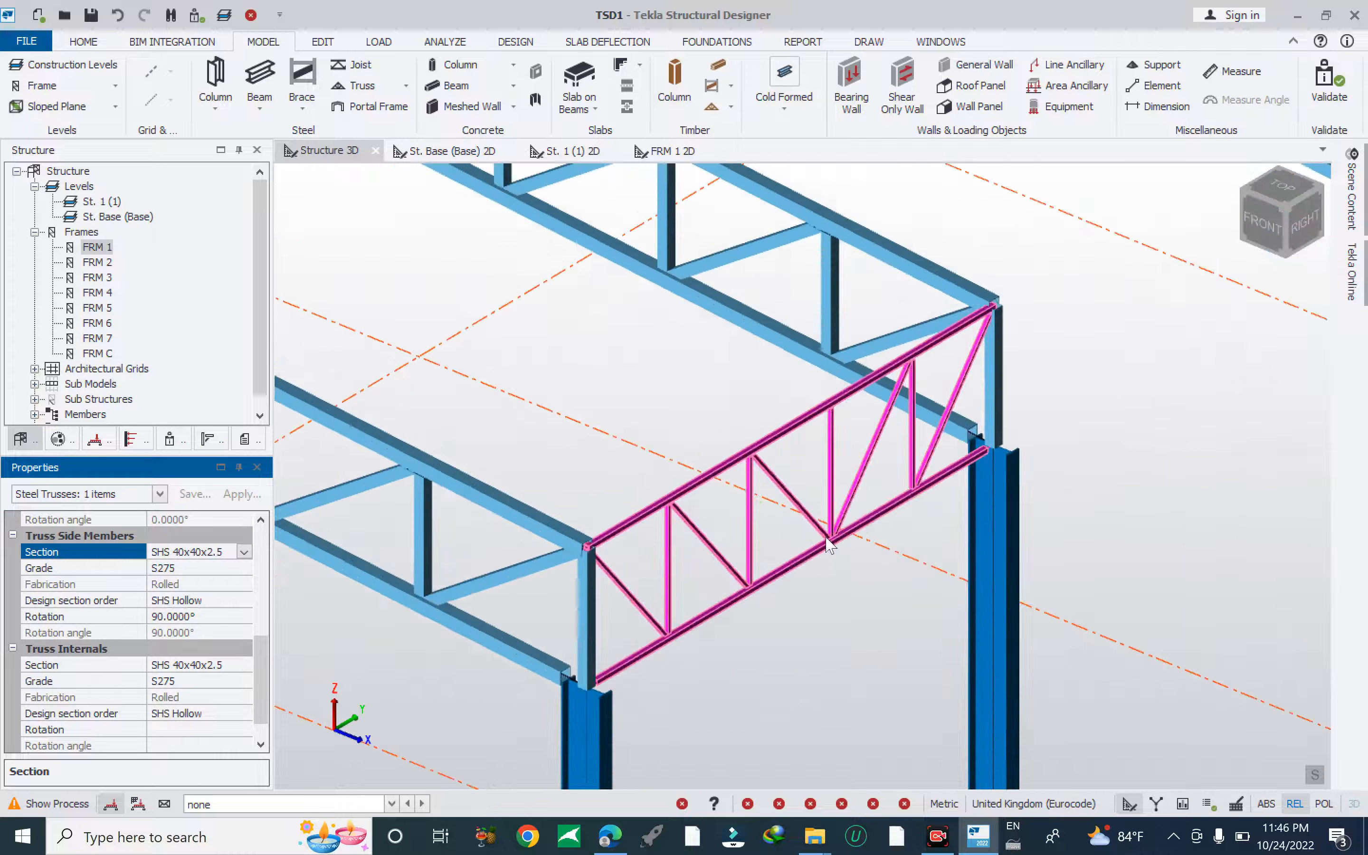
{"action": "left_click", "coordinate": [761, 588]}
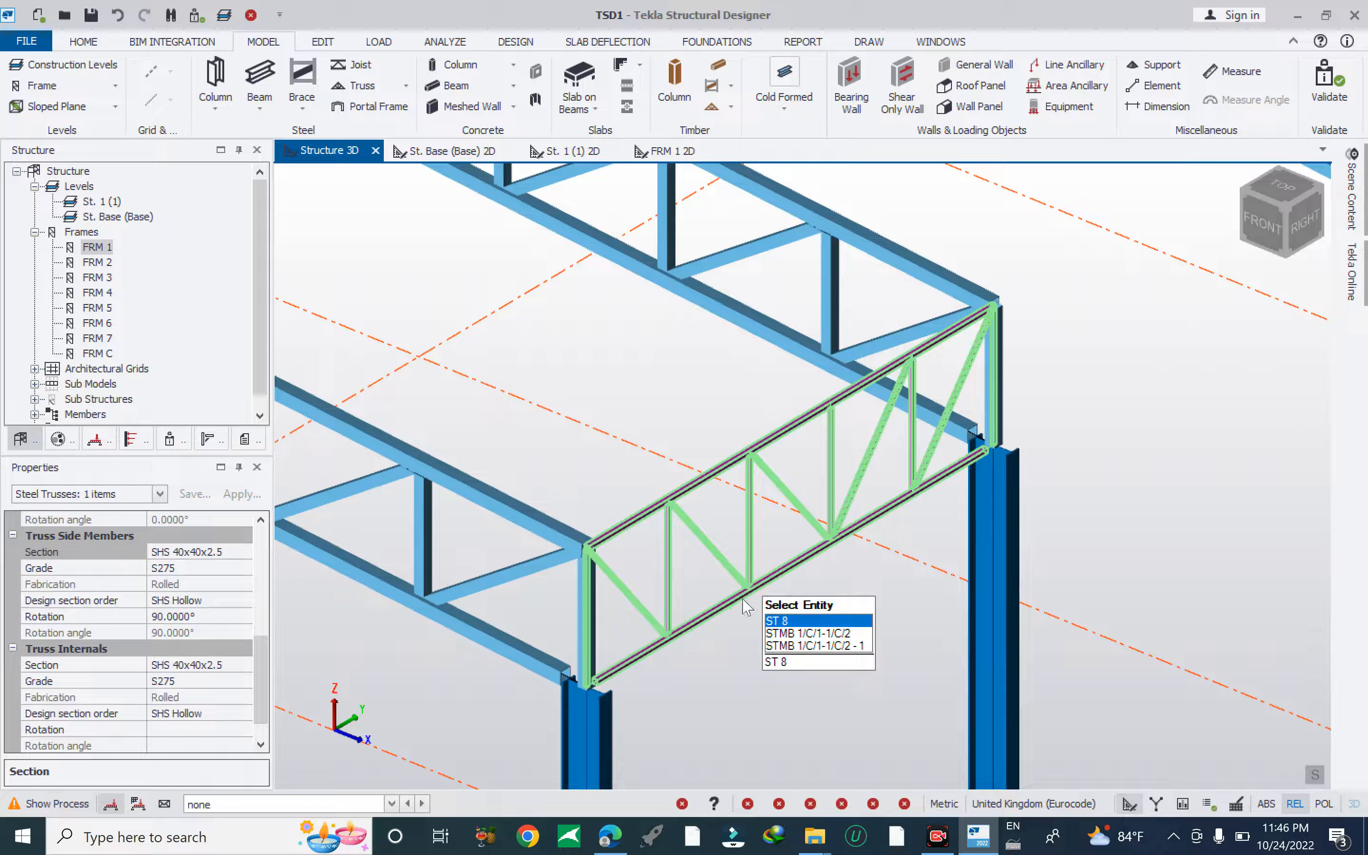
{"action": "double_click", "coordinate": [546, 611]}
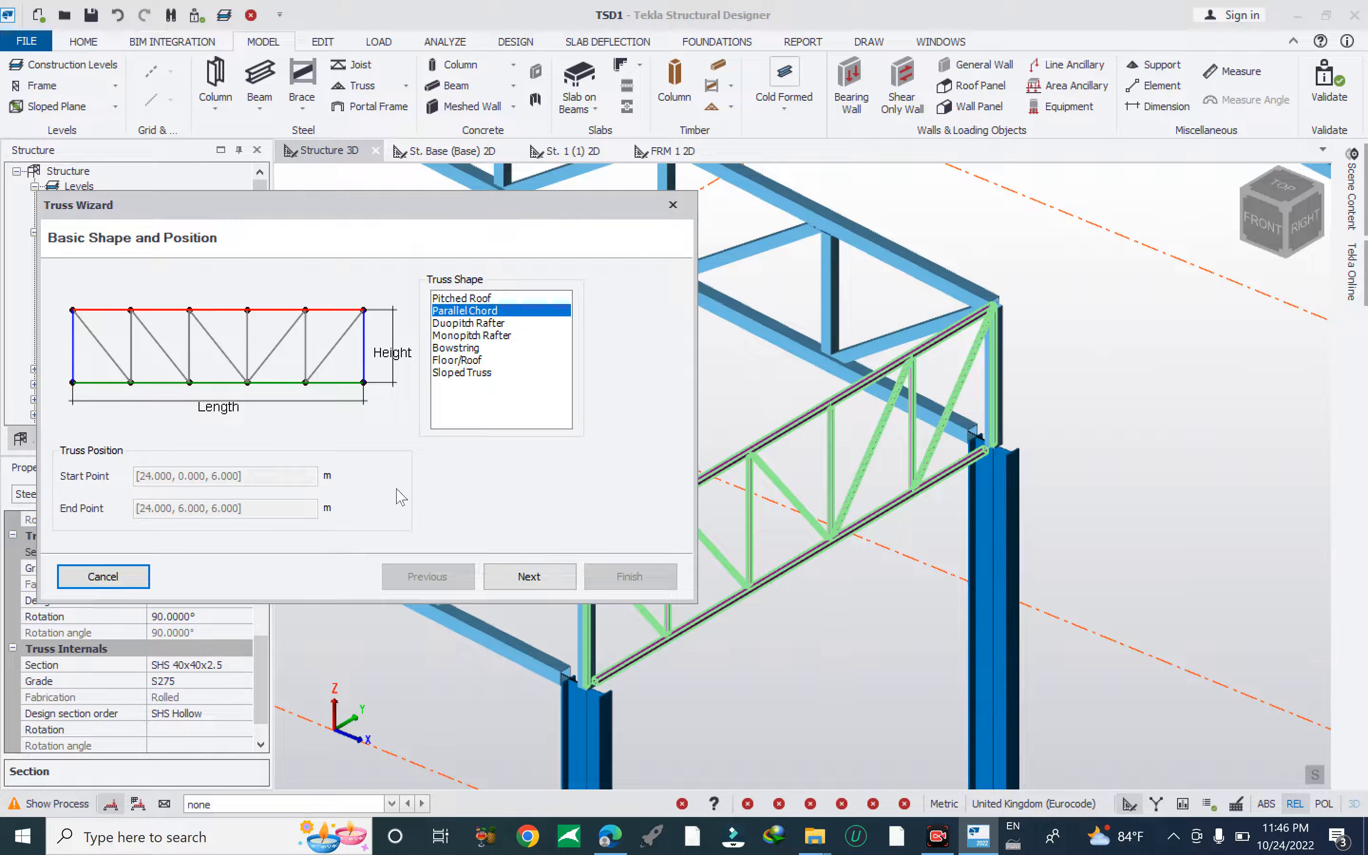
{"action": "left_click", "coordinate": [537, 581]}
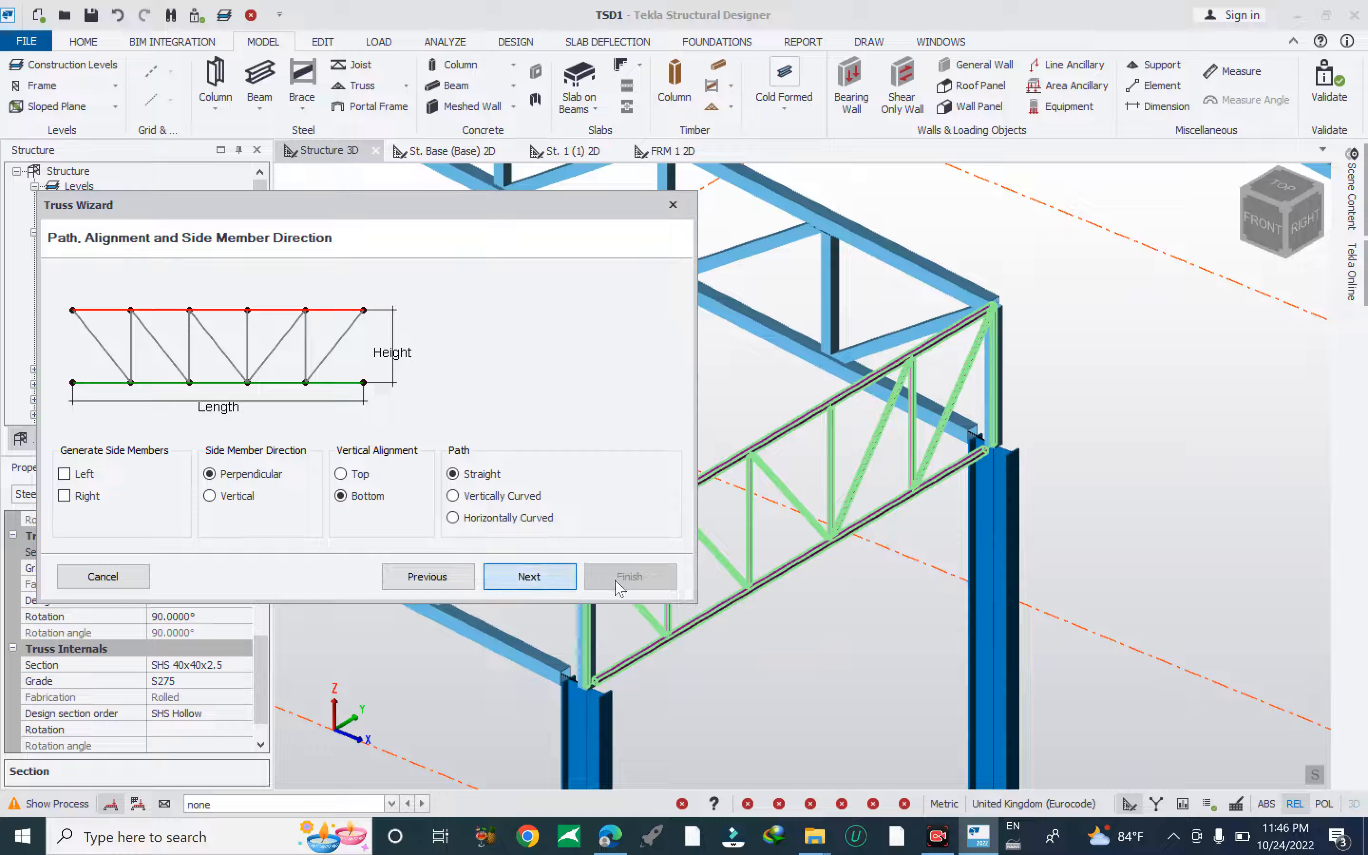
{"action": "left_click", "coordinate": [527, 578]}
{"action": "left_click", "coordinate": [629, 577]}
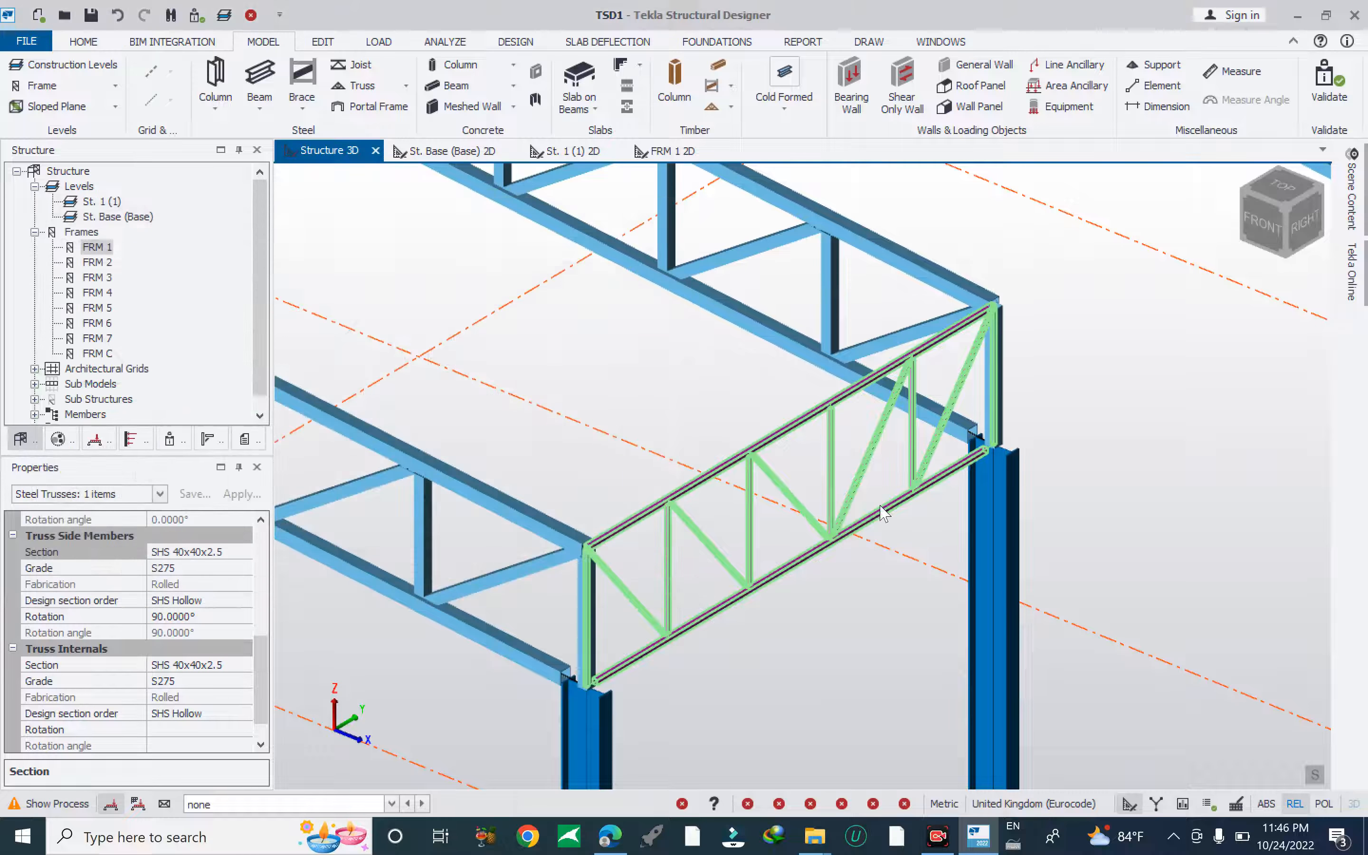
Examine the connecting truss's end joints in the structural model and its node connectivity in the solver model.
{"action": "scroll", "coordinate": [747, 483], "scroll_direction": "down", "scroll_amount": 2}
{"action": "scroll", "coordinate": [961, 317], "scroll_direction": "up", "scroll_amount": 8}
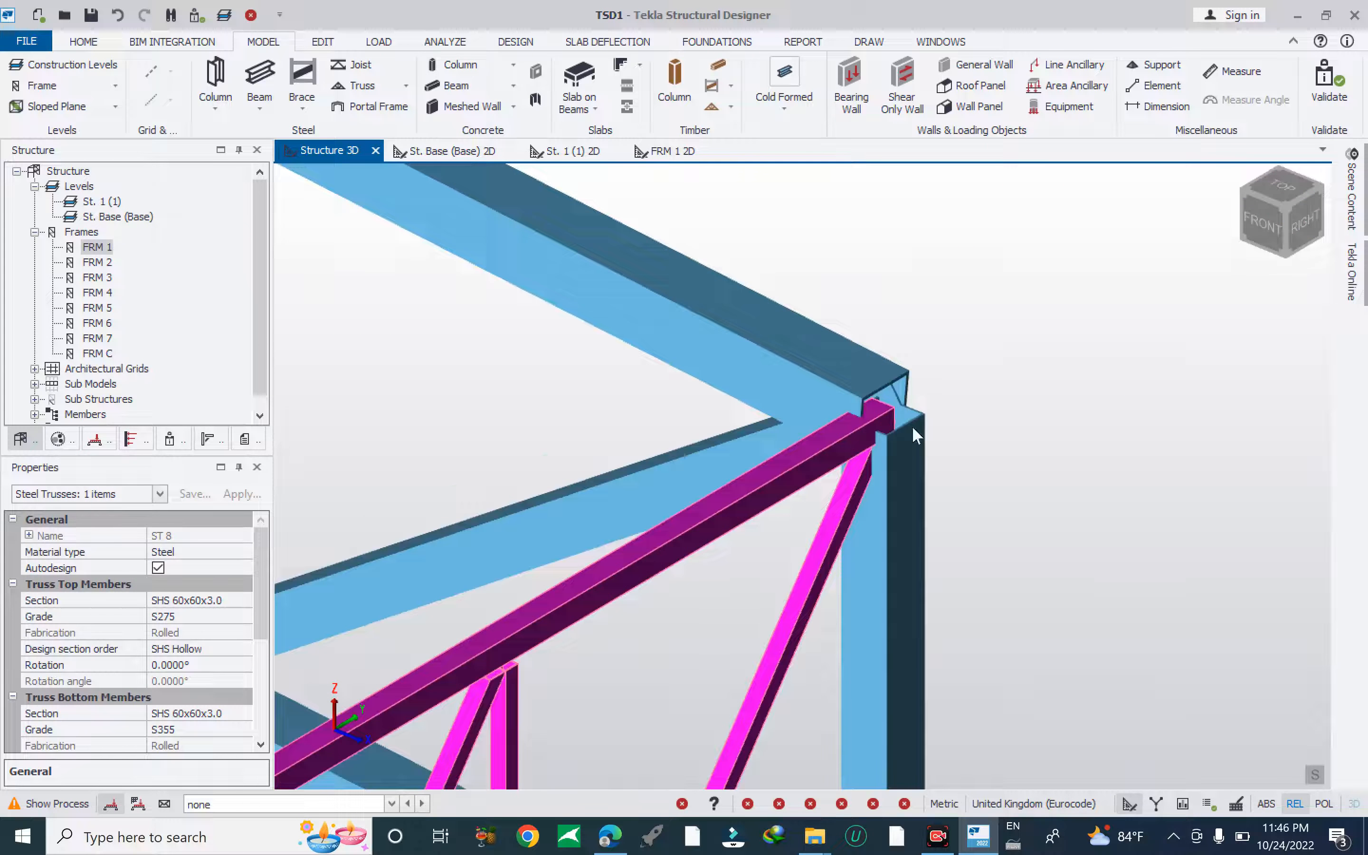
{"action": "scroll", "coordinate": [942, 374], "scroll_direction": "down", "scroll_amount": 10}
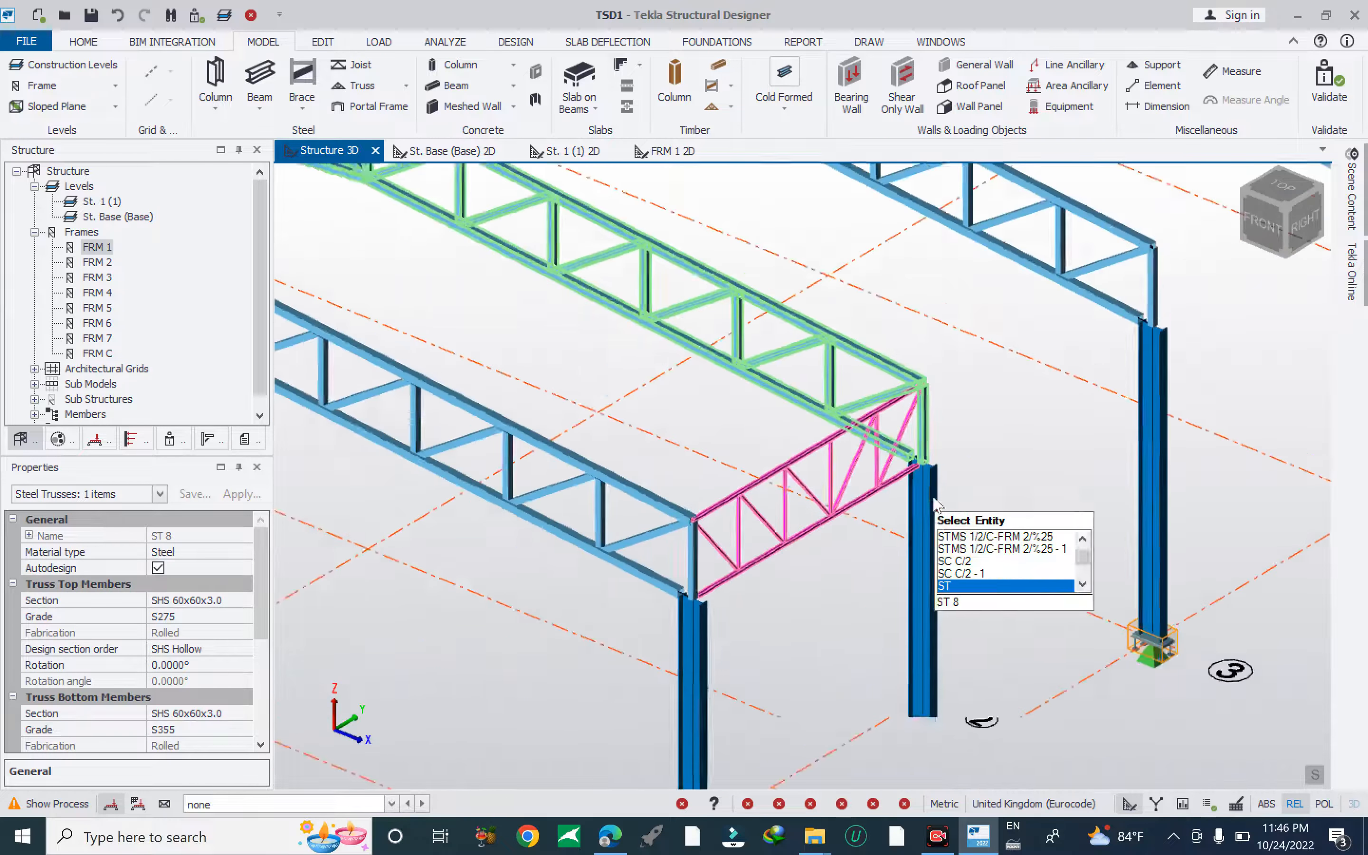
{"action": "left_click", "coordinate": [1154, 805]}
{"action": "scroll", "coordinate": [630, 502], "scroll_direction": "up", "scroll_amount": 10}
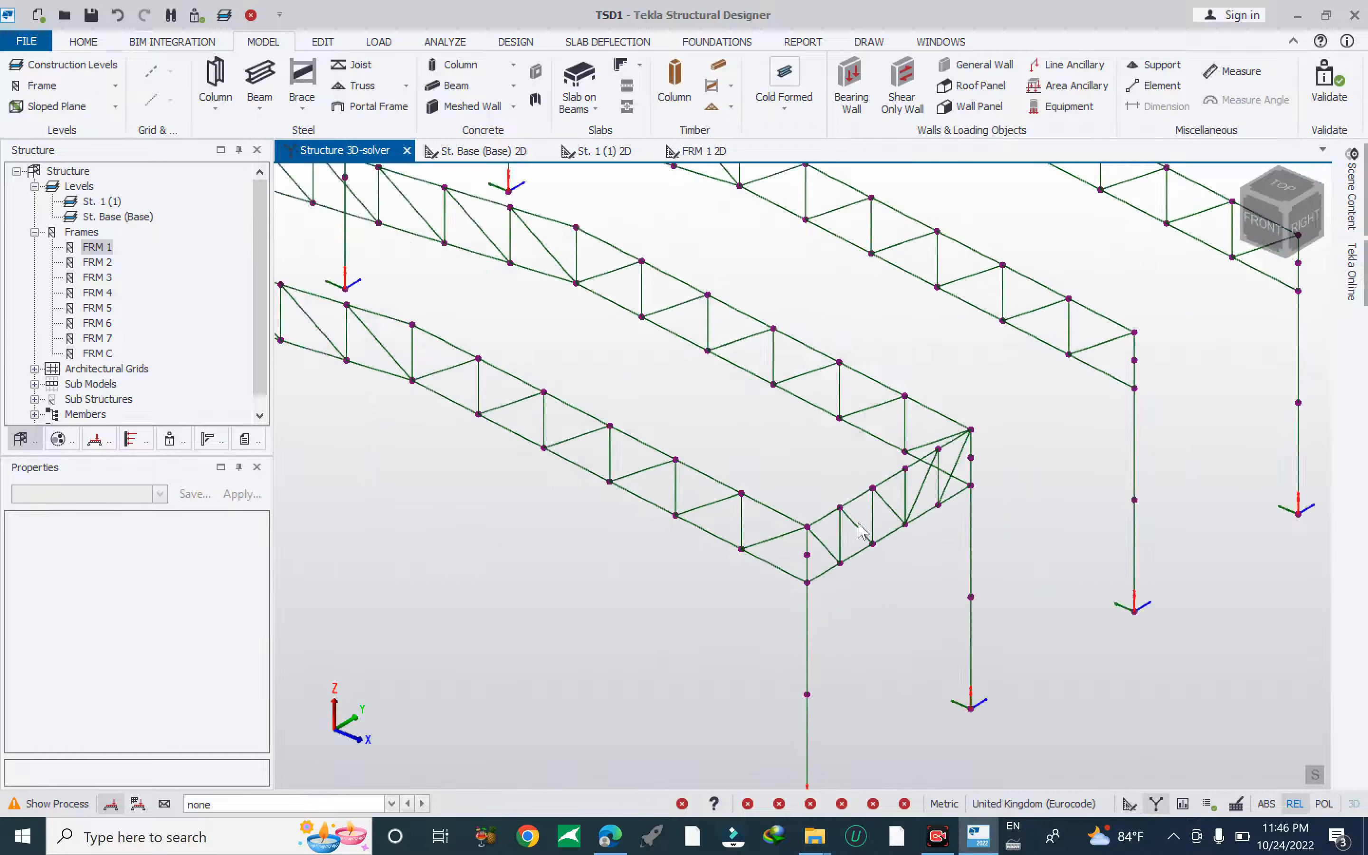
{"action": "scroll", "coordinate": [631, 502], "scroll_direction": "down", "scroll_amount": 8}
{"action": "scroll", "coordinate": [927, 615], "scroll_direction": "up", "scroll_amount": 2}
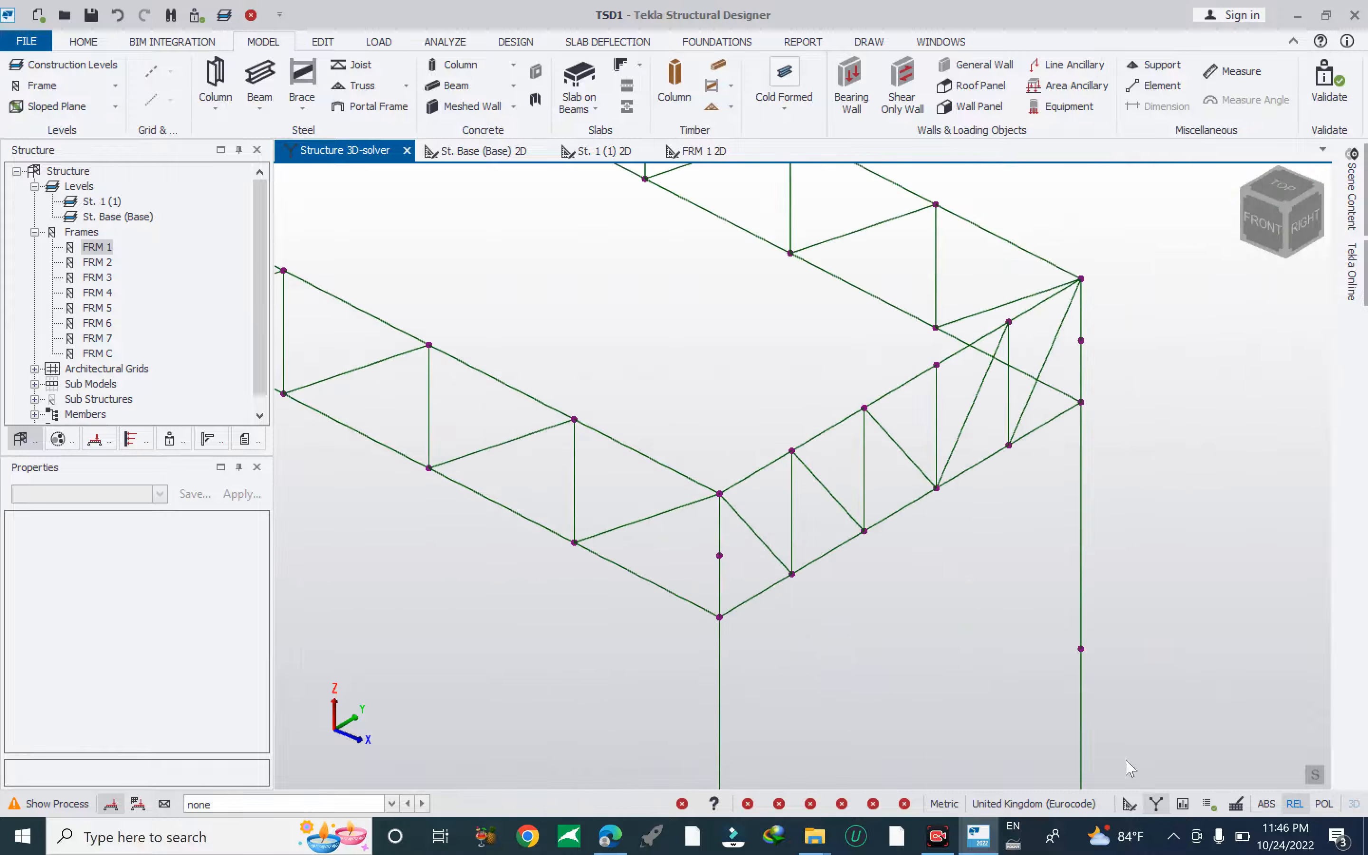
{"action": "left_click", "coordinate": [1128, 804]}
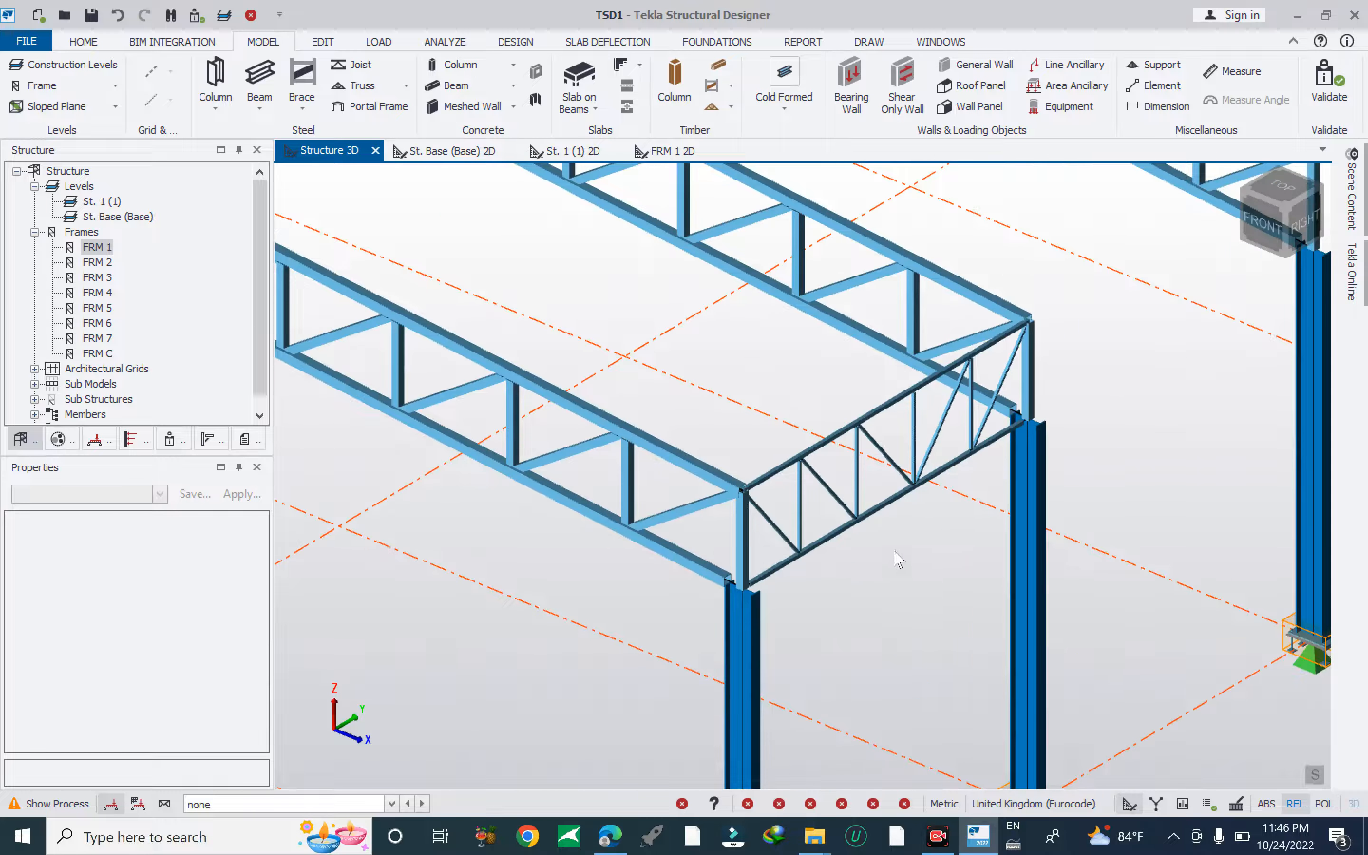
Select all seven frame trusses and set the grade of their bottom members to S275.
{"action": "scroll", "coordinate": [900, 576], "scroll_direction": "down", "scroll_amount": 6}
{"action": "mouse_move", "coordinate": [752, 574]}
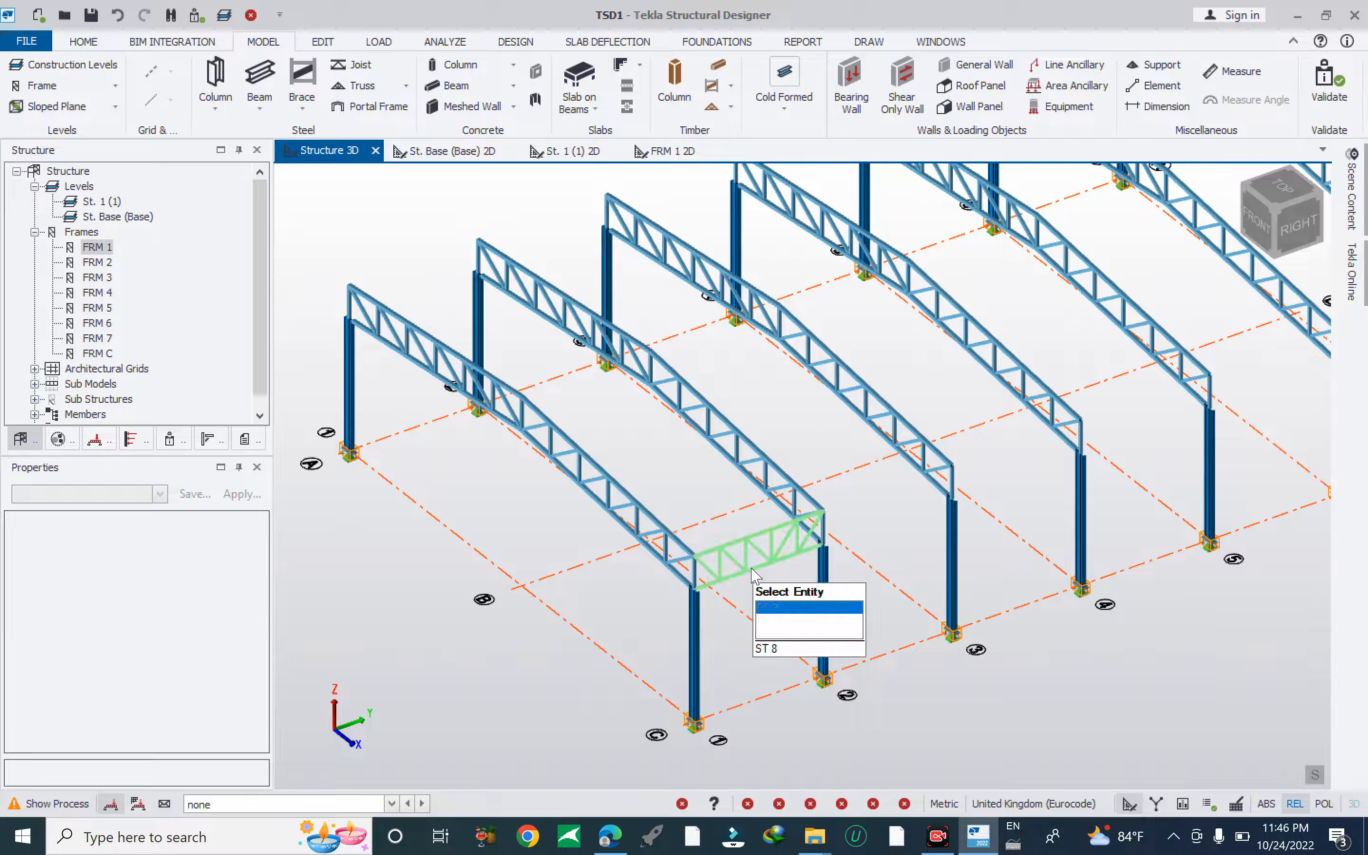
{"action": "left_click", "coordinate": [752, 605]}
{"action": "key", "text": "Escape"}
{"action": "right_click_drag", "start_coordinate": [457, 612], "coordinate": [885, 389]}
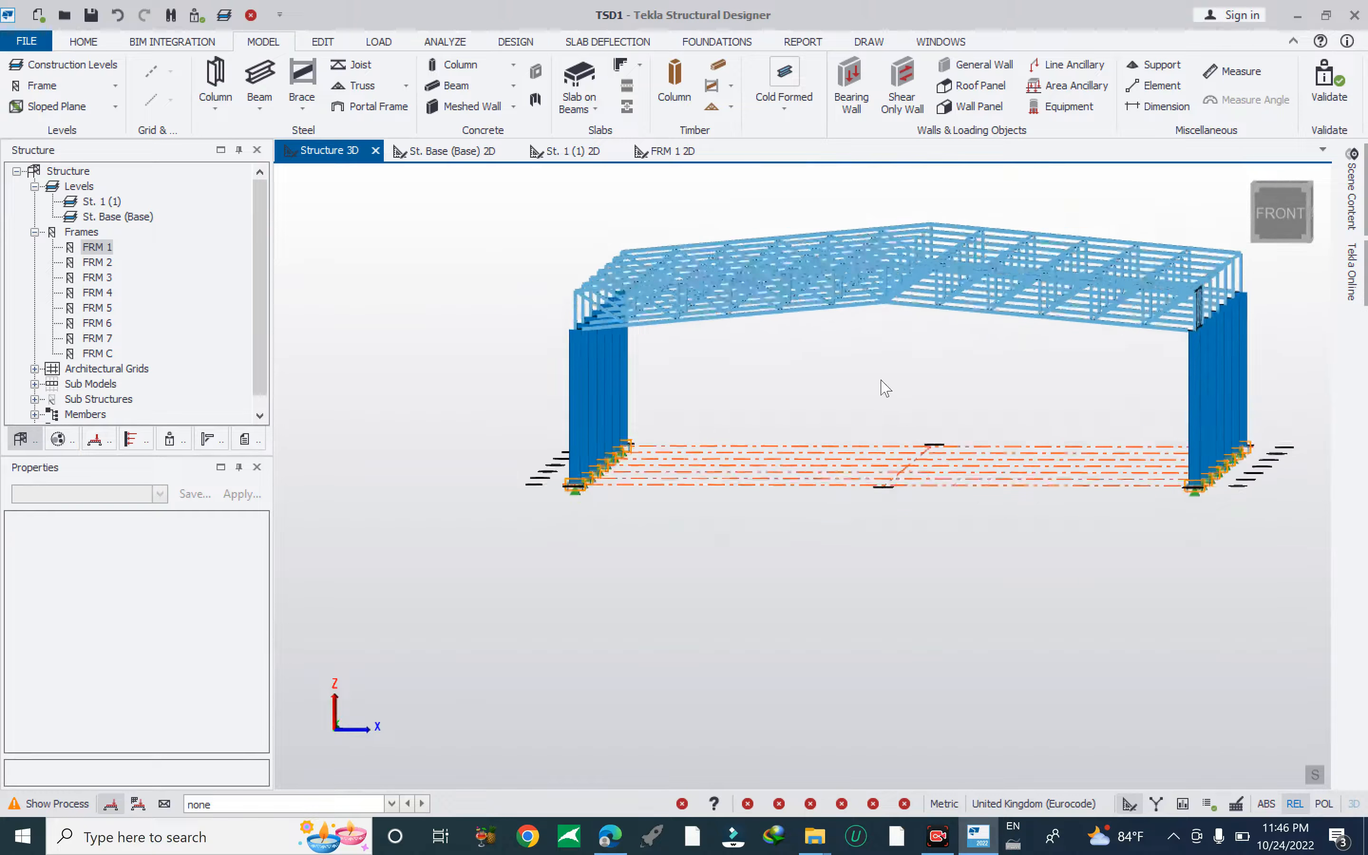
{"action": "left_click_drag", "start_coordinate": [989, 377], "coordinate": [814, 206]}
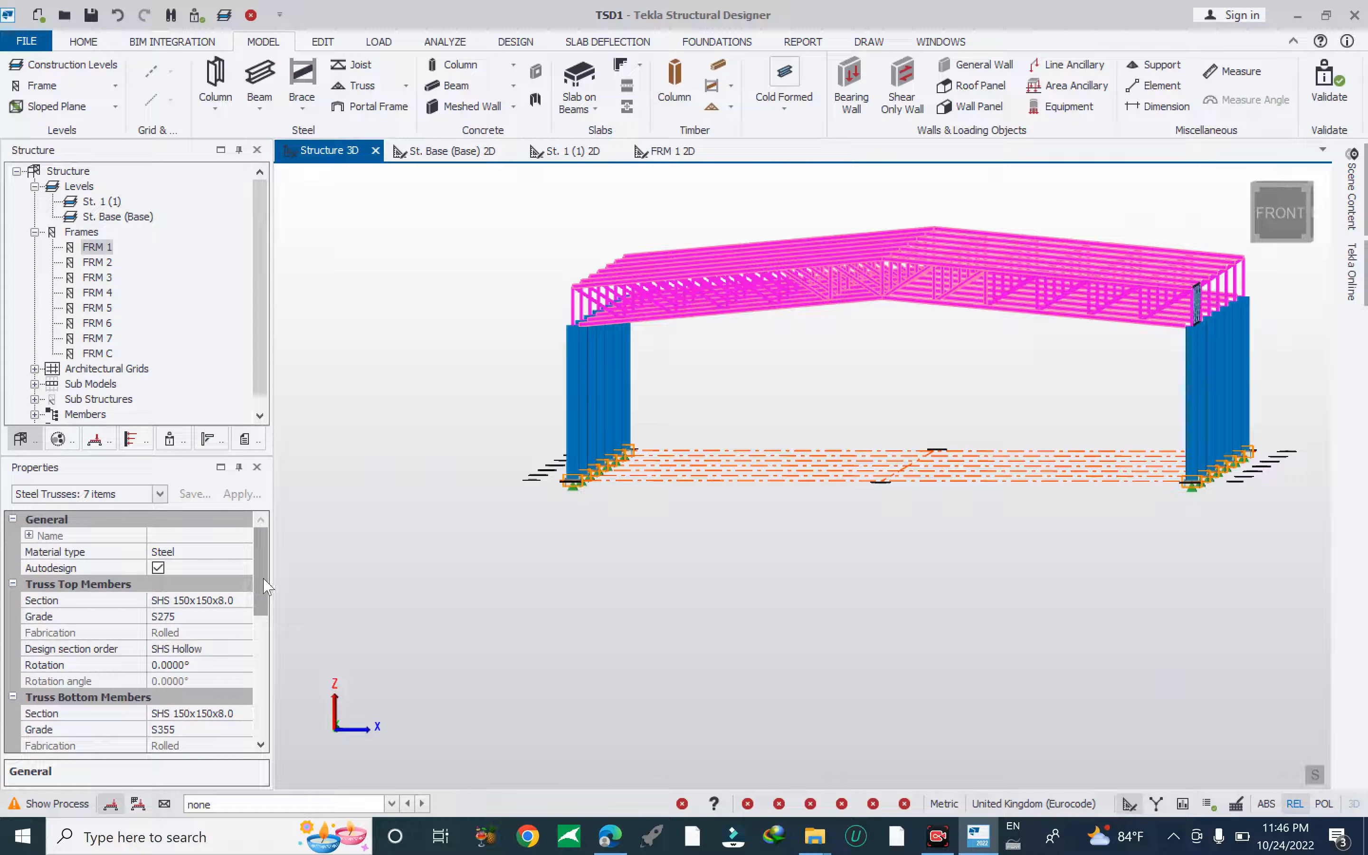
{"action": "left_click_drag", "start_coordinate": [261, 574], "coordinate": [255, 611]}
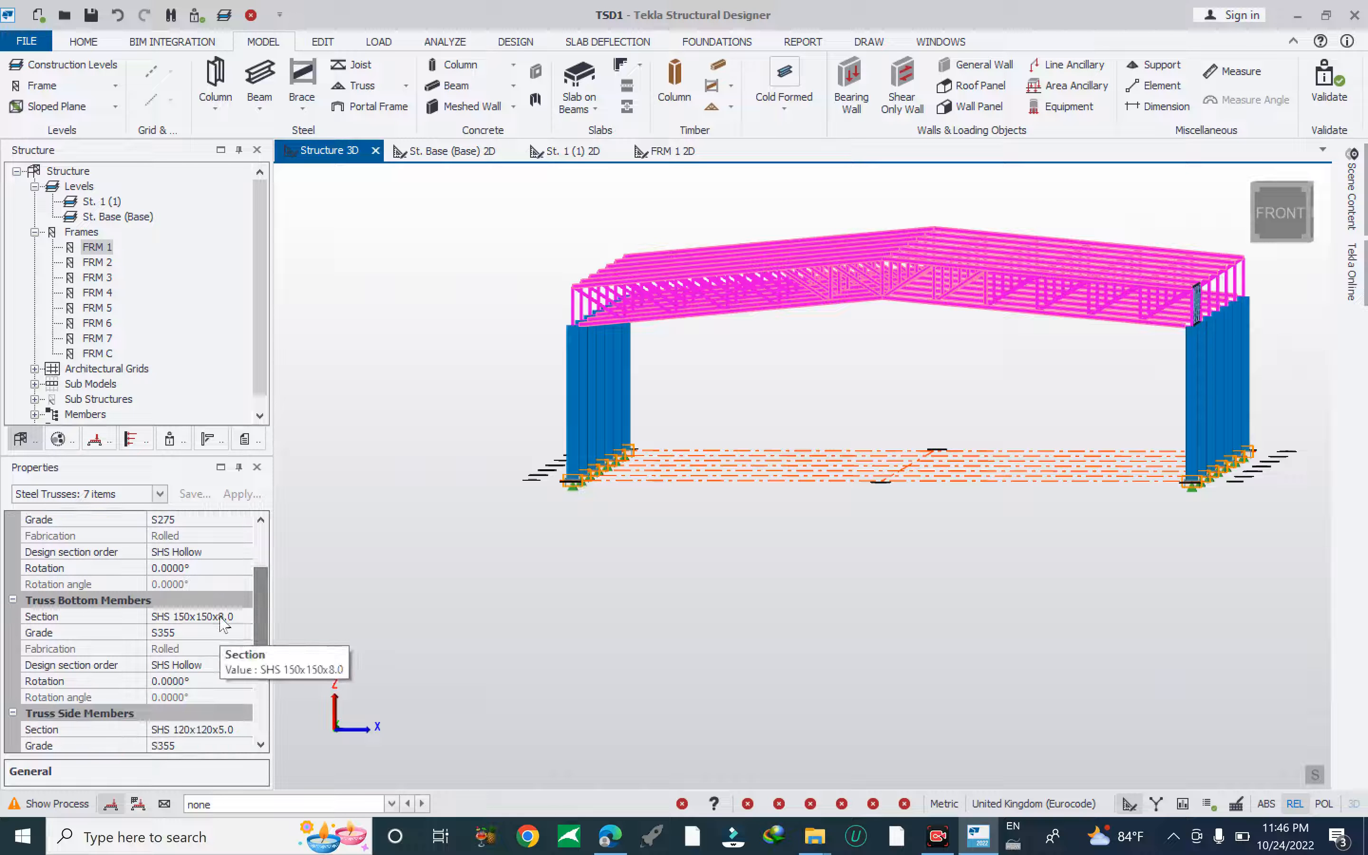
{"action": "left_click", "coordinate": [236, 633]}
{"action": "left_click", "coordinate": [243, 632]}
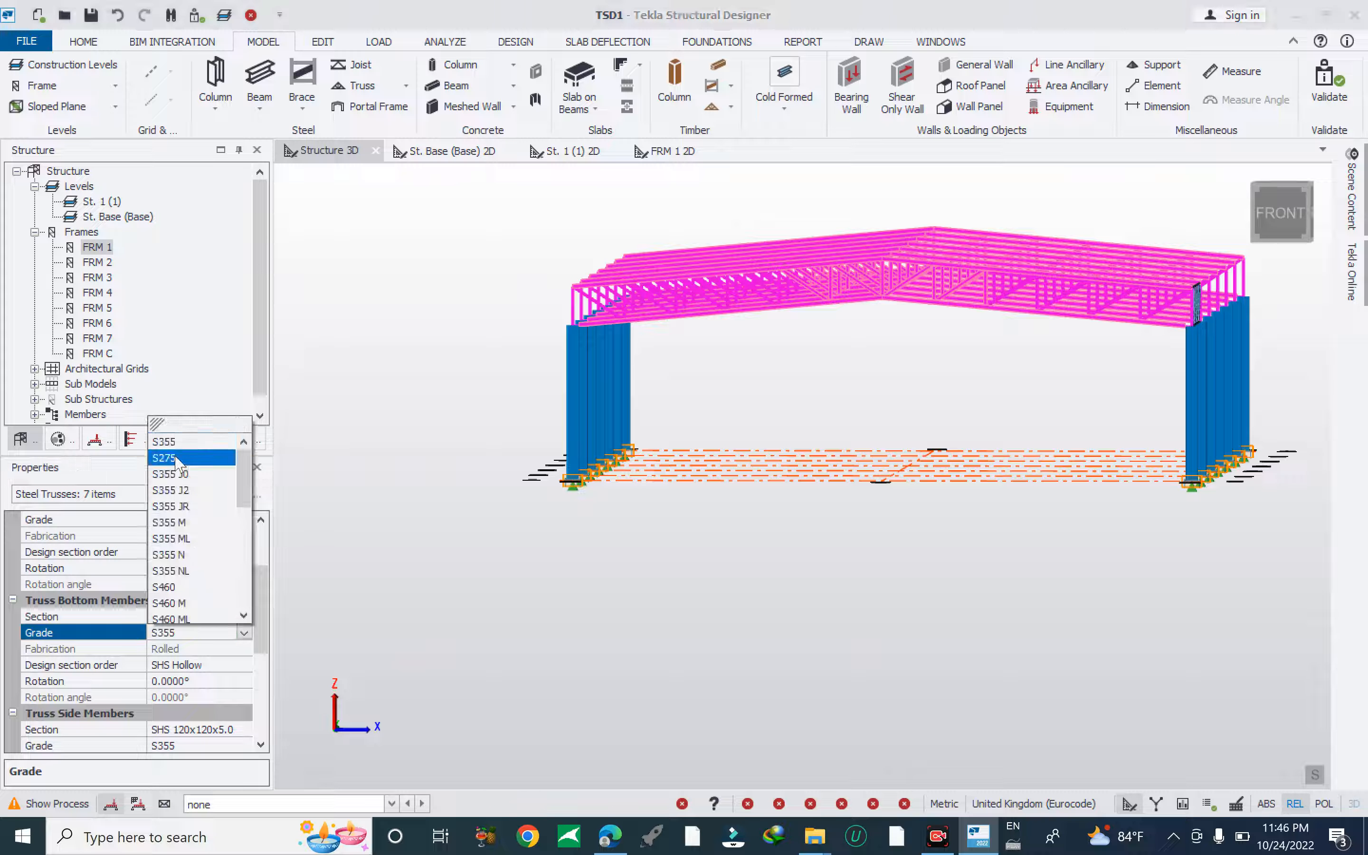
{"action": "left_click", "coordinate": [177, 458]}
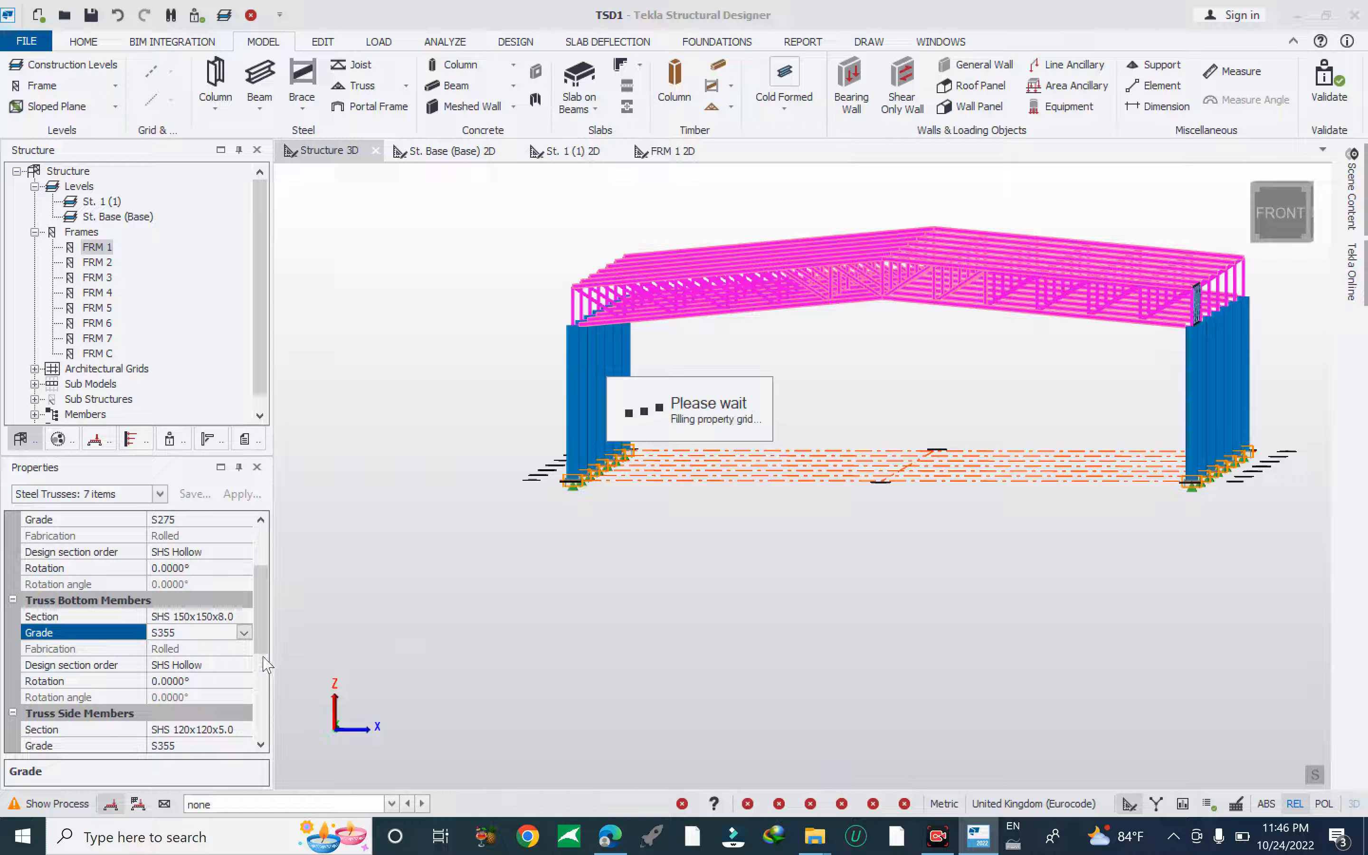
Set the grade of the side members of the seven frame trusses to S275.
{"action": "left_click", "coordinate": [205, 684]}
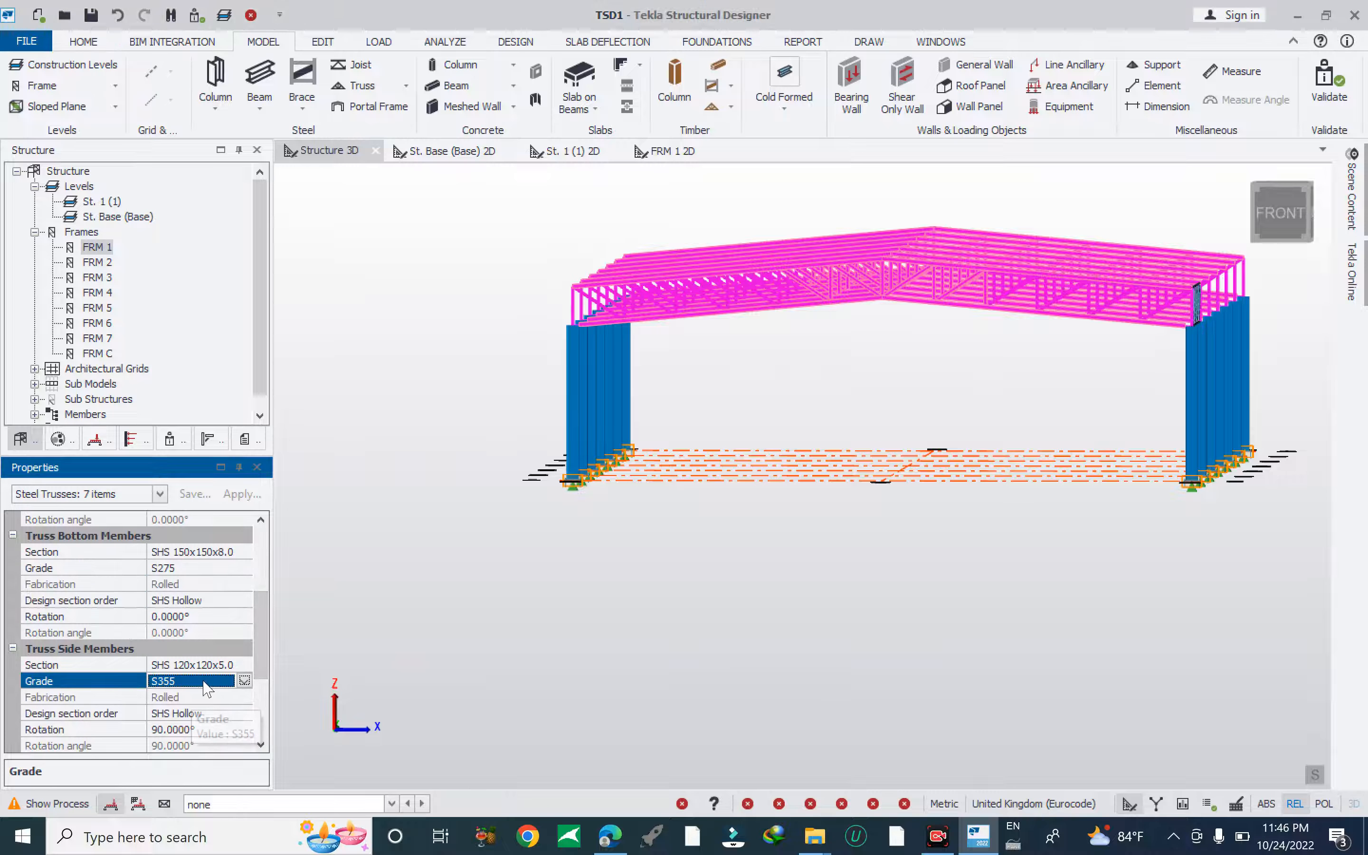
{"action": "left_click", "coordinate": [244, 681]}
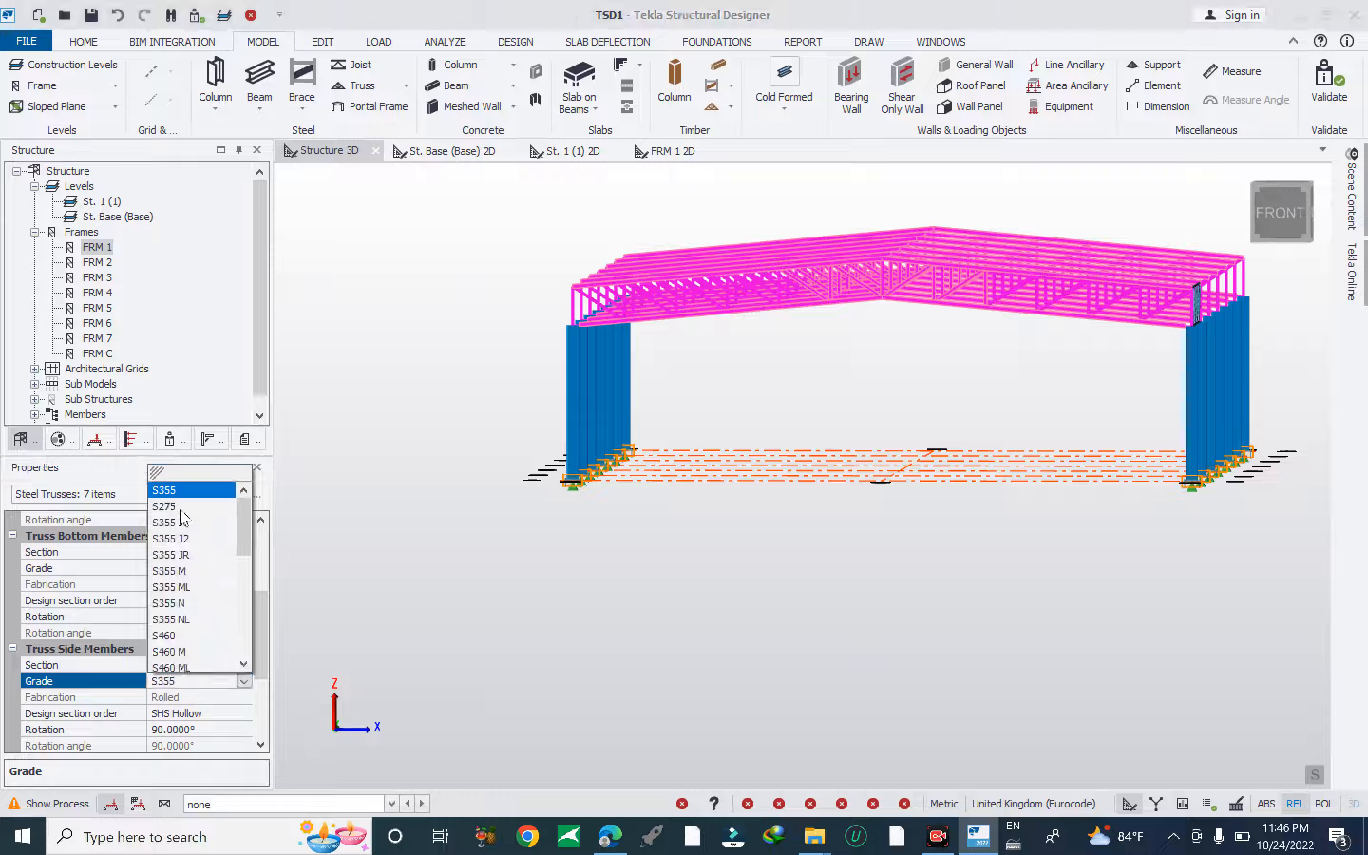
{"action": "left_click", "coordinate": [252, 633]}
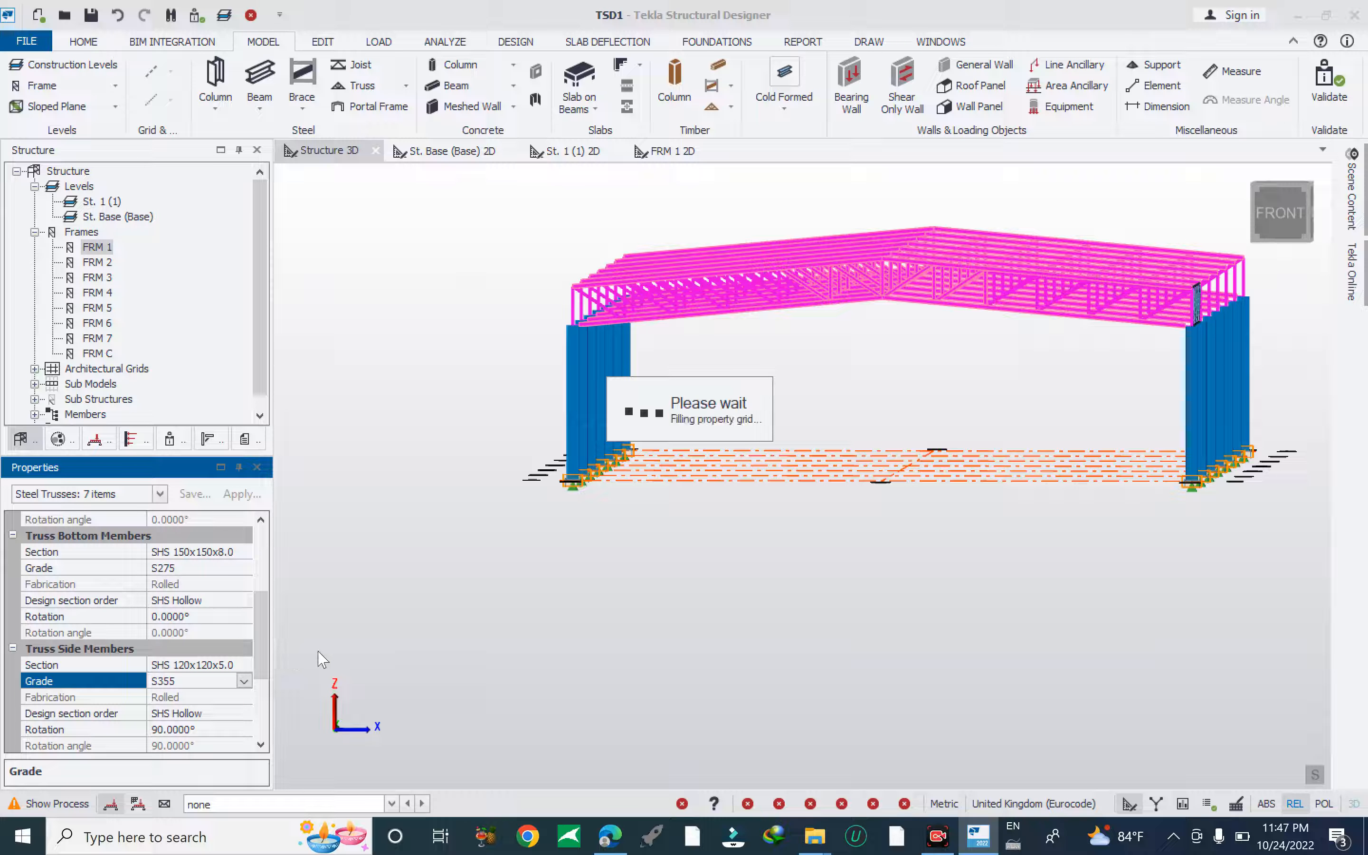
{"action": "scroll", "coordinate": [268, 725], "scroll_direction": "down", "scroll_amount": 3}
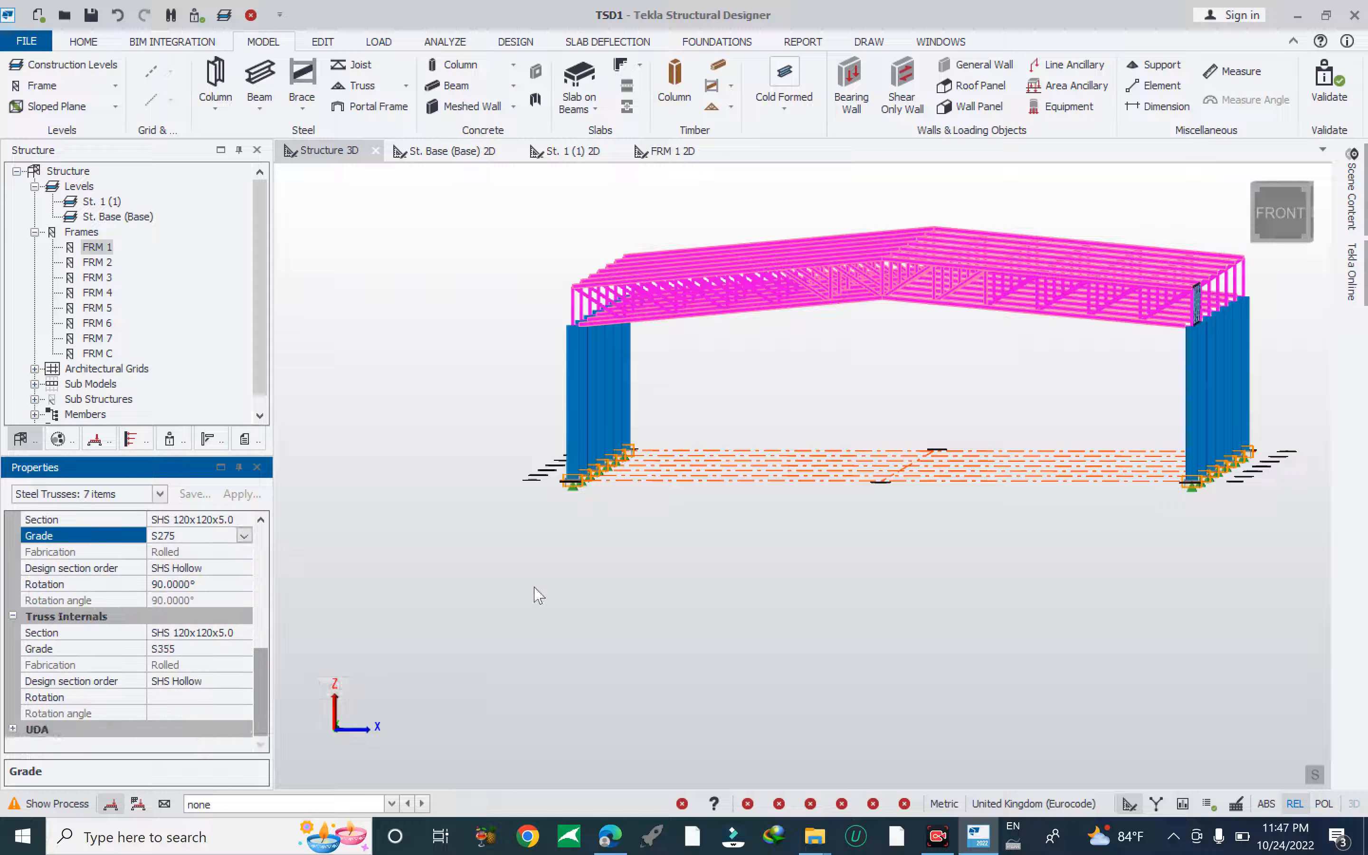
{"action": "left_click", "coordinate": [591, 592]}
Set the grade of the internals of the seven frame trusses to S275, and clear the selection.
{"action": "left_click", "coordinate": [222, 649]}
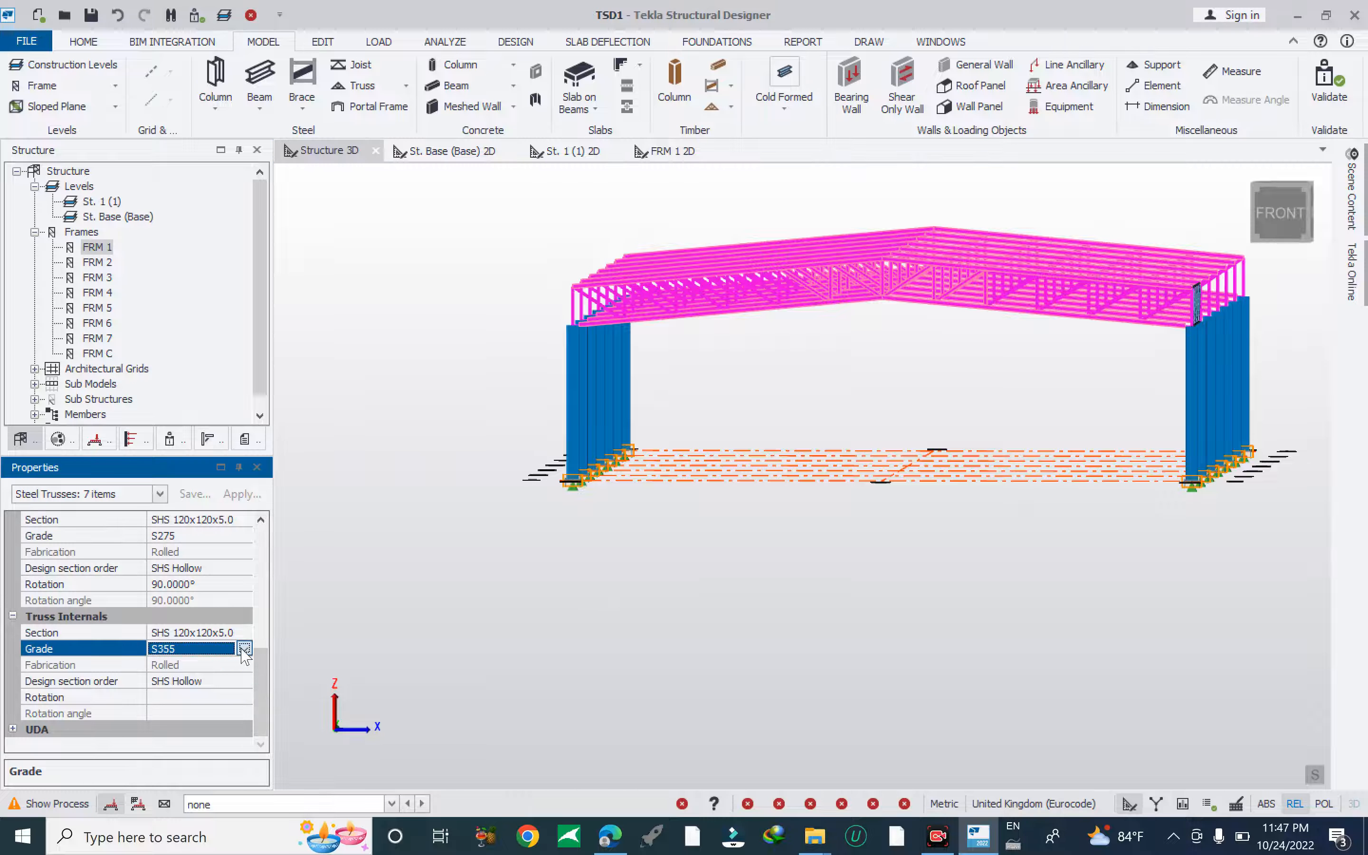
{"action": "left_click", "coordinate": [244, 649]}
{"action": "left_click", "coordinate": [185, 478]}
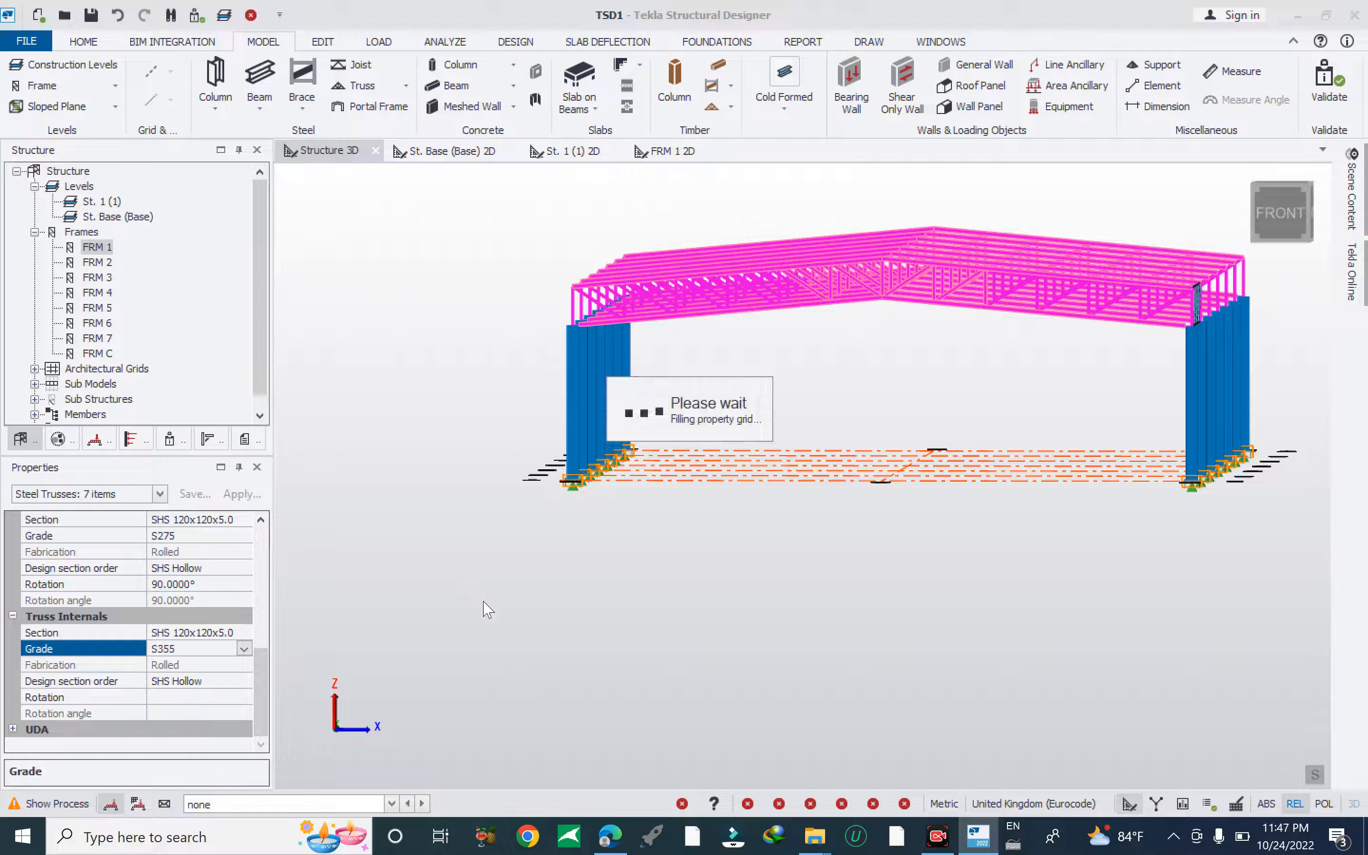
{"action": "scroll", "coordinate": [482, 605], "scroll_direction": "down", "scroll_amount": 2}
{"action": "left_click", "coordinate": [671, 561]}
{"action": "key", "text": "Escape"}
Copy the connecting truss from its top corner at the eave to the ridge node of the first frame at 12.000, 0.000, 8.600 m.
{"action": "right_click_drag", "start_coordinate": [870, 389], "coordinate": [763, 454]}
{"action": "scroll", "coordinate": [820, 395], "scroll_direction": "up", "scroll_amount": 3}
{"action": "right_click_drag", "start_coordinate": [868, 435], "coordinate": [813, 441]}
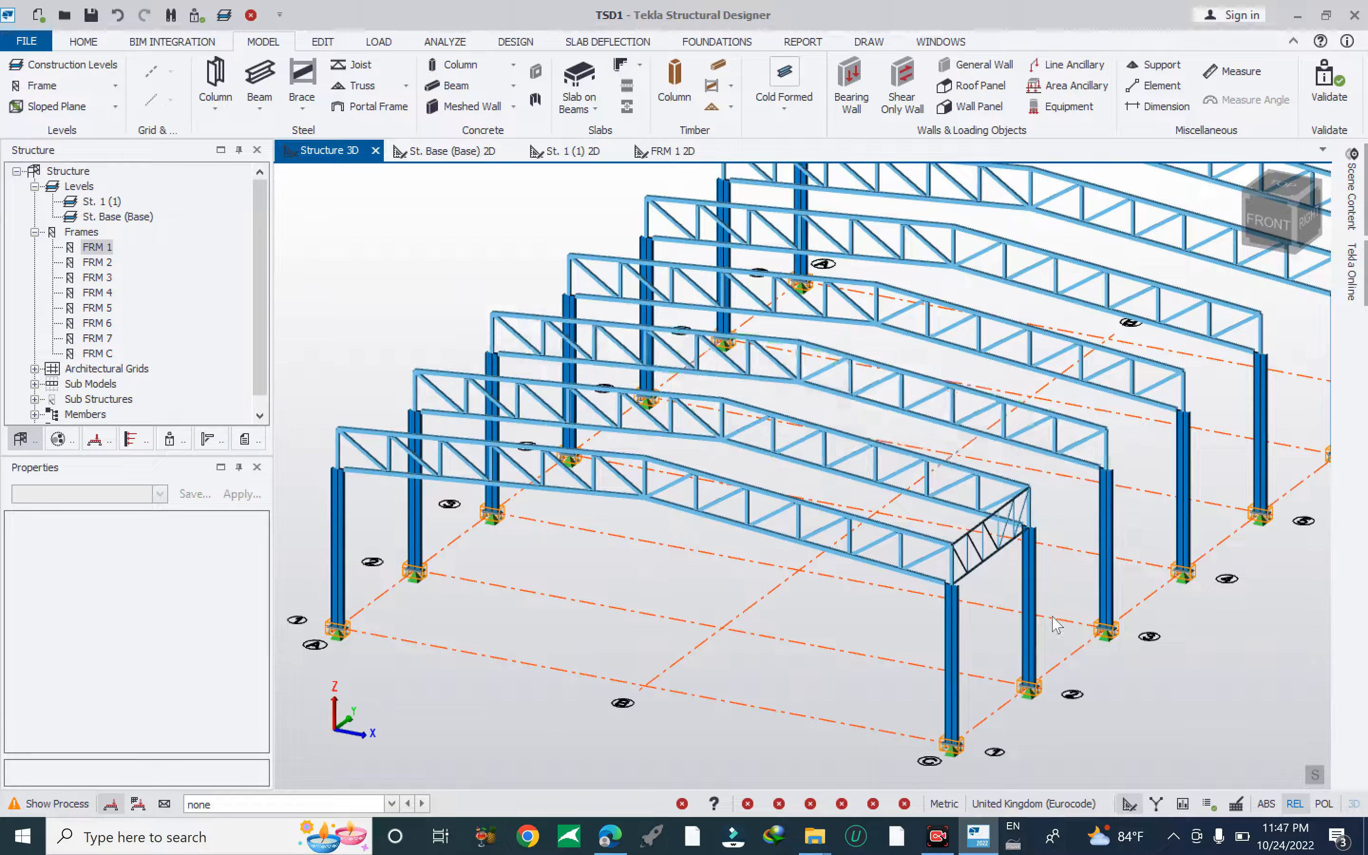
{"action": "scroll", "coordinate": [955, 560], "scroll_direction": "up", "scroll_amount": 4}
{"action": "left_click", "coordinate": [962, 588]}
{"action": "scroll", "coordinate": [963, 588], "scroll_direction": "down", "scroll_amount": 5}
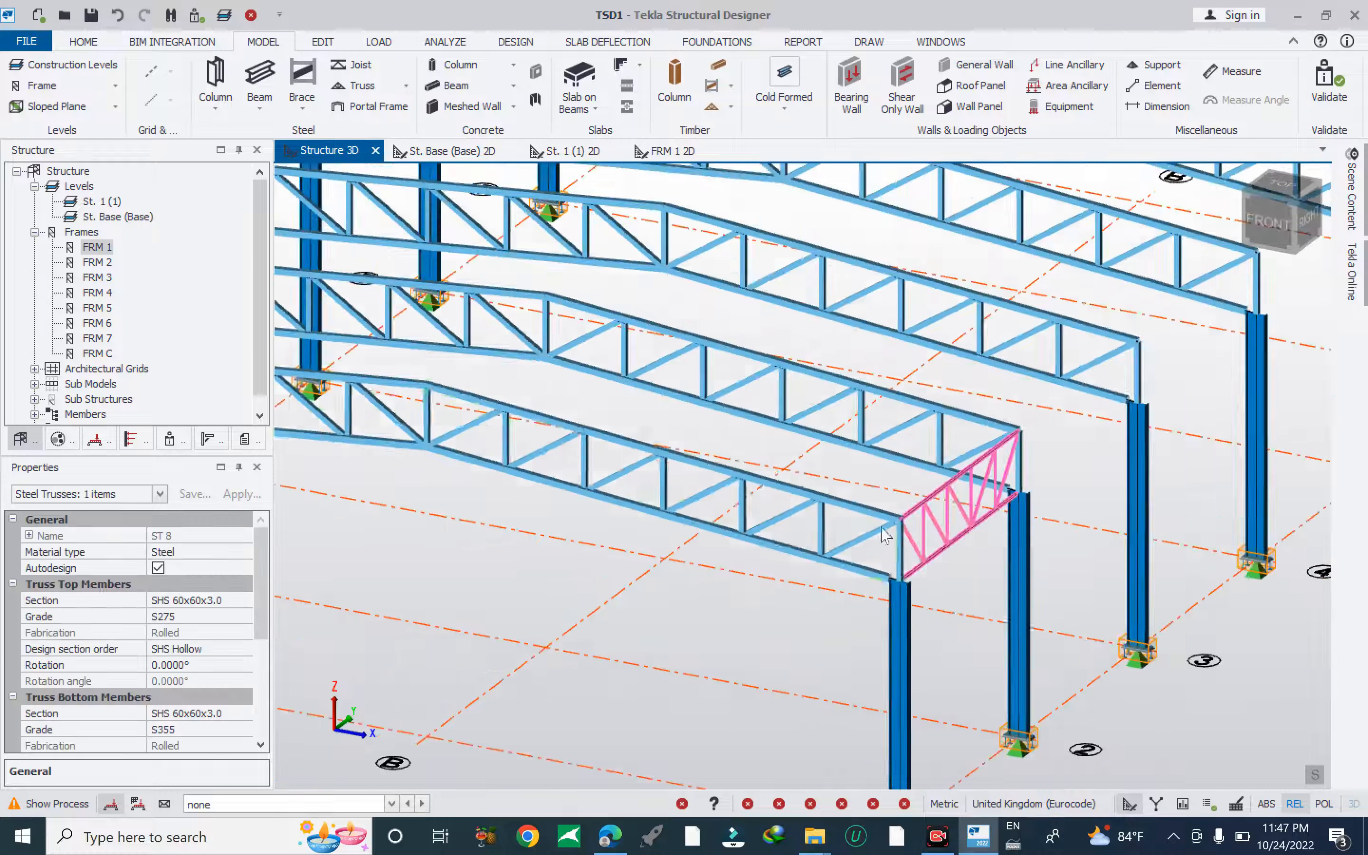
{"action": "middle_click_drag", "start_coordinate": [578, 390], "coordinate": [687, 419]}
{"action": "left_click", "coordinate": [322, 41]}
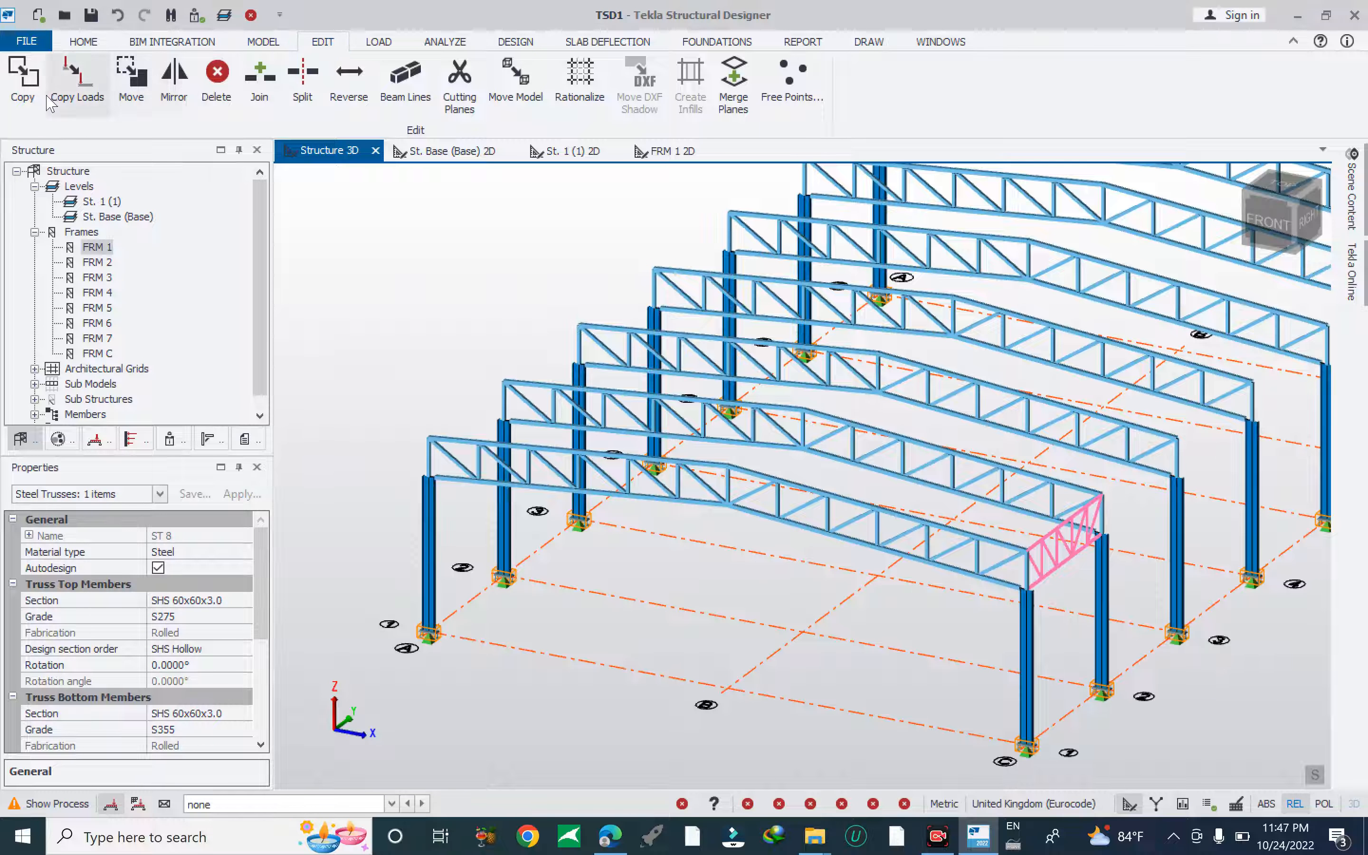
{"action": "left_click", "coordinate": [23, 80]}
{"action": "left_click", "coordinate": [1026, 551]}
{"action": "left_click", "coordinate": [742, 472]}
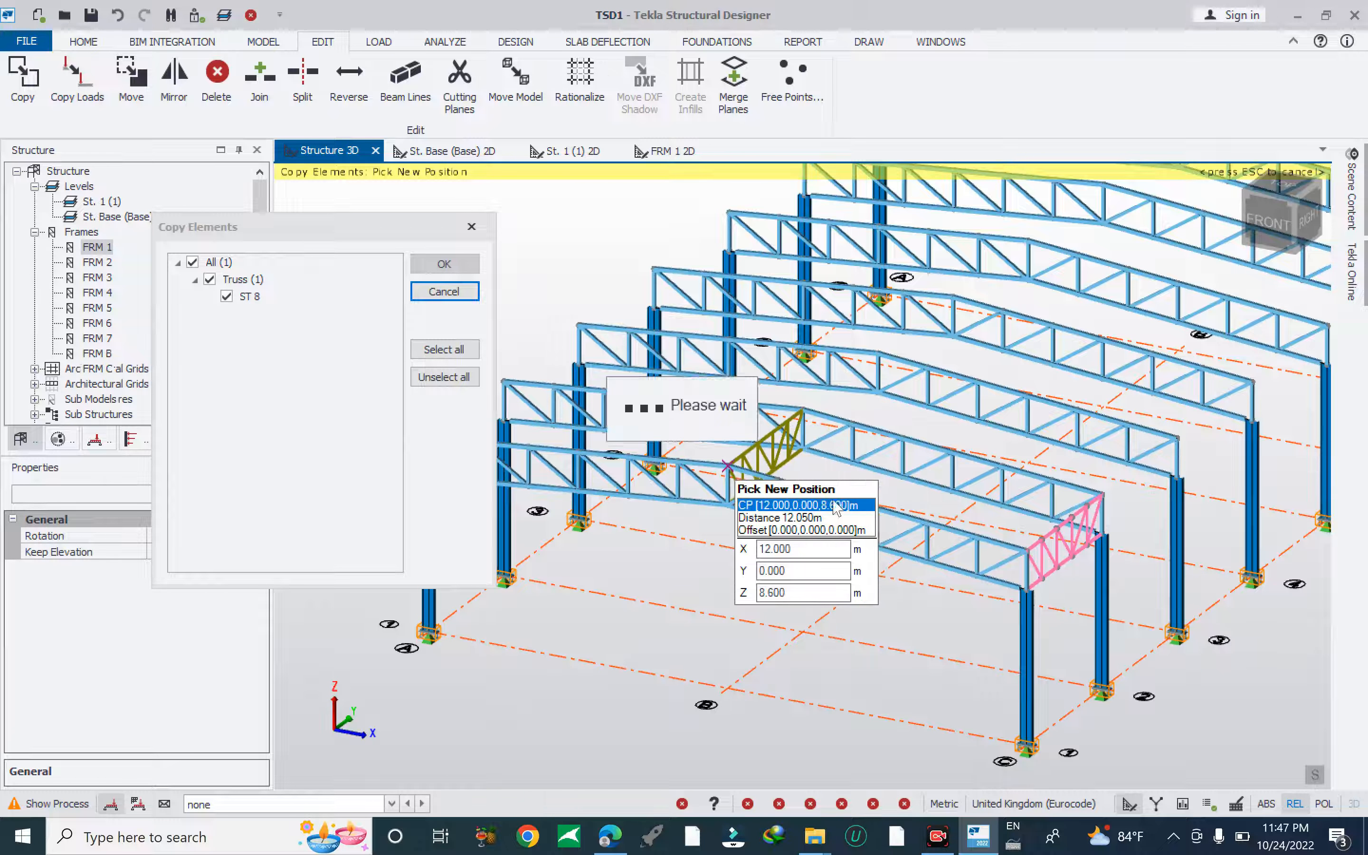
Place another copy of the connecting truss at the opposite eave on gridline A, and end the copying.
{"action": "middle_click_drag", "start_coordinate": [663, 501], "coordinate": [944, 582]}
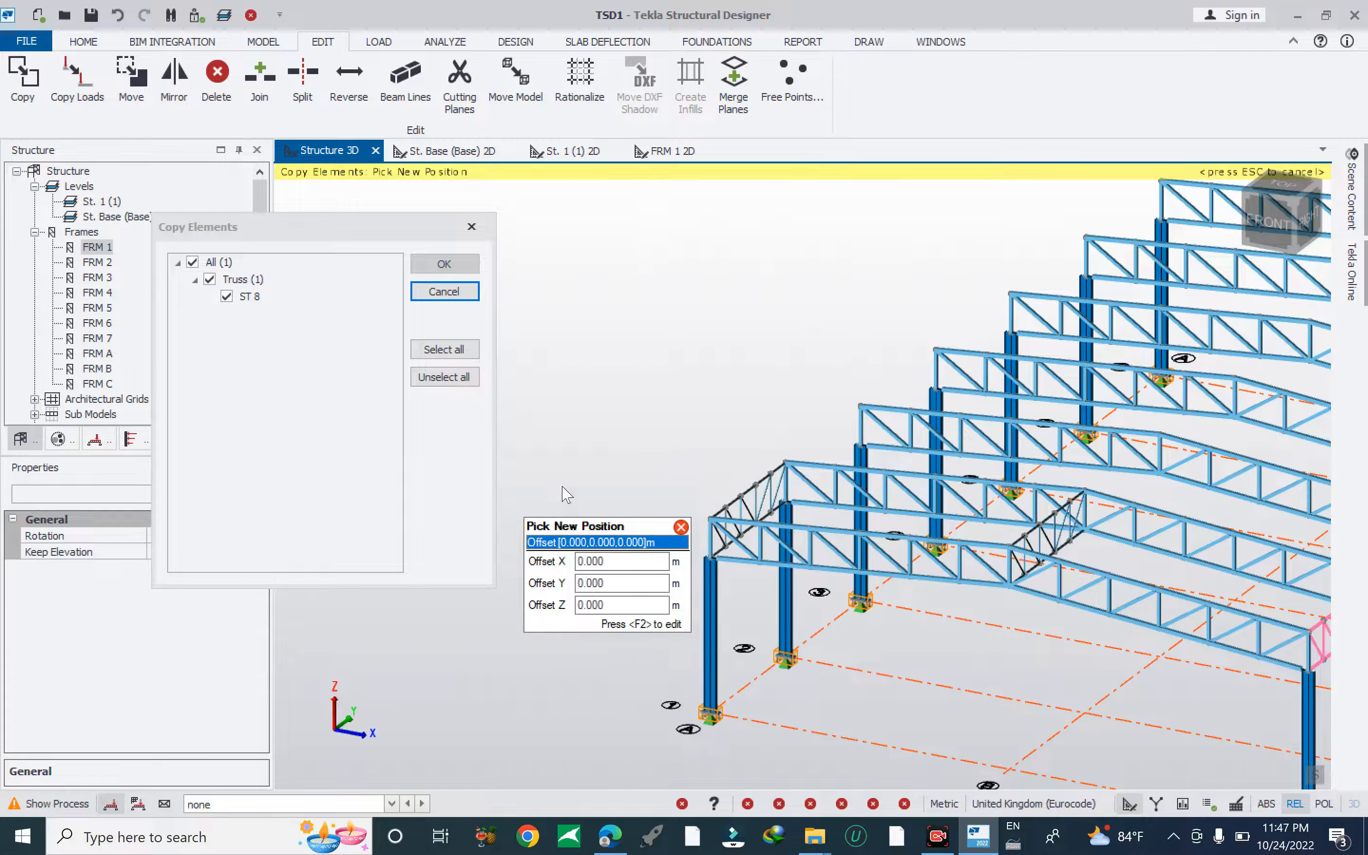
{"action": "scroll", "coordinate": [565, 509], "scroll_direction": "down", "scroll_amount": 2}
{"action": "key", "text": "Escape"}
{"action": "key", "text": "Escape"}
Copy the three connecting trusses of the first bay into every remaining bay, using the column bases along gridline C as reference and target points.
{"action": "mouse_move", "coordinate": [1124, 672]}
{"action": "right_mouse_down"}
{"action": "mouse_move", "coordinate": [1061, 703]}
{"action": "mouse_move", "coordinate": [770, 632]}
{"action": "mouse_move", "coordinate": [752, 499]}
{"action": "right_mouse_up"}
{"action": "left_click_drag", "start_coordinate": [723, 384], "coordinate": [722, 383]}
{"action": "right_click_drag", "start_coordinate": [490, 521], "coordinate": [696, 606]}
{"action": "left_click", "coordinate": [27, 90]}
{"action": "middle_click_drag", "start_coordinate": [939, 674], "coordinate": [771, 697]}
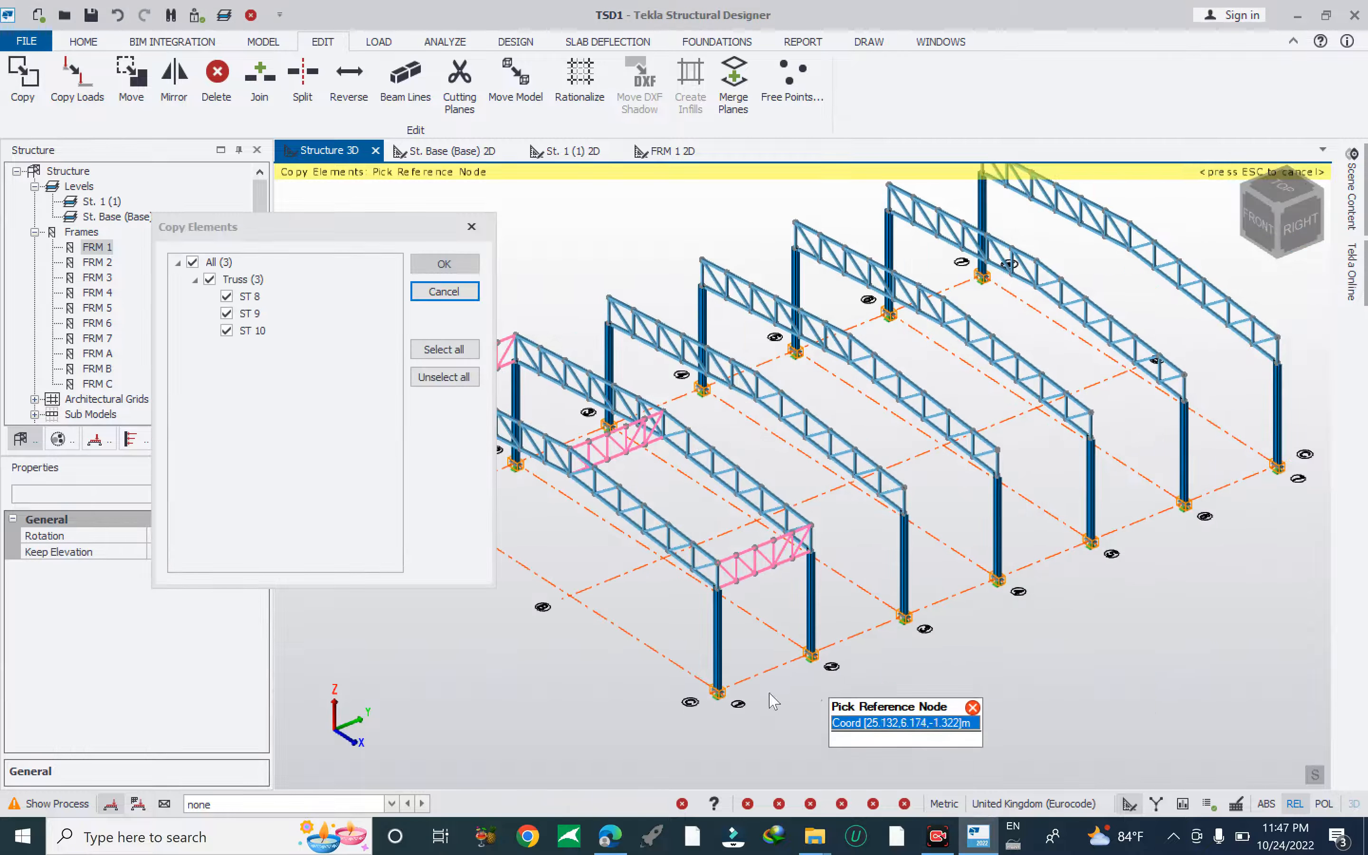
{"action": "left_click", "coordinate": [810, 655]}
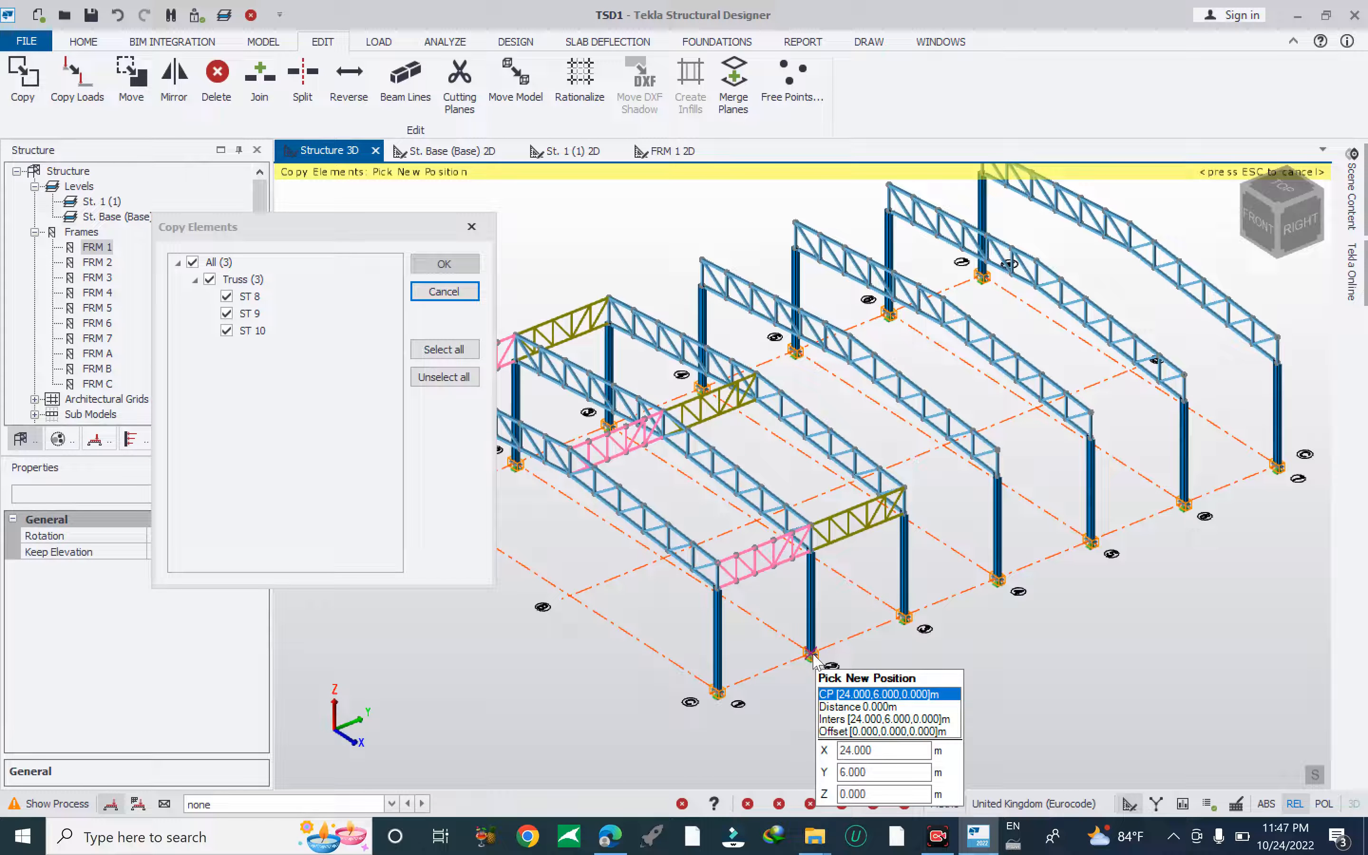
{"action": "left_click", "coordinate": [811, 655]}
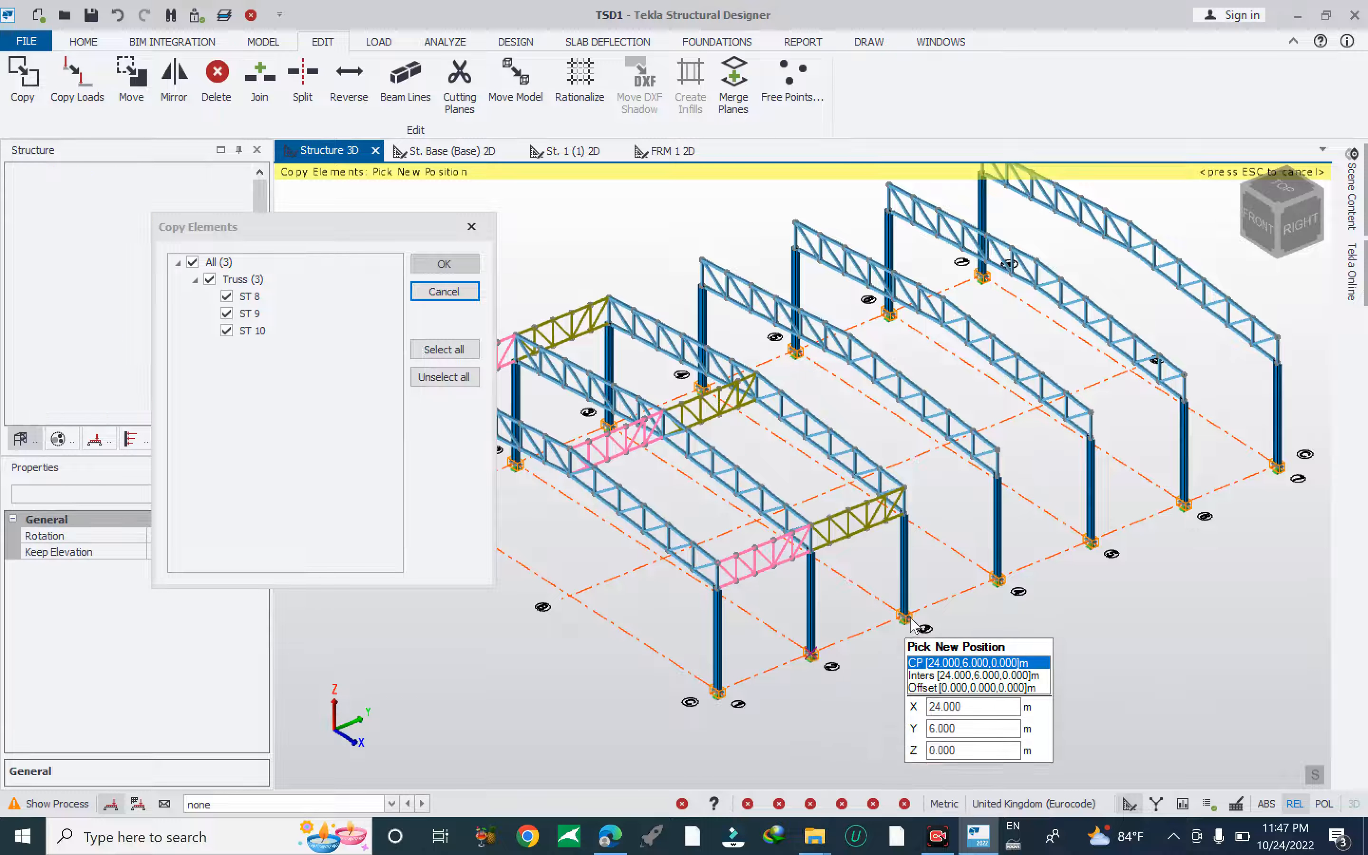
{"action": "left_click", "coordinate": [987, 591]}
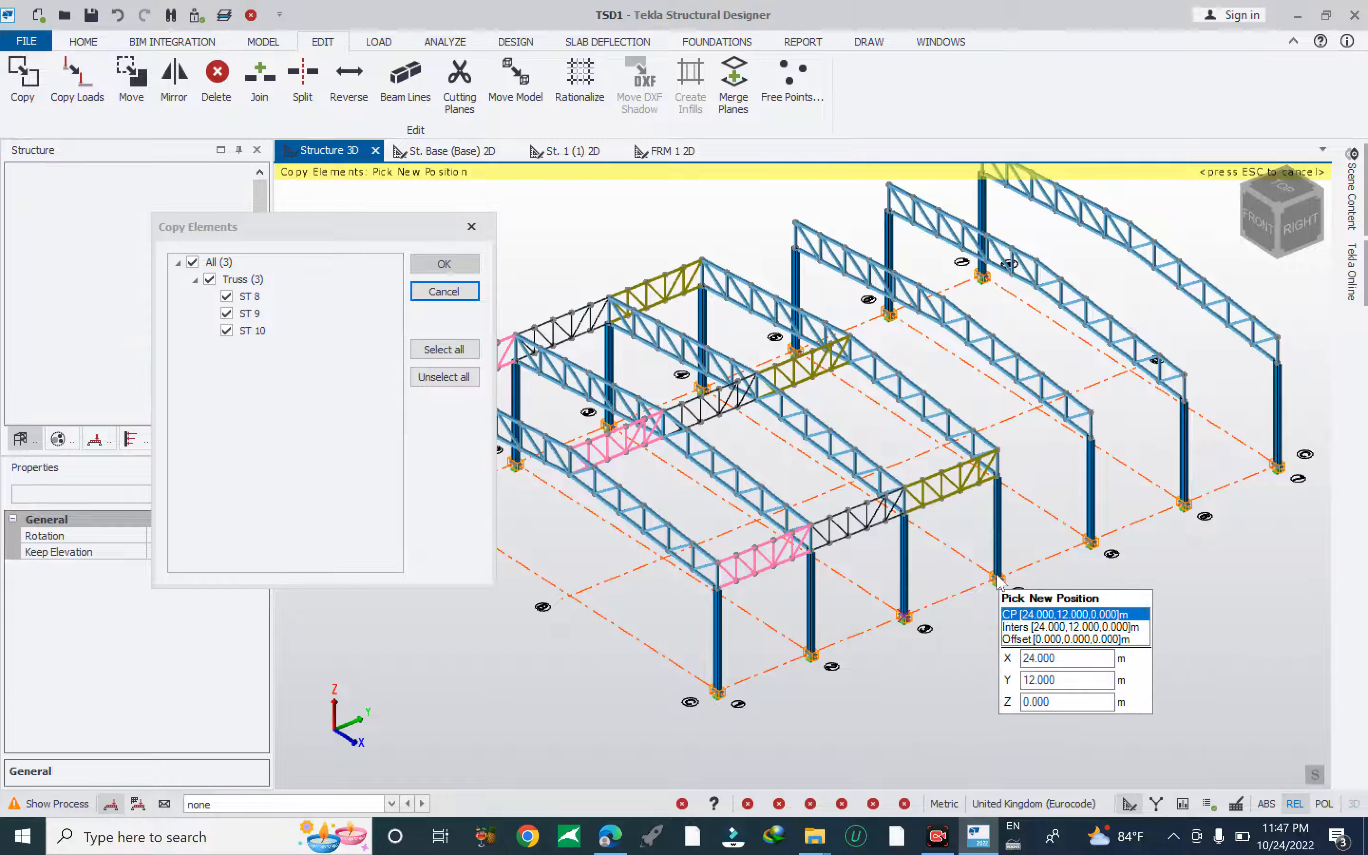
{"action": "left_click", "coordinate": [1091, 543]}
{"action": "left_click", "coordinate": [1186, 504]}
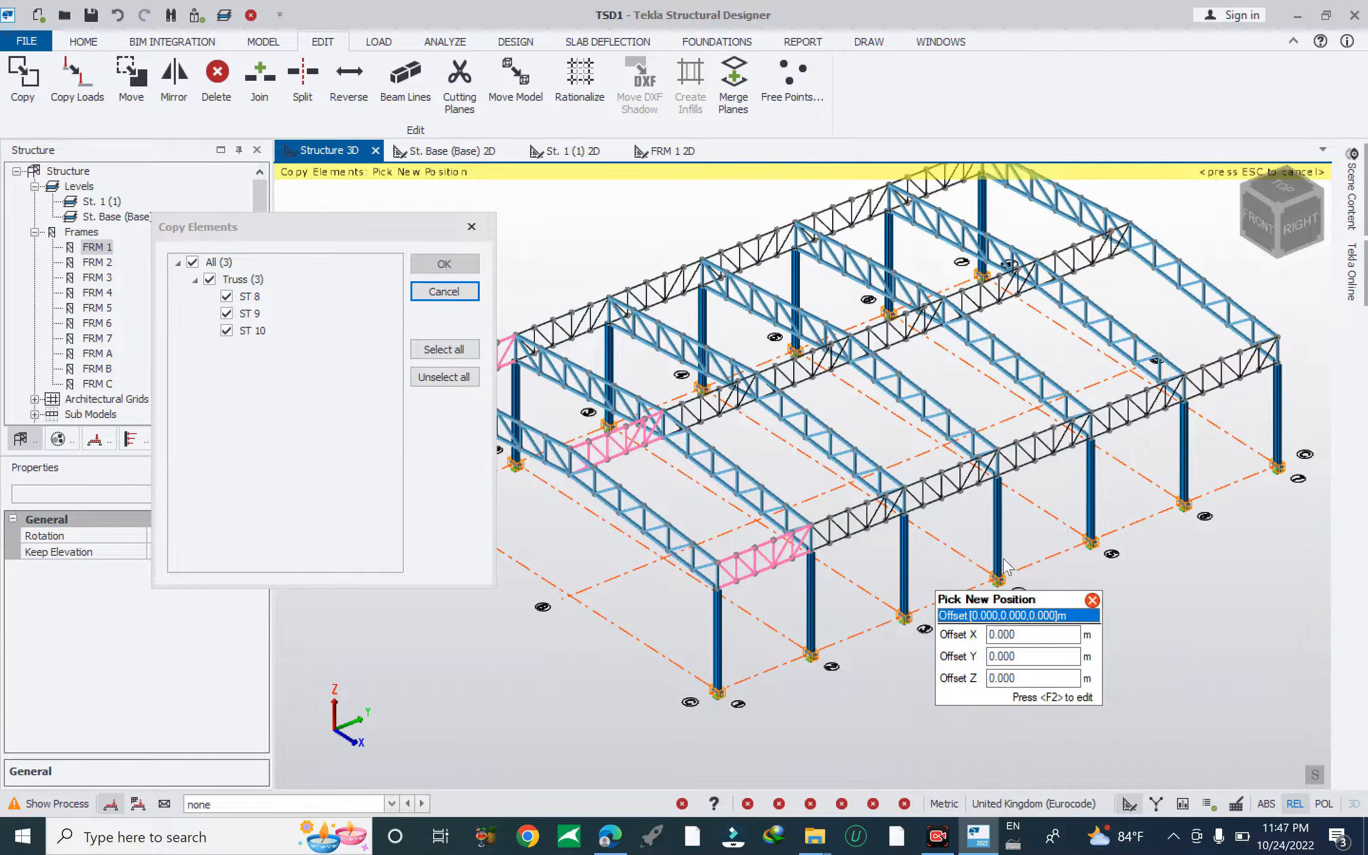
{"action": "right_click_drag", "start_coordinate": [962, 567], "coordinate": [1138, 530]}
{"action": "scroll", "coordinate": [1088, 533], "scroll_direction": "down", "scroll_amount": 3}
{"action": "key", "text": "Escape"}
{"action": "key", "text": "Escape"}
Examine the connecting trusses along both eaves and the ridge, and their joints with the frame trusses.
{"action": "right_click_drag", "start_coordinate": [989, 537], "coordinate": [750, 591]}
{"action": "scroll", "coordinate": [568, 519], "scroll_direction": "up", "scroll_amount": 5}
{"action": "right_click_drag", "start_coordinate": [599, 567], "coordinate": [752, 525]}
{"action": "scroll", "coordinate": [621, 480], "scroll_direction": "up", "scroll_amount": 3}
{"action": "scroll", "coordinate": [672, 521], "scroll_direction": "down", "scroll_amount": 5}
{"action": "scroll", "coordinate": [859, 529], "scroll_direction": "up", "scroll_amount": 4}
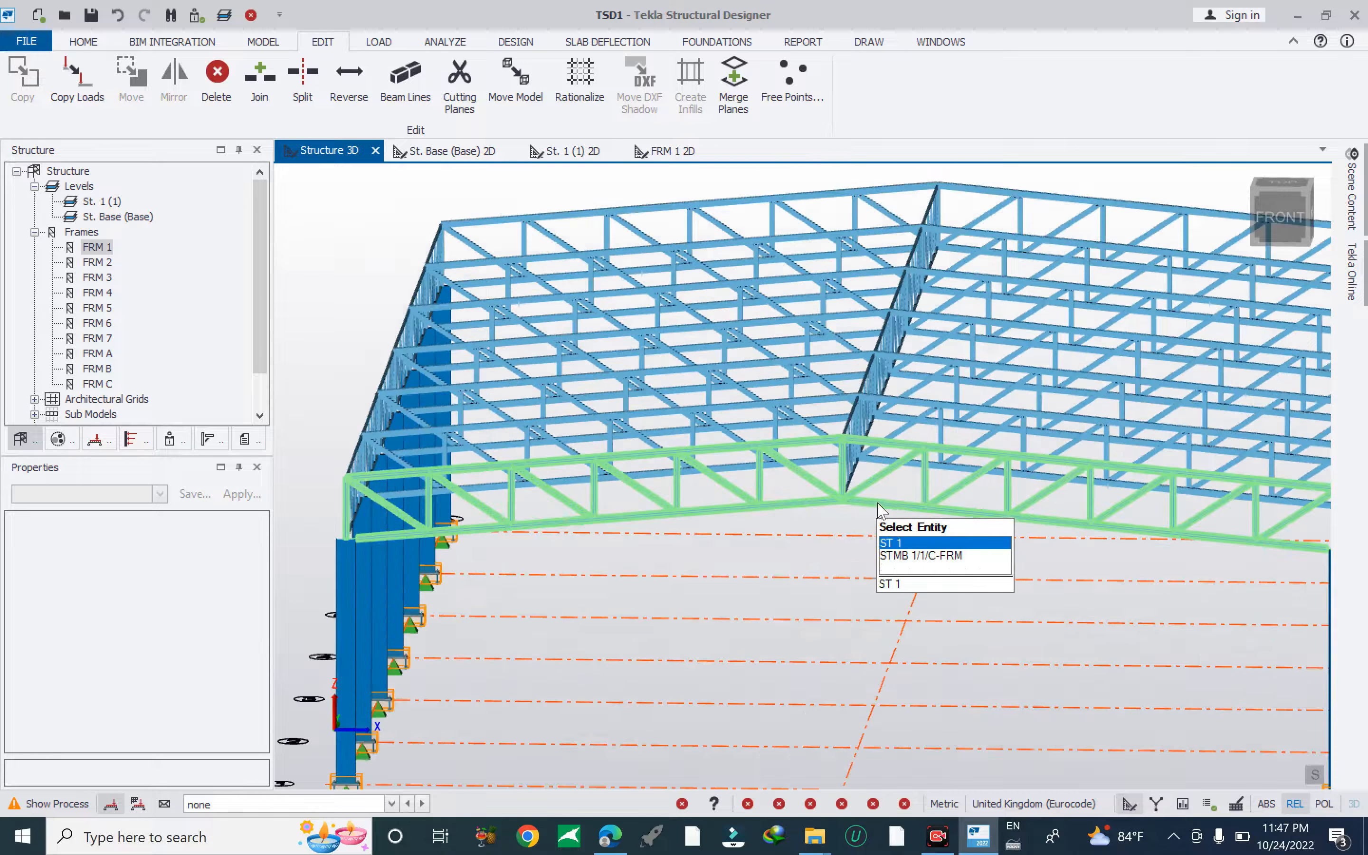
{"action": "scroll", "coordinate": [848, 492], "scroll_direction": "down", "scroll_amount": 2}
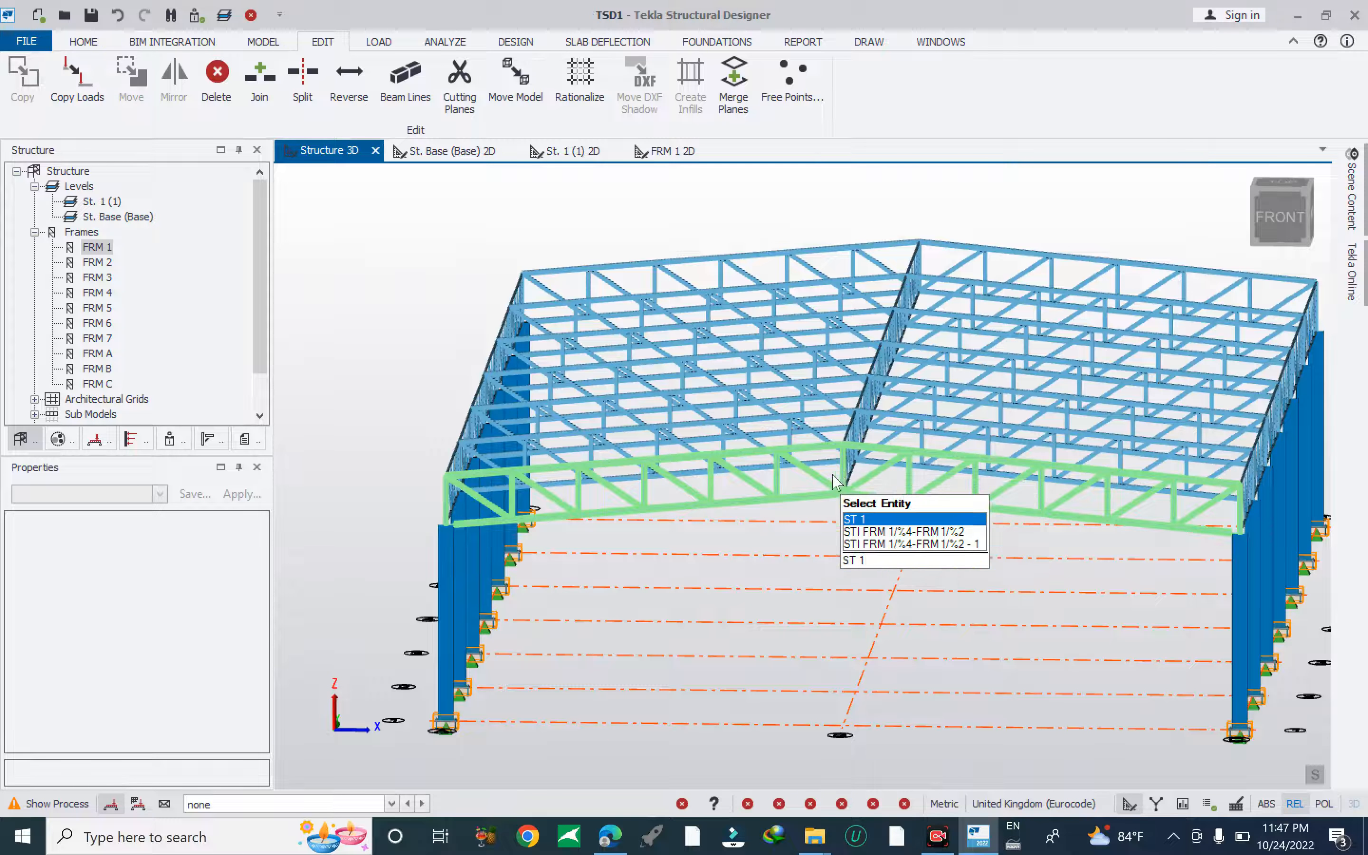
{"action": "scroll", "coordinate": [774, 484], "scroll_direction": "down", "scroll_amount": 1}
{"action": "scroll", "coordinate": [715, 311], "scroll_direction": "up", "scroll_amount": 1}
{"action": "right_click_drag", "start_coordinate": [691, 523], "coordinate": [785, 503]}
{"action": "scroll", "coordinate": [702, 421], "scroll_direction": "down", "scroll_amount": 1}
{"action": "scroll", "coordinate": [777, 532], "scroll_direction": "up", "scroll_amount": 1}
{"action": "right_click_drag", "start_coordinate": [899, 529], "coordinate": [626, 418]}
{"action": "scroll", "coordinate": [625, 418], "scroll_direction": "up", "scroll_amount": 5}
{"action": "scroll", "coordinate": [850, 452], "scroll_direction": "down", "scroll_amount": 5}
{"action": "right_click_drag", "start_coordinate": [950, 486], "coordinate": [651, 568]}
{"action": "scroll", "coordinate": [650, 571], "scroll_direction": "up", "scroll_amount": 5}
{"action": "scroll", "coordinate": [752, 453], "scroll_direction": "down", "scroll_amount": 5}
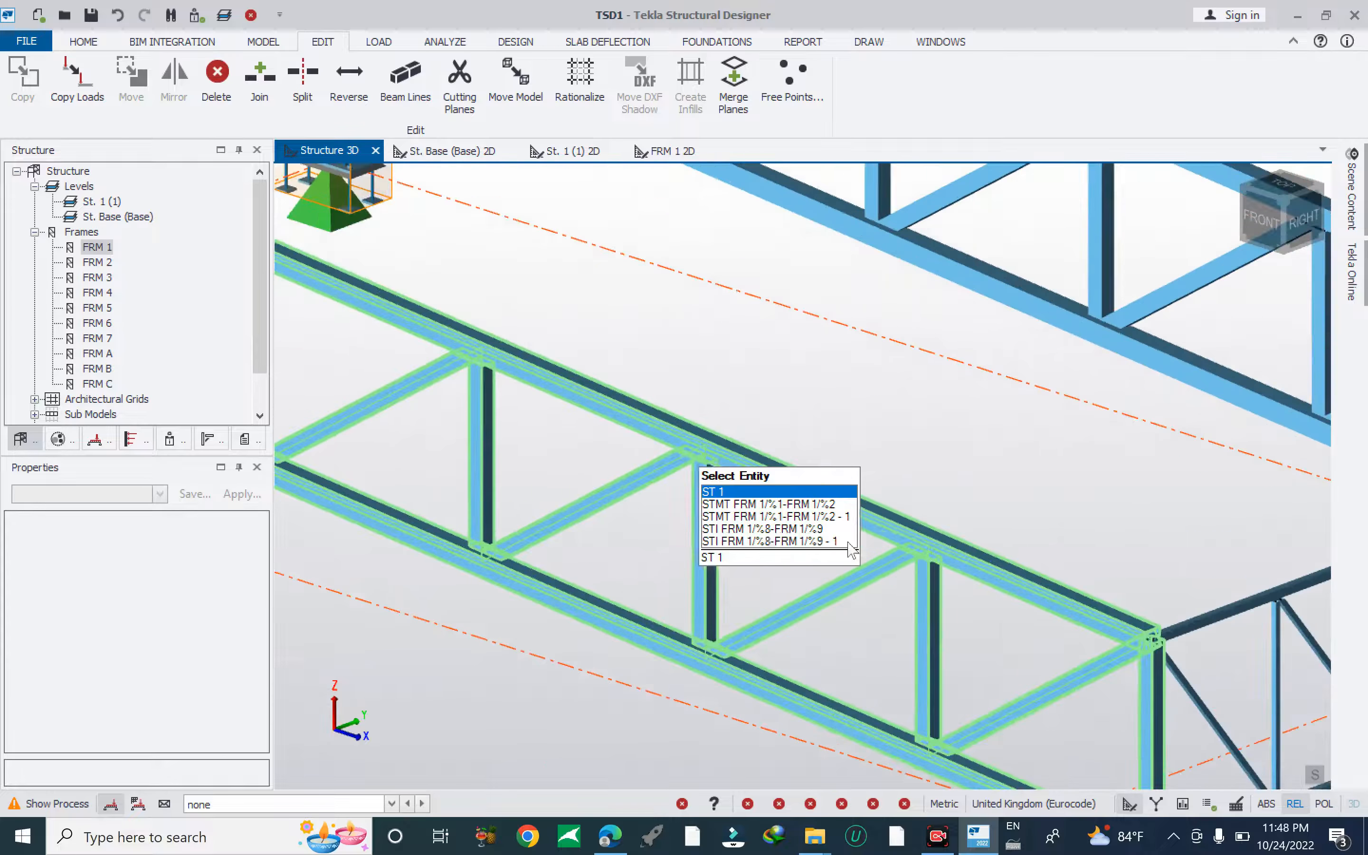
Inspect the whole building from several angles, checking the frame trusses, eave and ridge trusses and columns.
{"action": "right_click_drag", "start_coordinate": [731, 565], "coordinate": [841, 557]}
{"action": "scroll", "coordinate": [844, 541], "scroll_direction": "down", "scroll_amount": 5}
{"action": "right_click_drag", "start_coordinate": [983, 578], "coordinate": [1035, 561]}
{"action": "scroll", "coordinate": [776, 482], "scroll_direction": "up", "scroll_amount": 1}
{"action": "scroll", "coordinate": [780, 489], "scroll_direction": "up", "scroll_amount": 1}
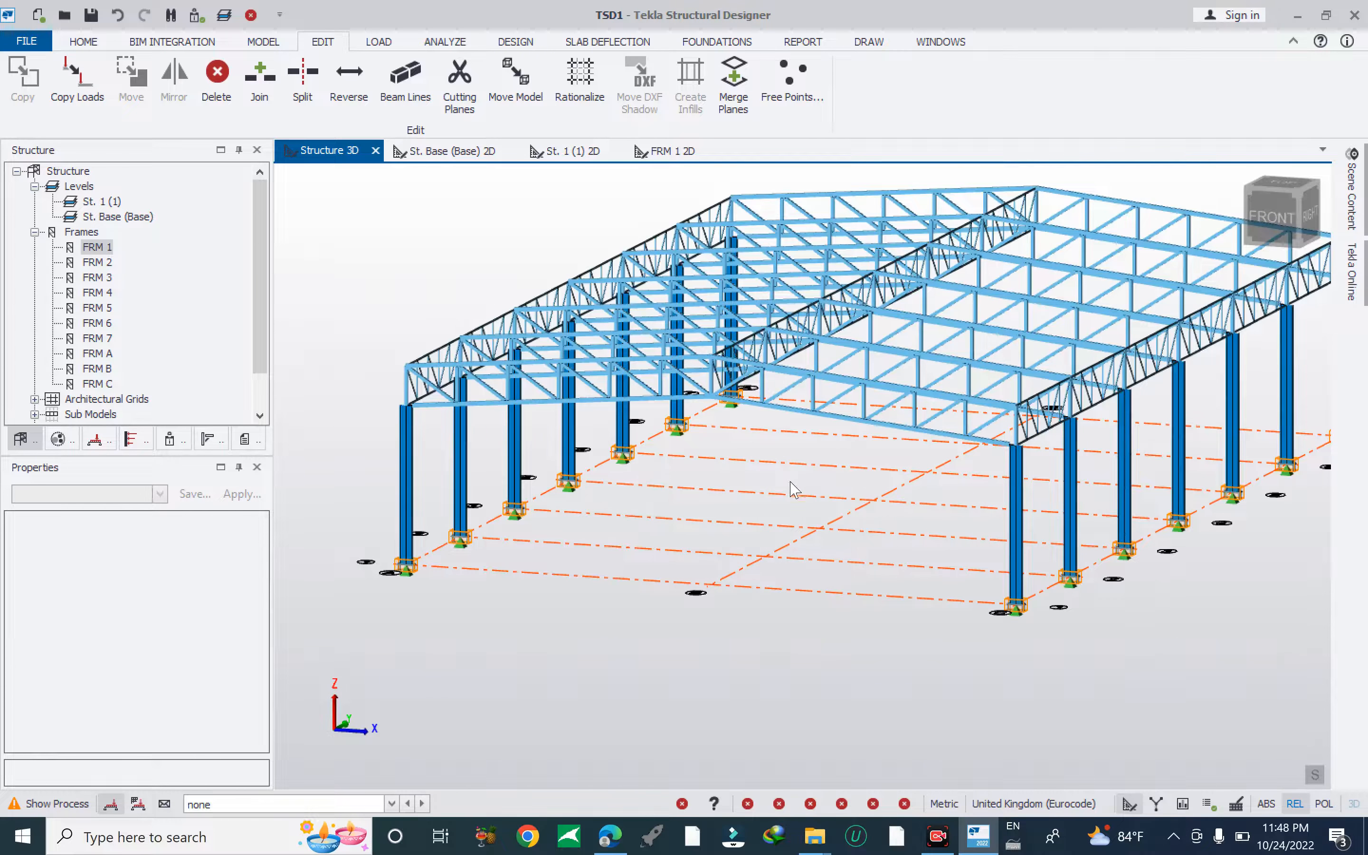
{"action": "scroll", "coordinate": [774, 512], "scroll_direction": "down", "scroll_amount": 4}
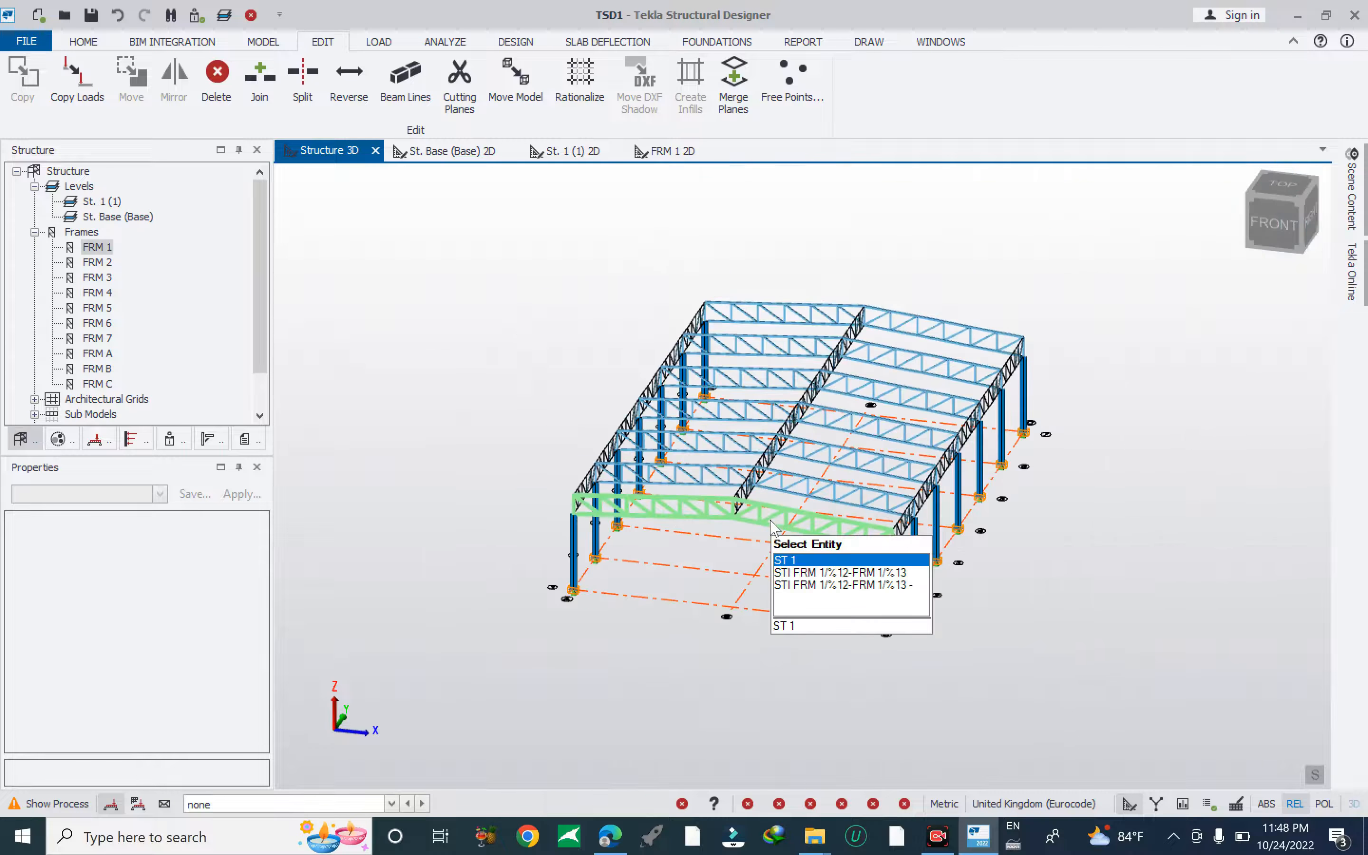
{"action": "right_click_drag", "start_coordinate": [664, 537], "coordinate": [895, 549]}
{"action": "scroll", "coordinate": [800, 554], "scroll_direction": "up", "scroll_amount": 3}
{"action": "right_click_drag", "start_coordinate": [800, 554], "coordinate": [761, 547]}
{"action": "scroll", "coordinate": [1074, 544], "scroll_direction": "down", "scroll_amount": 3}
{"action": "scroll", "coordinate": [818, 511], "scroll_direction": "up", "scroll_amount": 5}
{"action": "scroll", "coordinate": [1071, 649], "scroll_direction": "down", "scroll_amount": 3}
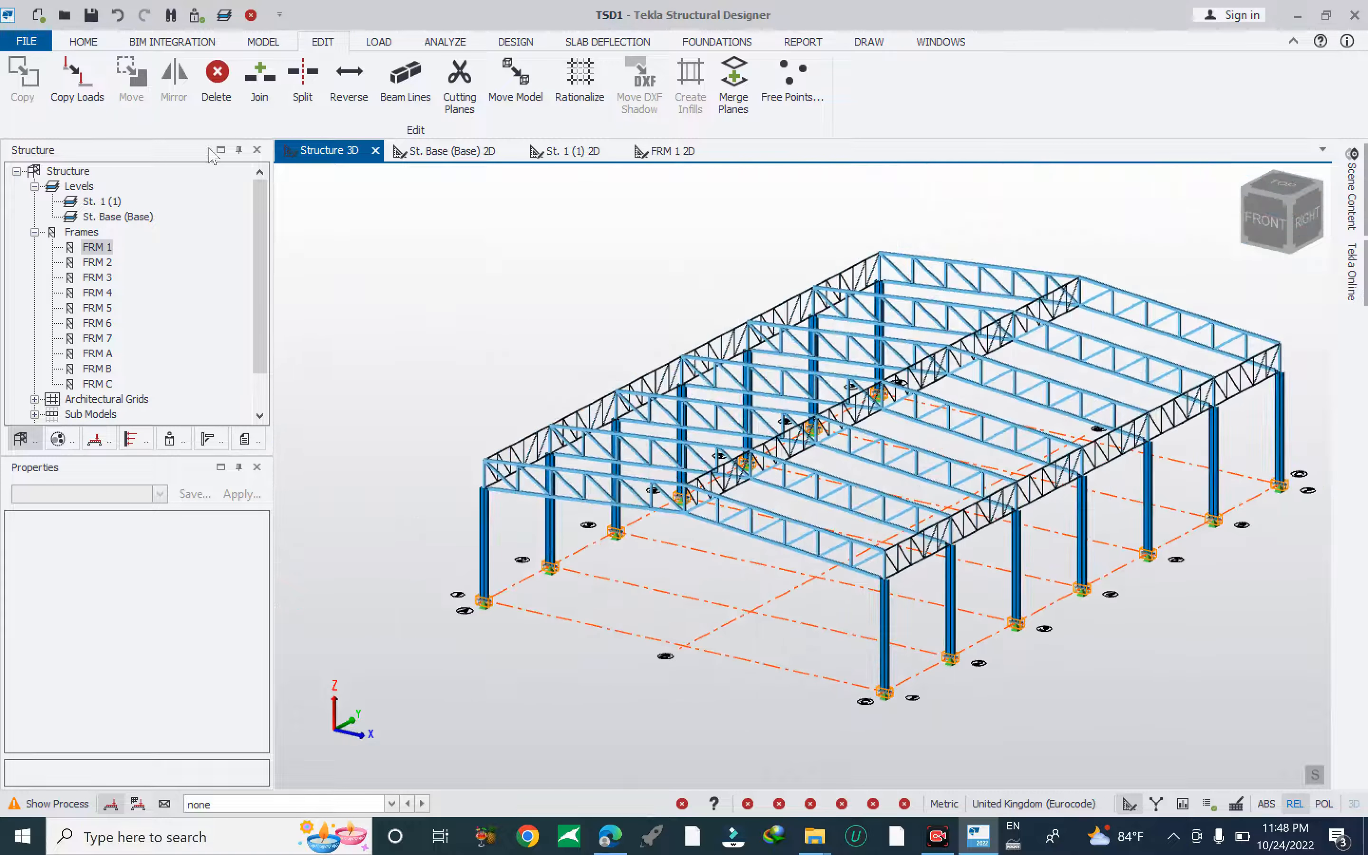
Start creating a steel beam with its characteristic set to Beam.
{"action": "left_click", "coordinate": [84, 42]}
{"action": "left_click", "coordinate": [261, 42]}
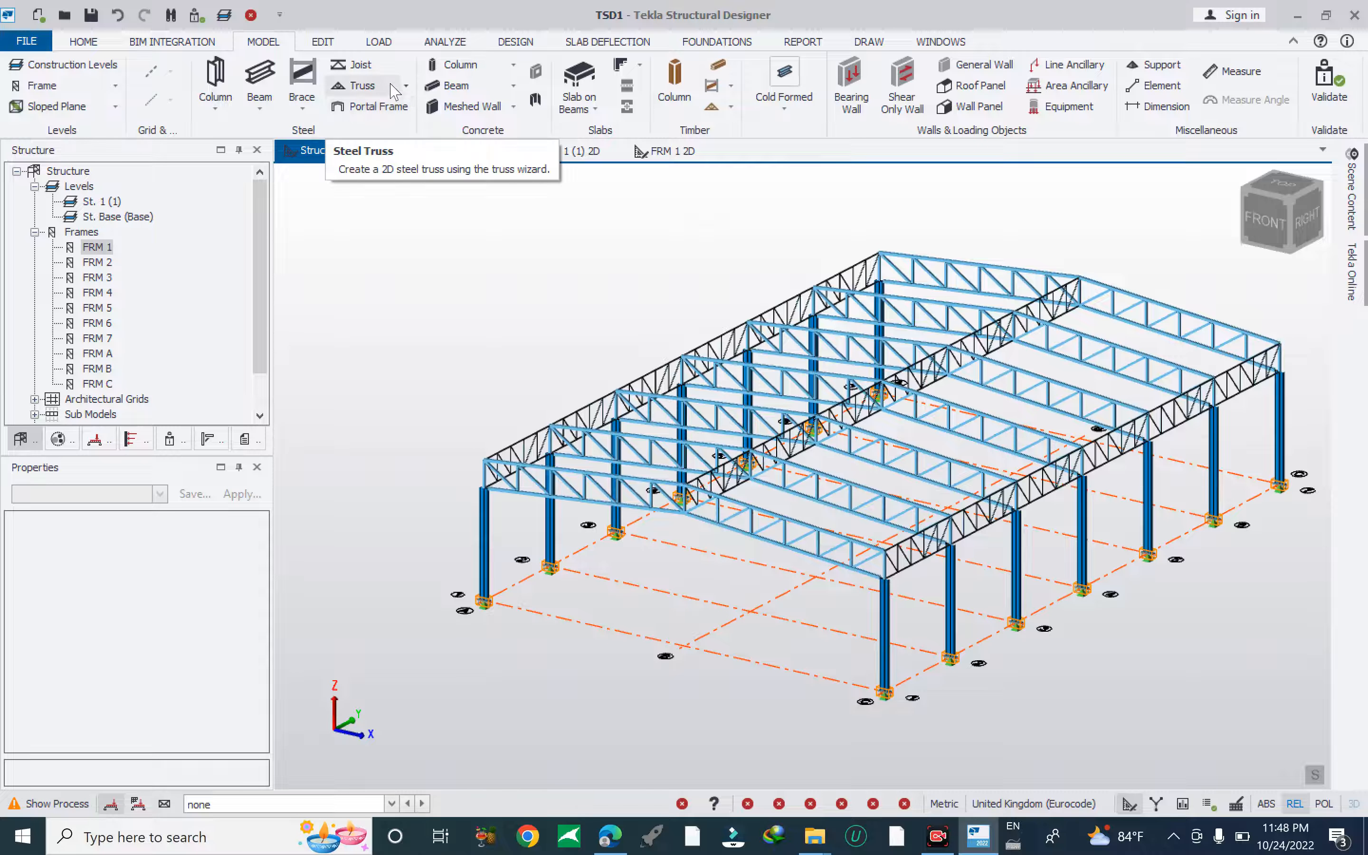
{"action": "left_click", "coordinate": [259, 103]}
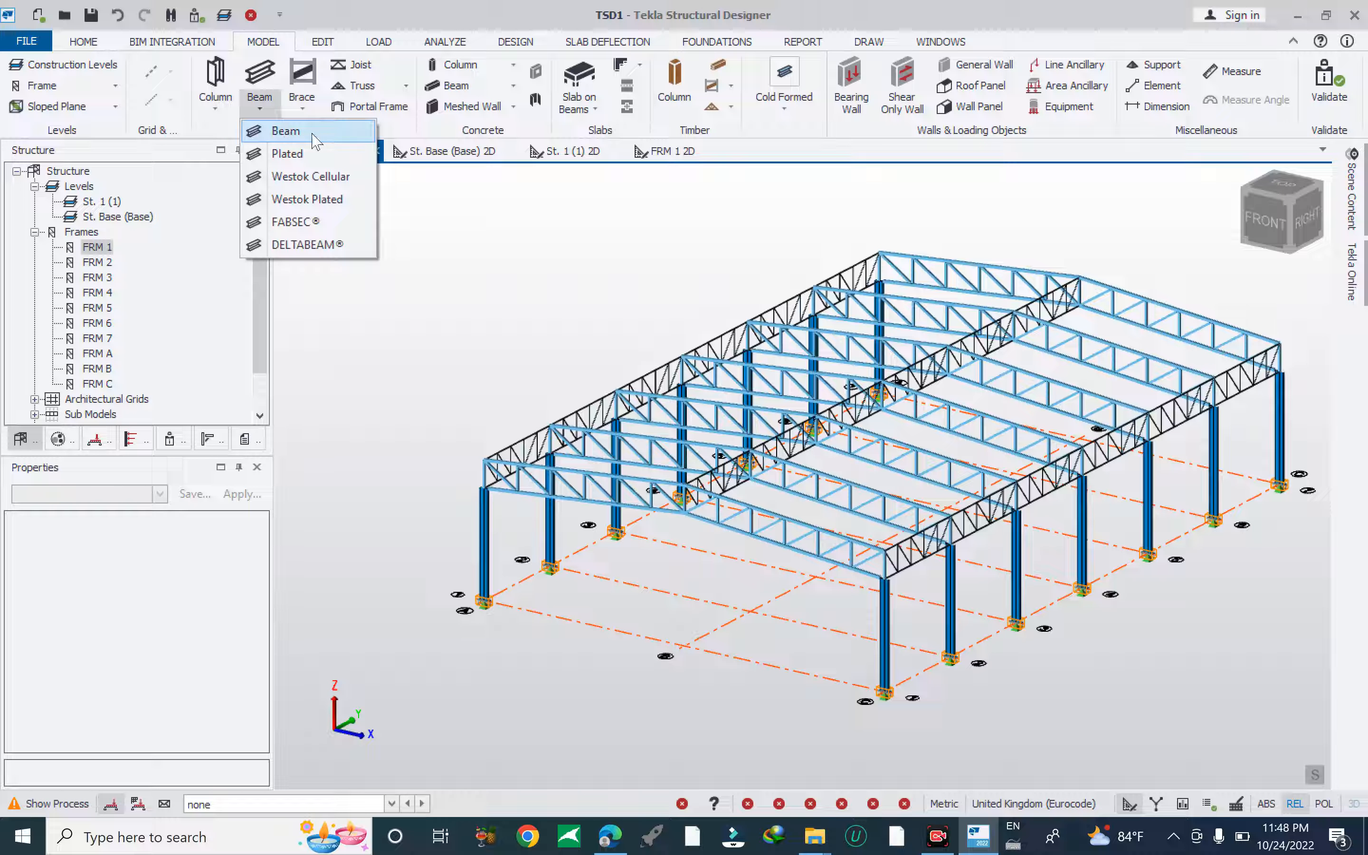
{"action": "left_click", "coordinate": [205, 124]}
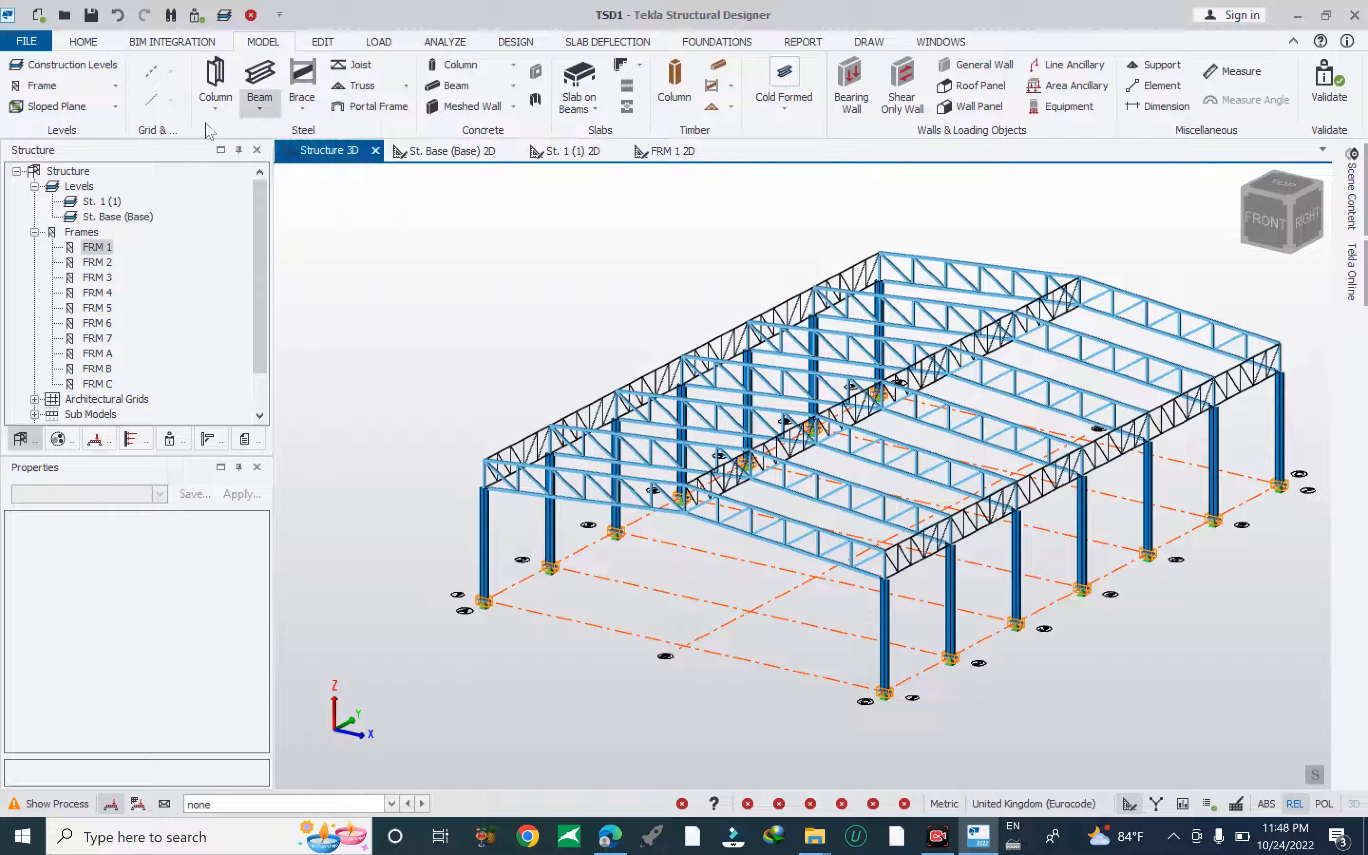
{"action": "left_click", "coordinate": [406, 86]}
{"action": "left_click", "coordinate": [240, 134]}
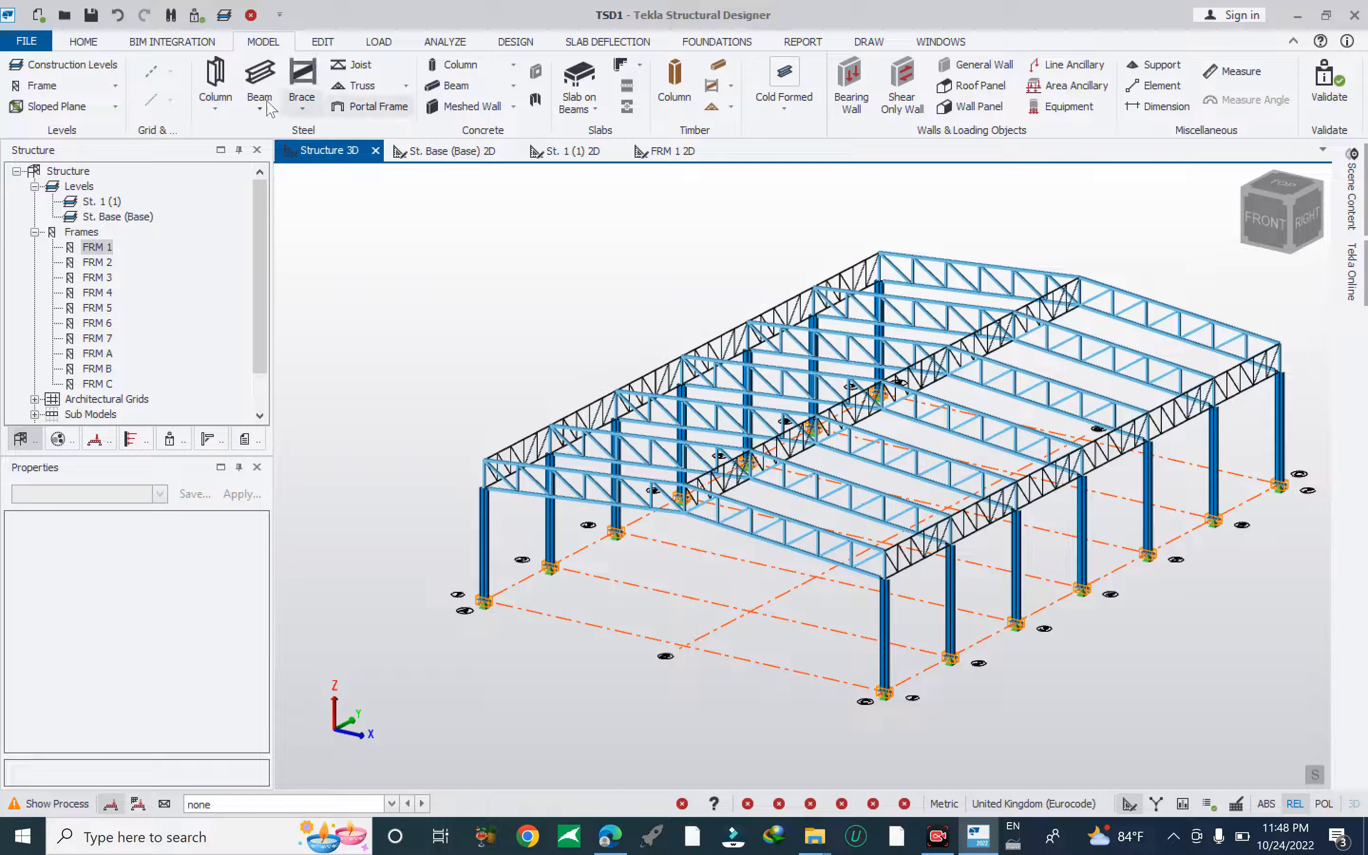
{"action": "left_click", "coordinate": [264, 79]}
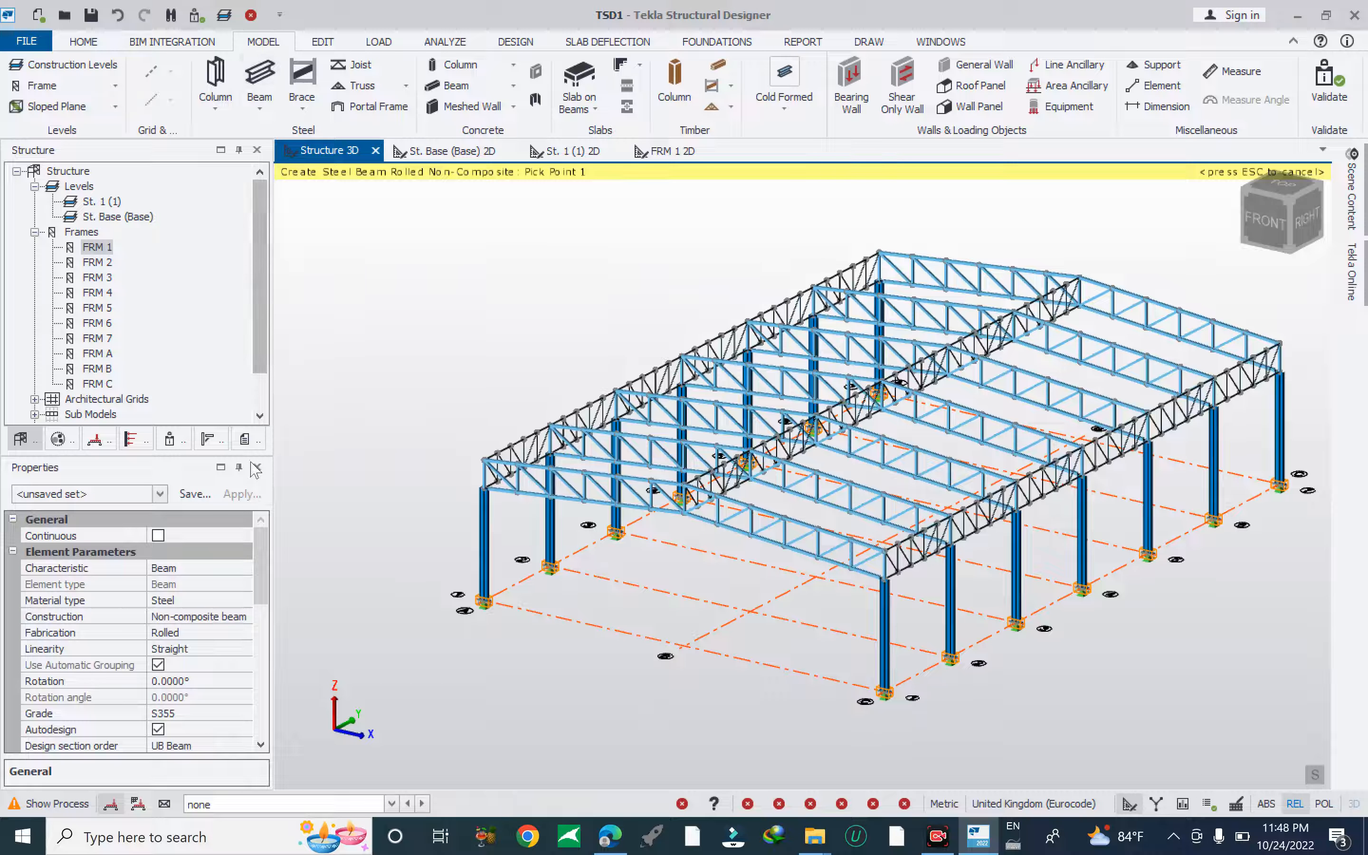
{"action": "left_click", "coordinate": [240, 567]}
{"action": "left_click", "coordinate": [244, 568]}
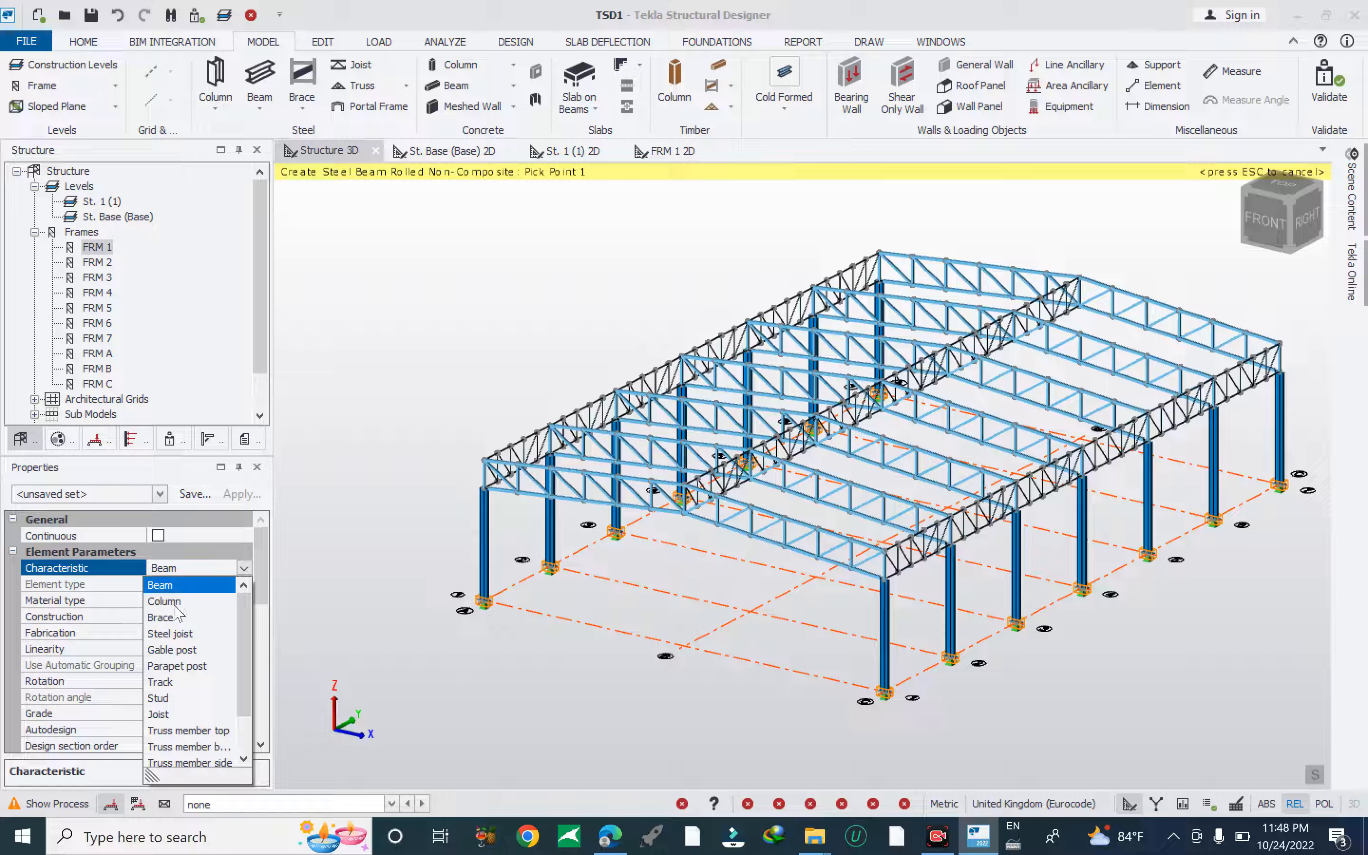
{"action": "left_click_drag", "start_coordinate": [241, 625], "coordinate": [243, 653]}
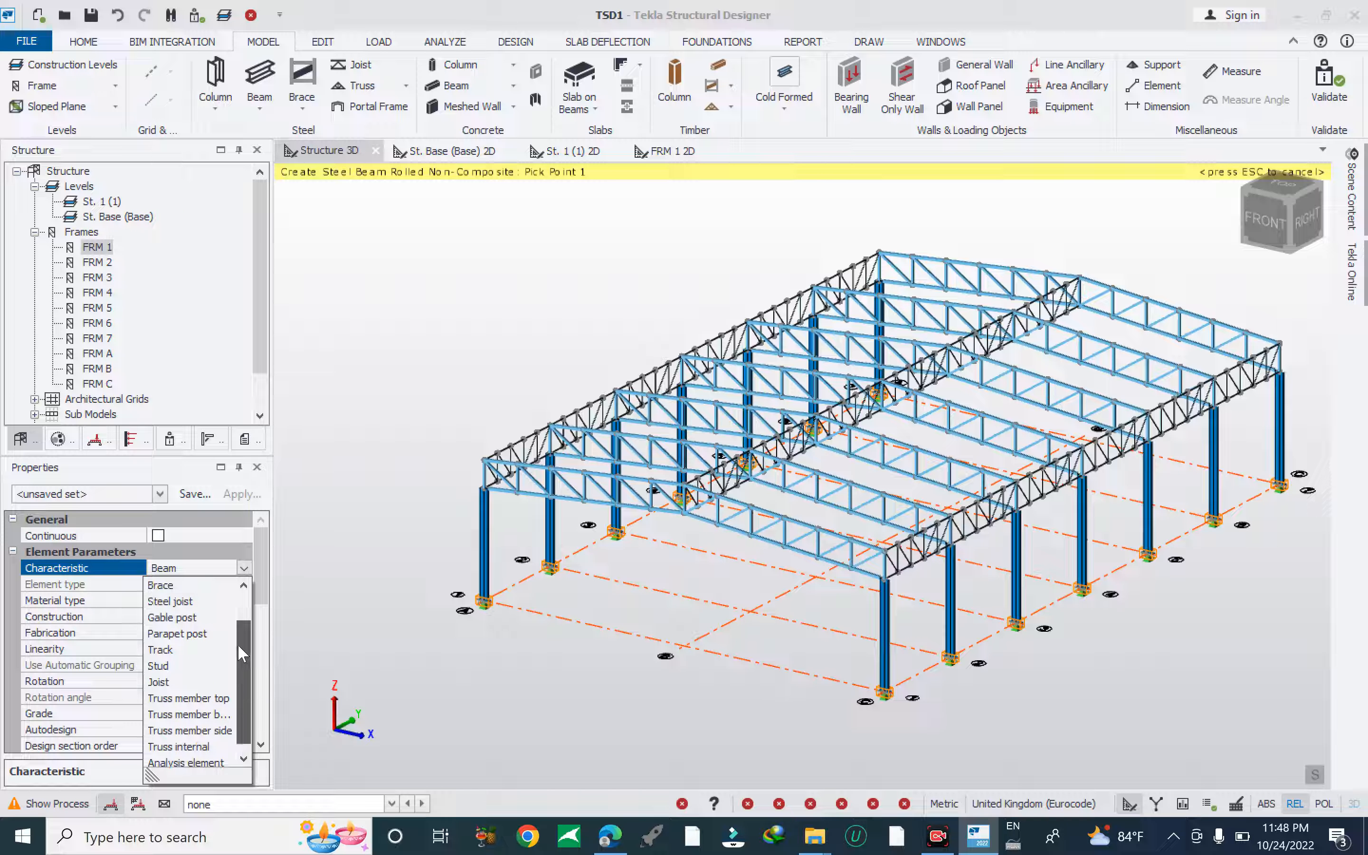
{"action": "left_click_drag", "start_coordinate": [239, 650], "coordinate": [243, 607]}
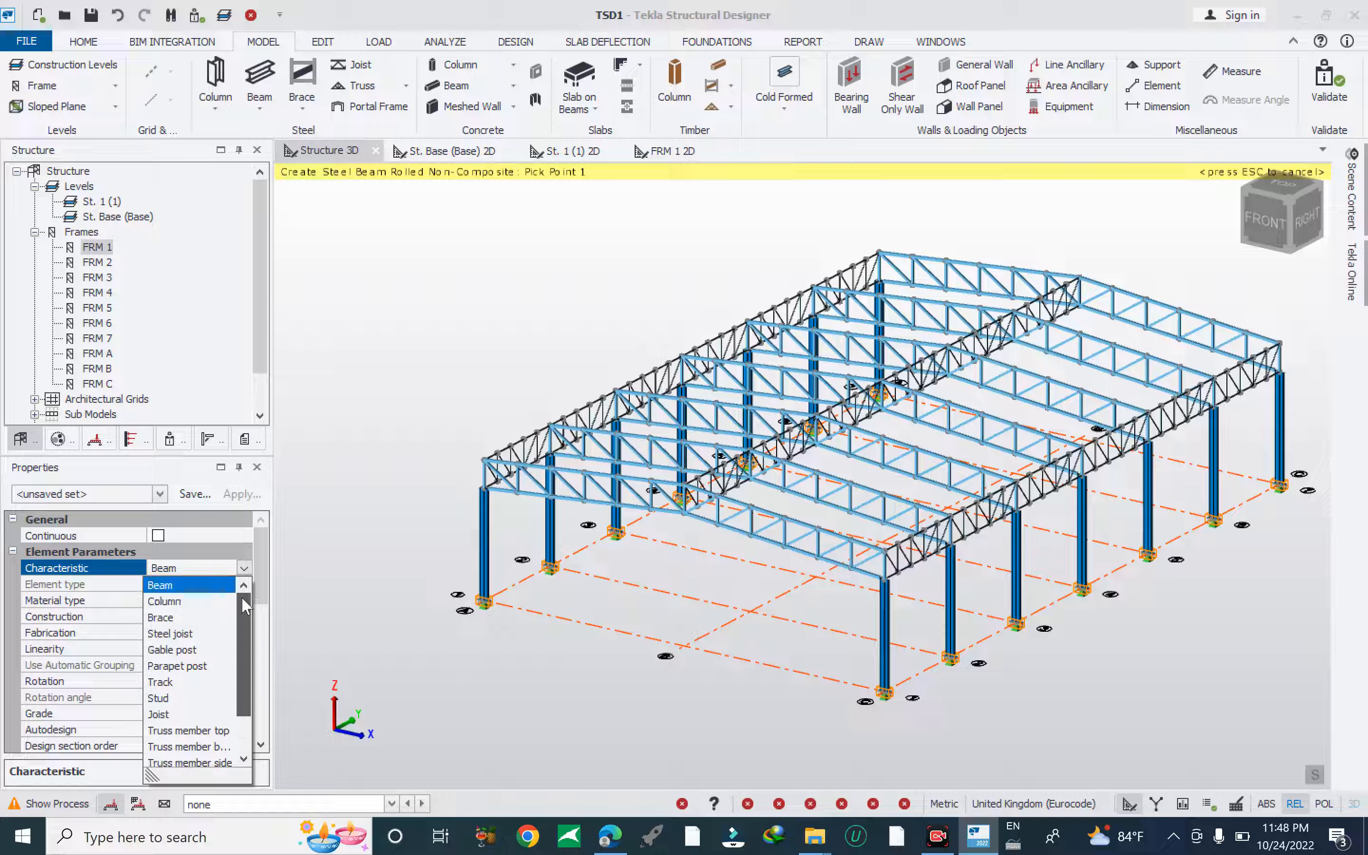
{"action": "left_click", "coordinate": [172, 588]}
Set the new beam's material type to Cold Formed.
{"action": "left_click", "coordinate": [239, 603]}
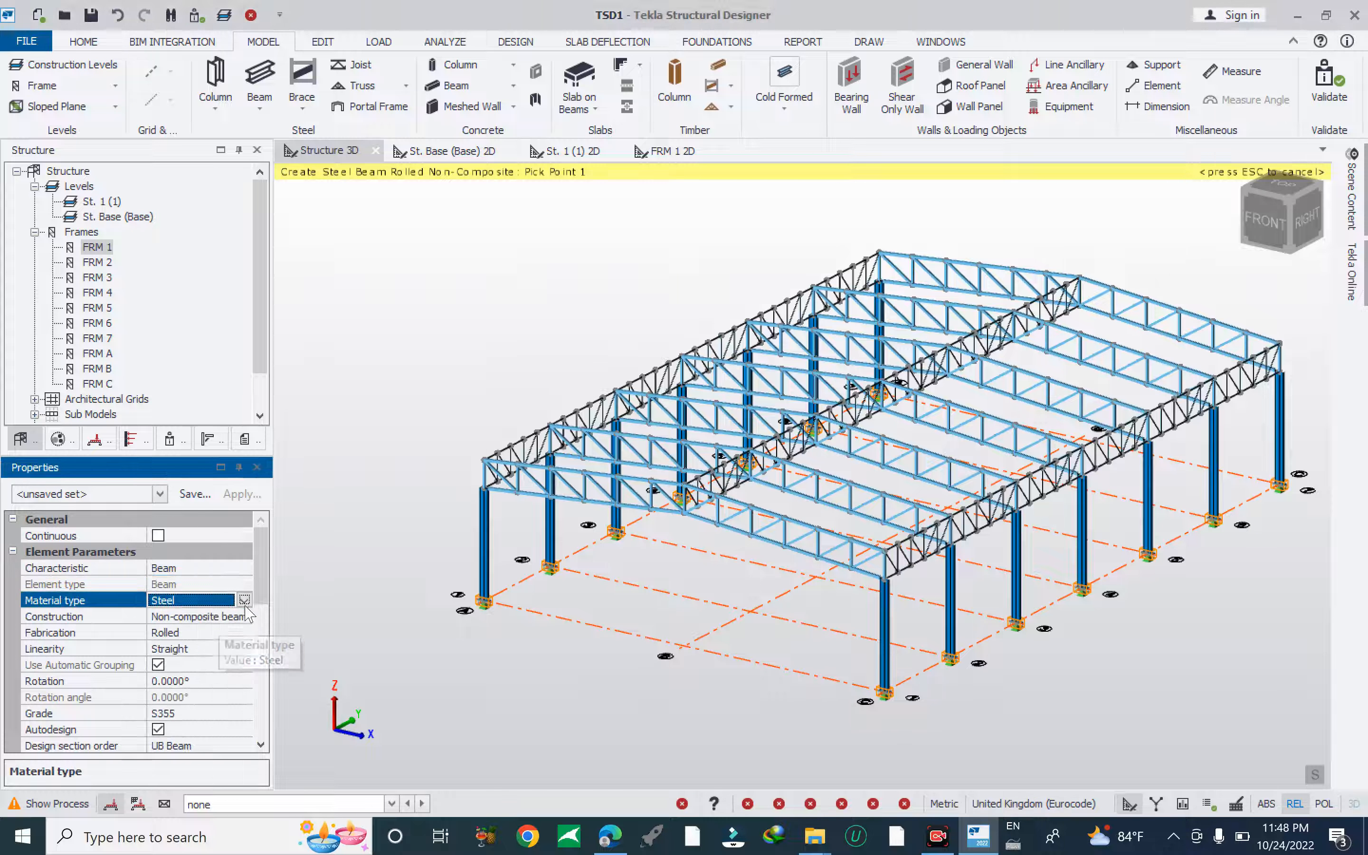
{"action": "left_click", "coordinate": [244, 599]}
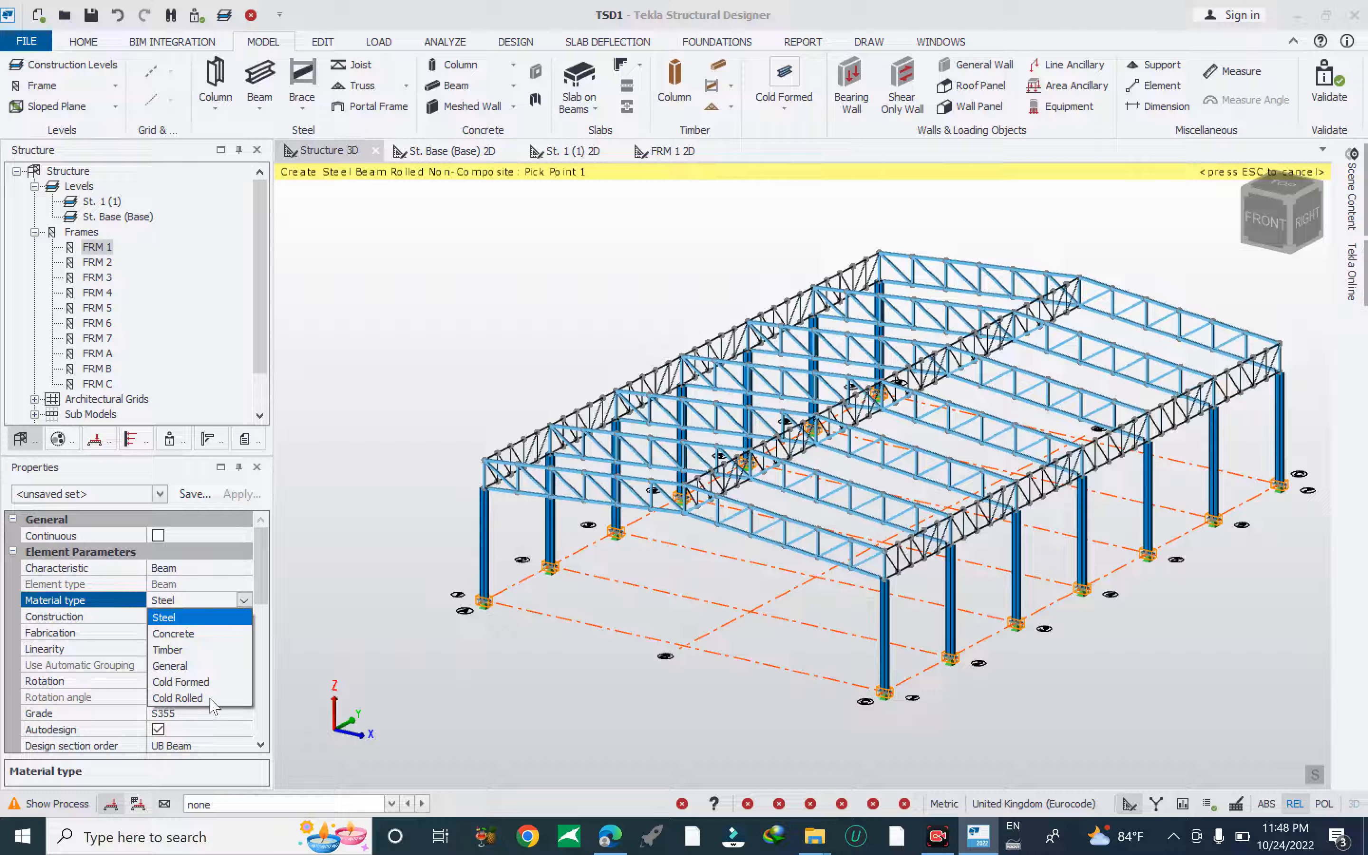
{"action": "left_click", "coordinate": [206, 683]}
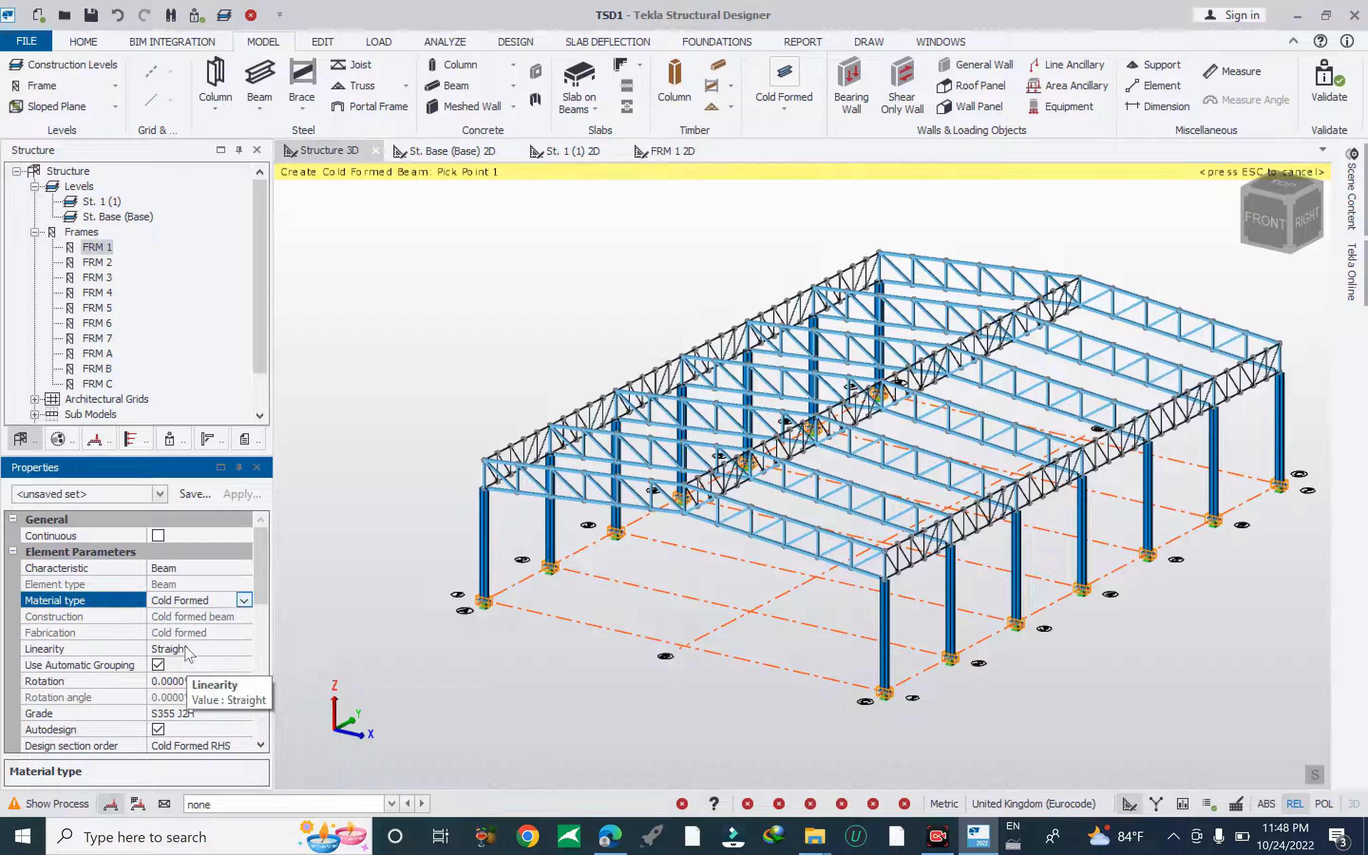
Keep autodesign enabled for the cold formed beam and set its grade to S275 J0H.
{"action": "scroll", "coordinate": [259, 588], "scroll_direction": "down", "scroll_amount": 1}
{"action": "left_click_drag", "start_coordinate": [258, 585], "coordinate": [257, 610]}
{"action": "left_click", "coordinate": [233, 632]}
{"action": "left_click", "coordinate": [231, 616]}
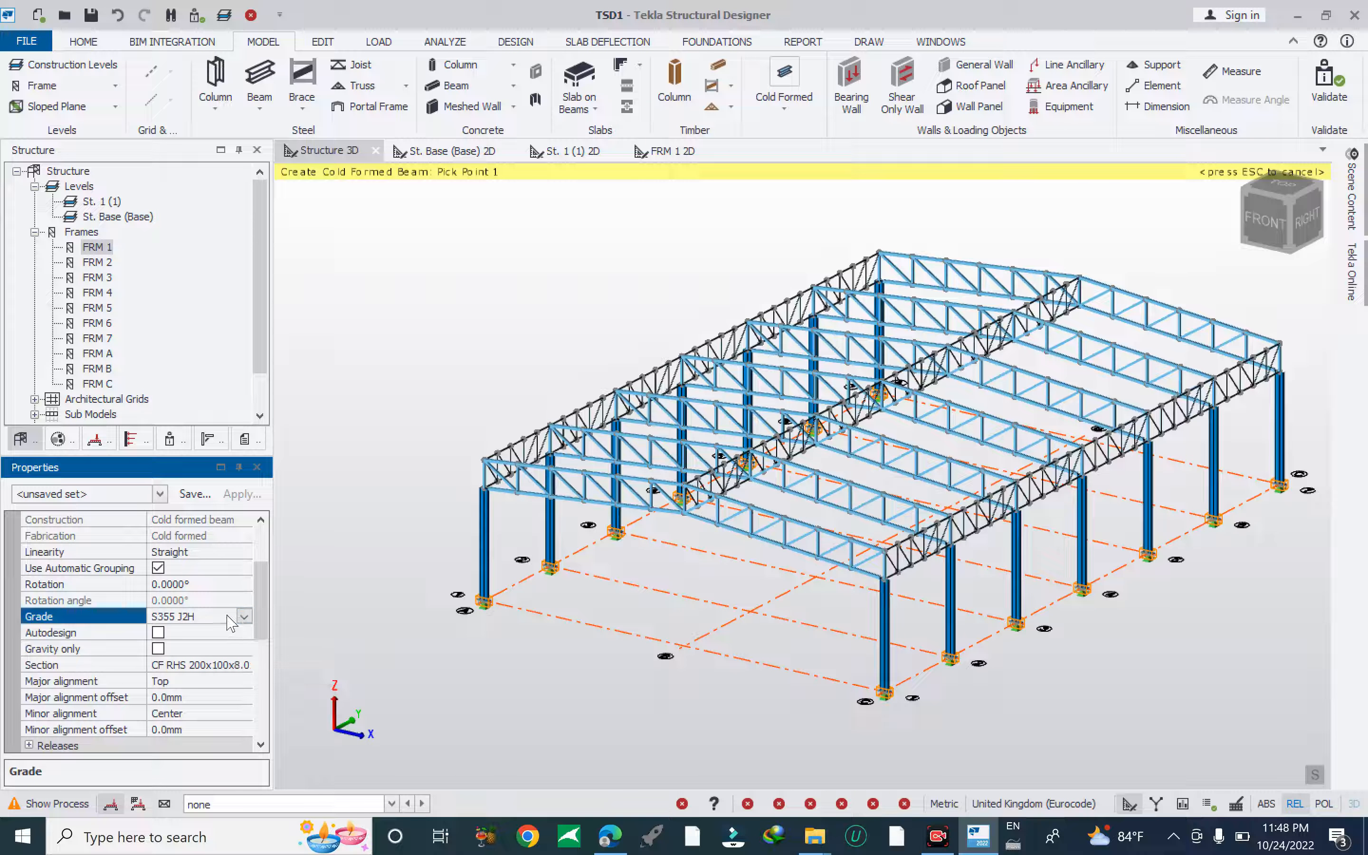
{"action": "left_click", "coordinate": [159, 632]}
{"action": "left_click", "coordinate": [231, 616]}
{"action": "left_click", "coordinate": [243, 616]}
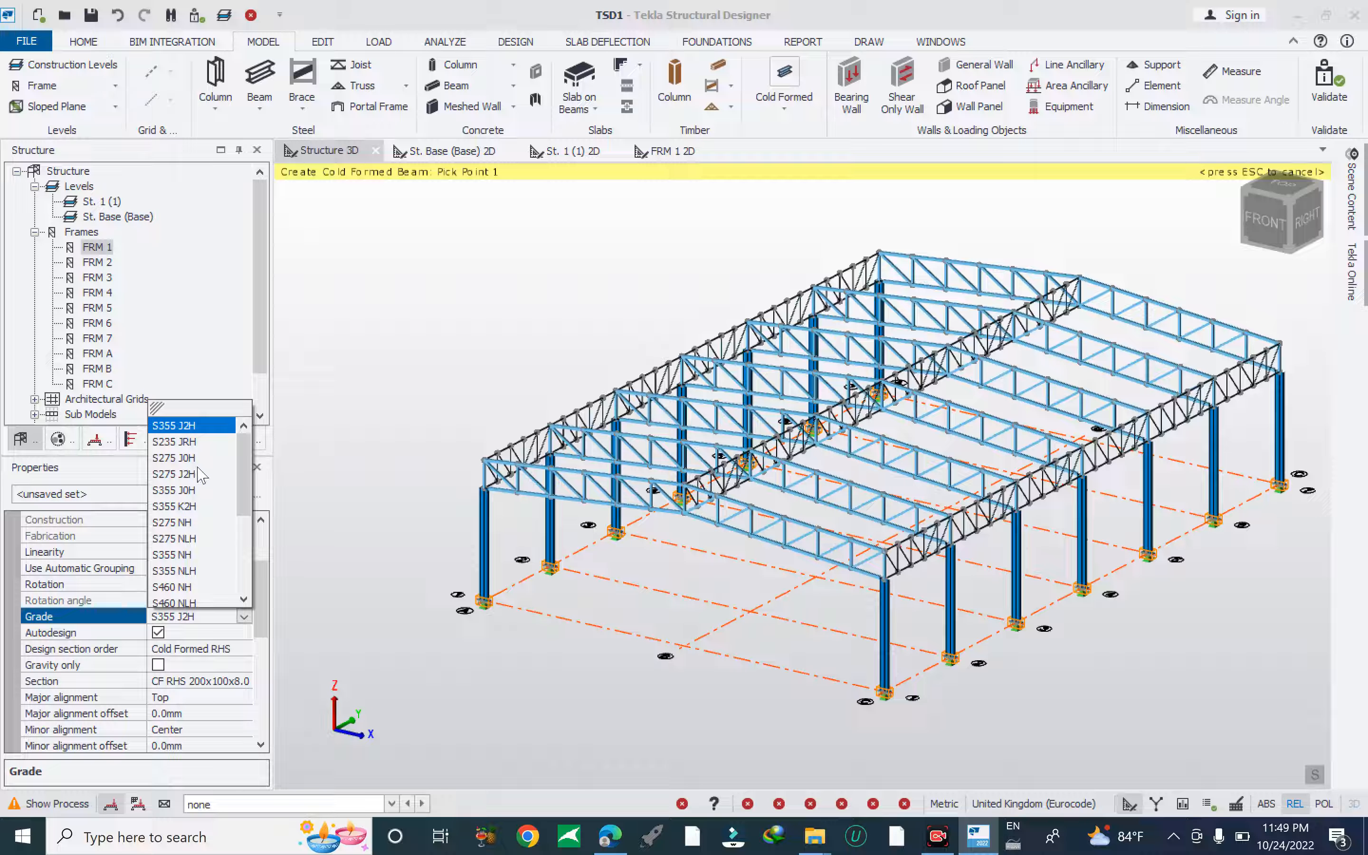
{"action": "scroll", "coordinate": [211, 555], "scroll_direction": "down", "scroll_amount": 1}
{"action": "scroll", "coordinate": [214, 551], "scroll_direction": "up", "scroll_amount": 3}
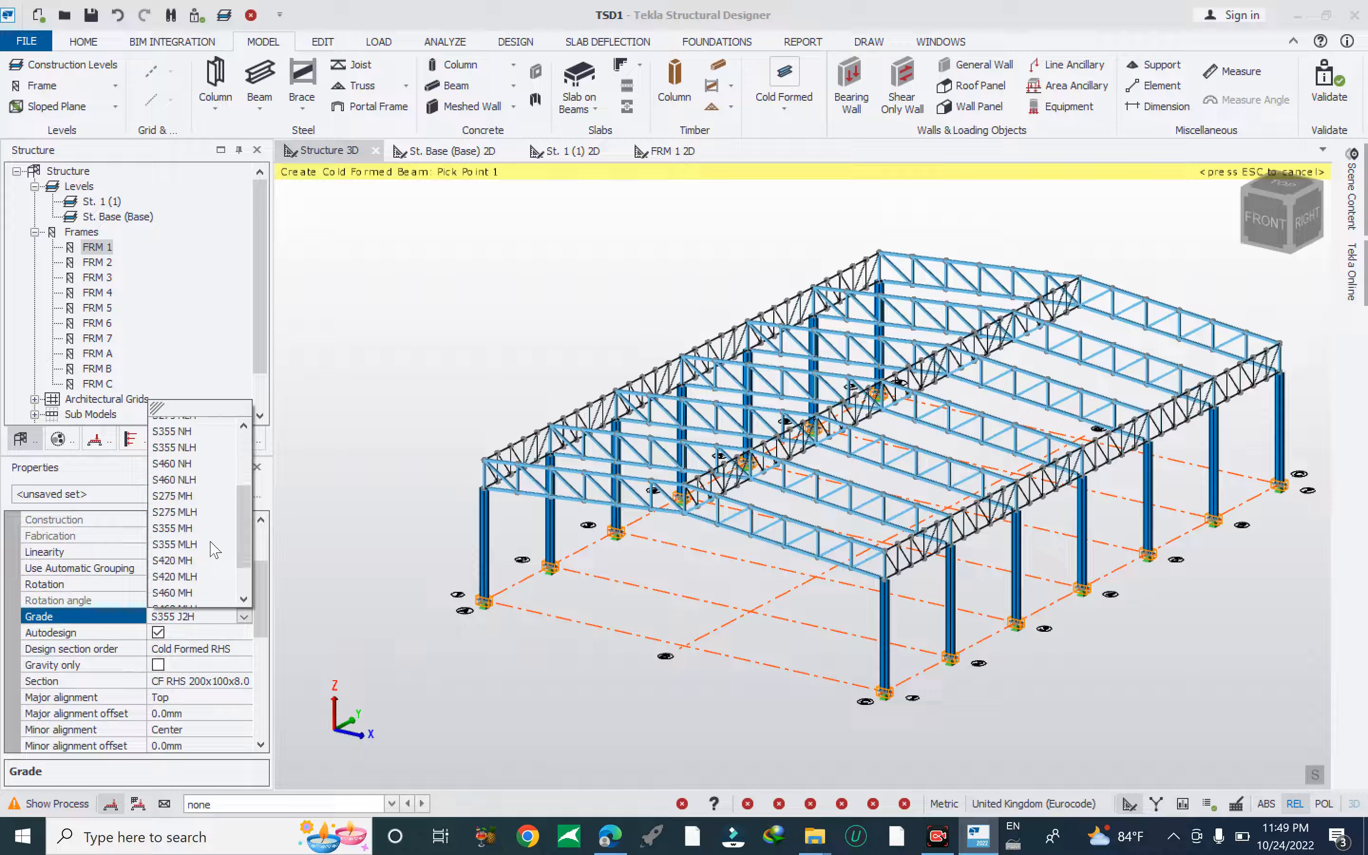
{"action": "left_click", "coordinate": [194, 459]}
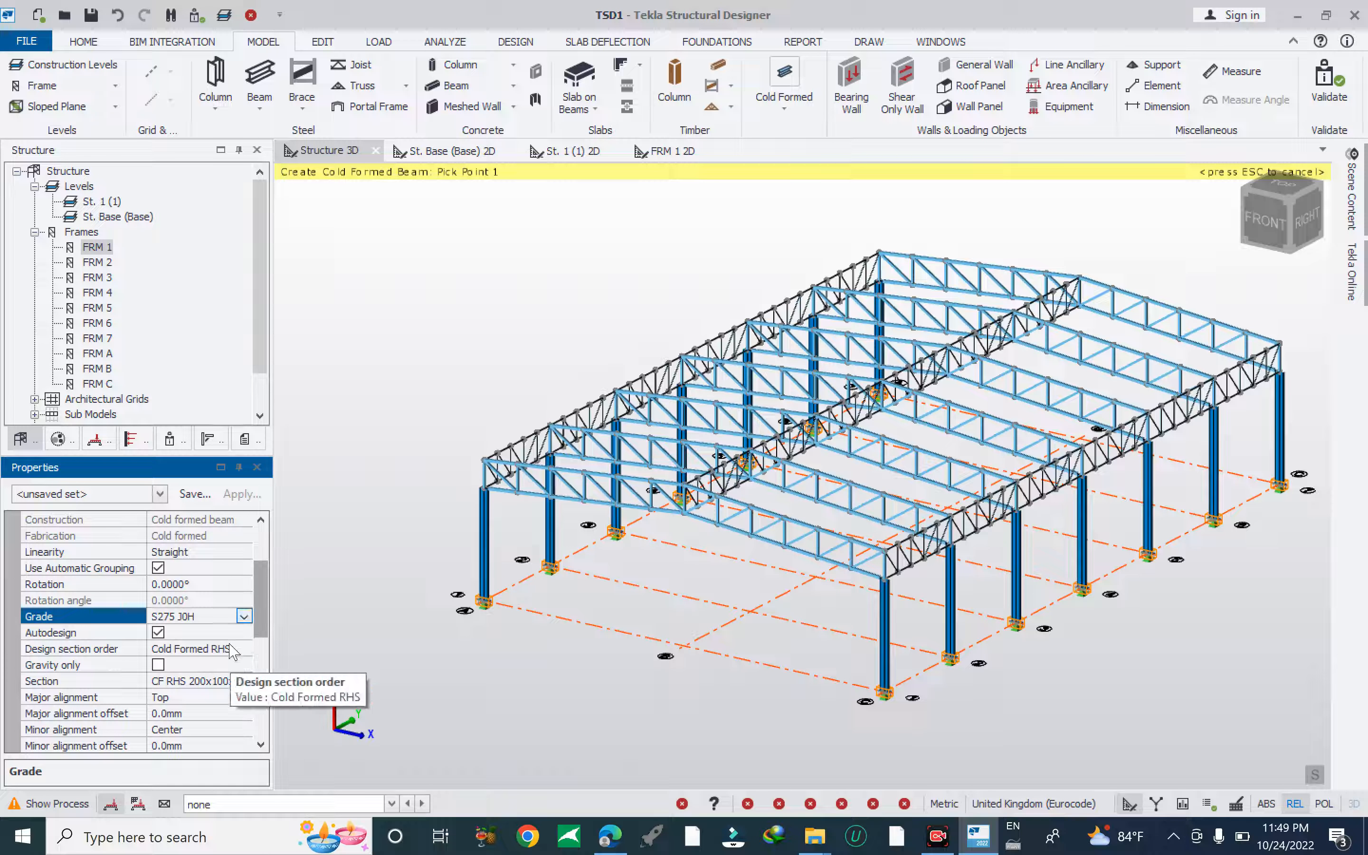
Choose the Cold Formed RHS section 200x100x8.0 for the beam.
{"action": "left_click", "coordinate": [231, 683]}
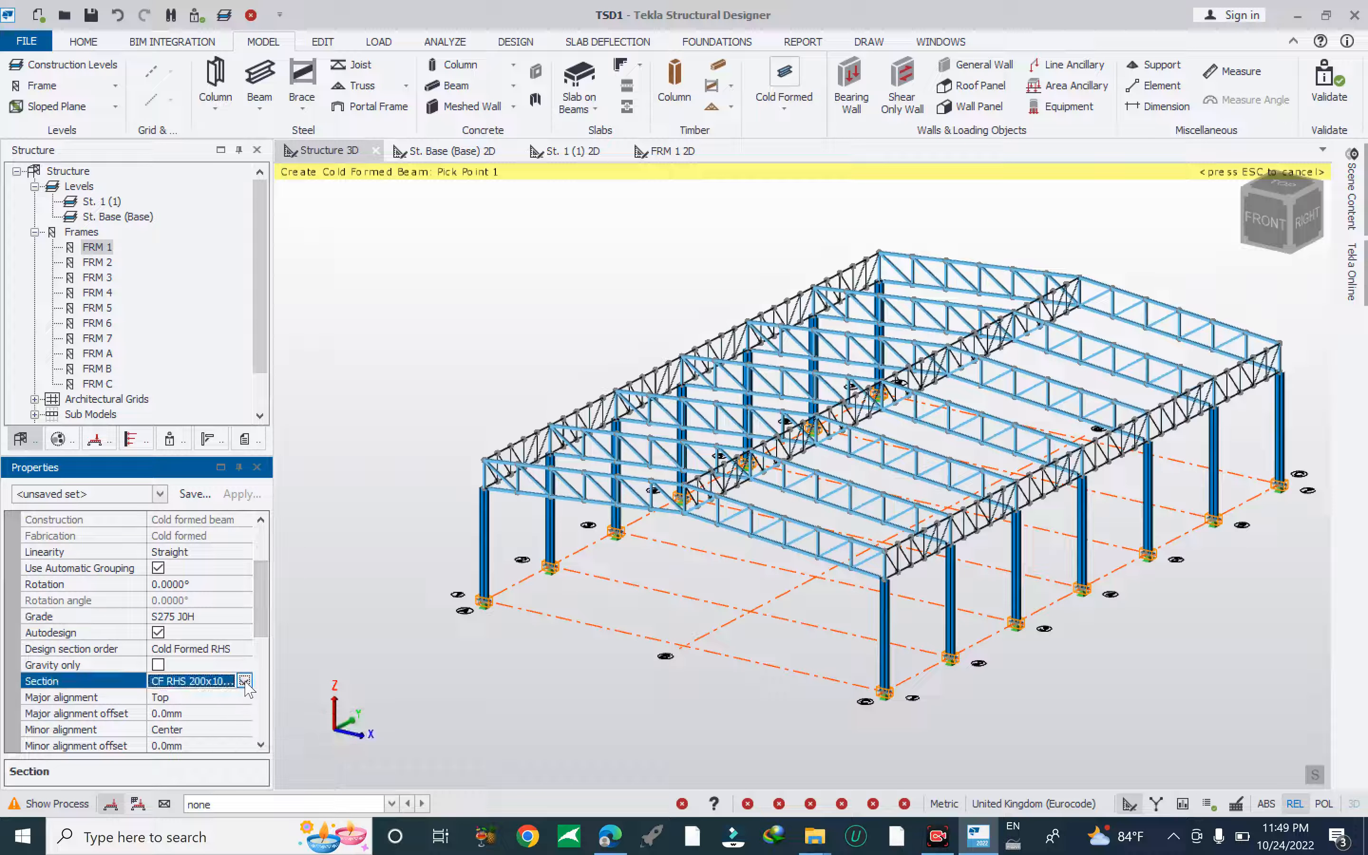
{"action": "left_click", "coordinate": [244, 680]}
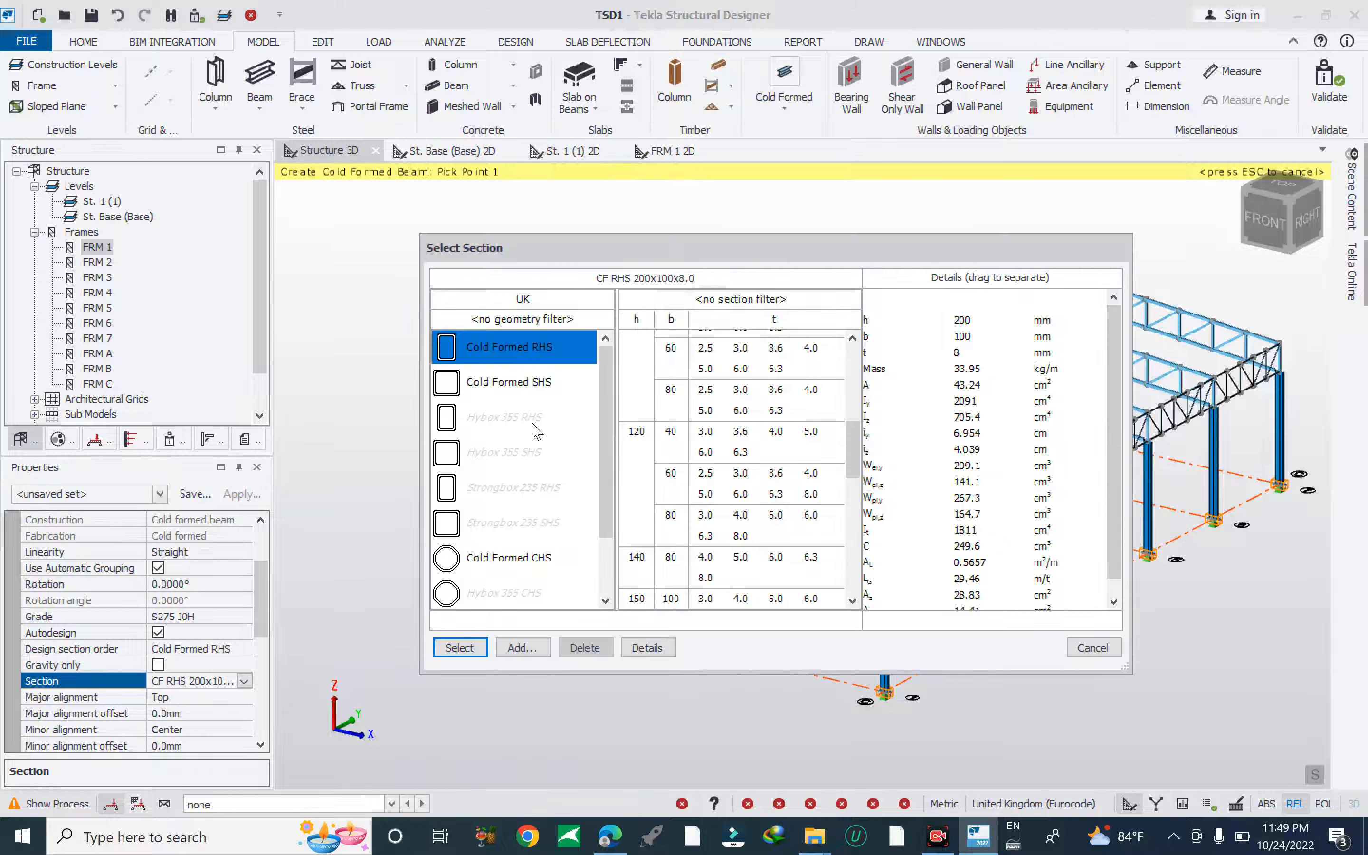
{"action": "scroll", "coordinate": [603, 455], "scroll_direction": "down", "scroll_amount": 2}
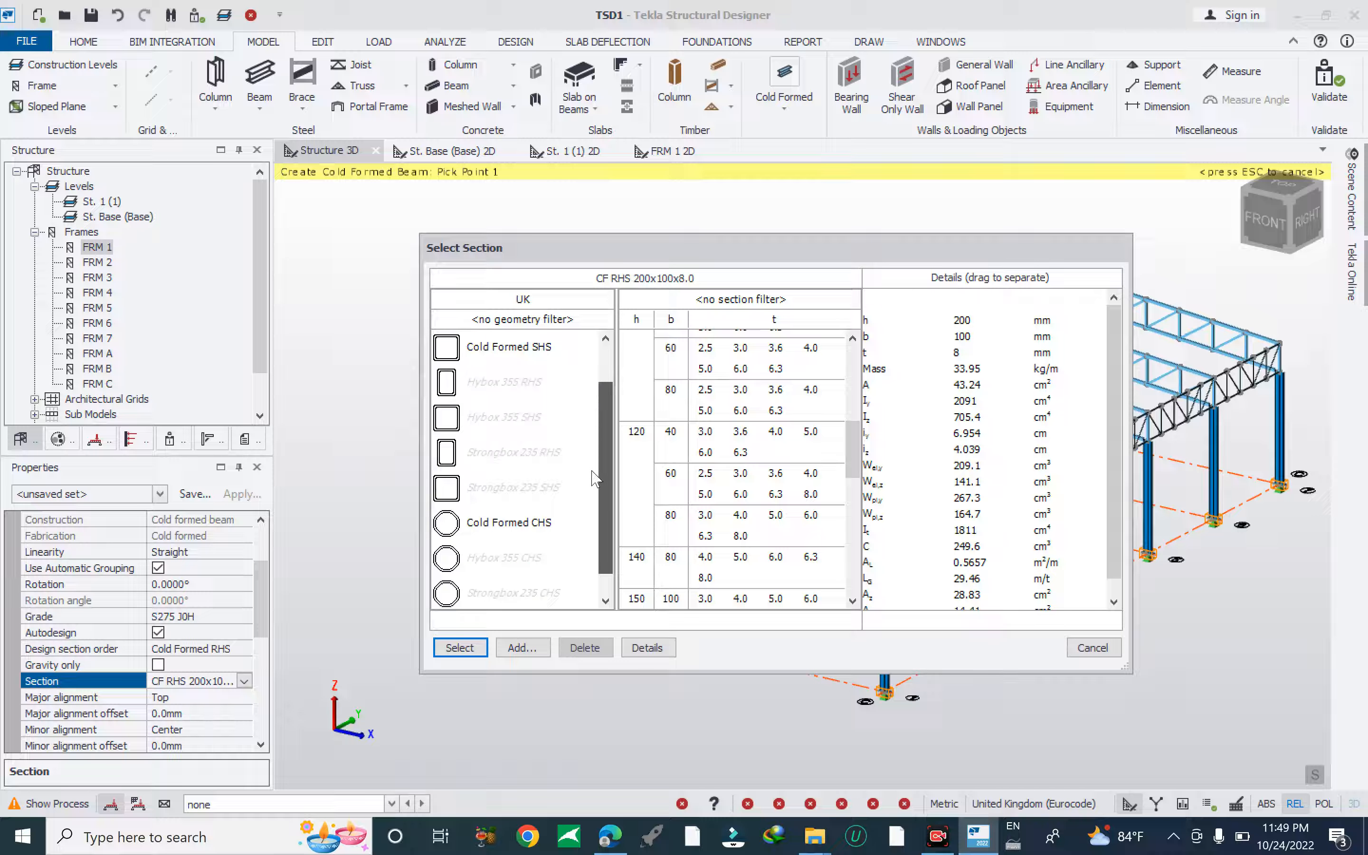
{"action": "scroll", "coordinate": [593, 407], "scroll_direction": "up", "scroll_amount": 2}
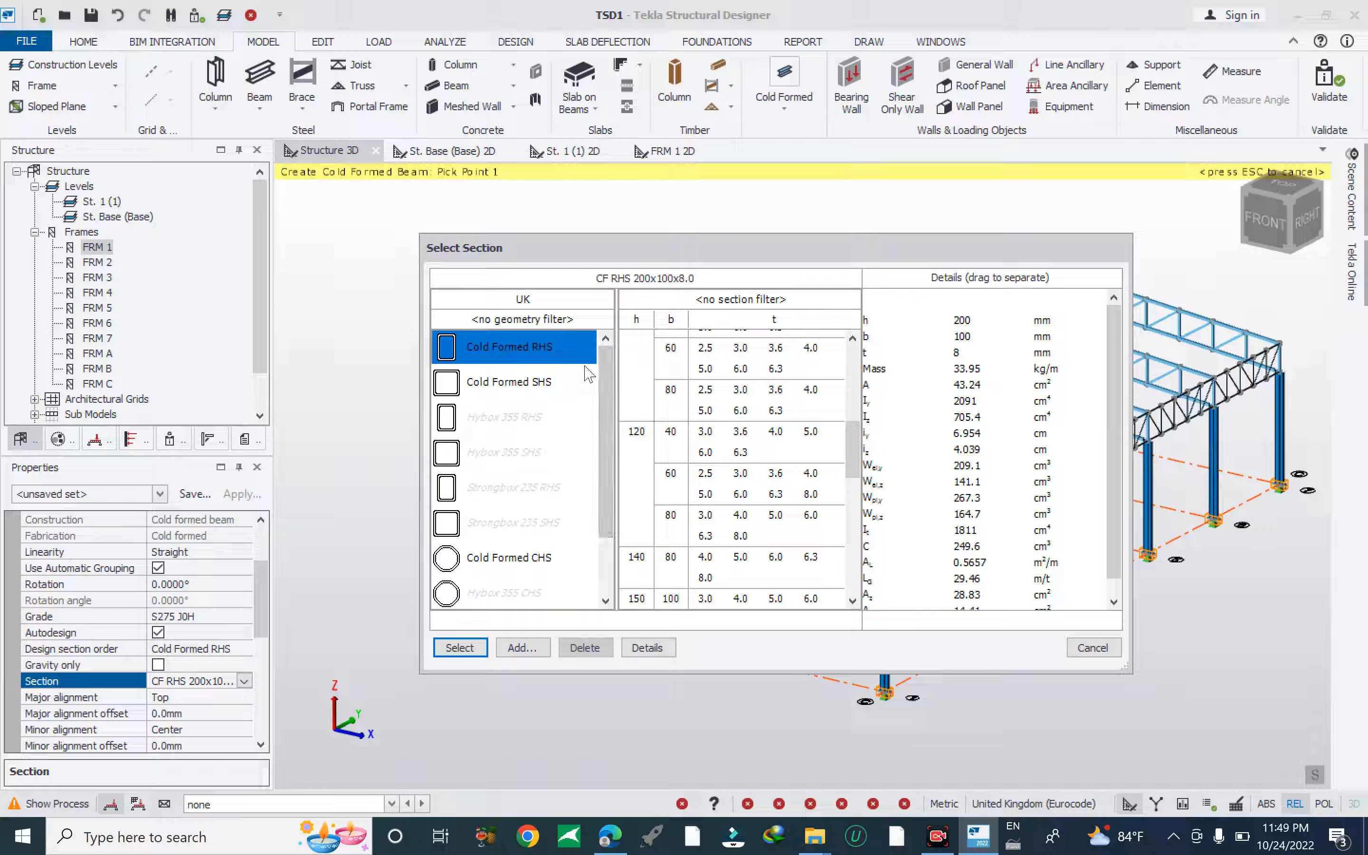
{"action": "left_click", "coordinate": [558, 357]}
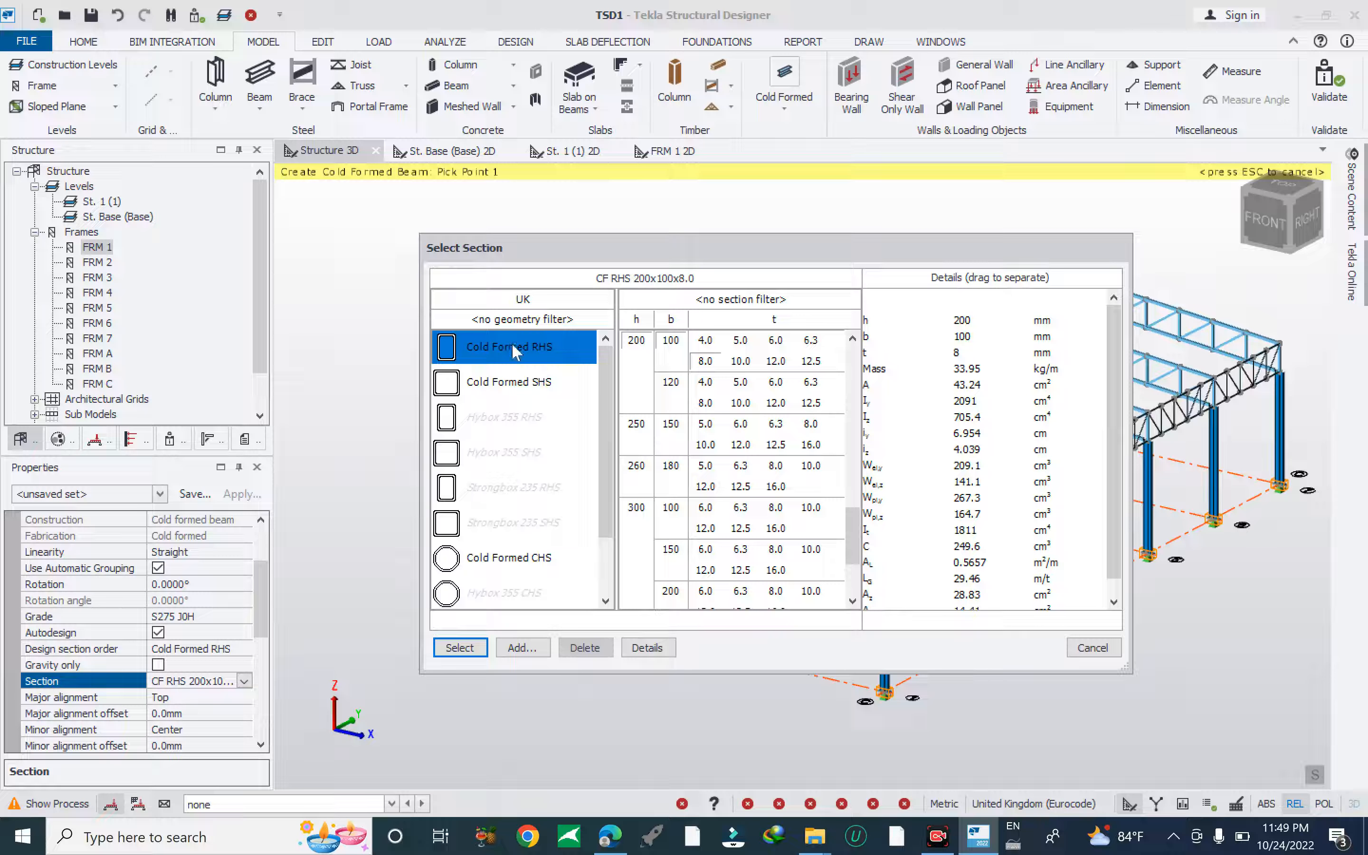
{"action": "left_click_drag", "start_coordinate": [846, 532], "coordinate": [852, 495]}
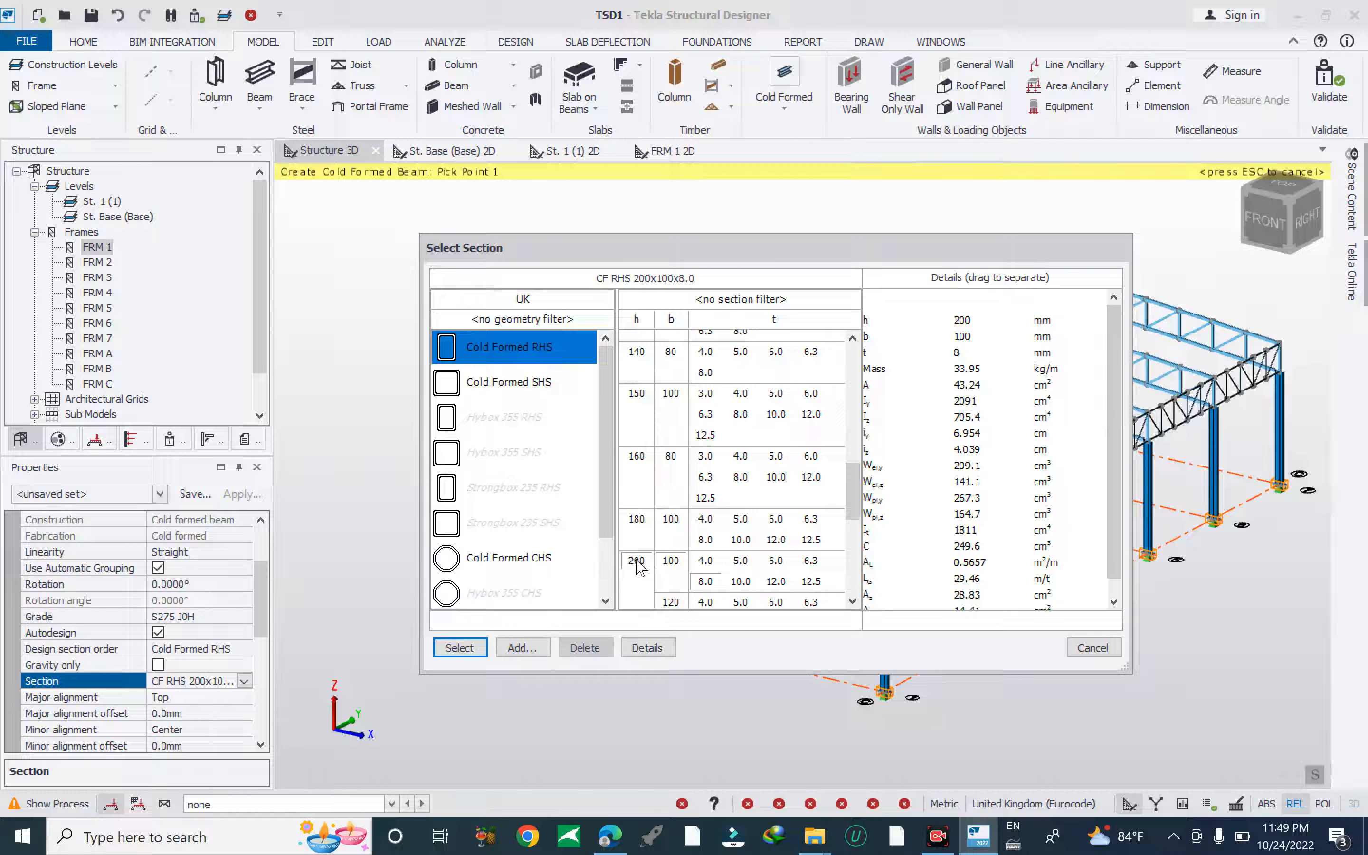
{"action": "left_click", "coordinate": [459, 647]}
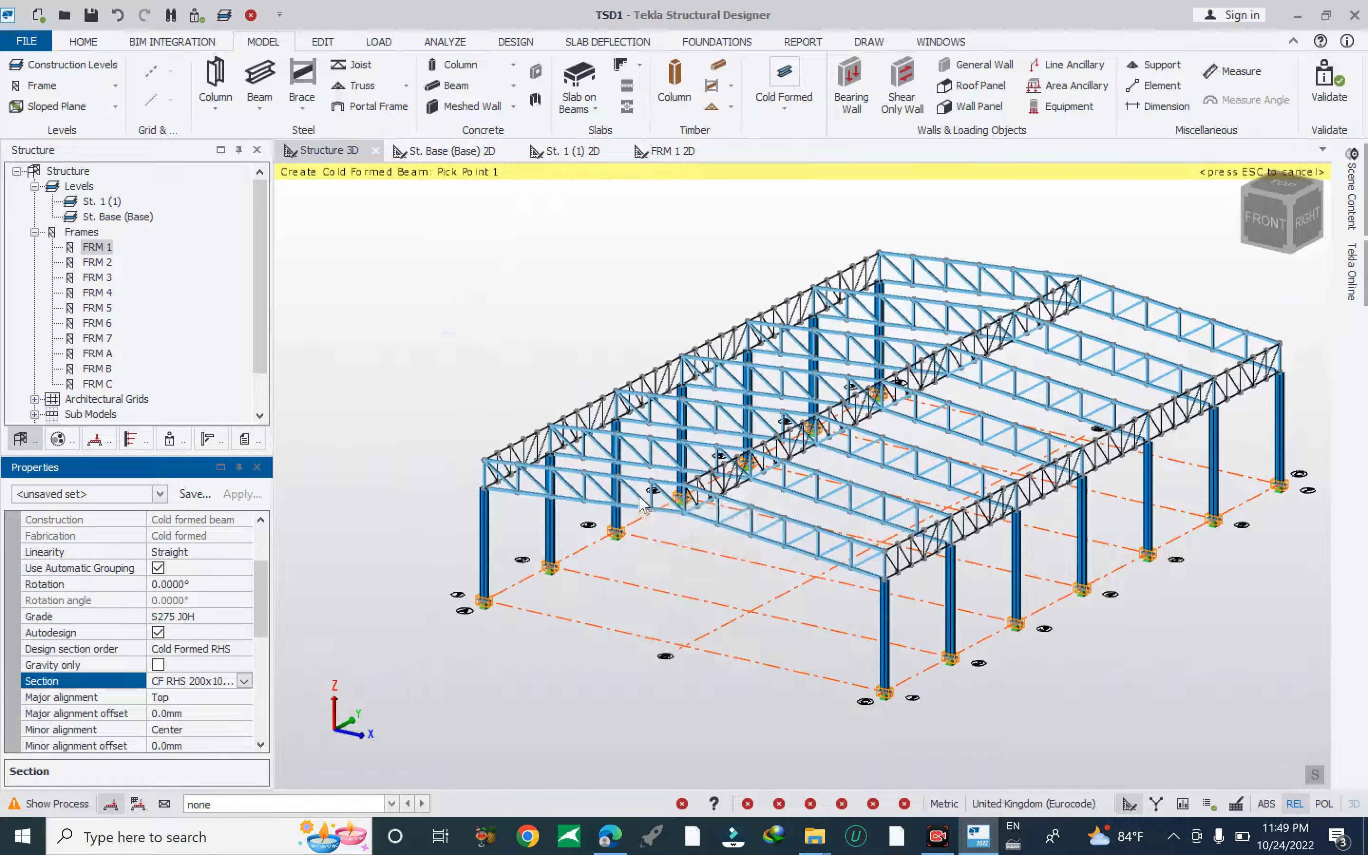
Place a cold formed purlin from the first frame's top chord node at 22.000, 0.000, 7.683 m to the matching node on the second frame.
{"action": "scroll", "coordinate": [728, 568], "scroll_direction": "up", "scroll_amount": 5}
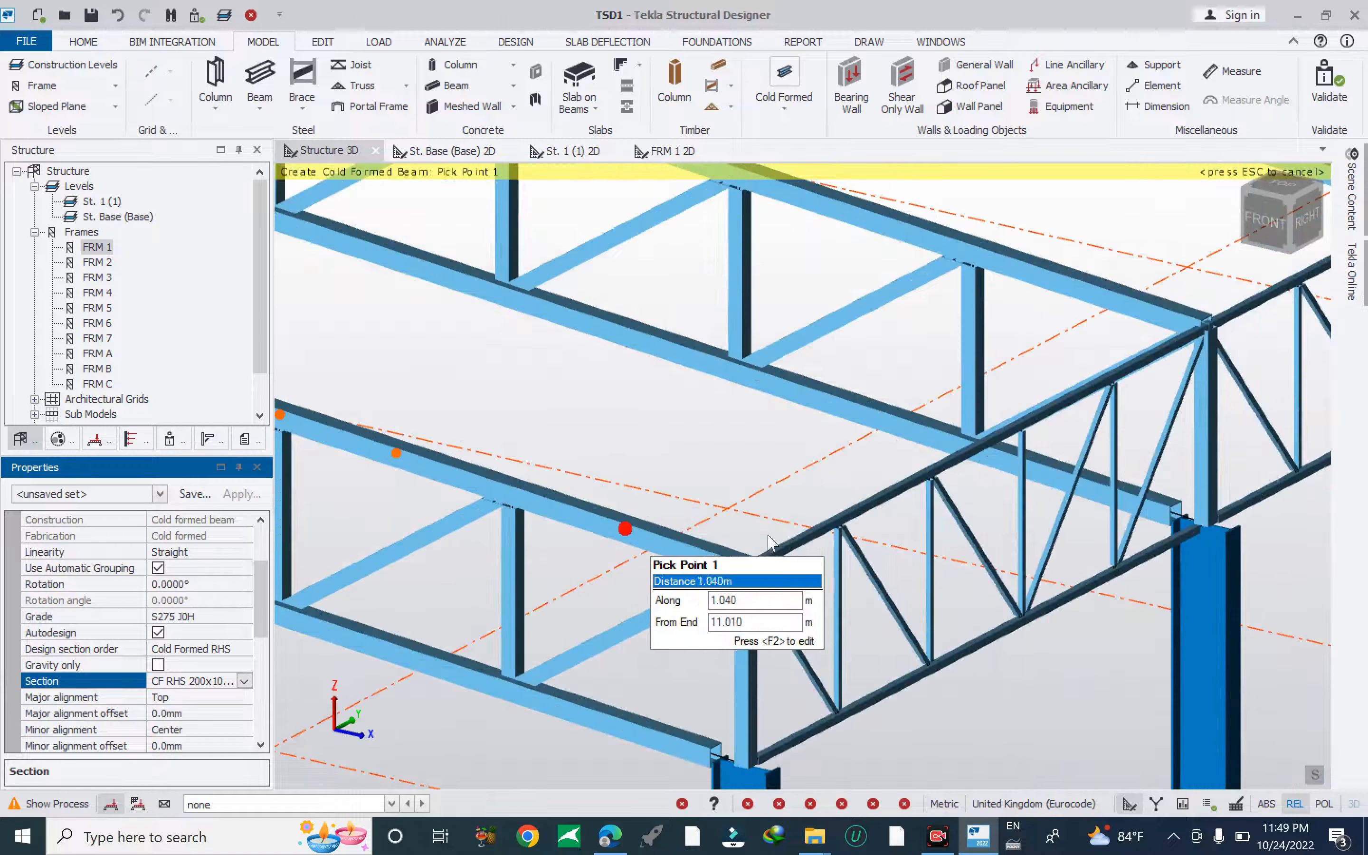
{"action": "scroll", "coordinate": [650, 543], "scroll_direction": "down", "scroll_amount": 5}
{"action": "scroll", "coordinate": [593, 512], "scroll_direction": "down", "scroll_amount": 5}
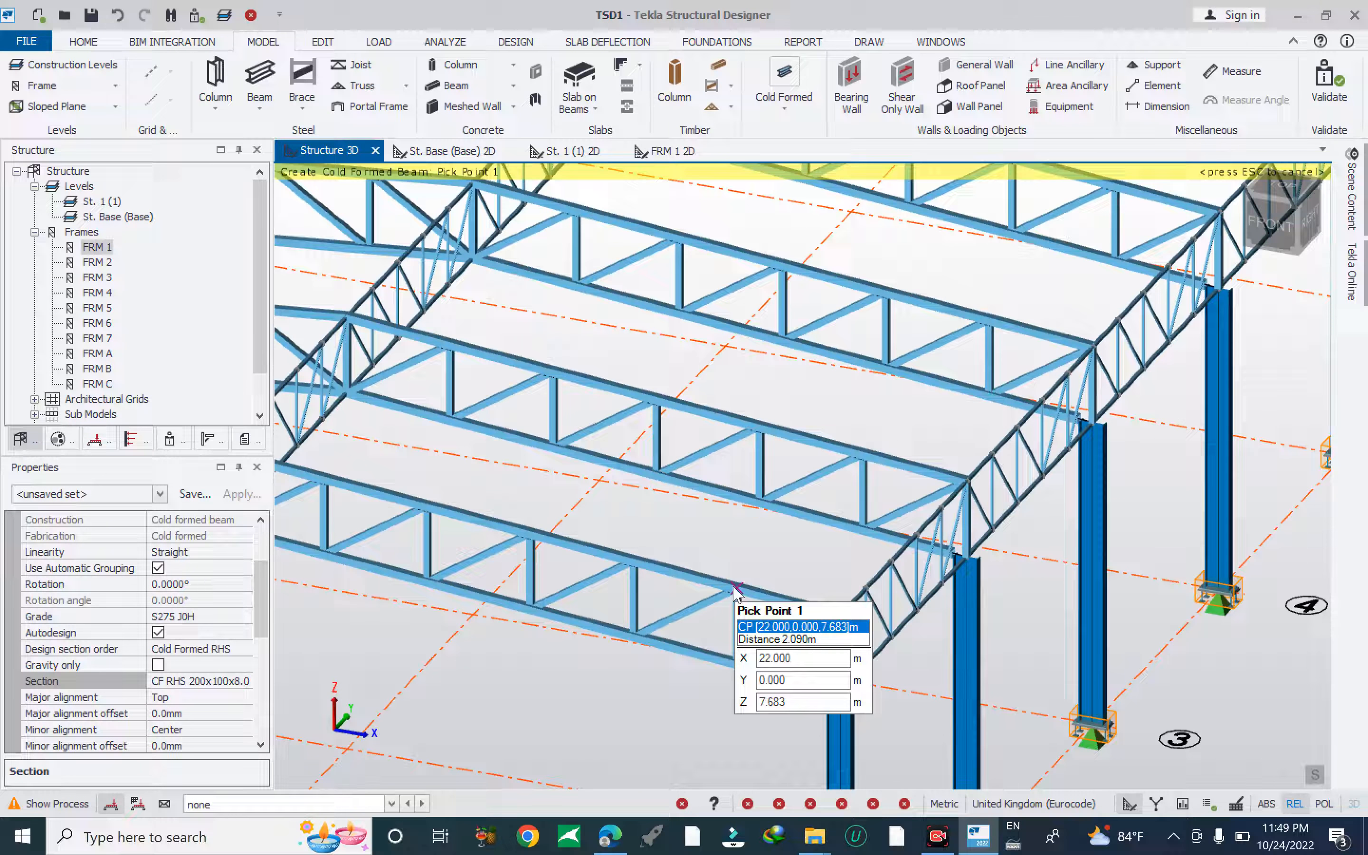
{"action": "left_click", "coordinate": [735, 588]}
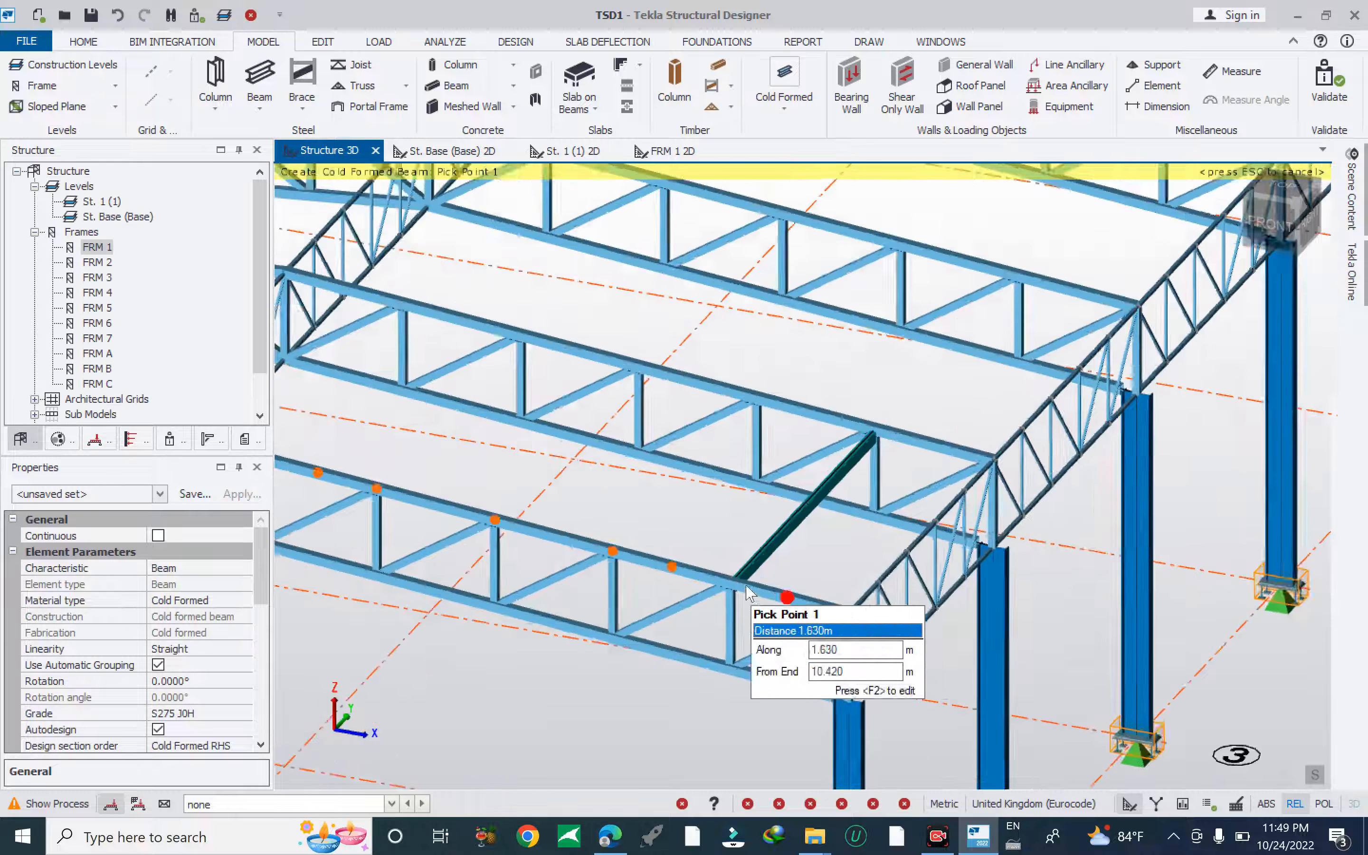
Add a second purlin from the top chord node at 20.000, 0.000, 7.867 m to the matching node on the second frame.
{"action": "scroll", "coordinate": [727, 568], "scroll_direction": "up", "scroll_amount": 6}
{"action": "scroll", "coordinate": [706, 588], "scroll_direction": "down", "scroll_amount": 6}
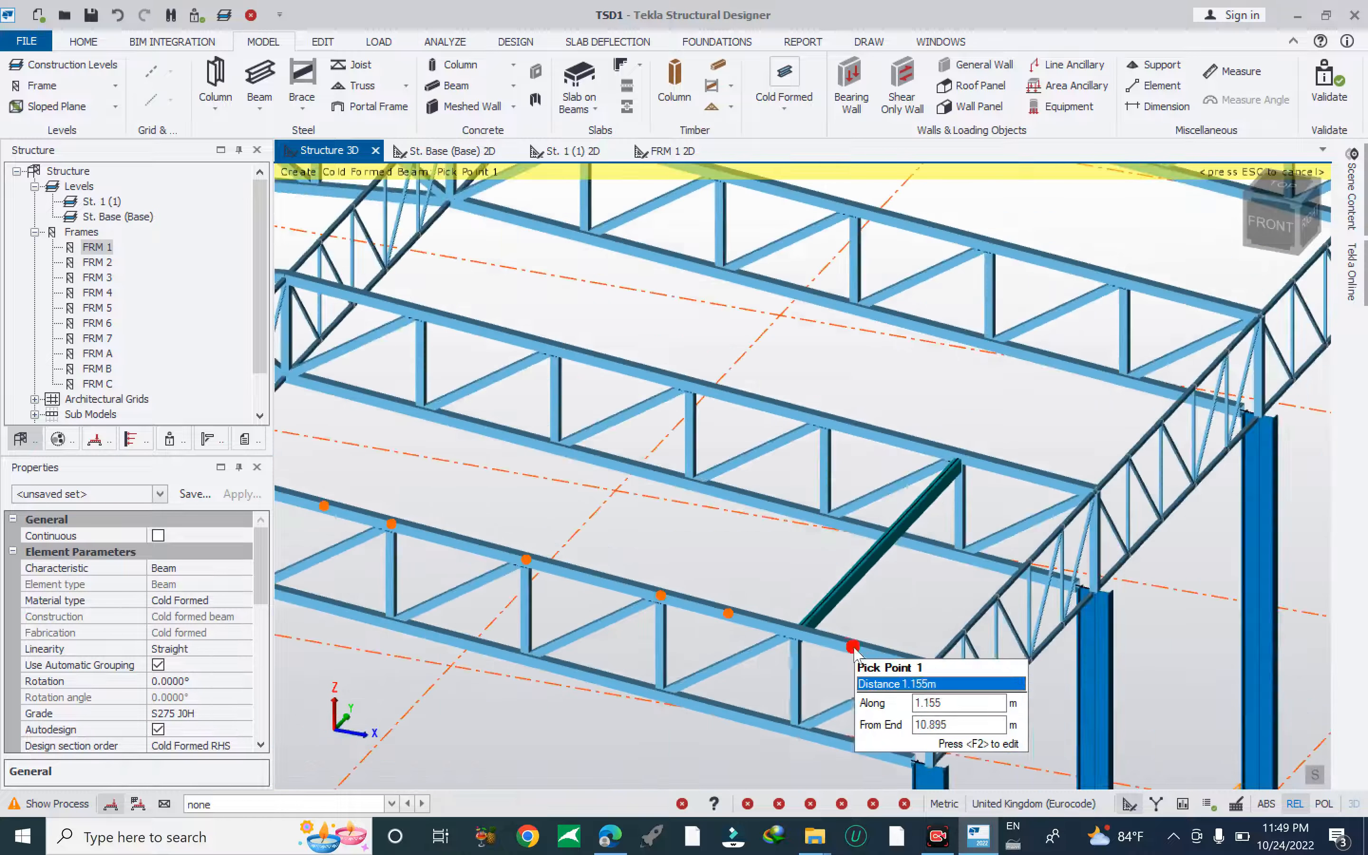
{"action": "left_click", "coordinate": [662, 604]}
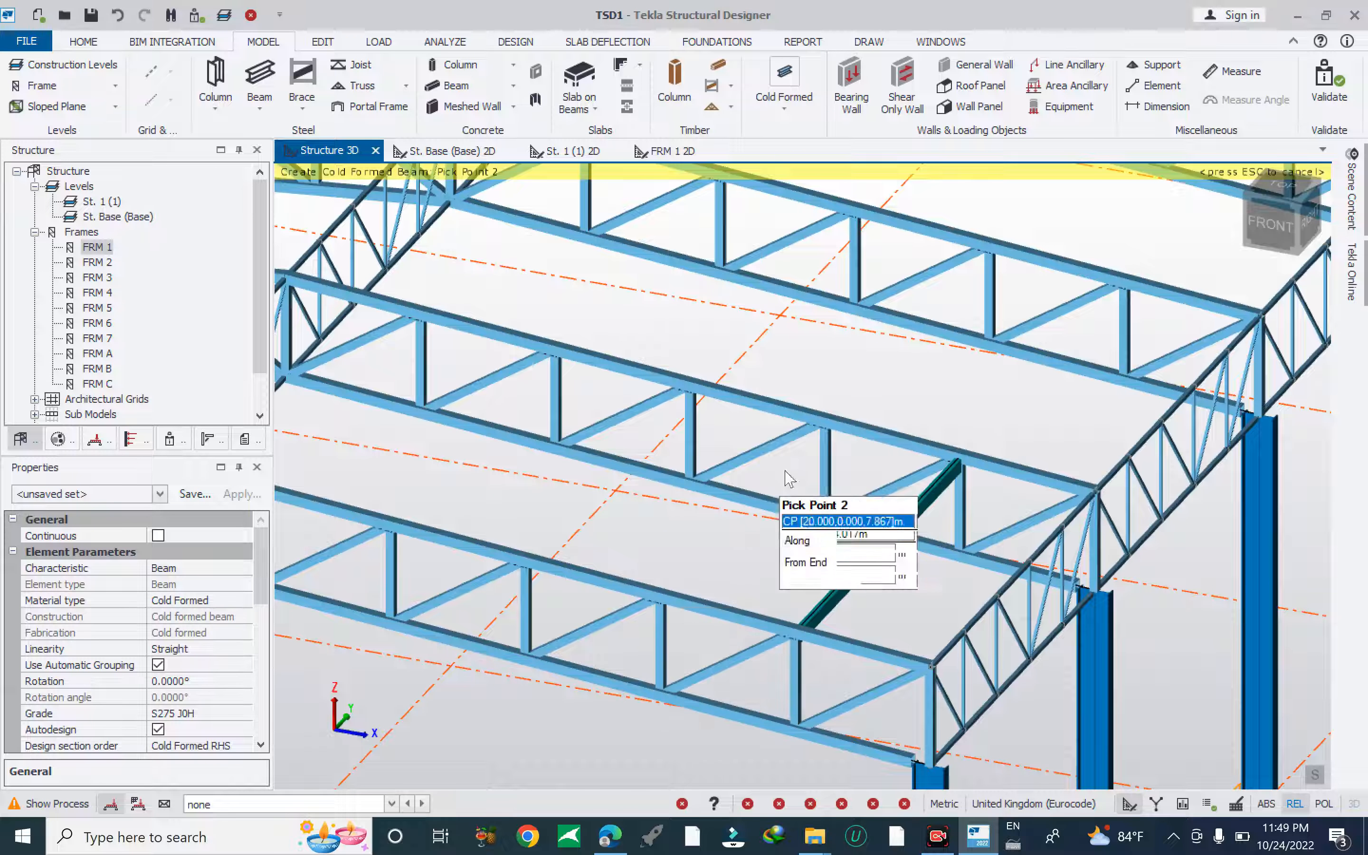
{"action": "left_click", "coordinate": [823, 423]}
Add three more purlins across the first bay at successive top chord nodes towards the ridge, from X 18.000 m to X 14.000 m.
{"action": "scroll", "coordinate": [770, 620], "scroll_direction": "up", "scroll_amount": 3}
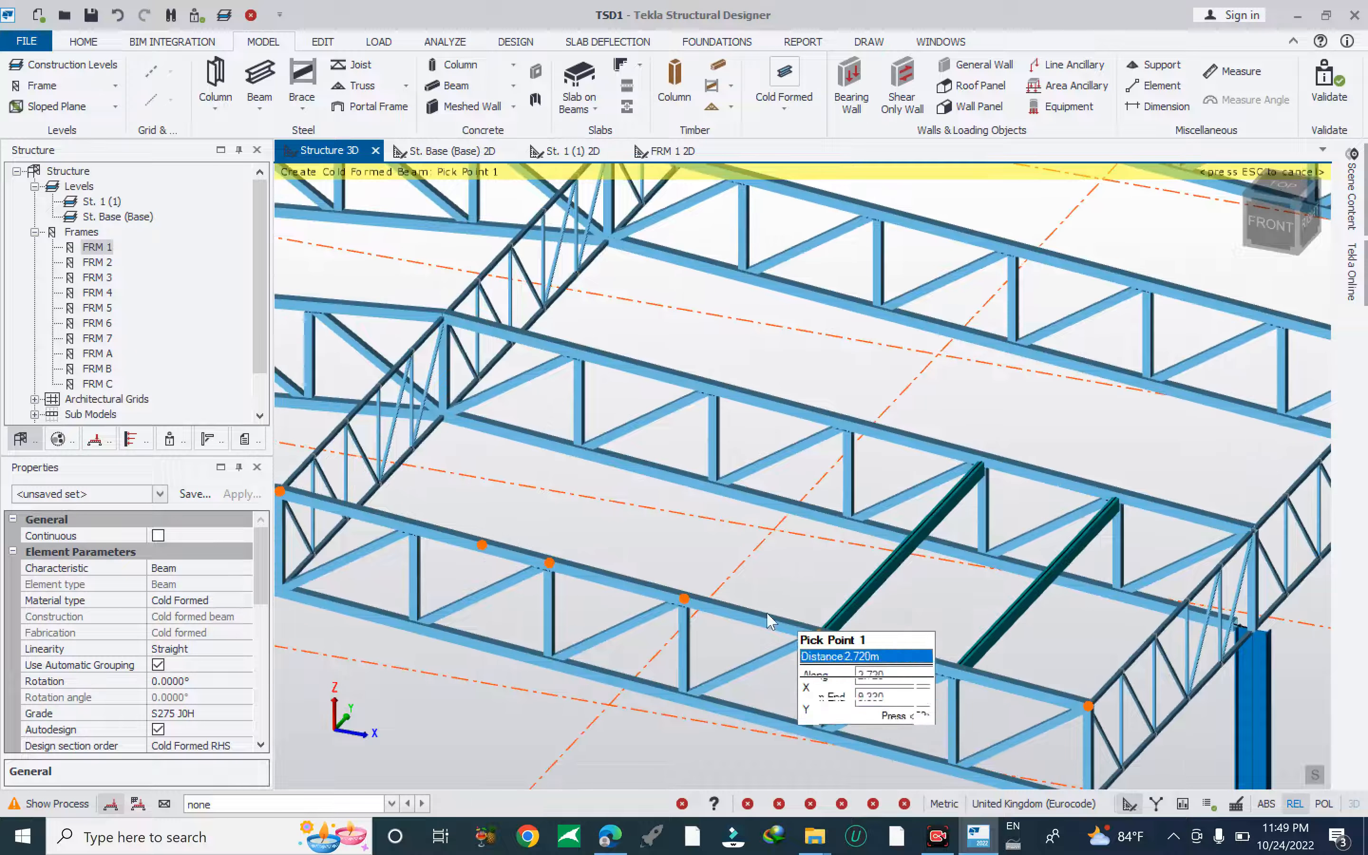
{"action": "left_click", "coordinate": [685, 598]}
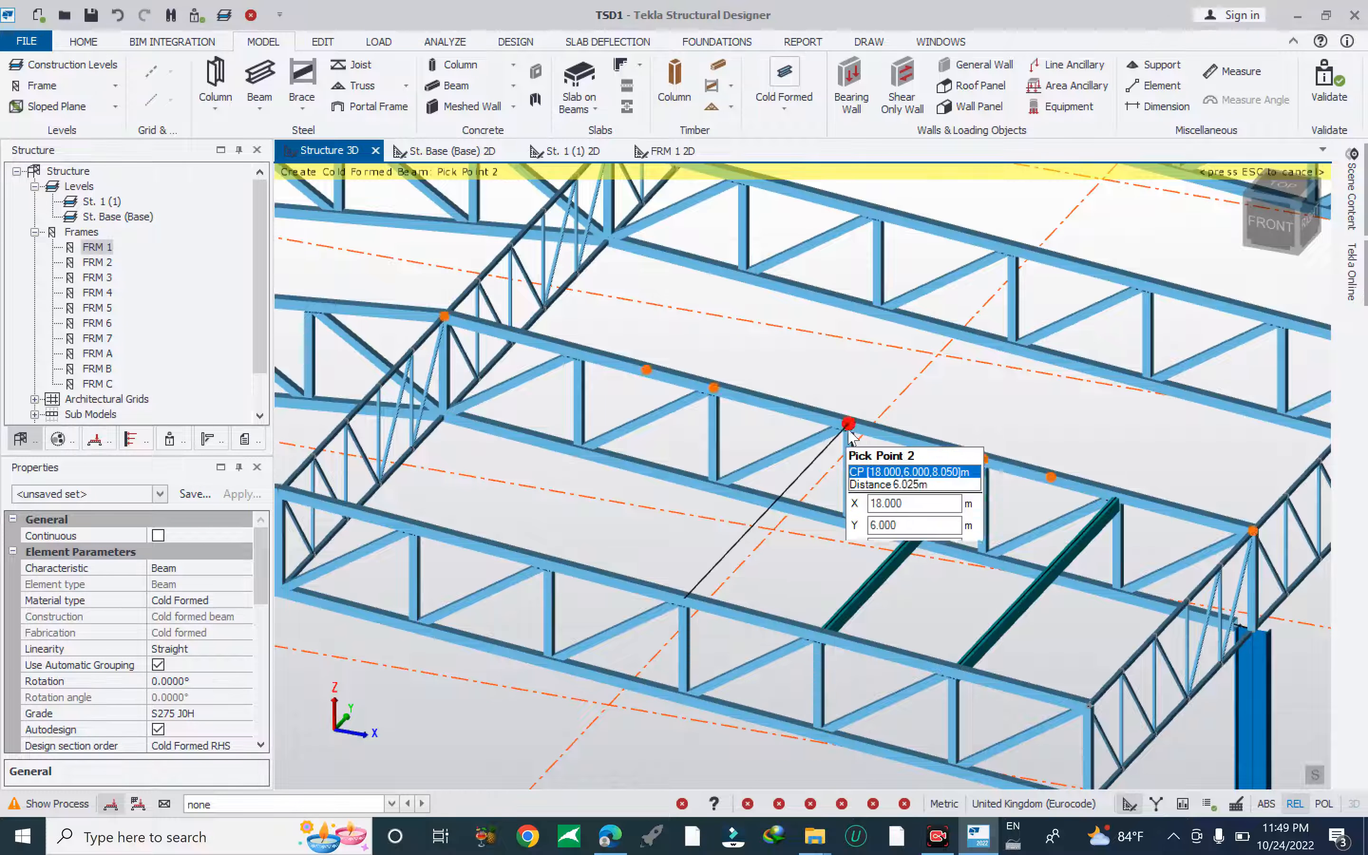
{"action": "left_click", "coordinate": [848, 425]}
{"action": "left_click", "coordinate": [568, 555]}
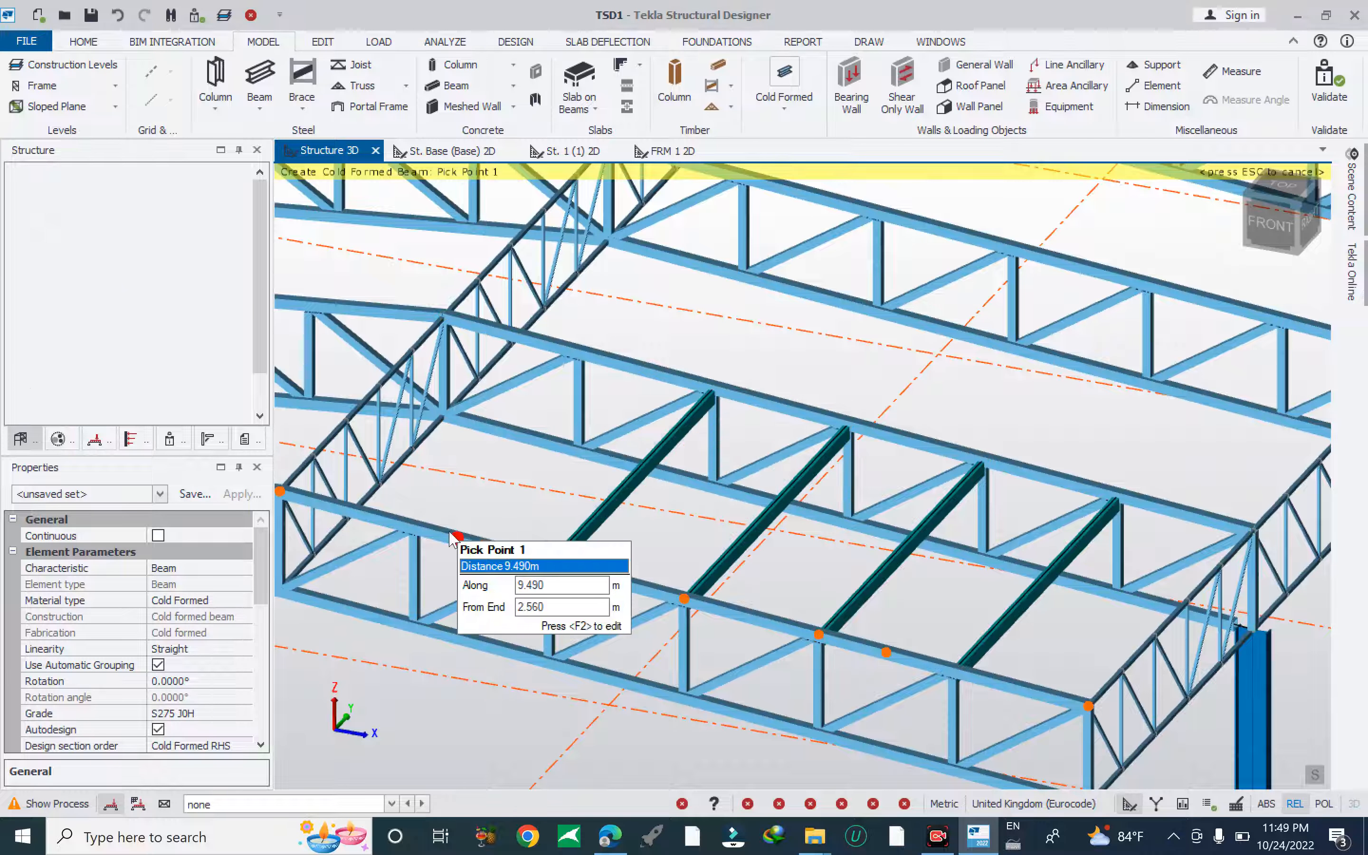
{"action": "left_click", "coordinate": [415, 532]}
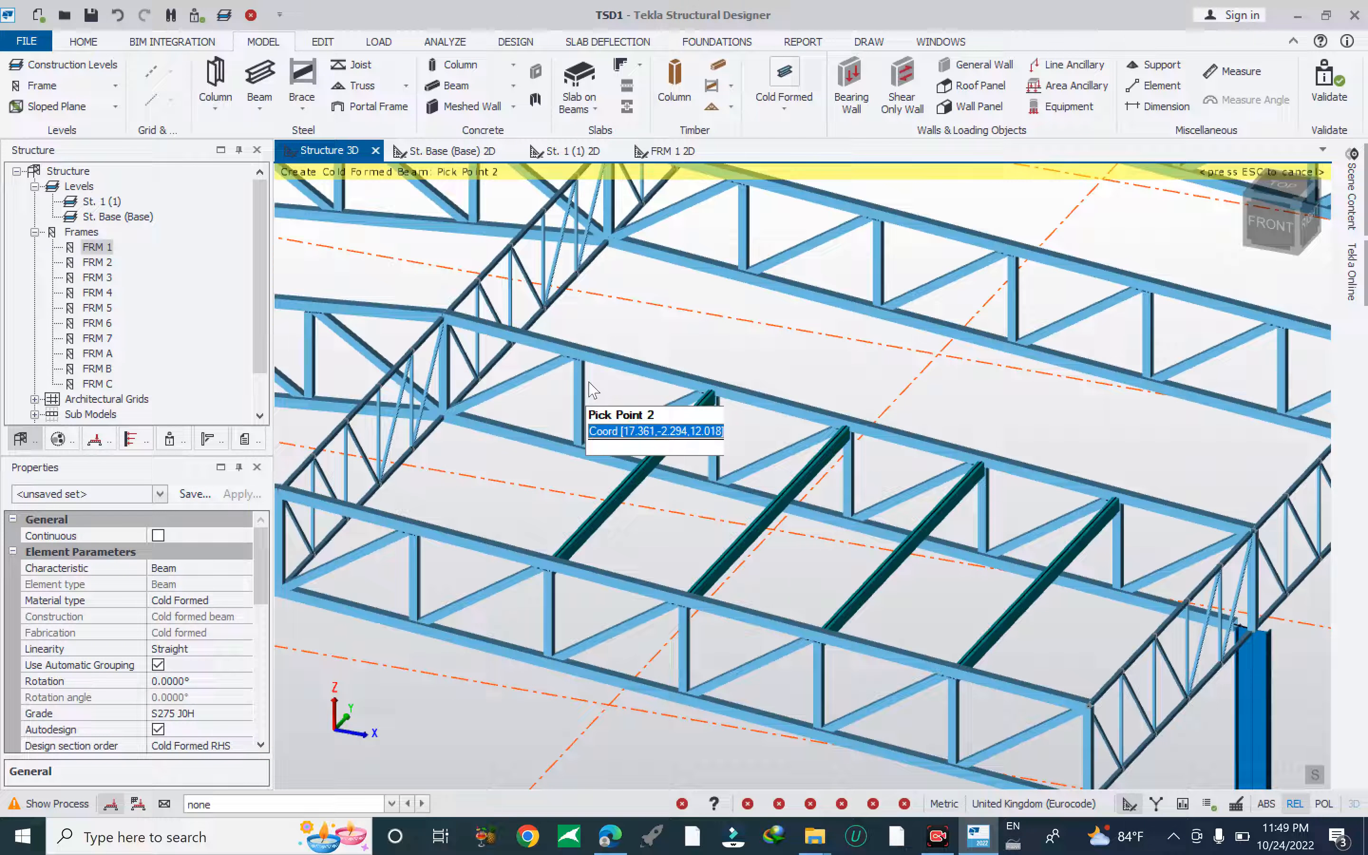
{"action": "left_click", "coordinate": [579, 353]}
{"action": "scroll", "coordinate": [662, 501], "scroll_direction": "down", "scroll_amount": 5}
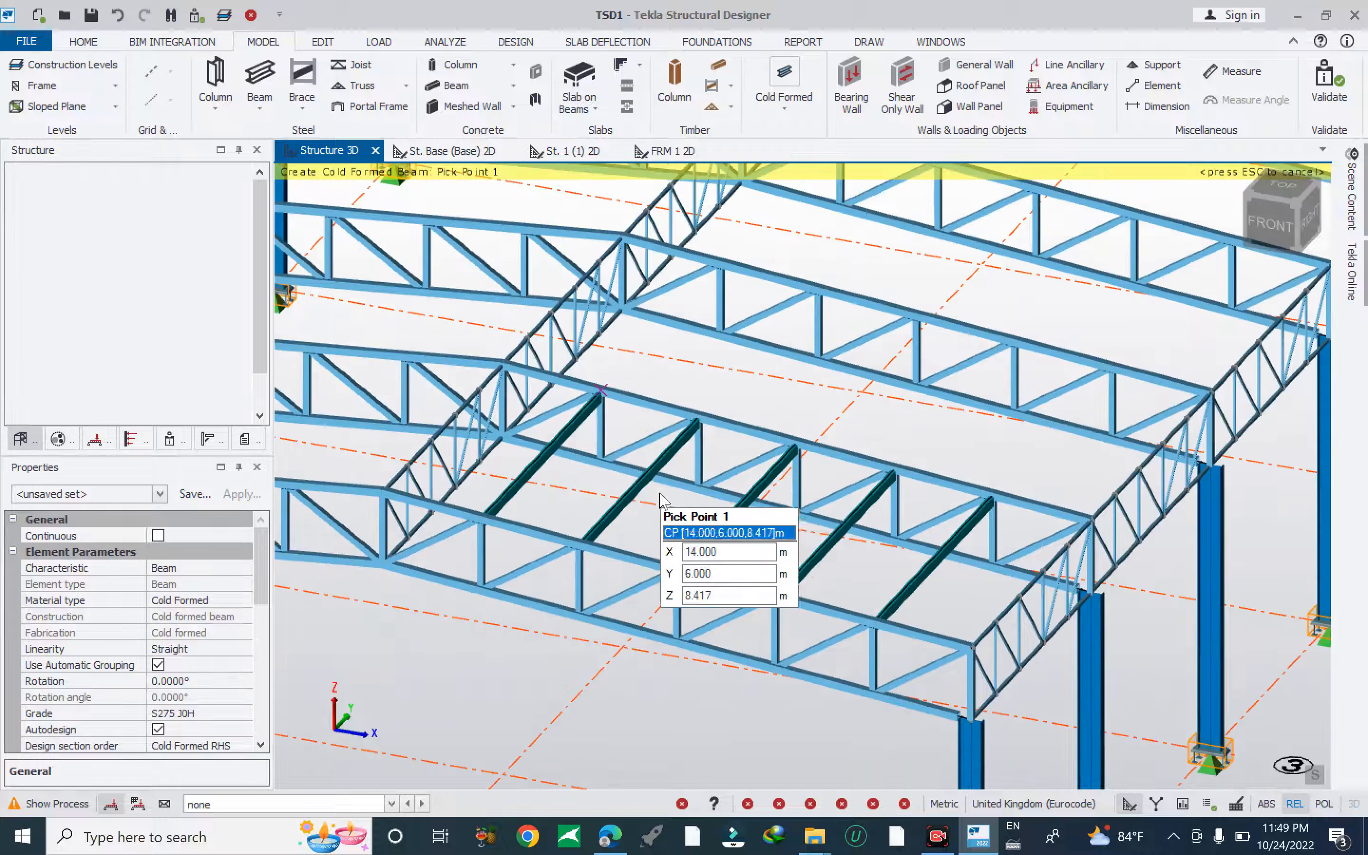
End the beam placement and select the five purlins between grid lines 1 and 2 from the plan view.
{"action": "scroll", "coordinate": [568, 461], "scroll_direction": "up", "scroll_amount": 5}
{"action": "scroll", "coordinate": [672, 448], "scroll_direction": "down", "scroll_amount": 6}
{"action": "right_click_drag", "start_coordinate": [921, 596], "coordinate": [758, 650]}
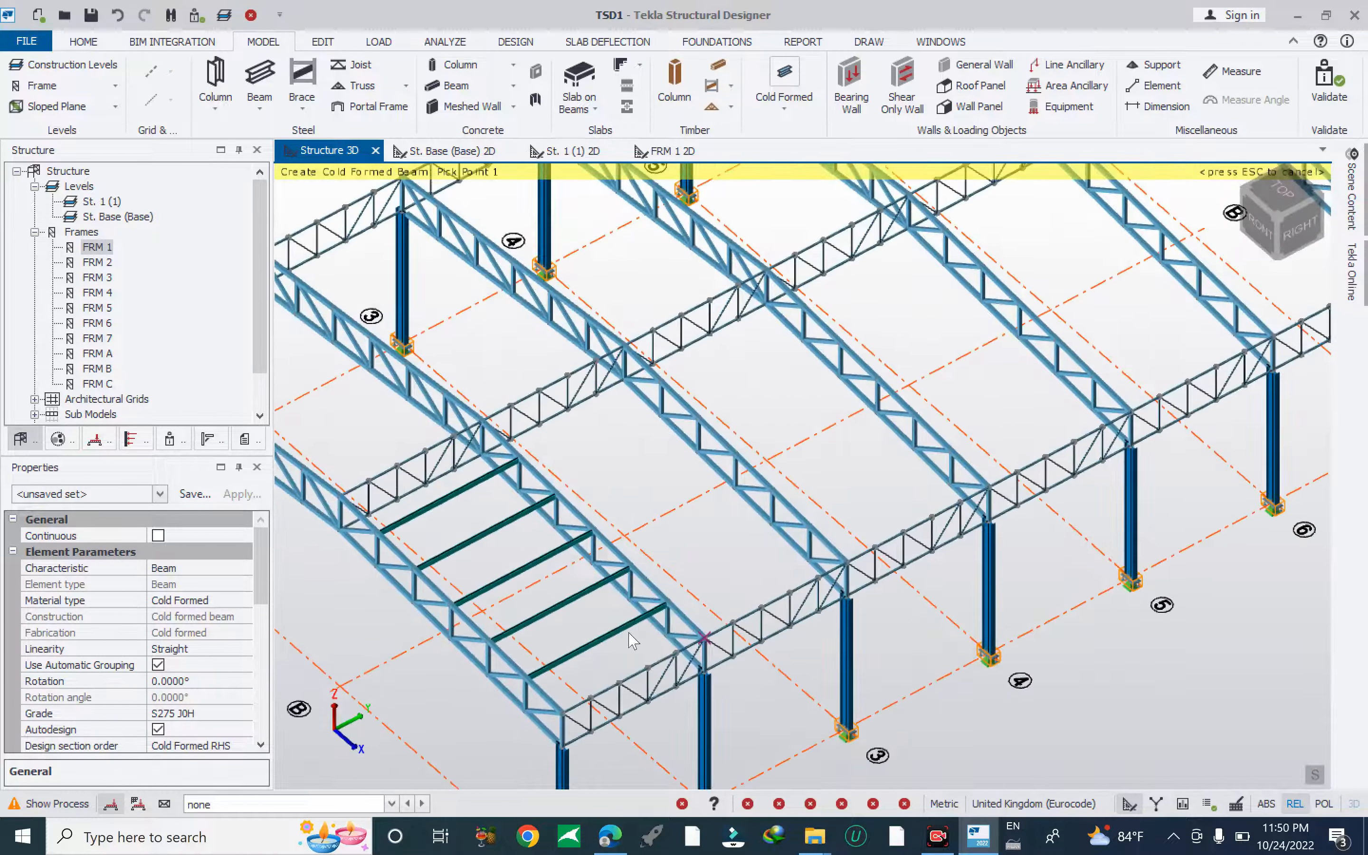
{"action": "key", "text": "Escape"}
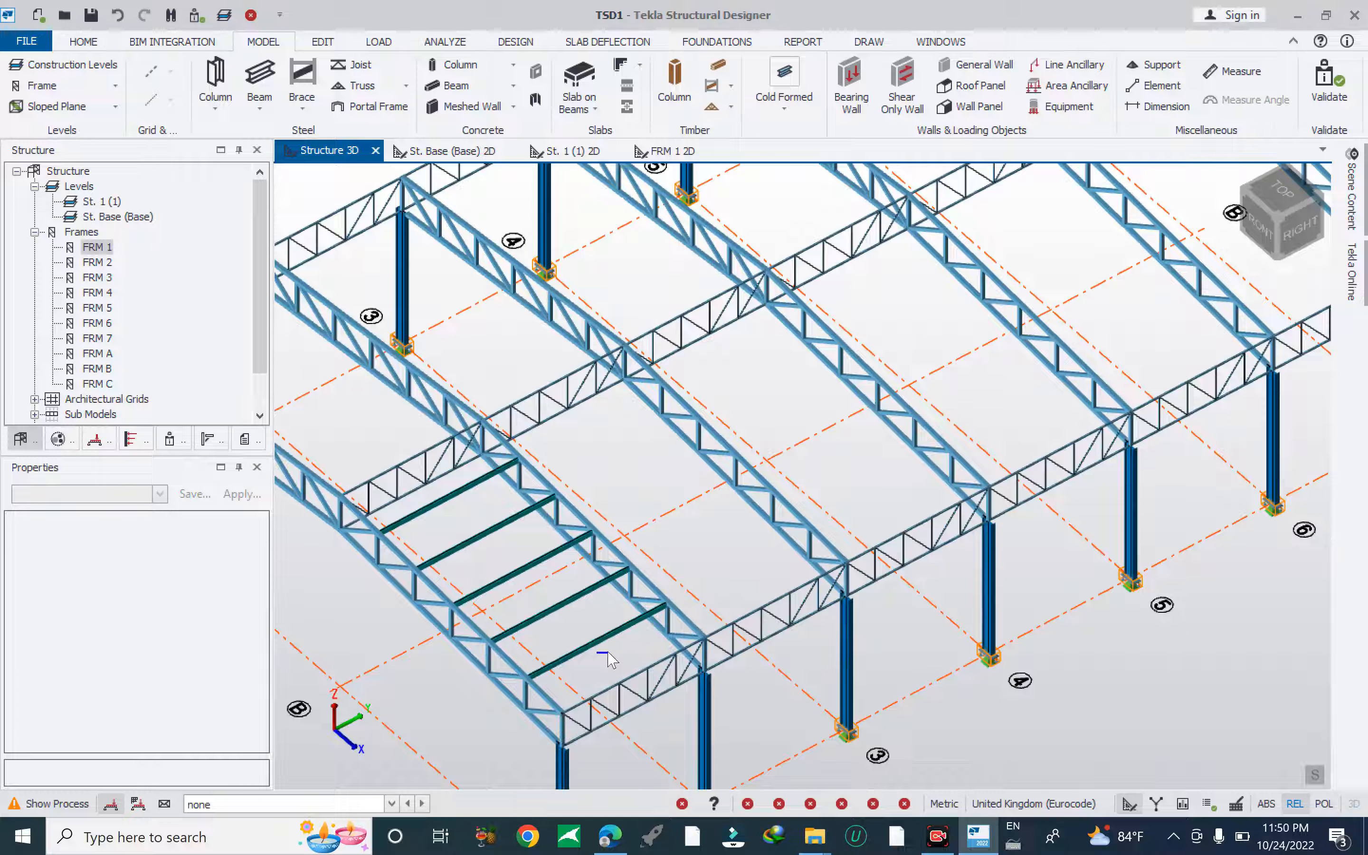
{"action": "left_click", "coordinate": [1258, 208]}
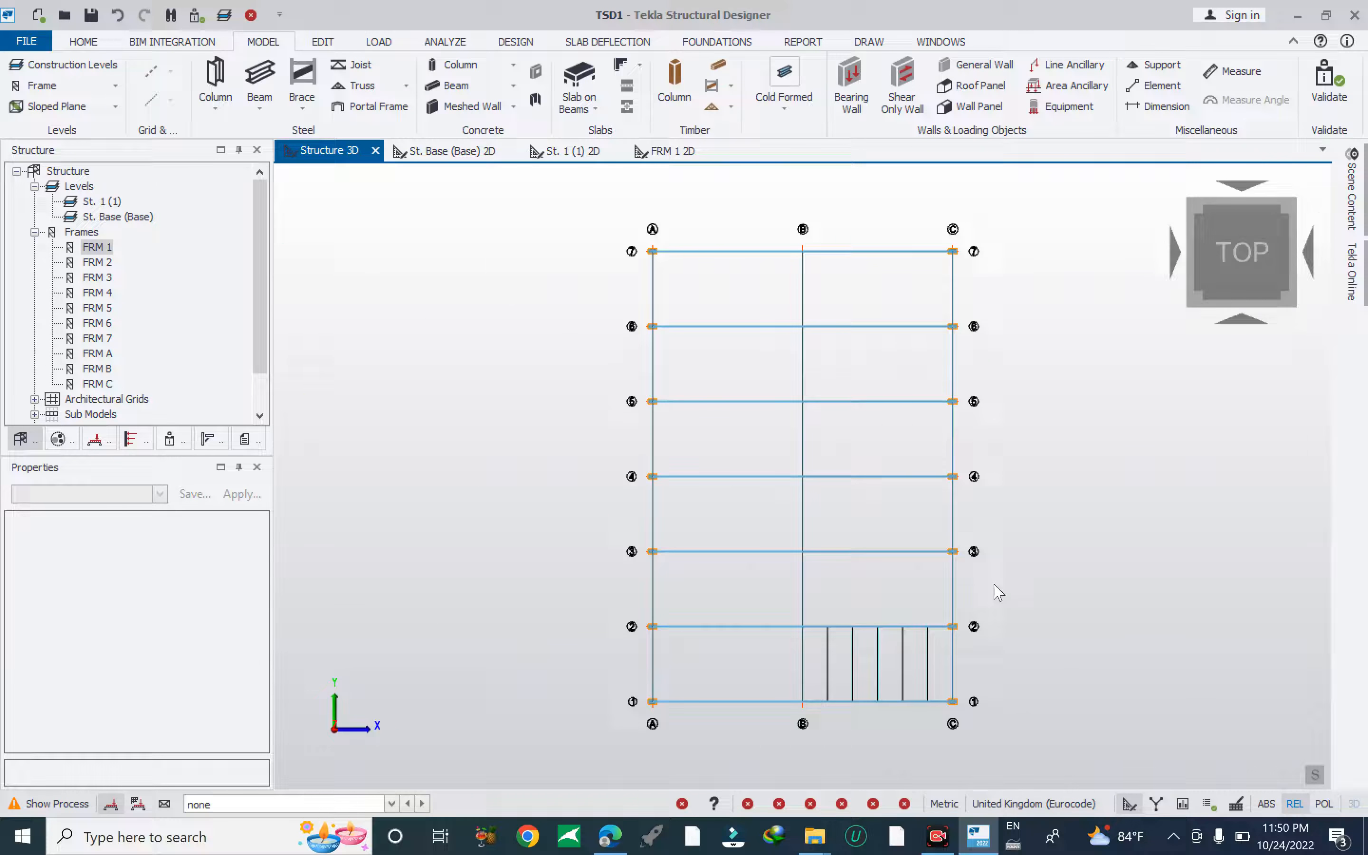
{"action": "scroll", "coordinate": [899, 714], "scroll_direction": "up", "scroll_amount": 4}
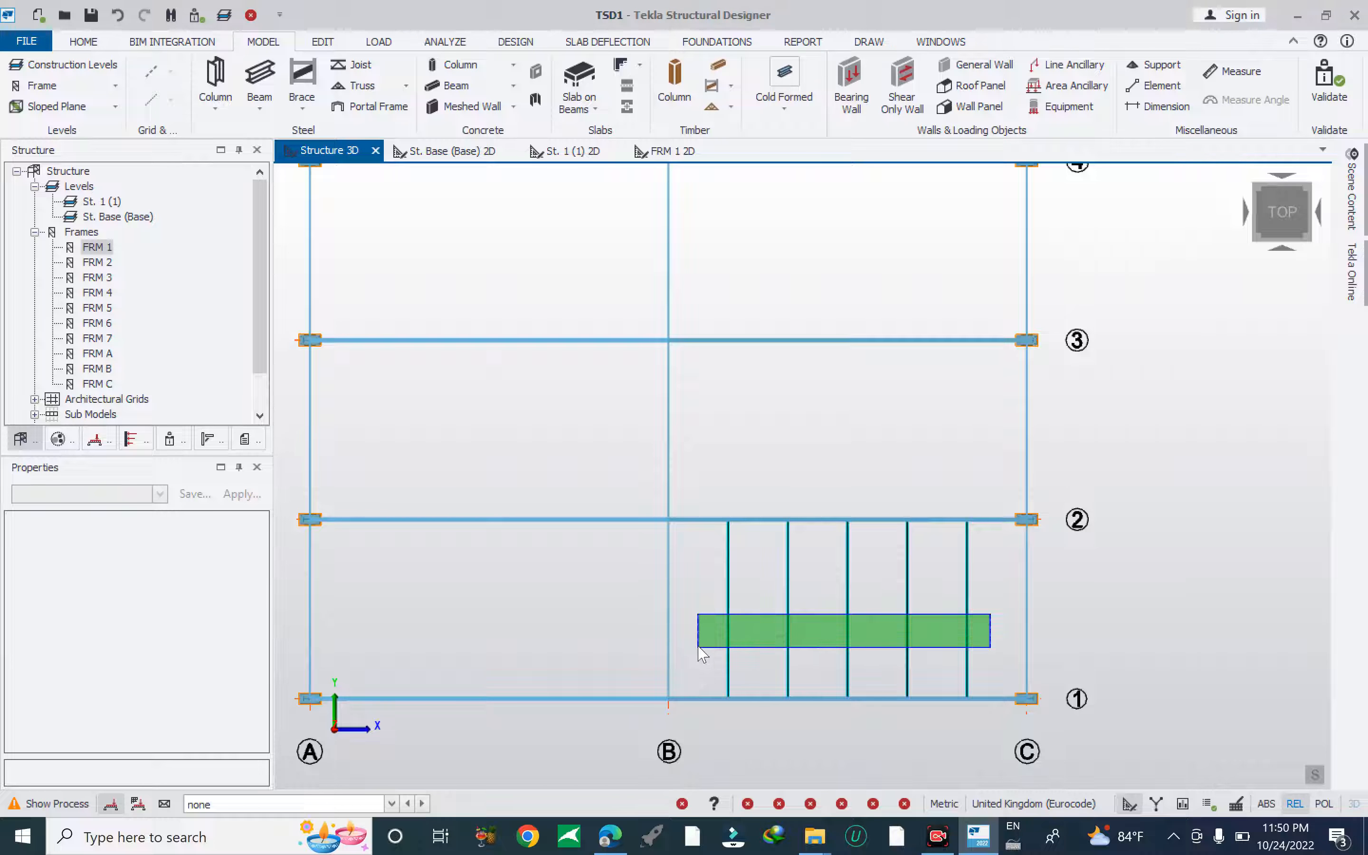
{"action": "left_click_drag", "start_coordinate": [698, 646], "coordinate": [698, 647]}
{"action": "right_click_drag", "start_coordinate": [1120, 577], "coordinate": [989, 389]}
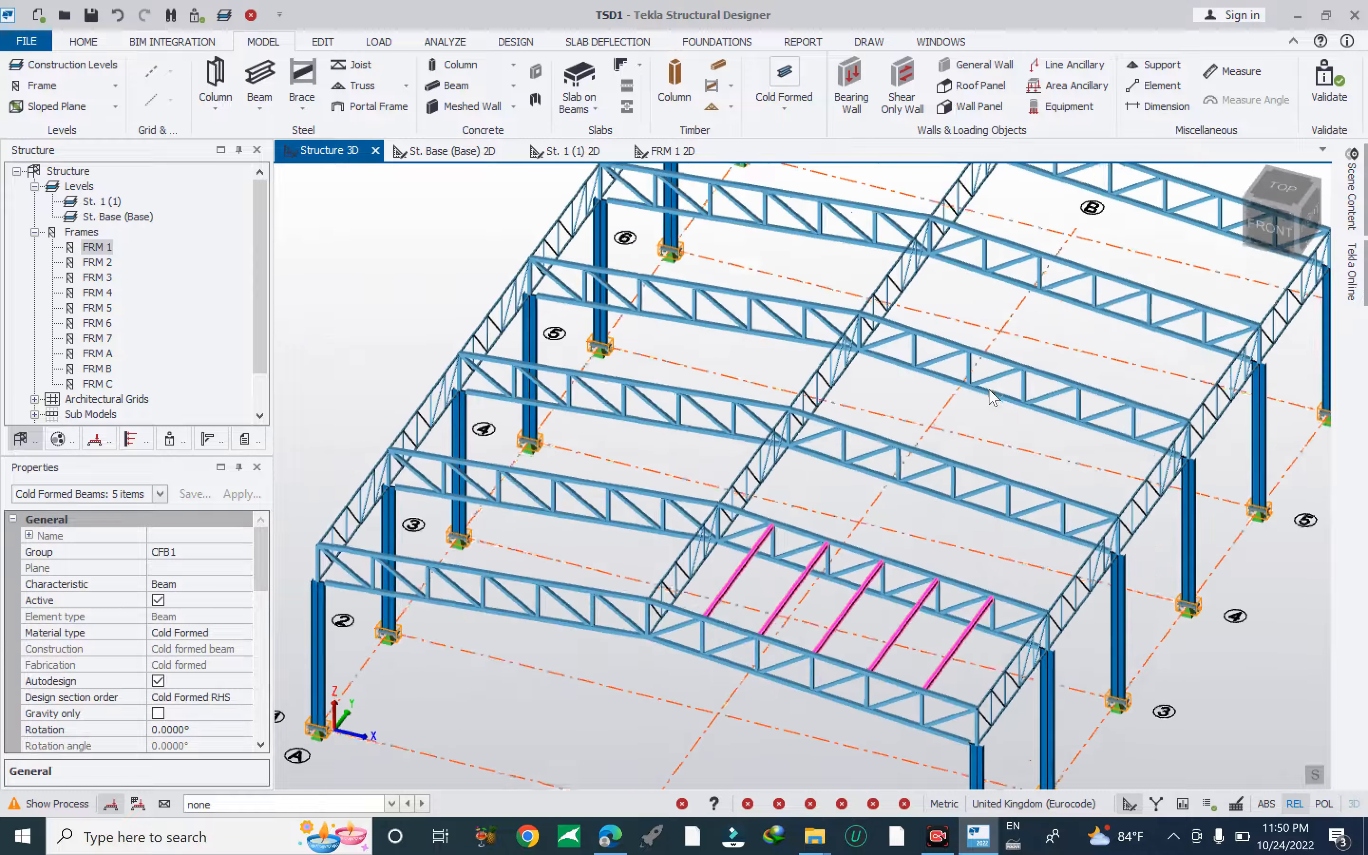
Set the Z value of global offset end 1 to 100 mm for the five selected purlins.
{"action": "left_click_drag", "start_coordinate": [260, 561], "coordinate": [260, 595]}
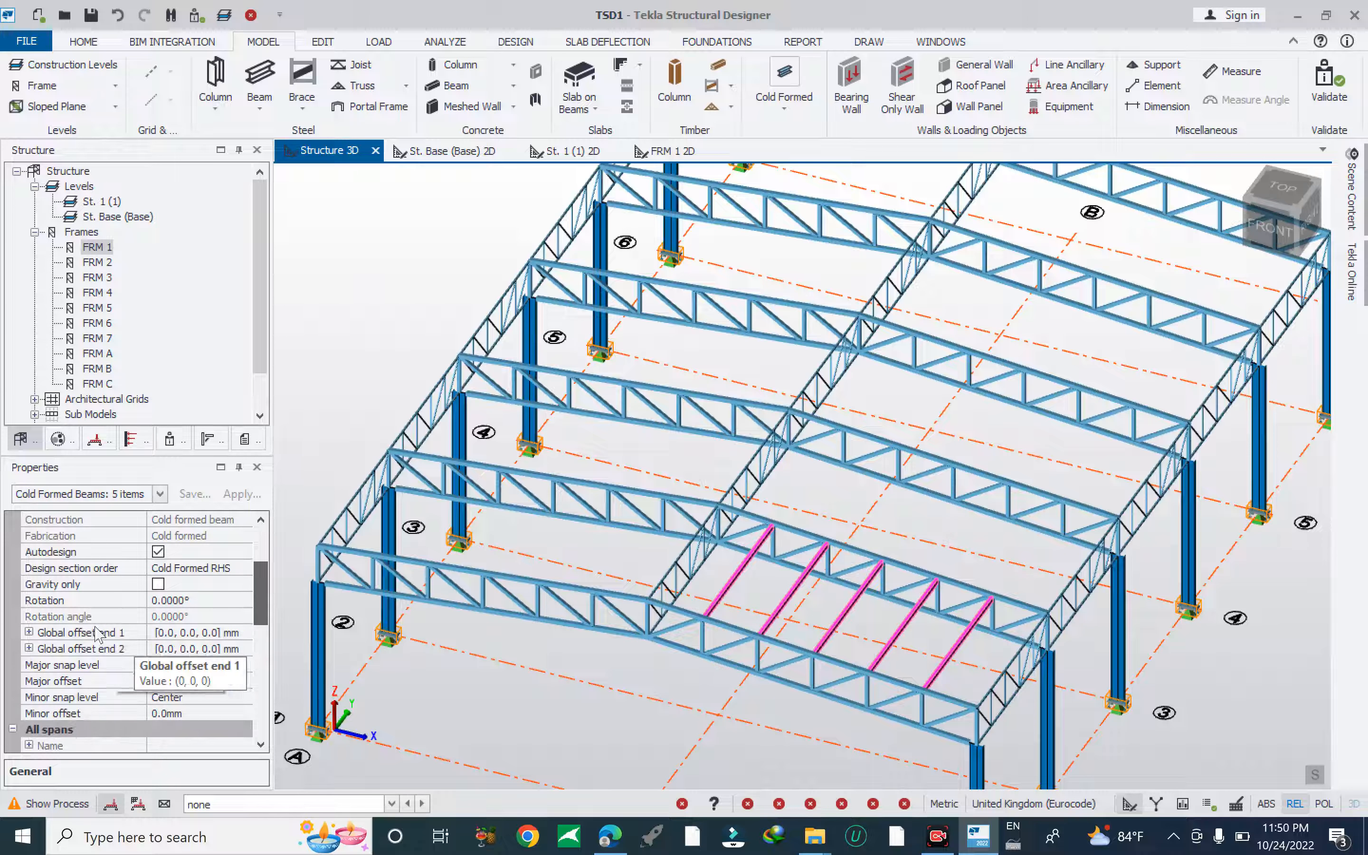
{"action": "scroll", "coordinate": [953, 687], "scroll_direction": "up", "scroll_amount": 8}
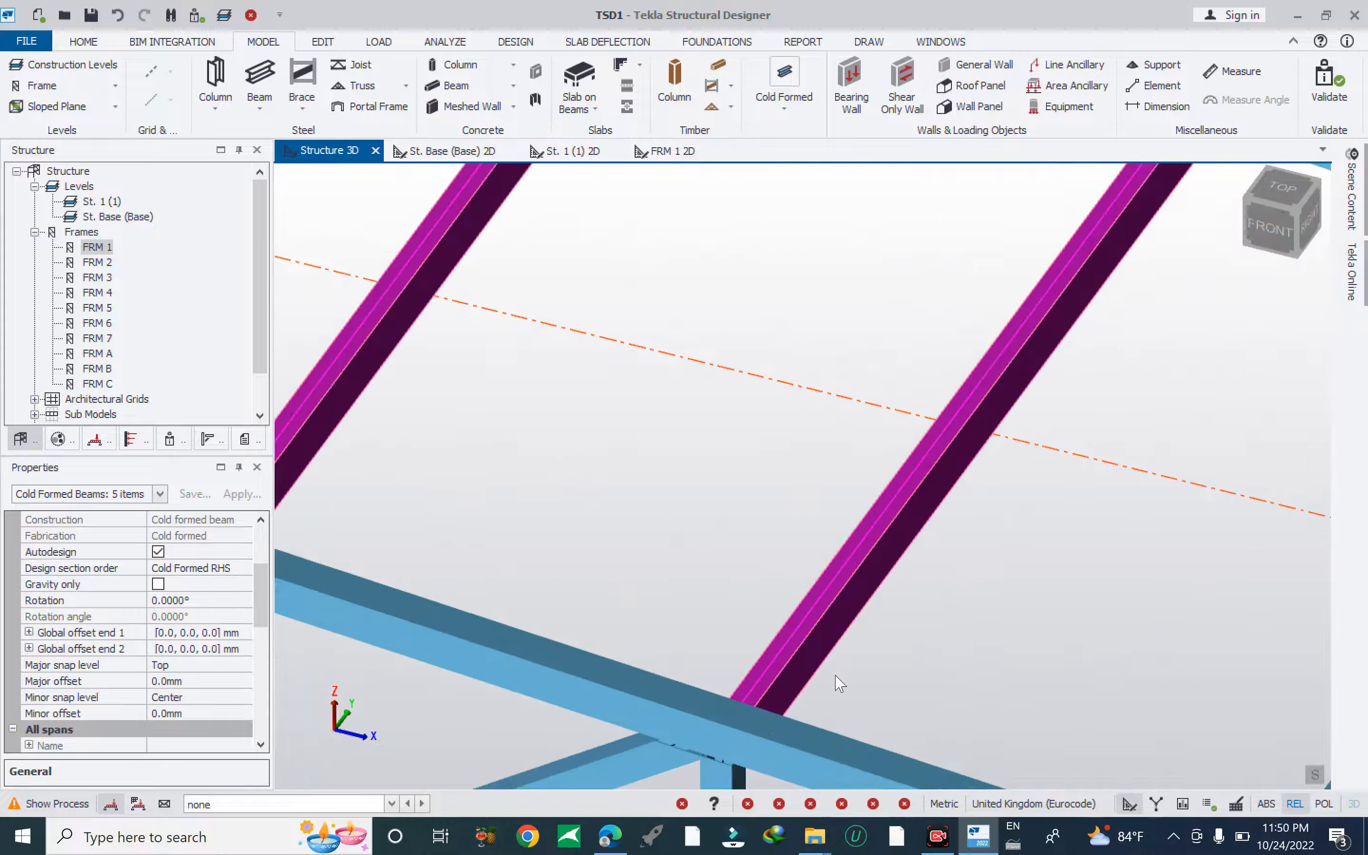
{"action": "scroll", "coordinate": [848, 673], "scroll_direction": "down", "scroll_amount": 10}
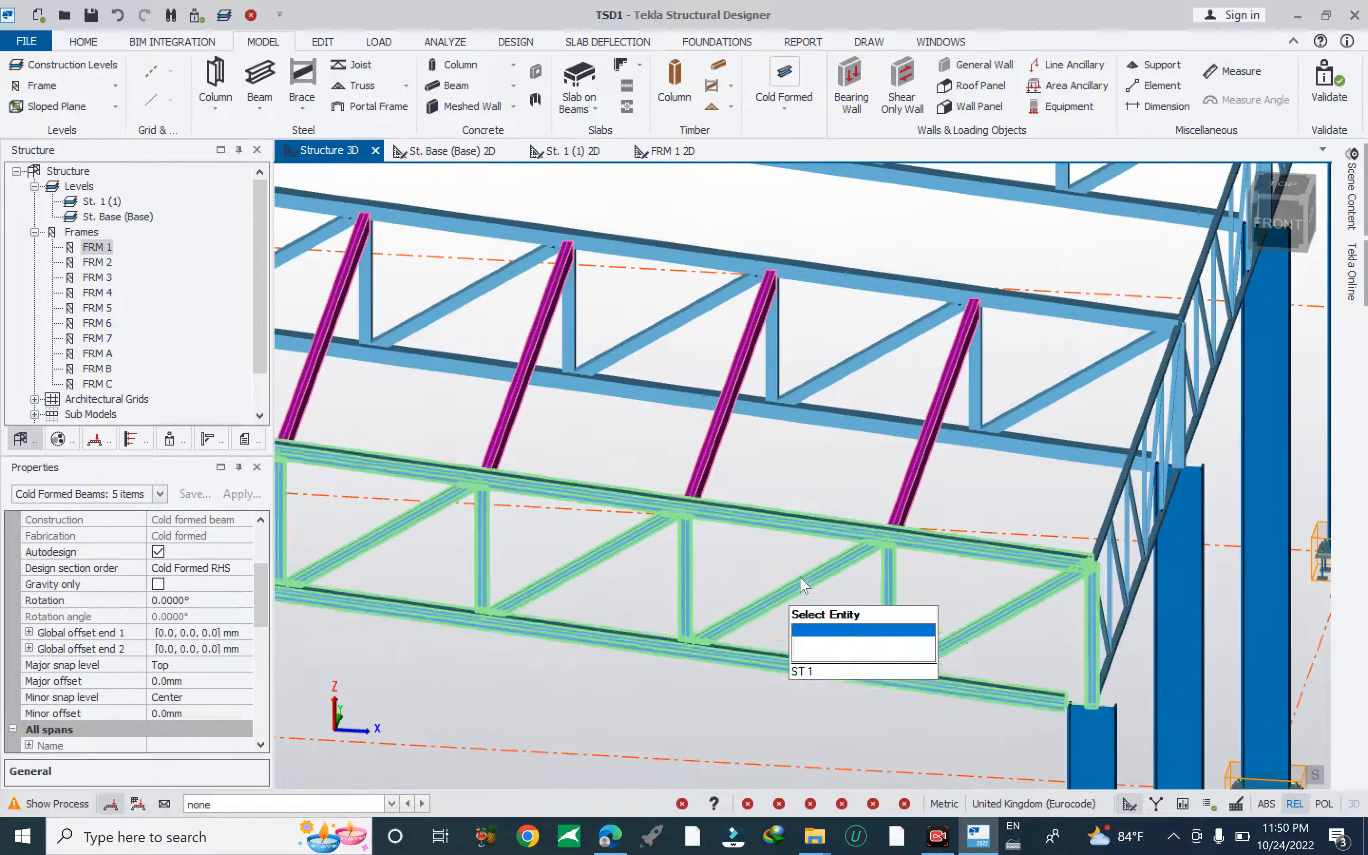
{"action": "middle_click_drag", "start_coordinate": [805, 585], "coordinate": [812, 545]}
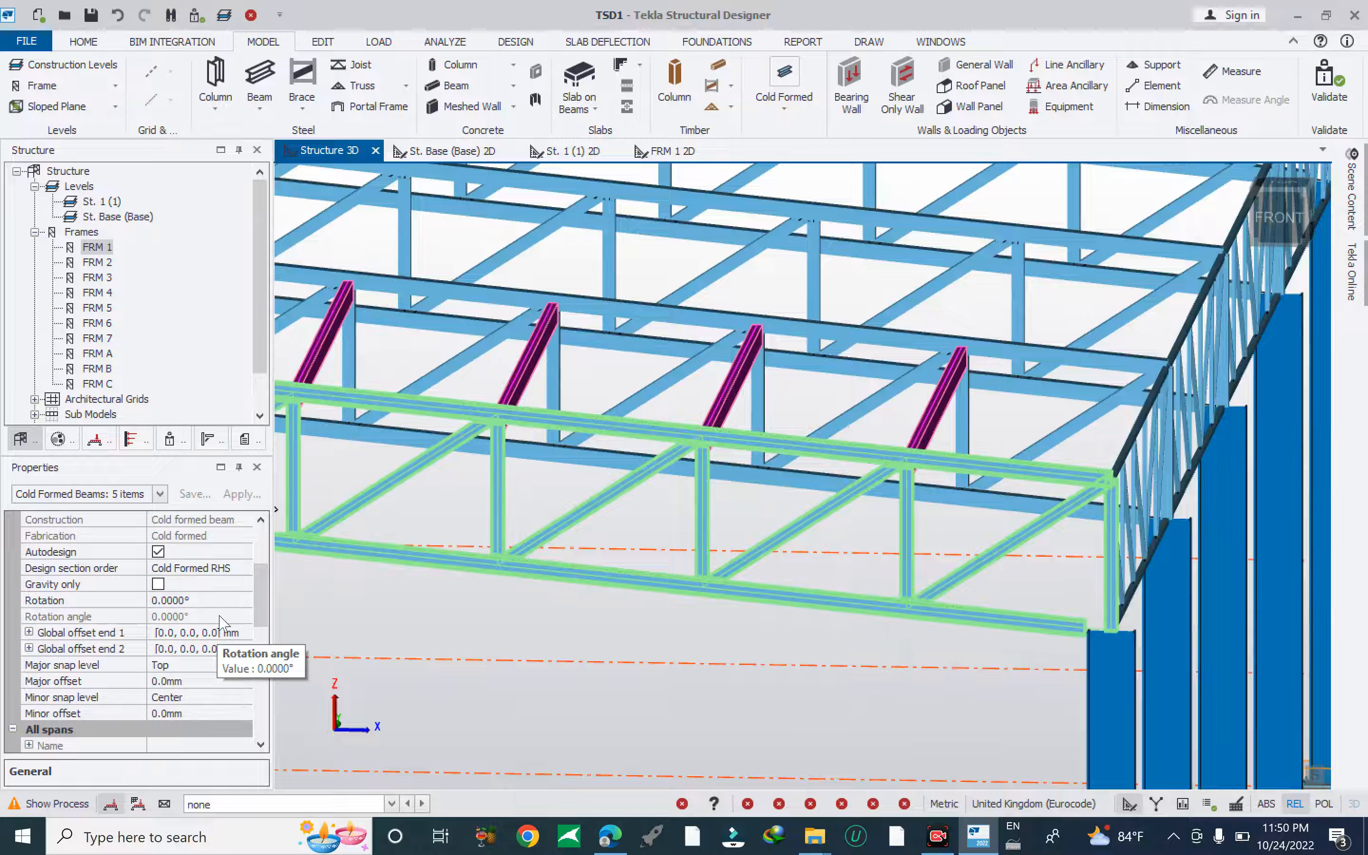
{"action": "scroll", "coordinate": [847, 543], "scroll_direction": "down", "scroll_amount": 3}
{"action": "scroll", "coordinate": [931, 489], "scroll_direction": "up", "scroll_amount": 6}
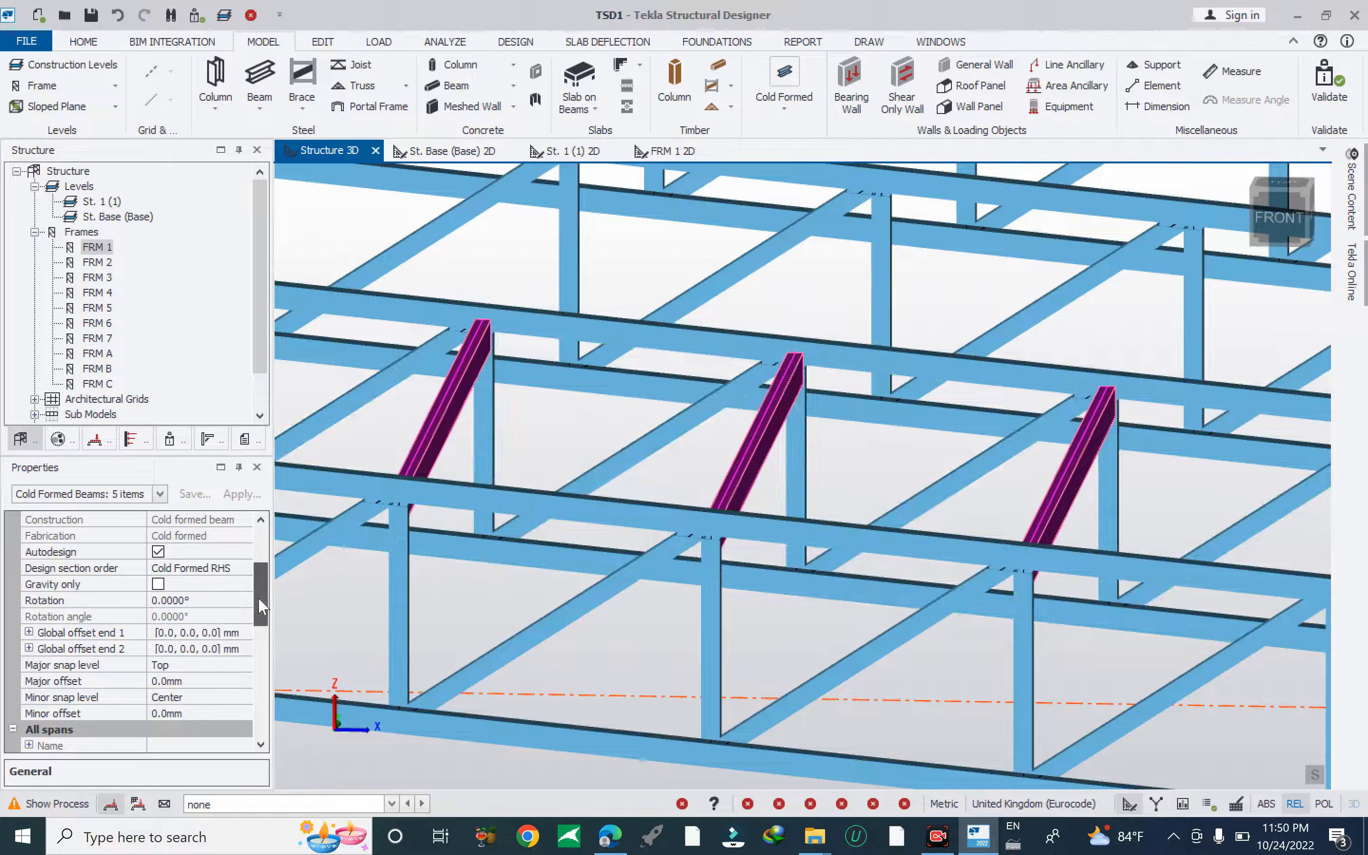
{"action": "left_click_drag", "start_coordinate": [261, 606], "coordinate": [259, 614]}
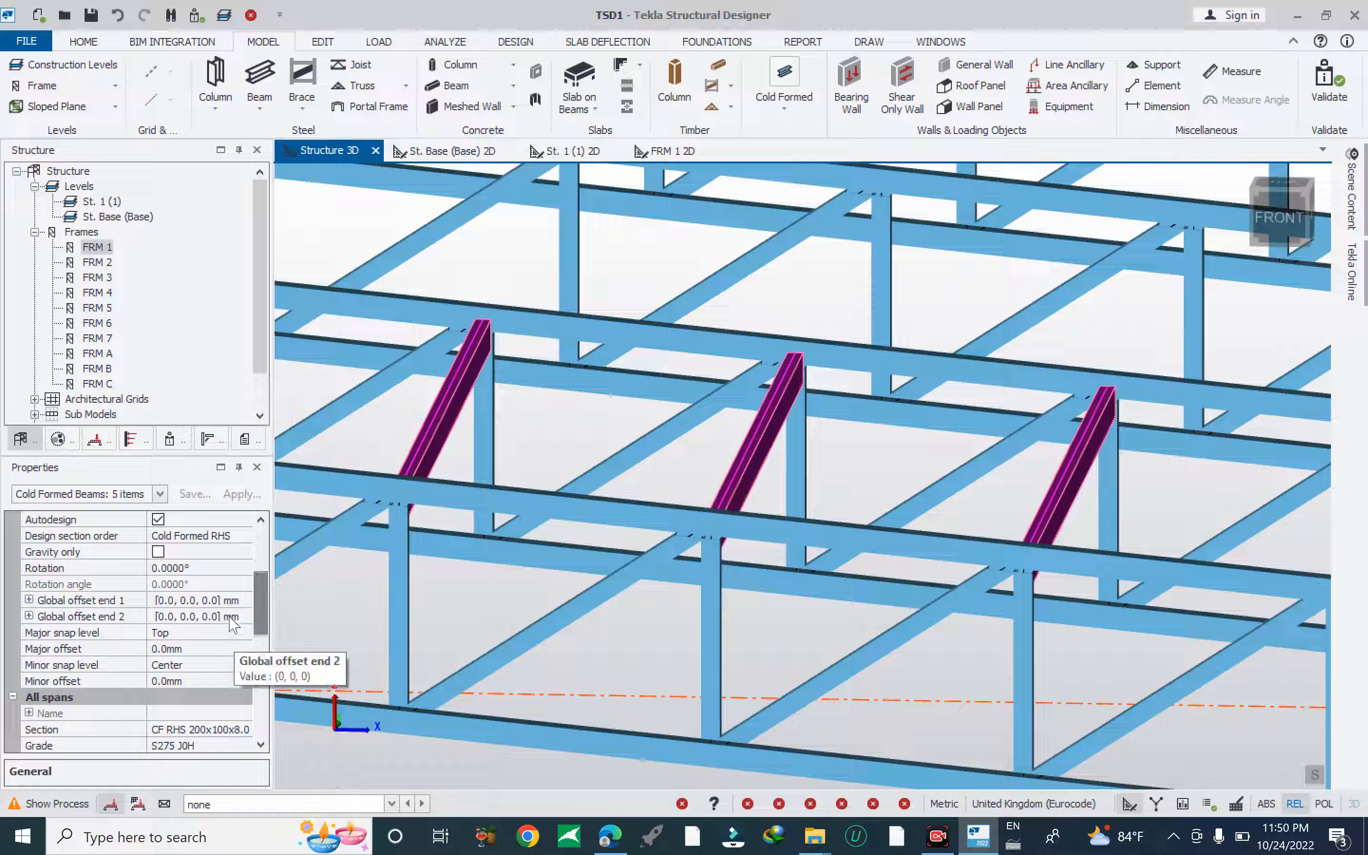
{"action": "left_click", "coordinate": [29, 600]}
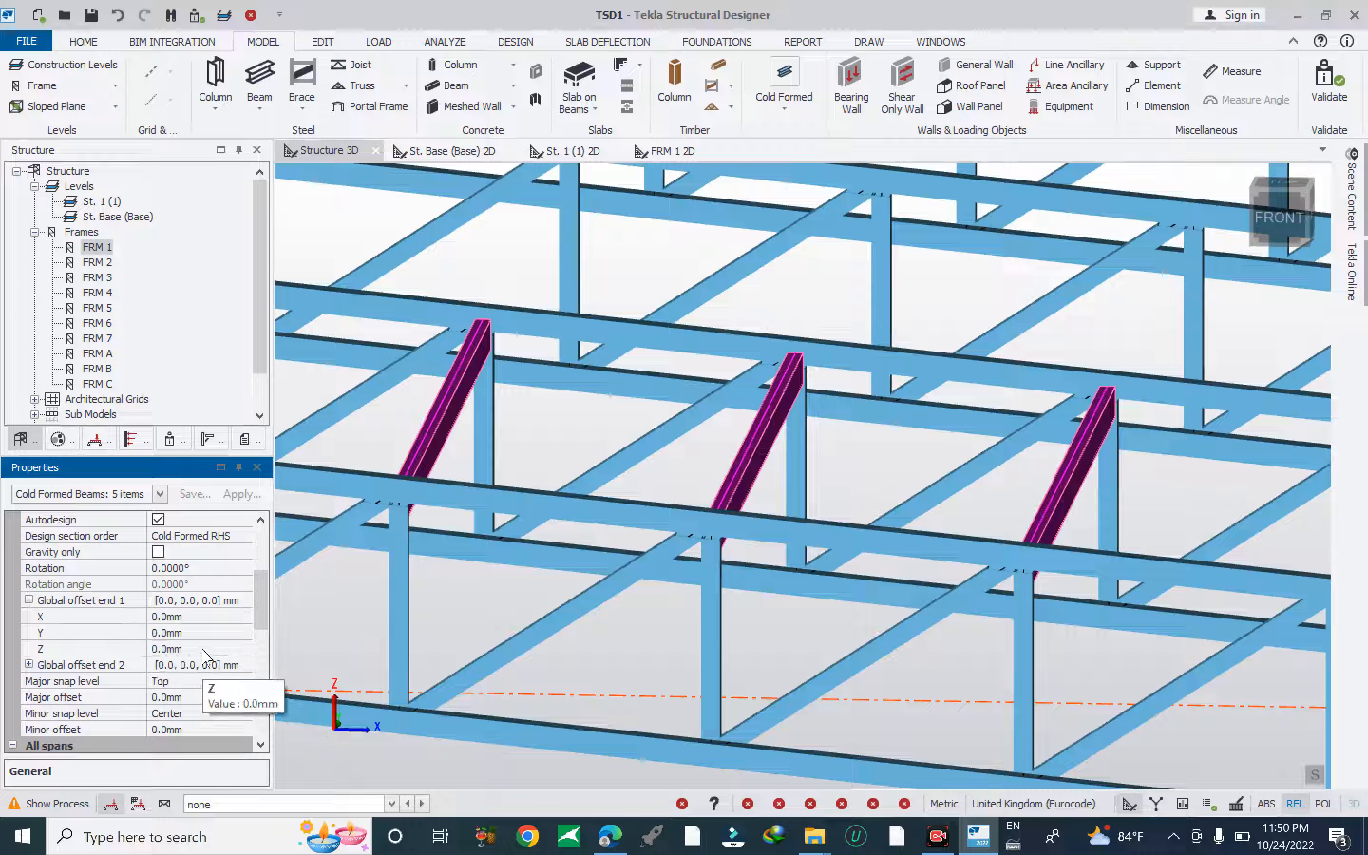
{"action": "scroll", "coordinate": [989, 529], "scroll_direction": "up", "scroll_amount": 8}
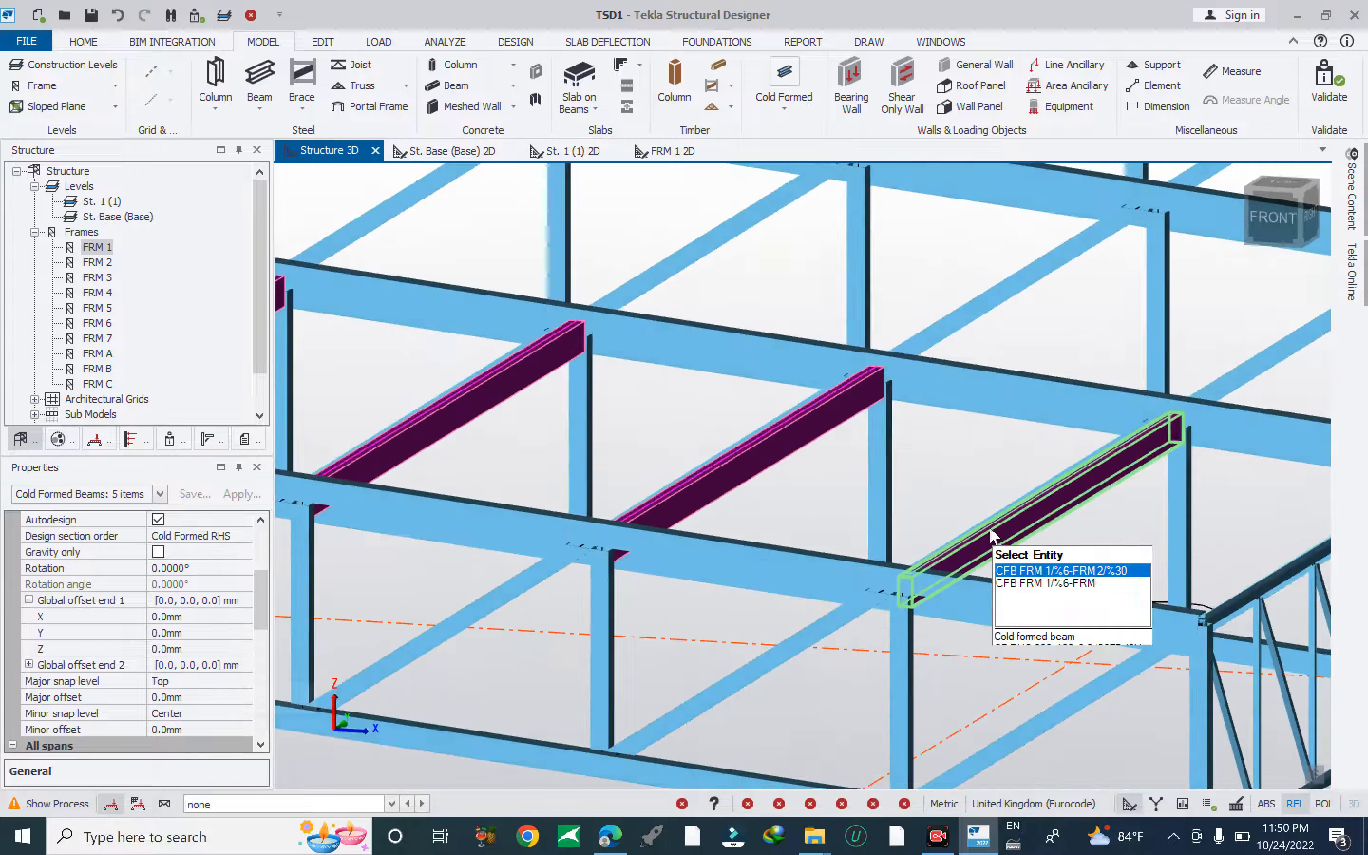
{"action": "scroll", "coordinate": [980, 549], "scroll_direction": "down", "scroll_amount": 4}
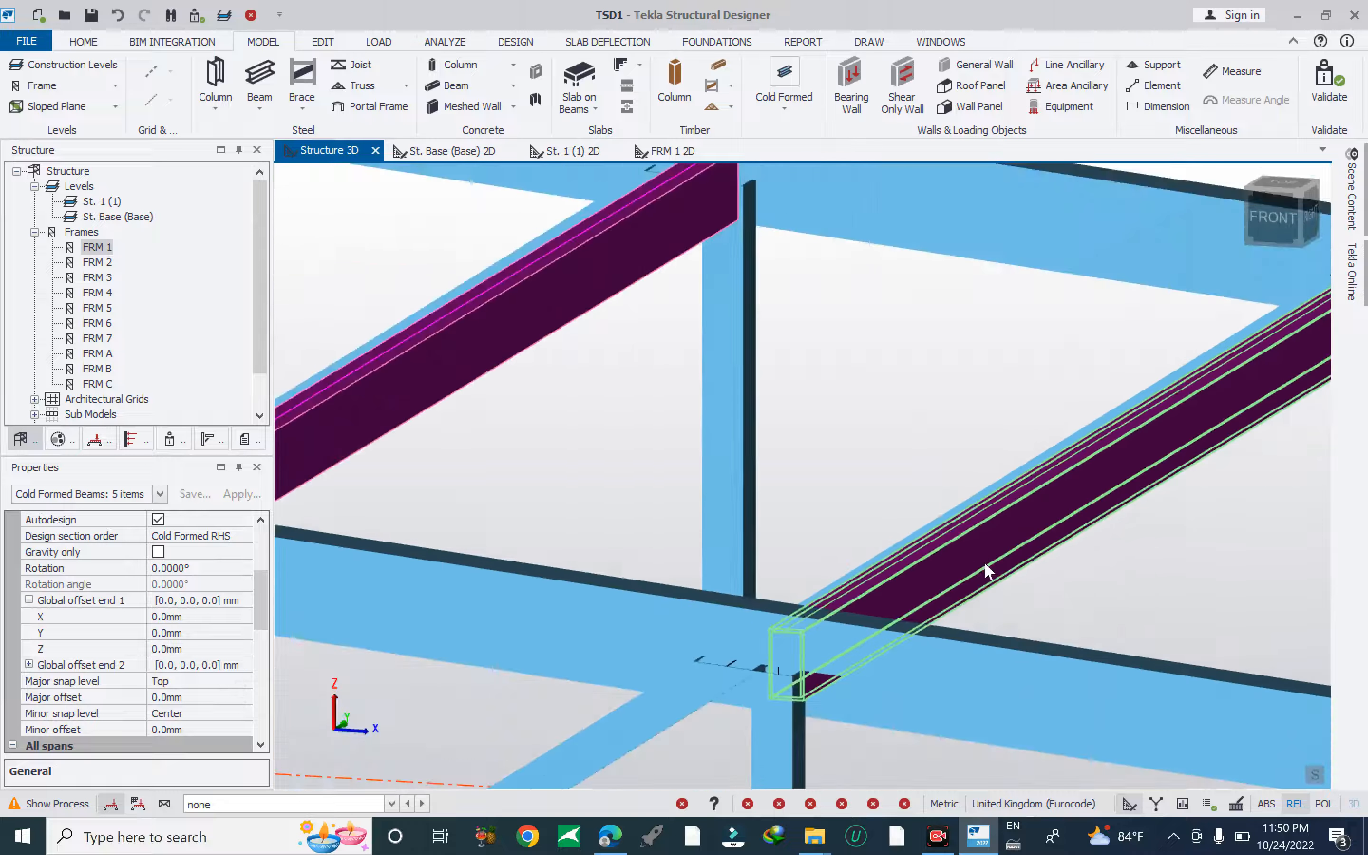
{"action": "right_click_drag", "start_coordinate": [980, 549], "coordinate": [1033, 602]}
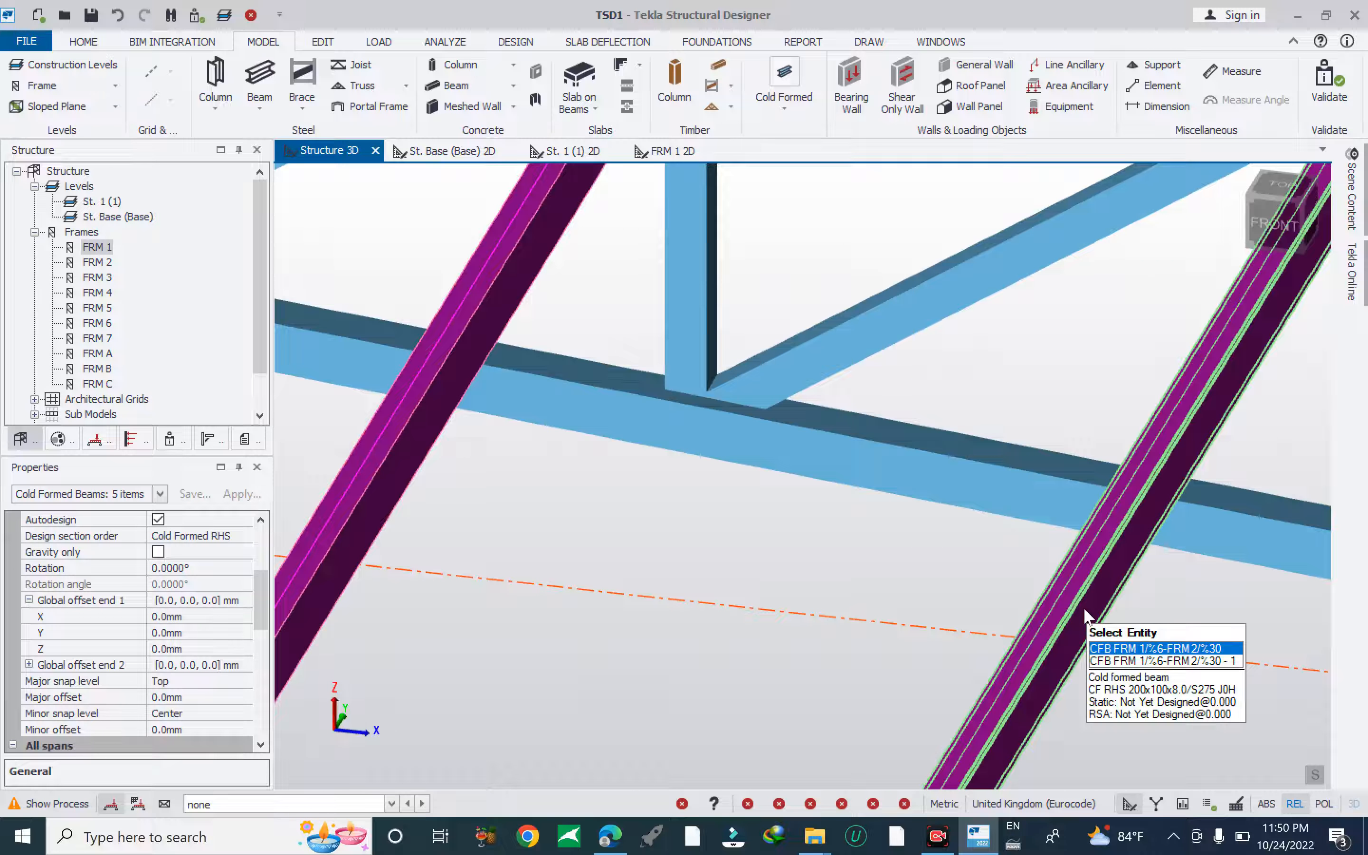
{"action": "scroll", "coordinate": [373, 555], "scroll_direction": "down", "scroll_amount": 2}
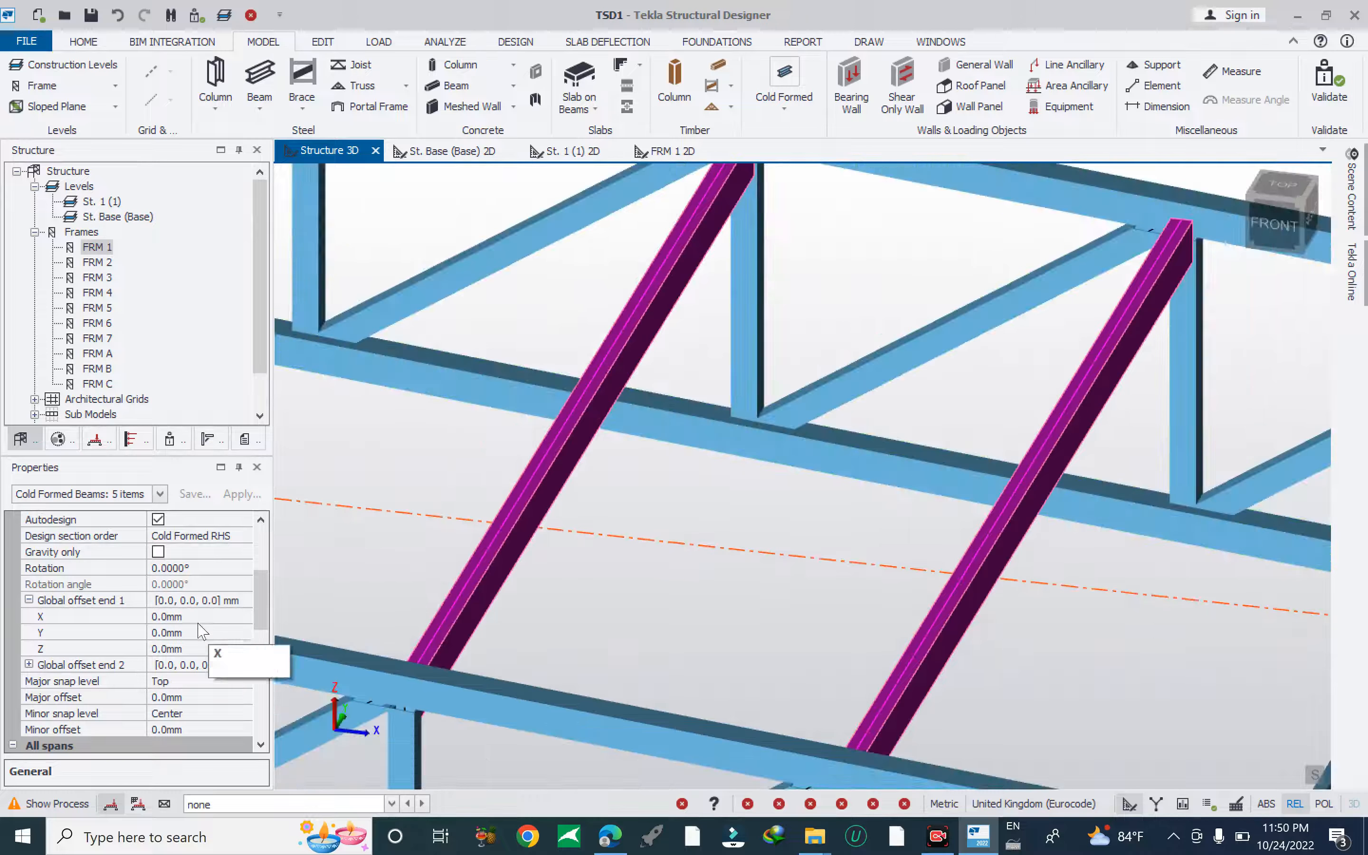
{"action": "left_click", "coordinate": [198, 649]}
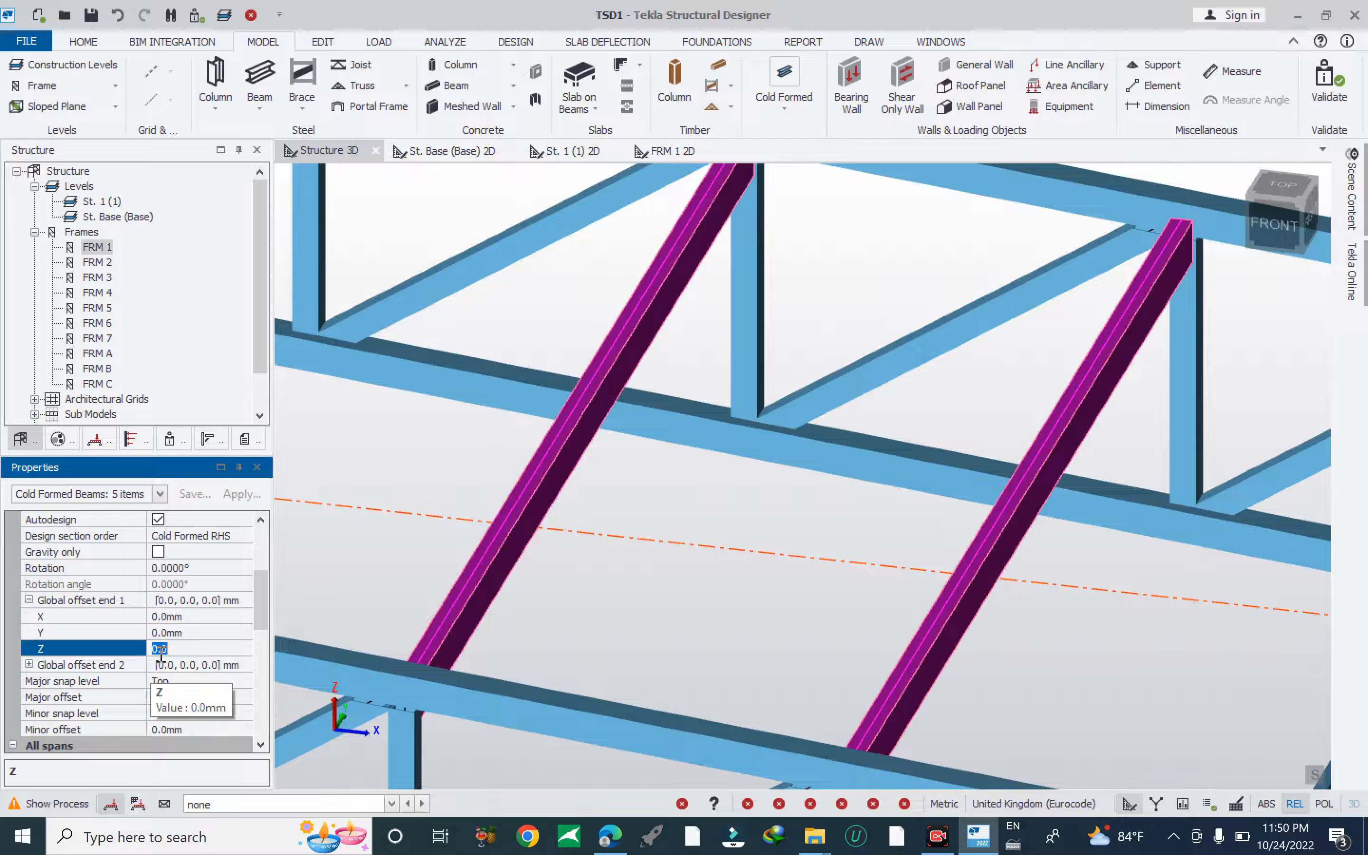
{"action": "type", "text": "100"}
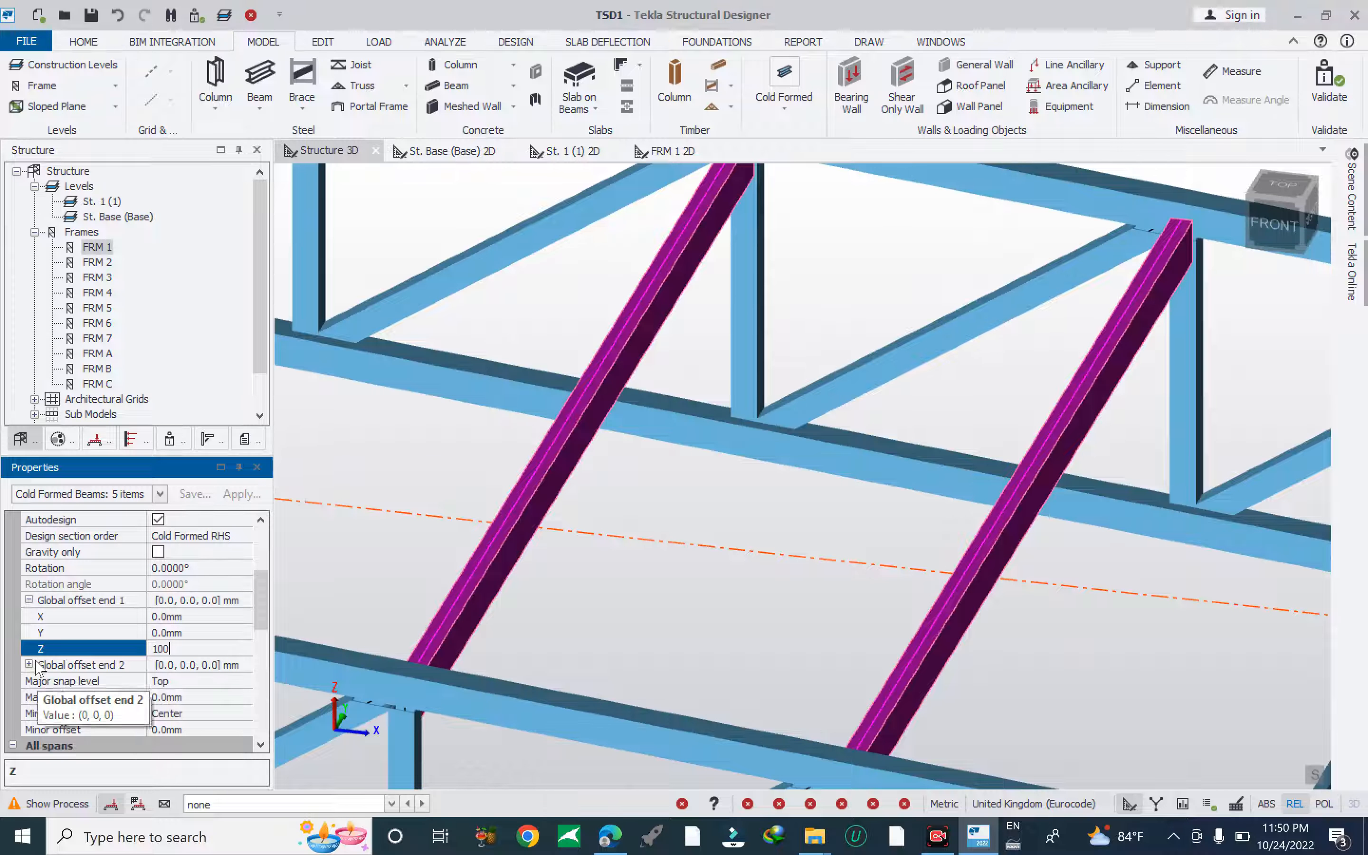
{"action": "key", "text": "Return"}
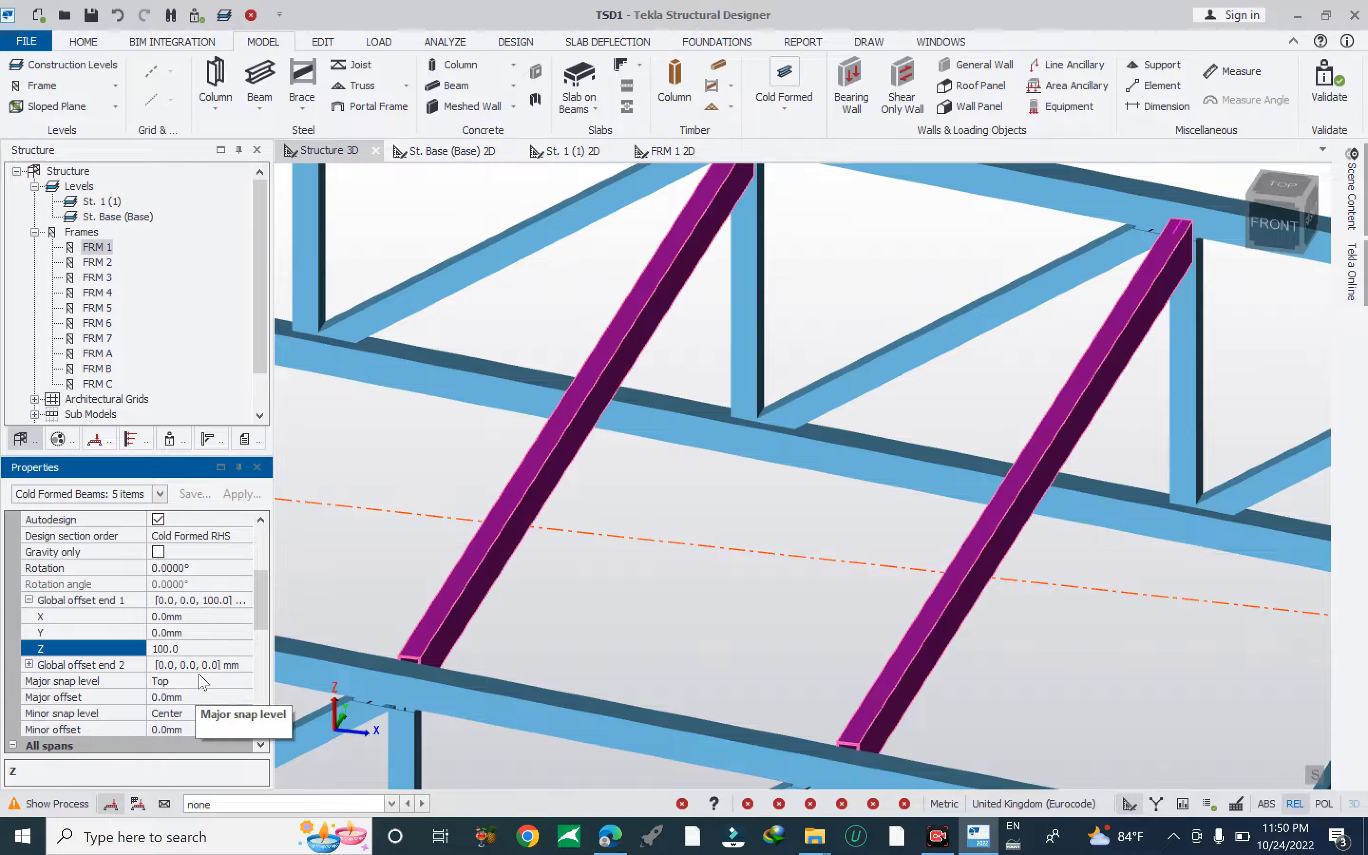
Set the Z value of global offset end 2 to 100 mm for the selected purlins.
{"action": "left_click", "coordinate": [204, 665]}
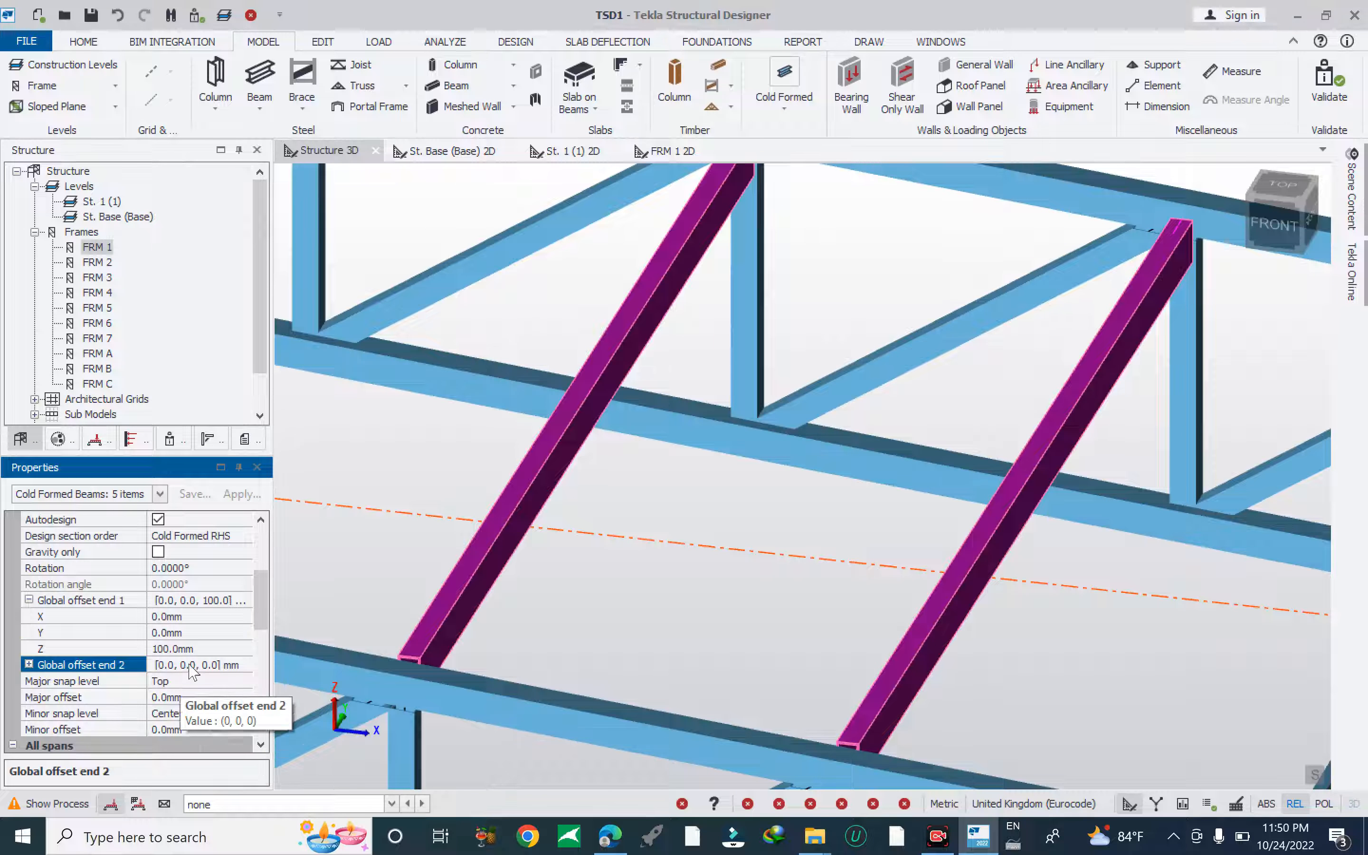
{"action": "scroll", "coordinate": [96, 645], "scroll_direction": "down", "scroll_amount": 2}
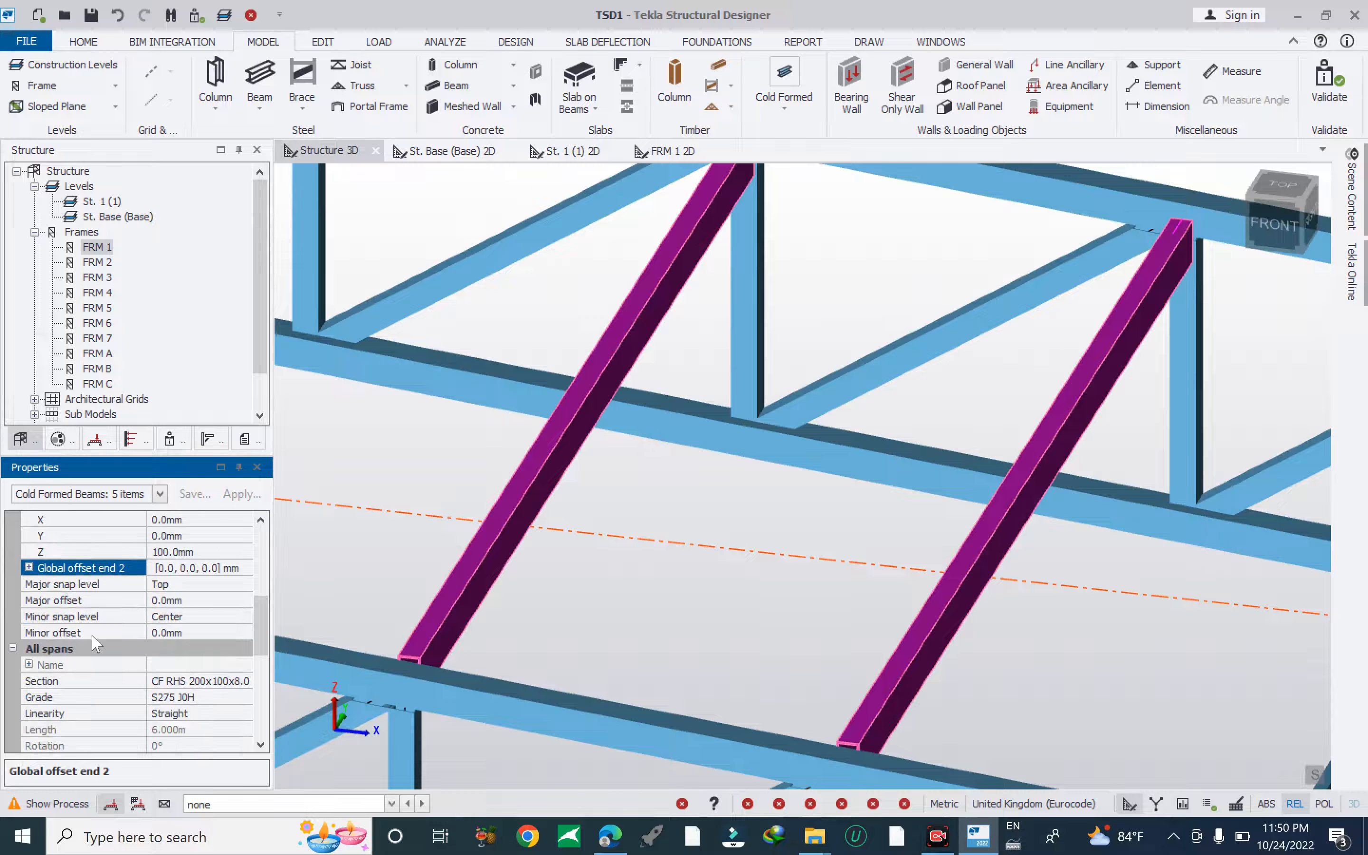
{"action": "left_click", "coordinate": [29, 567]}
{"action": "left_click", "coordinate": [205, 616]}
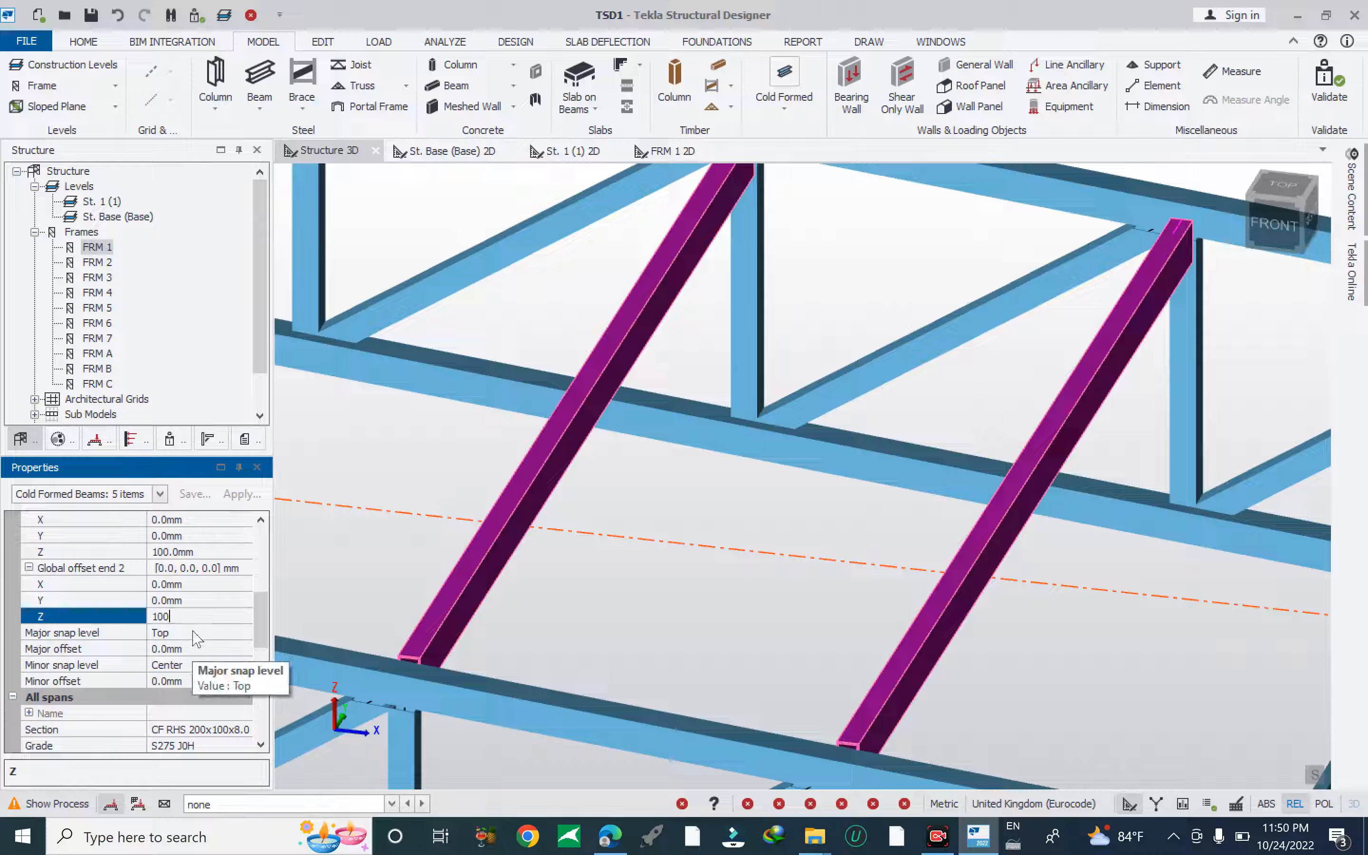
{"action": "key", "text": "Return"}
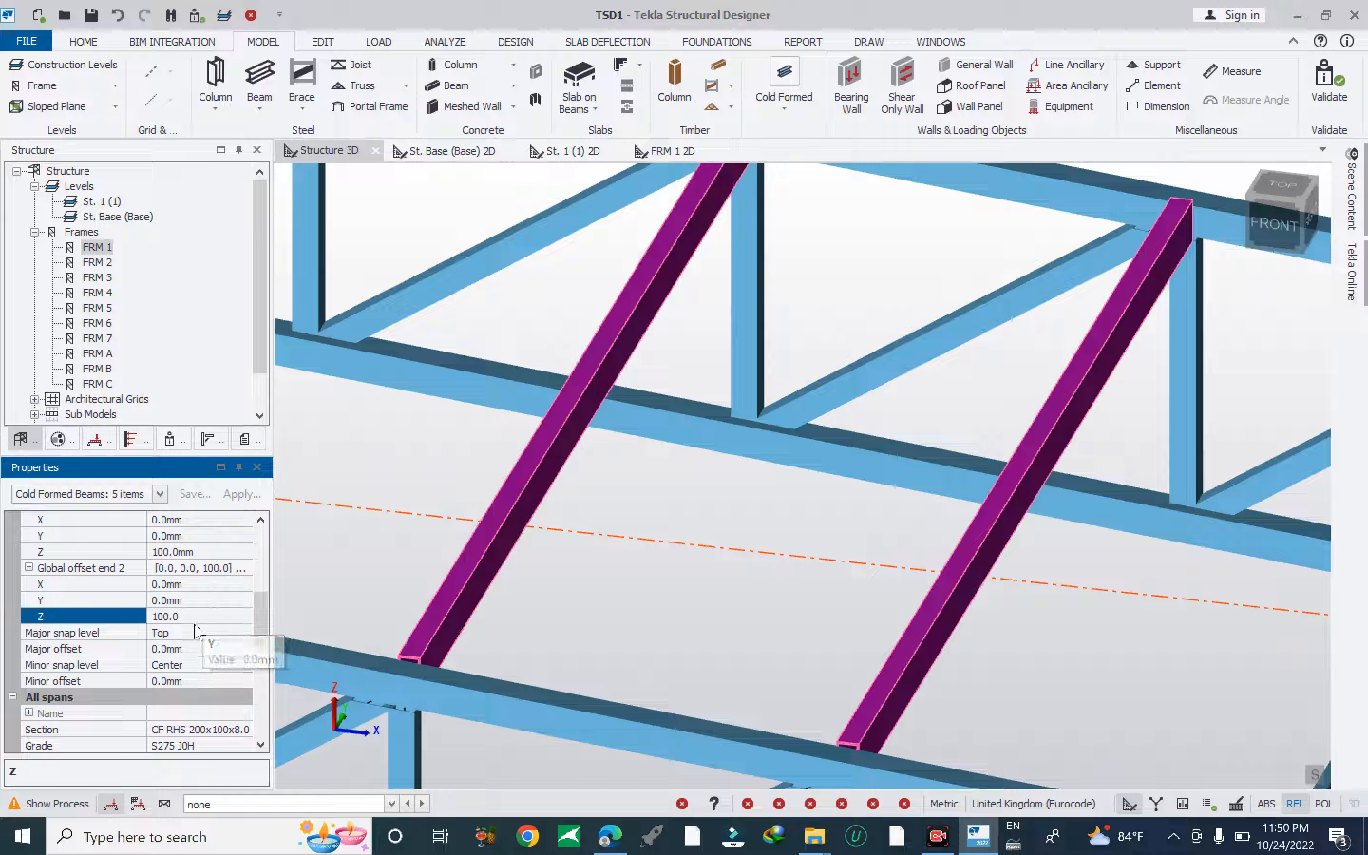
Change the major snap level of the selected purlins to Bottom.
{"action": "left_click", "coordinate": [222, 633]}
{"action": "left_click", "coordinate": [244, 632]}
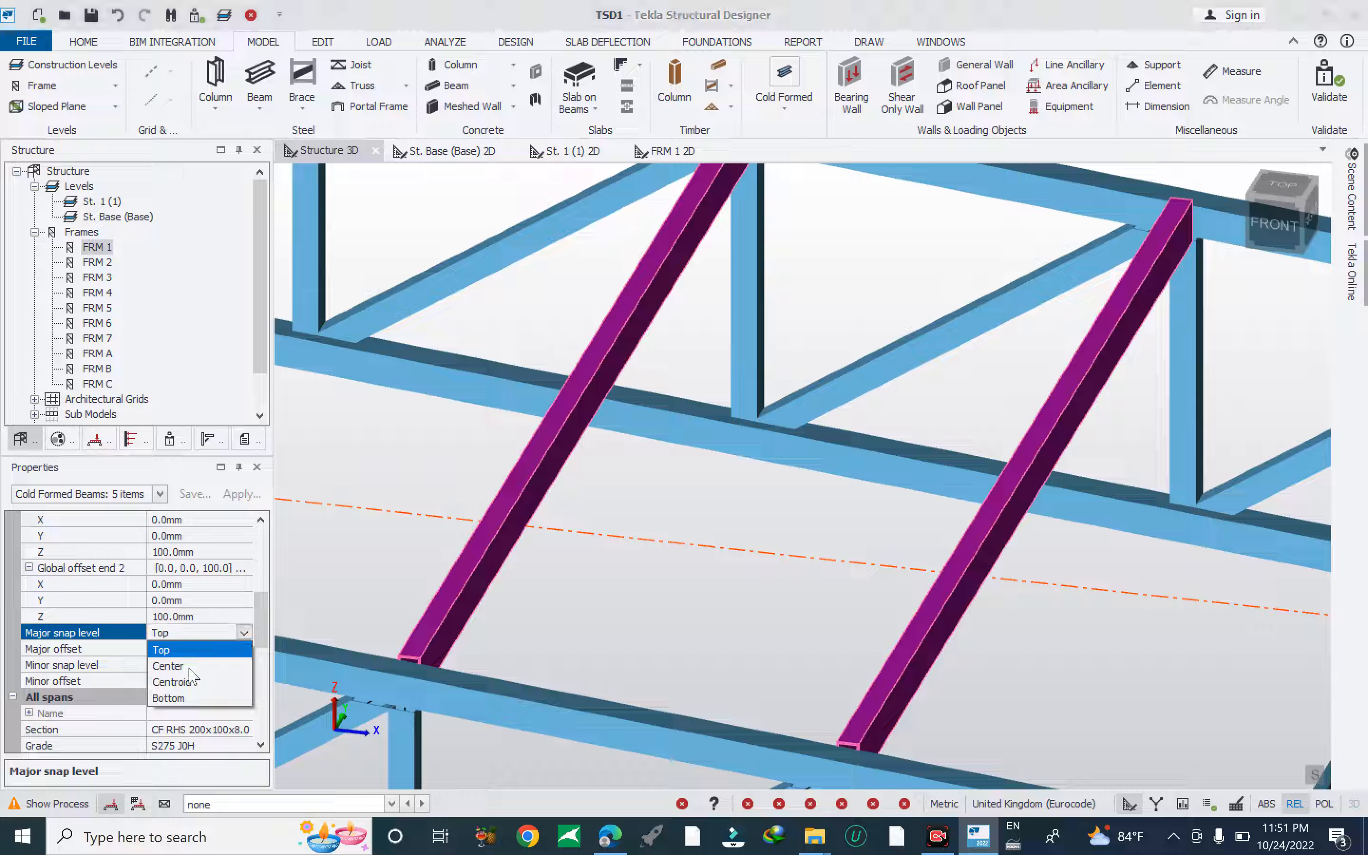
{"action": "left_click", "coordinate": [170, 698]}
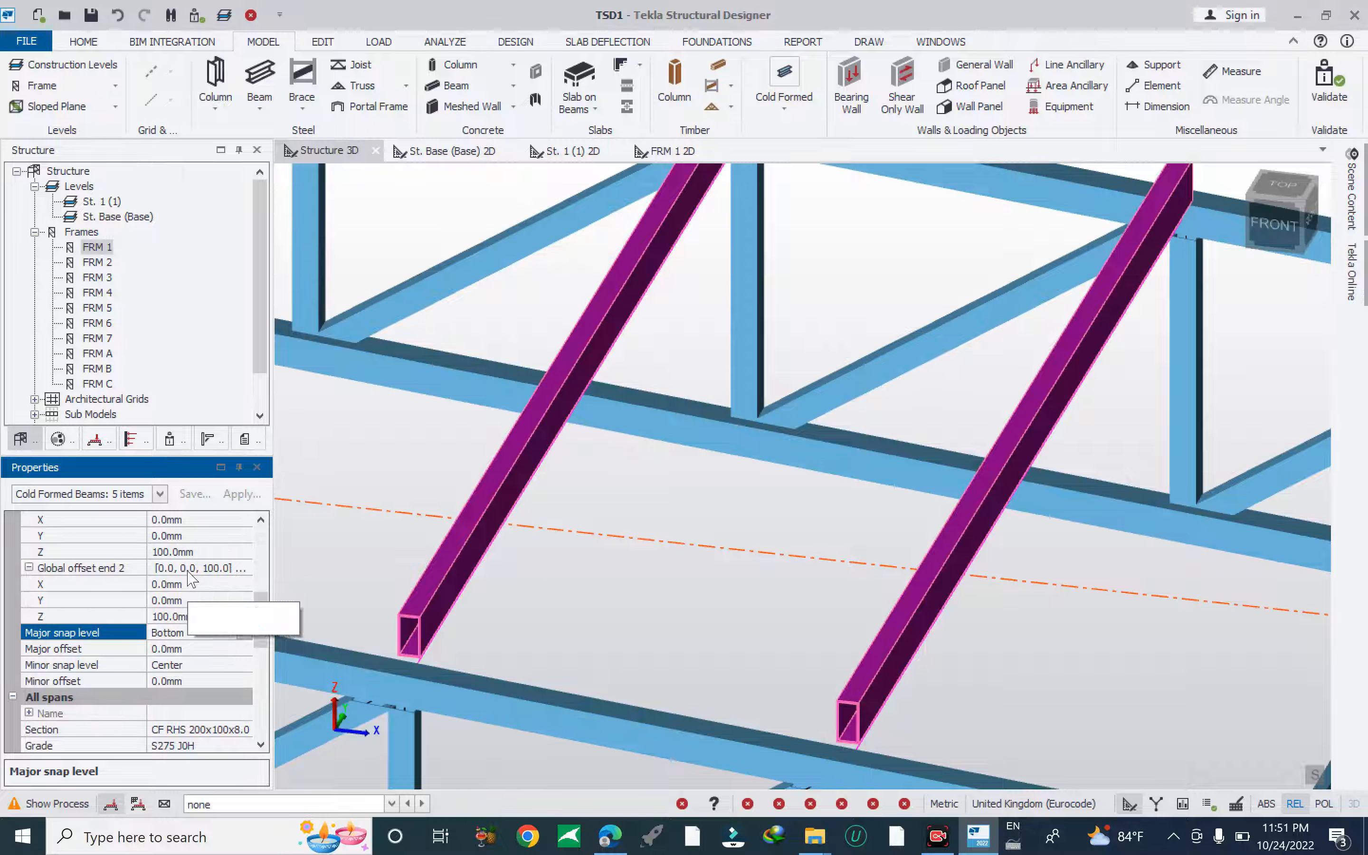
Examine from the front and at an angle how the purlins sit relative to the truss top chord.
{"action": "scroll", "coordinate": [193, 578], "scroll_direction": "up", "scroll_amount": 1}
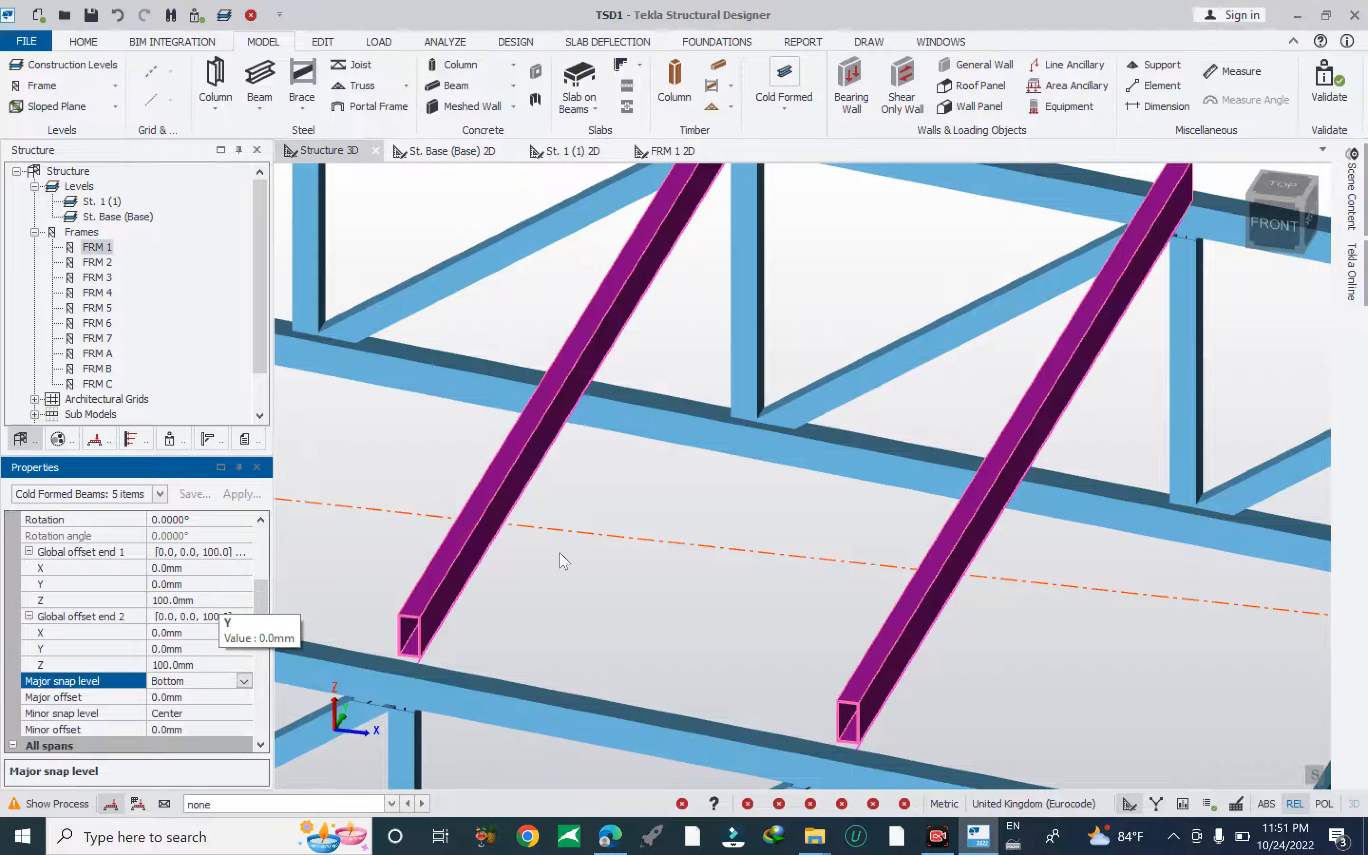
{"action": "scroll", "coordinate": [561, 554], "scroll_direction": "down", "scroll_amount": 2}
{"action": "right_click_drag", "start_coordinate": [882, 634], "coordinate": [977, 430]}
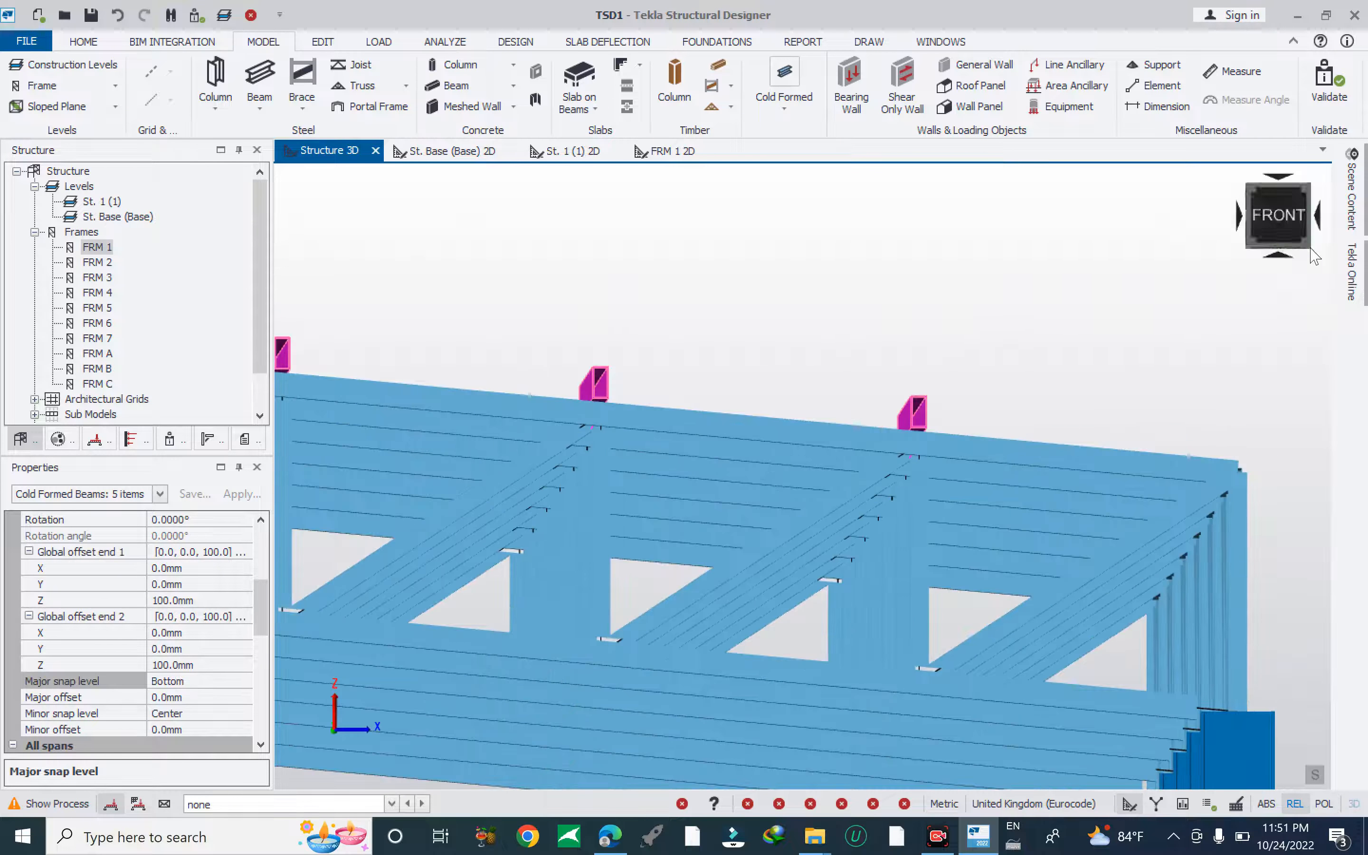
{"action": "left_click", "coordinate": [1279, 218]}
{"action": "scroll", "coordinate": [731, 432], "scroll_direction": "up", "scroll_amount": 5}
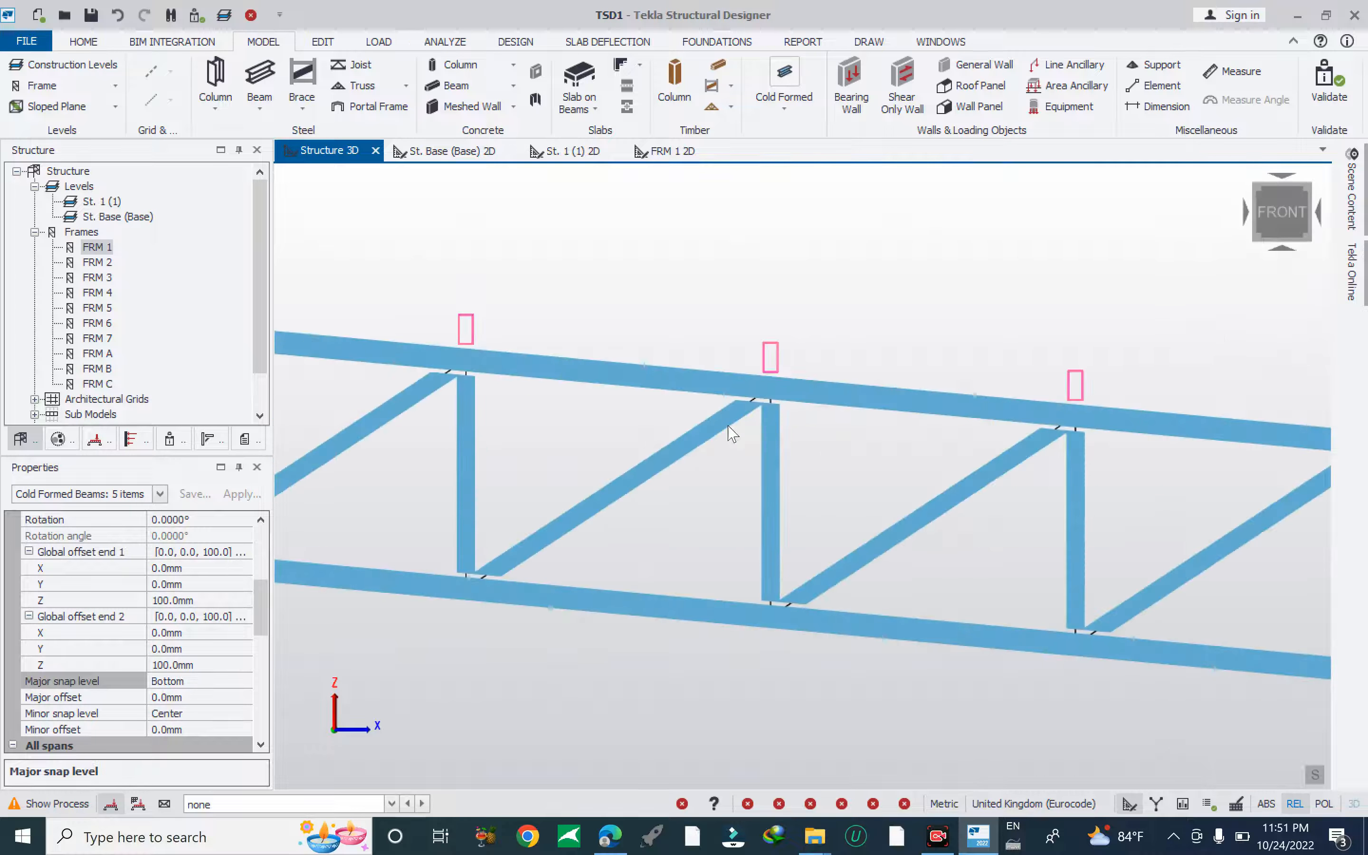
{"action": "scroll", "coordinate": [692, 398], "scroll_direction": "up", "scroll_amount": 1}
{"action": "scroll", "coordinate": [583, 356], "scroll_direction": "up", "scroll_amount": 3}
{"action": "scroll", "coordinate": [346, 326], "scroll_direction": "up", "scroll_amount": 4}
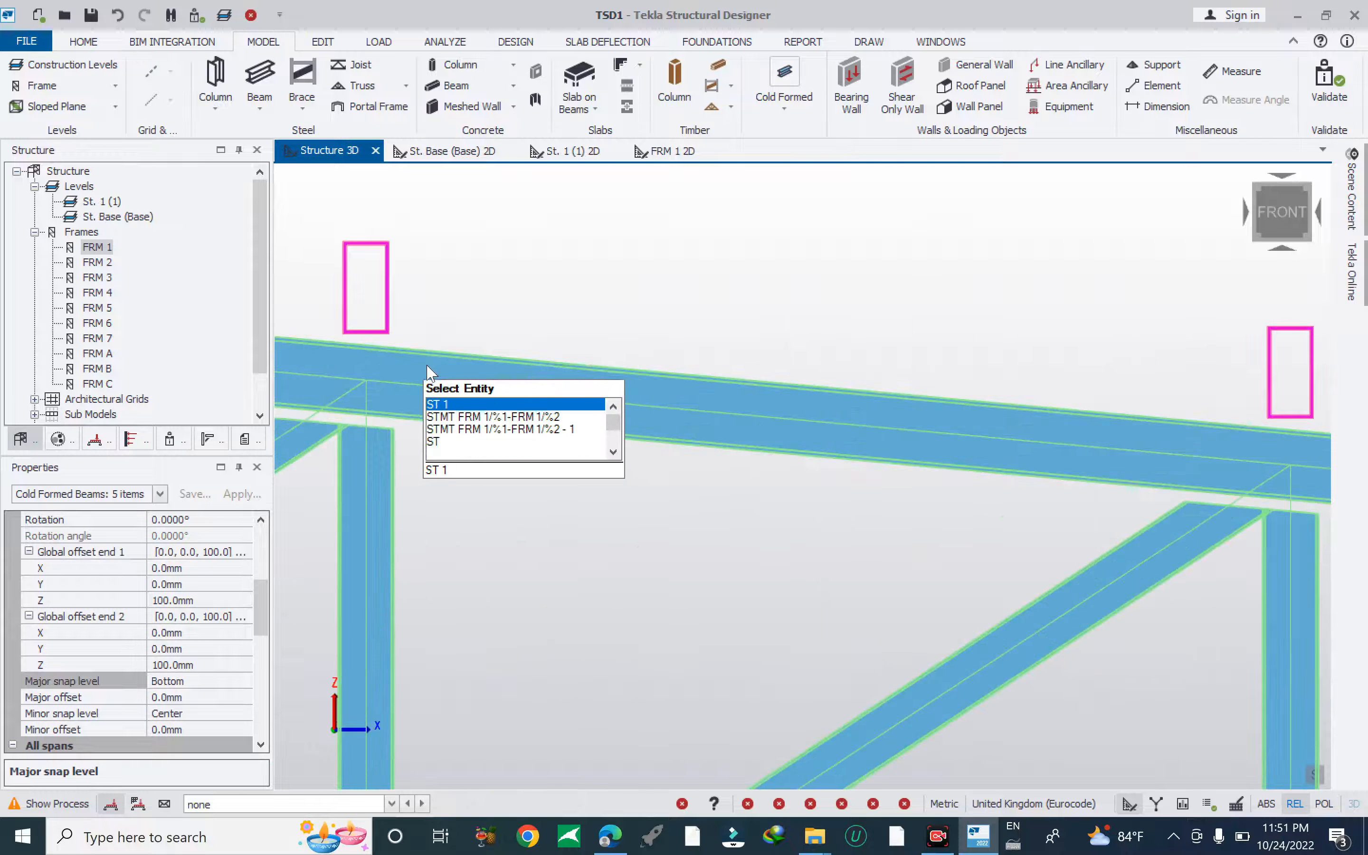
{"action": "scroll", "coordinate": [429, 370], "scroll_direction": "down", "scroll_amount": 7}
{"action": "scroll", "coordinate": [1216, 487], "scroll_direction": "up", "scroll_amount": 3}
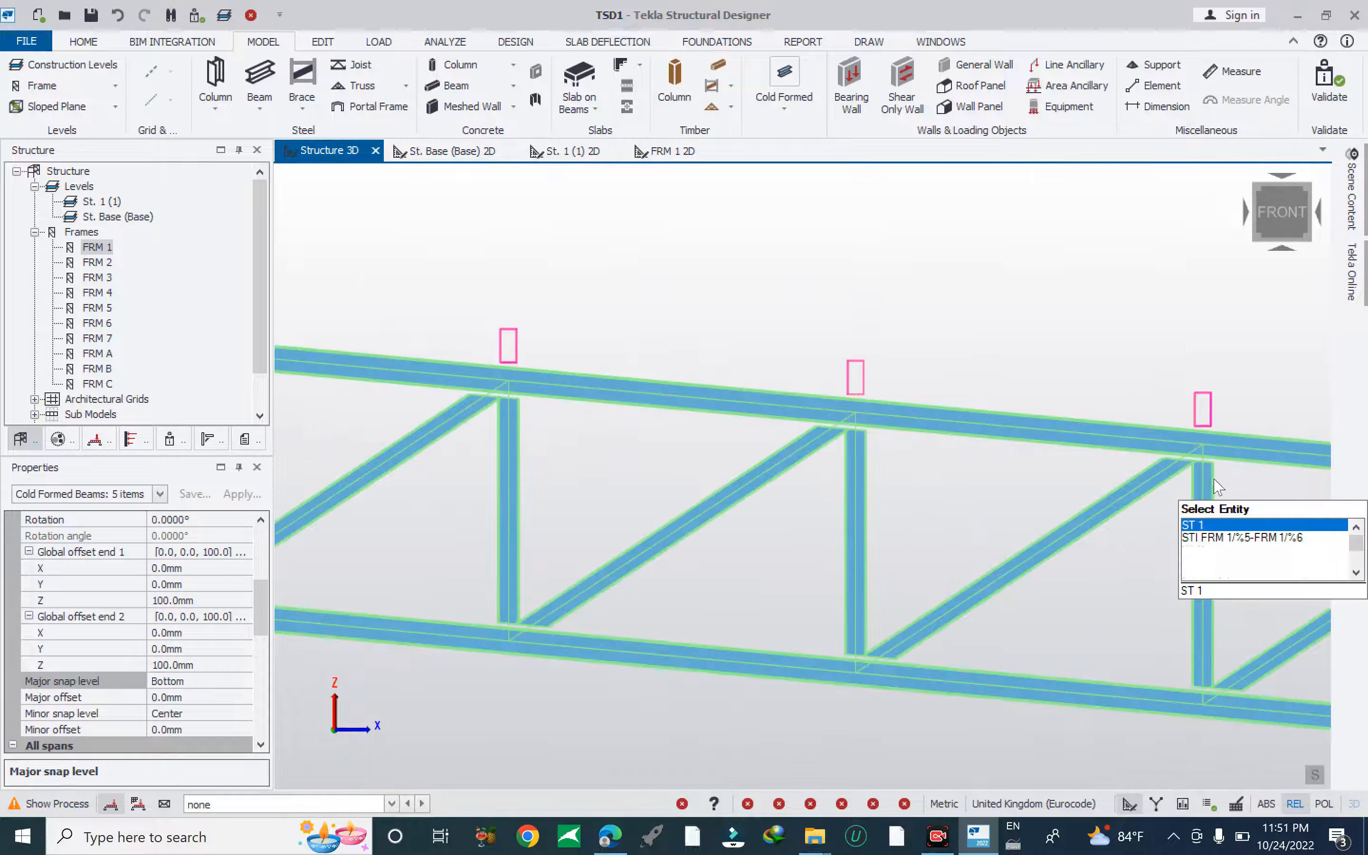
{"action": "scroll", "coordinate": [1240, 444], "scroll_direction": "up", "scroll_amount": 6}
{"action": "scroll", "coordinate": [1135, 457], "scroll_direction": "down", "scroll_amount": 9}
{"action": "right_click_drag", "start_coordinate": [1056, 523], "coordinate": [1033, 558]}
{"action": "scroll", "coordinate": [1012, 551], "scroll_direction": "up", "scroll_amount": 5}
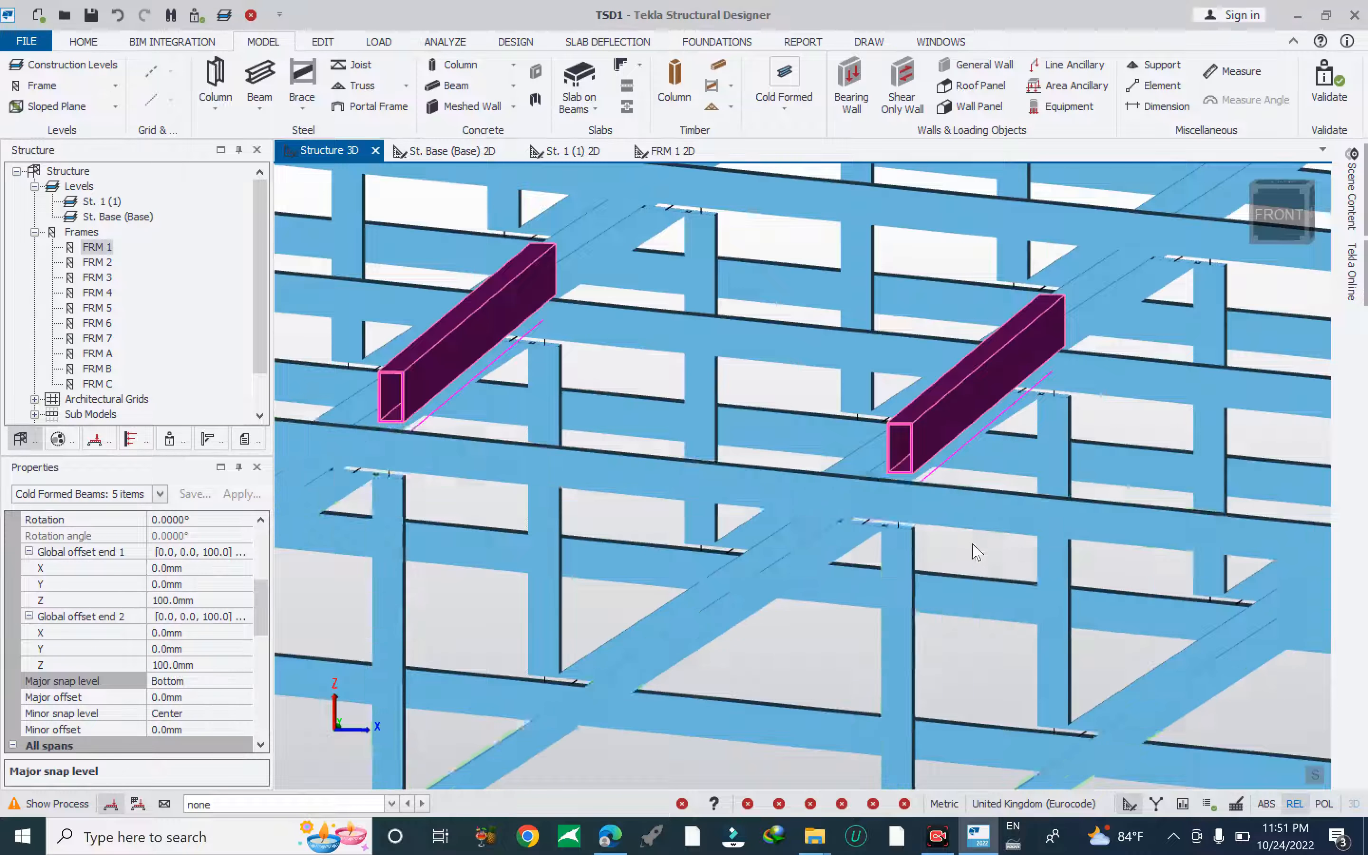
{"action": "scroll", "coordinate": [976, 552], "scroll_direction": "down", "scroll_amount": 4}
Check the top member section of the first frame's truss in its properties and clear the selection.
{"action": "left_click", "coordinate": [961, 564]}
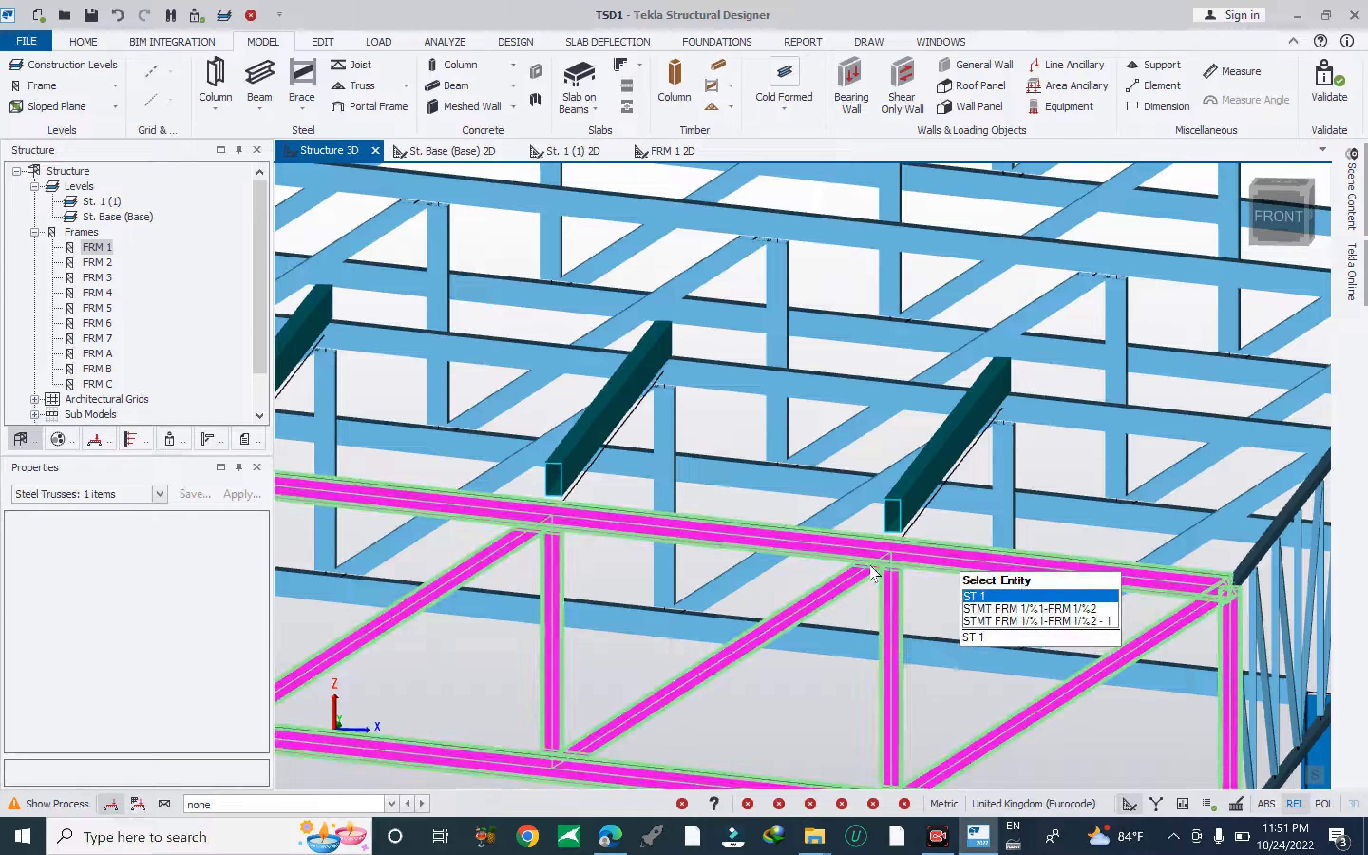
{"action": "left_click_drag", "start_coordinate": [258, 577], "coordinate": [253, 586]}
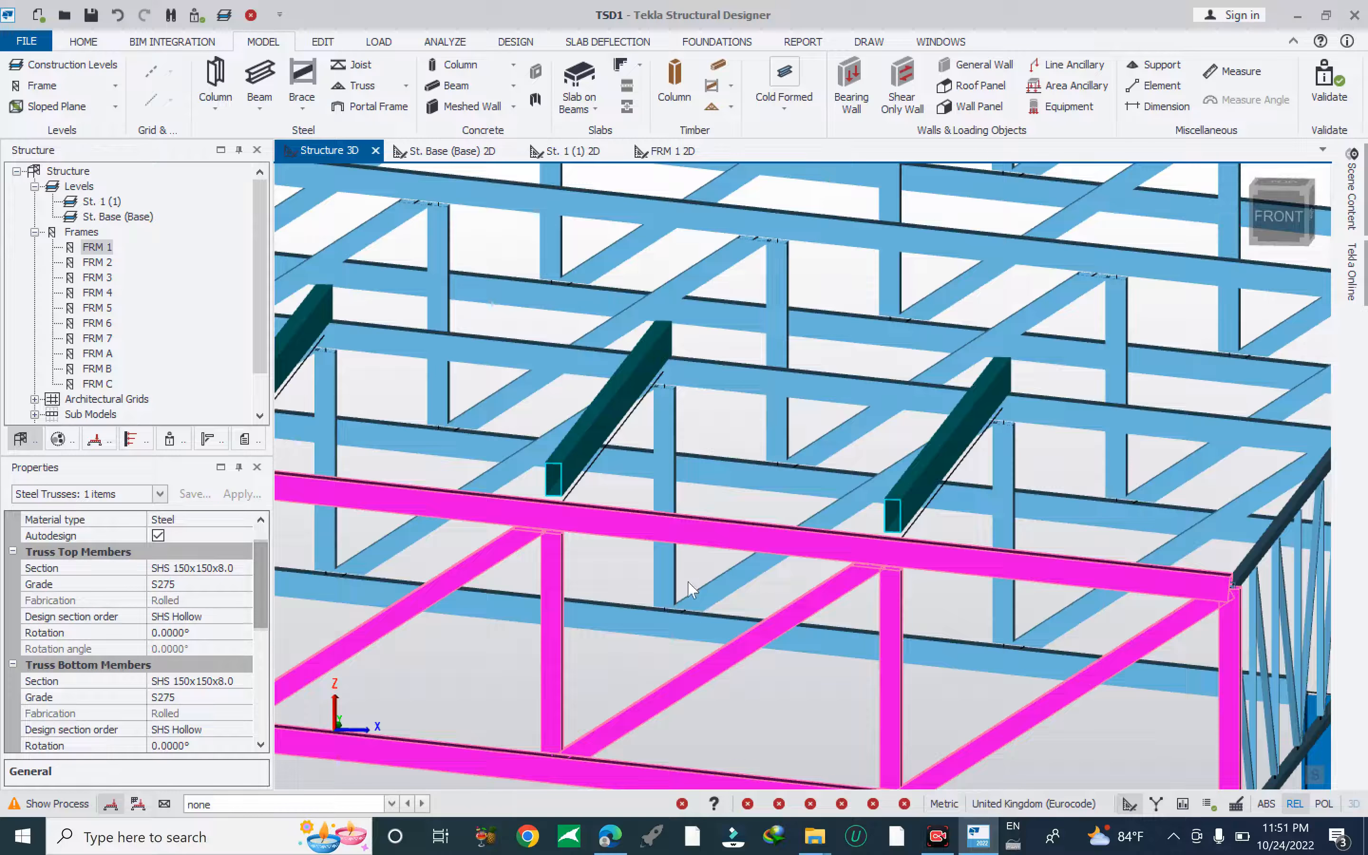
{"action": "key", "text": "Escape"}
Set the Z value of global offset end 1 and end 2 to 75 mm for the five purlins between frames 1 and 2.
{"action": "scroll", "coordinate": [927, 506], "scroll_direction": "down", "scroll_amount": 2}
{"action": "scroll", "coordinate": [989, 525], "scroll_direction": "down", "scroll_amount": 3}
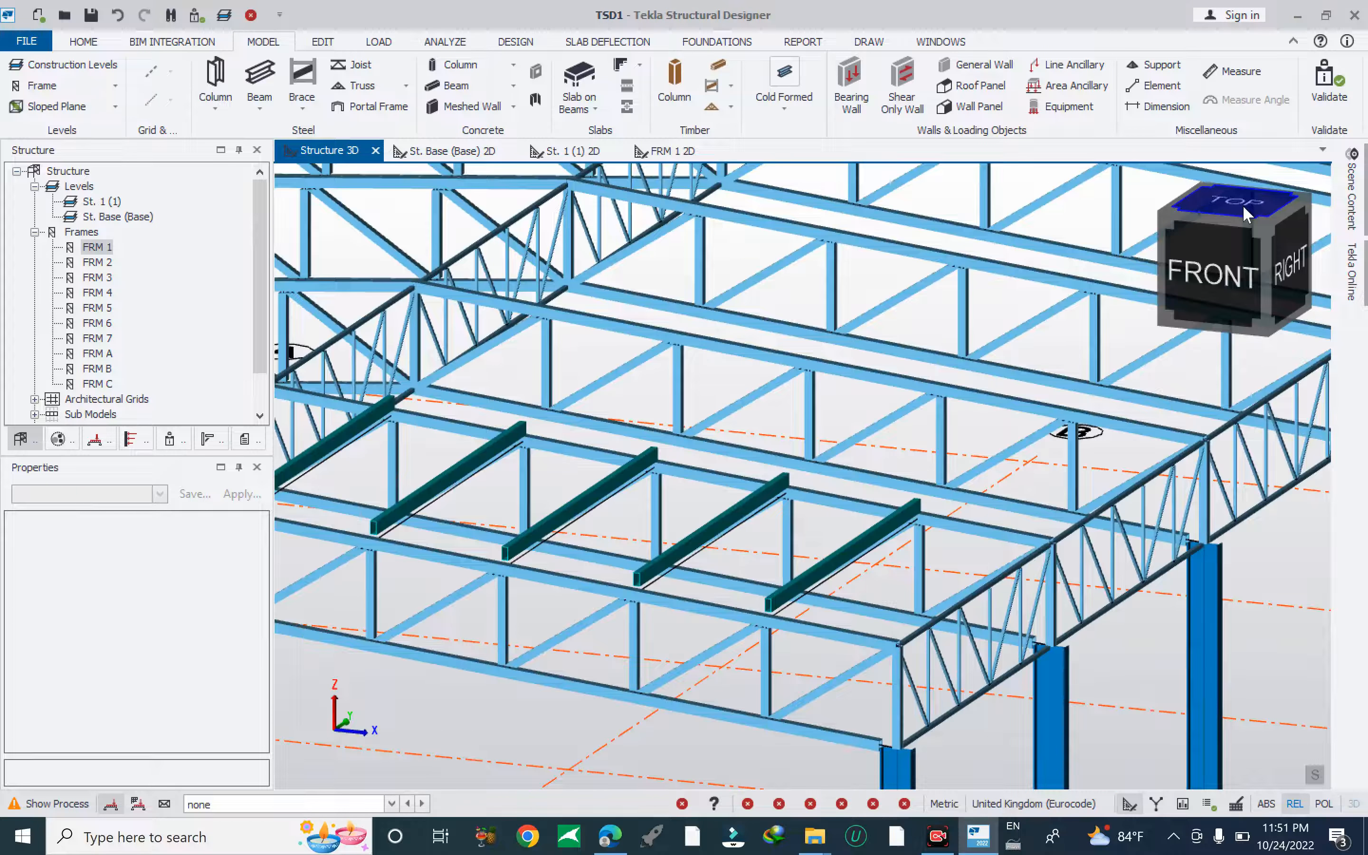
{"action": "left_click", "coordinate": [1247, 213]}
{"action": "scroll", "coordinate": [967, 638], "scroll_direction": "up", "scroll_amount": 3}
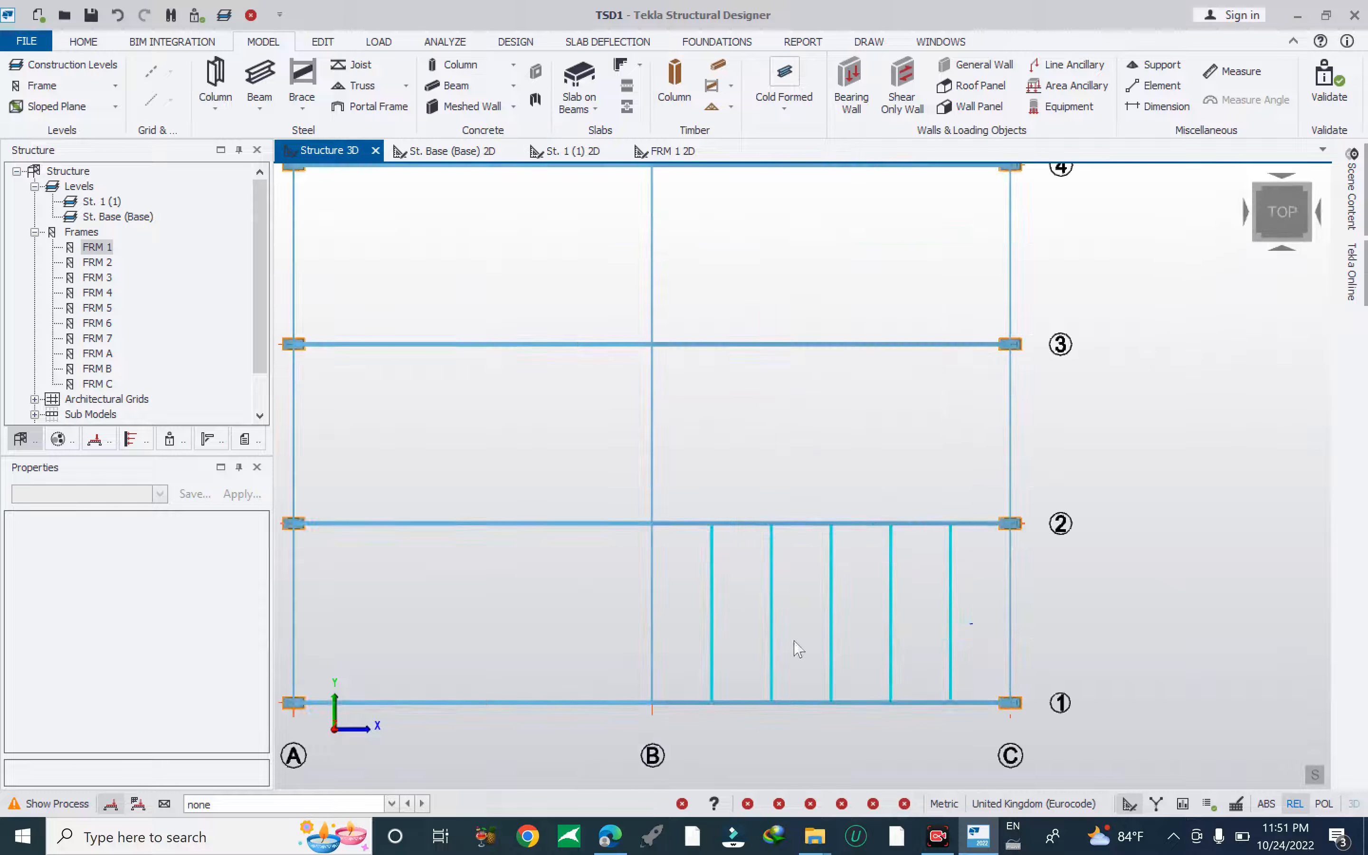
{"action": "left_click_drag", "start_coordinate": [686, 652], "coordinate": [689, 651]}
{"action": "right_click_drag", "start_coordinate": [931, 698], "coordinate": [1056, 574]}
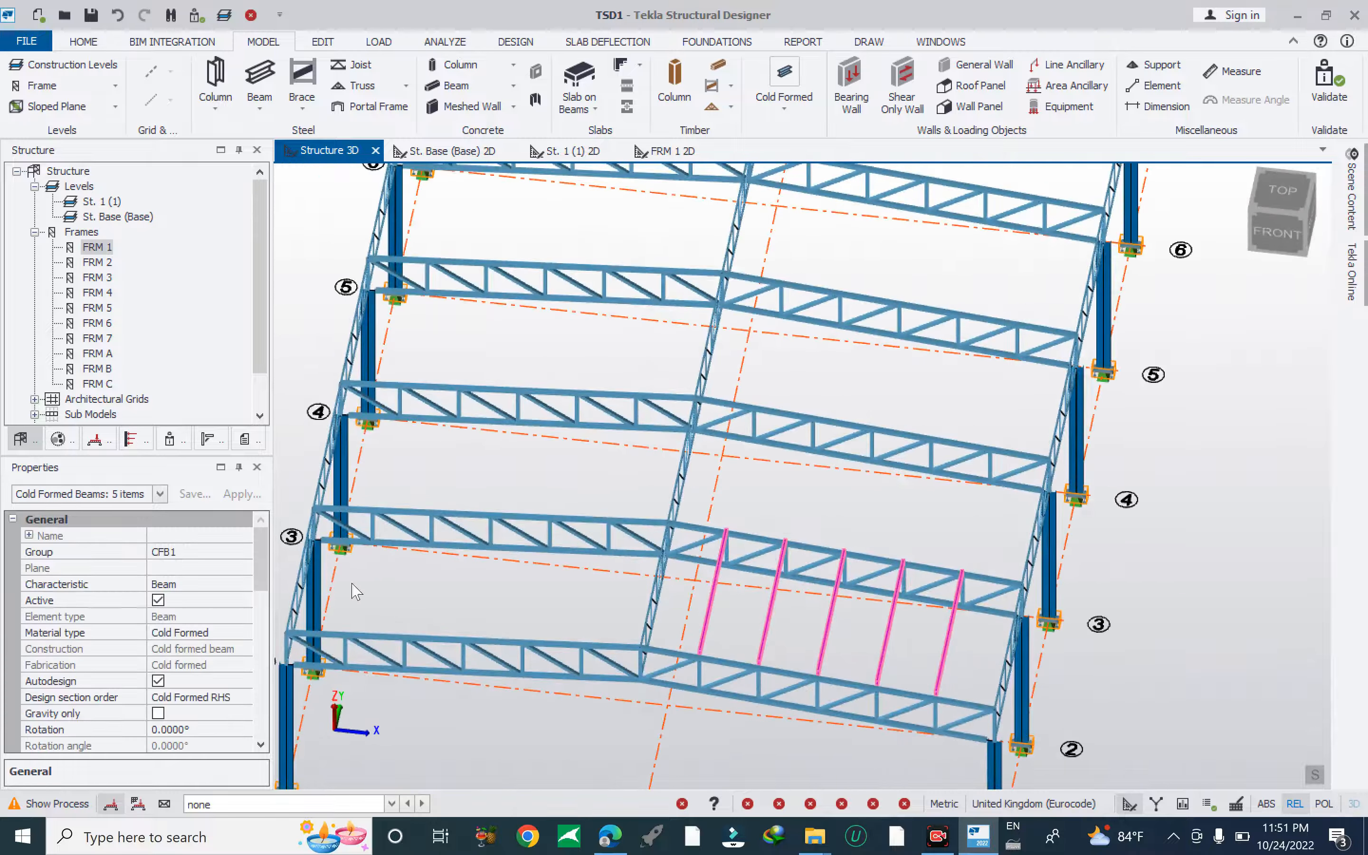
{"action": "scroll", "coordinate": [261, 559], "scroll_direction": "down", "scroll_amount": 3}
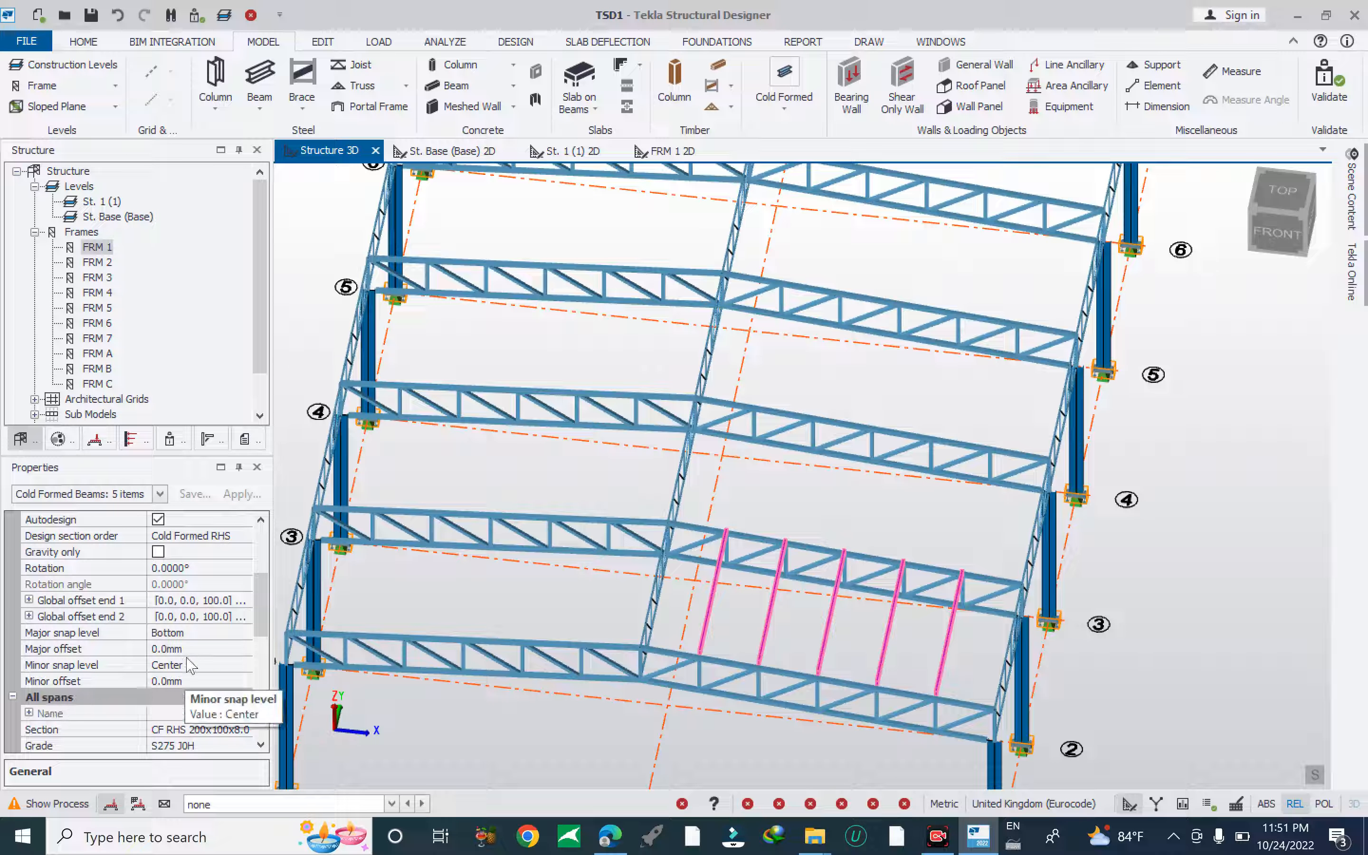
{"action": "left_click", "coordinate": [29, 600]}
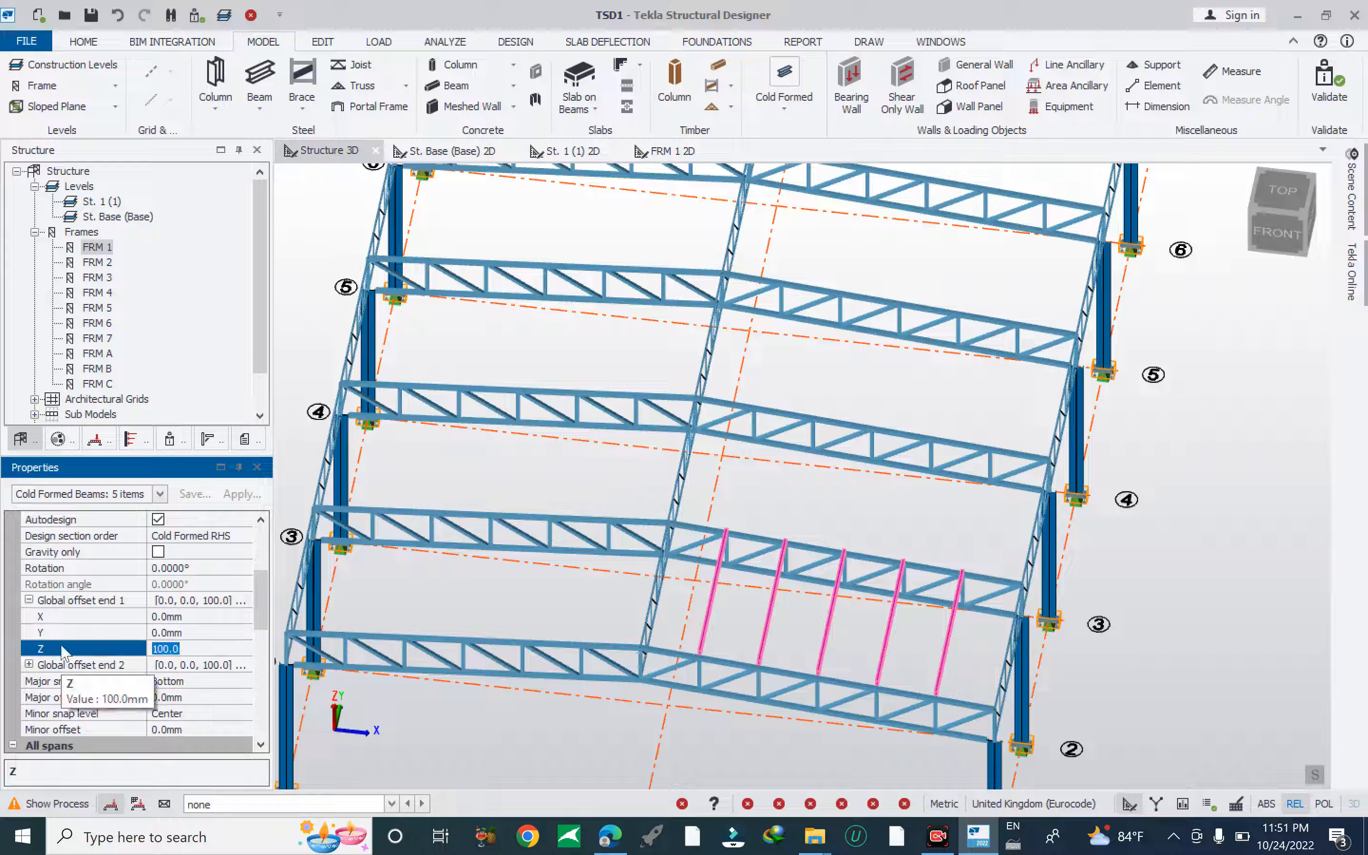
{"action": "left_click", "coordinate": [29, 665]}
{"action": "left_click", "coordinate": [110, 717]}
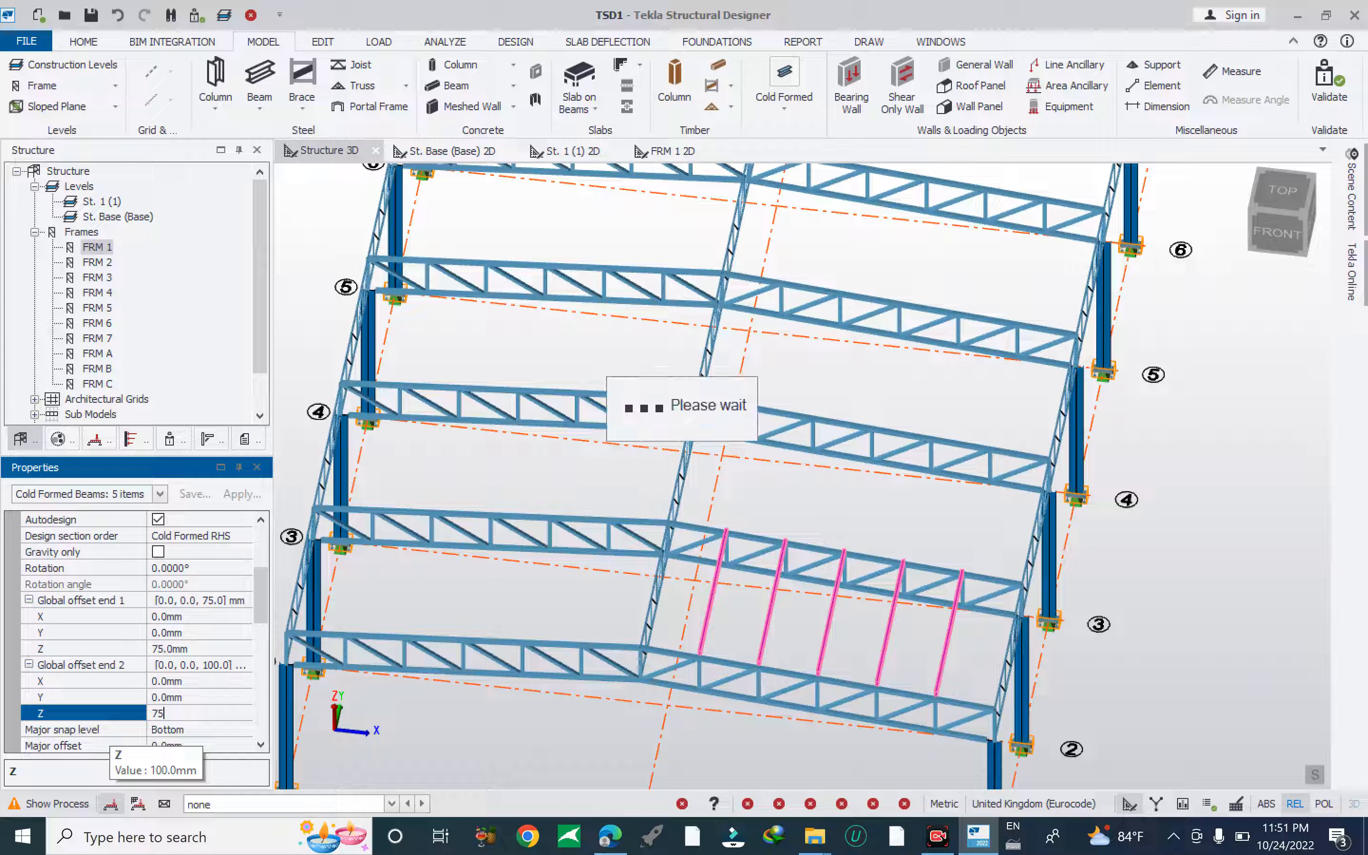
Examine the offset purlins against the truss top chord from the front and at an angle, including the opposite roof slope.
{"action": "left_click", "coordinate": [1288, 256]}
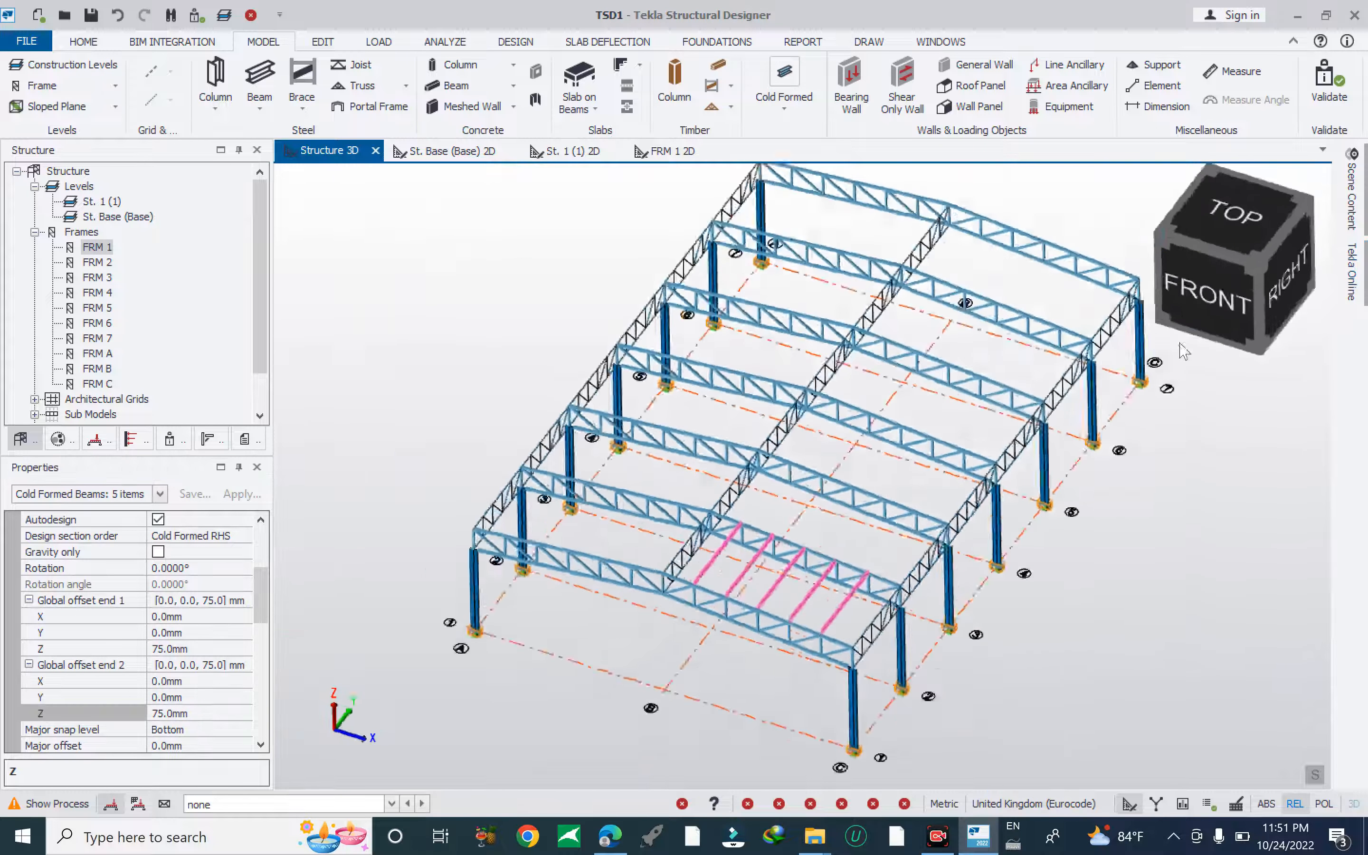
{"action": "left_click", "coordinate": [1209, 295]}
{"action": "scroll", "coordinate": [1010, 406], "scroll_direction": "up", "scroll_amount": 8}
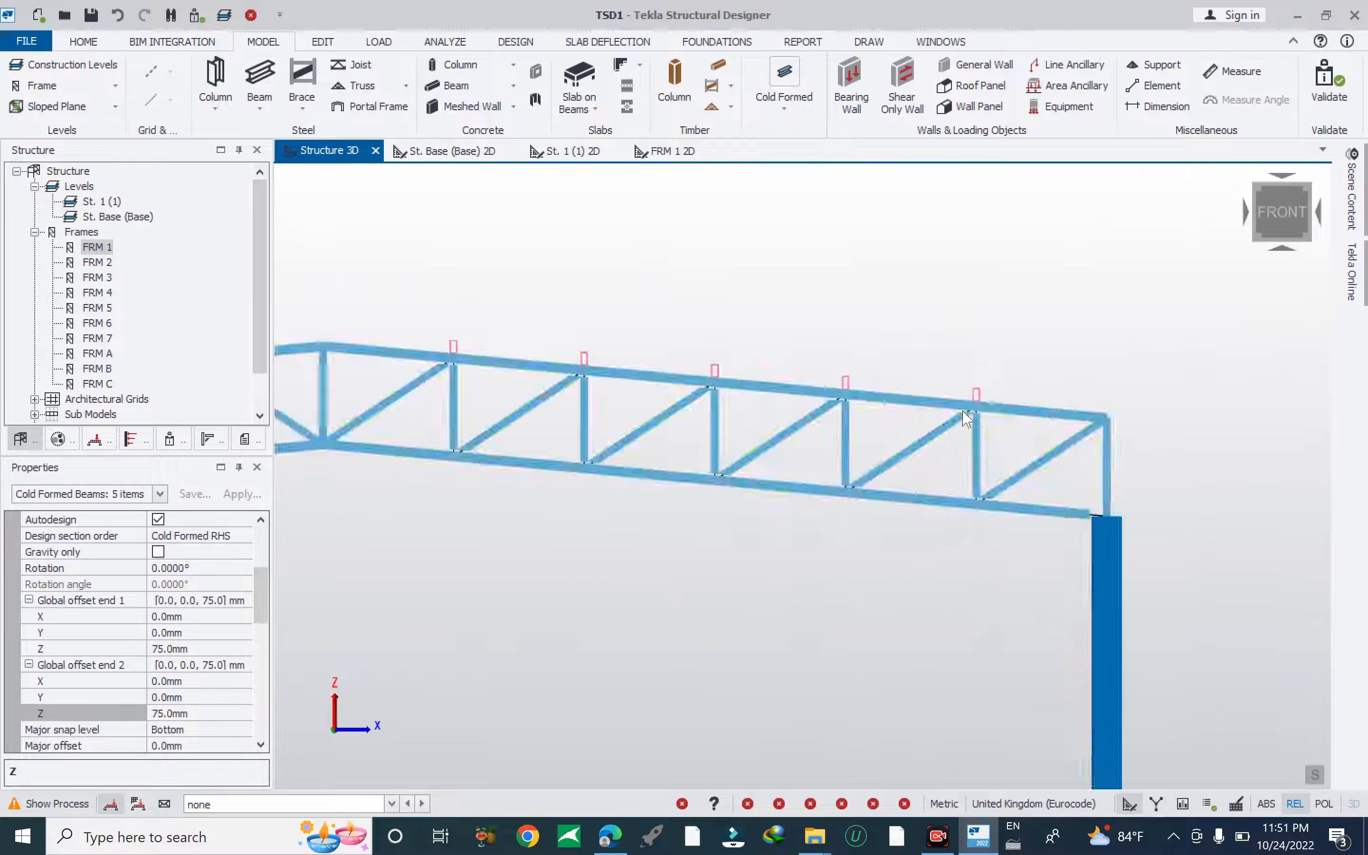
{"action": "scroll", "coordinate": [1010, 405], "scroll_direction": "down", "scroll_amount": 6}
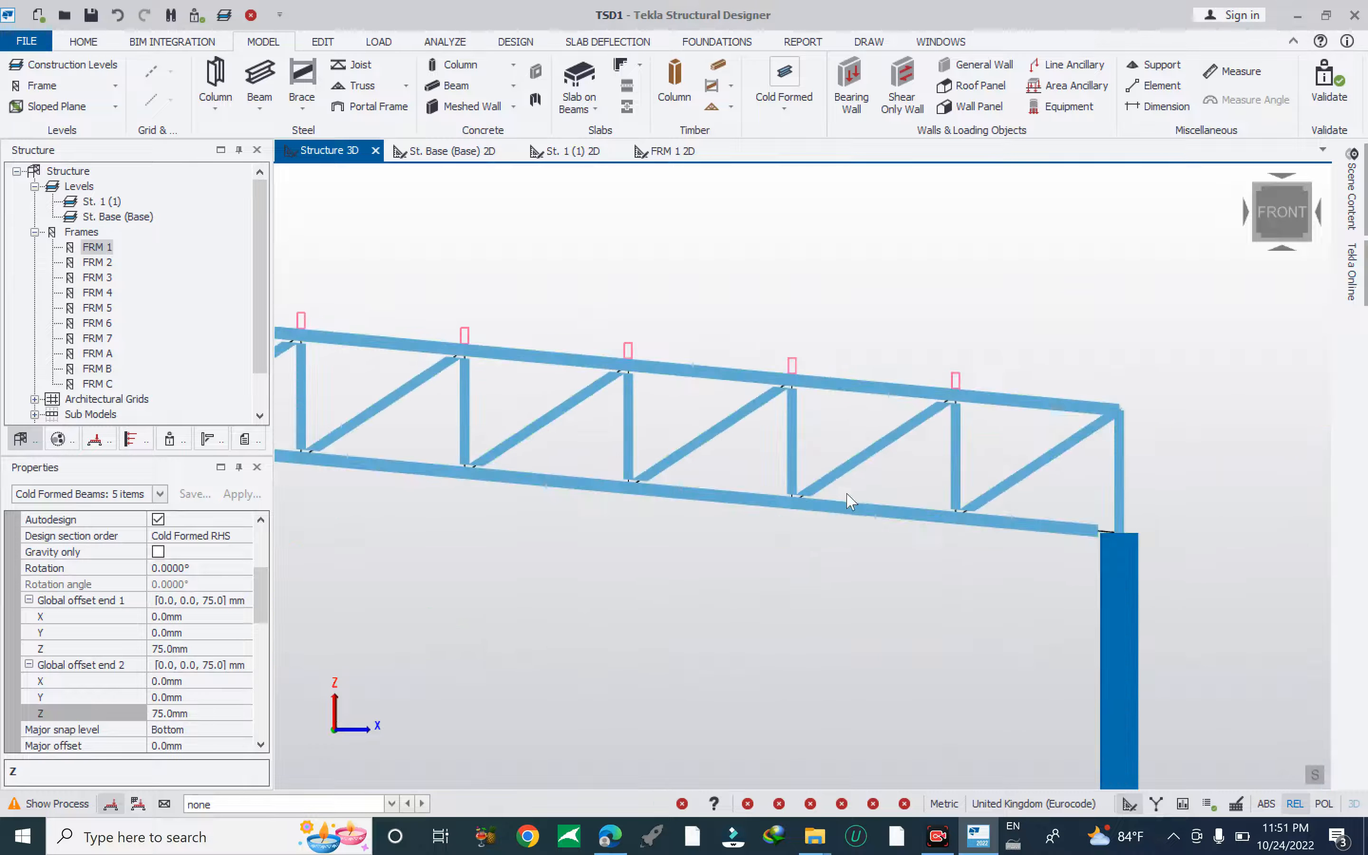
{"action": "scroll", "coordinate": [759, 478], "scroll_direction": "down", "scroll_amount": 2}
{"action": "right_click_drag", "start_coordinate": [759, 478], "coordinate": [701, 545]}
{"action": "scroll", "coordinate": [701, 484], "scroll_direction": "up", "scroll_amount": 3}
{"action": "scroll", "coordinate": [871, 519], "scroll_direction": "down", "scroll_amount": 4}
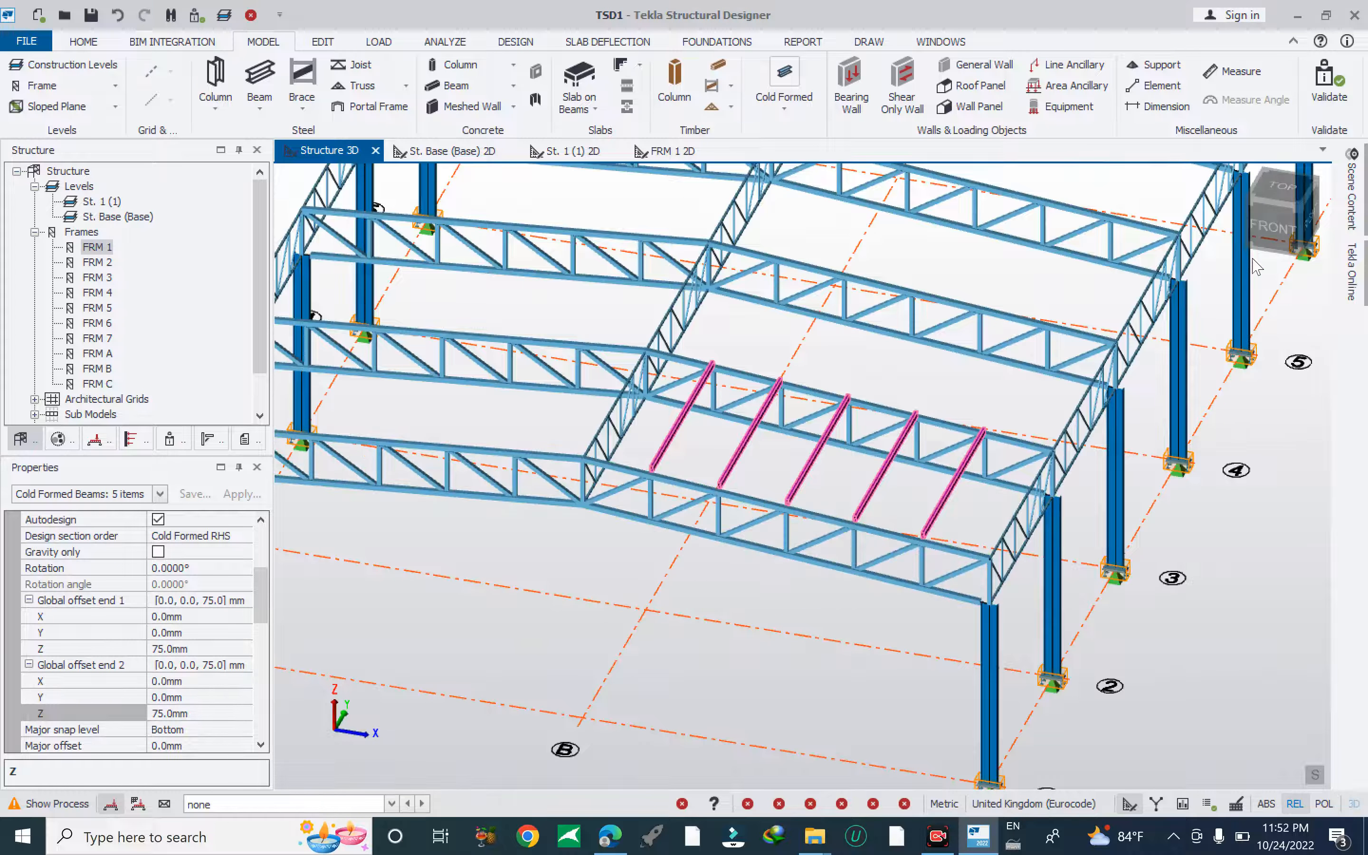
{"action": "left_click", "coordinate": [1292, 228]}
{"action": "left_click", "coordinate": [1186, 309]}
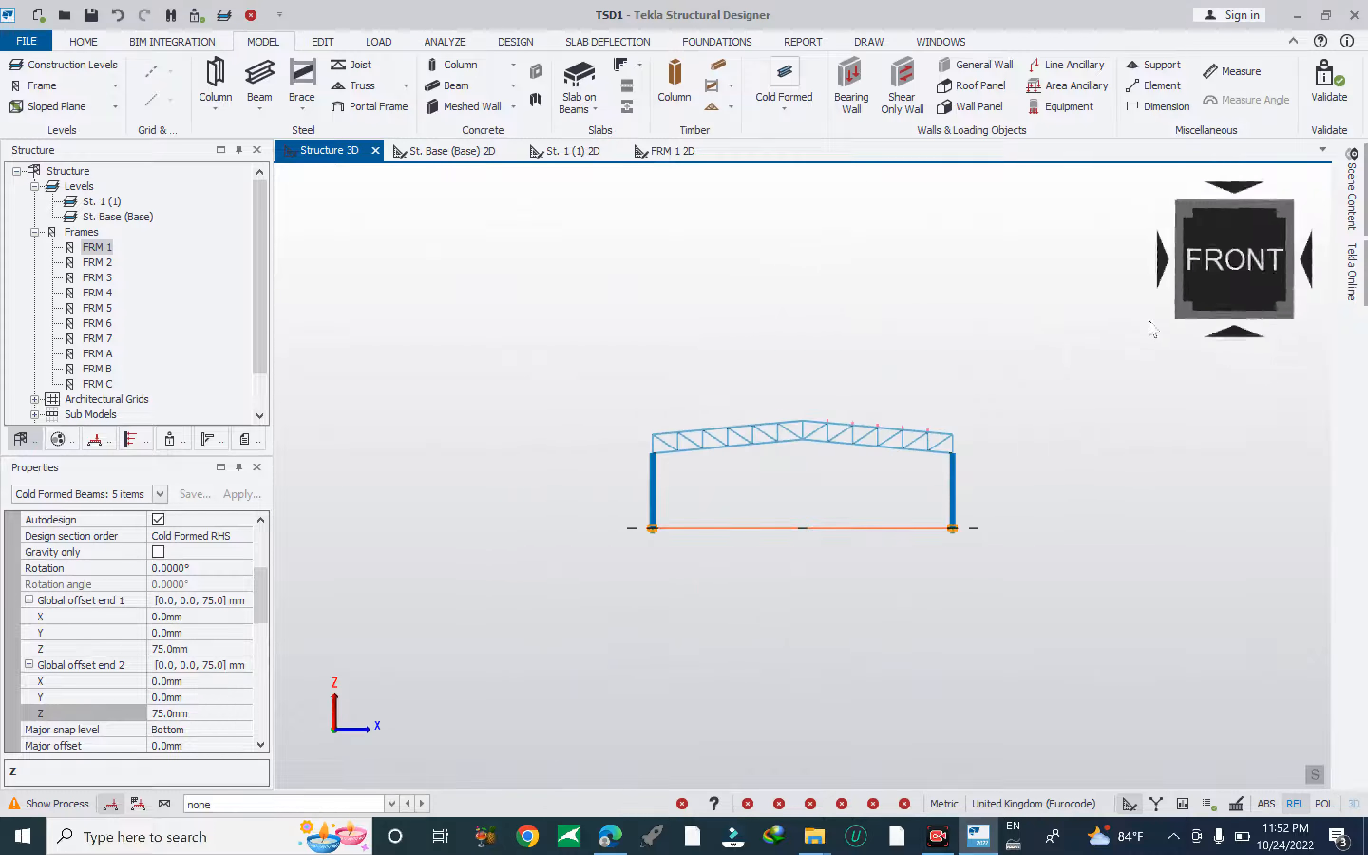
{"action": "scroll", "coordinate": [732, 449], "scroll_direction": "up", "scroll_amount": 3}
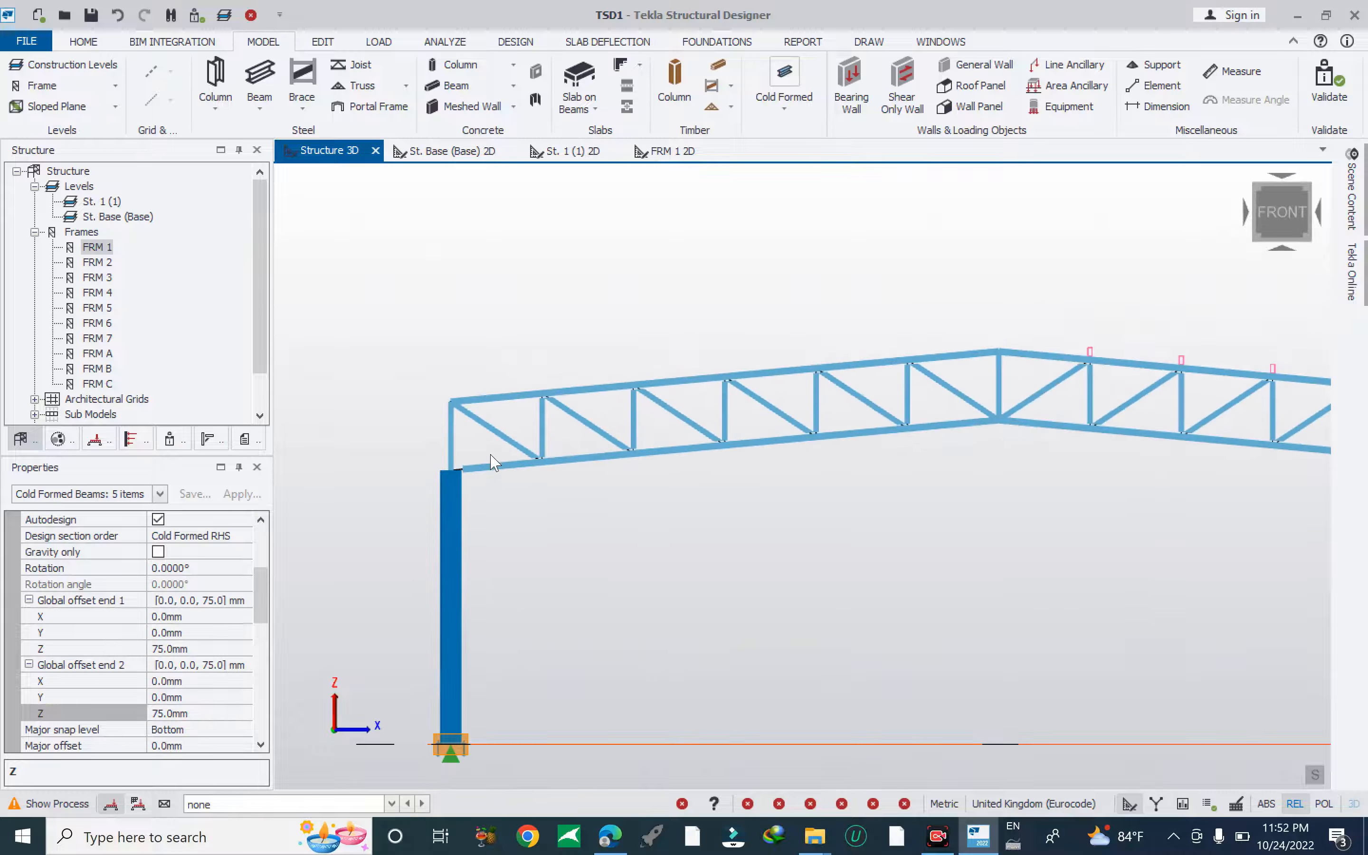
{"action": "scroll", "coordinate": [449, 420], "scroll_direction": "up", "scroll_amount": 3}
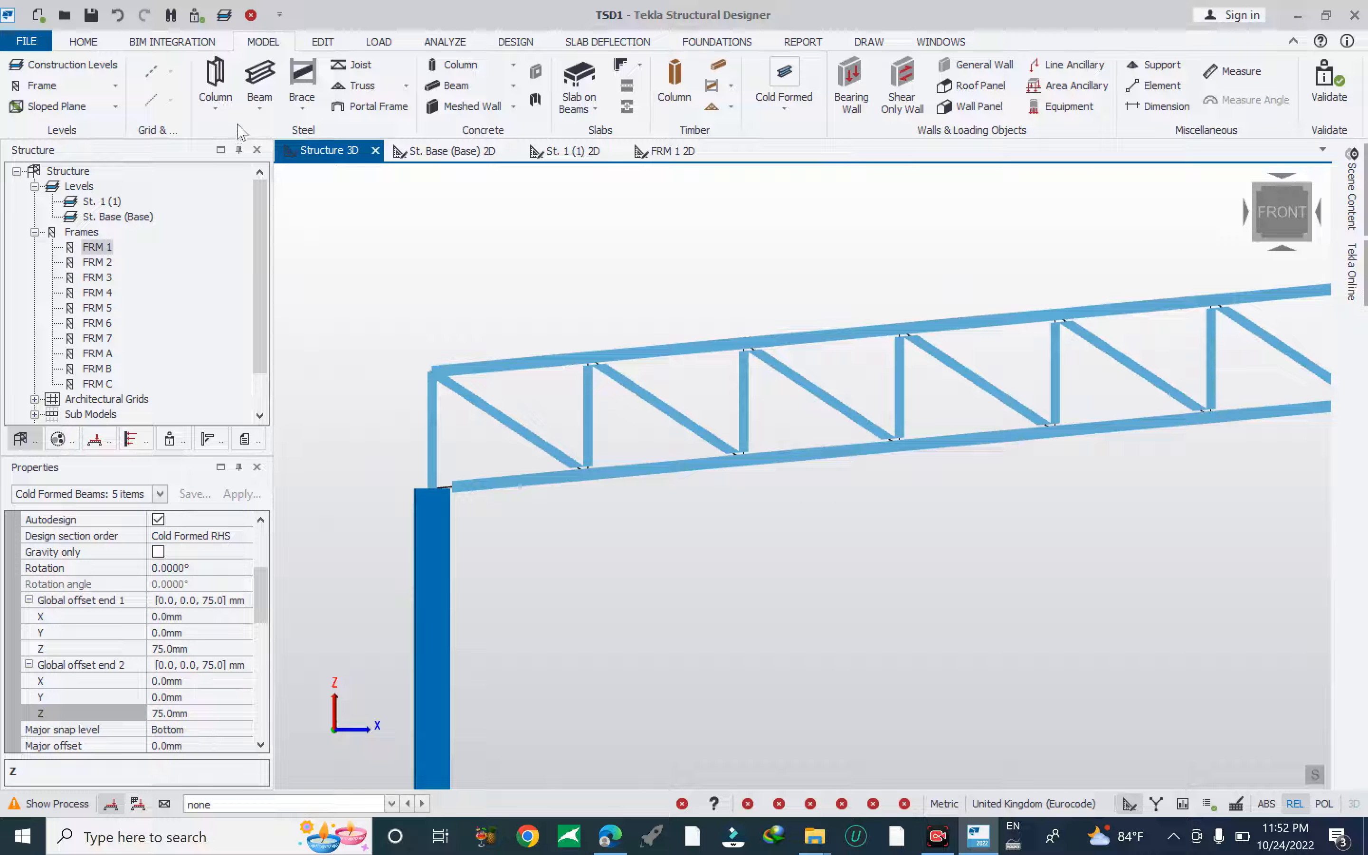
{"action": "left_click", "coordinate": [322, 42]}
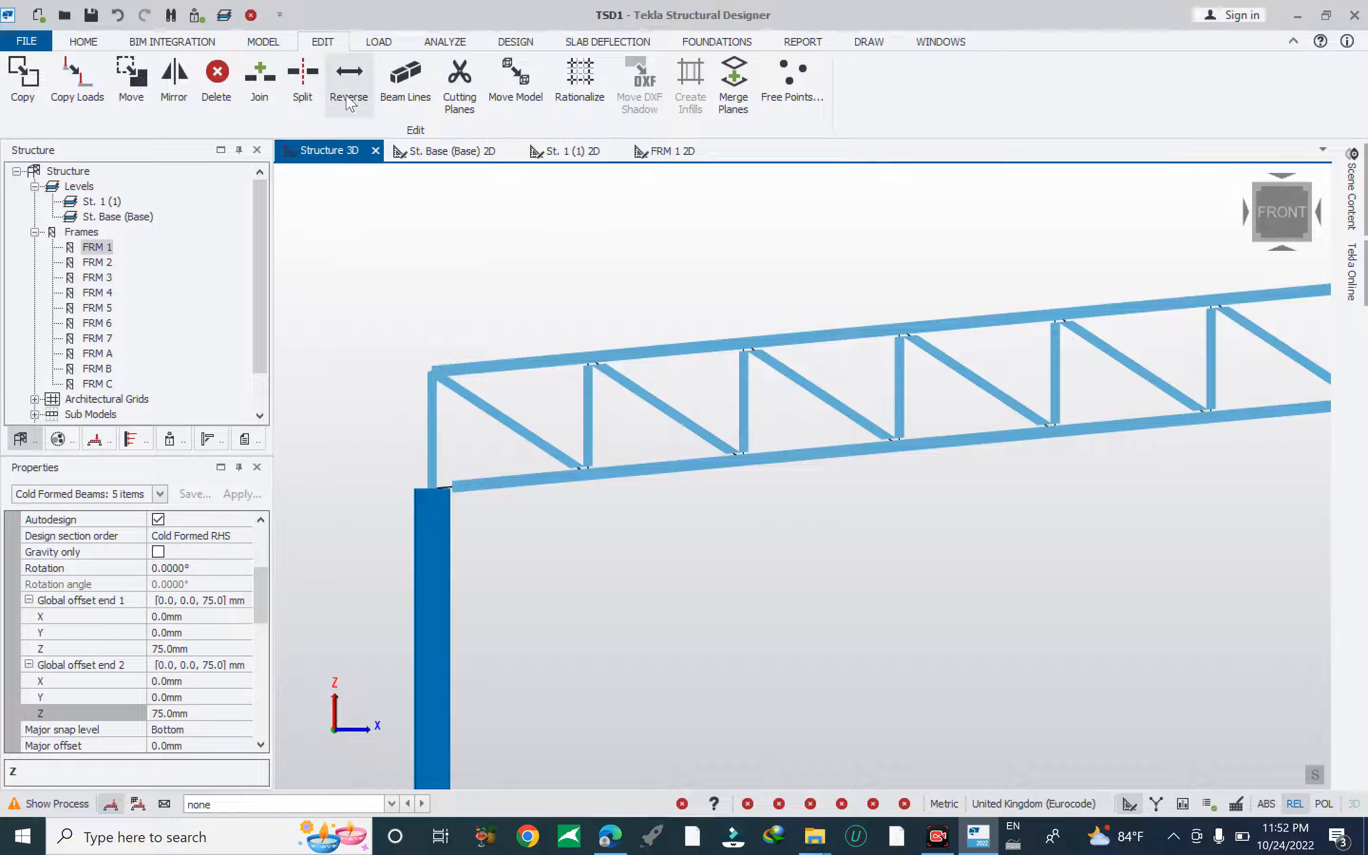
{"action": "left_click", "coordinate": [265, 45]}
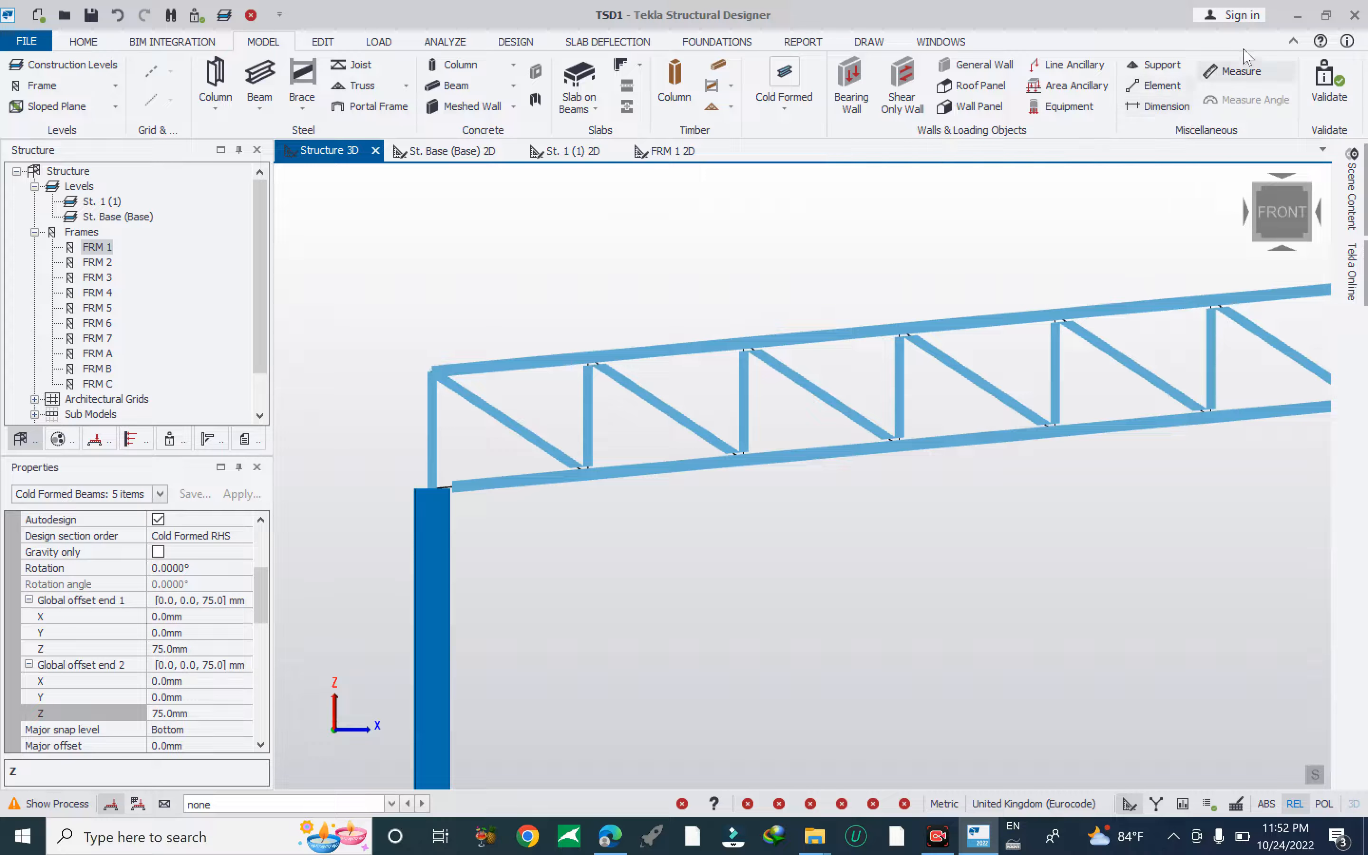
{"action": "left_click", "coordinate": [1243, 71]}
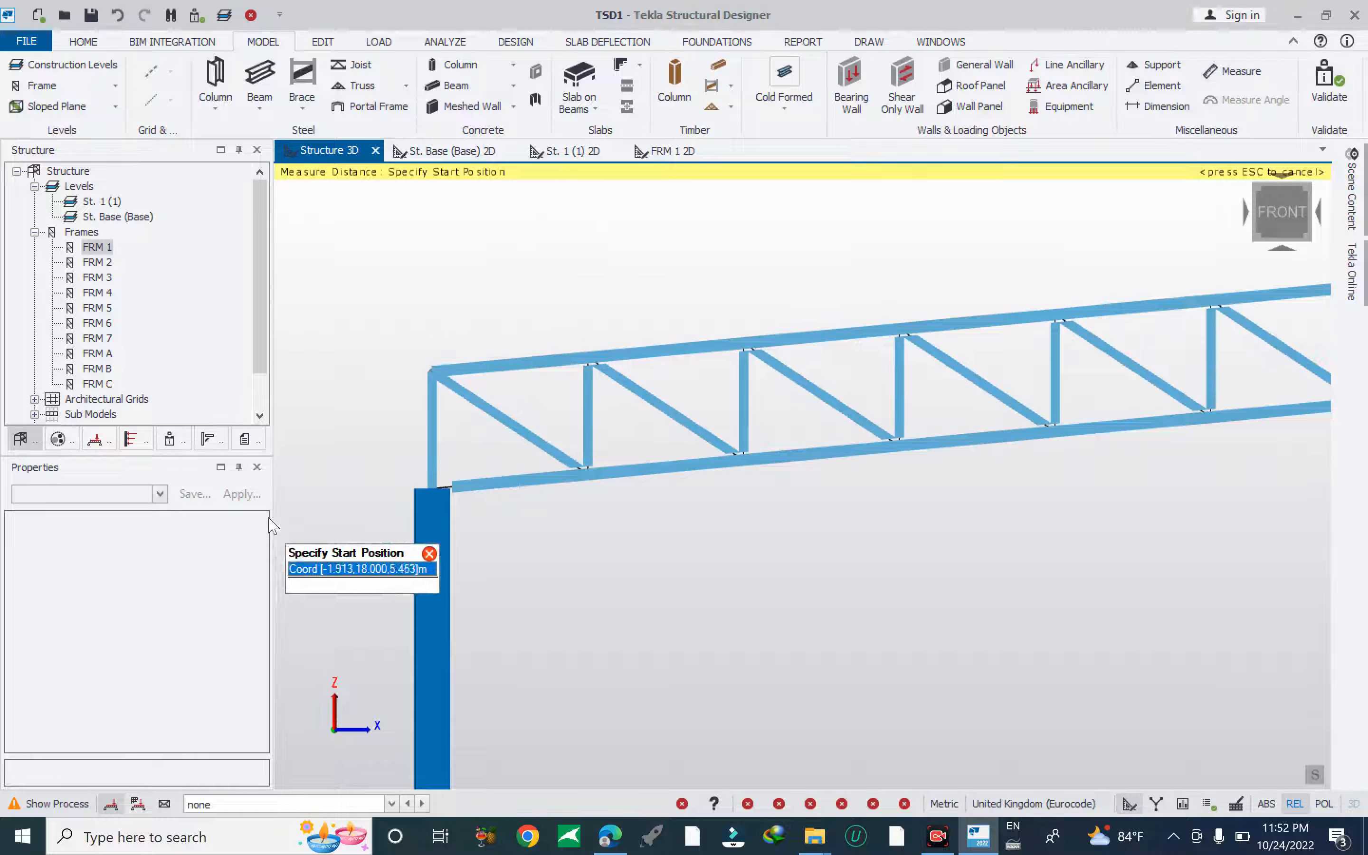
{"action": "left_click", "coordinate": [1159, 89]}
{"action": "left_click", "coordinate": [1160, 105]}
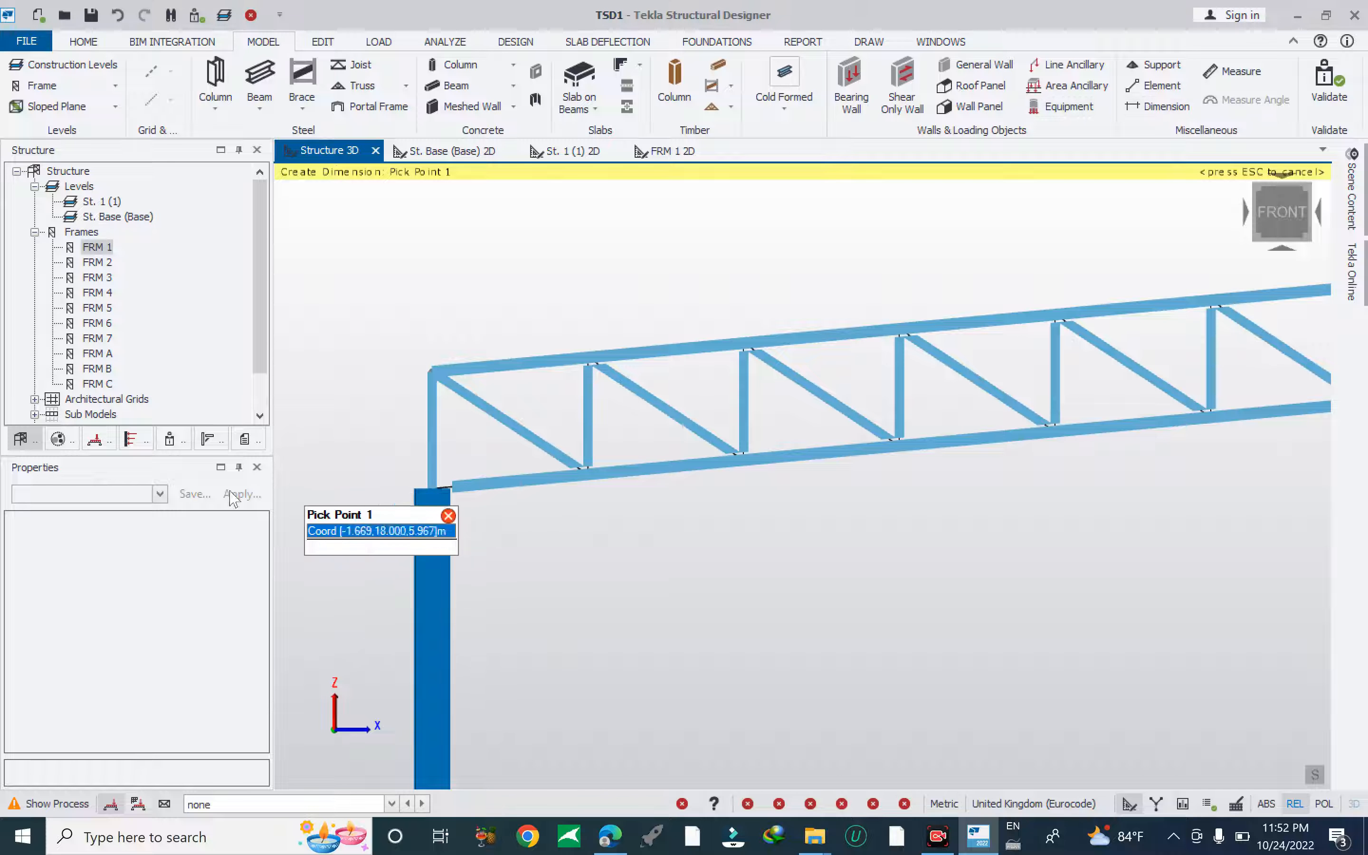
{"action": "left_click", "coordinate": [161, 494]}
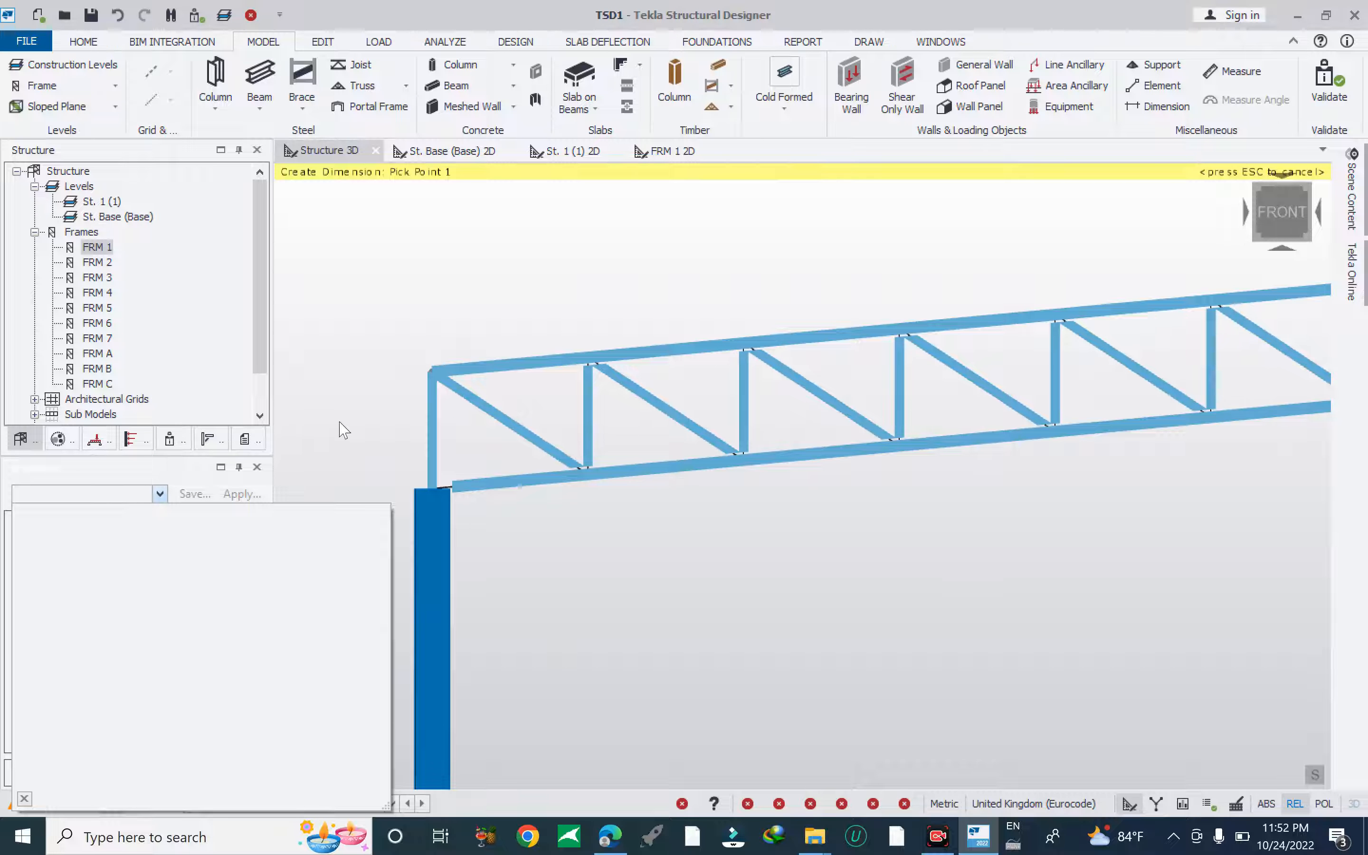
{"action": "left_click", "coordinate": [1250, 98]}
{"action": "scroll", "coordinate": [773, 128], "scroll_direction": "up", "scroll_amount": 1}
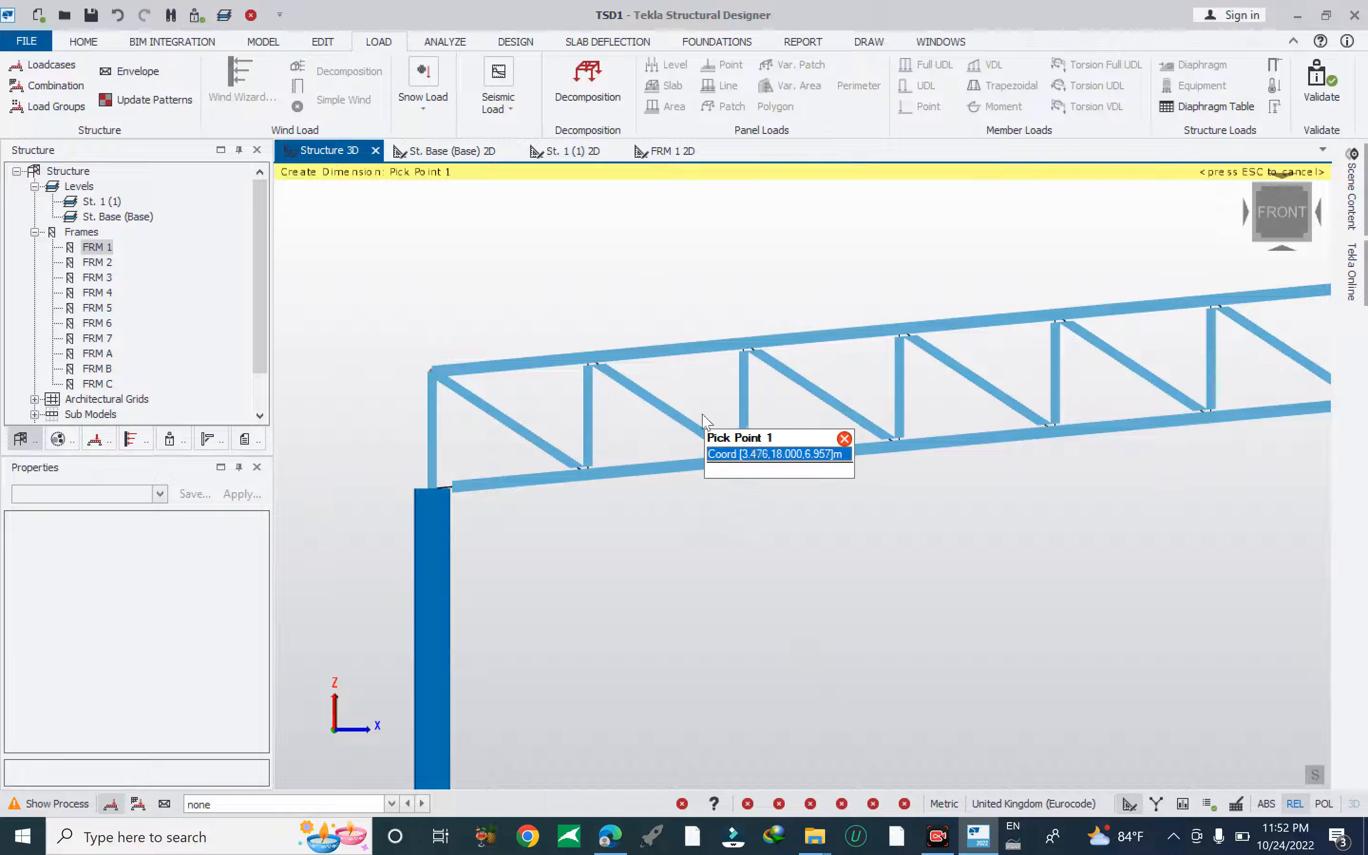
{"action": "key", "text": "Escape"}
Open the first frame's truss in the Truss Wizard and review its panel divisions, height, H1 and apex settings.
{"action": "scroll", "coordinate": [625, 495], "scroll_direction": "down", "scroll_amount": 5}
{"action": "right_click_drag", "start_coordinate": [731, 530], "coordinate": [724, 558]}
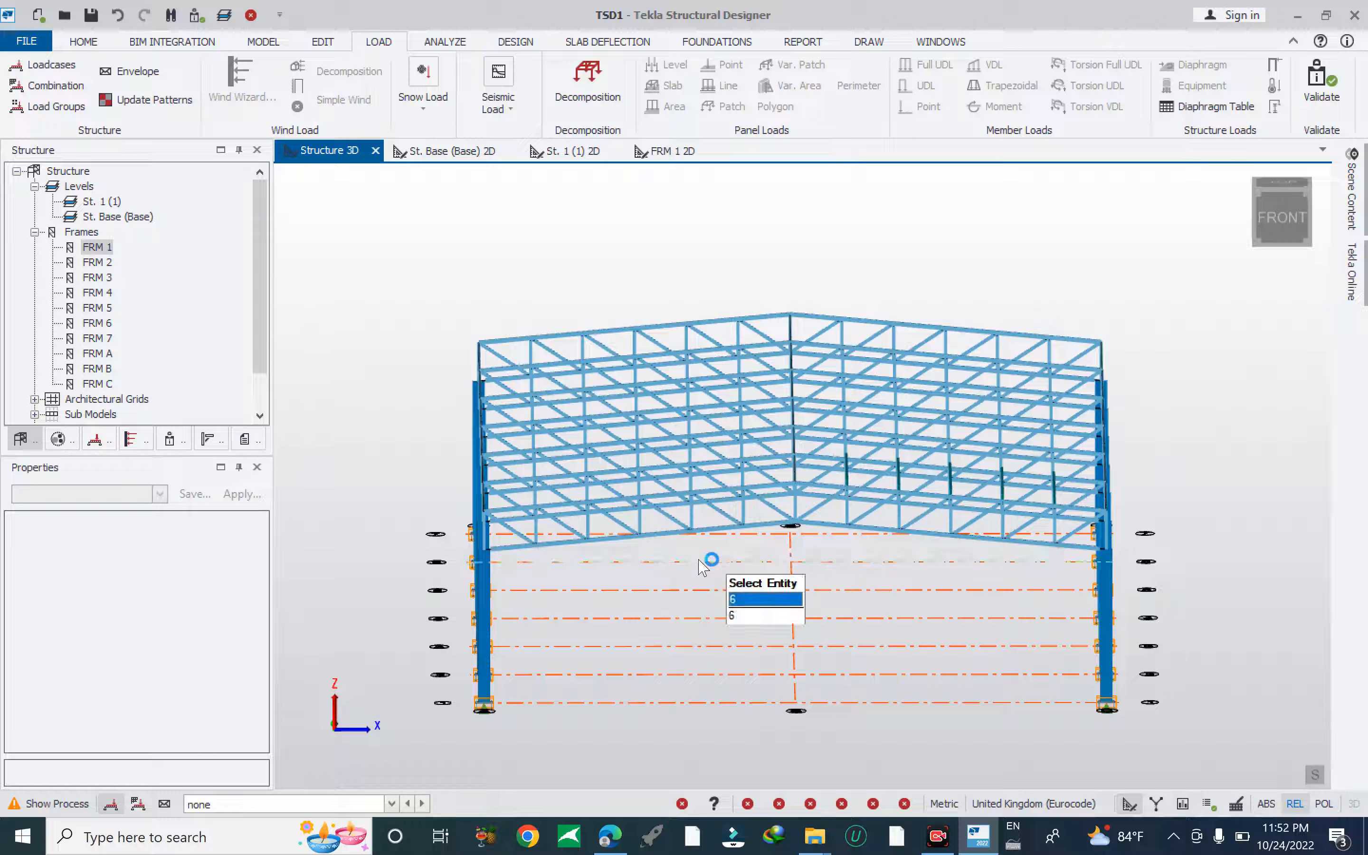
{"action": "left_click", "coordinate": [657, 537]}
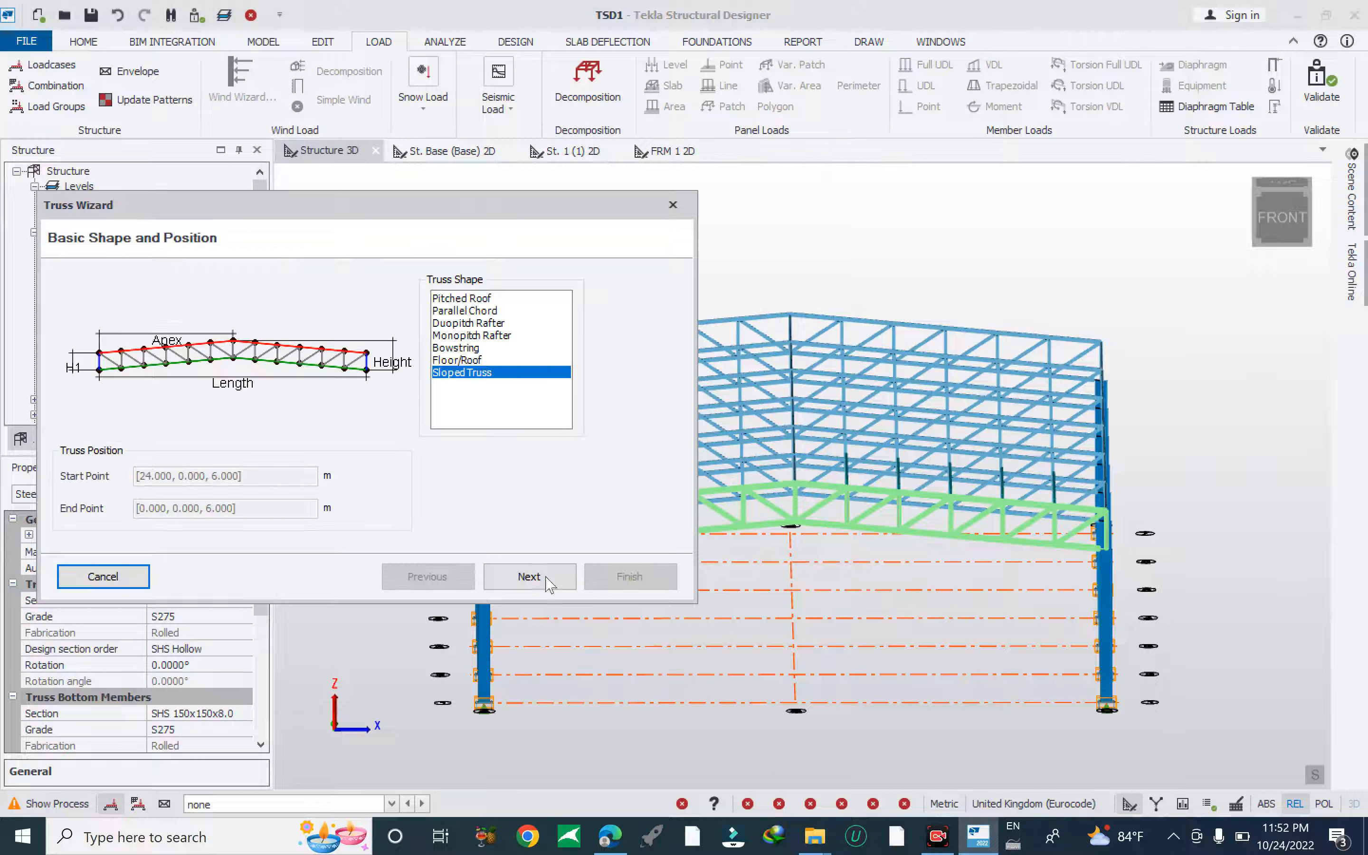
{"action": "left_click", "coordinate": [546, 582]}
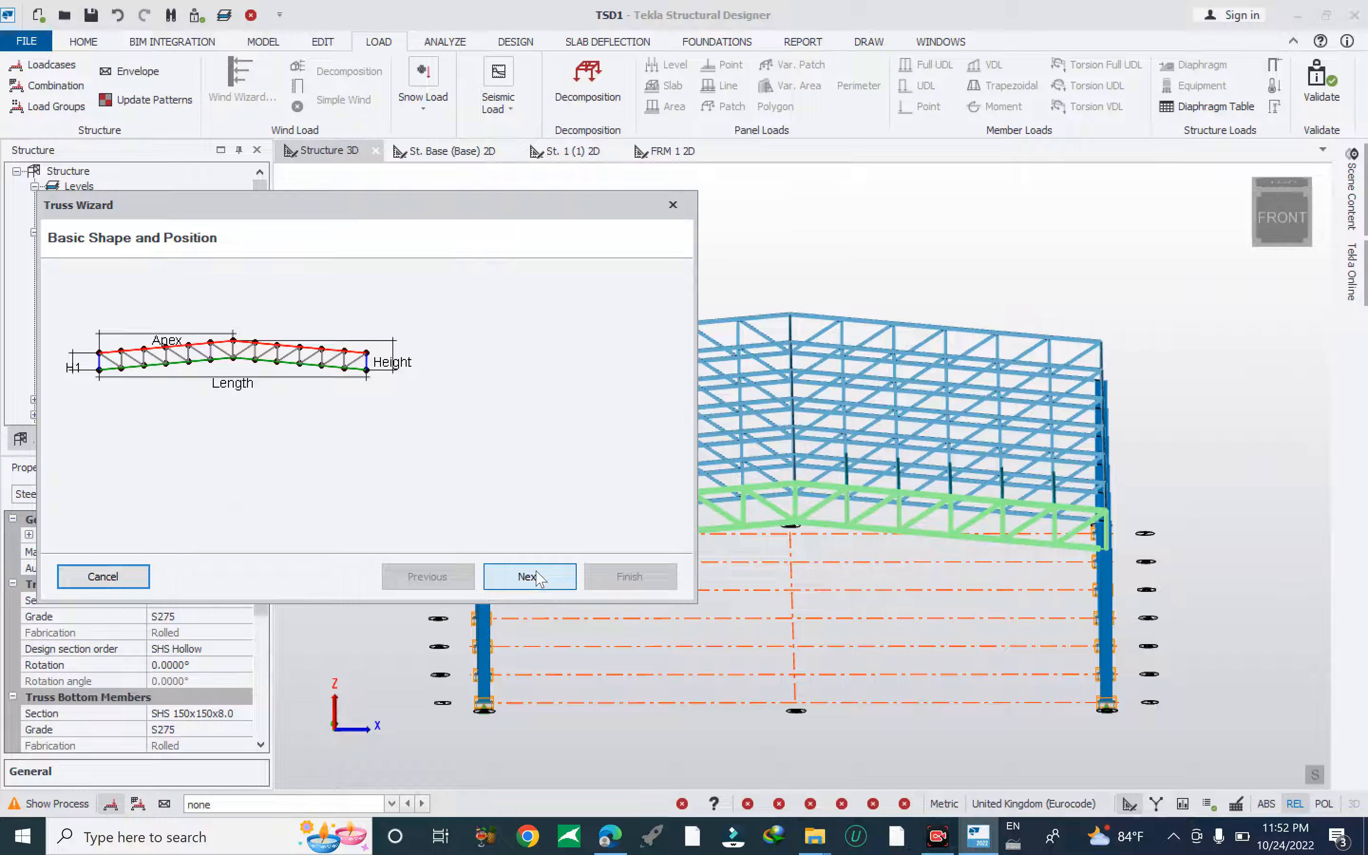
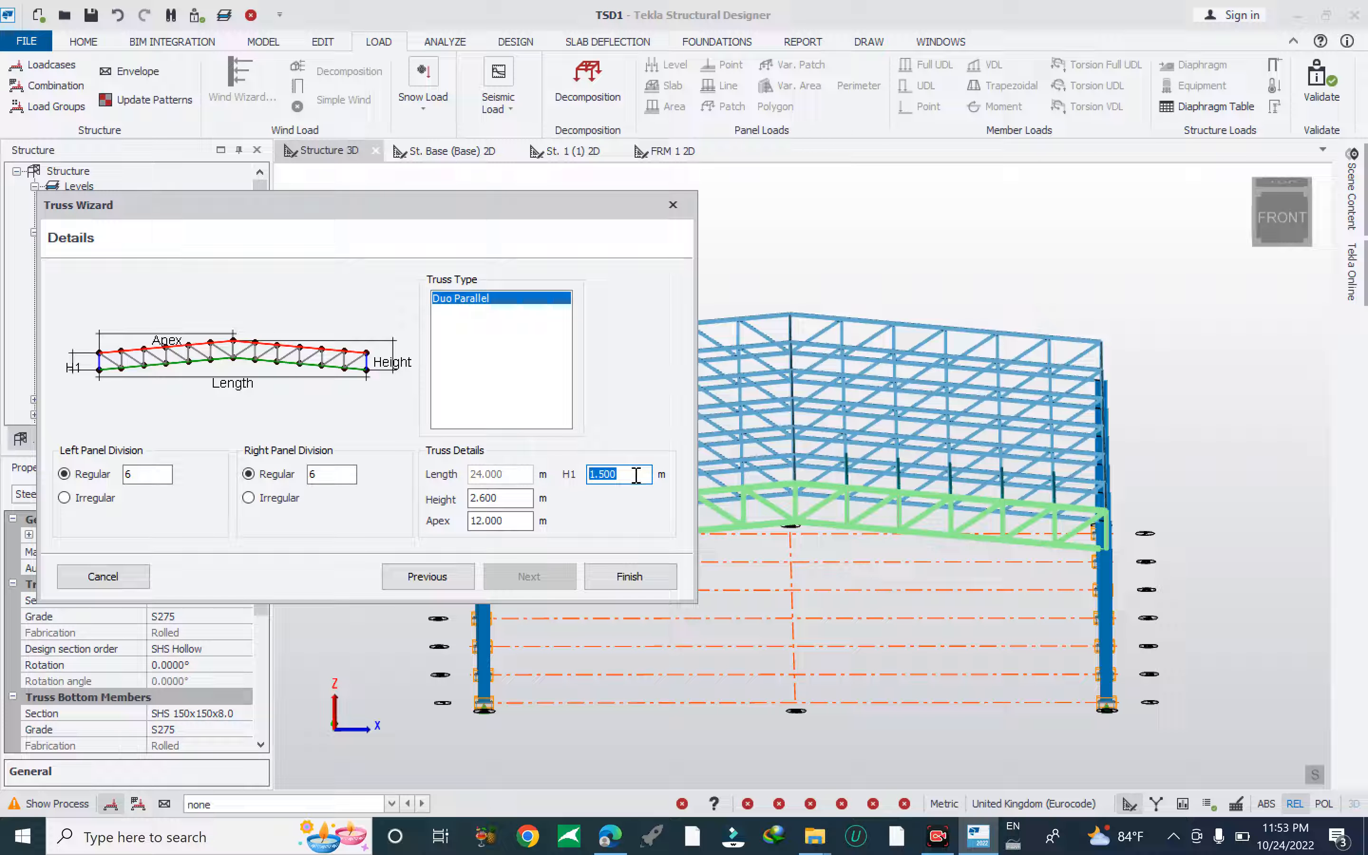
{"action": "left_click", "coordinate": [215, 839]}
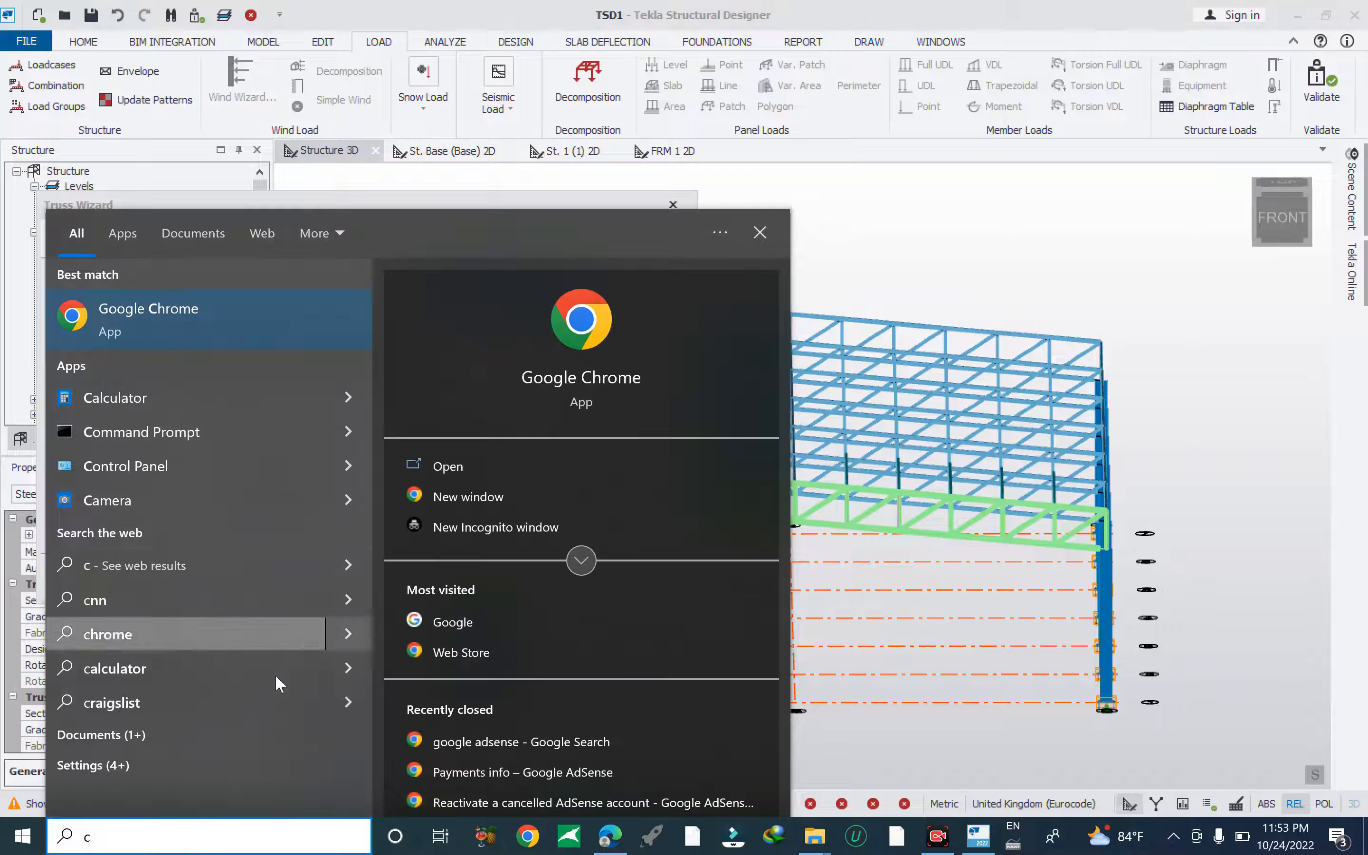
{"action": "type", "text": "cex"}
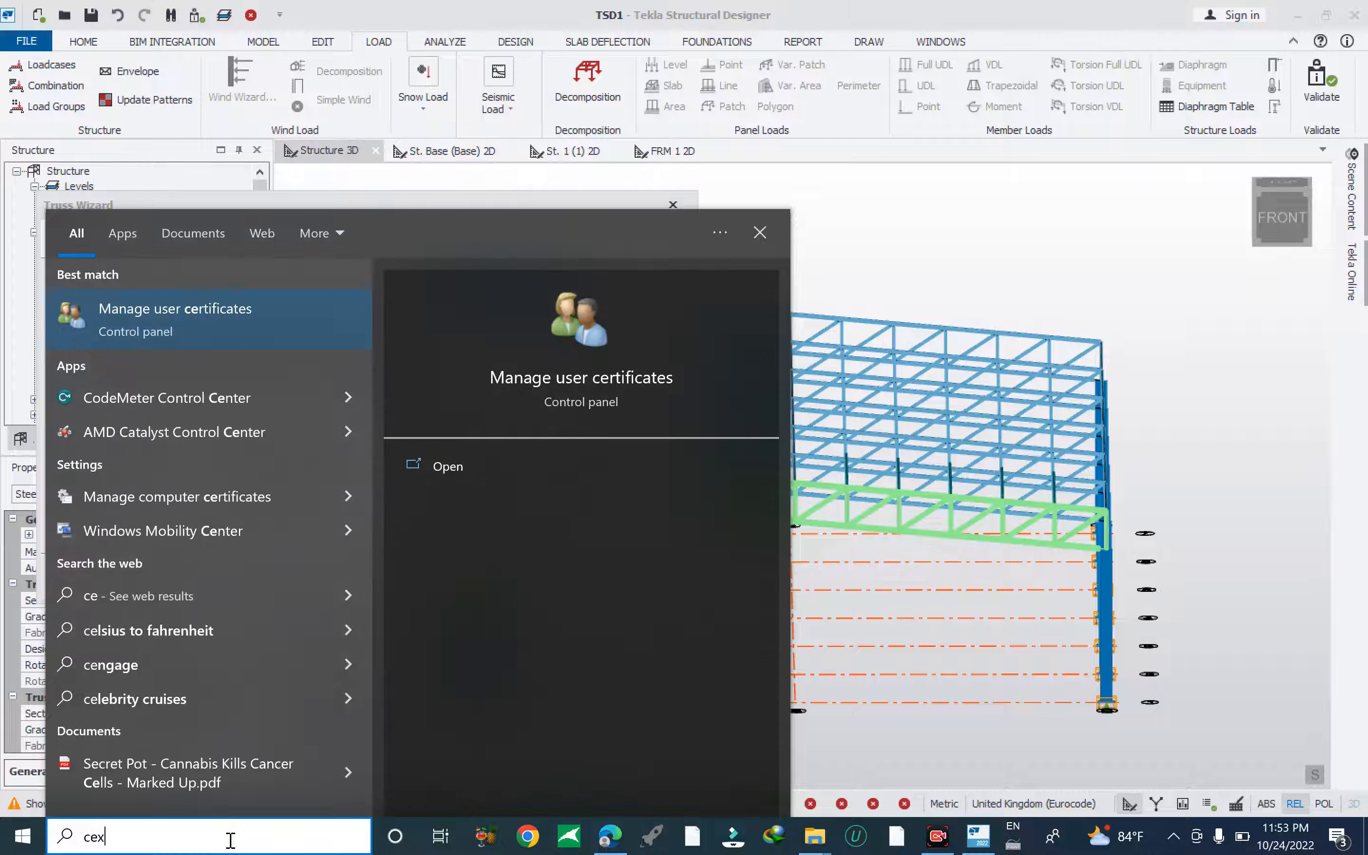
{"action": "type", "text": "c"}
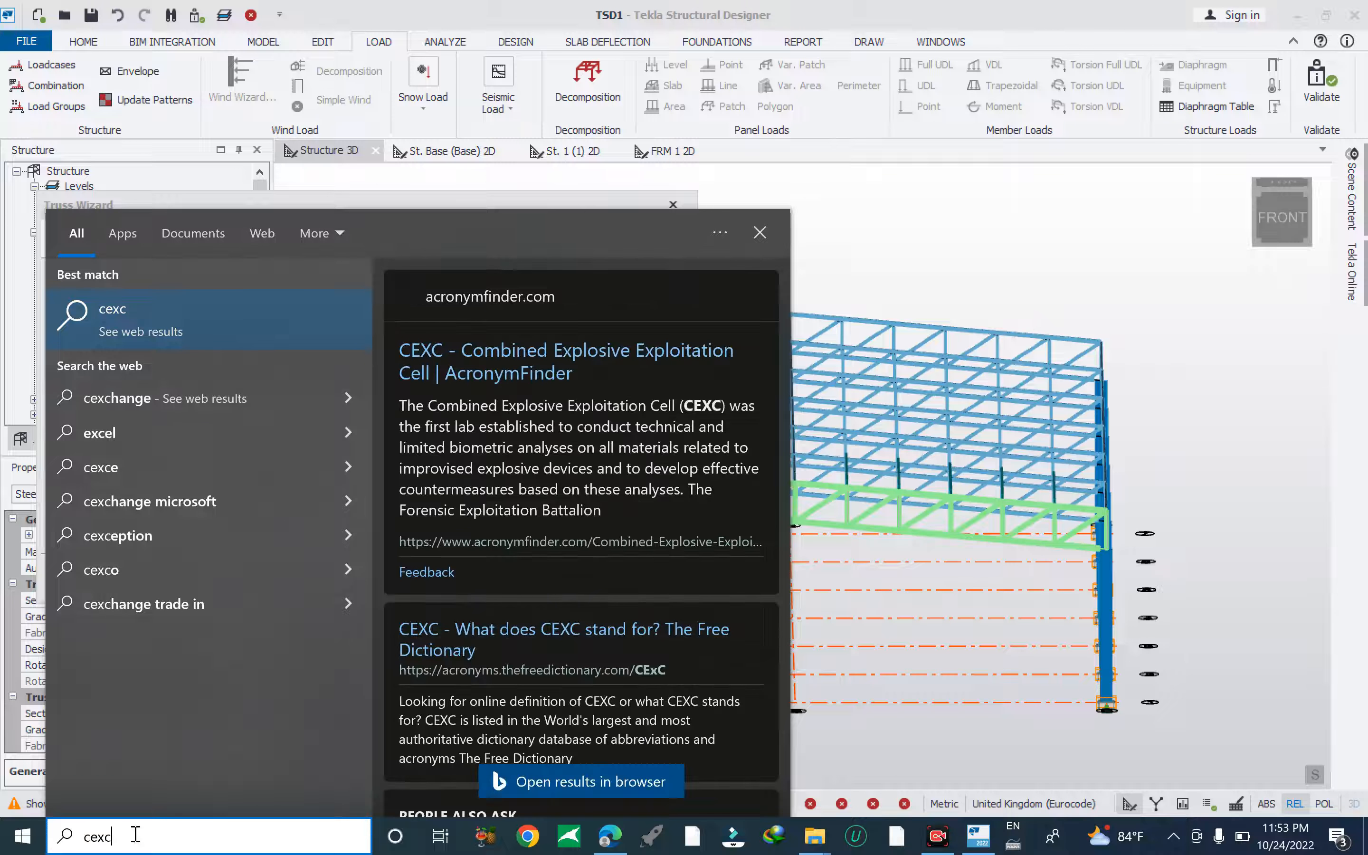
{"action": "type", "text": "xc"}
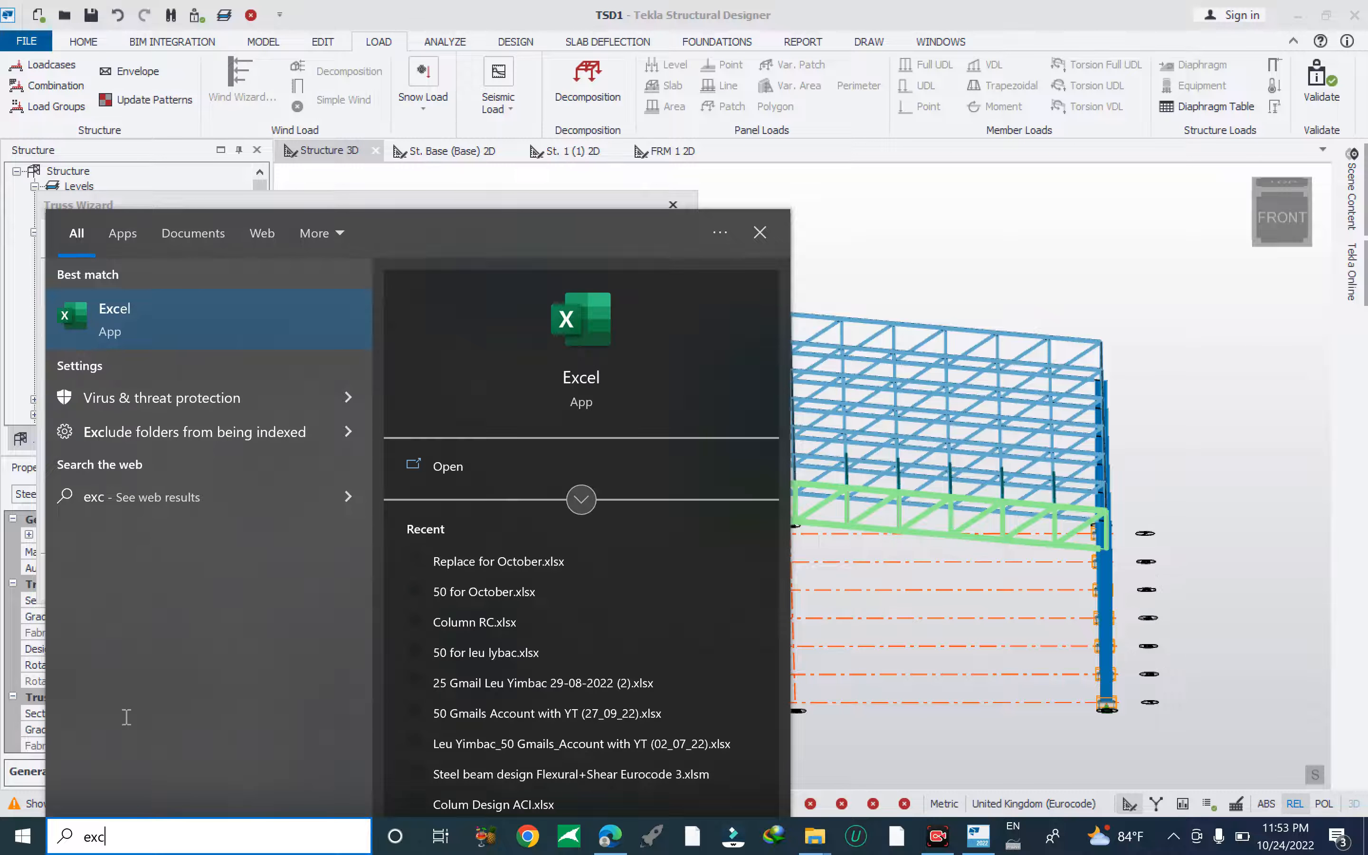
{"action": "left_click", "coordinate": [337, 341]}
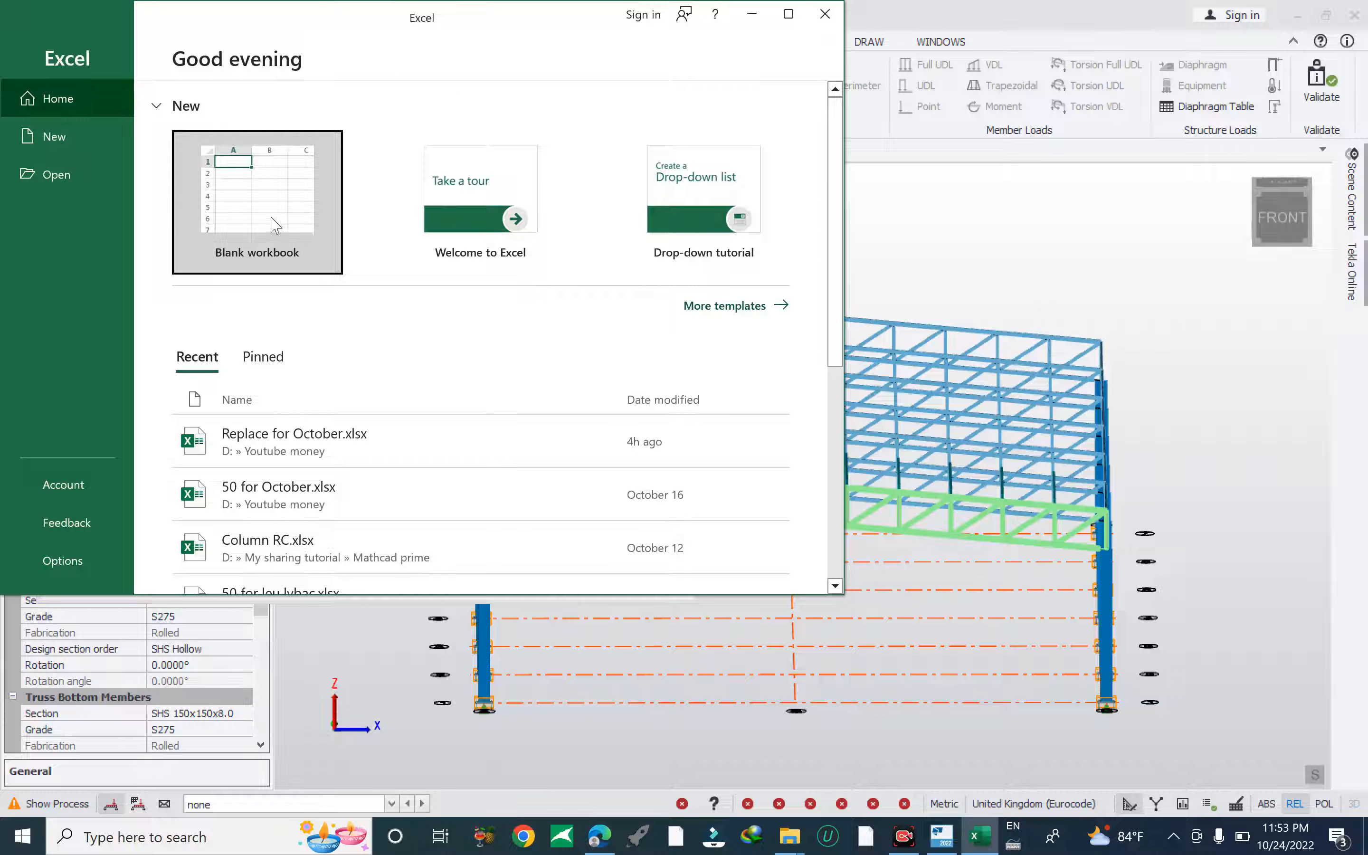
{"action": "left_click", "coordinate": [752, 14]}
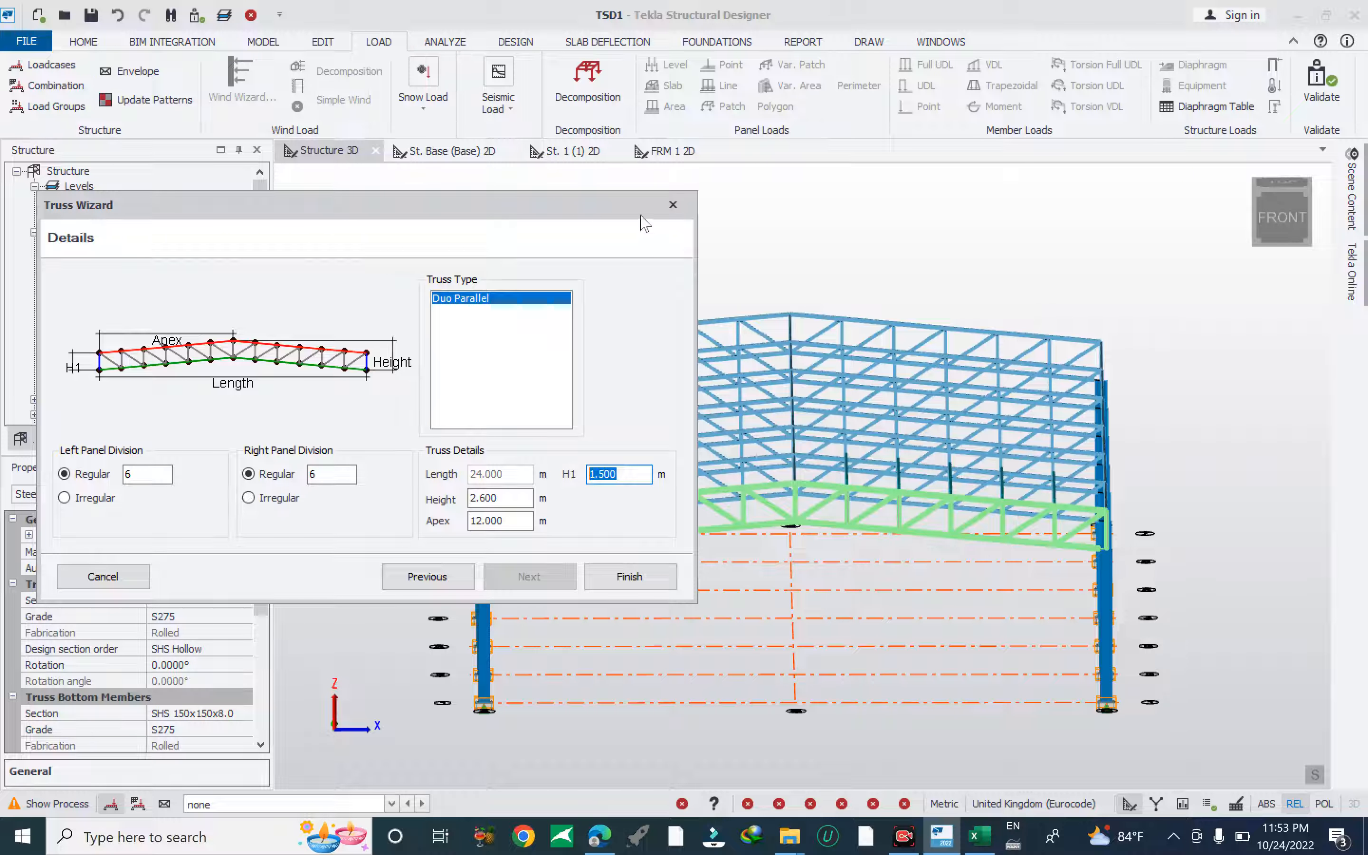
{"action": "left_click", "coordinate": [630, 576]}
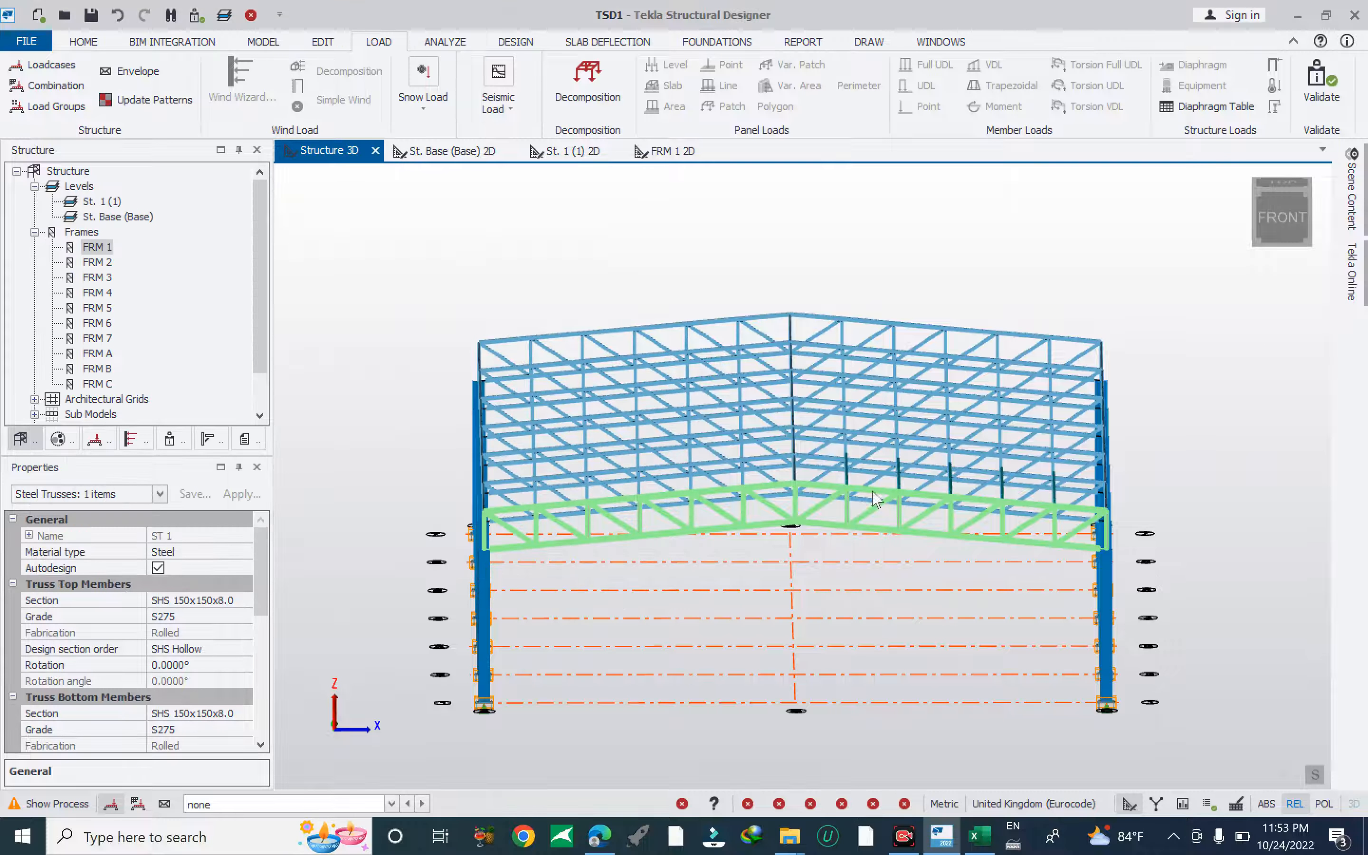
Inspect up close and from several angles how the purlin ends sit on the top chords of the first two trusses.
{"action": "scroll", "coordinate": [973, 600], "scroll_direction": "up", "scroll_amount": 8}
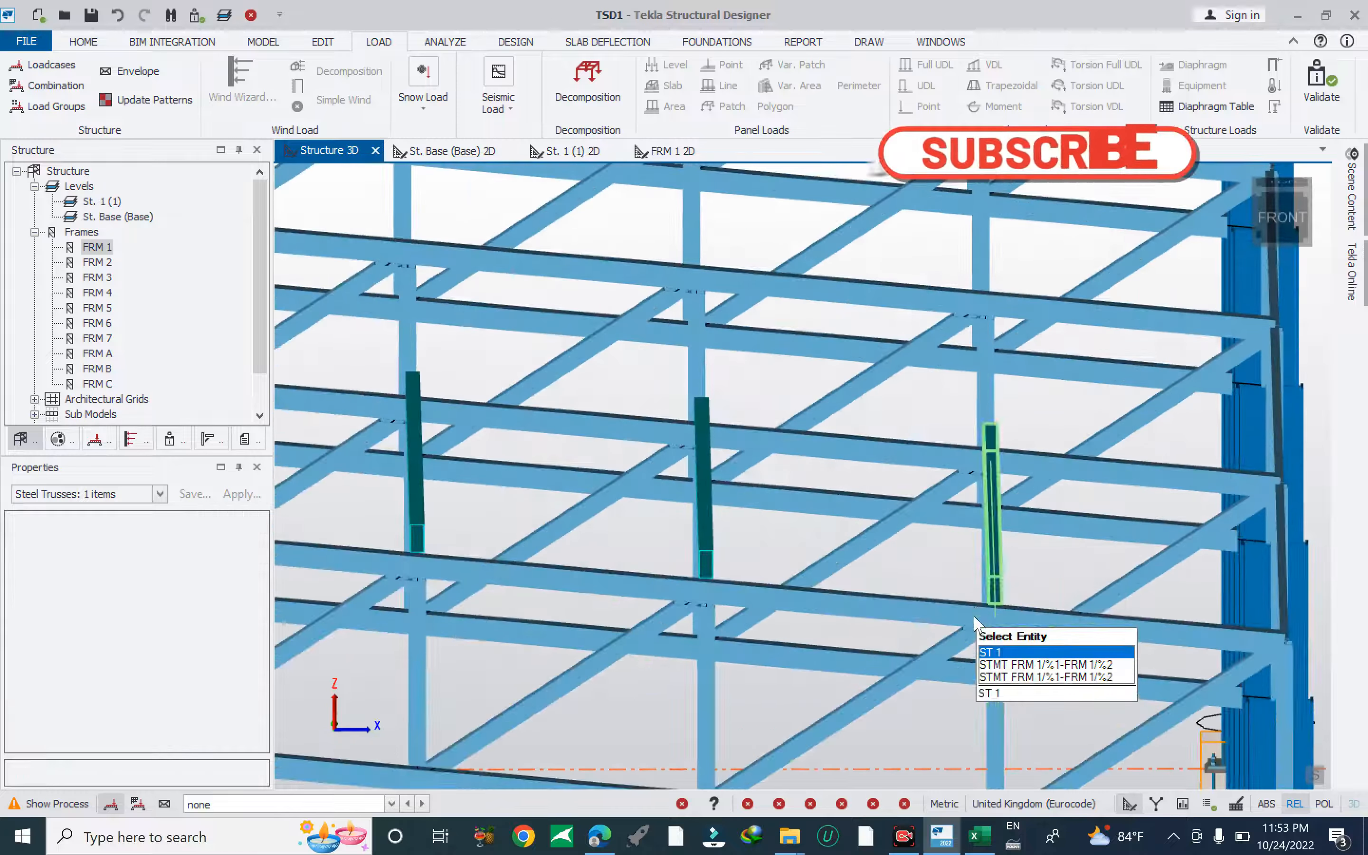
{"action": "scroll", "coordinate": [963, 595], "scroll_direction": "down", "scroll_amount": 6}
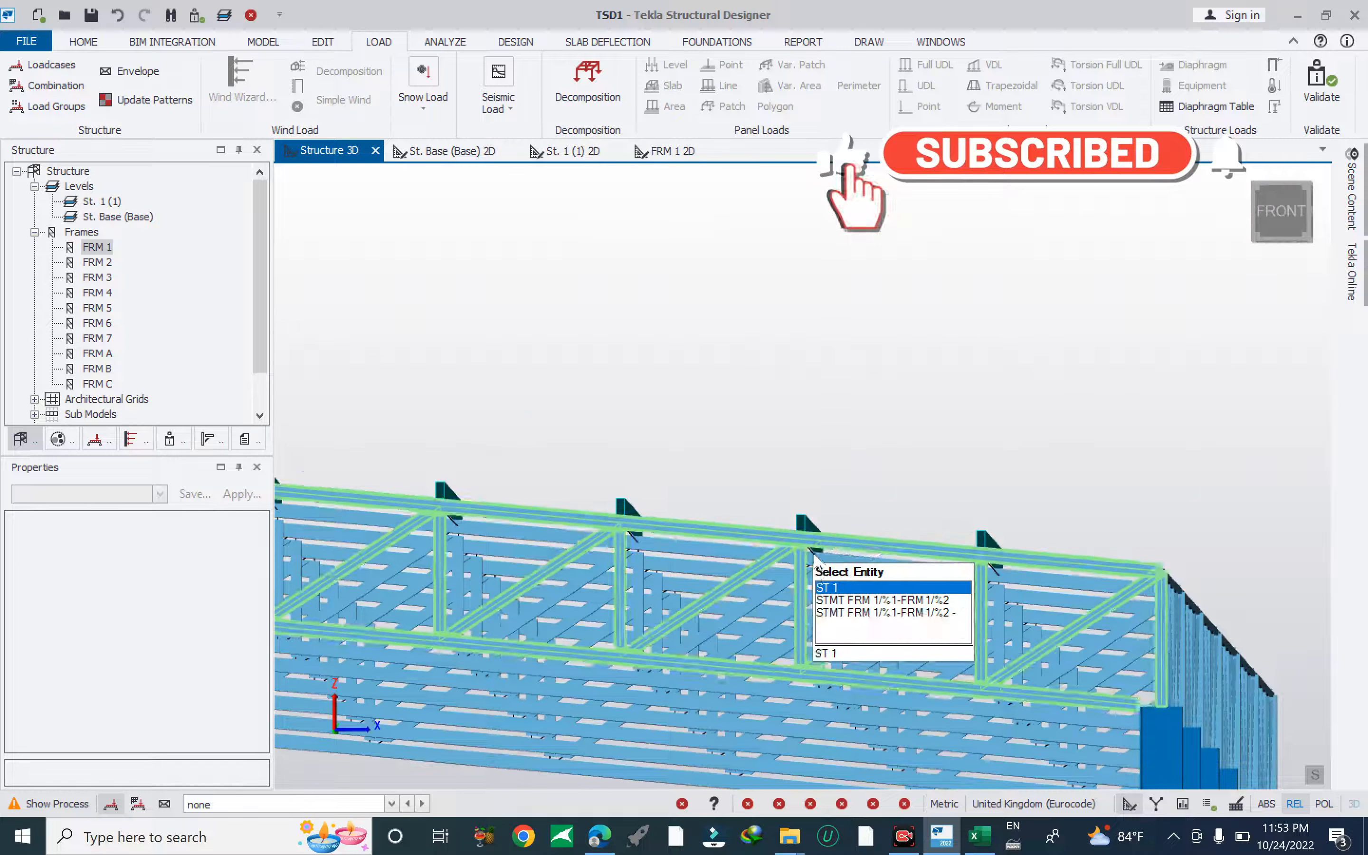
{"action": "scroll", "coordinate": [816, 562], "scroll_direction": "down", "scroll_amount": 5}
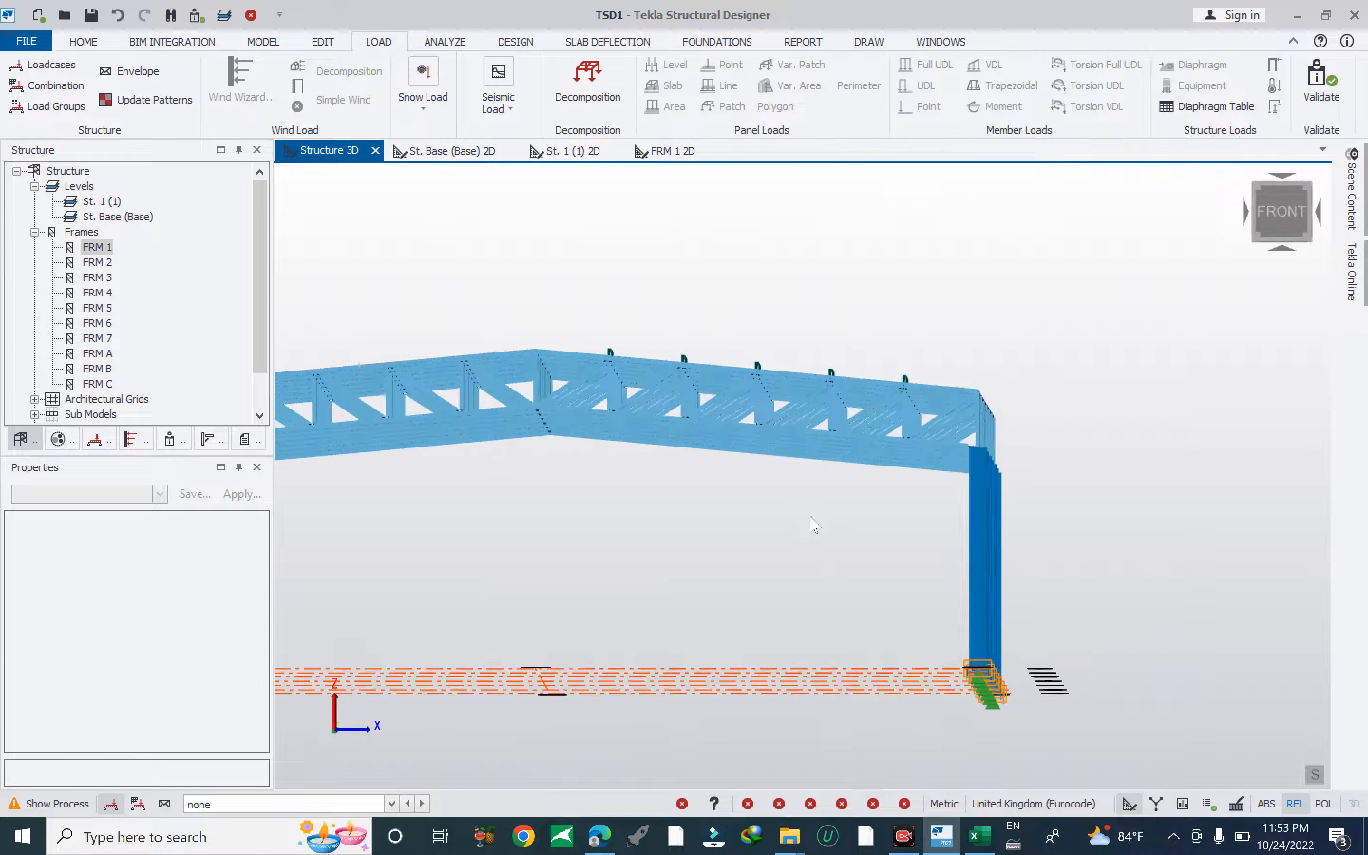
{"action": "scroll", "coordinate": [771, 413], "scroll_direction": "up", "scroll_amount": 2}
{"action": "right_click_drag", "start_coordinate": [809, 465], "coordinate": [781, 487]}
{"action": "scroll", "coordinate": [783, 494], "scroll_direction": "up", "scroll_amount": 8}
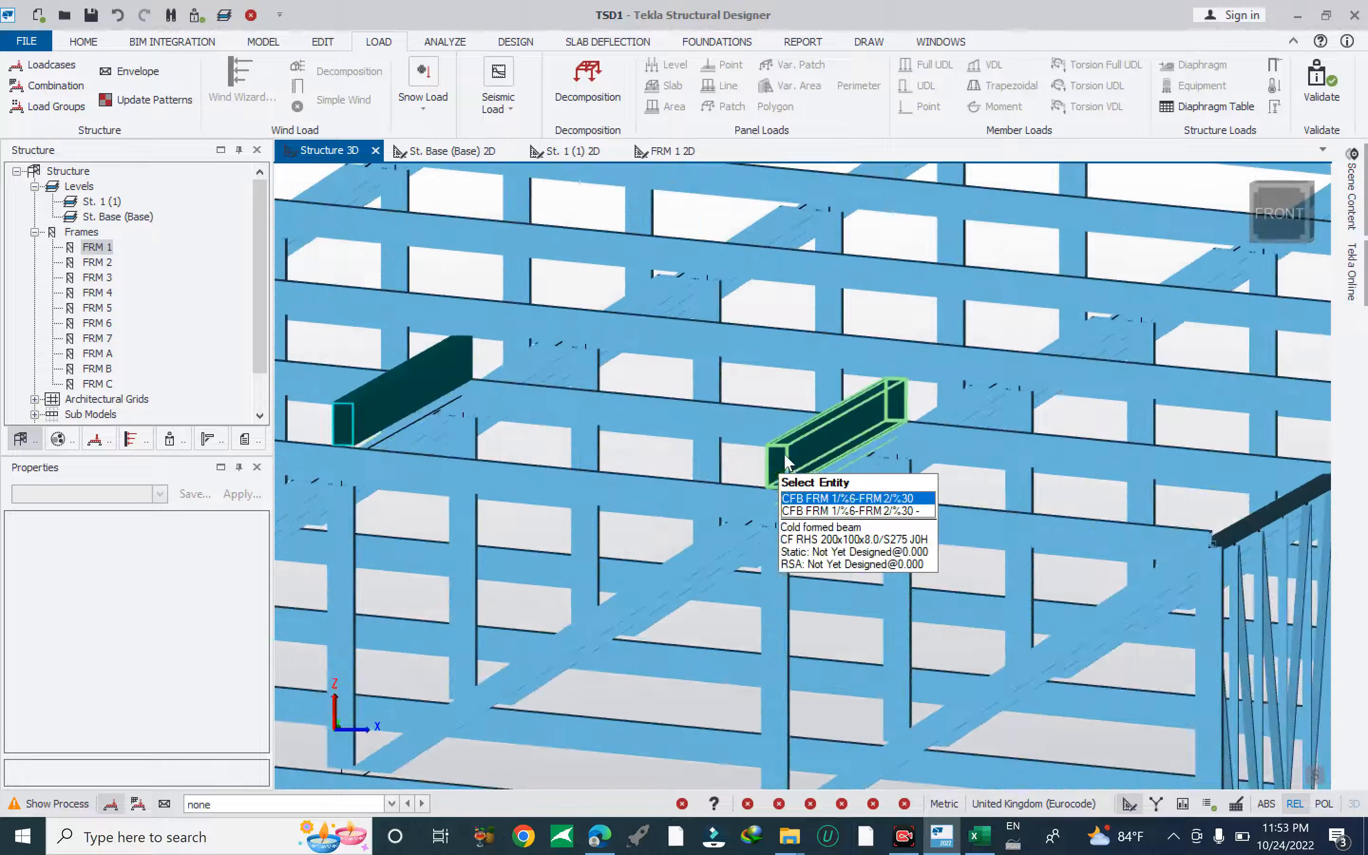
{"action": "scroll", "coordinate": [865, 441], "scroll_direction": "down", "scroll_amount": 5}
{"action": "scroll", "coordinate": [865, 440], "scroll_direction": "down", "scroll_amount": 4}
{"action": "right_click_drag", "start_coordinate": [812, 550], "coordinate": [763, 573]}
{"action": "scroll", "coordinate": [761, 489], "scroll_direction": "down", "scroll_amount": 4}
{"action": "scroll", "coordinate": [602, 503], "scroll_direction": "up", "scroll_amount": 4}
{"action": "scroll", "coordinate": [605, 511], "scroll_direction": "up", "scroll_amount": 5}
{"action": "scroll", "coordinate": [512, 482], "scroll_direction": "down", "scroll_amount": 8}
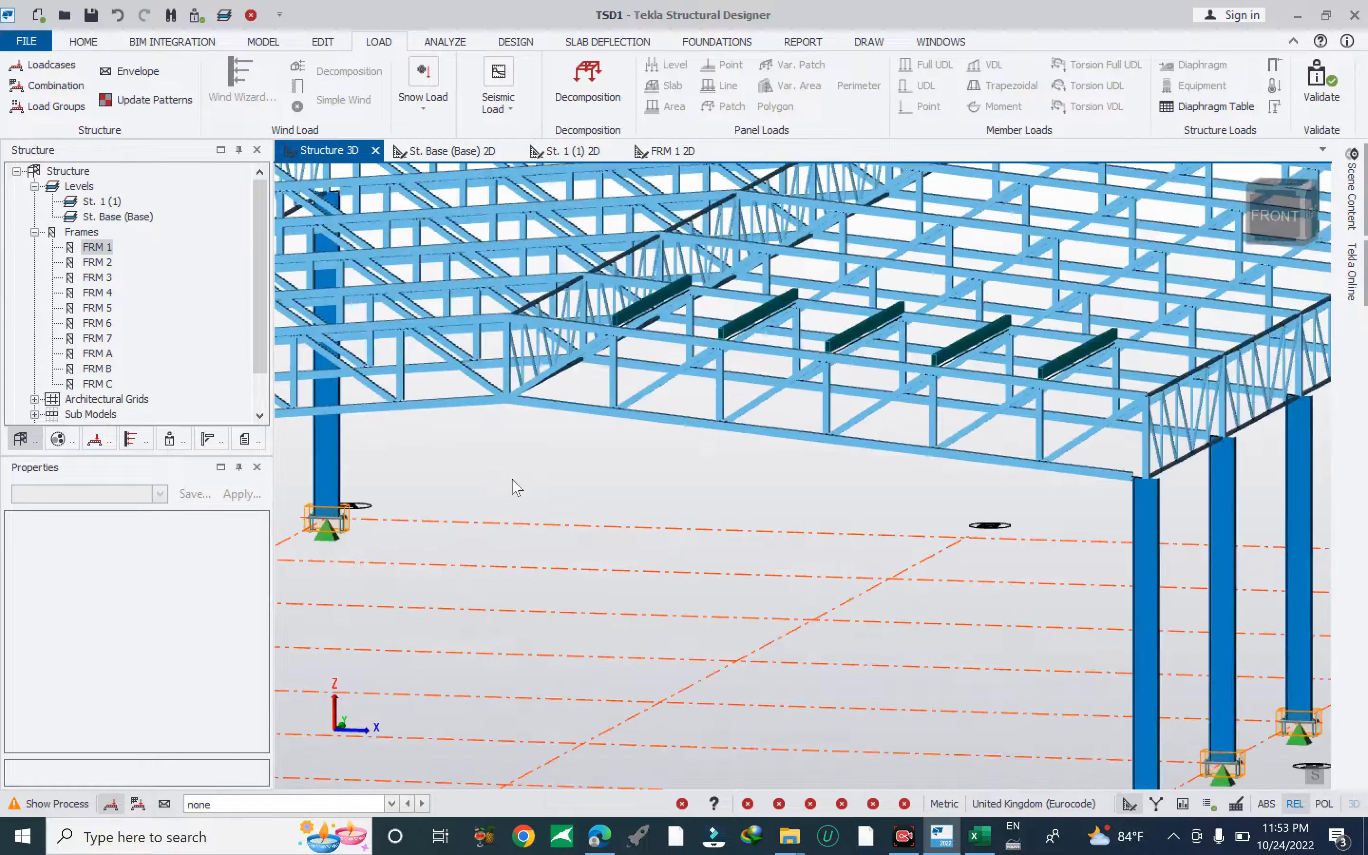
Inspect the purlins between frames 1 and 2 up close from the front to check how they sit on the truss top chord.
{"action": "right_click_drag", "start_coordinate": [627, 466], "coordinate": [716, 443]}
{"action": "scroll", "coordinate": [683, 362], "scroll_direction": "up", "scroll_amount": 9}
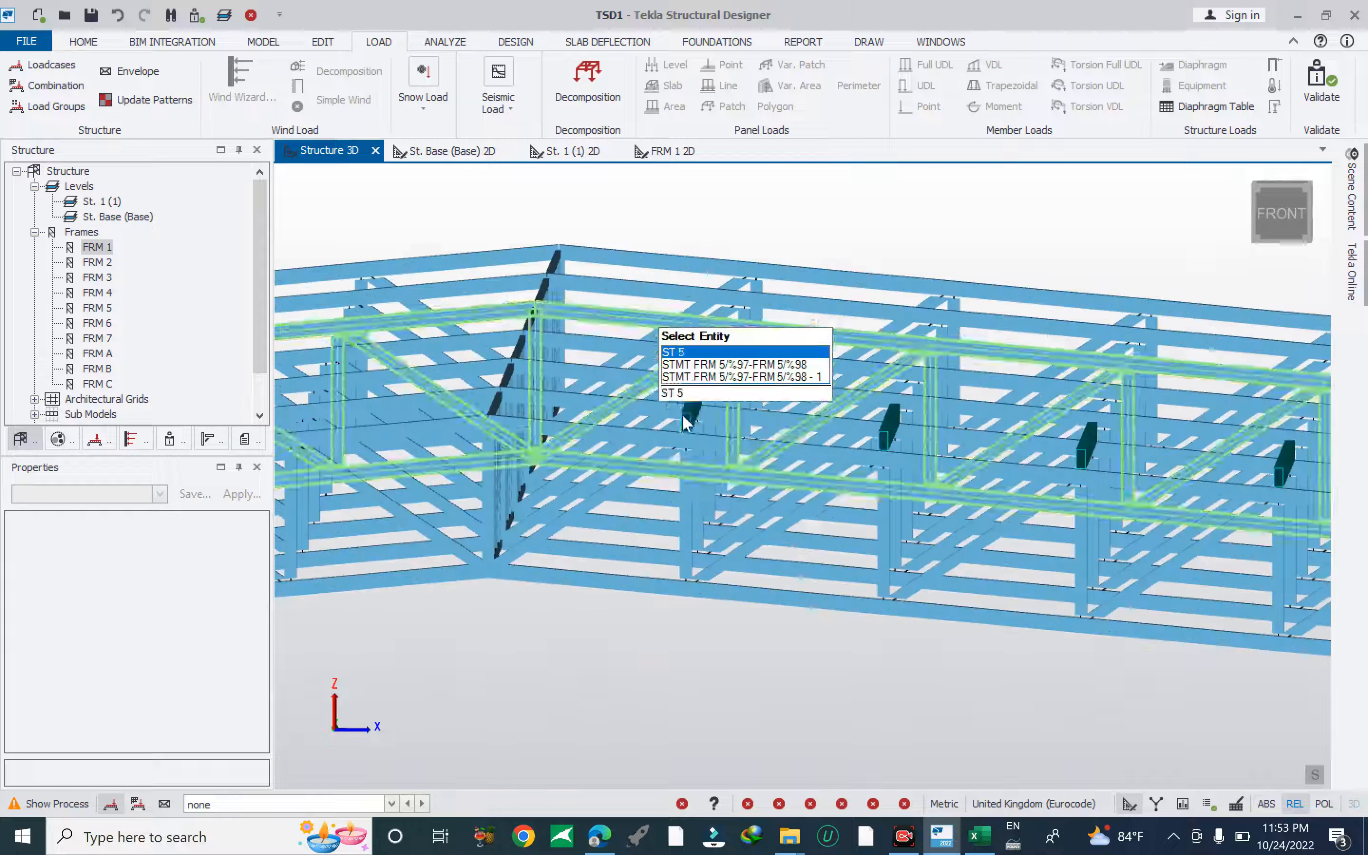
{"action": "scroll", "coordinate": [676, 432], "scroll_direction": "down", "scroll_amount": 4}
{"action": "scroll", "coordinate": [670, 441], "scroll_direction": "up", "scroll_amount": 5}
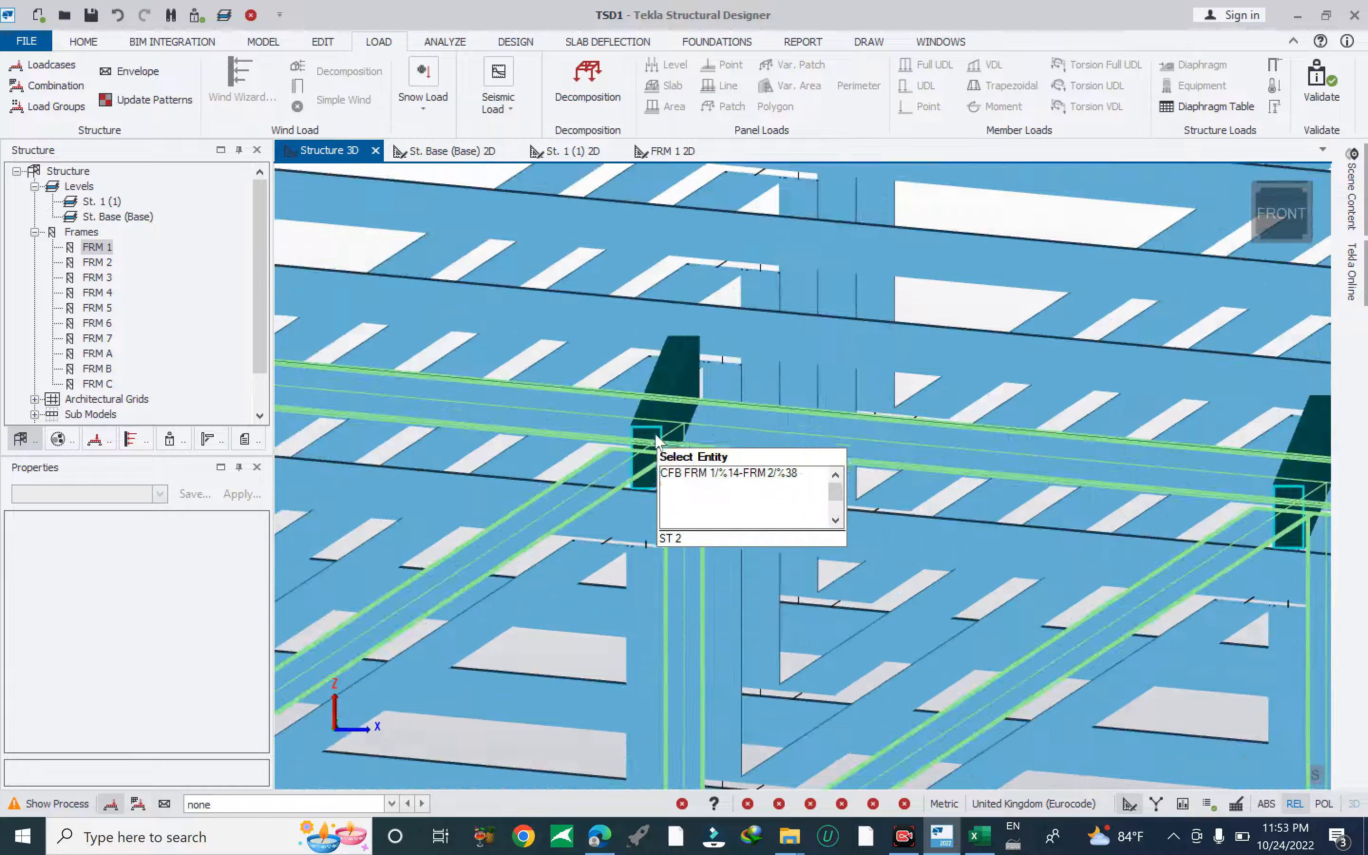
{"action": "scroll", "coordinate": [655, 418], "scroll_direction": "up", "scroll_amount": 2}
{"action": "scroll", "coordinate": [678, 469], "scroll_direction": "down", "scroll_amount": 10}
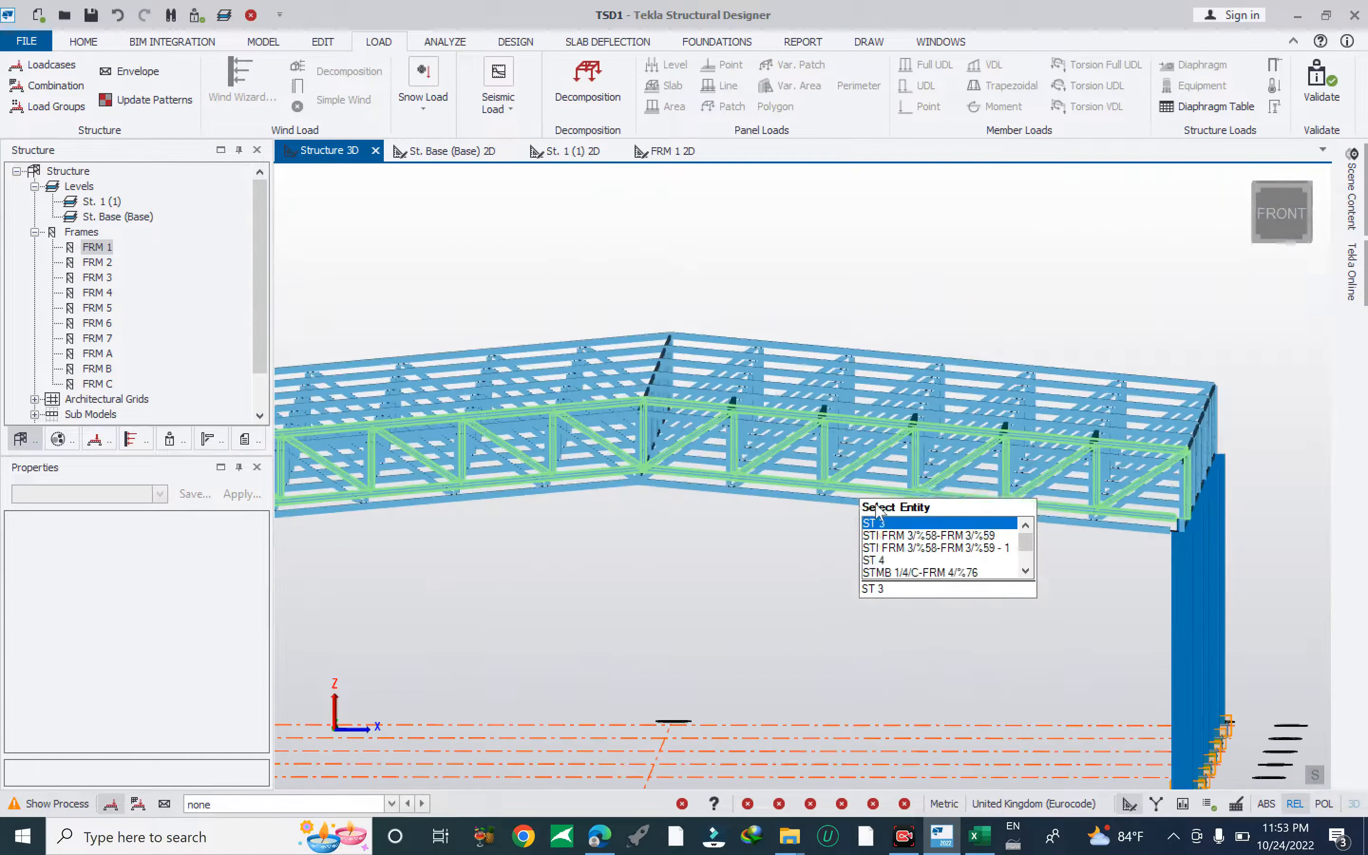
{"action": "right_click_drag", "start_coordinate": [877, 512], "coordinate": [729, 492]}
{"action": "scroll", "coordinate": [729, 492], "scroll_direction": "down", "scroll_amount": 6}
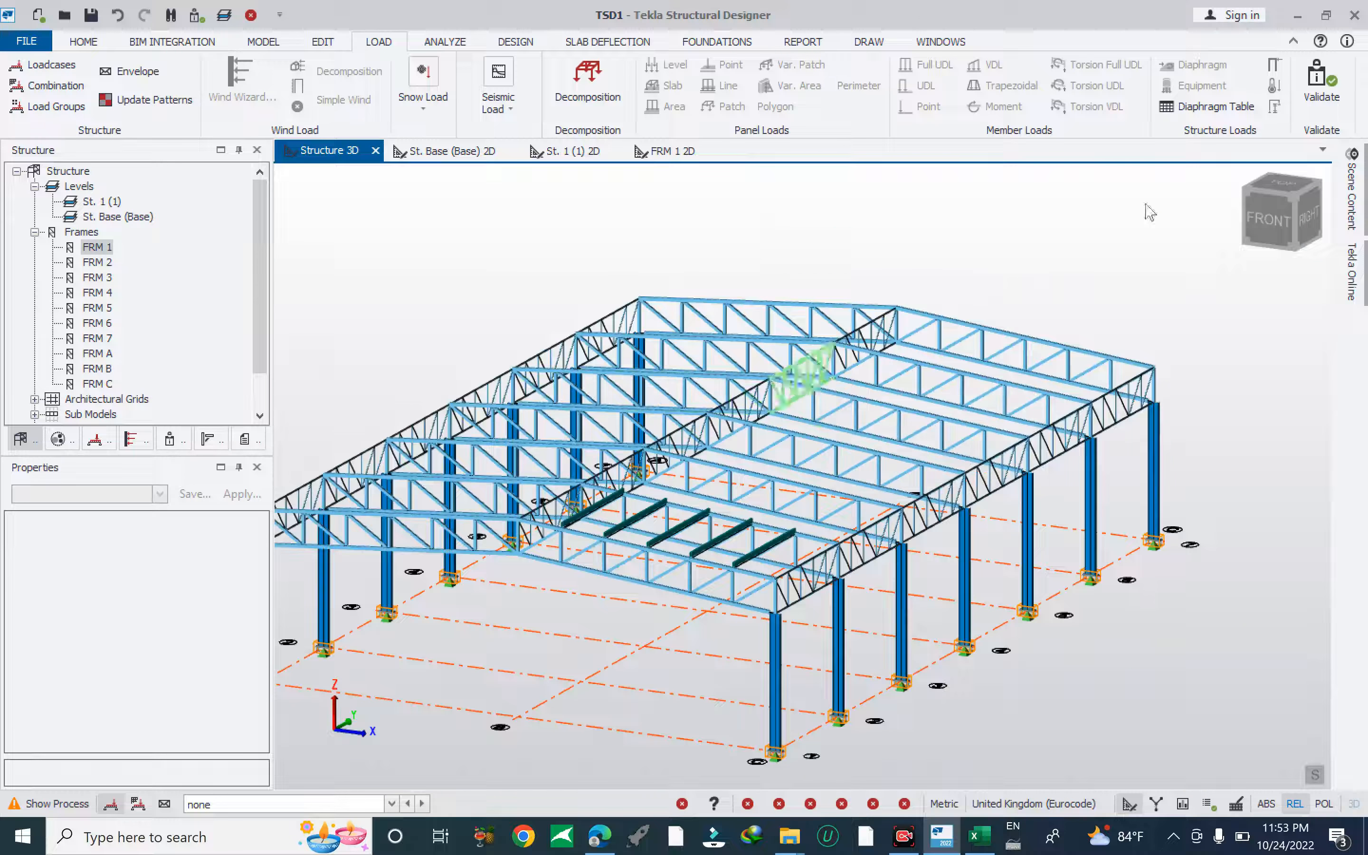
Copy the five purlins between frames 1 and 2 into each remaining bay up to frame 7, using column base C/1 as reference.
{"action": "left_click", "coordinate": [1270, 199]}
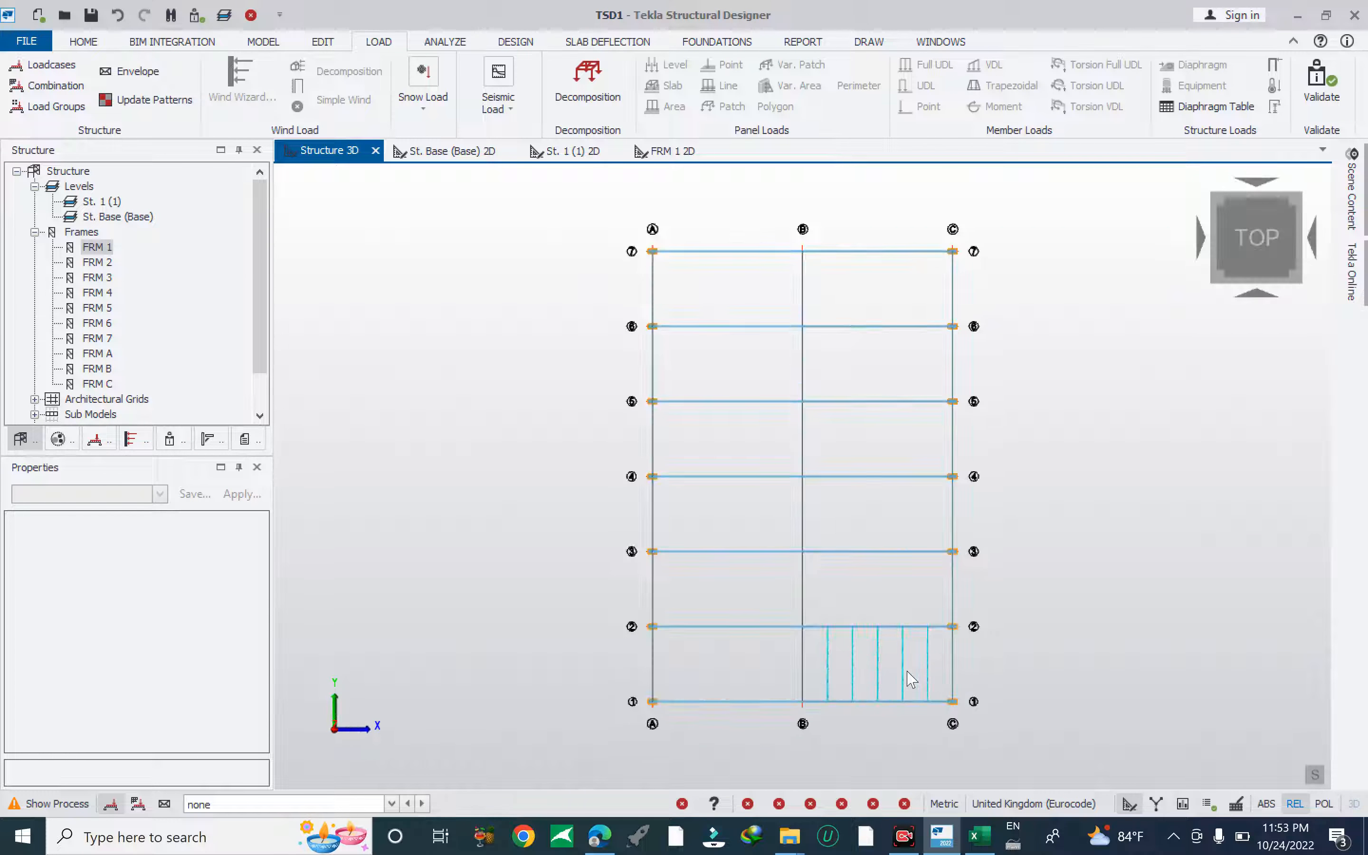
{"action": "scroll", "coordinate": [927, 667], "scroll_direction": "up", "scroll_amount": 6}
{"action": "left_click_drag", "start_coordinate": [1030, 587], "coordinate": [526, 621]}
{"action": "scroll", "coordinate": [705, 508], "scroll_direction": "down", "scroll_amount": 3}
{"action": "right_click_drag", "start_coordinate": [848, 523], "coordinate": [694, 501]}
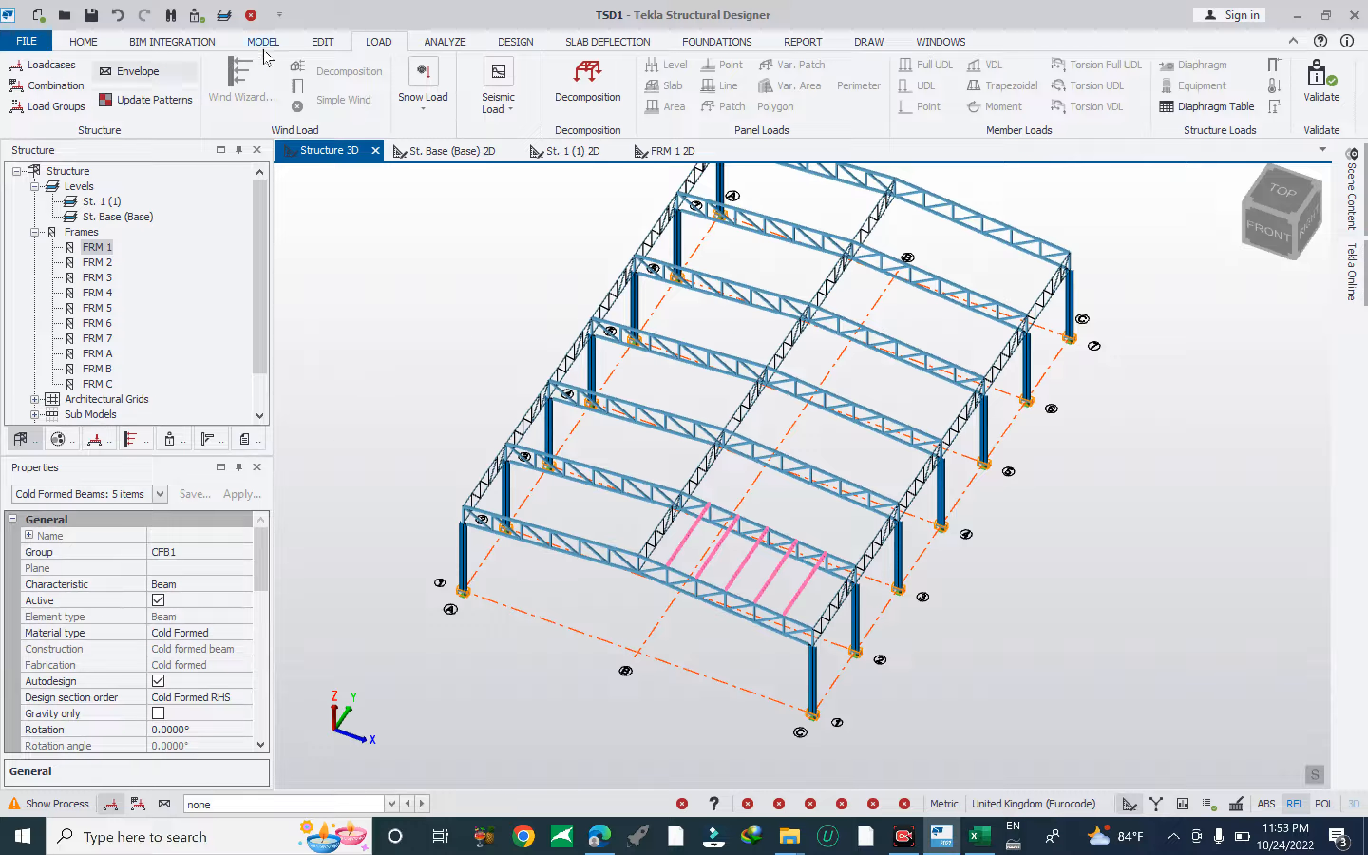
{"action": "left_click", "coordinate": [322, 41]}
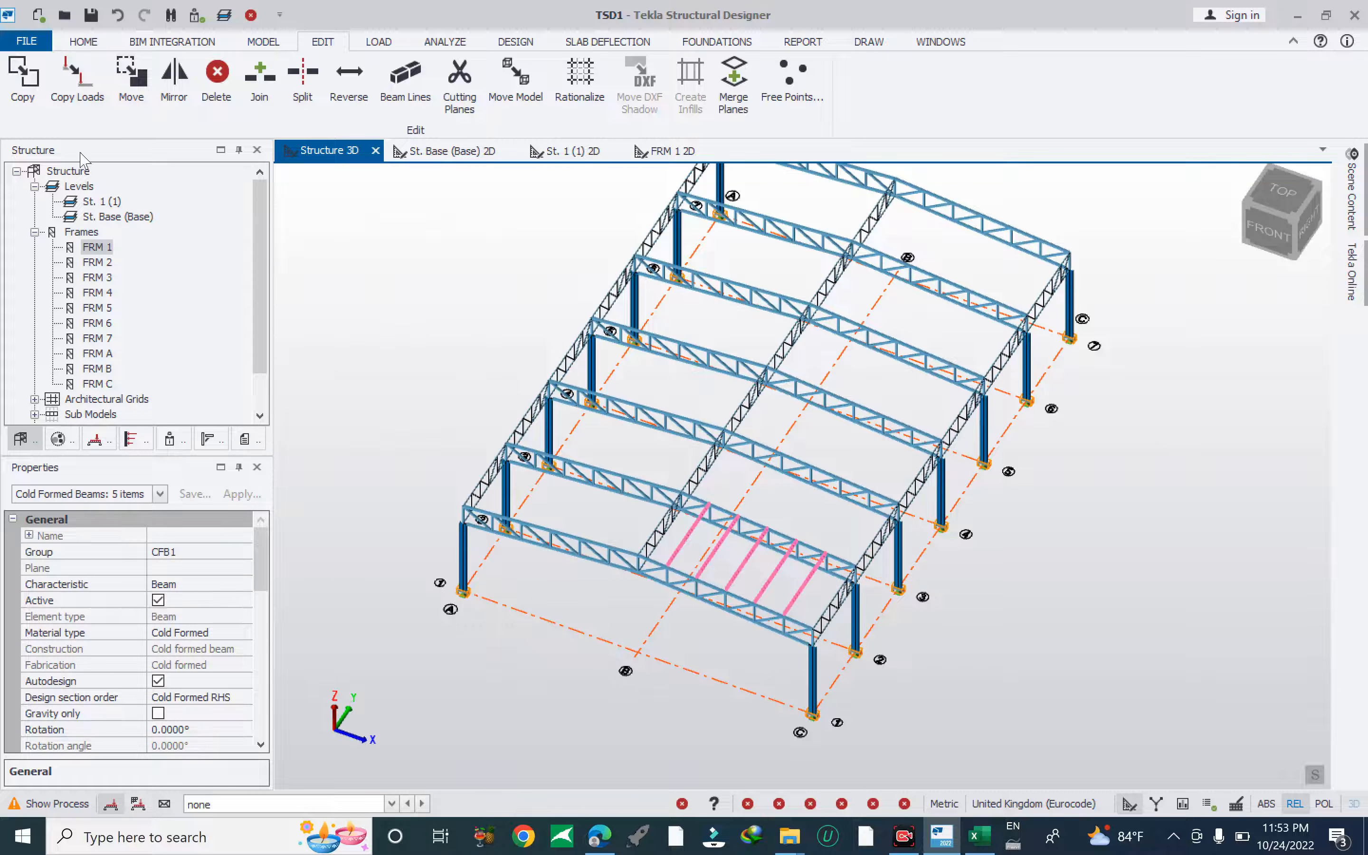
{"action": "left_click", "coordinate": [23, 80]}
{"action": "left_click", "coordinate": [810, 712]}
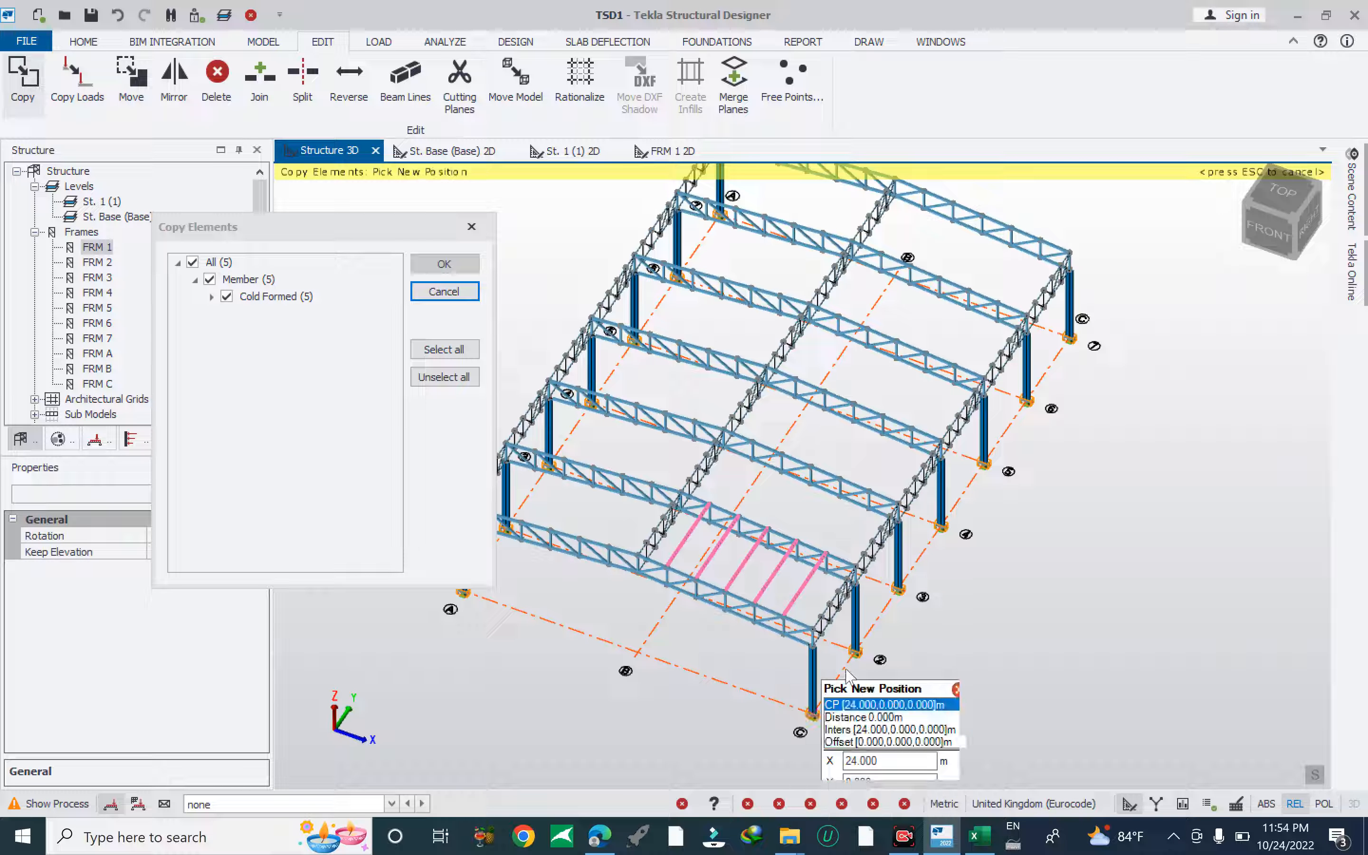
{"action": "left_click", "coordinate": [881, 638]}
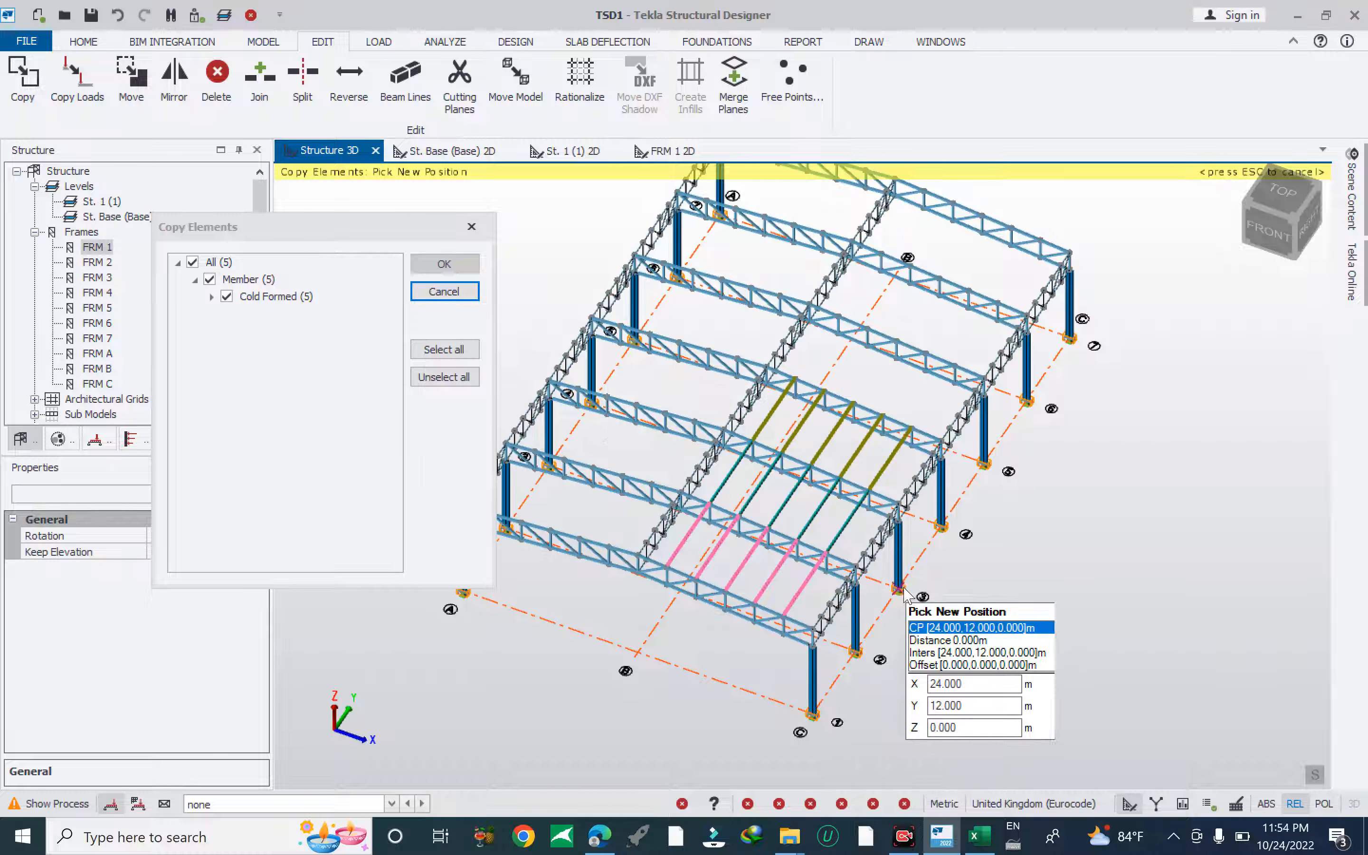
{"action": "left_click", "coordinate": [942, 517]}
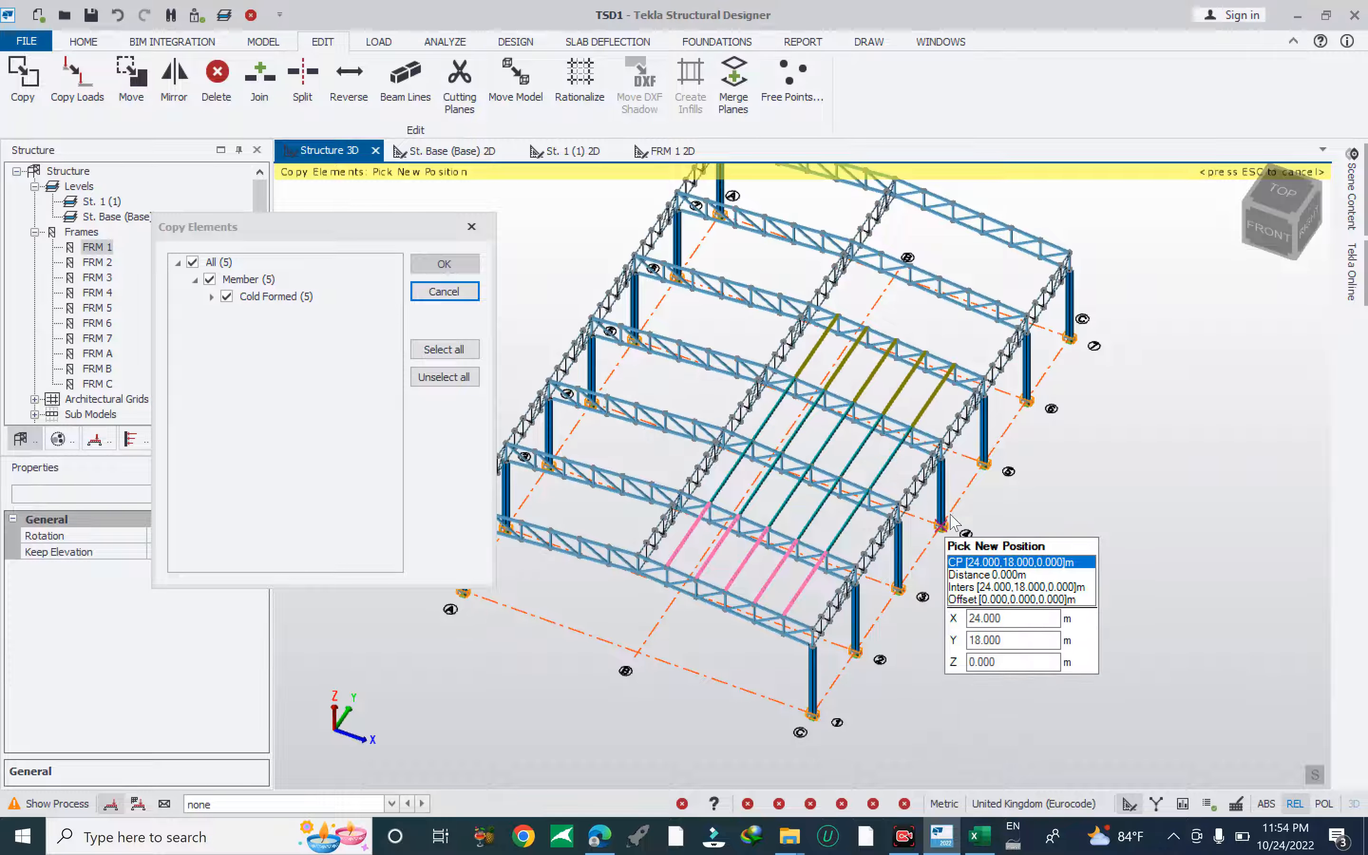
{"action": "left_click", "coordinate": [987, 465]}
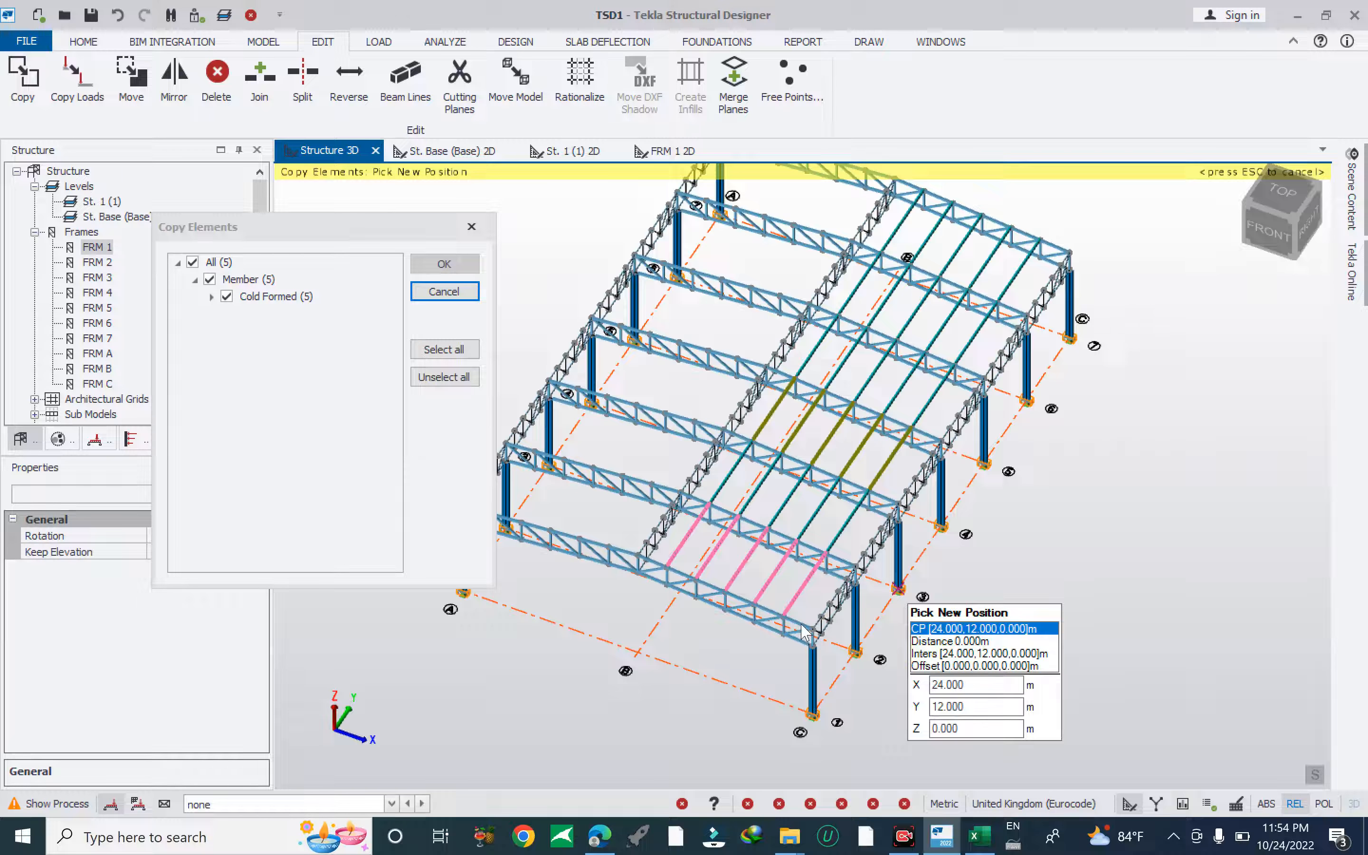
{"action": "right_click_drag", "start_coordinate": [794, 627], "coordinate": [828, 624]}
{"action": "key", "text": "Escape"}
{"action": "key", "text": "Escape"}
Mirror the 30 purlins, excluding the trusses, onto the opposite roof slope, from the column top at C/1 to the one at A/1.
{"action": "left_click", "coordinate": [1281, 196]}
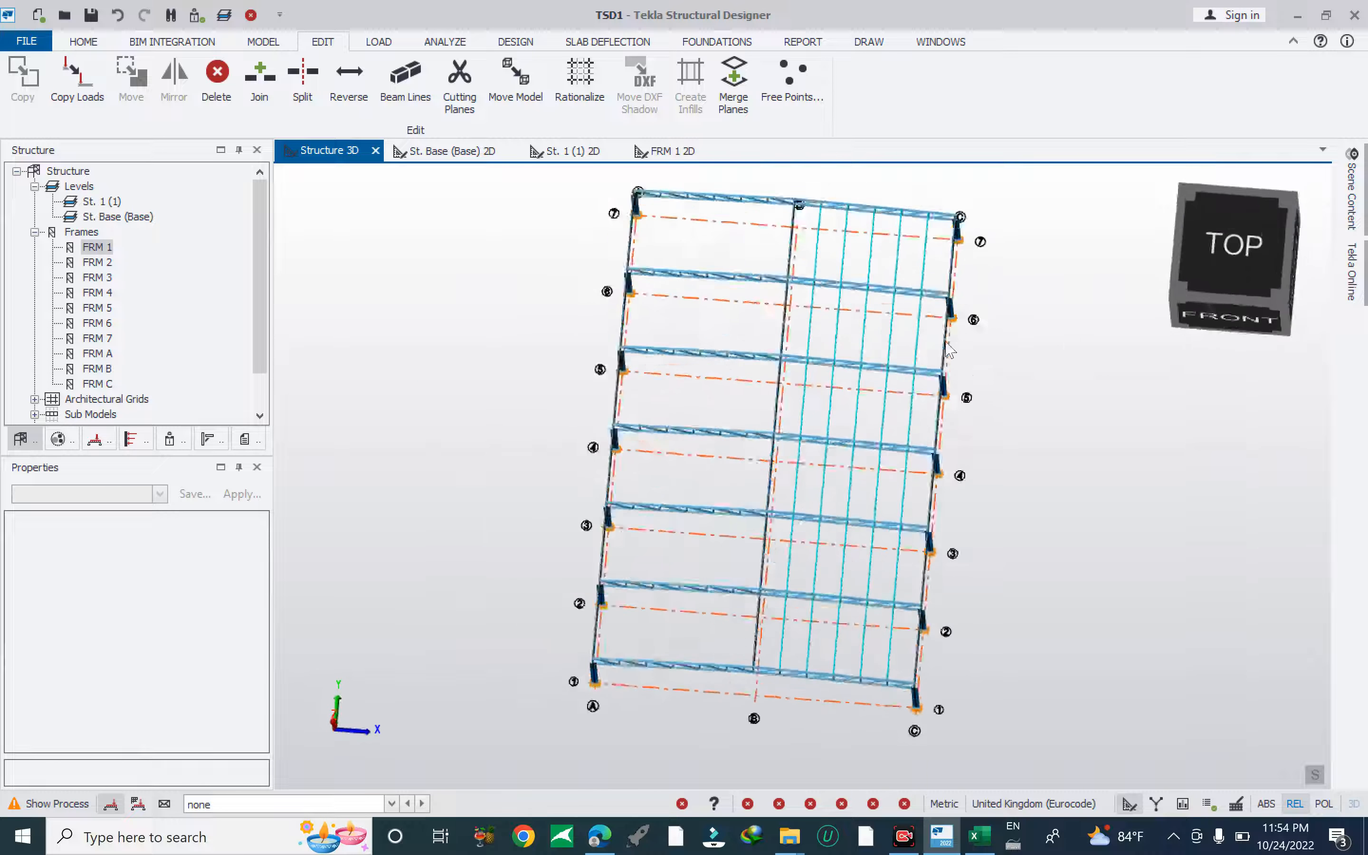
{"action": "left_click_drag", "start_coordinate": [817, 225], "coordinate": [940, 728]}
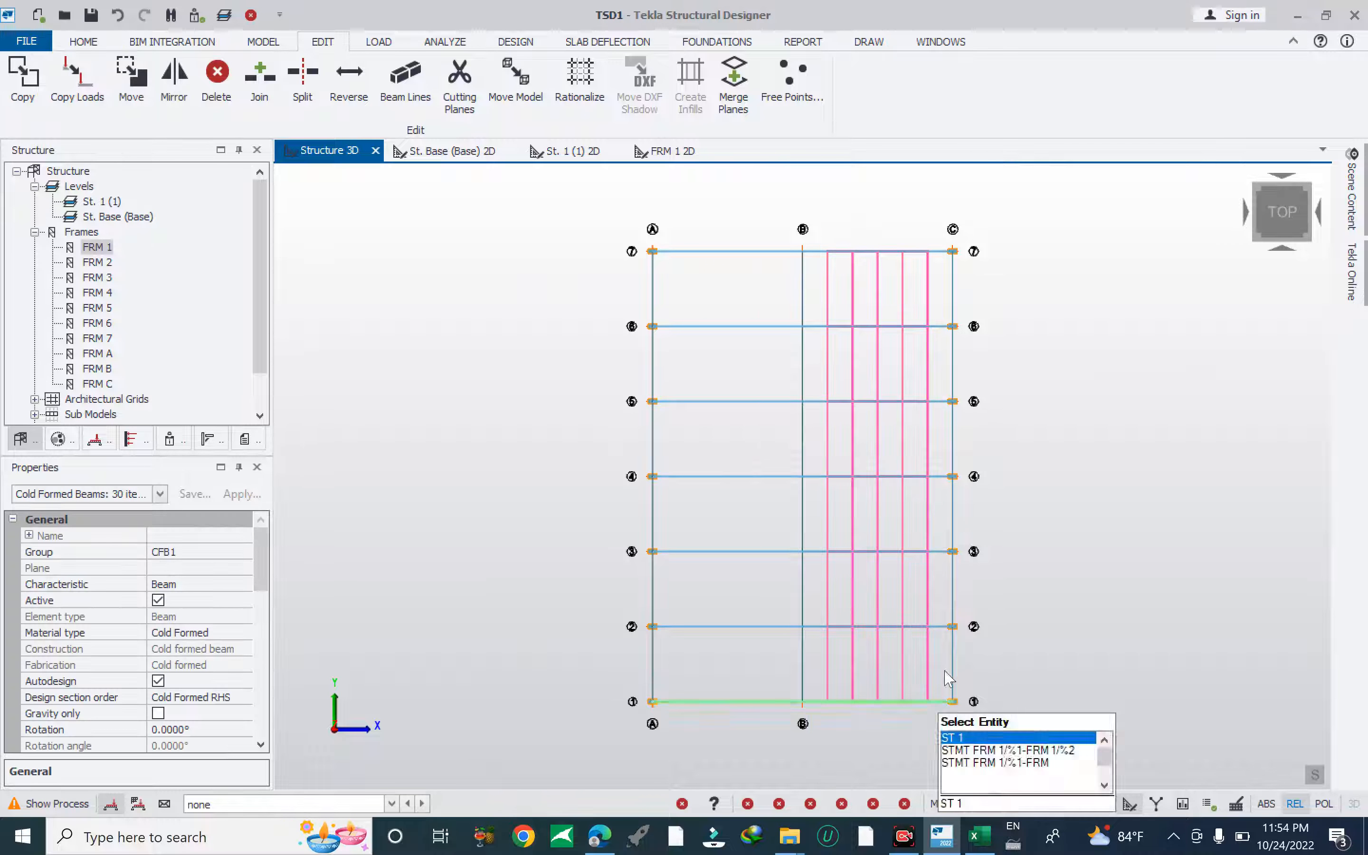
{"action": "right_click_drag", "start_coordinate": [572, 431], "coordinate": [504, 351]}
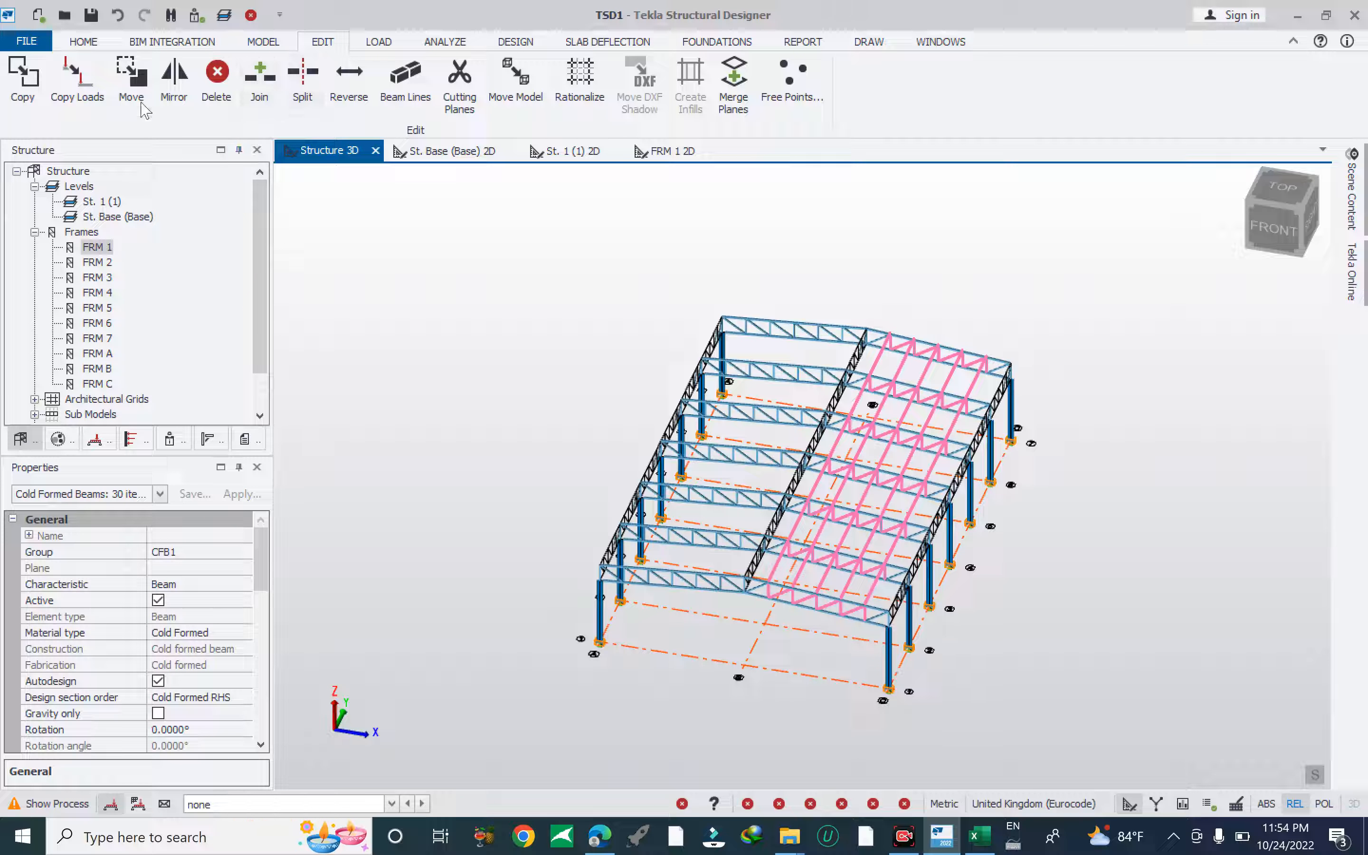
{"action": "left_click", "coordinate": [186, 104]}
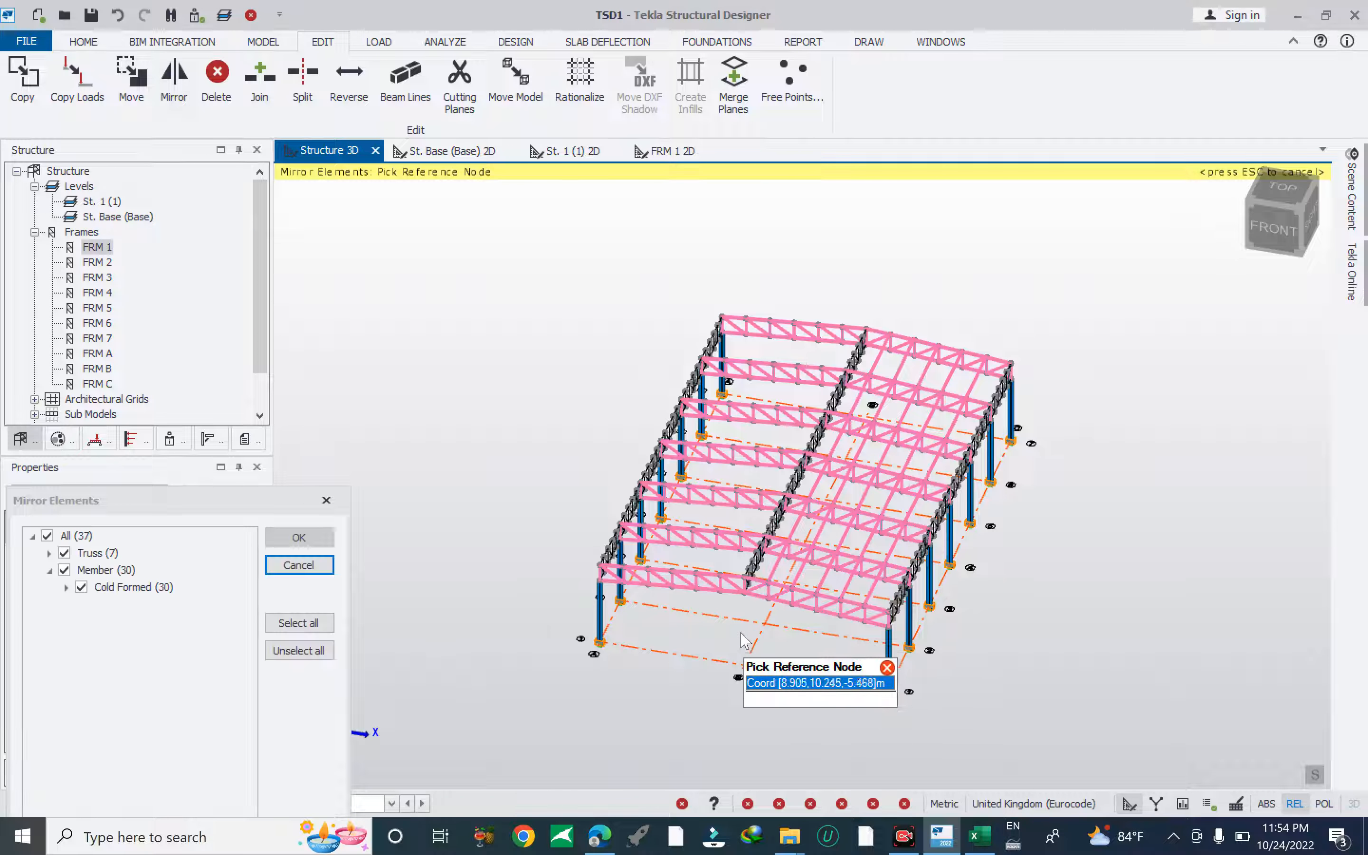
{"action": "scroll", "coordinate": [790, 605], "scroll_direction": "up", "scroll_amount": 2}
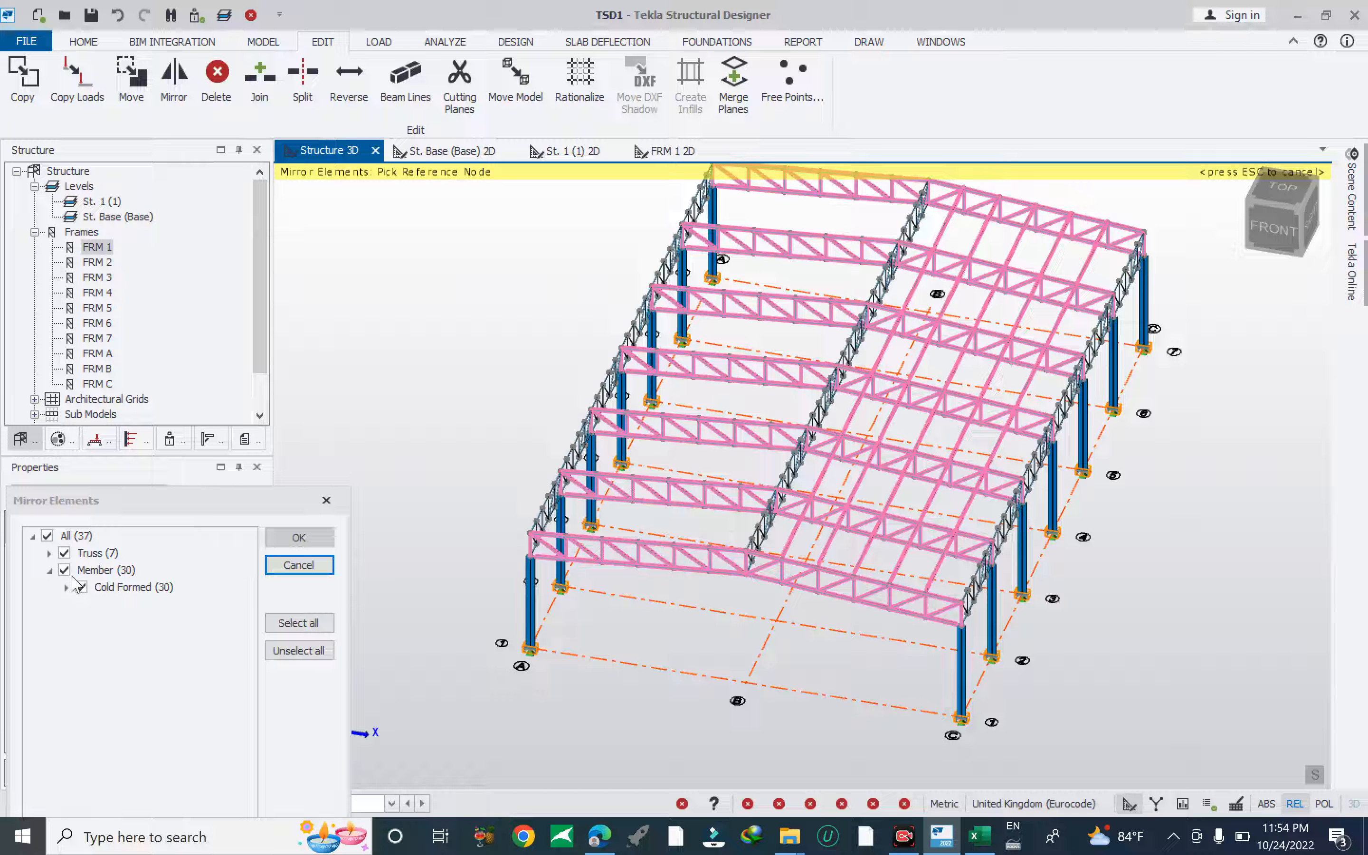
{"action": "left_click", "coordinate": [63, 553]}
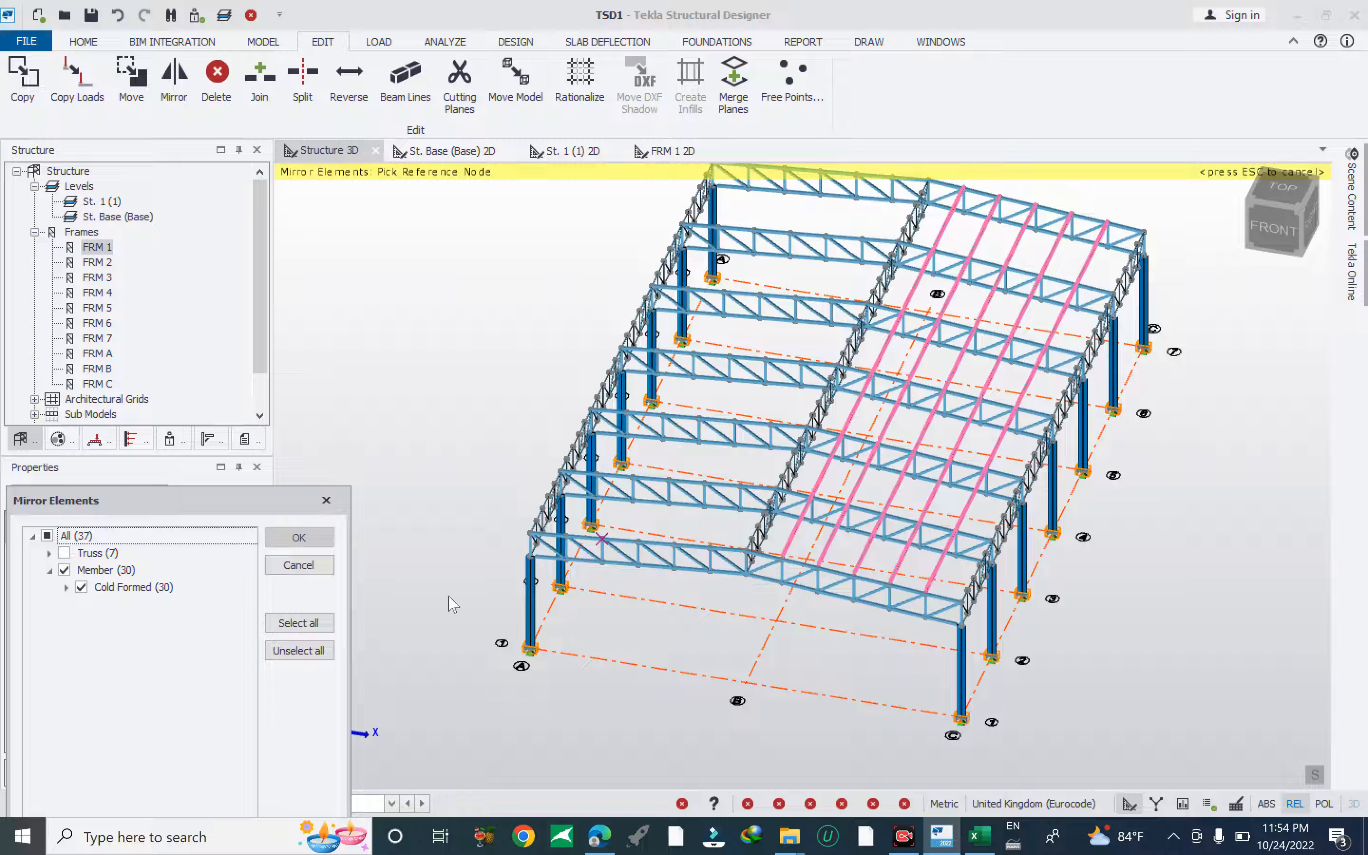
{"action": "left_click", "coordinate": [973, 638]}
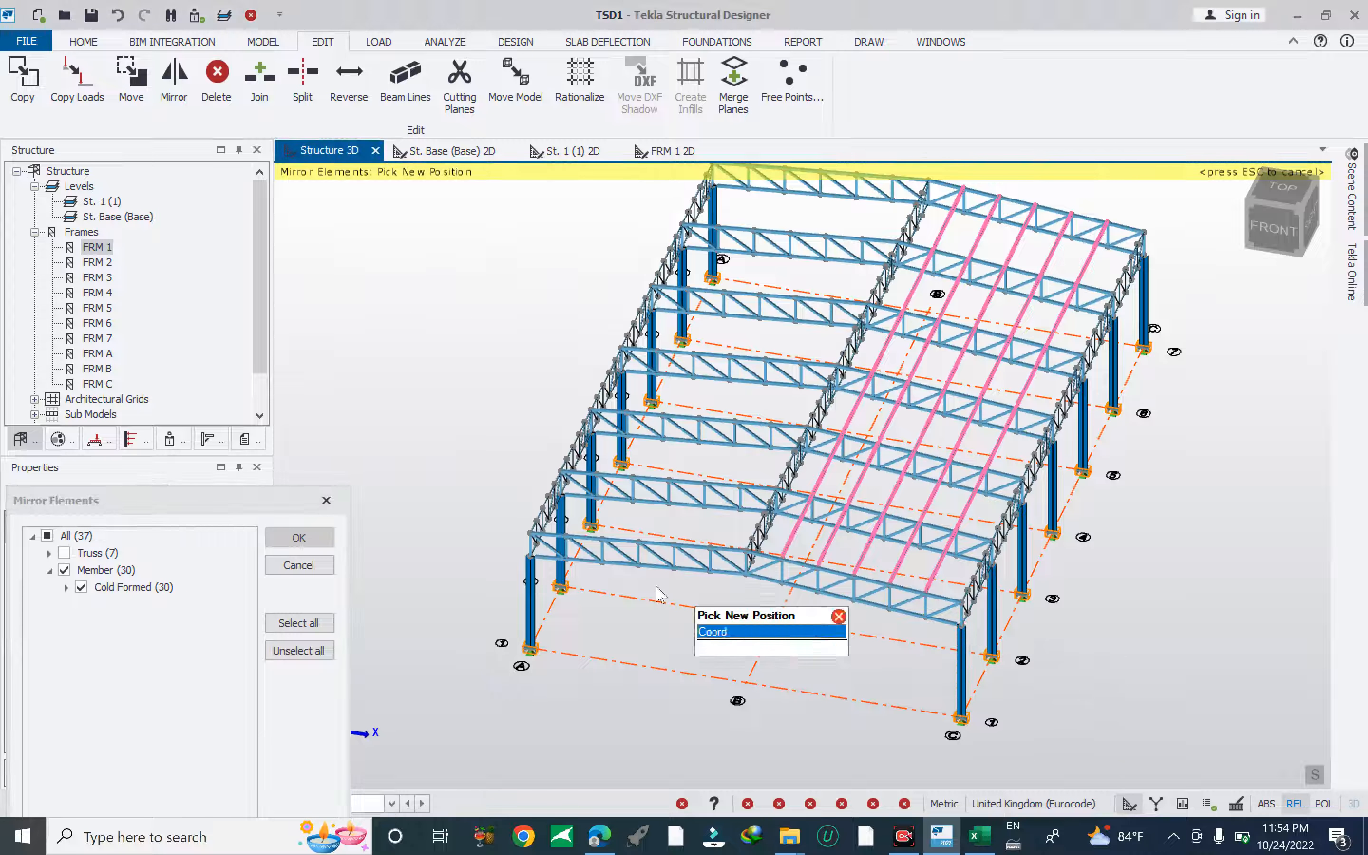
{"action": "left_click", "coordinate": [530, 561]}
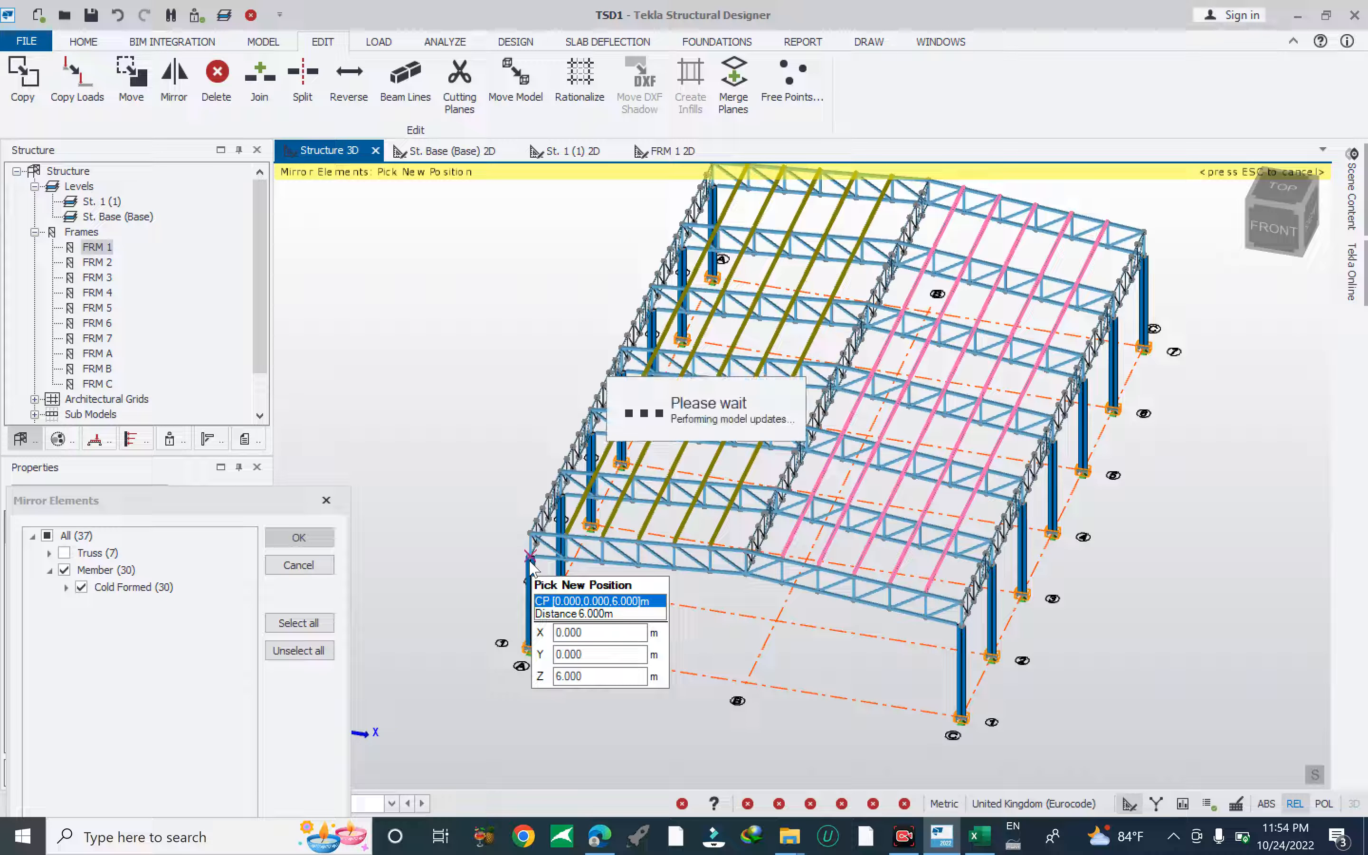
Examine the mirrored purlins on both roof slopes, up close at the truss top chords and across the whole building.
{"action": "scroll", "coordinate": [776, 598], "scroll_direction": "up", "scroll_amount": 10}
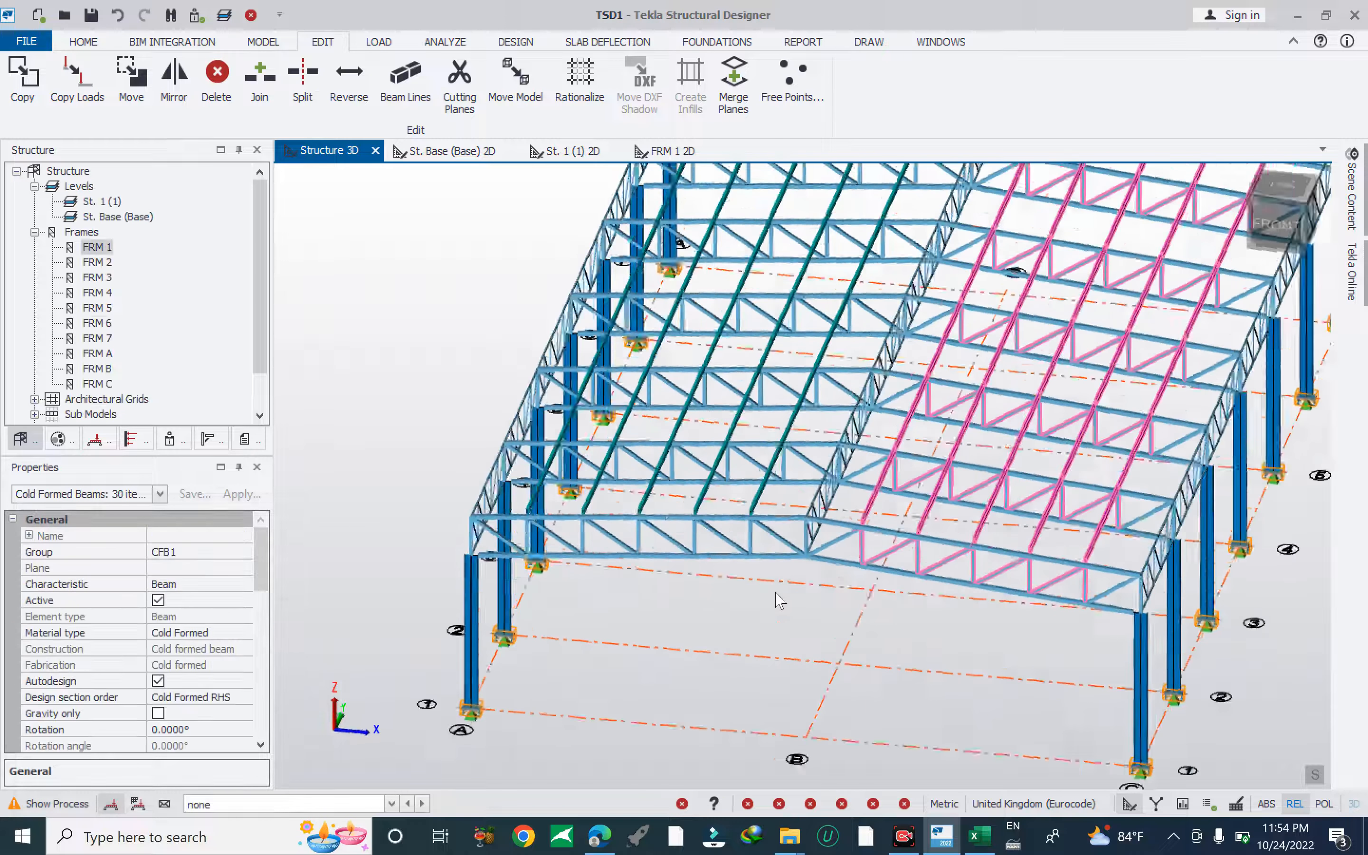
{"action": "scroll", "coordinate": [764, 478], "scroll_direction": "down", "scroll_amount": 10}
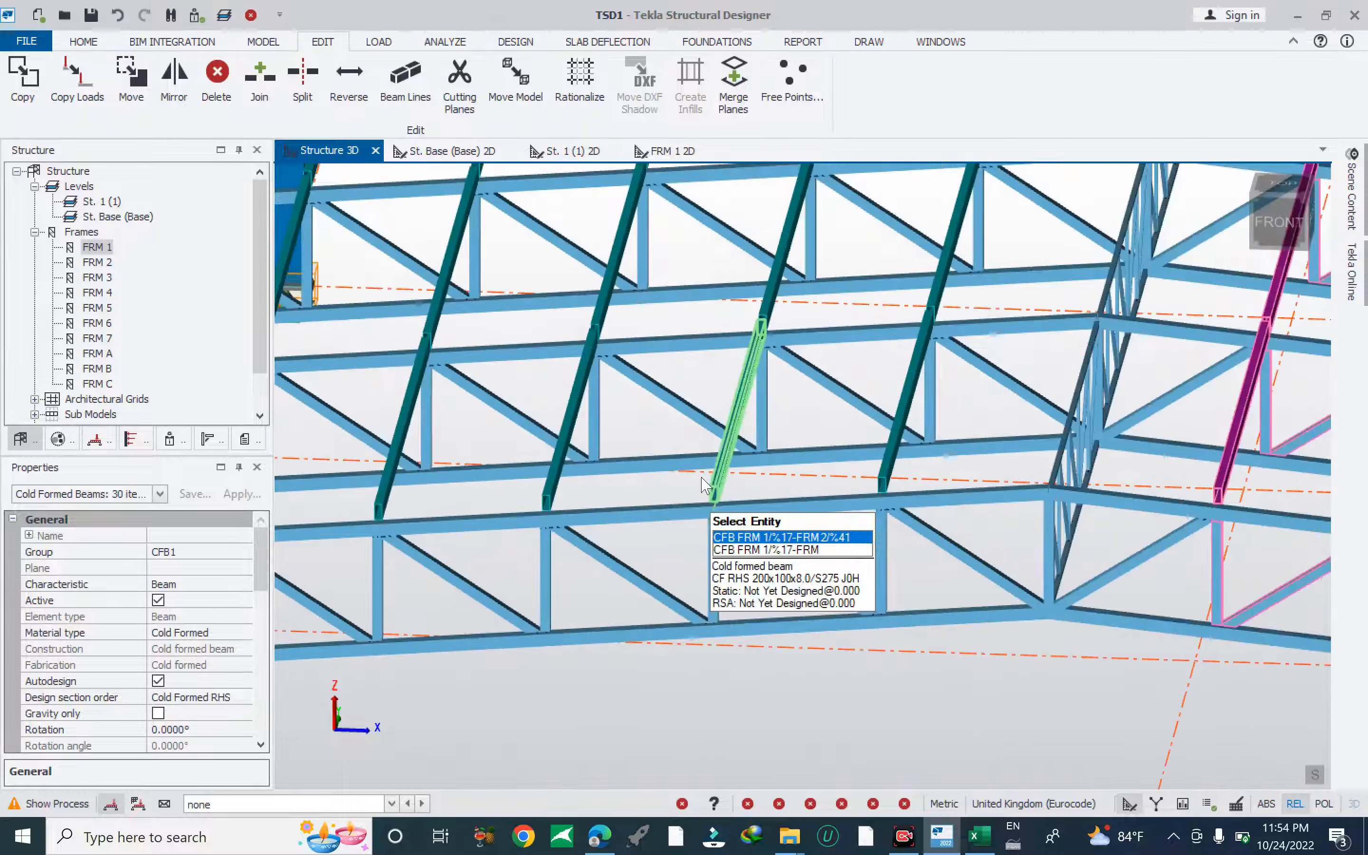
{"action": "right_click_drag", "start_coordinate": [754, 552], "coordinate": [871, 523]}
{"action": "key", "text": "Escape"}
{"action": "scroll", "coordinate": [701, 413], "scroll_direction": "up", "scroll_amount": 8}
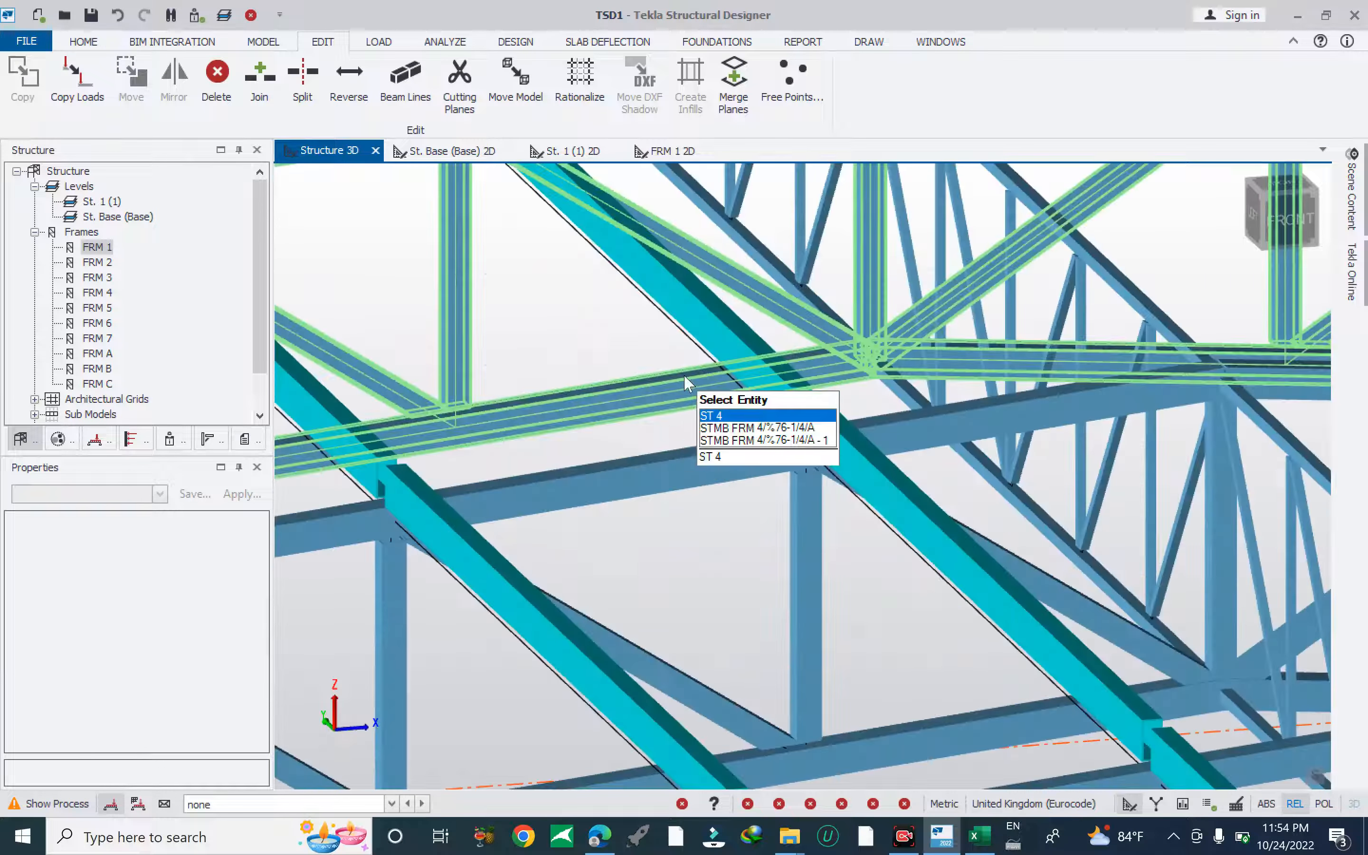
{"action": "scroll", "coordinate": [698, 415], "scroll_direction": "down", "scroll_amount": 10}
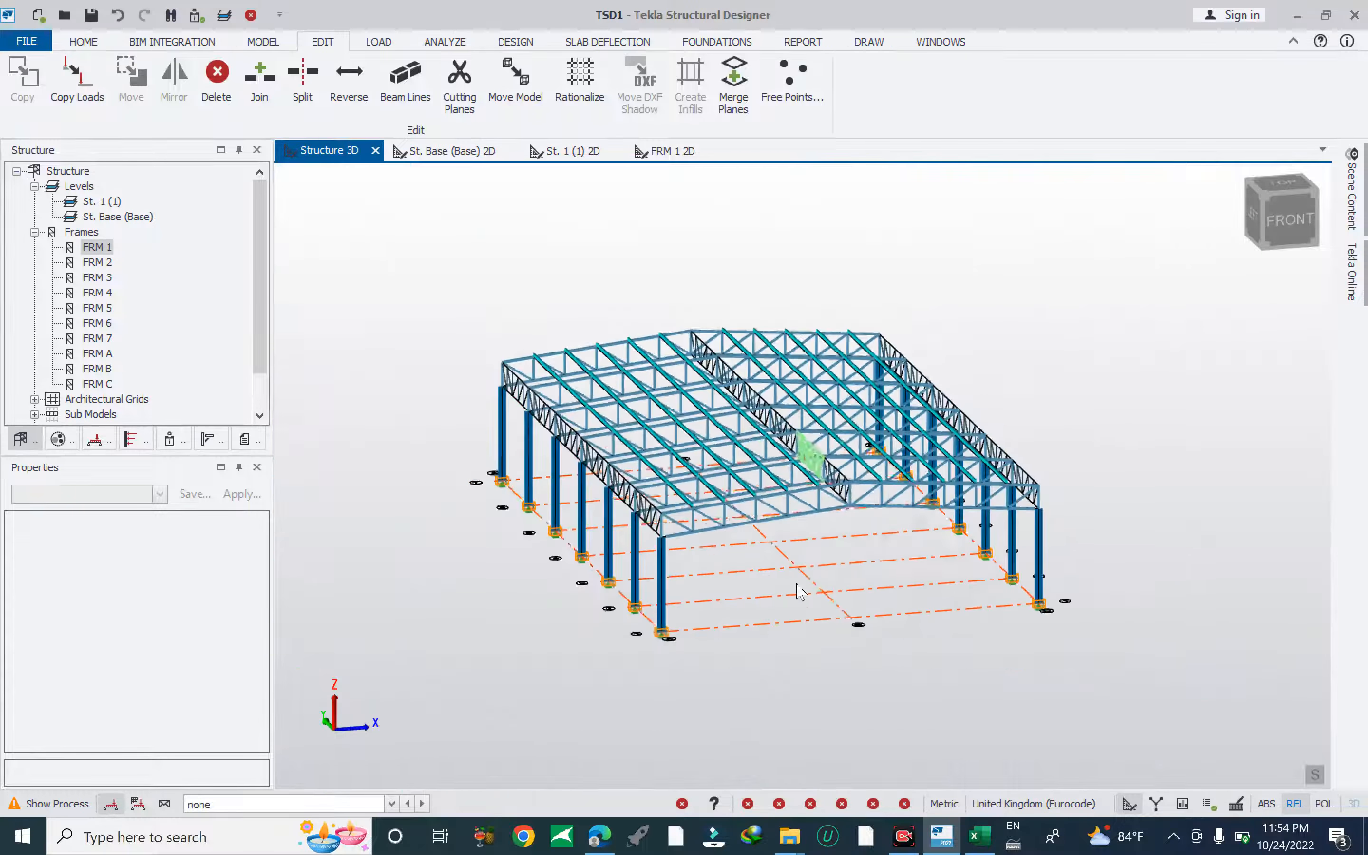
{"action": "right_click_drag", "start_coordinate": [981, 613], "coordinate": [797, 557]}
{"action": "scroll", "coordinate": [897, 495], "scroll_direction": "up", "scroll_amount": 6}
{"action": "scroll", "coordinate": [898, 495], "scroll_direction": "down", "scroll_amount": 10}
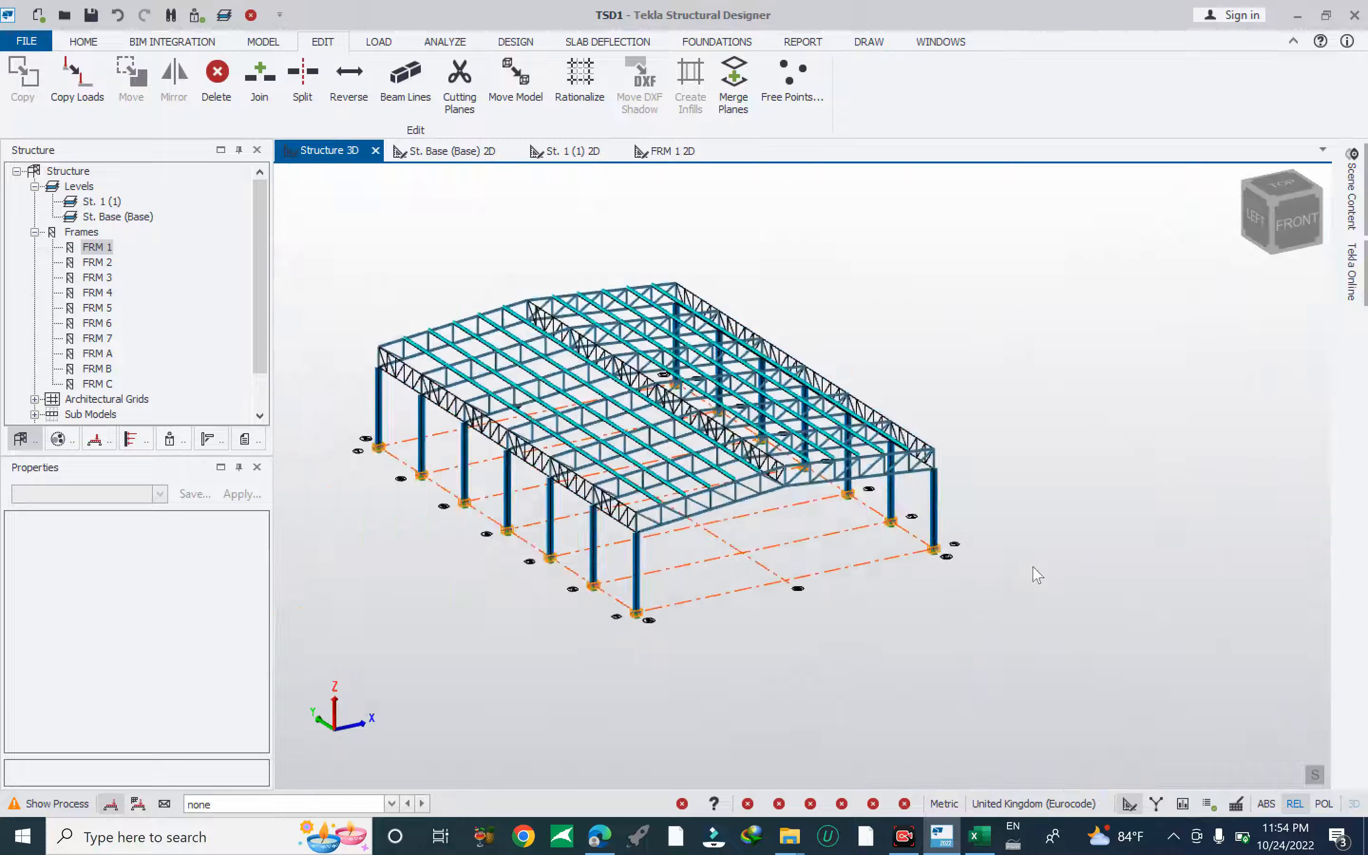
{"action": "right_click_drag", "start_coordinate": [936, 609], "coordinate": [667, 445]}
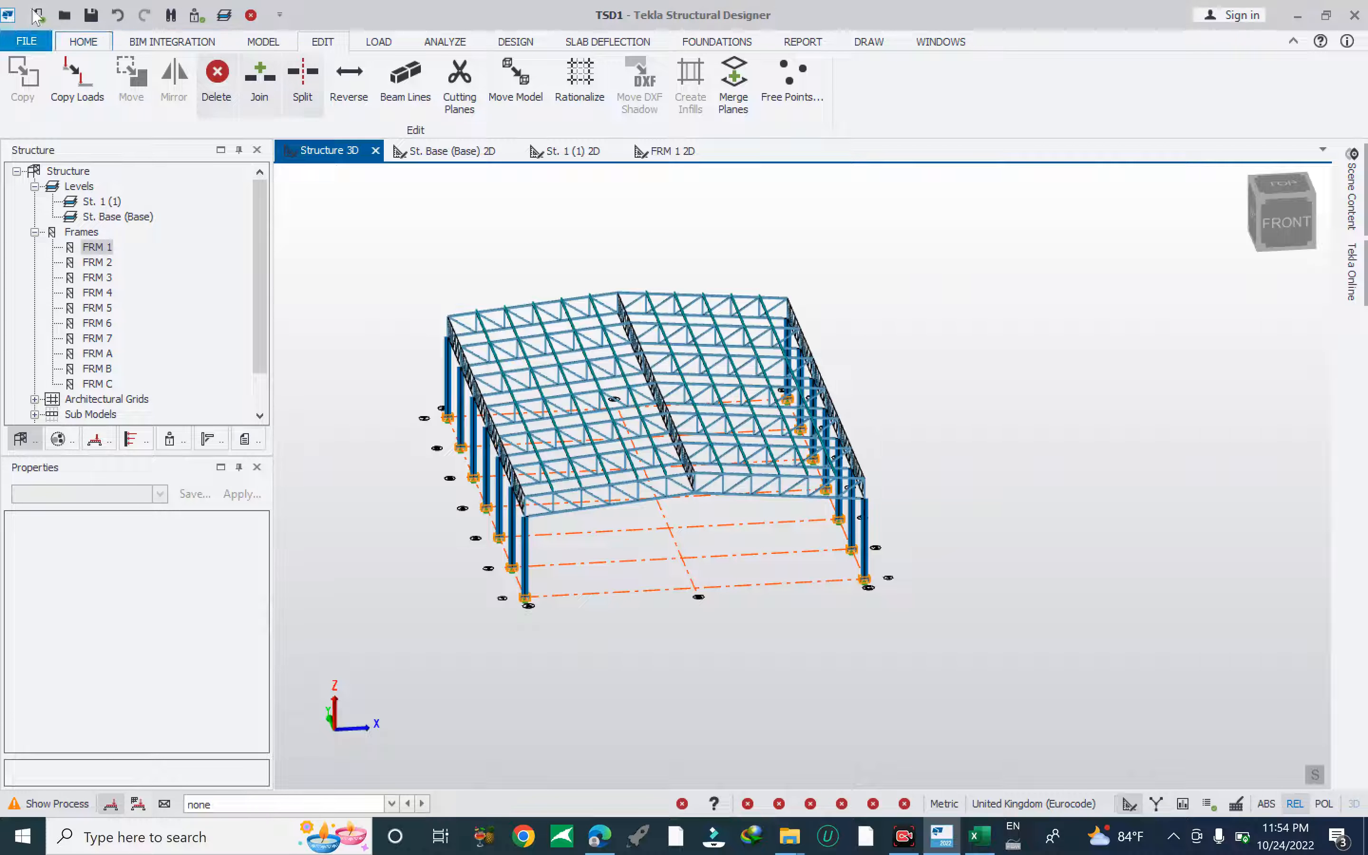
Validate the completed structural model.
{"action": "left_click", "coordinate": [263, 42]}
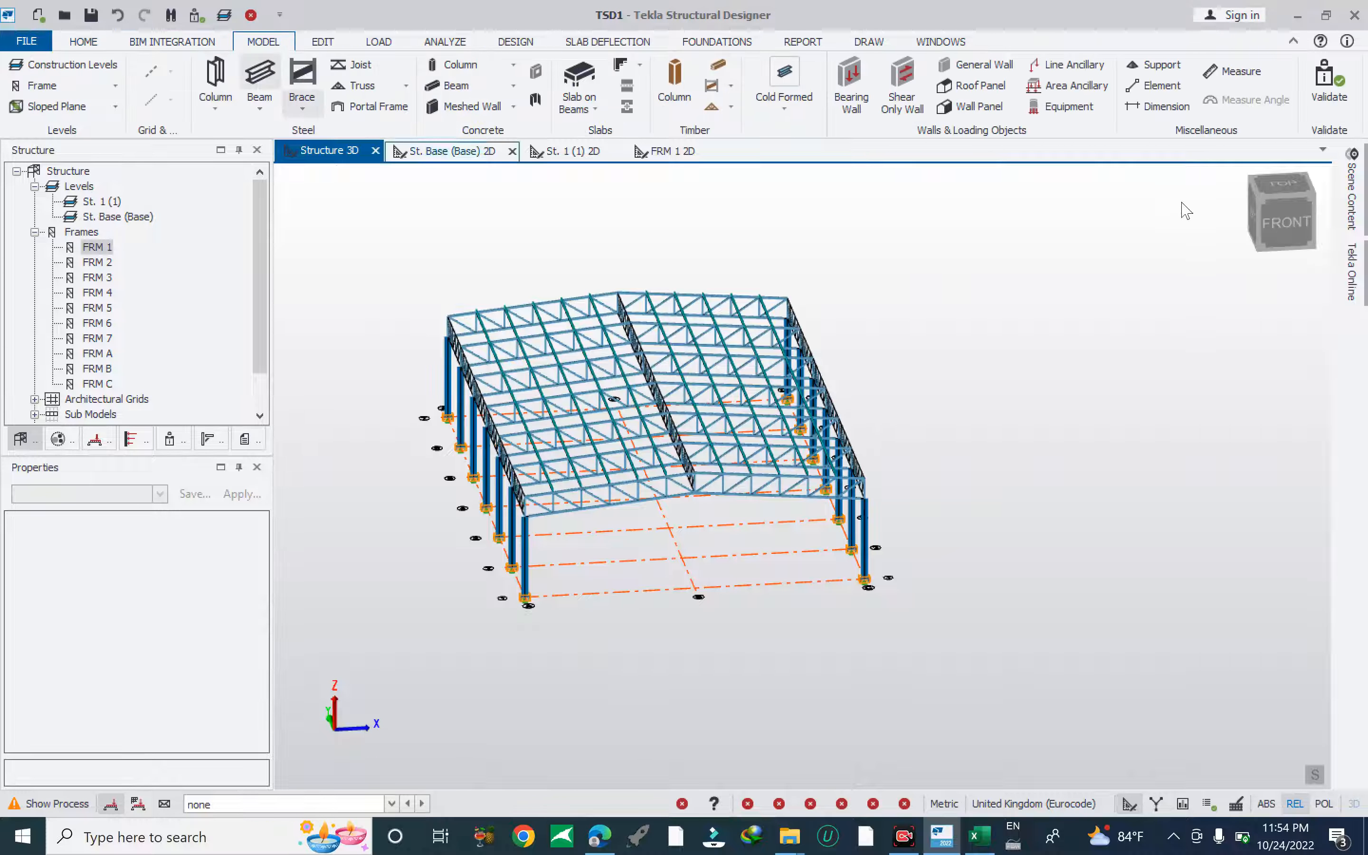
{"action": "left_click", "coordinate": [1326, 98]}
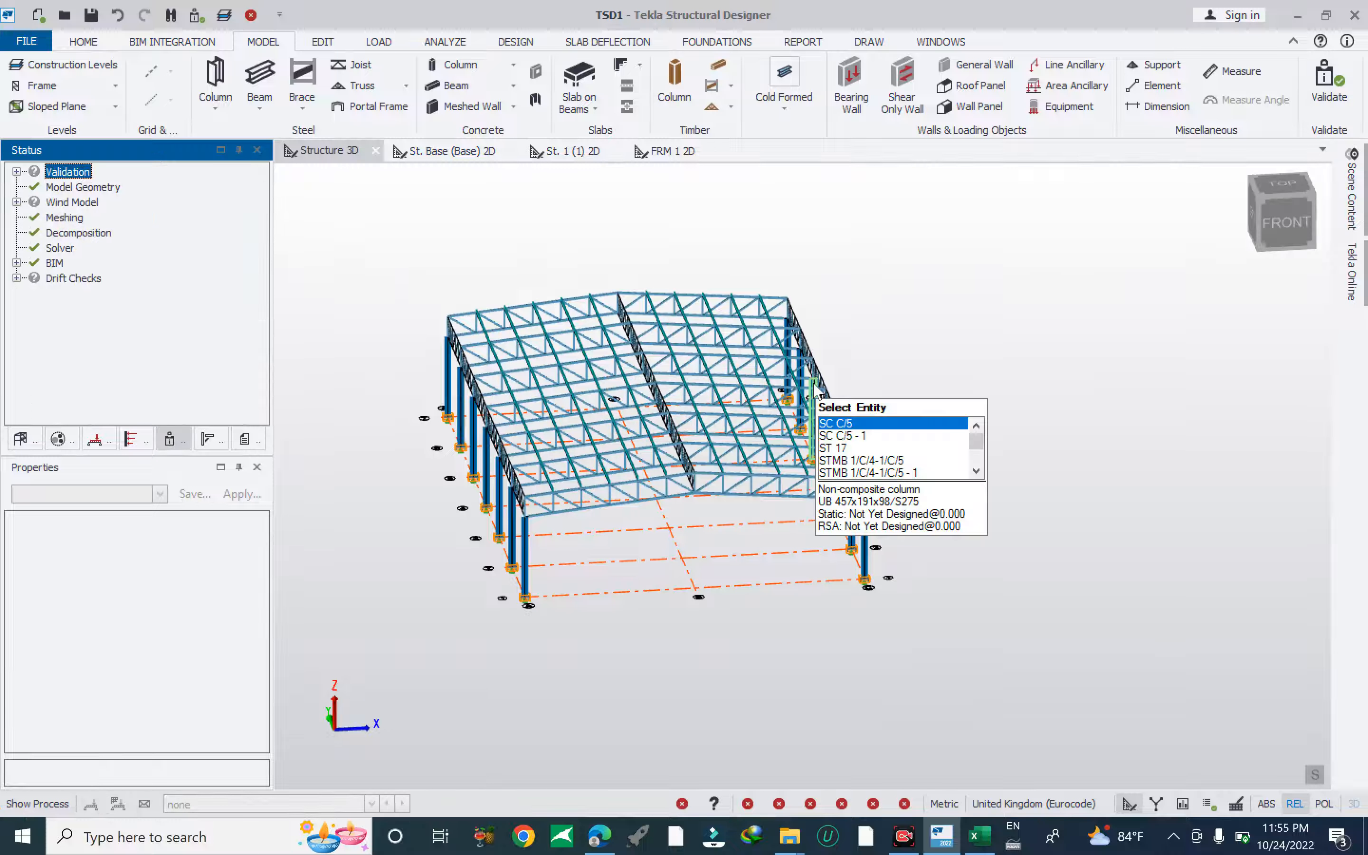
Look over the finished portal building with its trusses, columns and purlins from several angles.
{"action": "scroll", "coordinate": [754, 480], "scroll_direction": "up", "scroll_amount": 3}
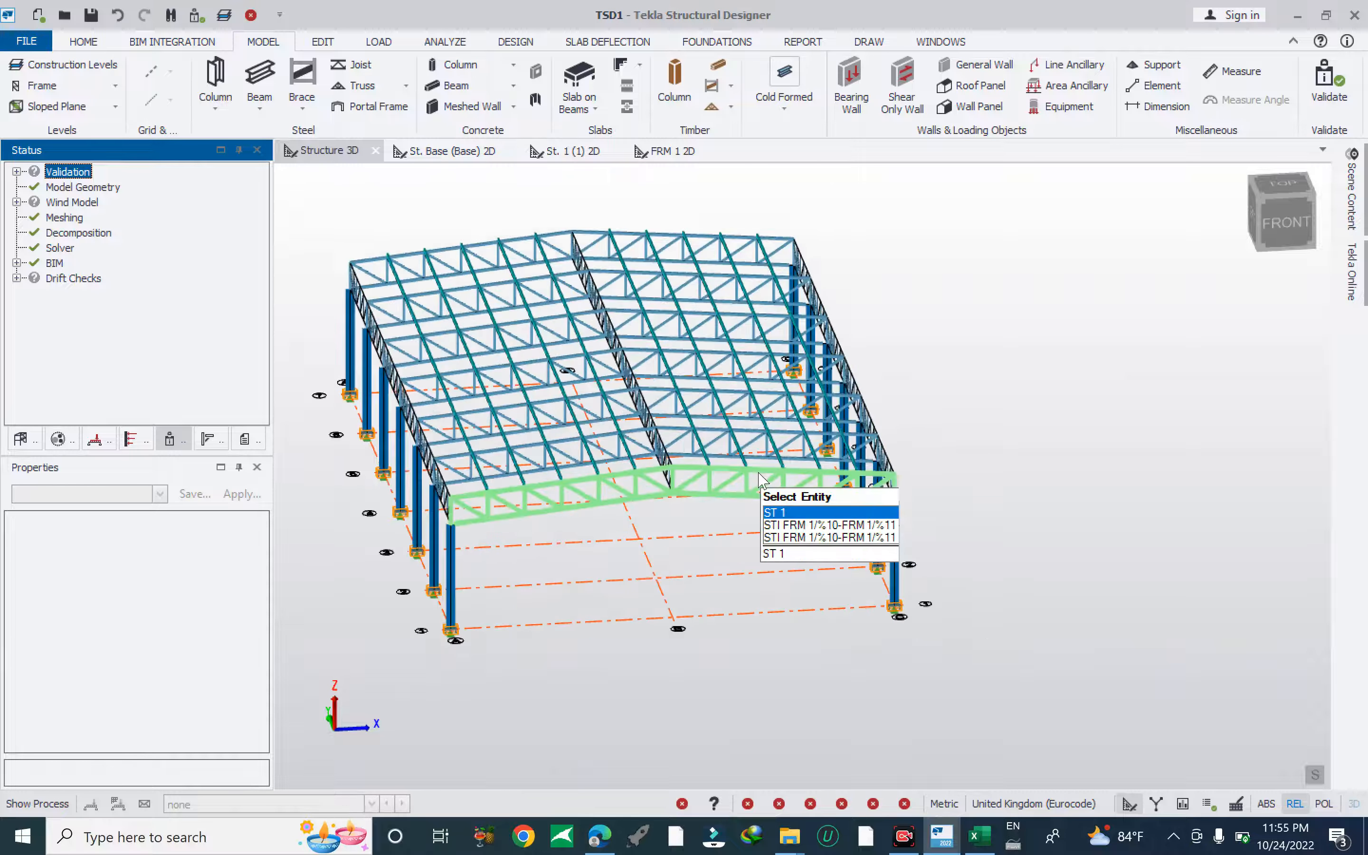
{"action": "right_click_drag", "start_coordinate": [571, 602], "coordinate": [616, 545]}
{"action": "middle_click_drag", "start_coordinate": [616, 544], "coordinate": [845, 609]}
{"action": "scroll", "coordinate": [735, 424], "scroll_direction": "up", "scroll_amount": 3}
{"action": "scroll", "coordinate": [445, 354], "scroll_direction": "down", "scroll_amount": 2}
{"action": "mouse_move", "coordinate": [826, 549]}
{"action": "right_mouse_down"}
{"action": "mouse_move", "coordinate": [850, 601]}
{"action": "mouse_move", "coordinate": [773, 553]}
{"action": "mouse_move", "coordinate": [856, 539]}
{"action": "mouse_move", "coordinate": [837, 599]}
{"action": "mouse_move", "coordinate": [792, 543]}
{"action": "mouse_move", "coordinate": [804, 560]}
{"action": "right_mouse_up"}
{"action": "scroll", "coordinate": [805, 491], "scroll_direction": "up", "scroll_amount": 3}
{"action": "scroll", "coordinate": [627, 501], "scroll_direction": "down", "scroll_amount": 4}
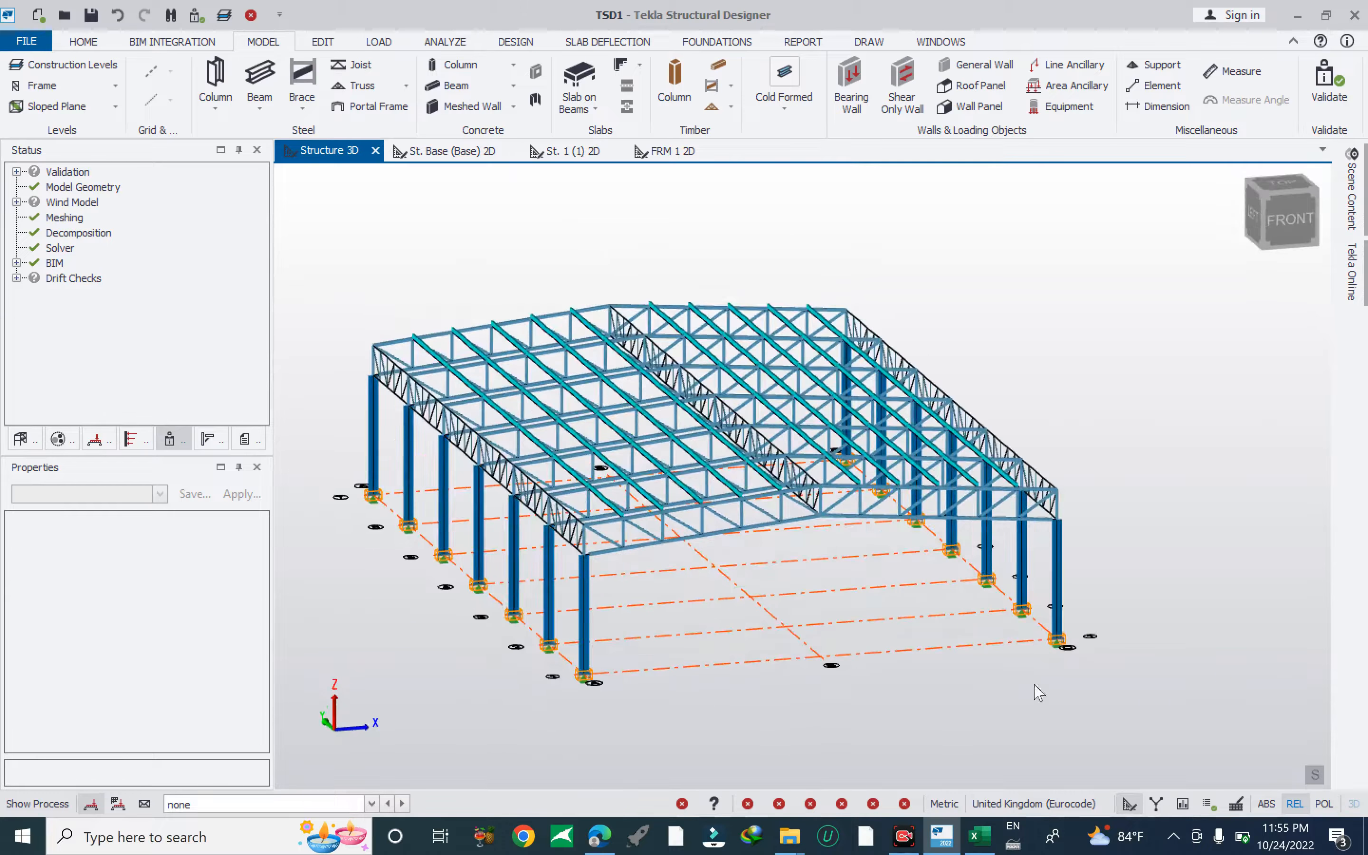
Save the project as Steel truss.tsmd in the TSD 2022 folder.
{"action": "left_click", "coordinate": [89, 17]}
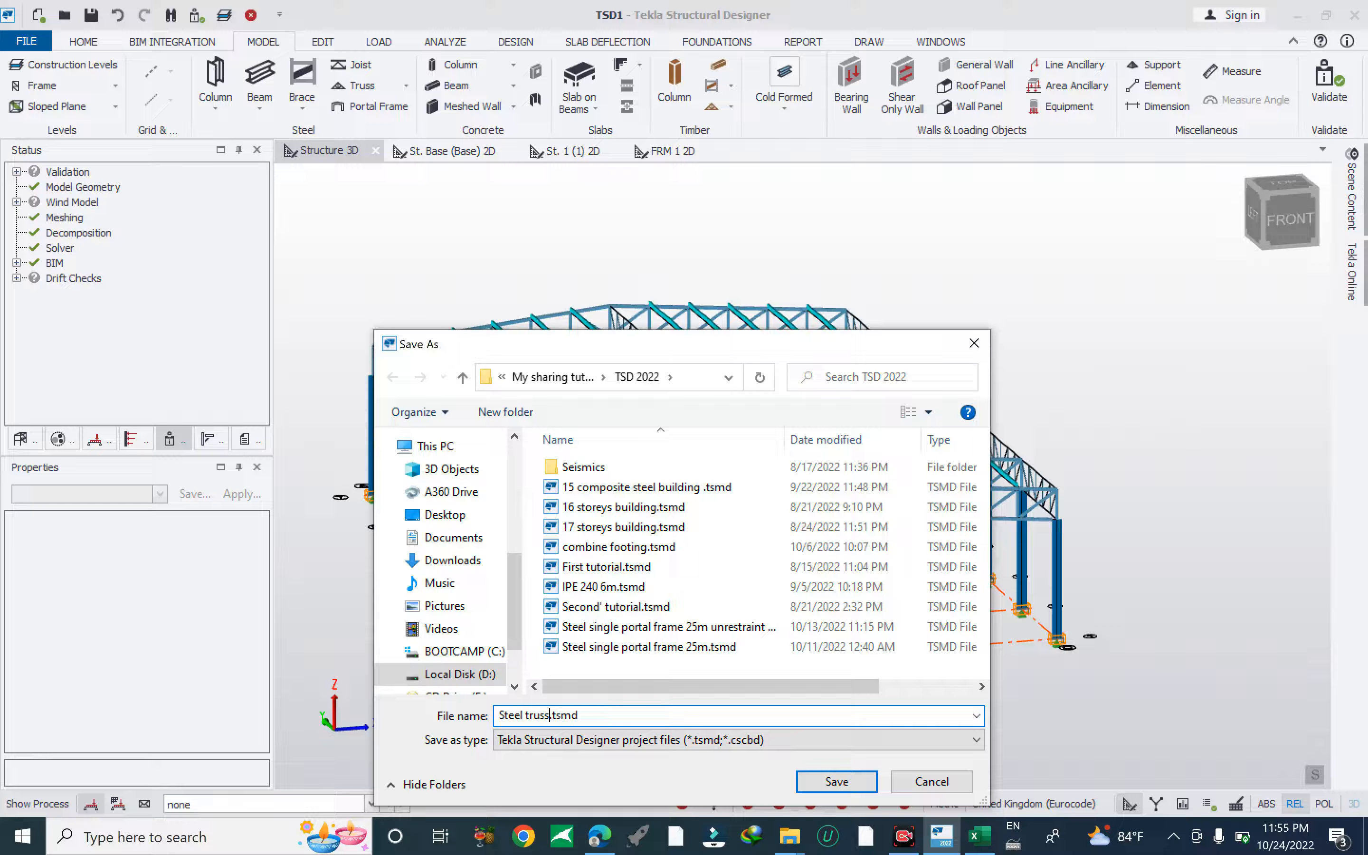
{"action": "left_click", "coordinate": [838, 782]}
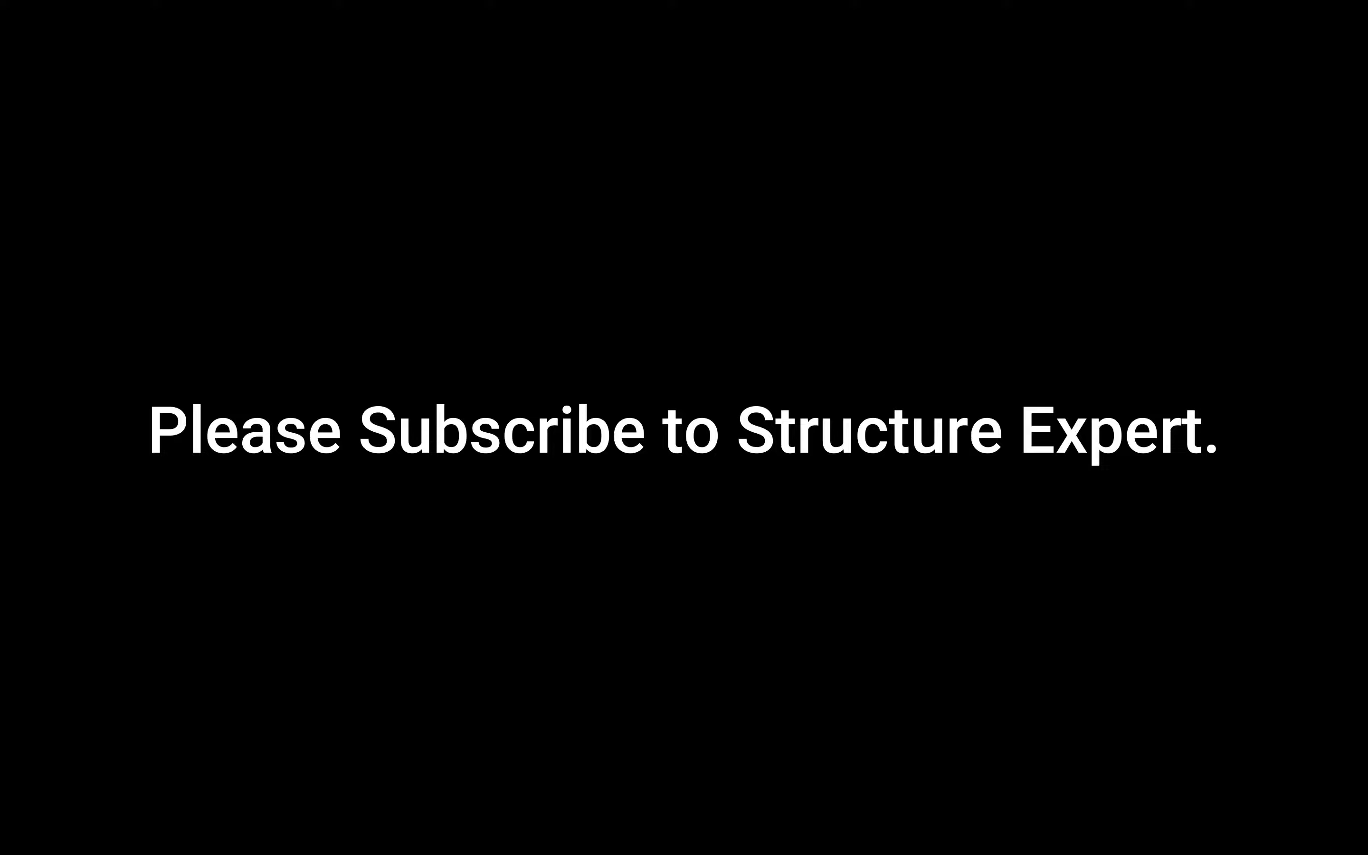